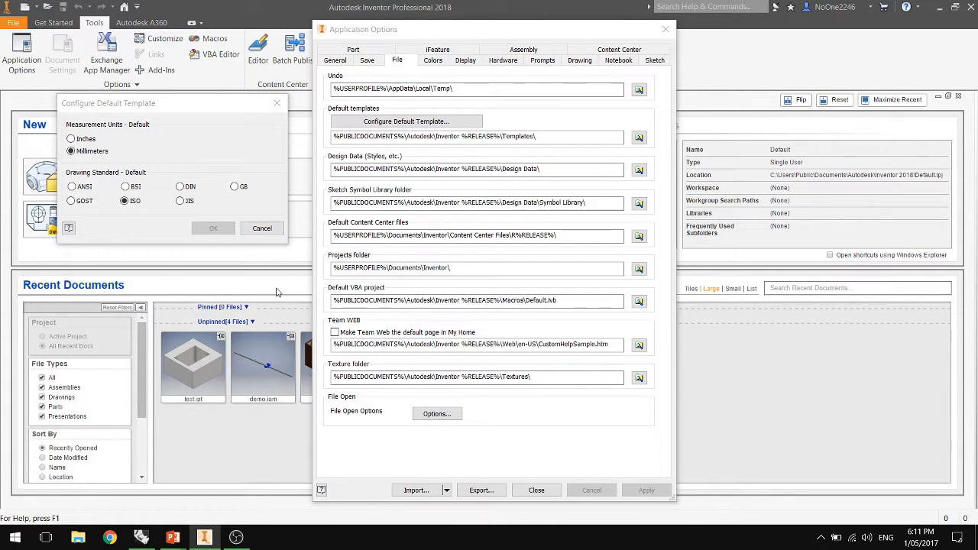
Check the measurement units and drawing standard of the default template in the application options, leaving them as they are.
{"action": "left_click", "coordinate": [252, 232]}
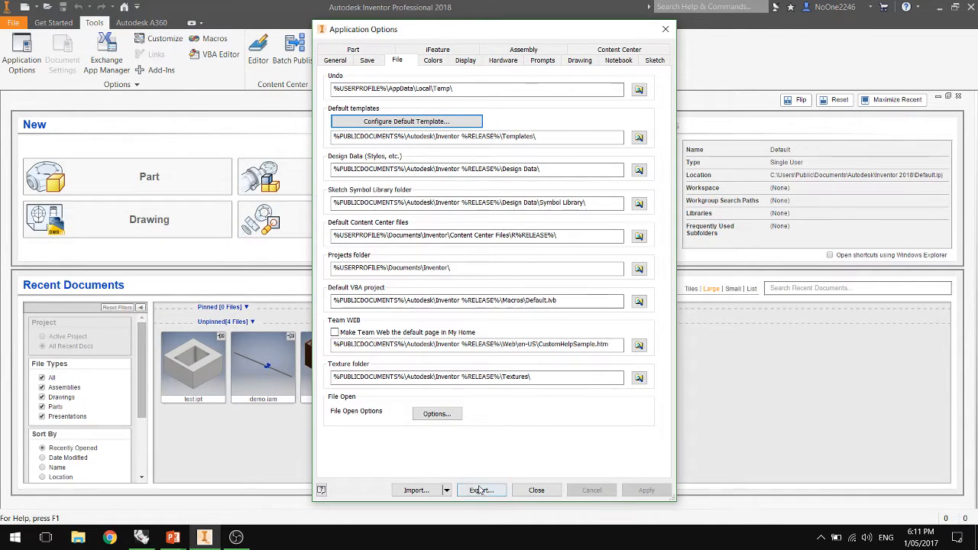
{"action": "left_click", "coordinate": [534, 491]}
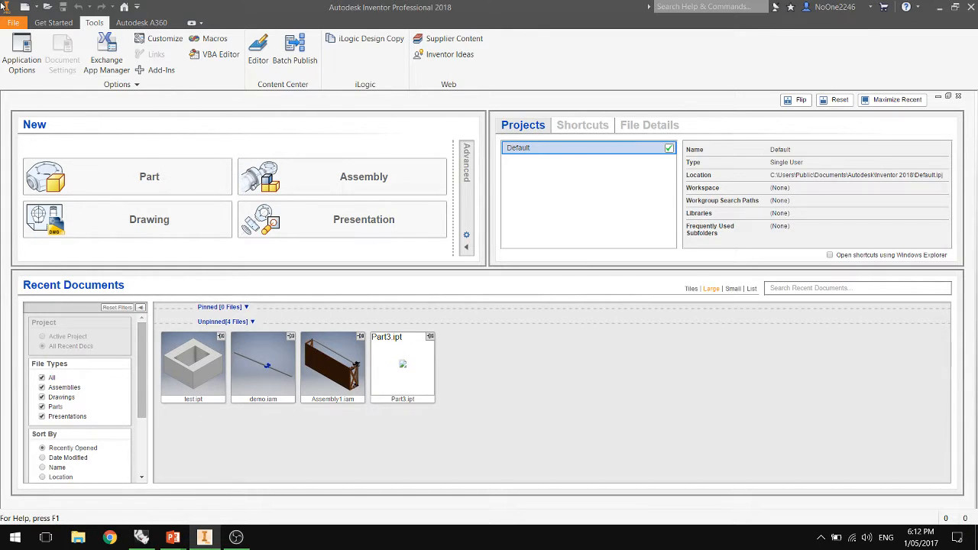
{"action": "left_click", "coordinate": [21, 54]}
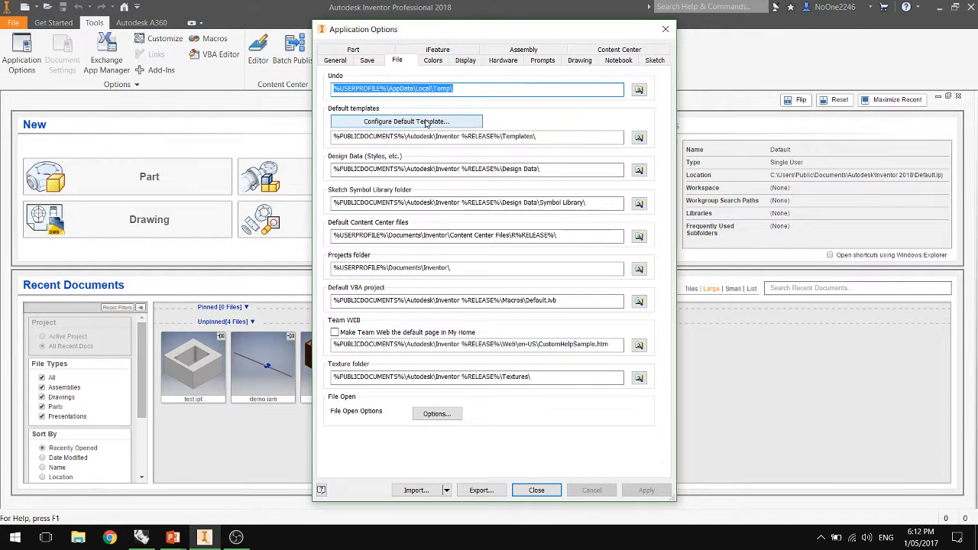
{"action": "left_click", "coordinate": [427, 122]}
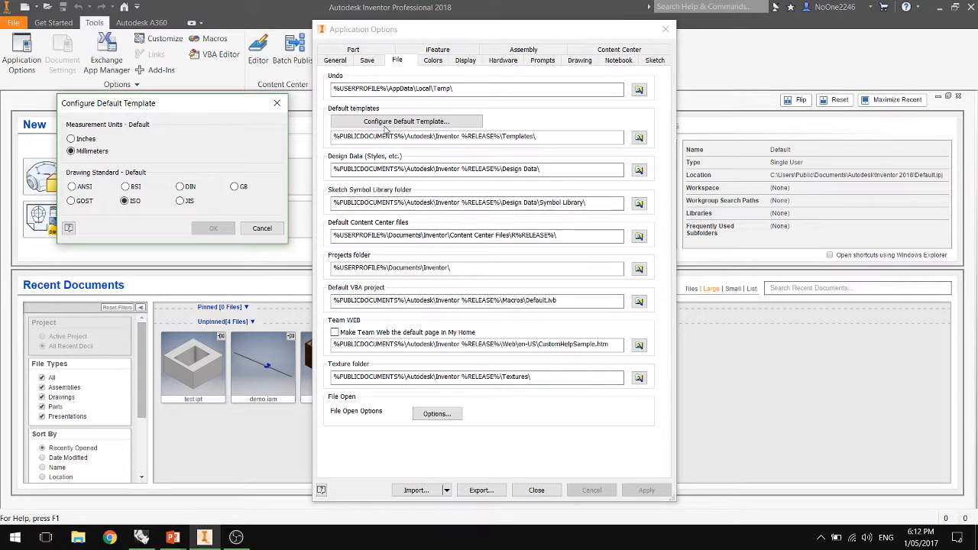
{"action": "left_click", "coordinate": [262, 227]}
{"action": "left_click", "coordinate": [536, 490]}
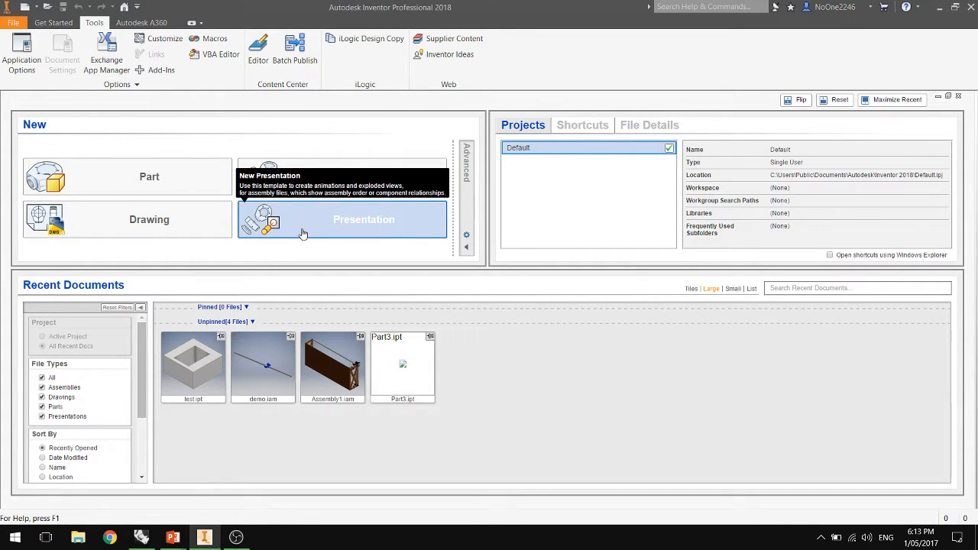
Create a new part file from the default part template.
{"action": "left_click", "coordinate": [145, 169]}
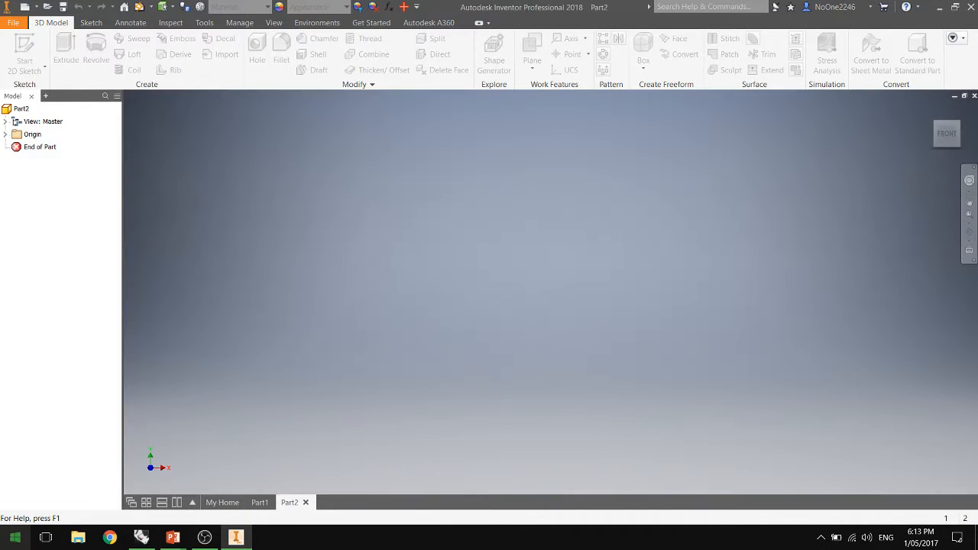
{"action": "left_click", "coordinate": [13, 22]}
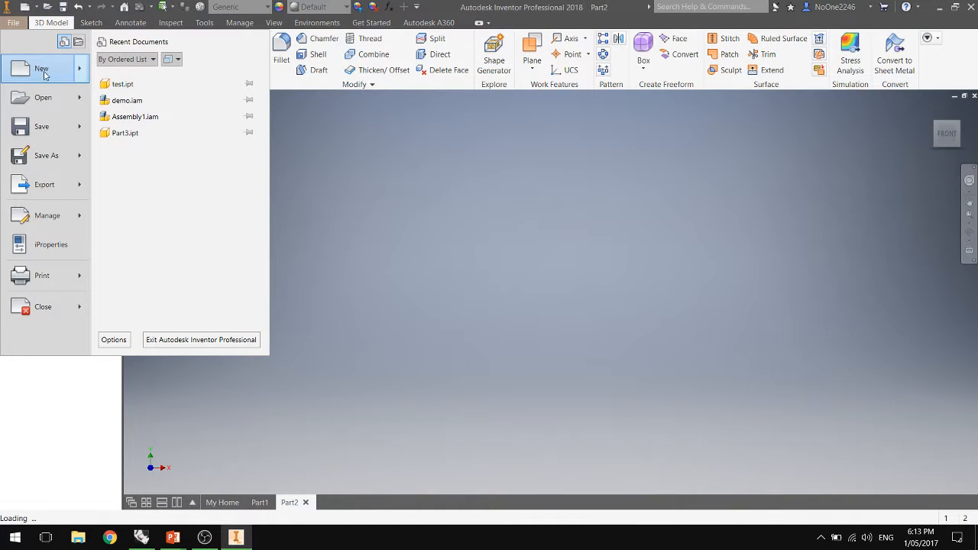
{"action": "mouse_move", "coordinate": [82, 71]}
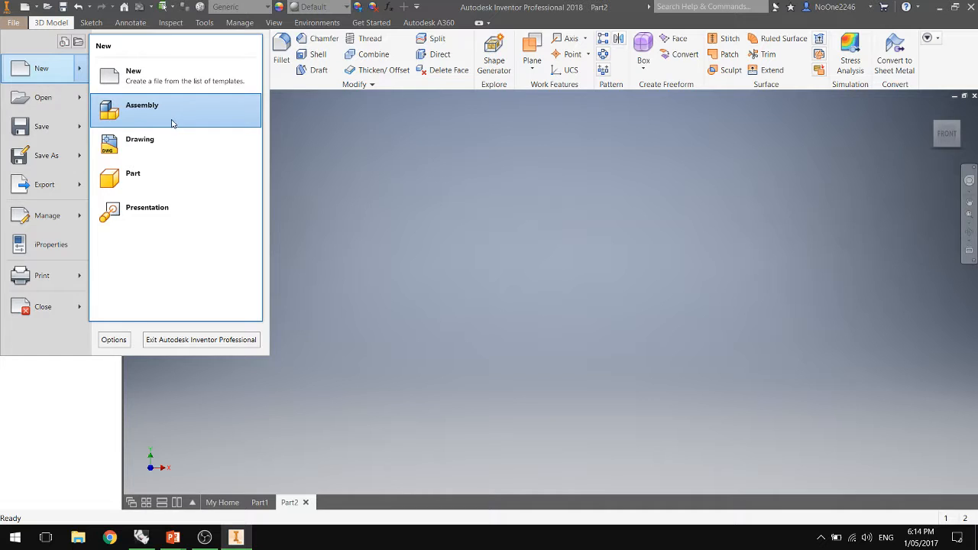
{"action": "mouse_move", "coordinate": [153, 544]}
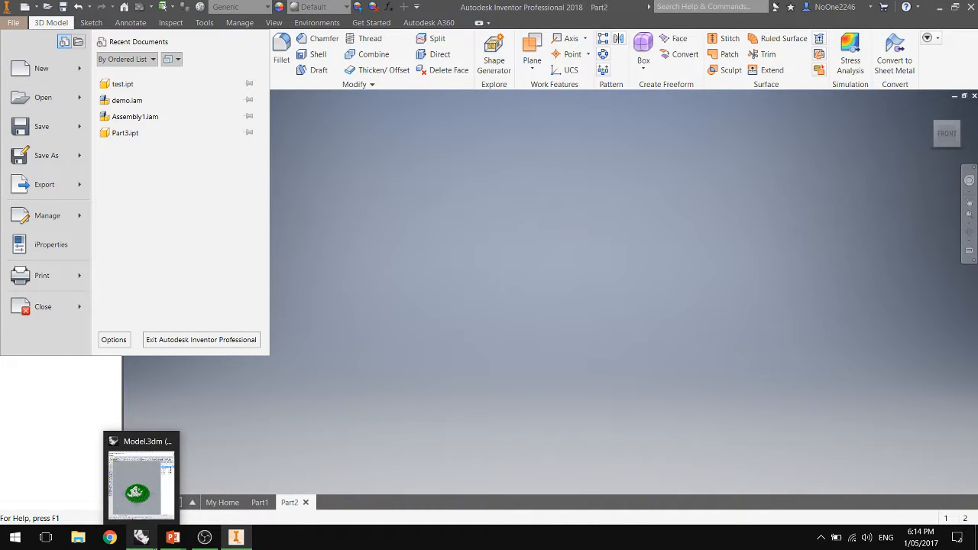
{"action": "left_click", "coordinate": [17, 22]}
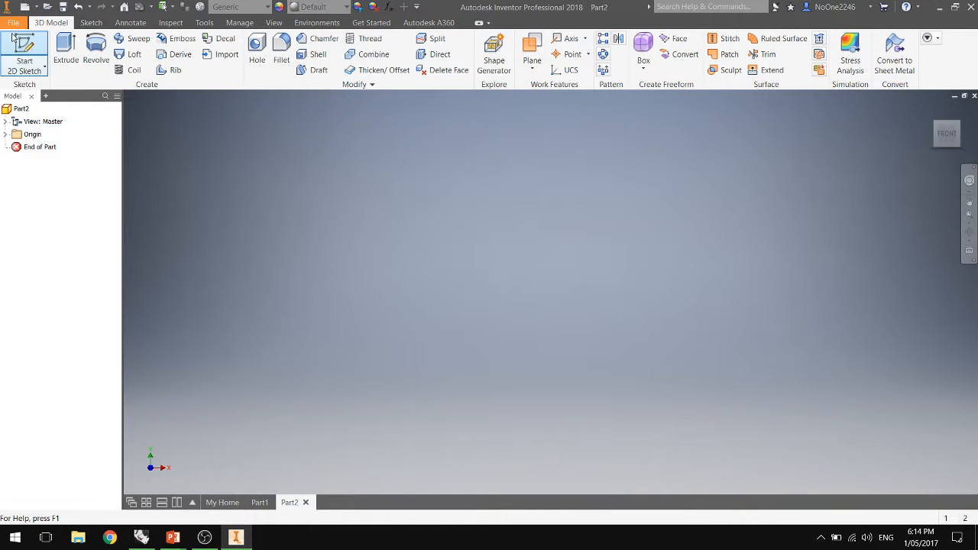
{"action": "left_click", "coordinate": [21, 26]}
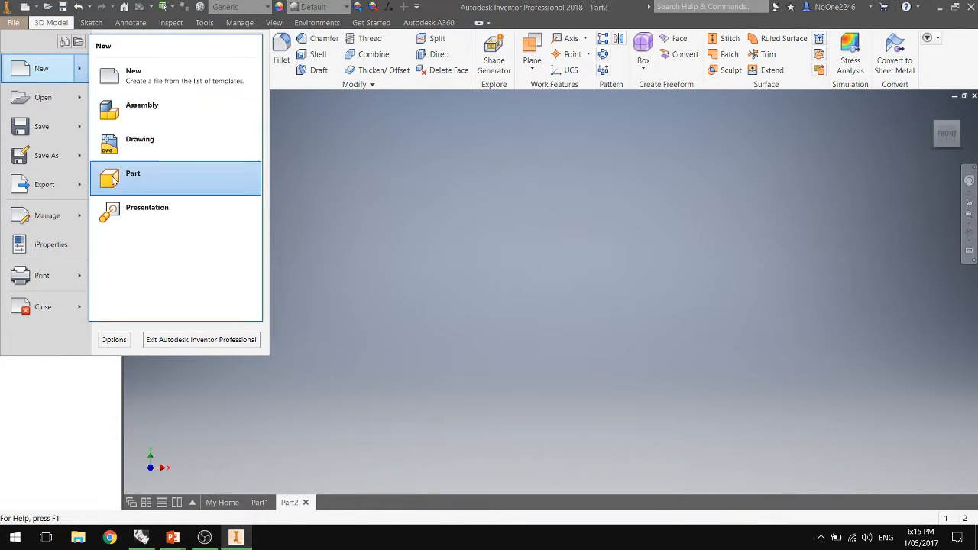
{"action": "mouse_move", "coordinate": [134, 537]}
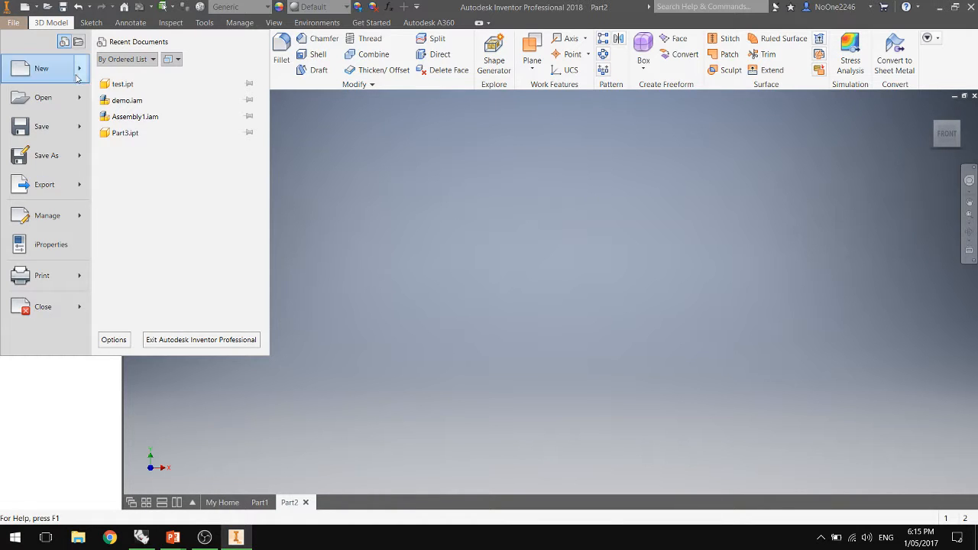
{"action": "left_click", "coordinate": [512, 200]}
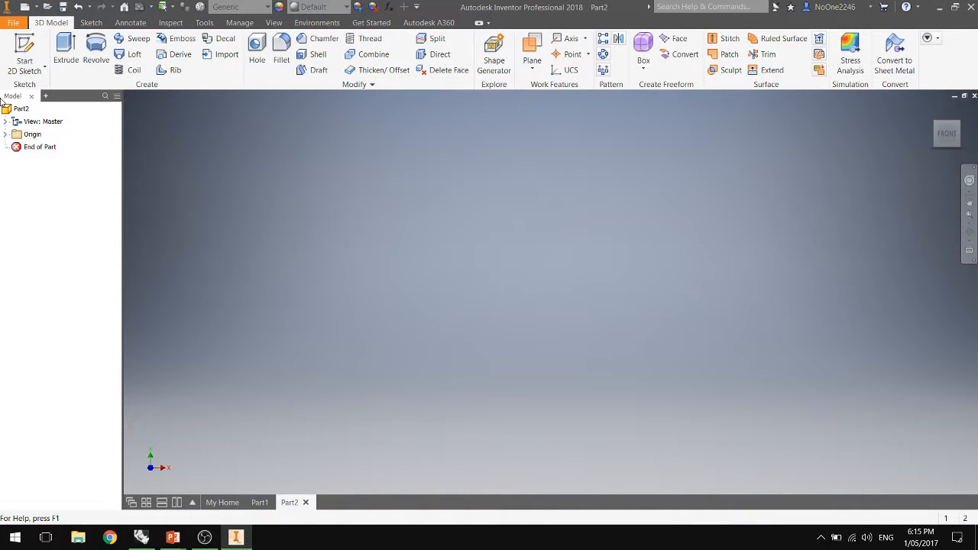
Expand the part's origin folder, show the home view and start a 2D sketch on the XY plane.
{"action": "left_click", "coordinate": [6, 135]}
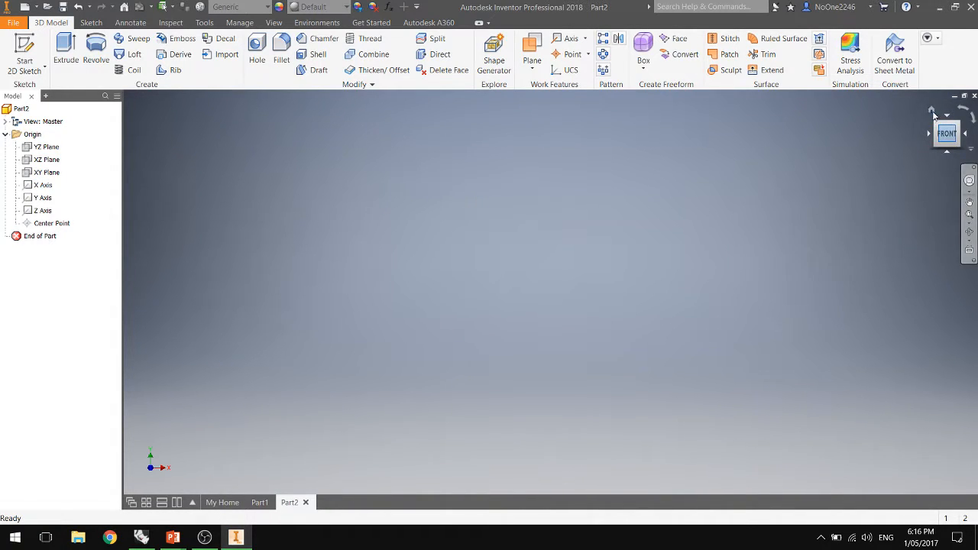
{"action": "left_click", "coordinate": [931, 109]}
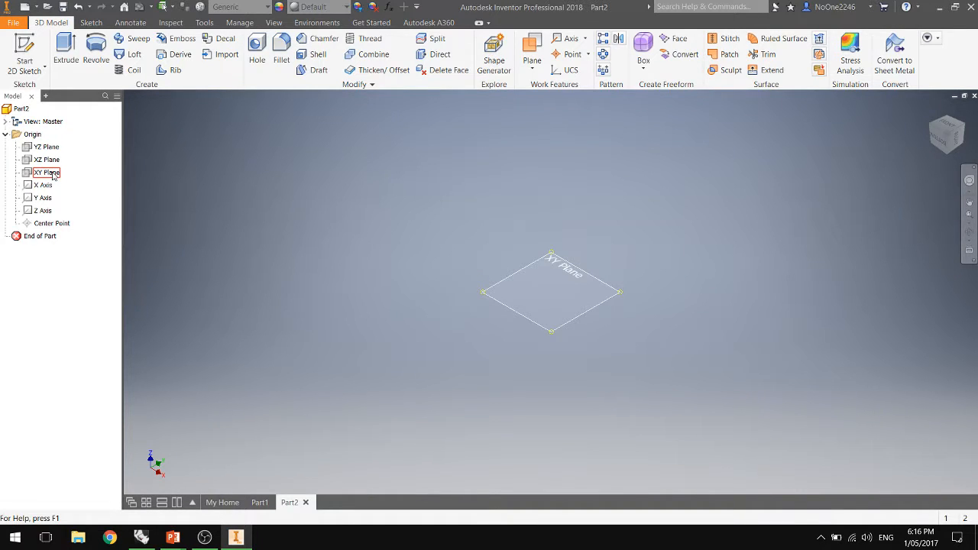
{"action": "left_click", "coordinate": [53, 175]}
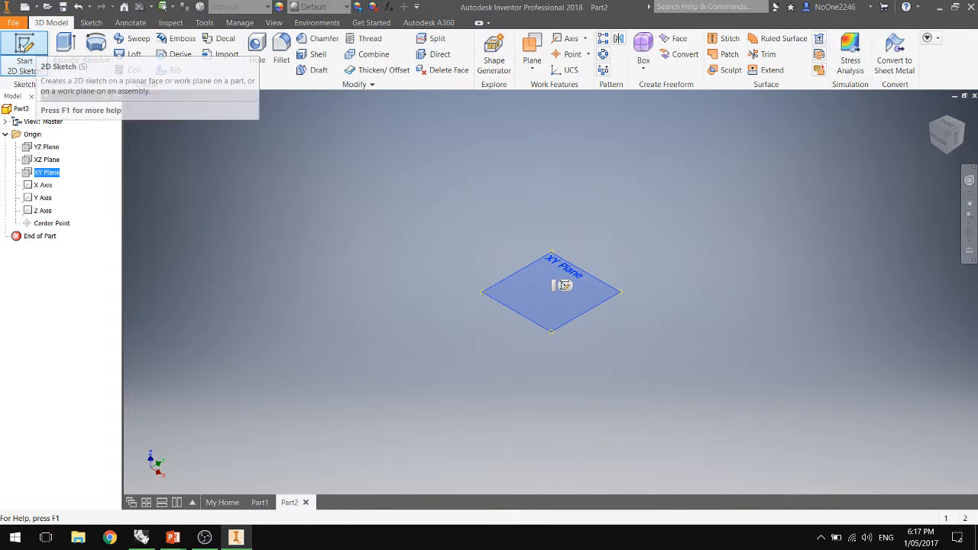
{"action": "left_click", "coordinate": [563, 285]}
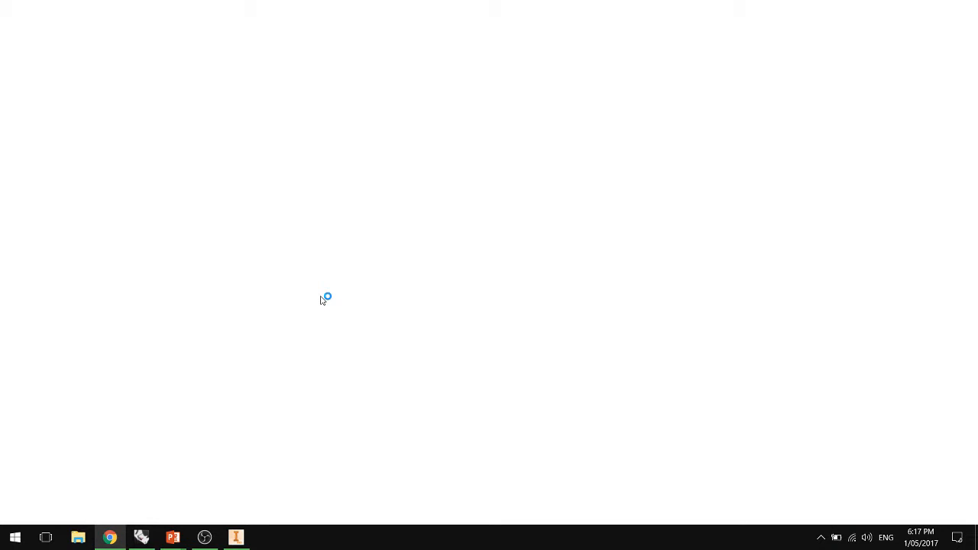
Switch to Chrome and search Google for "stepper motor".
{"action": "type", "text": "stepper mot"}
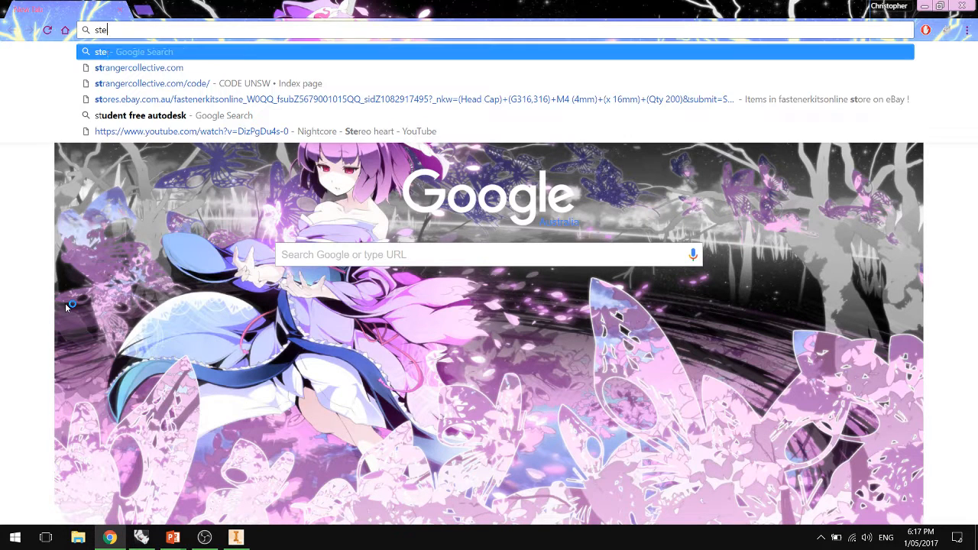
{"action": "type", "text": "or"}
{"action": "key", "text": "Return"}
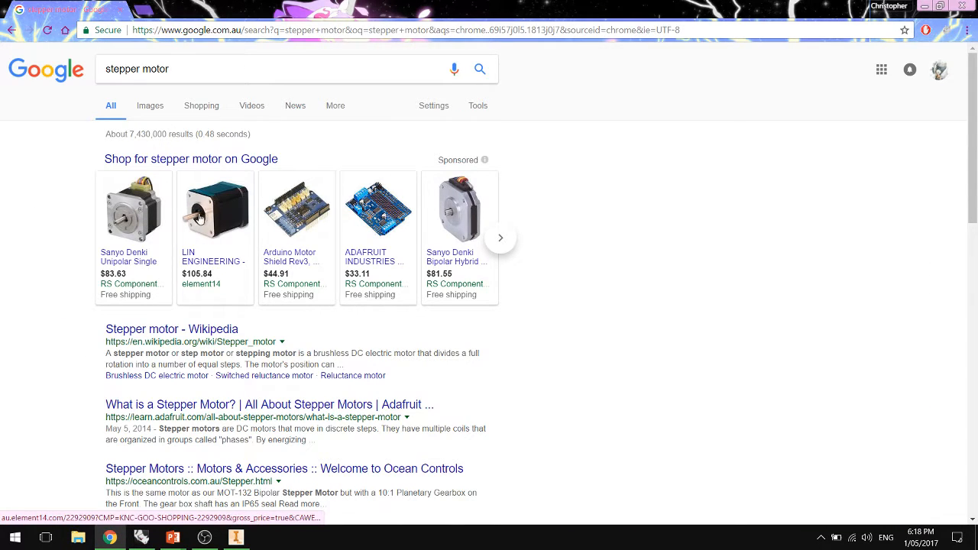
Open the LIN Engineering stepper motor's product page from the shopping results and examine the enlarged picture of its body.
{"action": "left_click", "coordinate": [221, 220]}
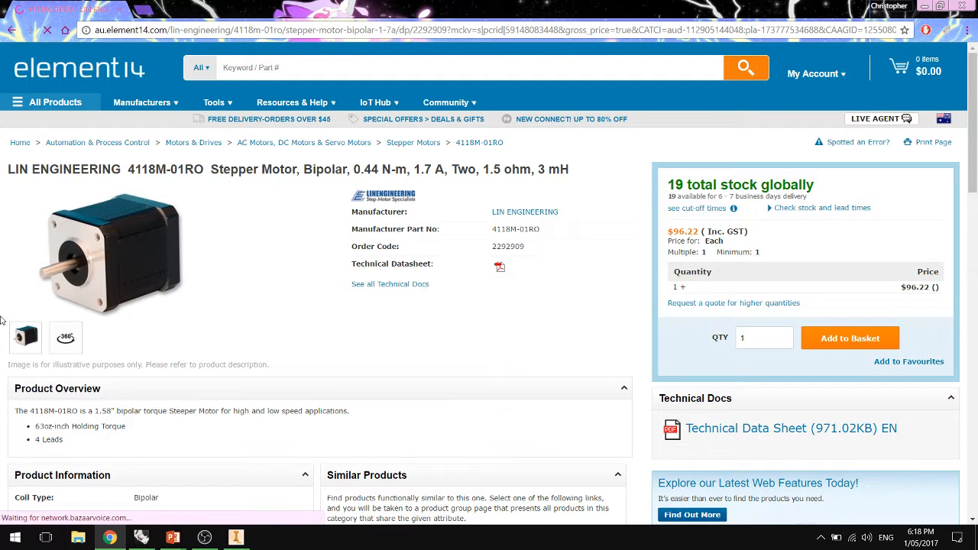
{"action": "mouse_move", "coordinate": [99, 241]}
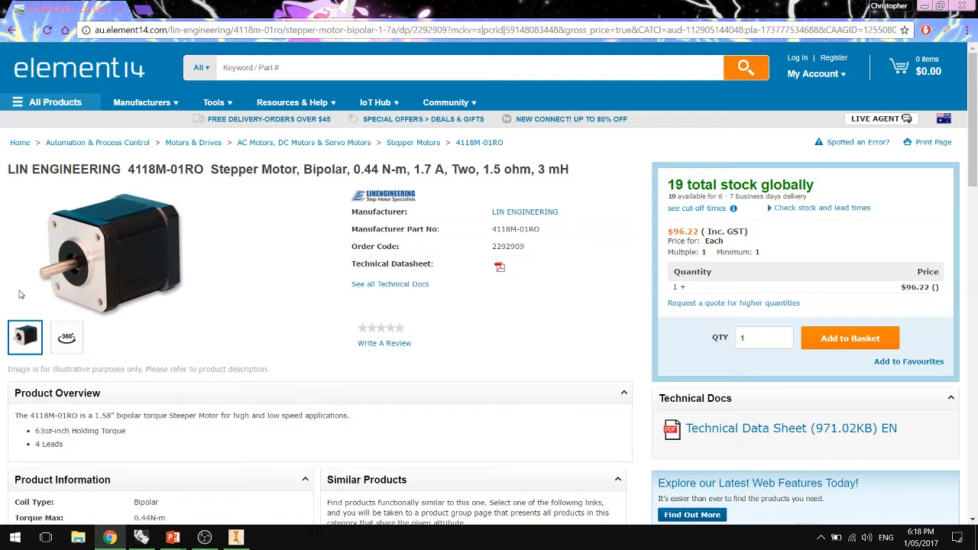
{"action": "mouse_move", "coordinate": [99, 279]}
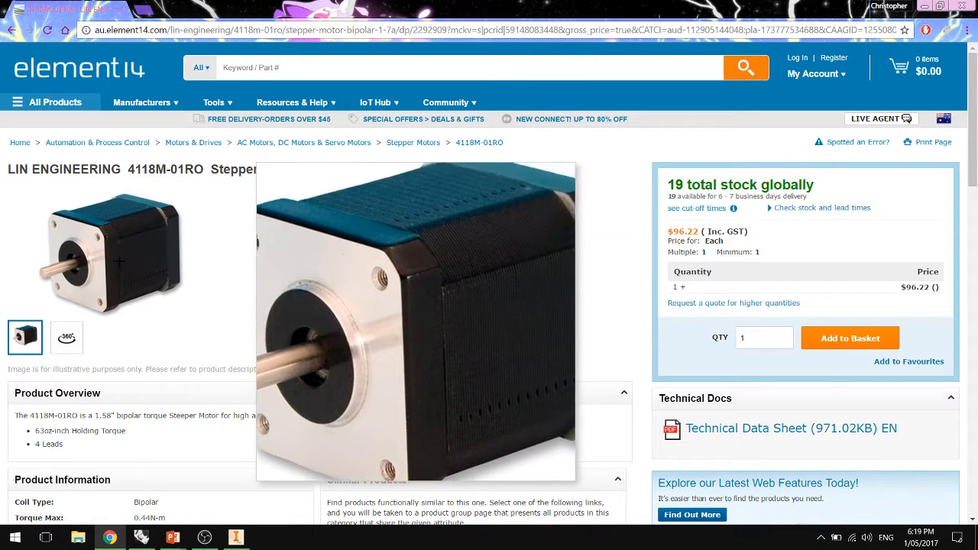
{"action": "scroll", "coordinate": [246, 311], "scroll_direction": "down", "scroll_amount": 1}
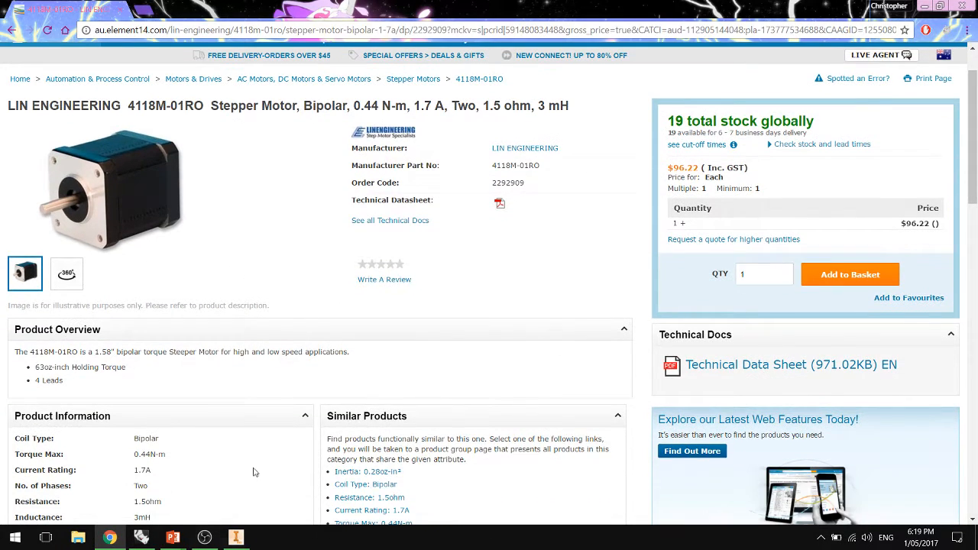
Switch back to Autodesk Inventor and draw a rectangle from the sketch origin, 50 mm wide and about 24 mm high.
{"action": "left_click", "coordinate": [235, 537]}
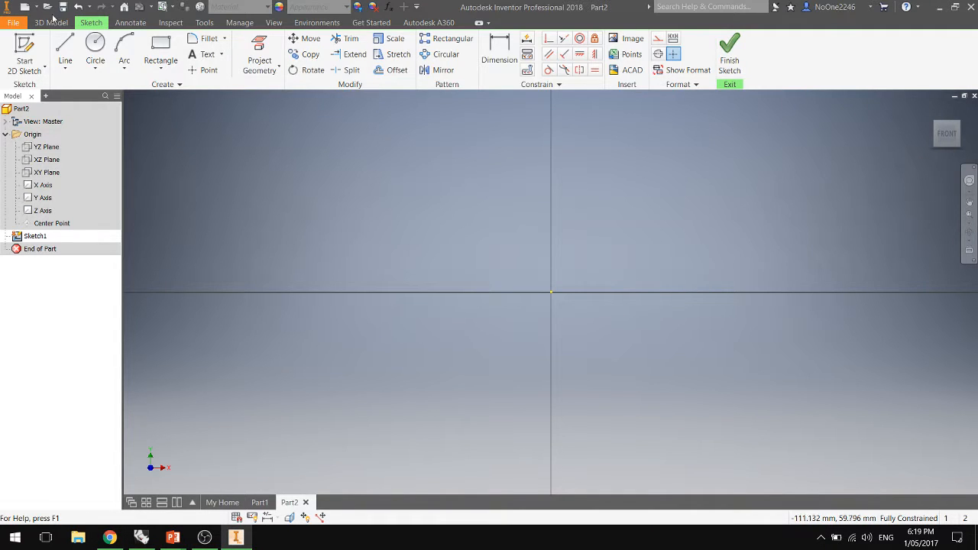
{"action": "left_click", "coordinate": [159, 40]}
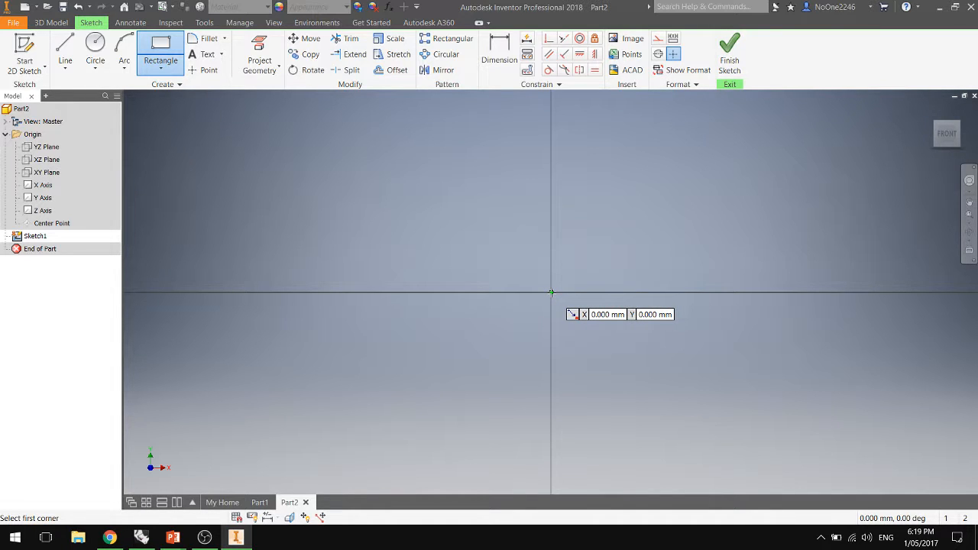
{"action": "left_click", "coordinate": [551, 292]}
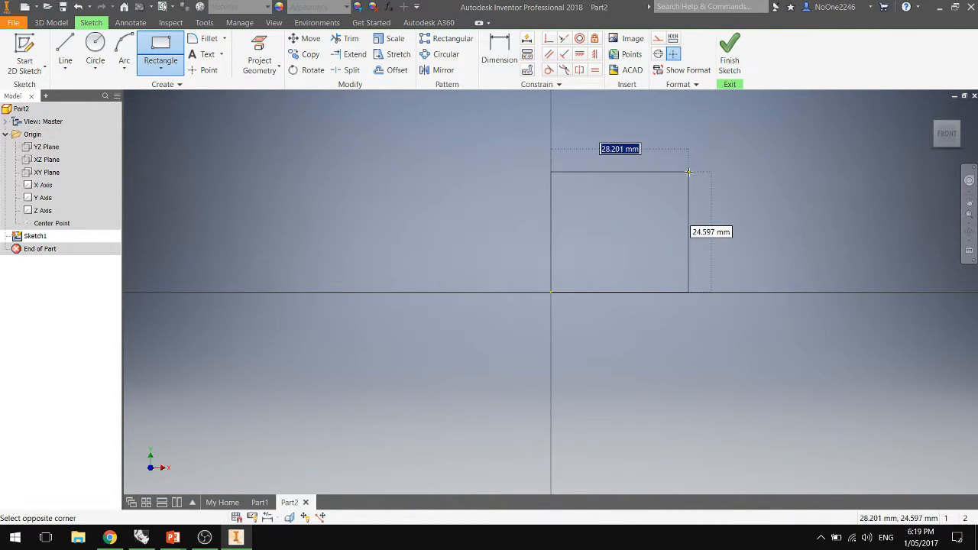
{"action": "type", "text": "50"}
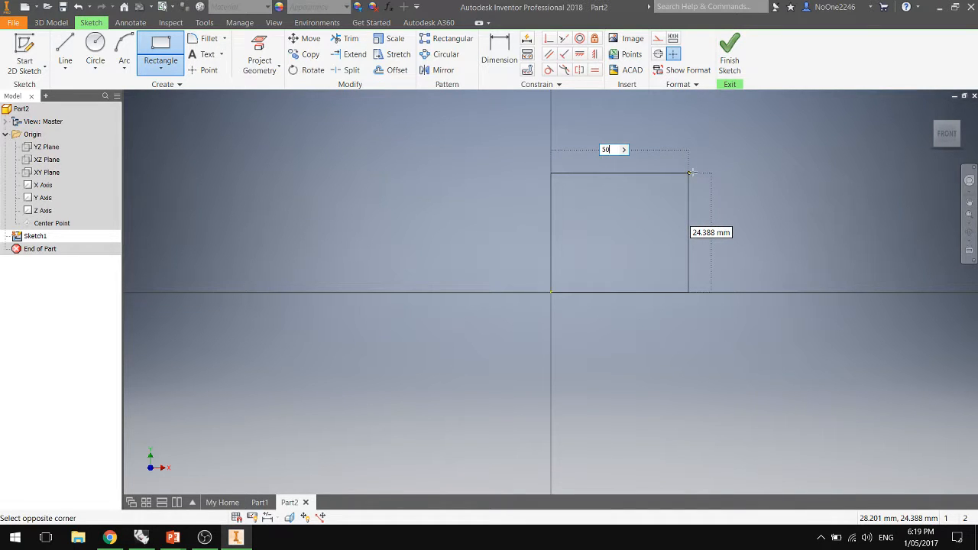
{"action": "key", "text": "Tab"}
{"action": "key", "text": "Return"}
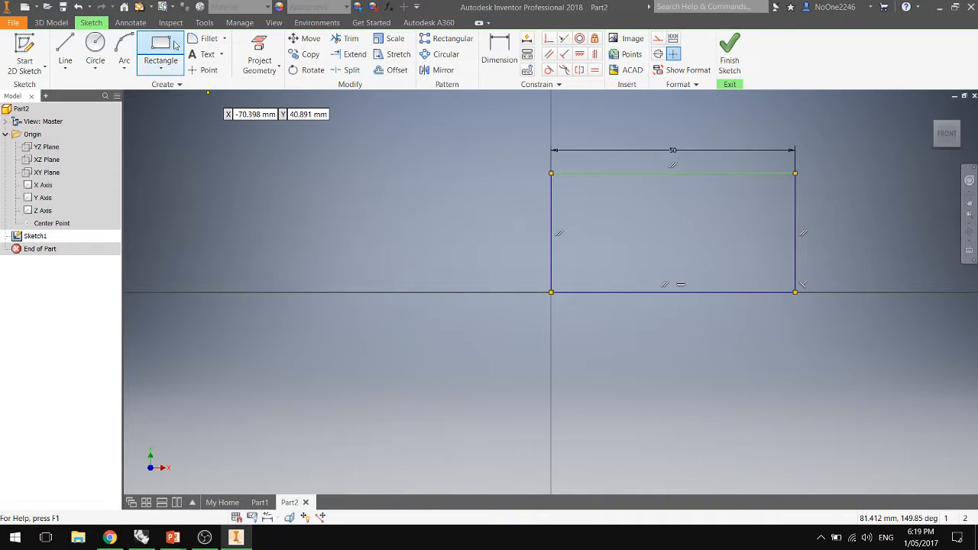
Dimension the rectangle's vertical side on the Y axis and set its length to 50 mm.
{"action": "left_click", "coordinate": [500, 50]}
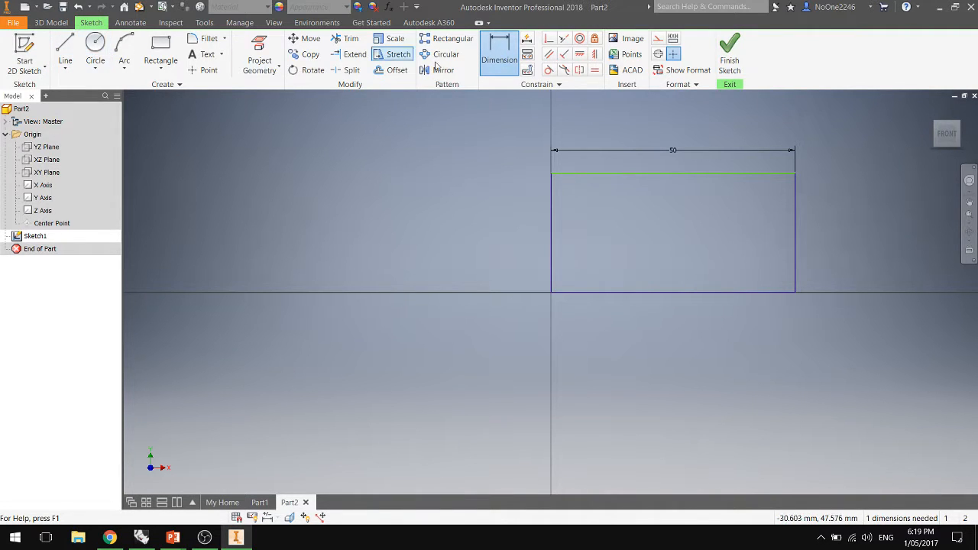
{"action": "left_click", "coordinate": [486, 44]}
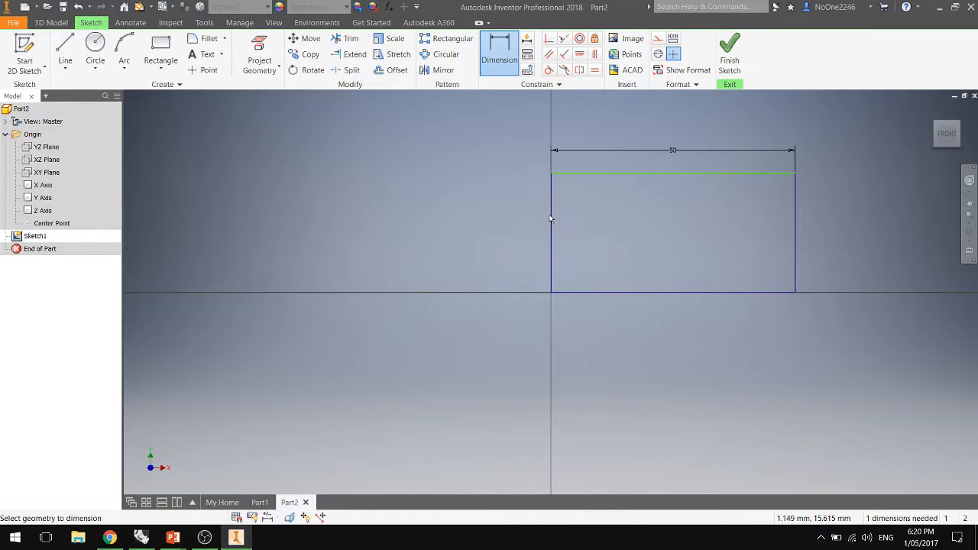
{"action": "left_click", "coordinate": [553, 218]}
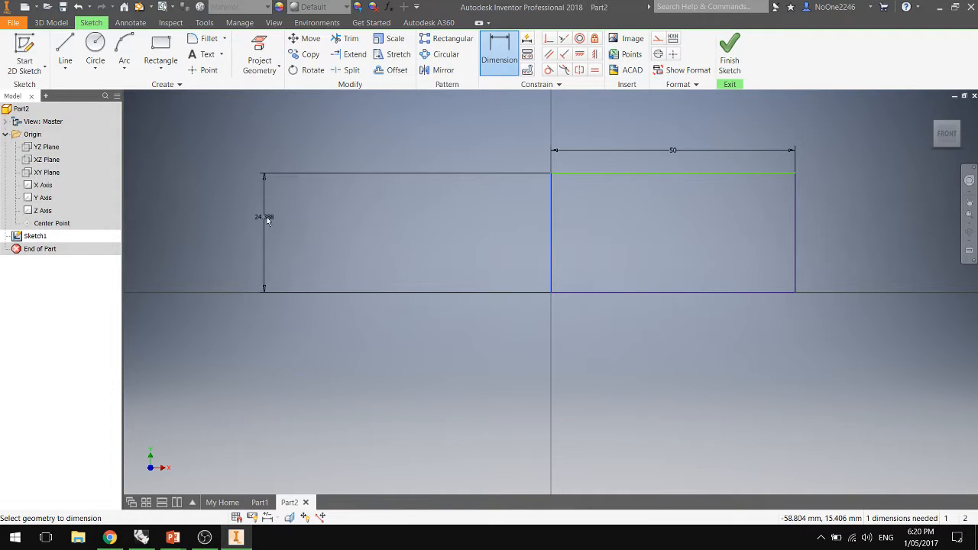
{"action": "left_click", "coordinate": [450, 238]}
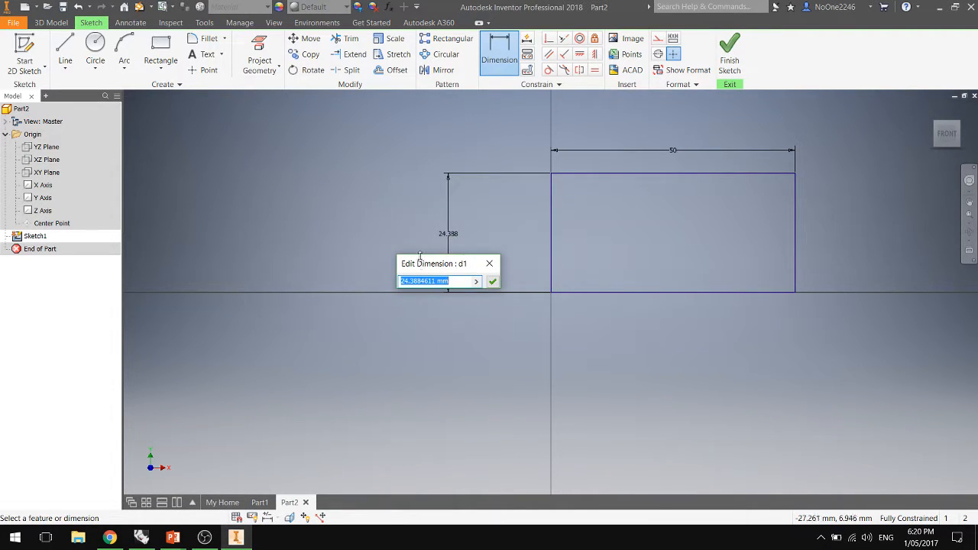
{"action": "type", "text": "5"}
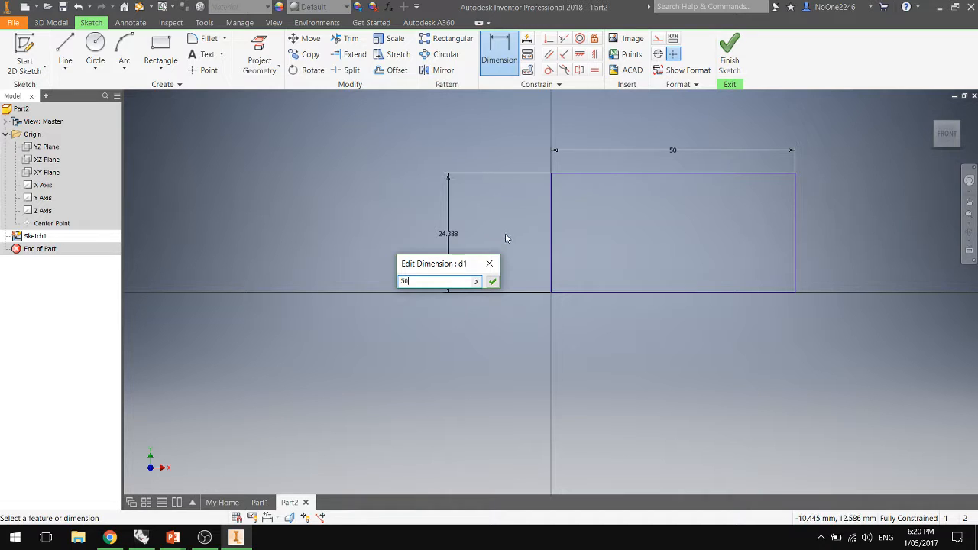
{"action": "type", "text": "0"}
{"action": "key", "text": "Return"}
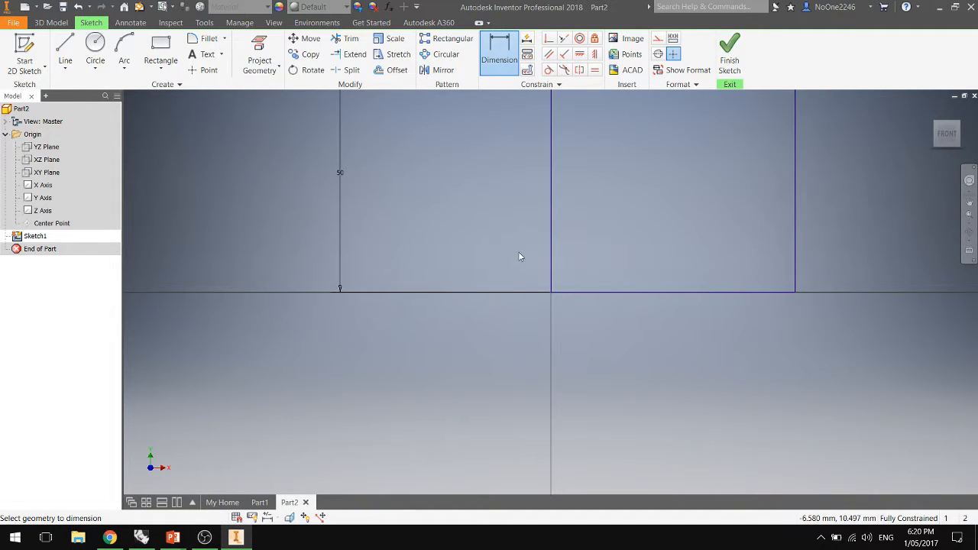
{"action": "scroll", "coordinate": [497, 248], "scroll_direction": "down", "scroll_amount": 5}
{"action": "scroll", "coordinate": [496, 248], "scroll_direction": "up", "scroll_amount": 9}
{"action": "scroll", "coordinate": [546, 193], "scroll_direction": "down", "scroll_amount": 4}
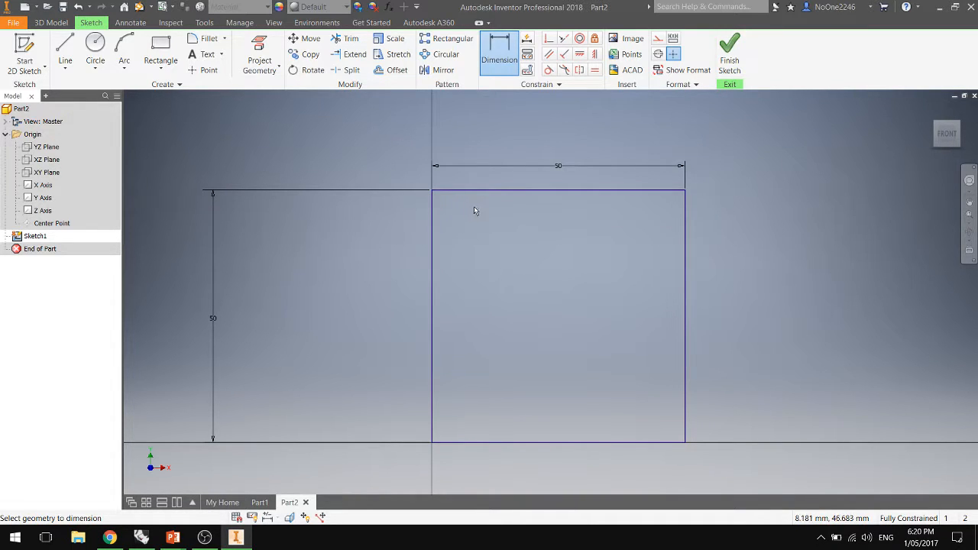
Try a width of 30 mm on the square's horizontal dimension and set it back to 50 mm.
{"action": "left_click", "coordinate": [554, 170]}
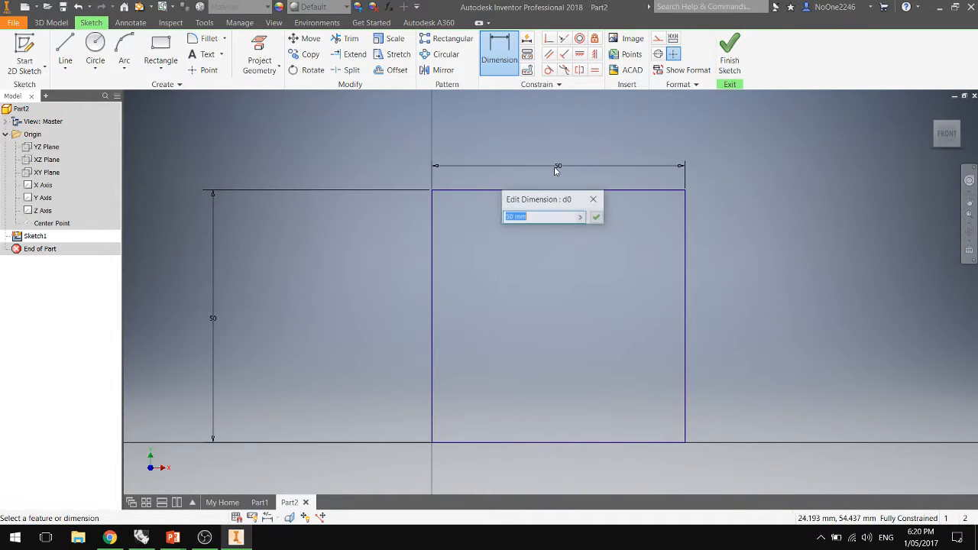
{"action": "type", "text": "30"}
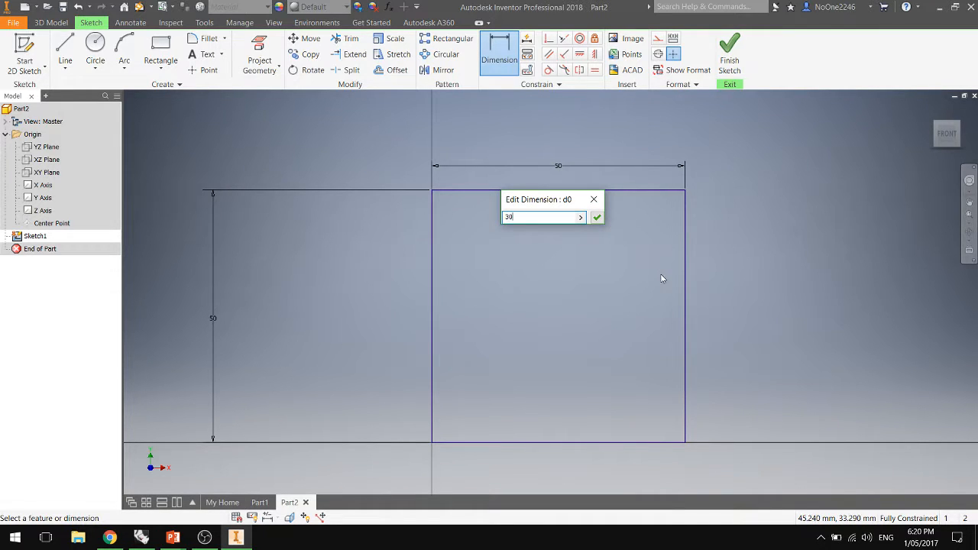
{"action": "key", "text": "Return"}
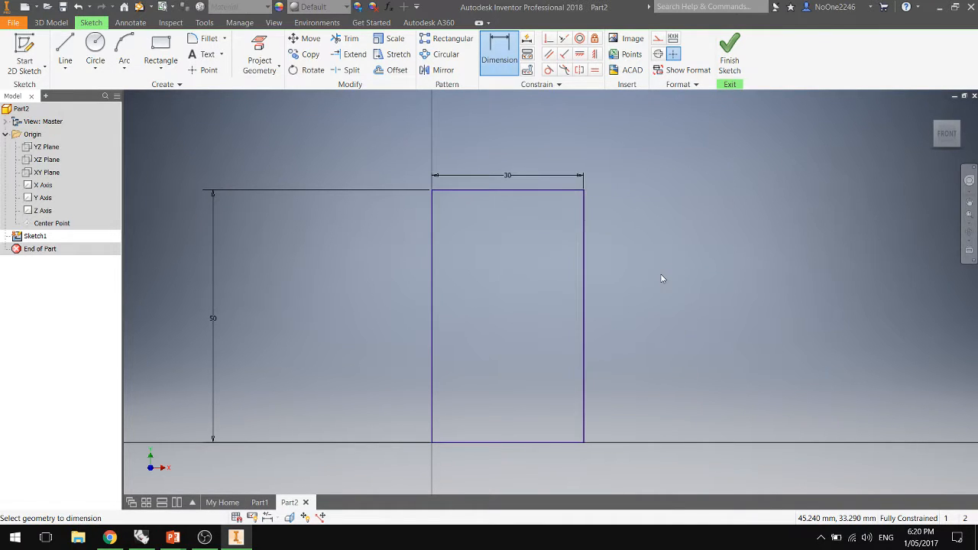
{"action": "double_click", "coordinate": [511, 179]}
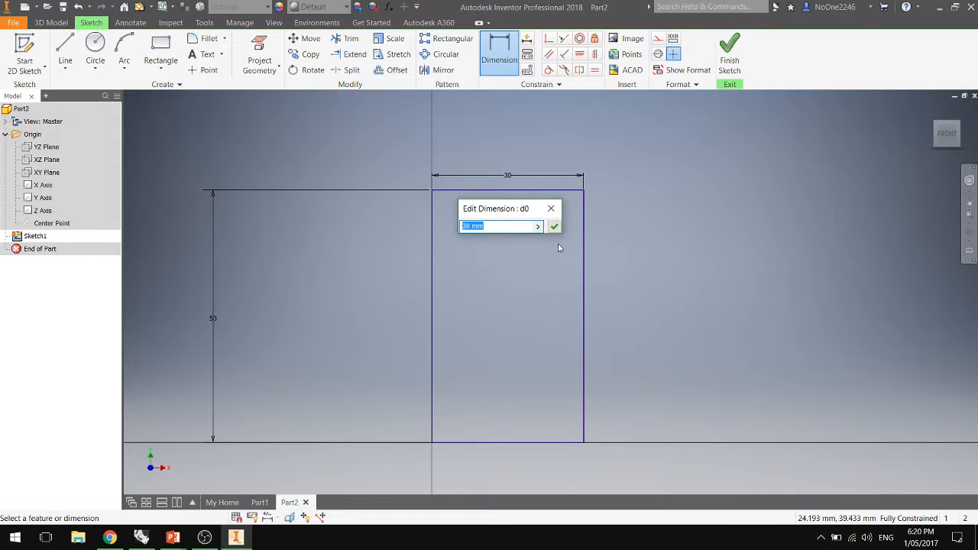
{"action": "type", "text": "50"}
{"action": "key", "text": "Return"}
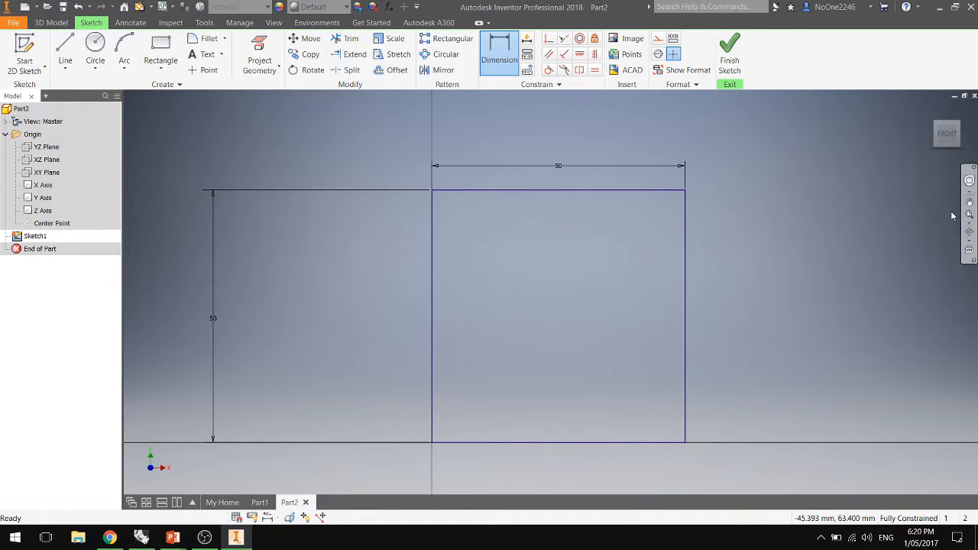
Finish the sketch and examine the 50 mm square in 3D from a tilted angle.
{"action": "left_click", "coordinate": [731, 63]}
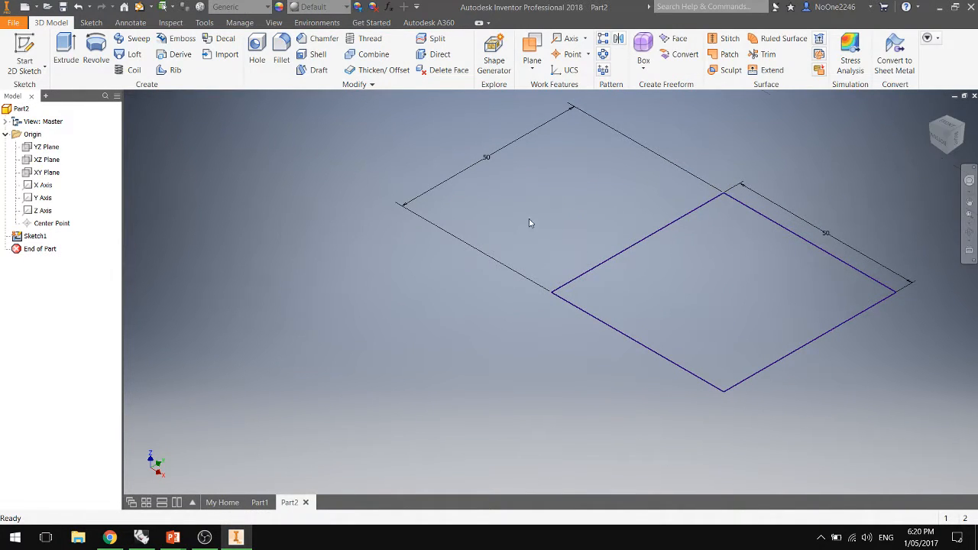
{"action": "scroll", "coordinate": [604, 184], "scroll_direction": "up", "scroll_amount": 2}
{"action": "scroll", "coordinate": [688, 209], "scroll_direction": "down", "scroll_amount": 4}
{"action": "scroll", "coordinate": [753, 201], "scroll_direction": "up", "scroll_amount": 4}
{"action": "scroll", "coordinate": [594, 197], "scroll_direction": "down", "scroll_amount": 2}
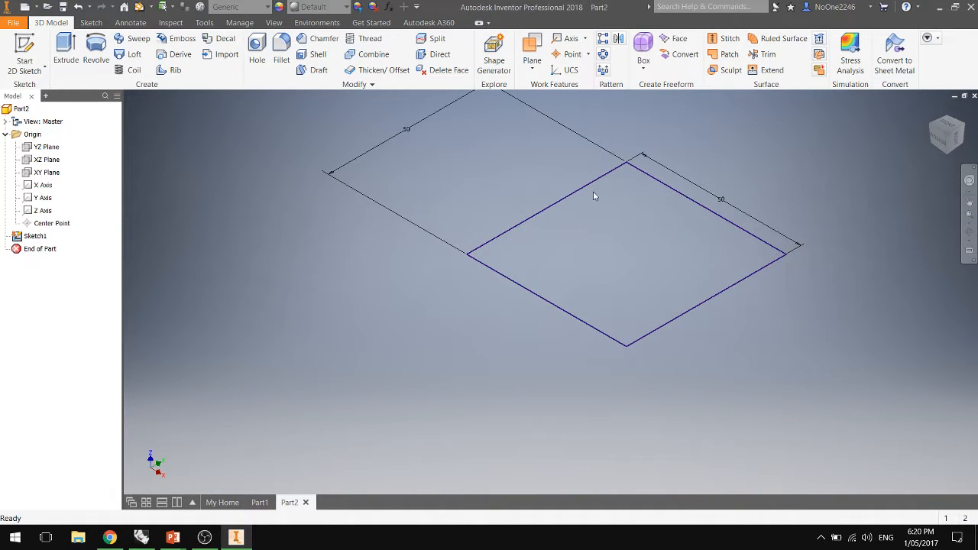
{"action": "mouse_move", "coordinate": [555, 204]}
{"action": "middle_mouse_down", "text": "shift"}
{"action": "mouse_move", "coordinate": [578, 158]}
{"action": "mouse_move", "coordinate": [586, 204]}
{"action": "mouse_move", "coordinate": [530, 181]}
{"action": "mouse_move", "coordinate": [515, 207]}
{"action": "mouse_move", "coordinate": [566, 179]}
{"action": "mouse_move", "coordinate": [603, 207]}
{"action": "mouse_move", "coordinate": [589, 170]}
{"action": "mouse_move", "coordinate": [600, 188]}
{"action": "mouse_move", "coordinate": [582, 190]}
{"action": "mouse_move", "coordinate": [584, 200]}
{"action": "middle_mouse_up", "text": "shift"}
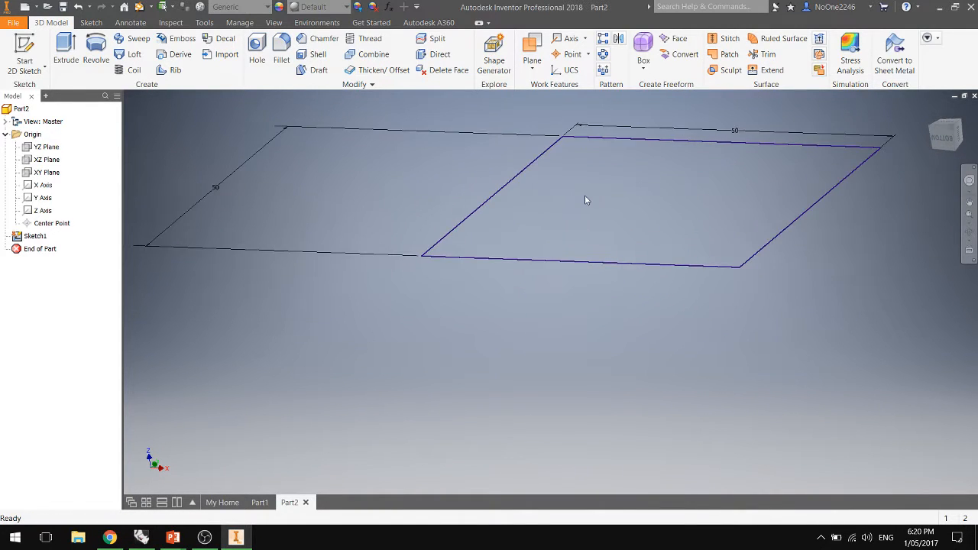
{"action": "mouse_move", "coordinate": [560, 166]}
{"action": "middle_mouse_down", "text": "shift"}
{"action": "mouse_move", "coordinate": [724, 137]}
{"action": "mouse_move", "coordinate": [736, 147]}
{"action": "middle_mouse_up", "text": "shift"}
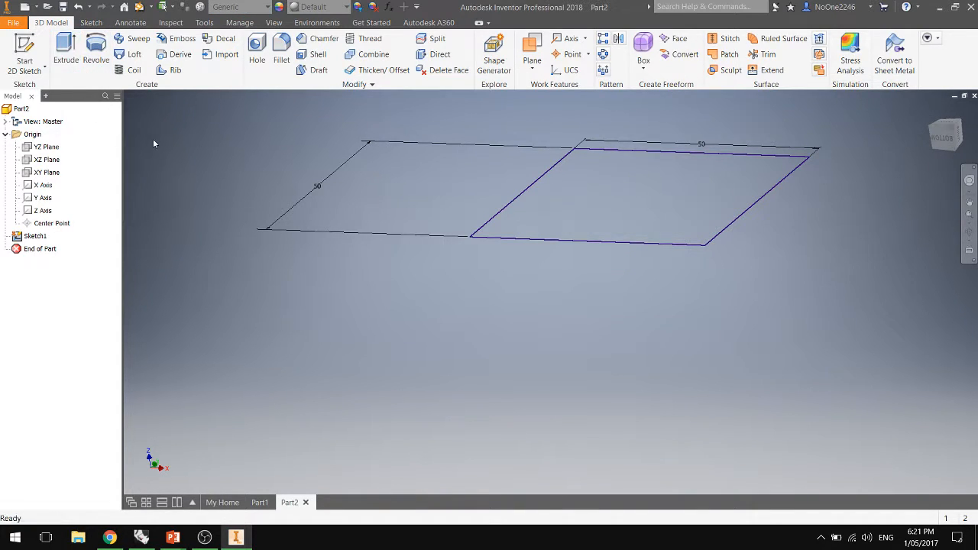
{"action": "scroll", "coordinate": [543, 276], "scroll_direction": "down", "scroll_amount": 3}
{"action": "scroll", "coordinate": [611, 202], "scroll_direction": "up", "scroll_amount": 4}
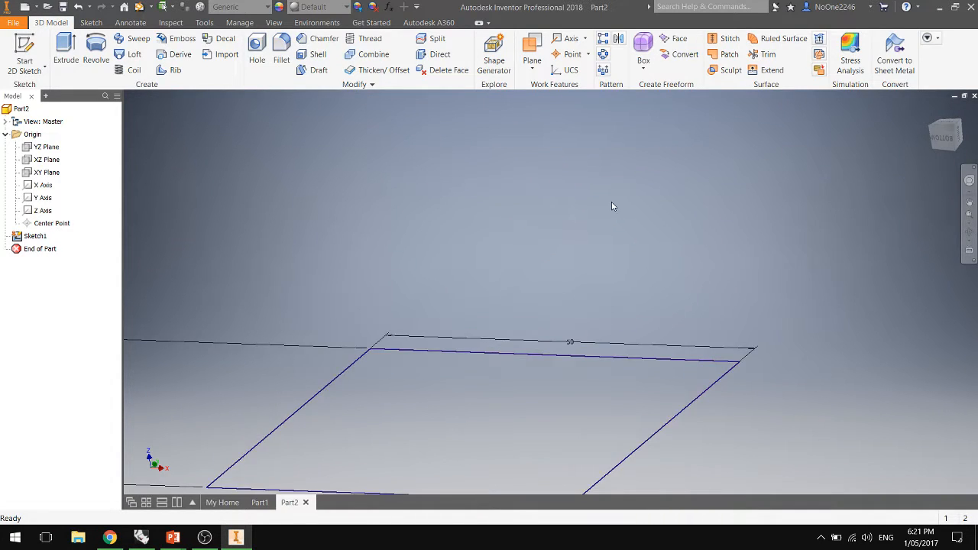
{"action": "scroll", "coordinate": [612, 214], "scroll_direction": "down", "scroll_amount": 2}
{"action": "scroll", "coordinate": [613, 220], "scroll_direction": "up", "scroll_amount": 2}
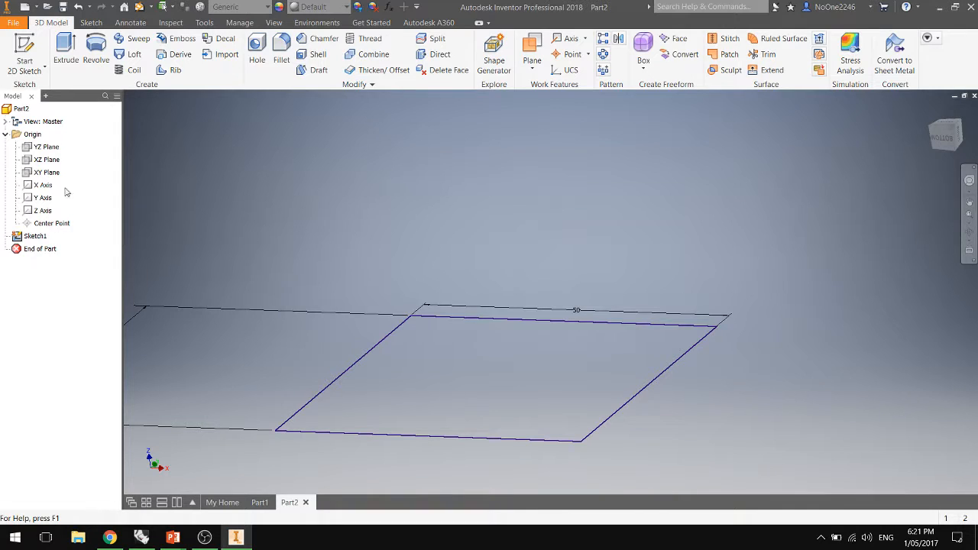
Start an Extrude of the square sketch and pull its height up to 31 mm.
{"action": "left_click", "coordinate": [36, 237]}
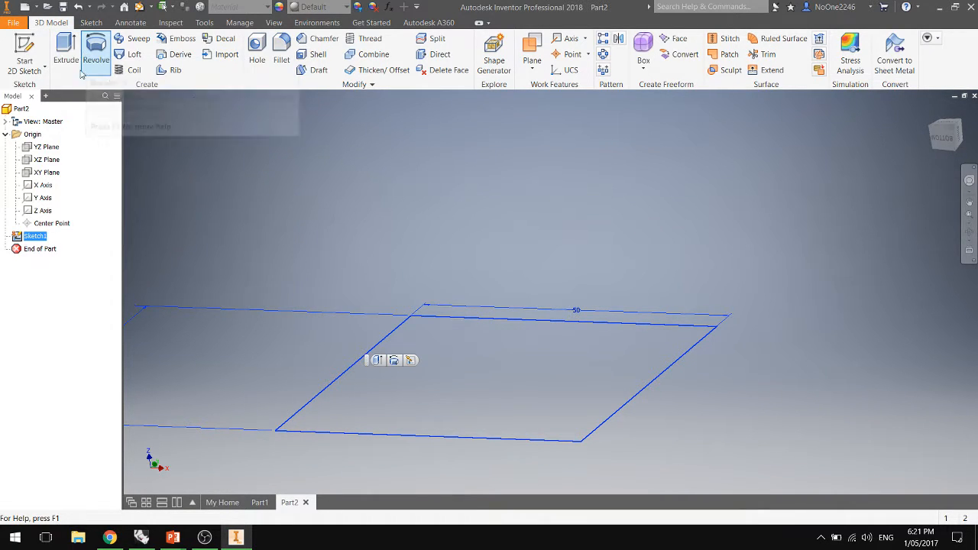
{"action": "left_click", "coordinate": [64, 57]}
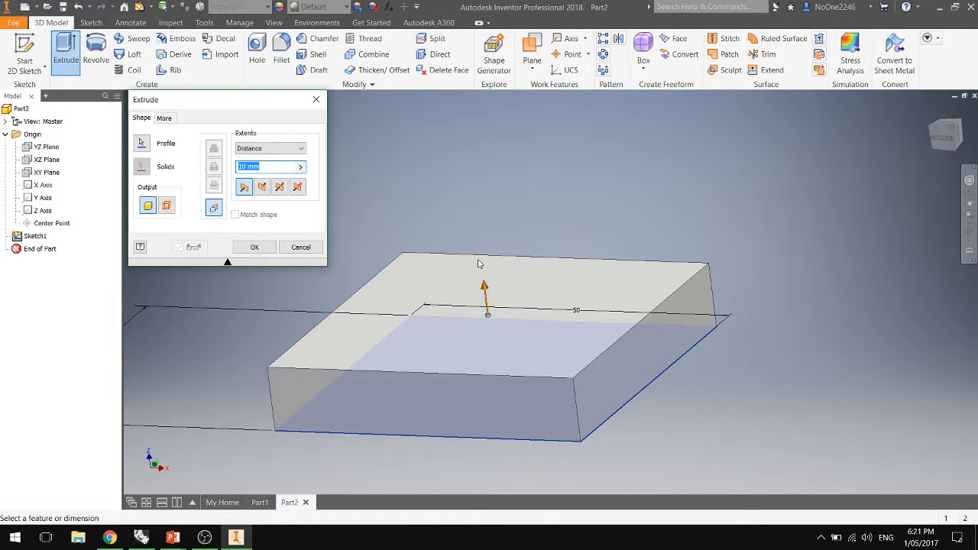
{"action": "left_click_drag", "start_coordinate": [478, 263], "coordinate": [459, 175]}
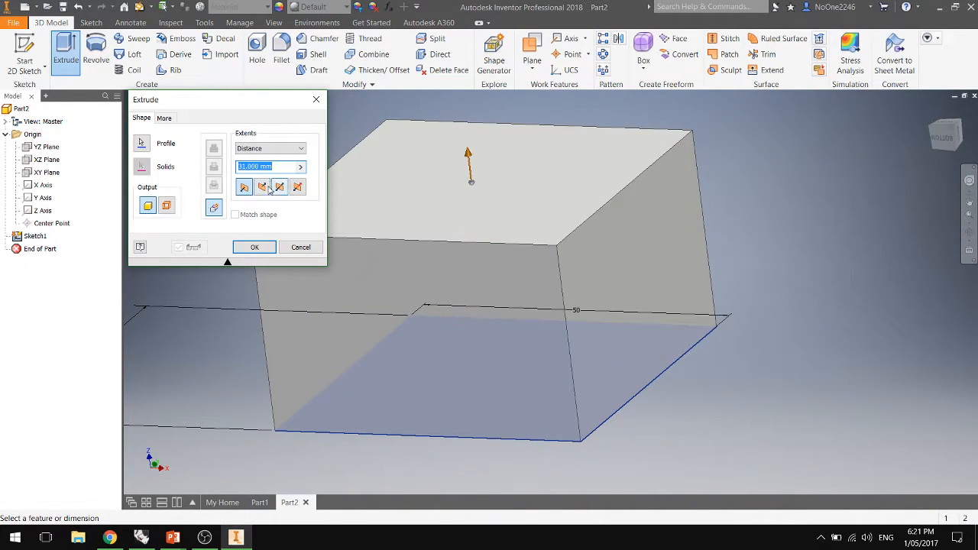
Preview the opposite, symmetric and asymmetric extrusion directions and return to Direction 1.
{"action": "left_click", "coordinate": [265, 190]}
{"action": "left_click", "coordinate": [243, 191]}
{"action": "left_click", "coordinate": [283, 191]}
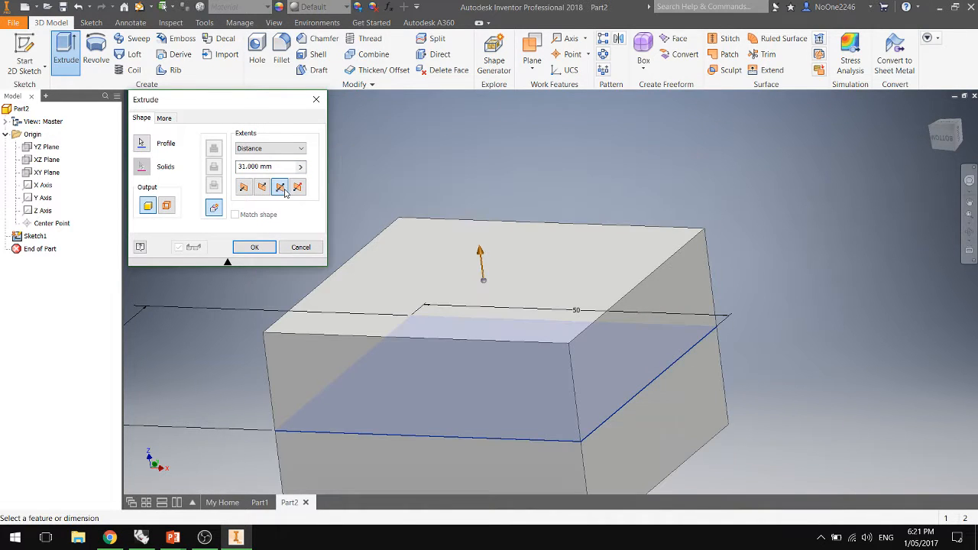
{"action": "left_click", "coordinate": [297, 187]}
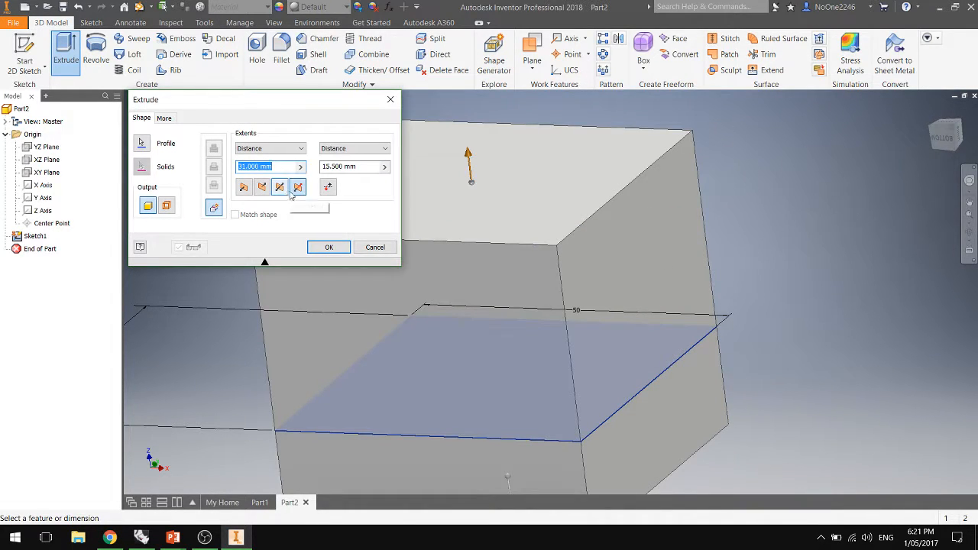
{"action": "left_click", "coordinate": [280, 188]}
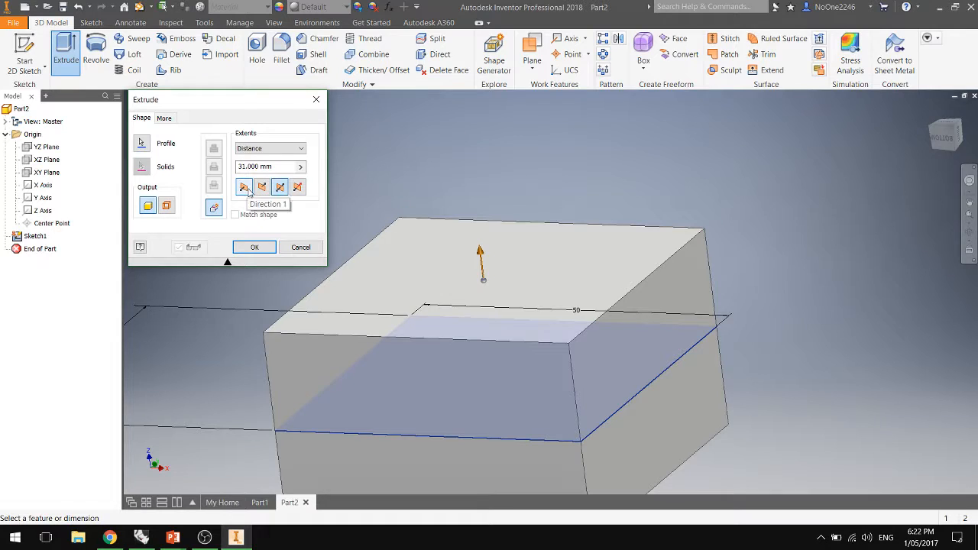
{"action": "left_click", "coordinate": [245, 188]}
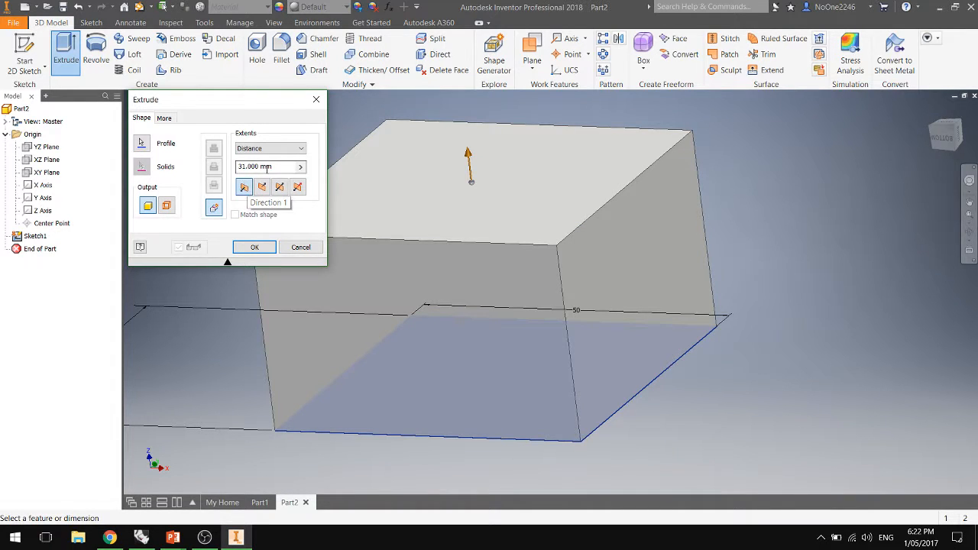
Set the extrusion distance to 60 mm and create the solid block.
{"action": "left_click", "coordinate": [276, 171]}
{"action": "left_click_drag", "start_coordinate": [276, 172], "coordinate": [205, 167]}
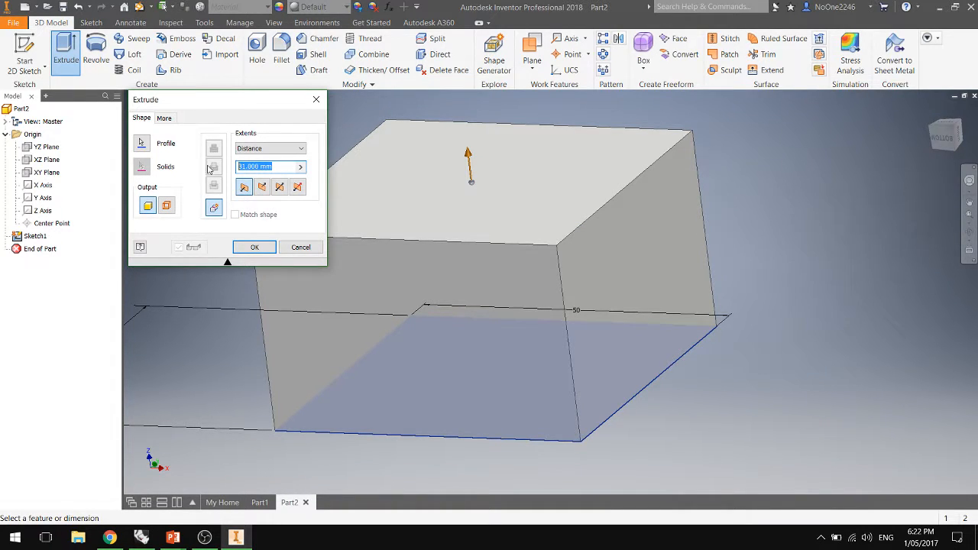
{"action": "type", "text": "60"}
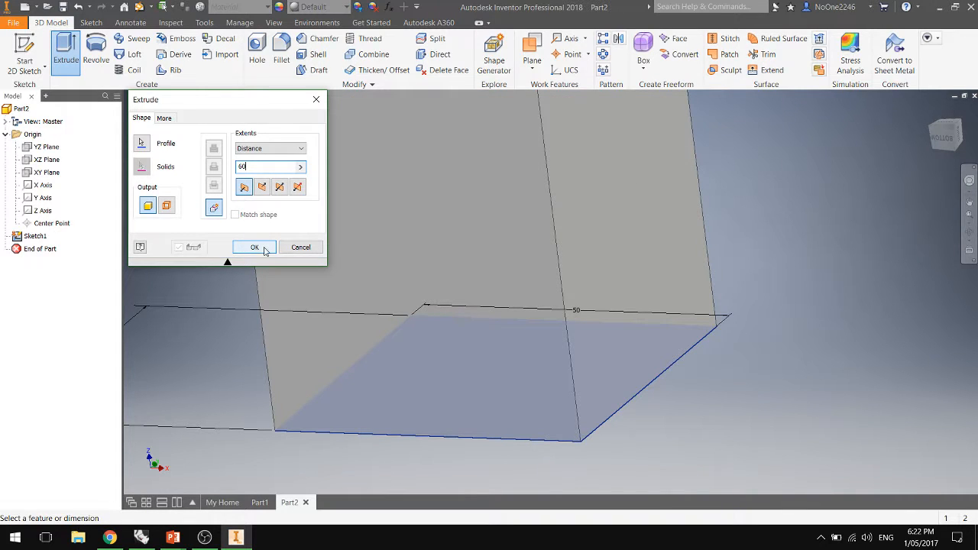
{"action": "scroll", "coordinate": [426, 327], "scroll_direction": "down", "scroll_amount": 3}
{"action": "scroll", "coordinate": [425, 327], "scroll_direction": "down", "scroll_amount": 1}
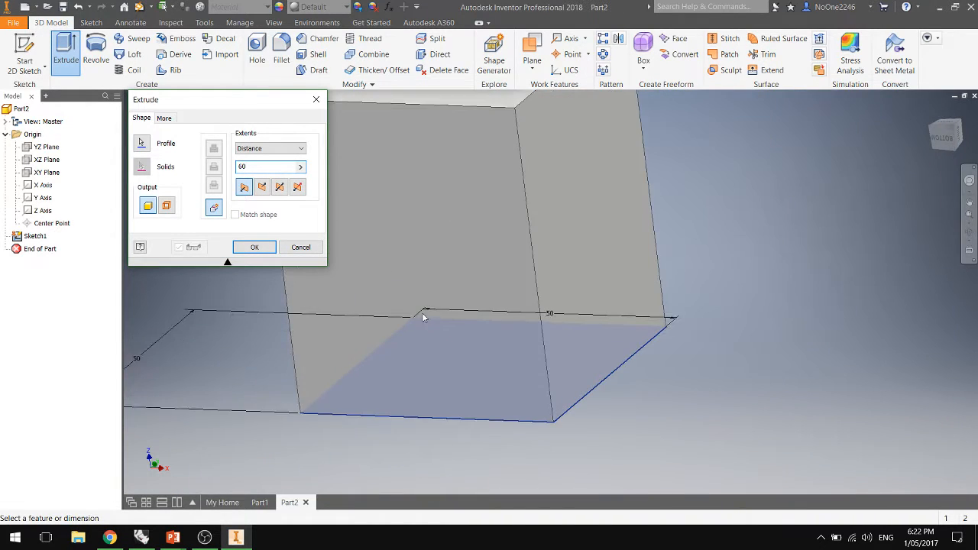
{"action": "scroll", "coordinate": [424, 315], "scroll_direction": "up", "scroll_amount": 6}
{"action": "scroll", "coordinate": [424, 315], "scroll_direction": "down", "scroll_amount": 8}
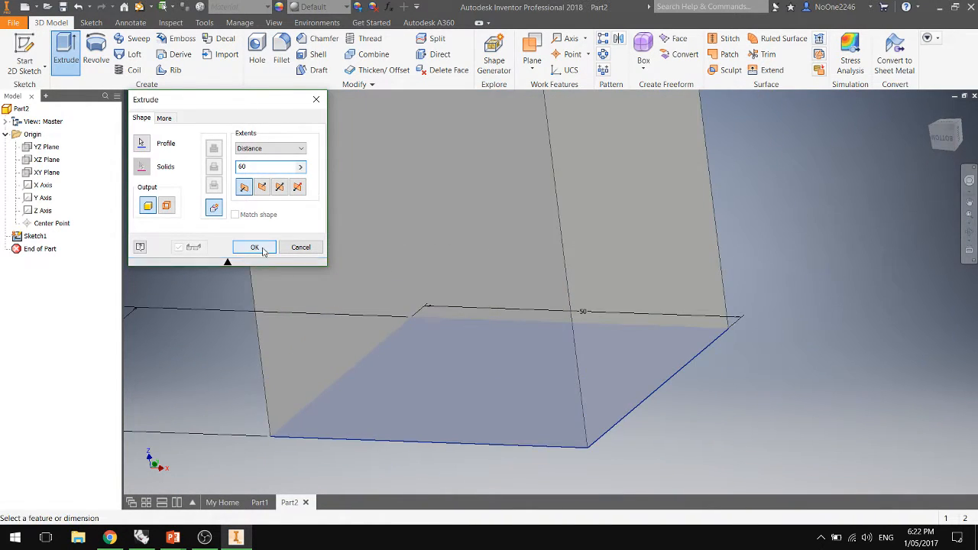
{"action": "left_click", "coordinate": [254, 247]}
Examine the extruded block from several sides and return to the home view.
{"action": "scroll", "coordinate": [402, 322], "scroll_direction": "down", "scroll_amount": 5}
{"action": "scroll", "coordinate": [399, 243], "scroll_direction": "up", "scroll_amount": 3}
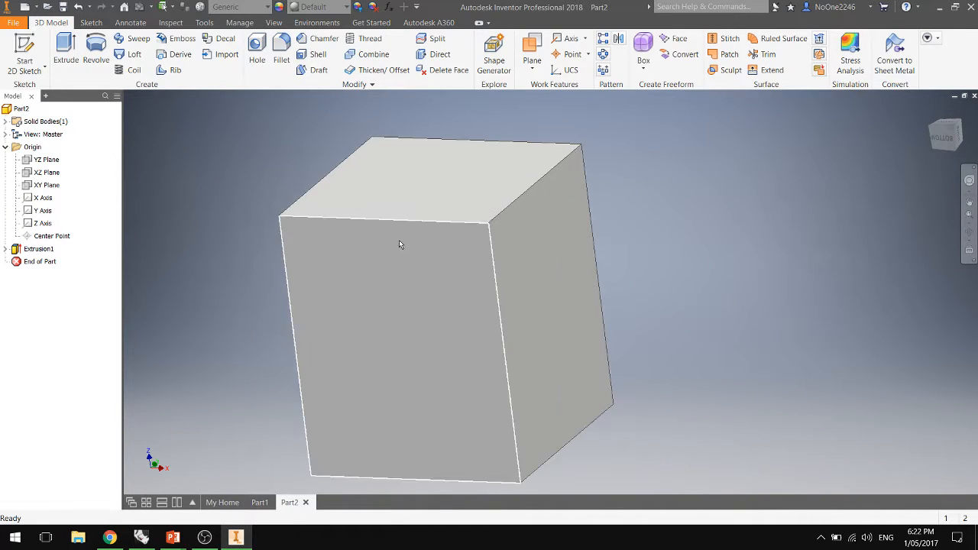
{"action": "scroll", "coordinate": [397, 253], "scroll_direction": "down", "scroll_amount": 2}
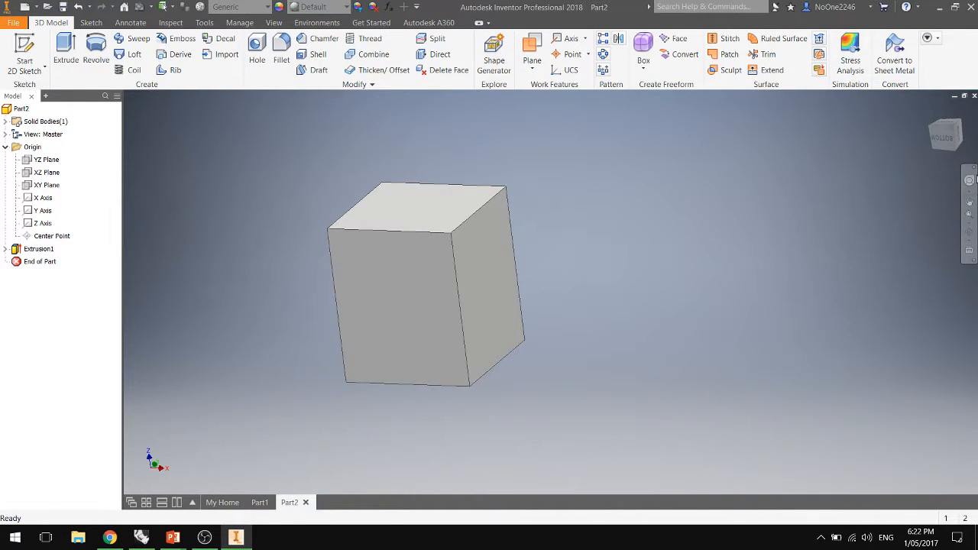
{"action": "mouse_move", "coordinate": [497, 273]}
{"action": "middle_mouse_down", "text": "shift"}
{"action": "mouse_move", "coordinate": [465, 222]}
{"action": "mouse_move", "coordinate": [460, 284]}
{"action": "mouse_move", "coordinate": [454, 231]}
{"action": "mouse_move", "coordinate": [445, 267]}
{"action": "mouse_move", "coordinate": [458, 284]}
{"action": "mouse_move", "coordinate": [585, 207]}
{"action": "mouse_move", "coordinate": [491, 288]}
{"action": "middle_mouse_up", "text": "shift"}
{"action": "scroll", "coordinate": [388, 300], "scroll_direction": "up", "scroll_amount": 3}
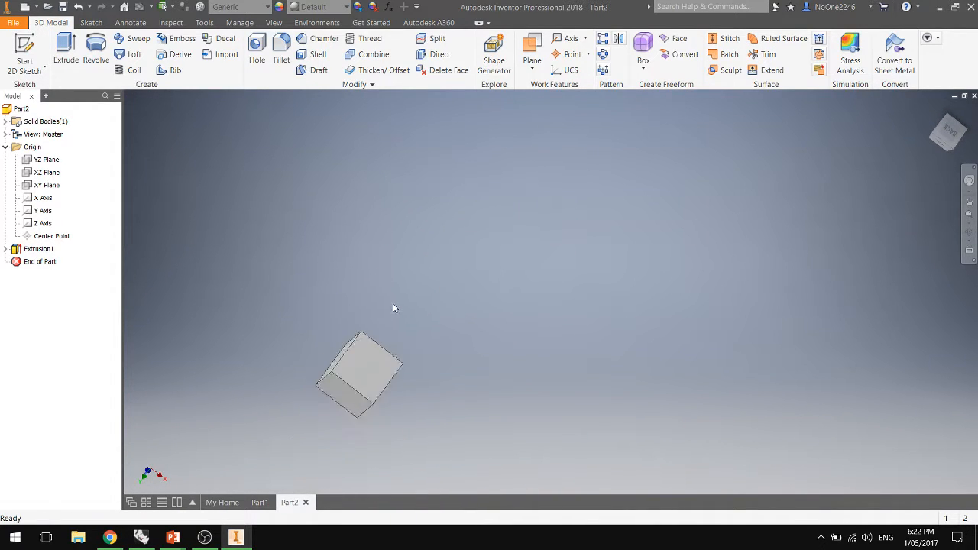
{"action": "scroll", "coordinate": [938, 162], "scroll_direction": "up", "scroll_amount": 2}
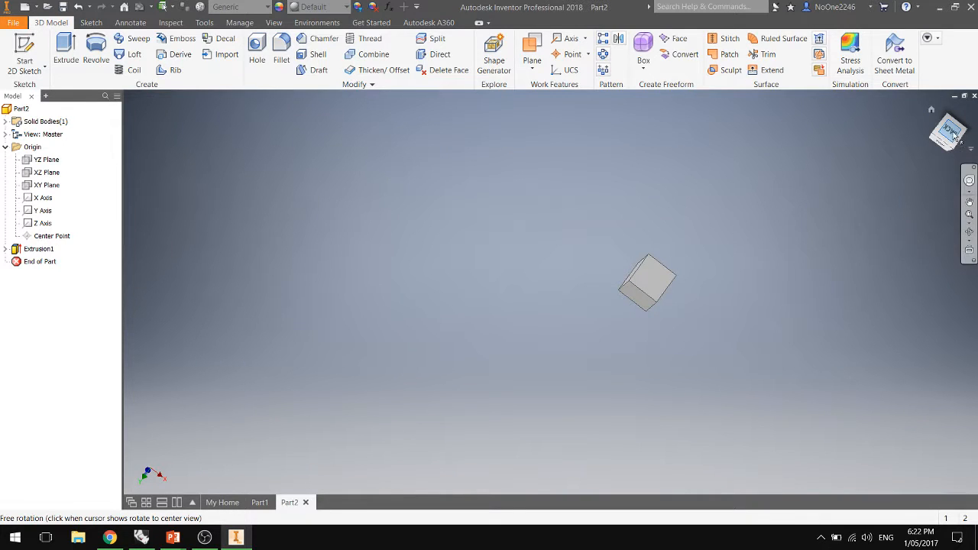
{"action": "left_click", "coordinate": [949, 136]}
{"action": "left_click_drag", "start_coordinate": [948, 132], "coordinate": [929, 140]}
{"action": "left_click", "coordinate": [931, 109]}
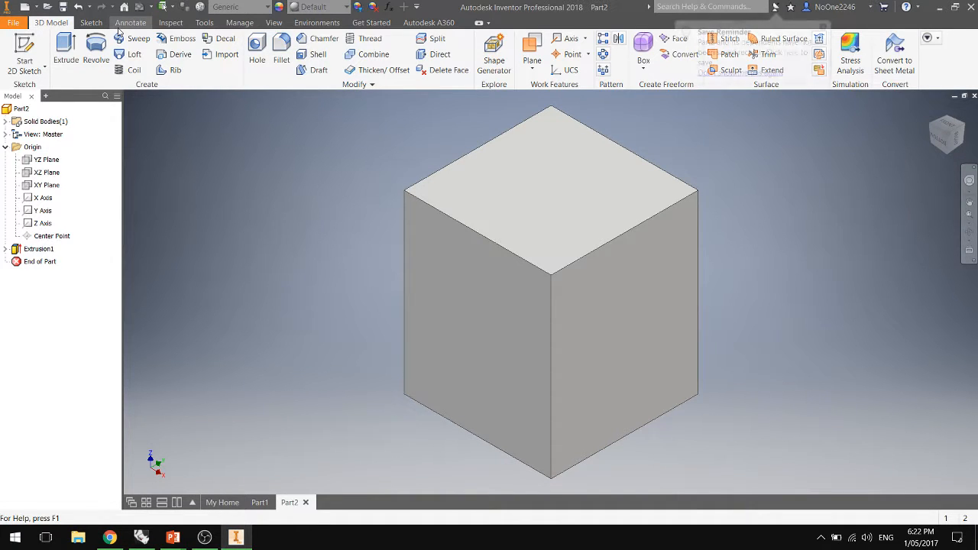
{"action": "scroll", "coordinate": [470, 308], "scroll_direction": "down", "scroll_amount": 5}
{"action": "scroll", "coordinate": [471, 309], "scroll_direction": "up", "scroll_amount": 6}
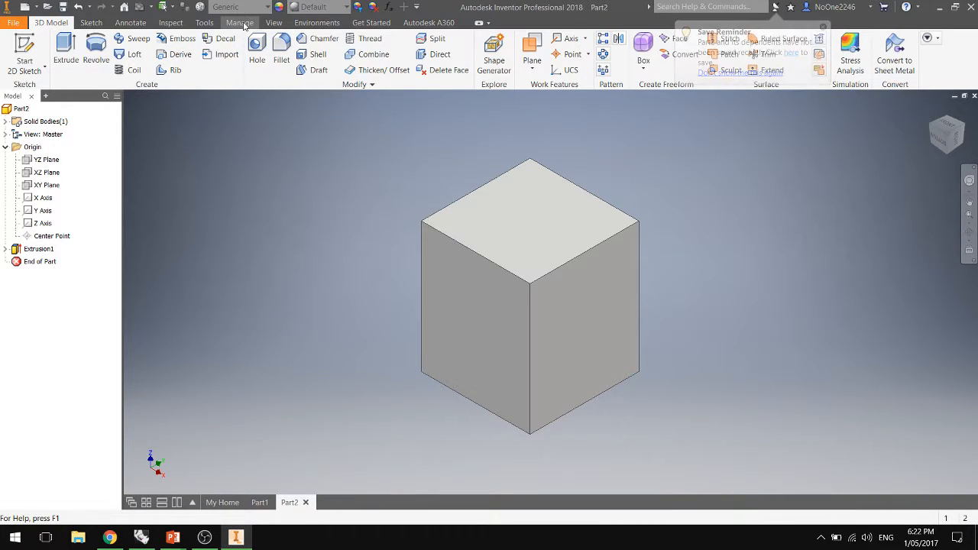
Open the model parameters and set the equation of the square's second side, d1, to d0.
{"action": "left_click", "coordinate": [240, 23]}
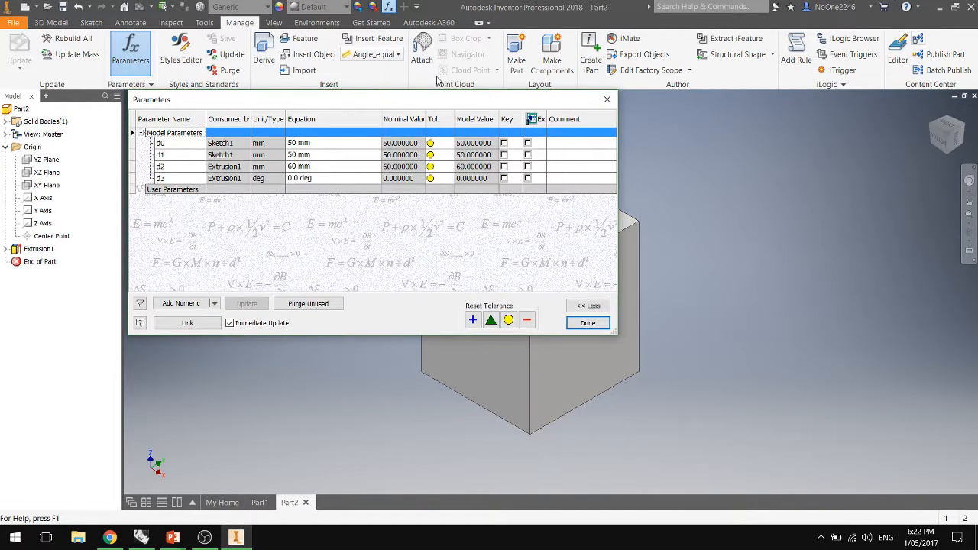
{"action": "left_click_drag", "start_coordinate": [459, 103], "coordinate": [544, 143]}
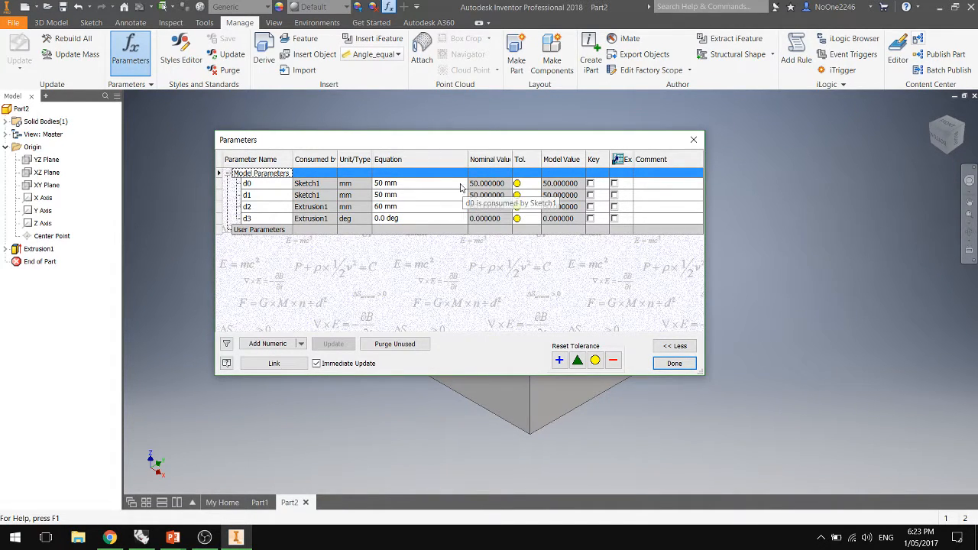
{"action": "left_click", "coordinate": [427, 195]}
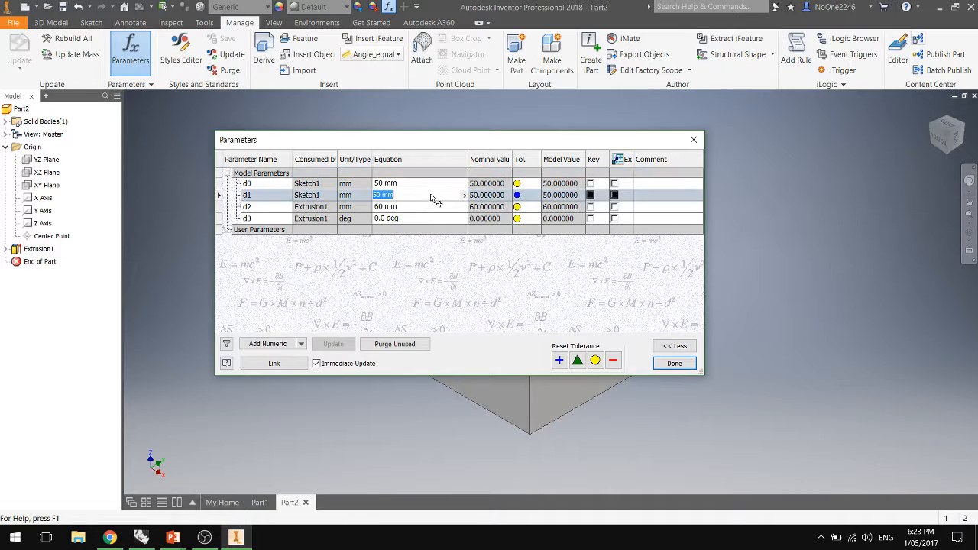
{"action": "left_click", "coordinate": [356, 195]}
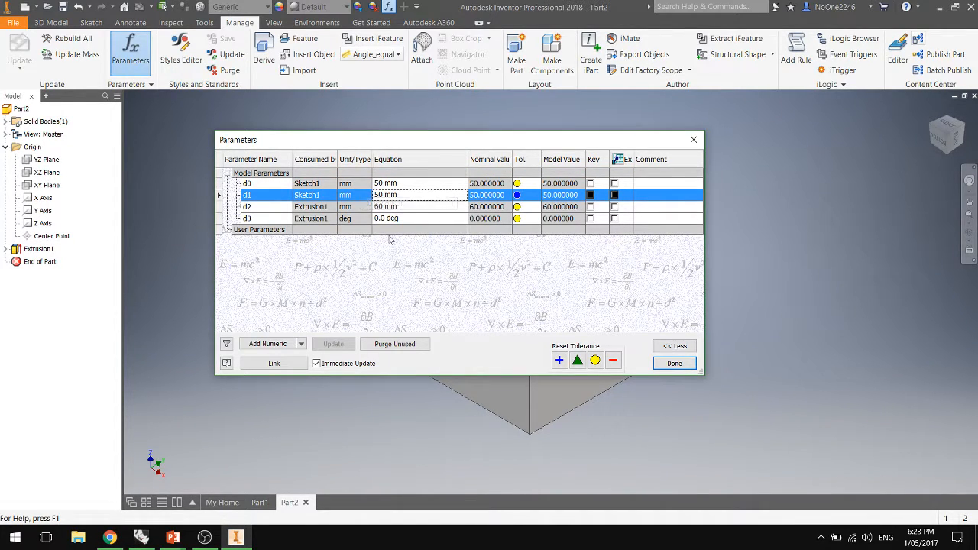
{"action": "left_click", "coordinate": [419, 196]}
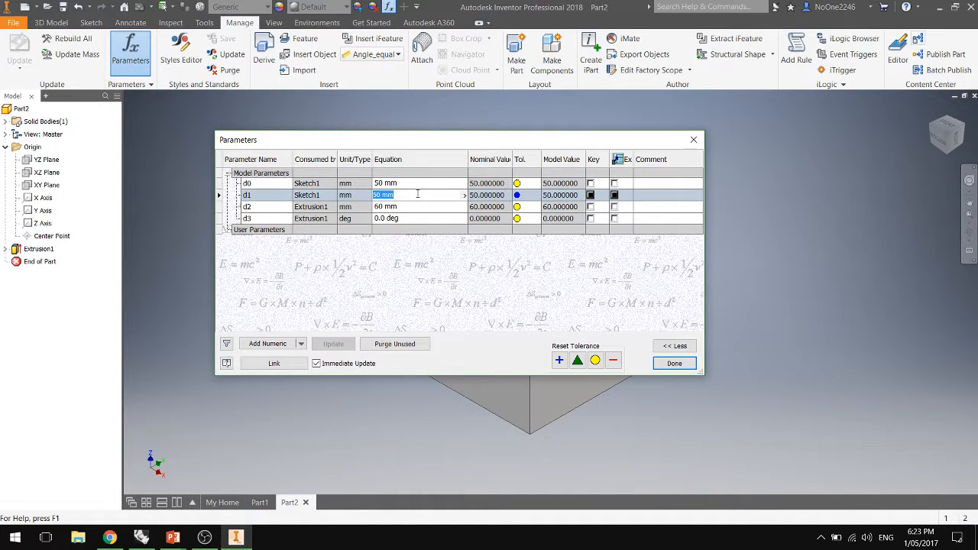
{"action": "type", "text": "d0"}
Commit the d1 equation, set parameter d0 to 40 mm and close the parameters to view the resized block.
{"action": "left_click", "coordinate": [430, 206]}
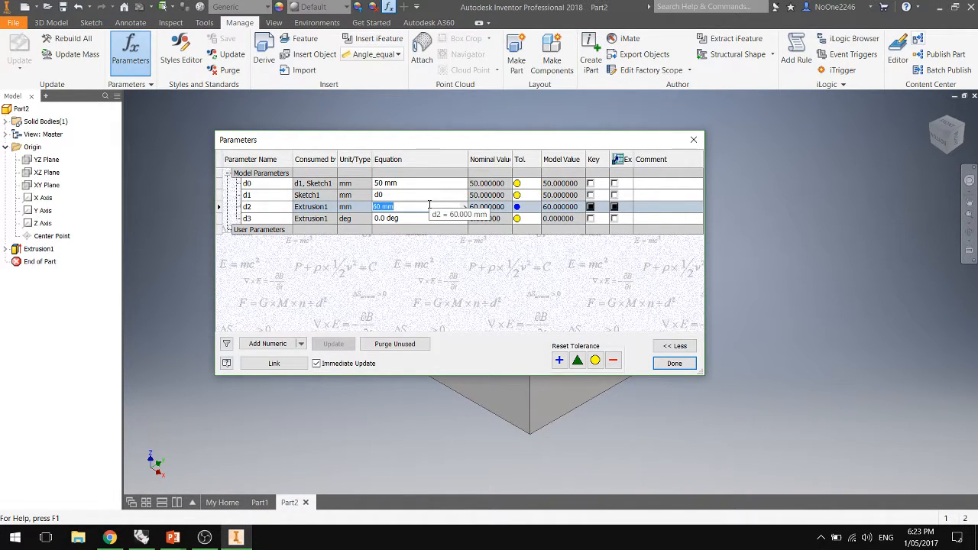
{"action": "left_click_drag", "start_coordinate": [428, 143], "coordinate": [400, 307]}
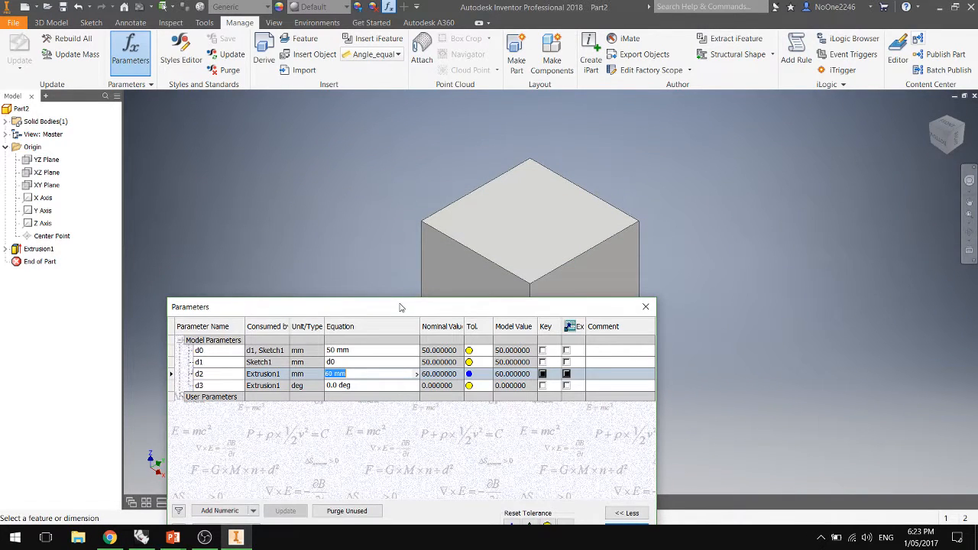
{"action": "left_click", "coordinate": [375, 350]}
{"action": "left_click", "coordinate": [375, 352]}
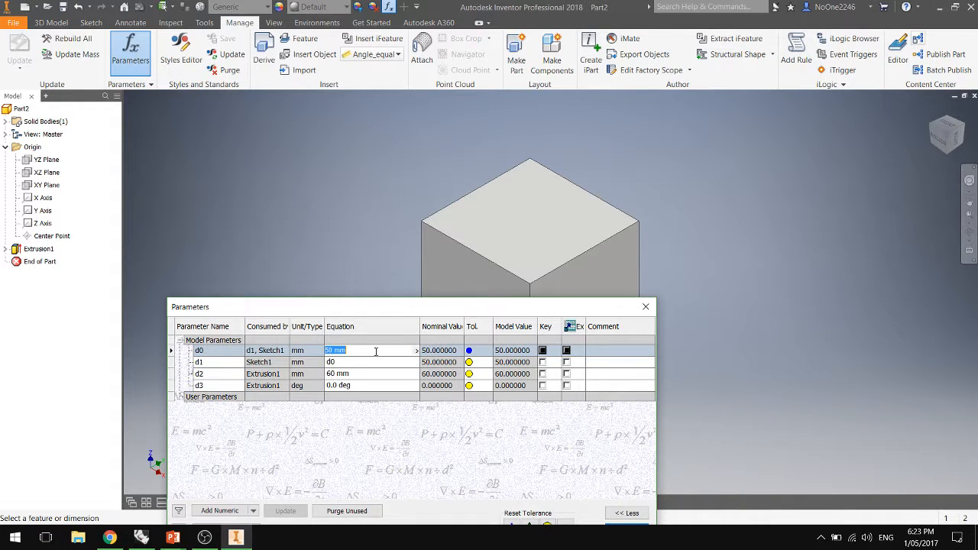
{"action": "type", "text": "40"}
{"action": "left_click_drag", "start_coordinate": [549, 313], "coordinate": [544, 223]}
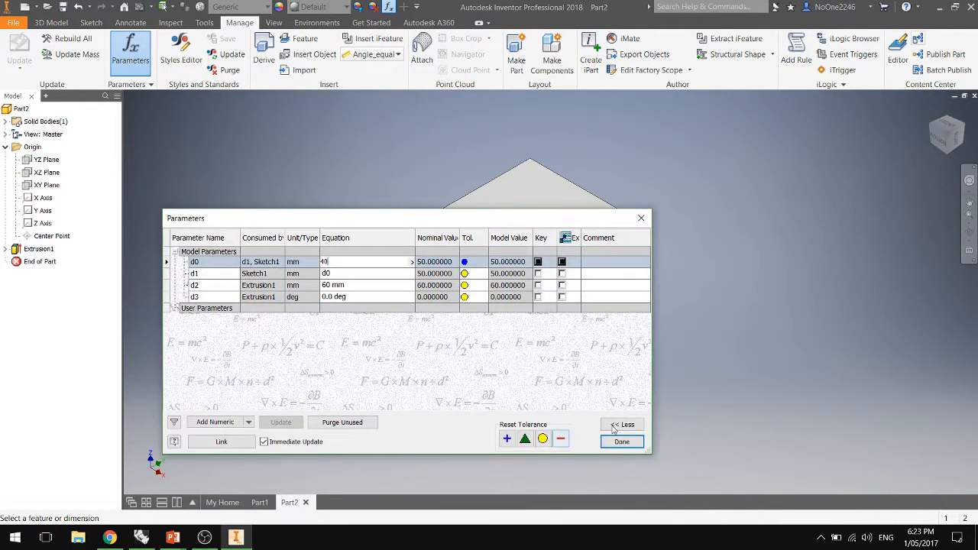
{"action": "left_click", "coordinate": [621, 442]}
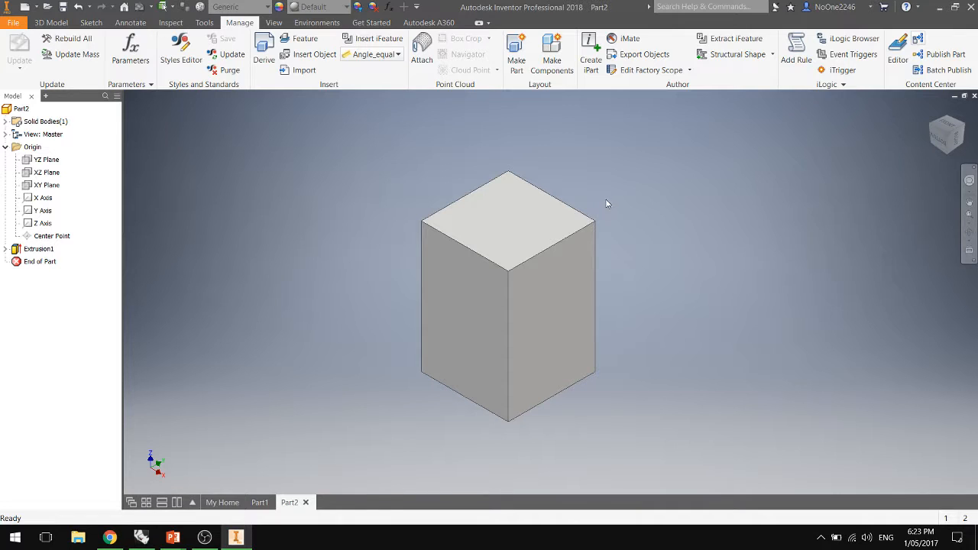
Set the equation of the extrusion distance, d2, to d0*2/3 in the model parameters and close them.
{"action": "left_click", "coordinate": [128, 55]}
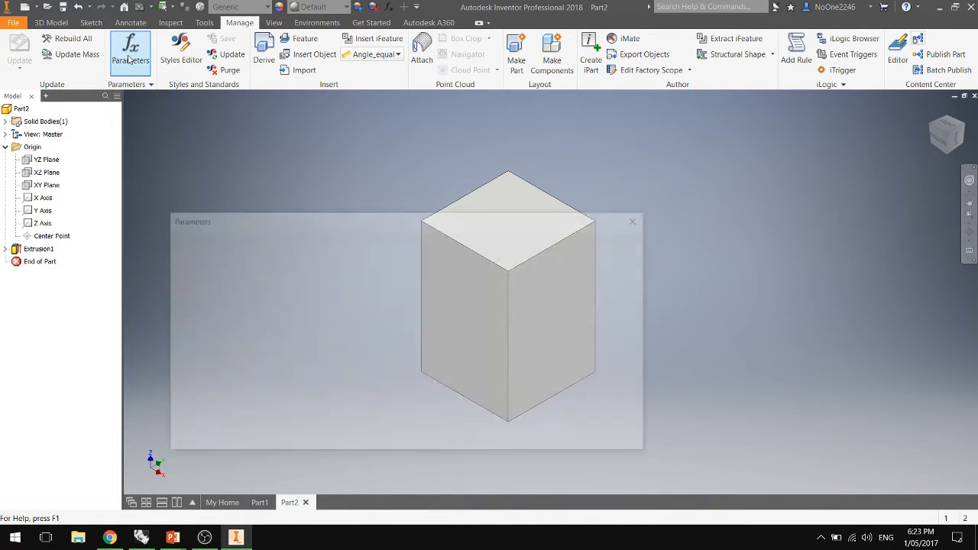
{"action": "left_click", "coordinate": [368, 284]}
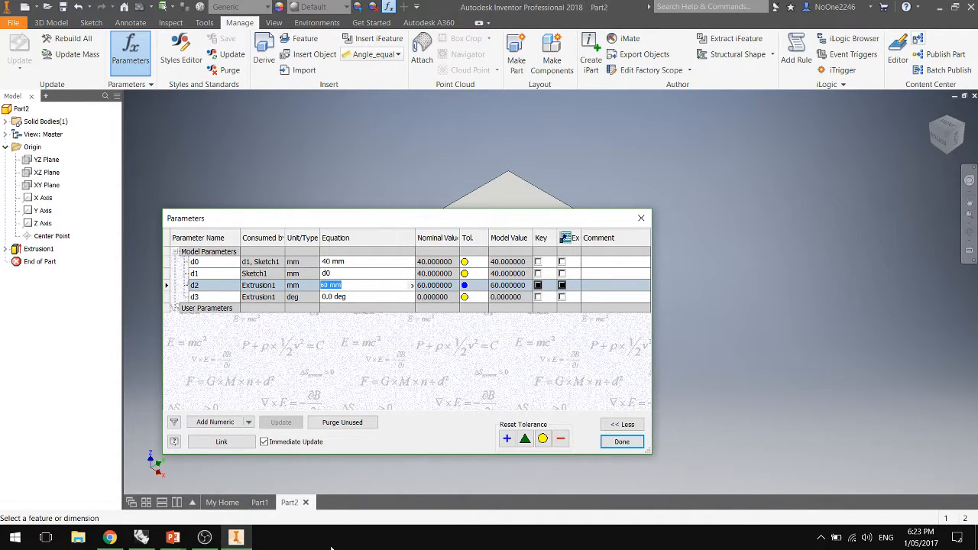
{"action": "type", "text": "d0*2/3"}
{"action": "left_click", "coordinate": [620, 443]}
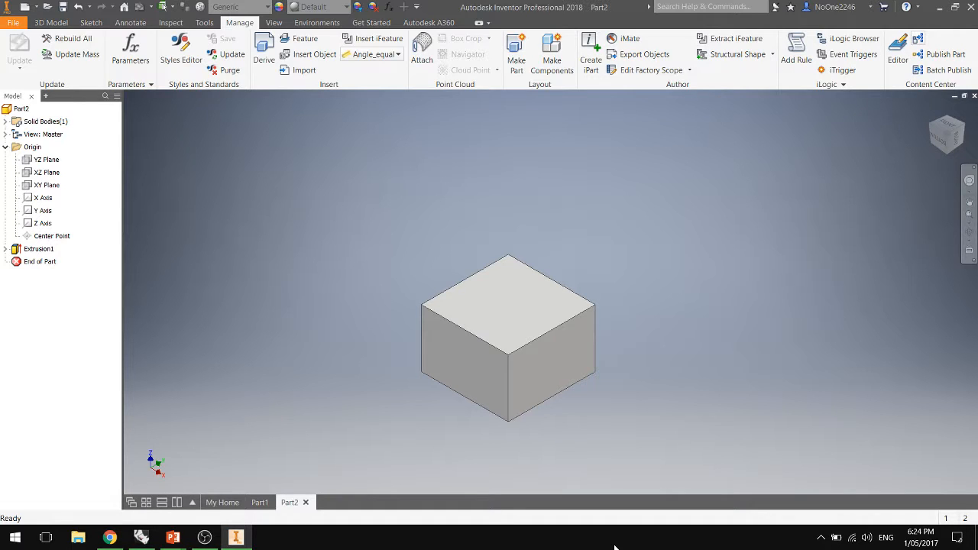
Switch to Chrome to examine the stepper motor's corner shape in the enlarged product photo, and return to Inventor.
{"action": "left_click", "coordinate": [54, 23]}
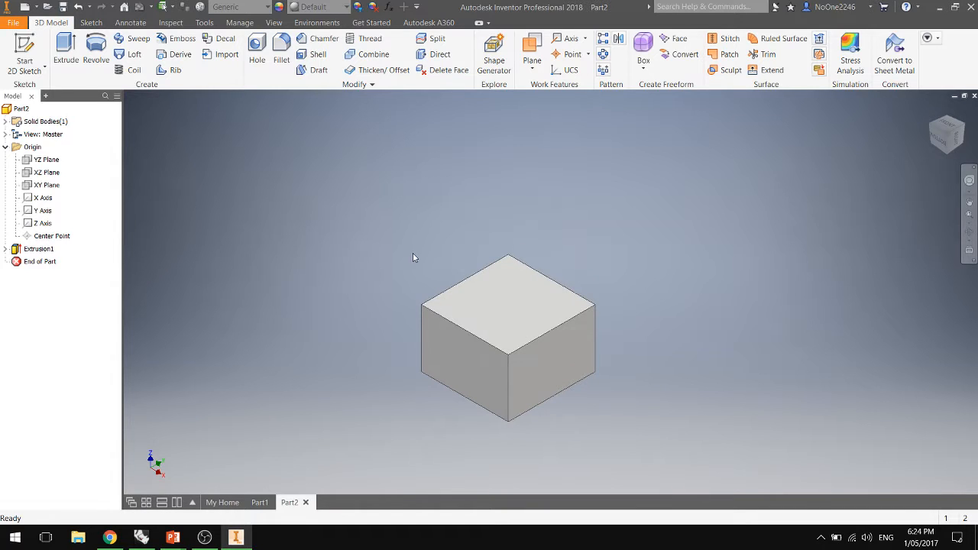
{"action": "left_click", "coordinate": [109, 537]}
{"action": "mouse_move", "coordinate": [139, 162]}
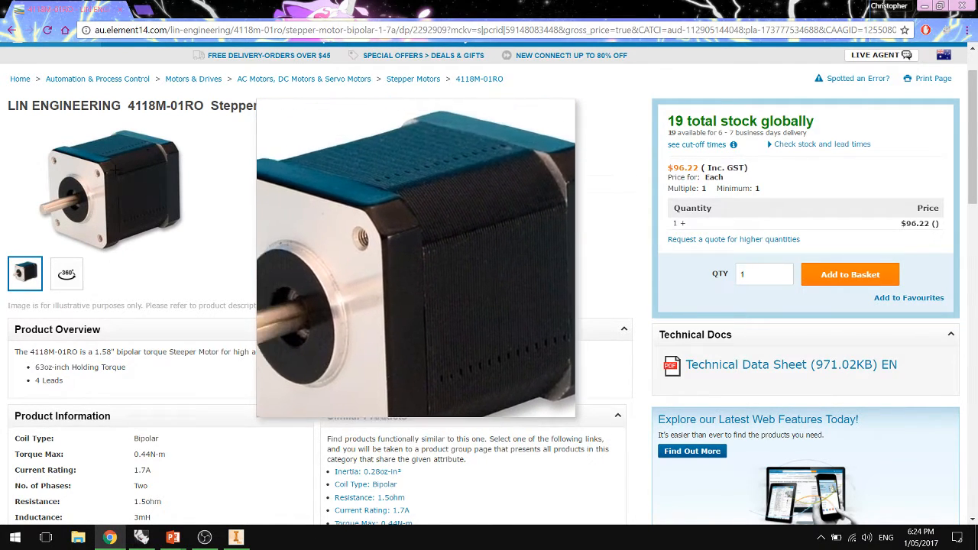
{"action": "left_click", "coordinate": [236, 537]}
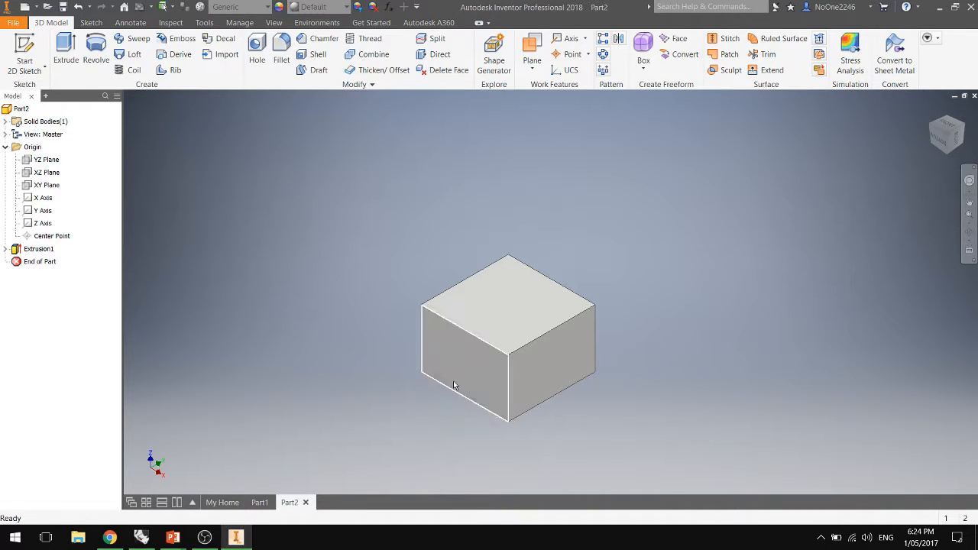
Start a Chamfer on the two vertical edges that bound one side face of the block.
{"action": "middle_click_drag", "start_coordinate": [593, 308], "coordinate": [504, 396], "text": "shift"}
{"action": "scroll", "coordinate": [505, 396], "scroll_direction": "down", "scroll_amount": 3}
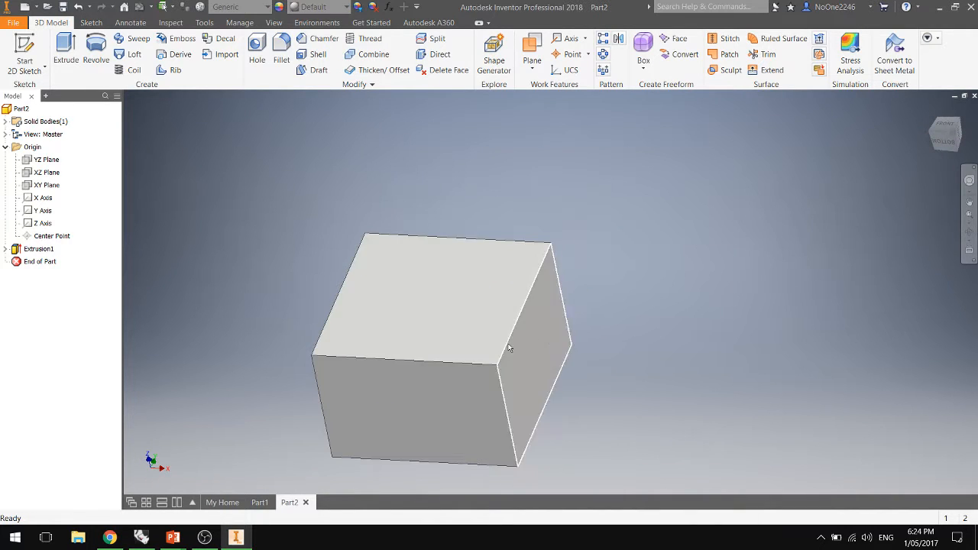
{"action": "left_click", "coordinate": [504, 396]}
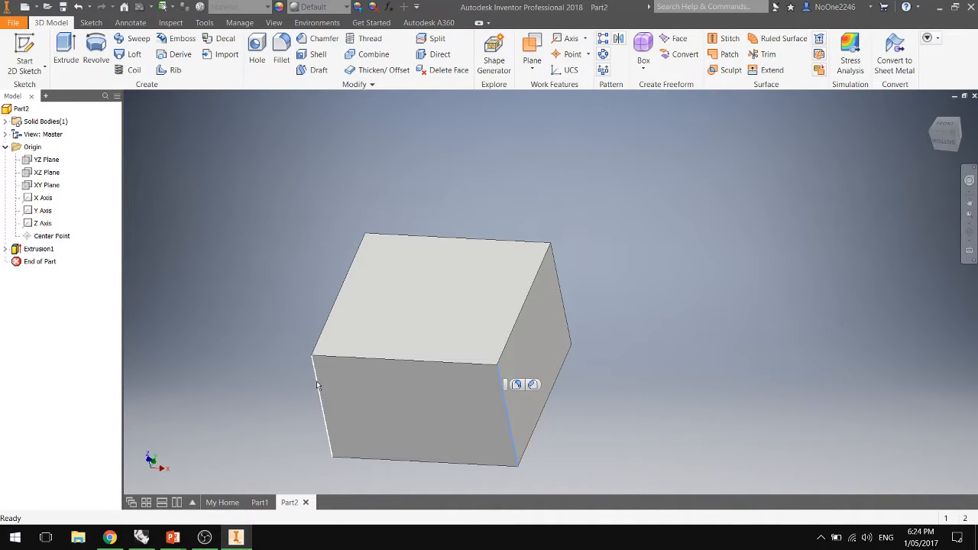
{"action": "left_click", "coordinate": [318, 384]}
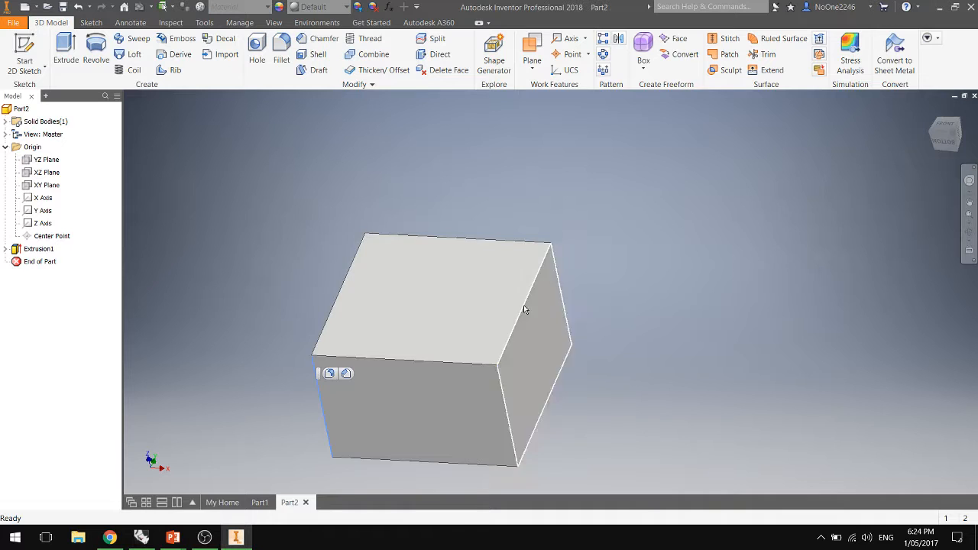
{"action": "scroll", "coordinate": [542, 339], "scroll_direction": "down", "scroll_amount": 3}
{"action": "middle_click_drag", "start_coordinate": [543, 339], "coordinate": [672, 253]}
{"action": "scroll", "coordinate": [537, 344], "scroll_direction": "up", "scroll_amount": 1}
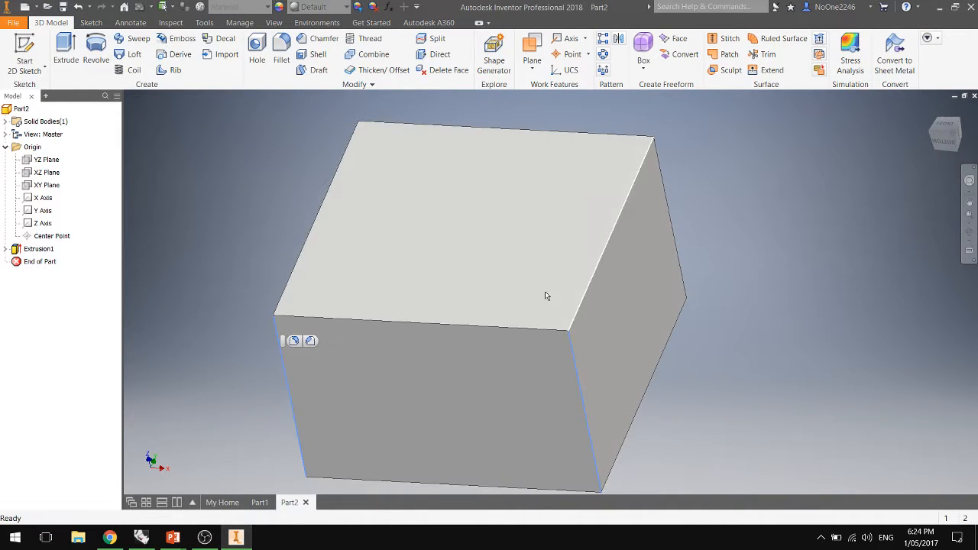
{"action": "scroll", "coordinate": [536, 293], "scroll_direction": "down", "scroll_amount": 4}
{"action": "scroll", "coordinate": [539, 298], "scroll_direction": "up", "scroll_amount": 4}
{"action": "scroll", "coordinate": [543, 309], "scroll_direction": "down", "scroll_amount": 3}
{"action": "scroll", "coordinate": [552, 310], "scroll_direction": "up", "scroll_amount": 3}
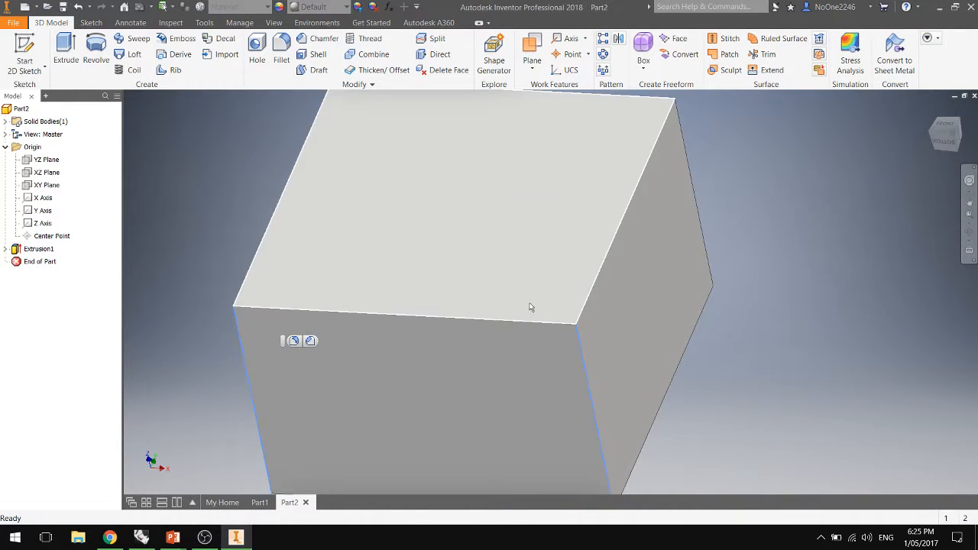
{"action": "scroll", "coordinate": [372, 273], "scroll_direction": "up", "scroll_amount": 2}
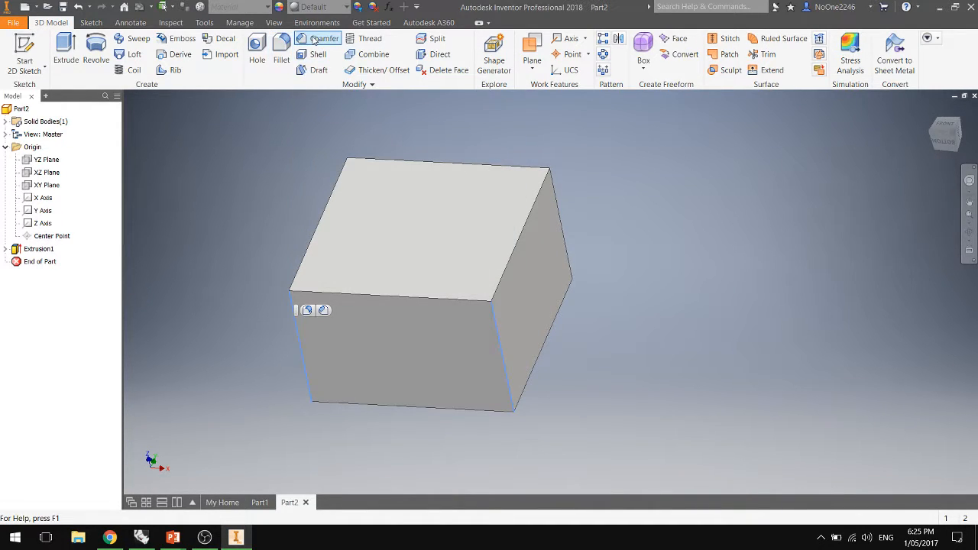
{"action": "left_click", "coordinate": [315, 39]}
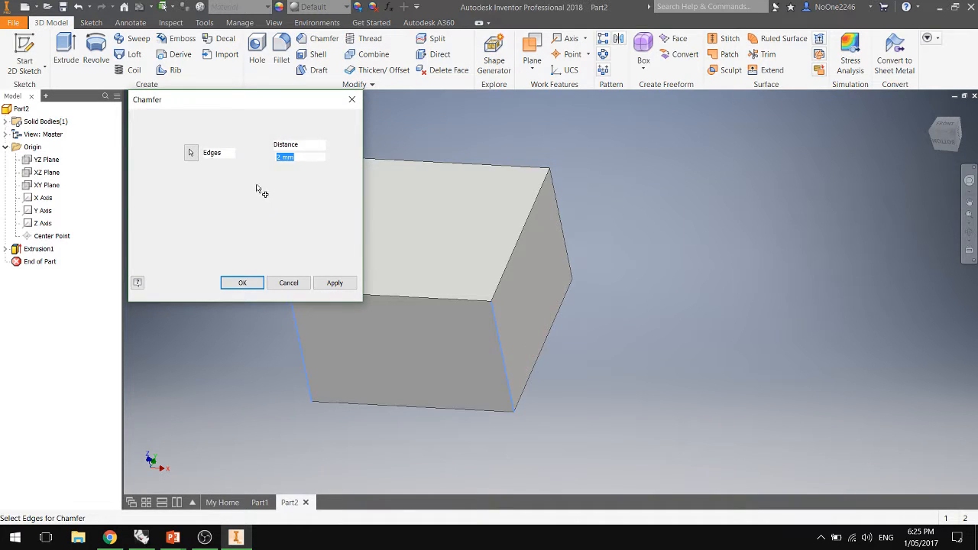
{"action": "scroll", "coordinate": [420, 337], "scroll_direction": "down", "scroll_amount": 3}
{"action": "middle_click_drag", "start_coordinate": [420, 338], "coordinate": [556, 336]}
{"action": "scroll", "coordinate": [617, 275], "scroll_direction": "down", "scroll_amount": 4}
{"action": "scroll", "coordinate": [617, 275], "scroll_direction": "up", "scroll_amount": 6}
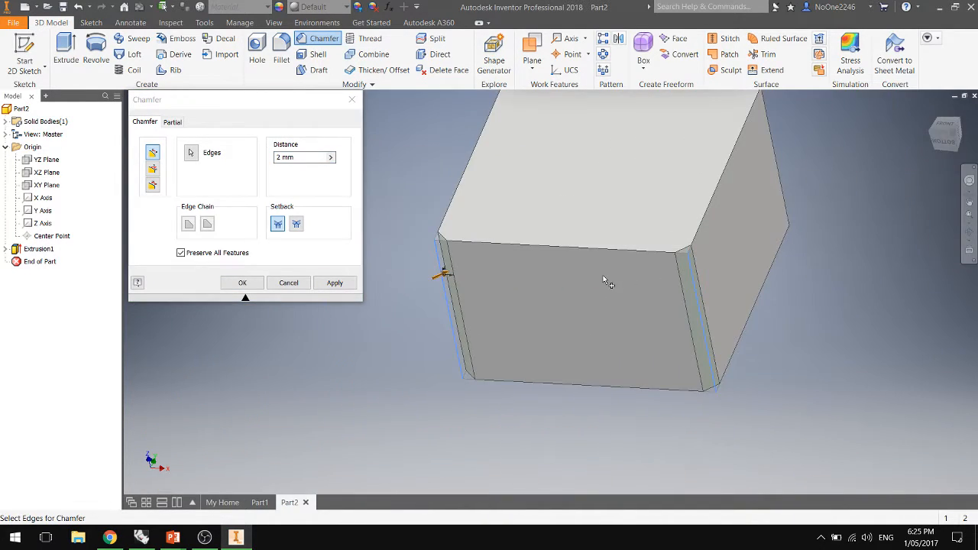
Add the block's two remaining vertical edges on the opposite side to the chamfer selection.
{"action": "middle_click_drag", "start_coordinate": [618, 277], "coordinate": [496, 283], "text": "shift"}
{"action": "scroll", "coordinate": [458, 231], "scroll_direction": "down", "scroll_amount": 3}
{"action": "scroll", "coordinate": [403, 224], "scroll_direction": "up", "scroll_amount": 6}
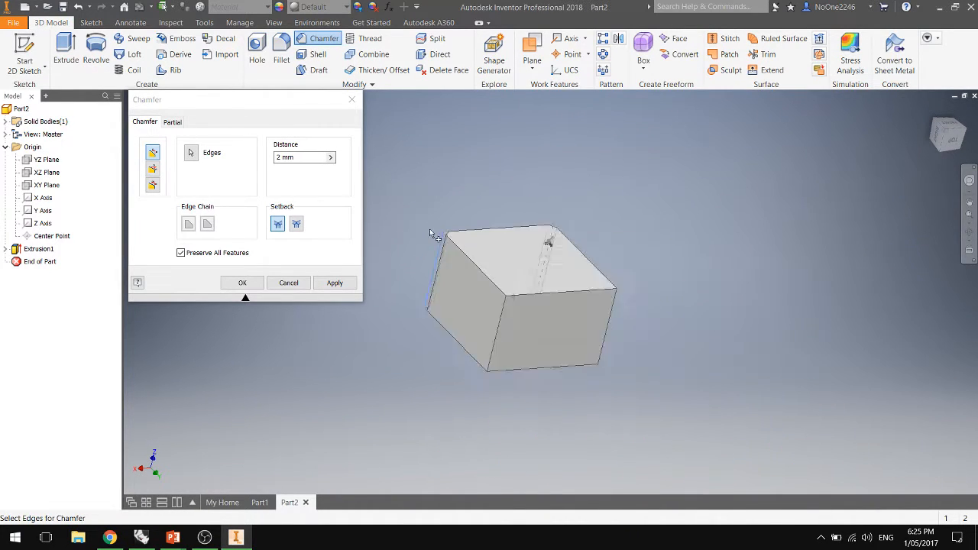
{"action": "scroll", "coordinate": [433, 257], "scroll_direction": "down", "scroll_amount": 3}
{"action": "left_click", "coordinate": [505, 310]}
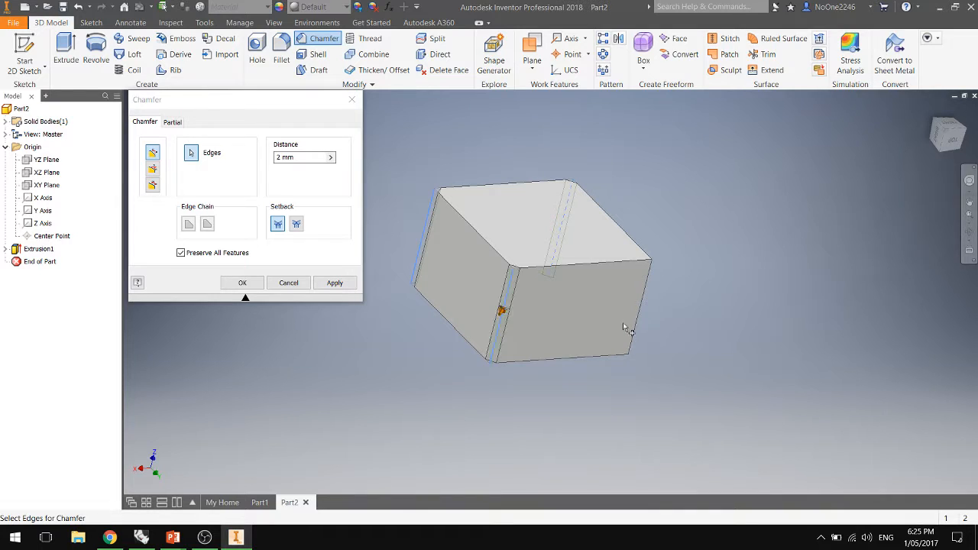
{"action": "left_click", "coordinate": [643, 307]}
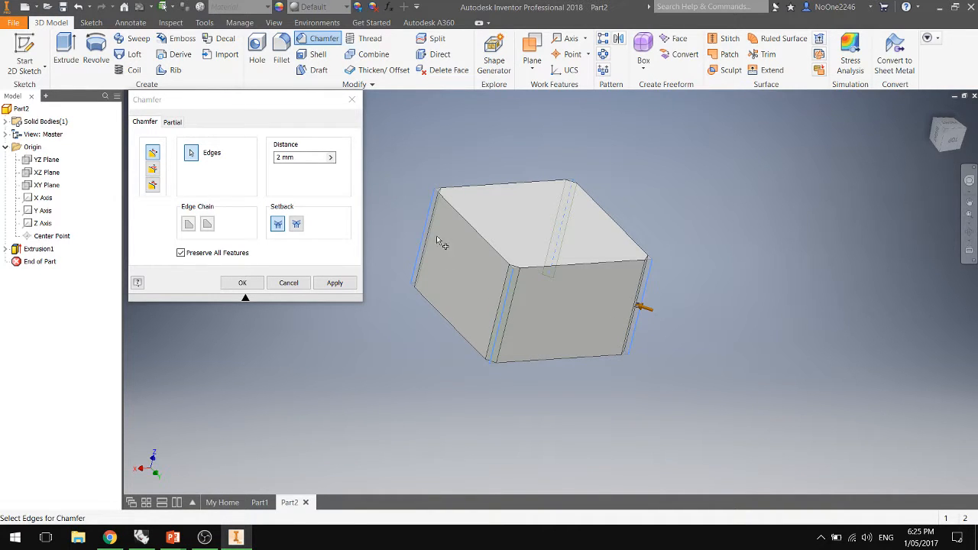
Set the chamfer distance to 20 mm and create the chamfer on all four vertical edges.
{"action": "middle_click_drag", "start_coordinate": [442, 243], "coordinate": [451, 282]}
{"action": "scroll", "coordinate": [429, 280], "scroll_direction": "down", "scroll_amount": 3}
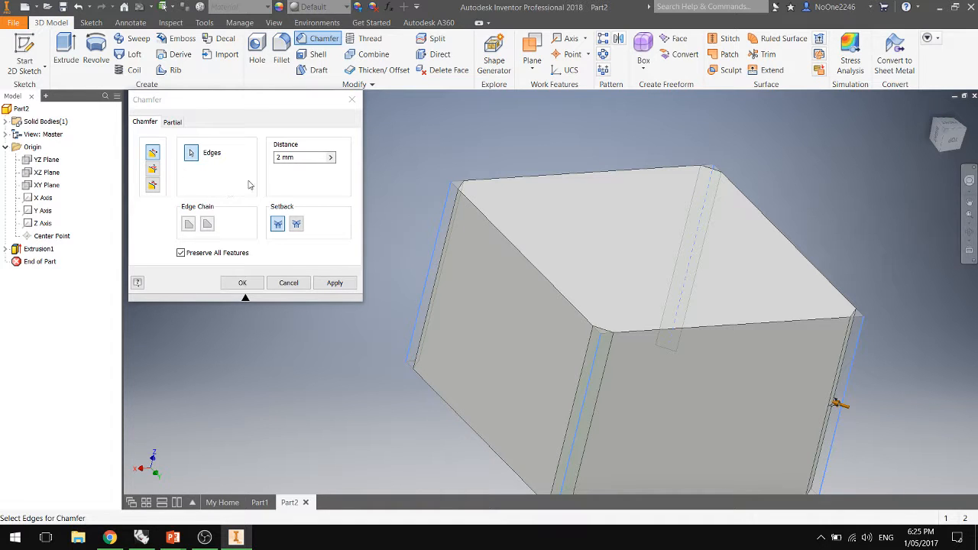
{"action": "left_click", "coordinate": [330, 157]}
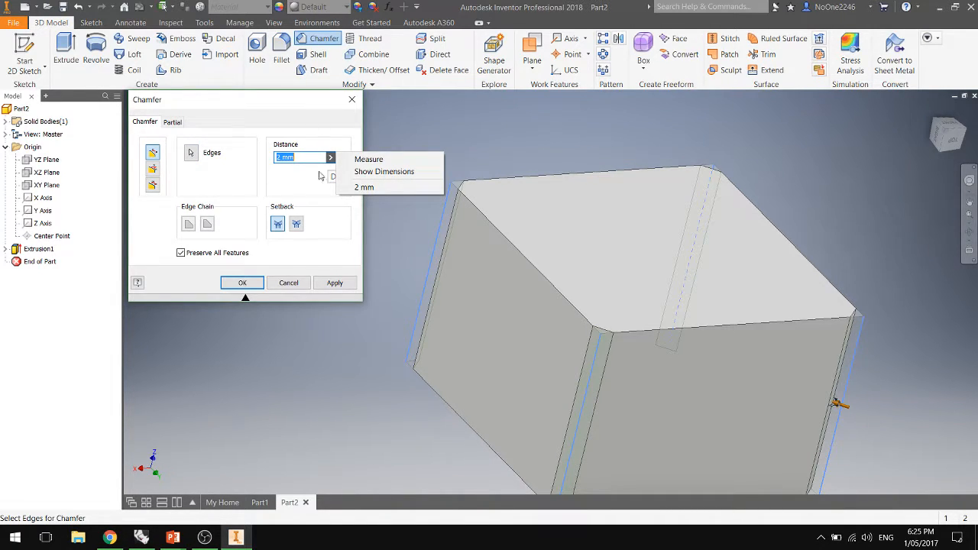
{"action": "left_click", "coordinate": [402, 172]}
{"action": "left_click", "coordinate": [280, 158]}
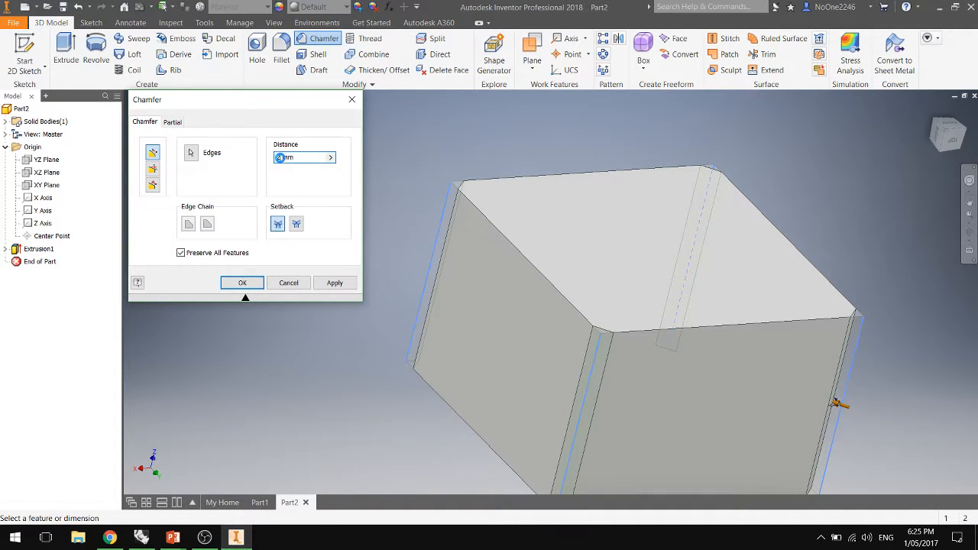
{"action": "key", "text": "Return"}
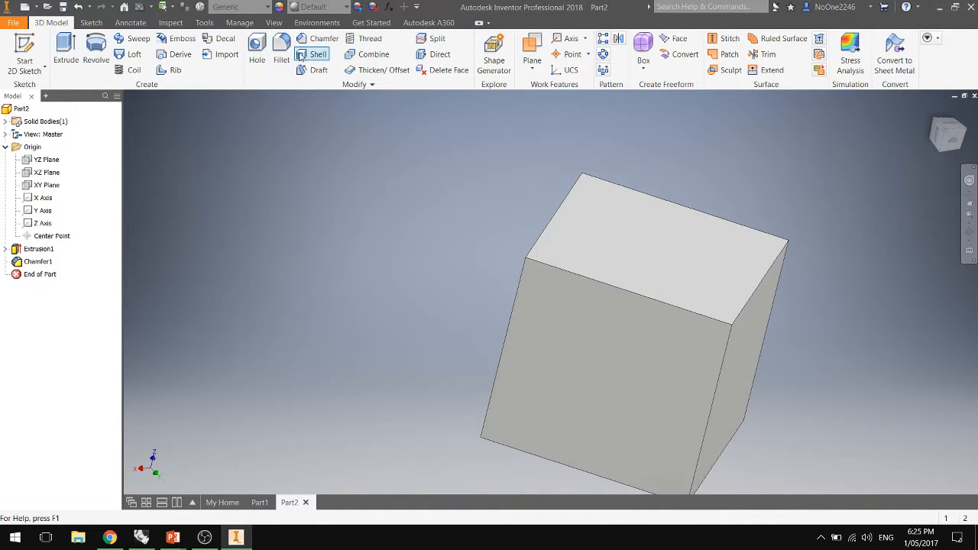
{"action": "left_click", "coordinate": [324, 38]}
{"action": "left_click", "coordinate": [517, 290]}
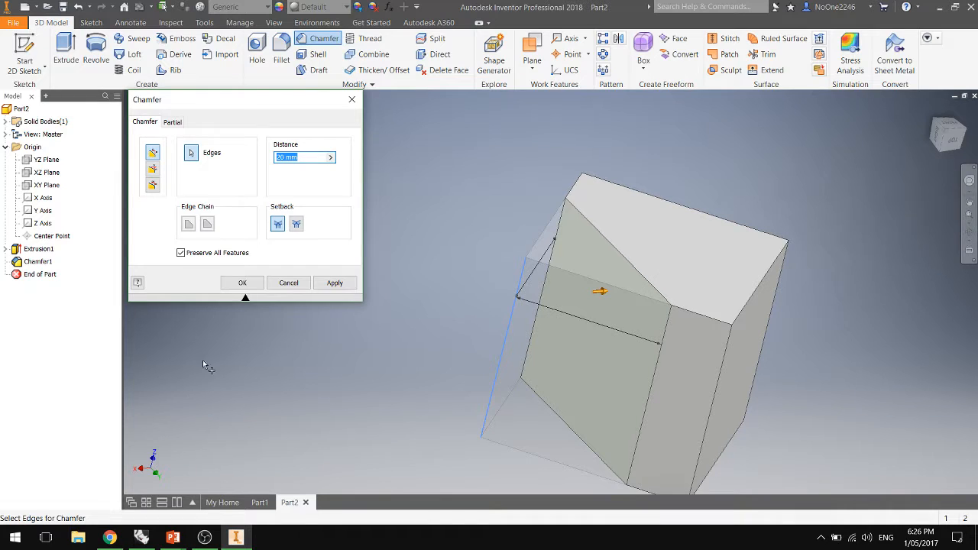
{"action": "left_click", "coordinate": [288, 283]}
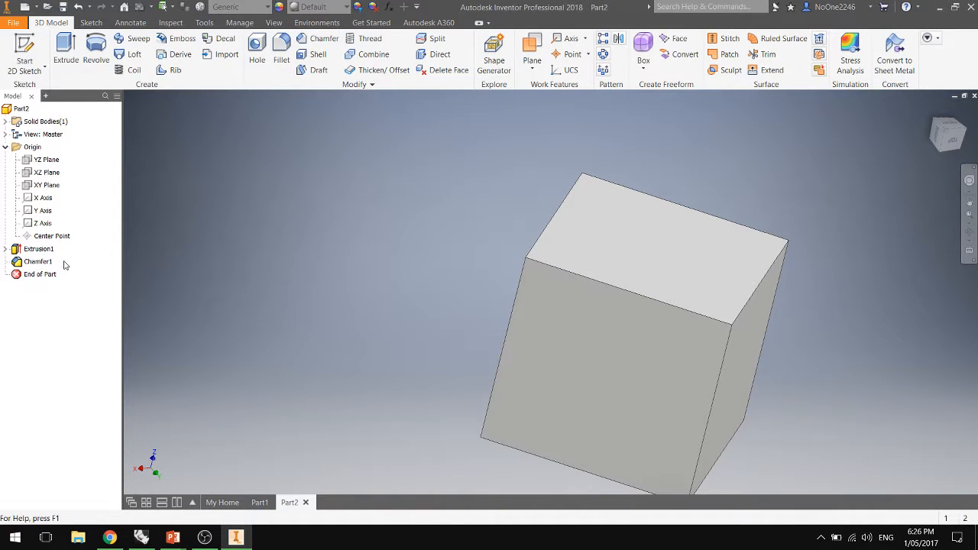
Edit the existing chamfer feature and set its distance to 5 mm.
{"action": "left_click", "coordinate": [30, 262]}
{"action": "right_click", "coordinate": [22, 266]}
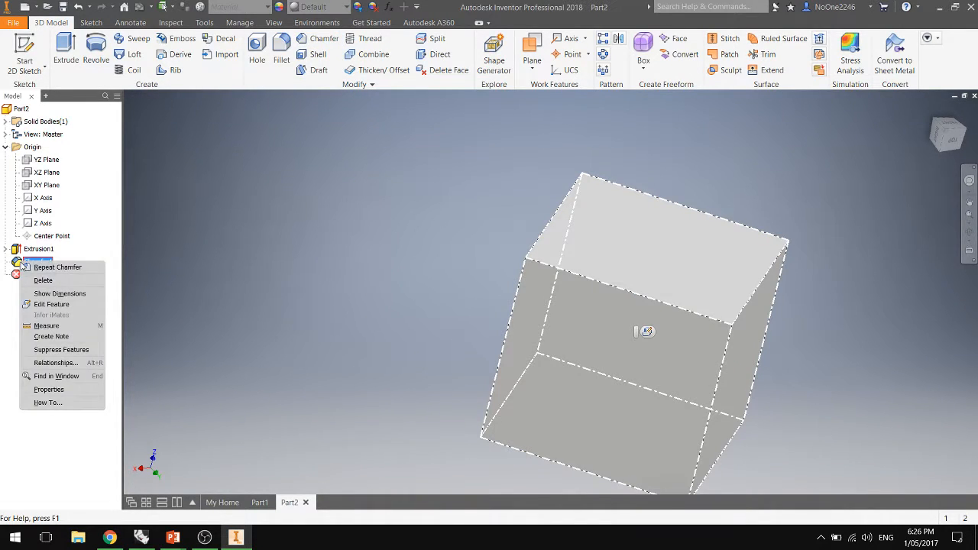
{"action": "left_click", "coordinate": [54, 305]}
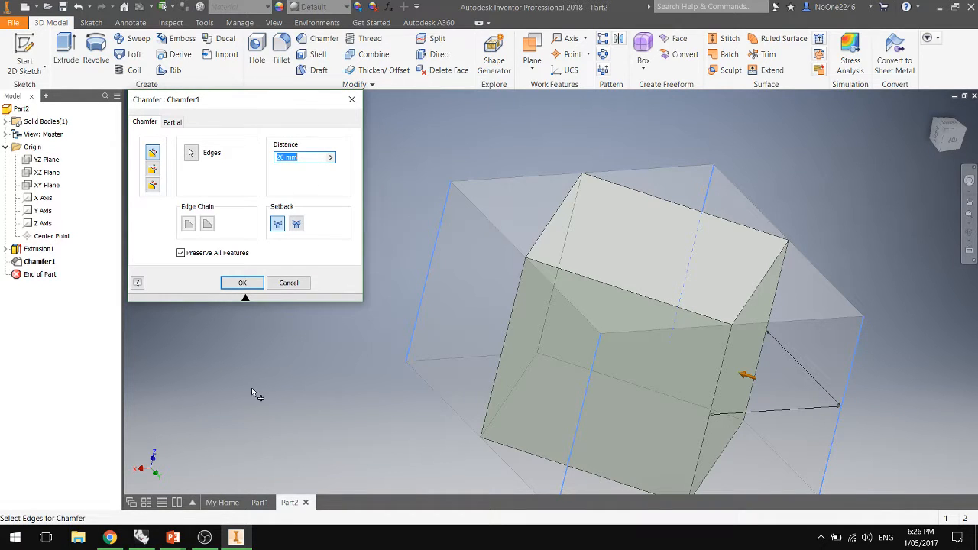
{"action": "type", "text": "5"}
{"action": "key", "text": "Return"}
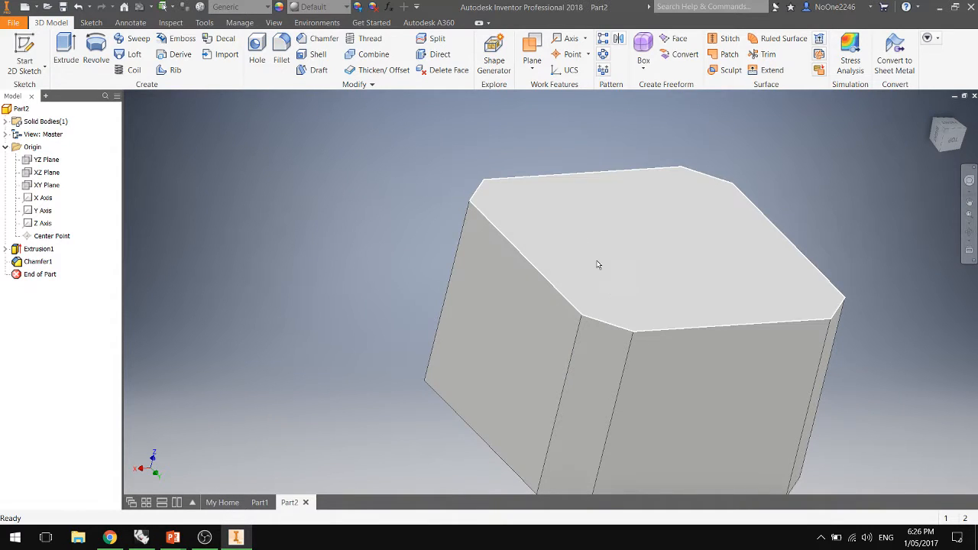
Open the square base sketch under the extrusion for editing.
{"action": "right_click", "coordinate": [15, 249]}
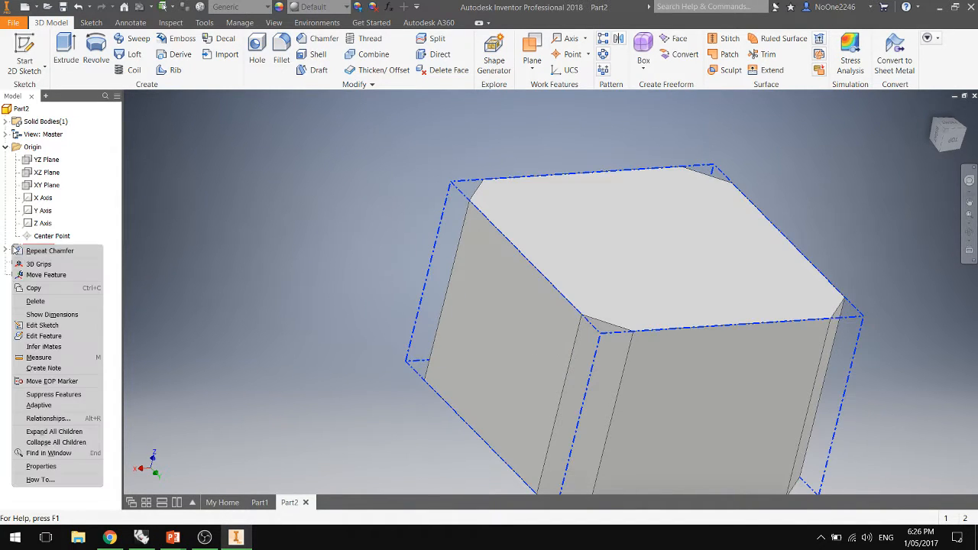
{"action": "left_click", "coordinate": [183, 251]}
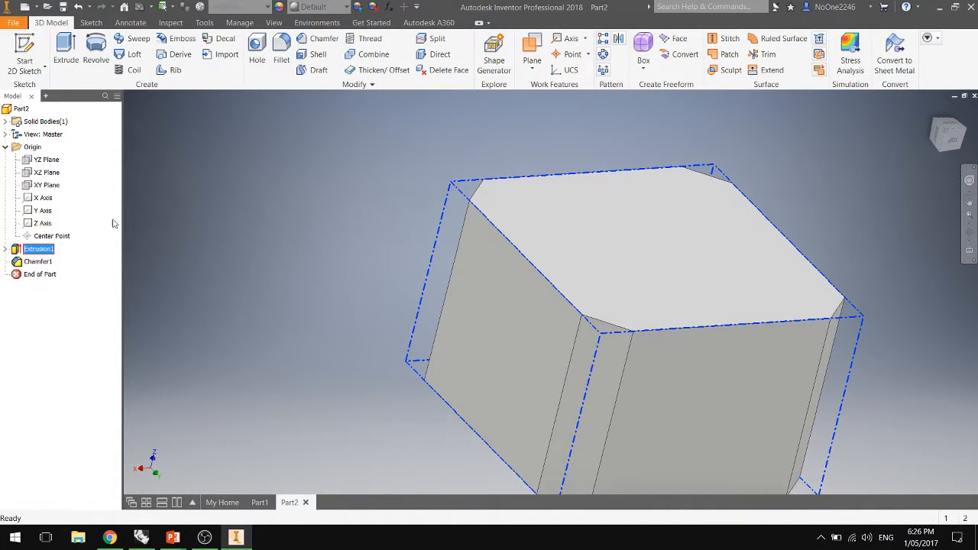
{"action": "left_click", "coordinate": [5, 249]}
{"action": "right_click", "coordinate": [35, 263]}
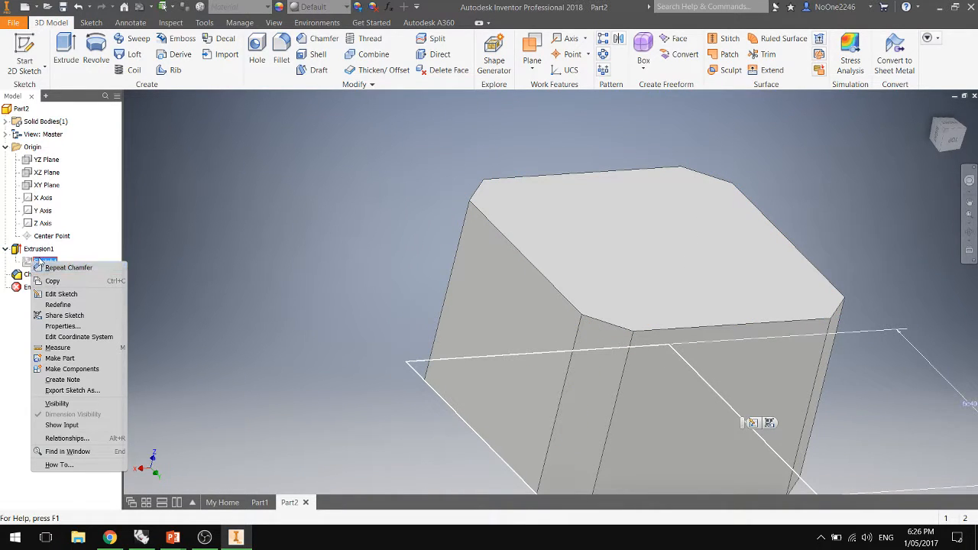
{"action": "left_click", "coordinate": [61, 295]}
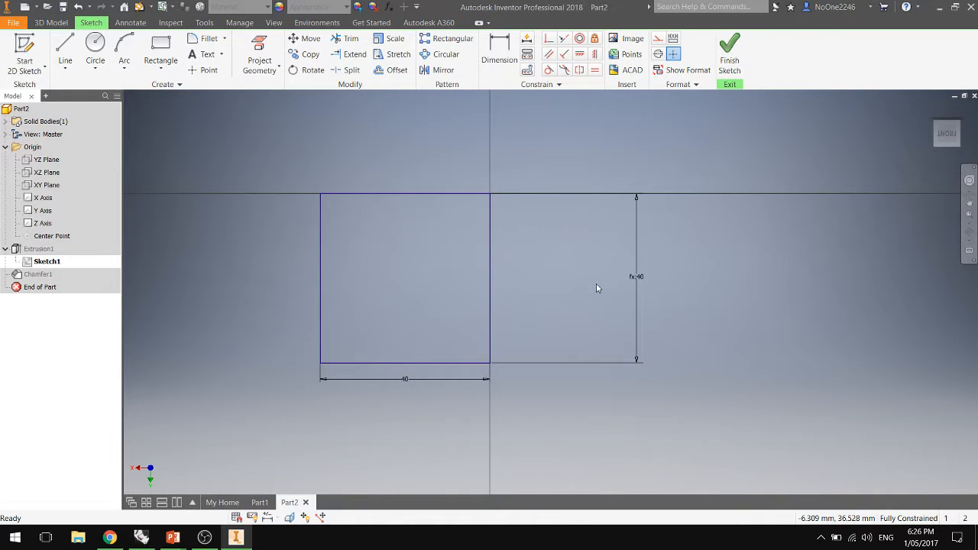
Check the formula behind the base square's height dimension and finish the sketch.
{"action": "double_click", "coordinate": [638, 279]}
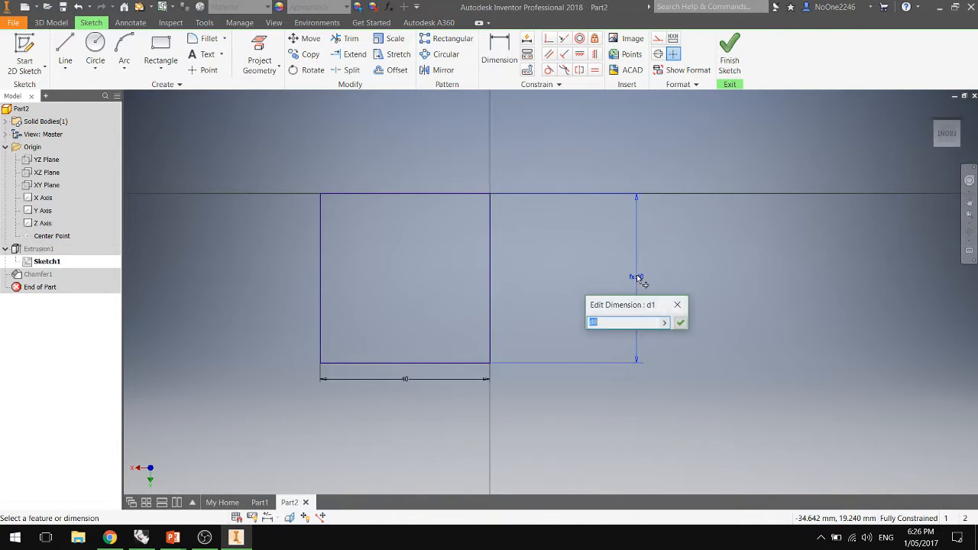
{"action": "left_click", "coordinate": [680, 322]}
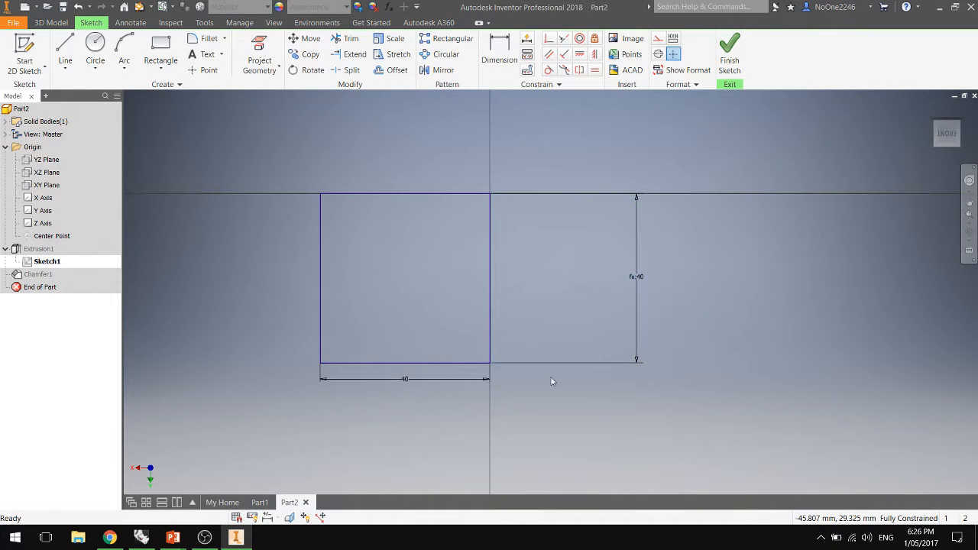
{"action": "left_click", "coordinate": [486, 386]}
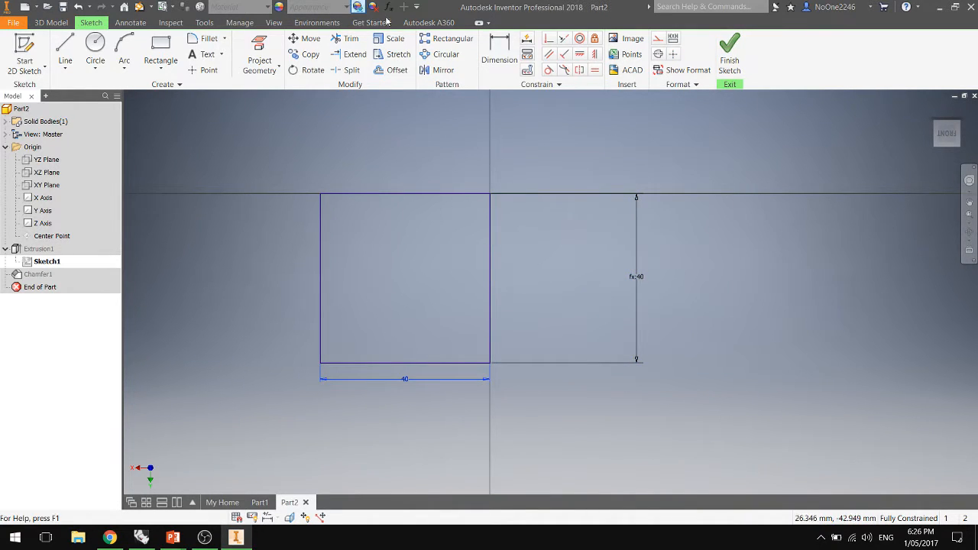
{"action": "left_click", "coordinate": [730, 65]}
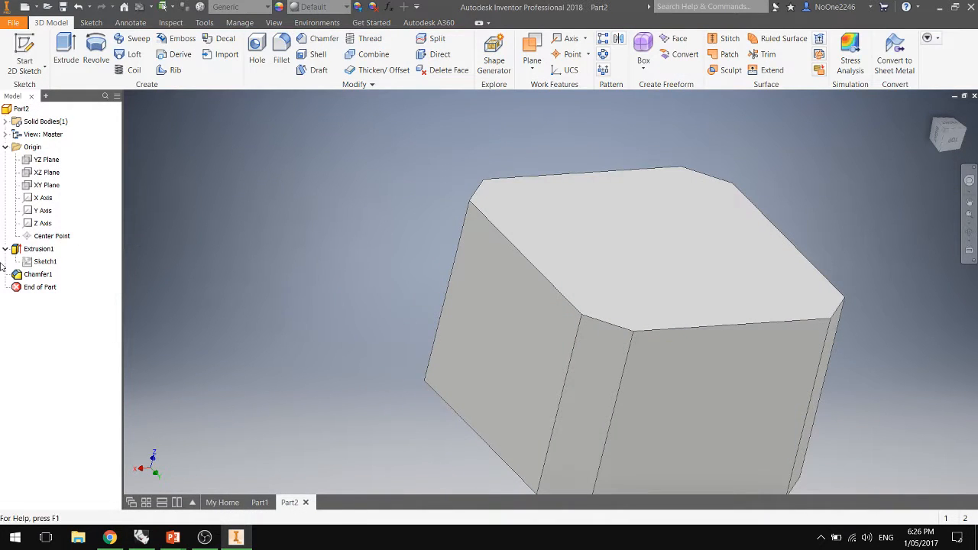
Edit the block's extrusion and set its distance to d0 * 3 mm / 2 mm.
{"action": "left_click", "coordinate": [31, 249]}
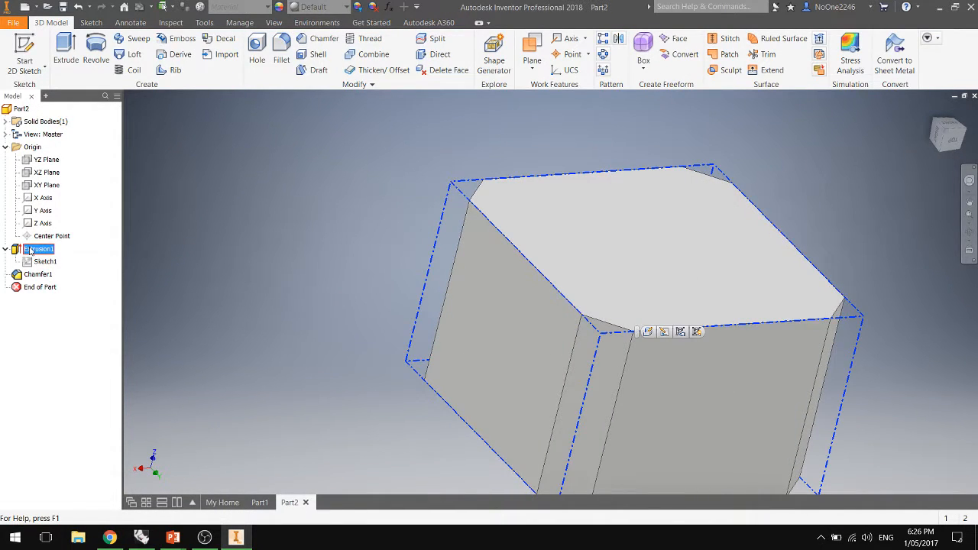
{"action": "right_click", "coordinate": [31, 249]}
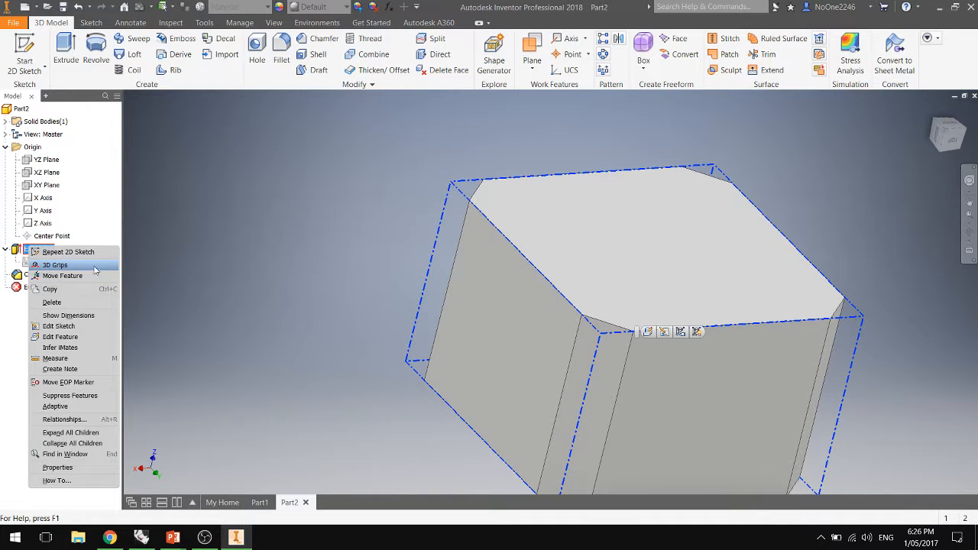
{"action": "left_click", "coordinate": [60, 336]}
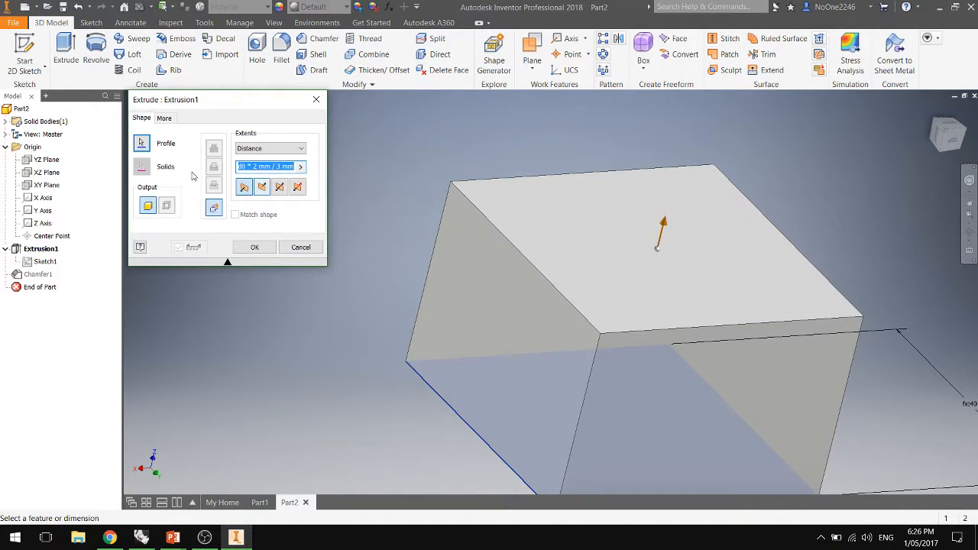
{"action": "left_click", "coordinate": [264, 166]}
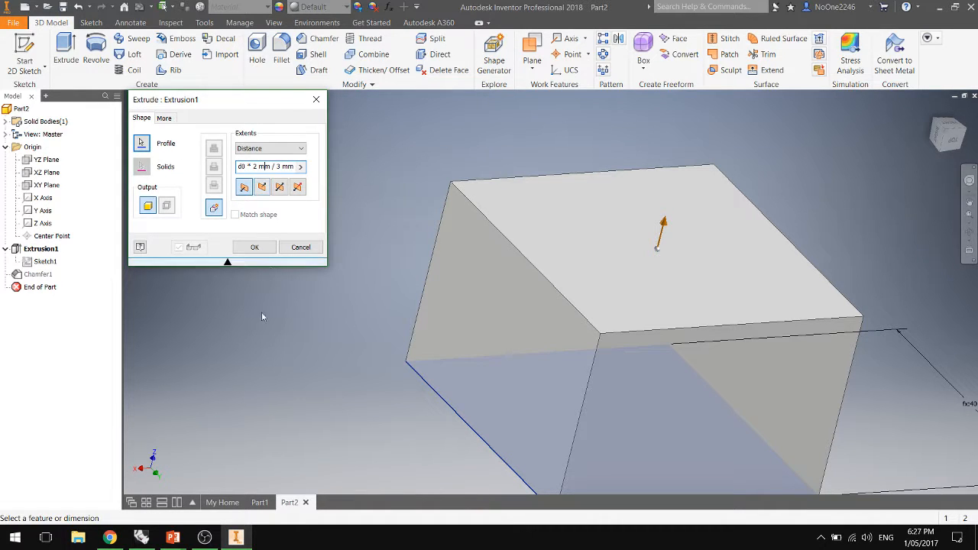
{"action": "key", "text": "BackSpace"}
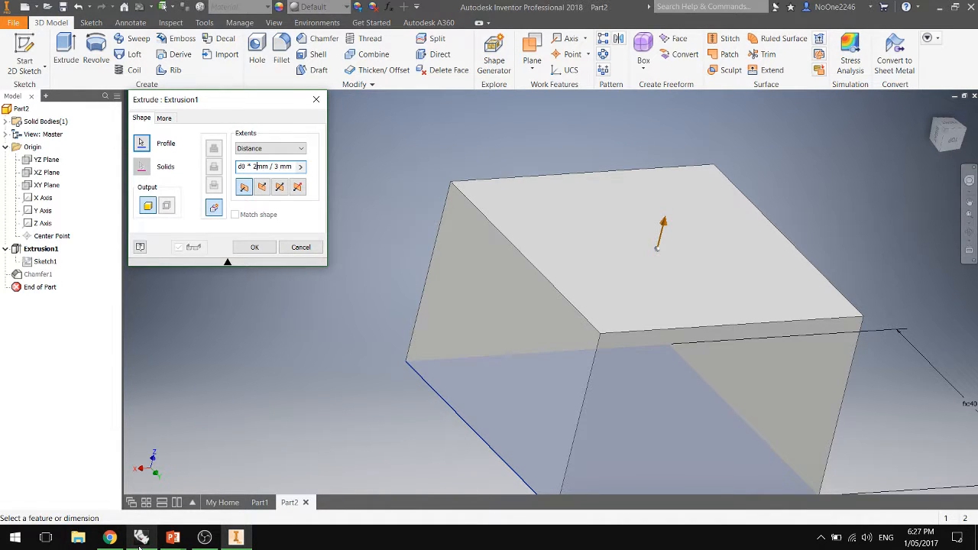
{"action": "key", "text": "BackSpace"}
{"action": "type", "text": "3"}
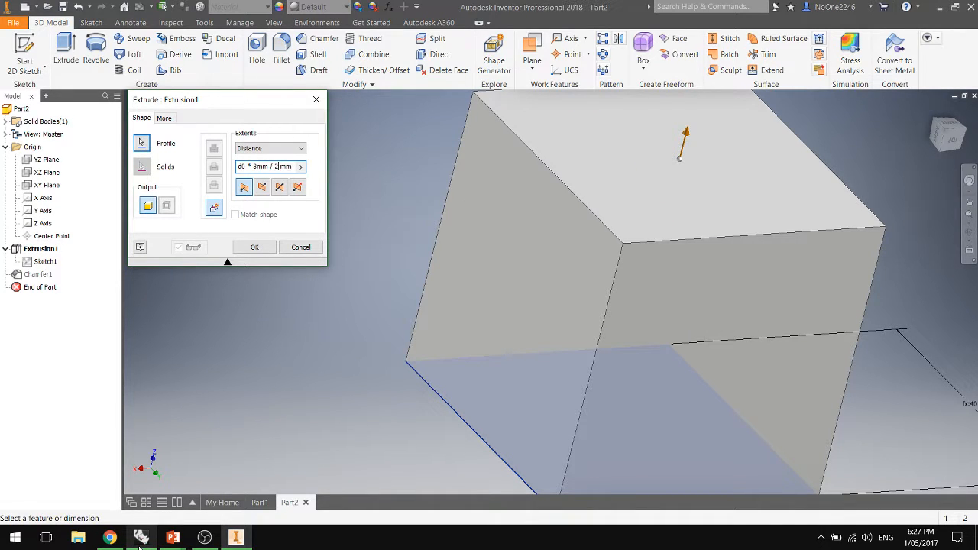
{"action": "left_click", "coordinate": [254, 246]}
{"action": "scroll", "coordinate": [488, 346], "scroll_direction": "up", "scroll_amount": 3}
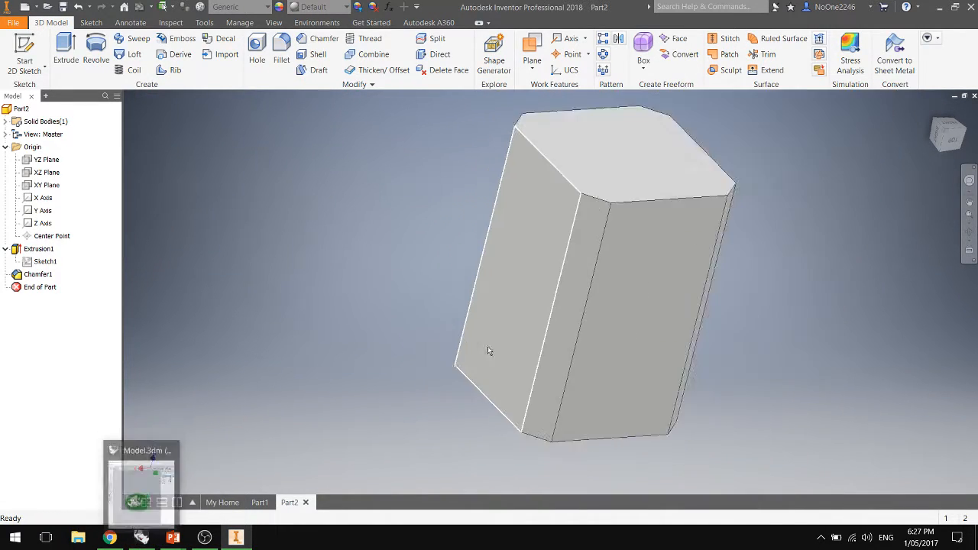
{"action": "scroll", "coordinate": [481, 355], "scroll_direction": "down", "scroll_amount": 5}
{"action": "scroll", "coordinate": [477, 358], "scroll_direction": "up", "scroll_amount": 4}
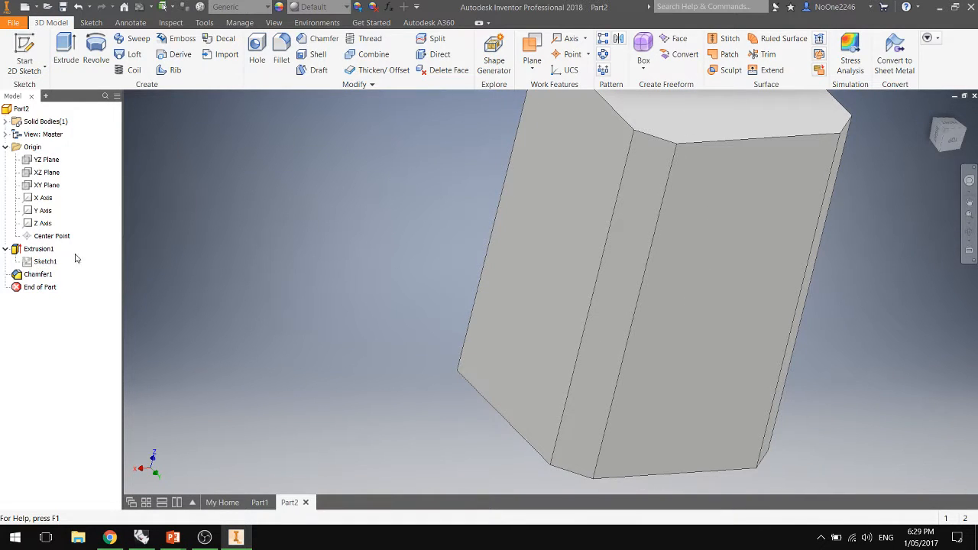
Edit the block's extrusion again and replace the distance formula with a fixed 50 mm.
{"action": "left_click", "coordinate": [36, 250]}
{"action": "right_click", "coordinate": [36, 254]}
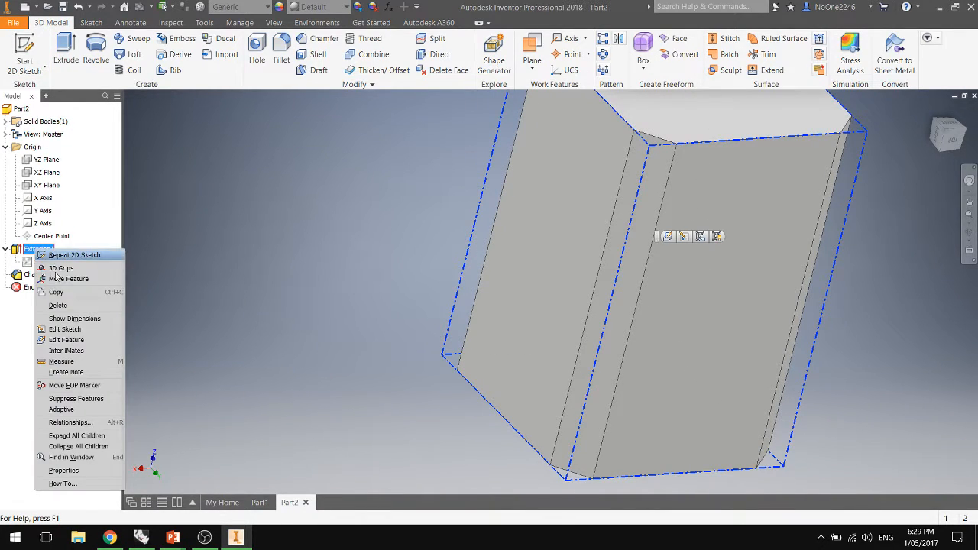
{"action": "left_click", "coordinate": [89, 340]}
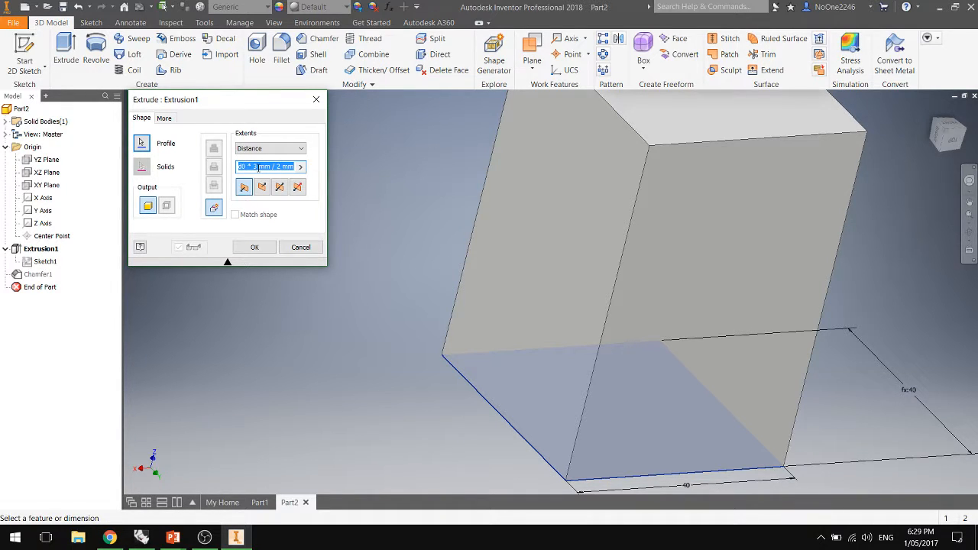
{"action": "left_click", "coordinate": [258, 169]}
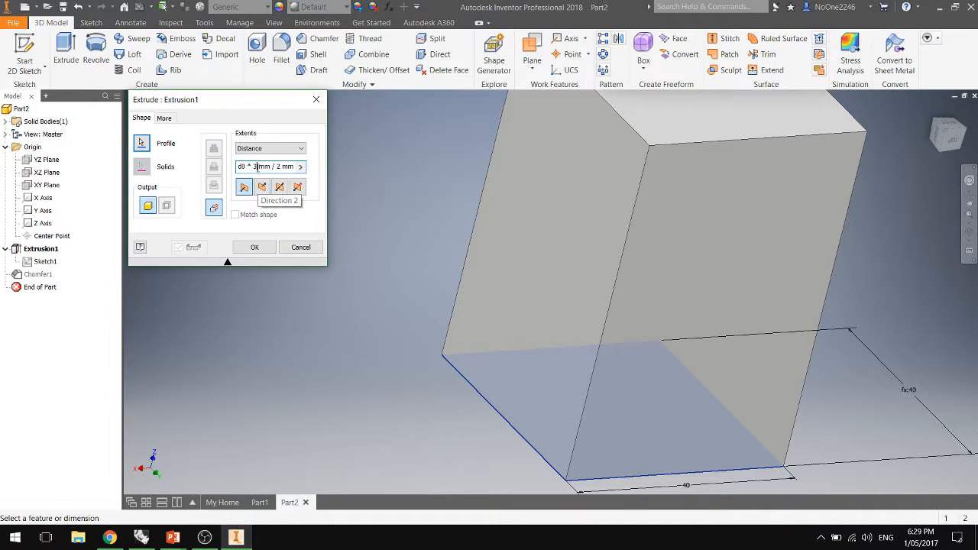
{"action": "left_click_drag", "start_coordinate": [239, 165], "coordinate": [327, 166]}
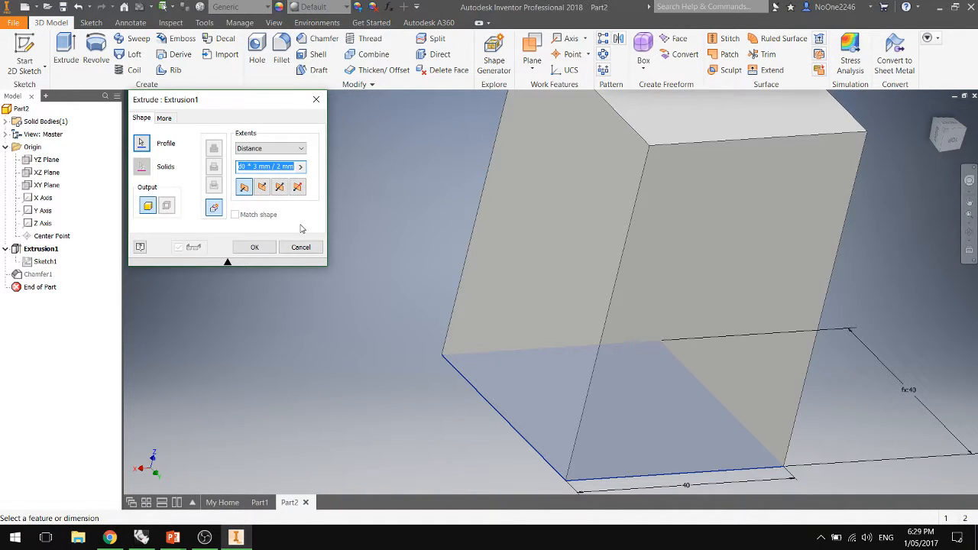
{"action": "type", "text": "60"}
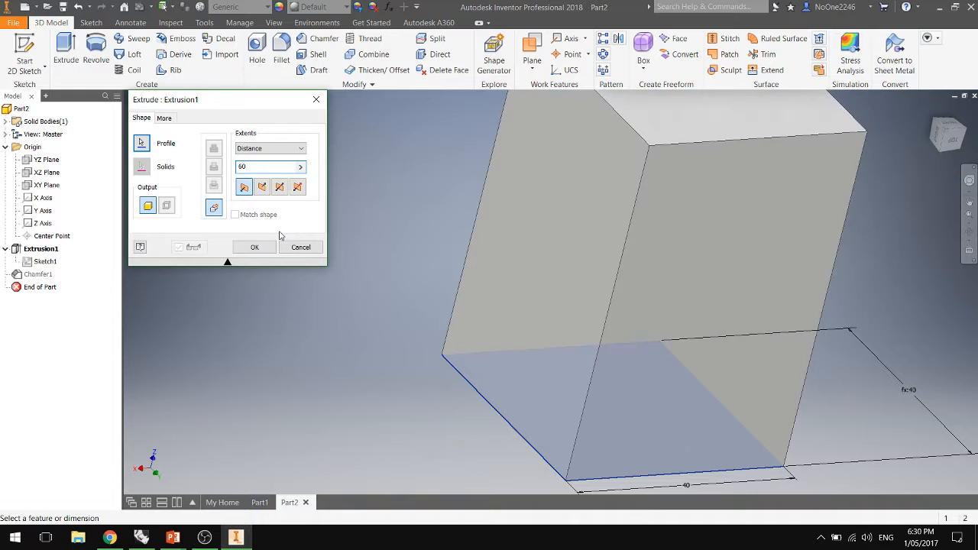
{"action": "key", "text": "BackSpace"}
{"action": "key", "text": "BackSpace"}
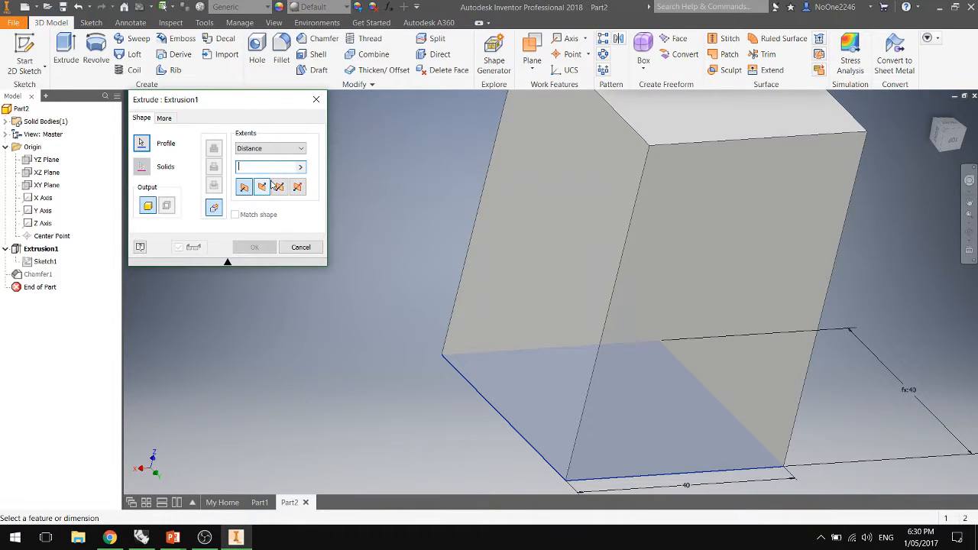
{"action": "type", "text": "50"}
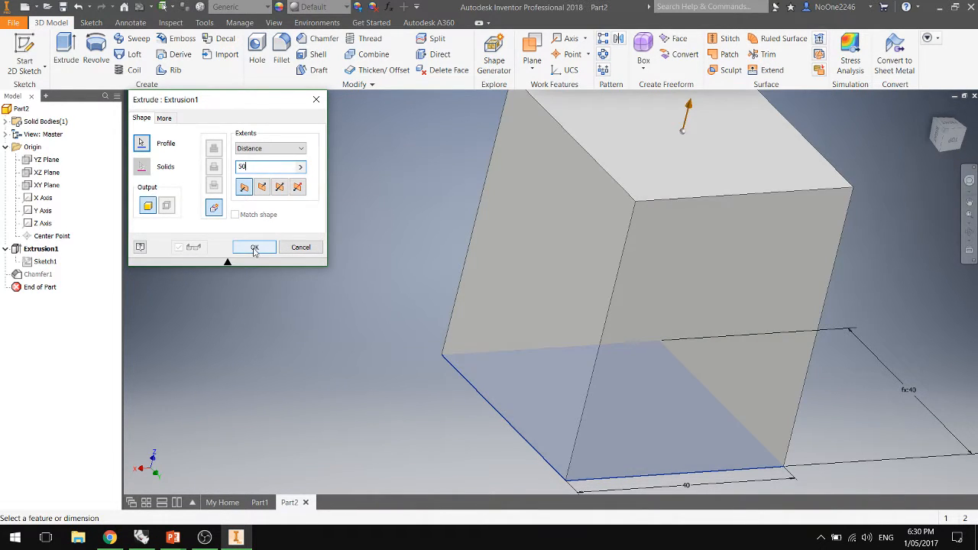
{"action": "left_click", "coordinate": [254, 247]}
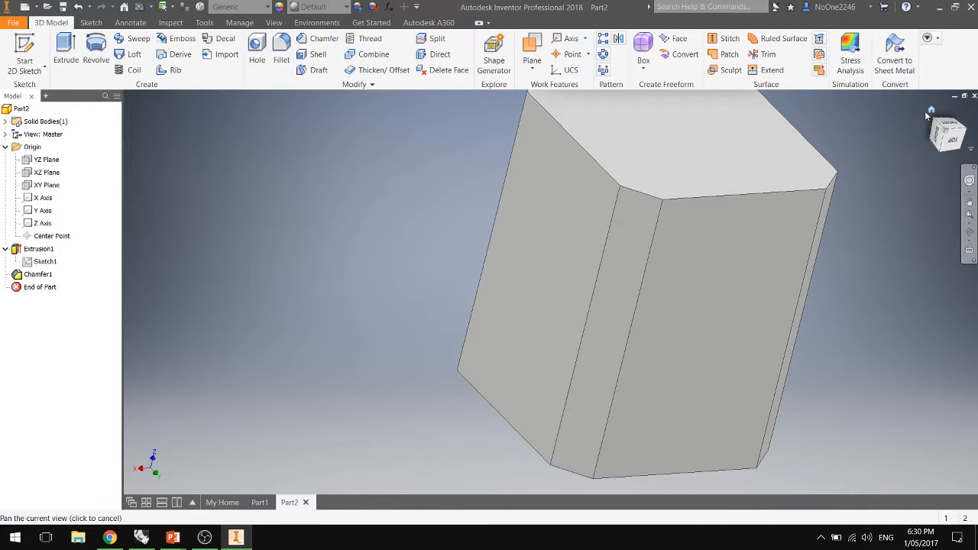
Start a new 2D sketch on the top face of the chamfered block.
{"action": "left_click", "coordinate": [932, 112]}
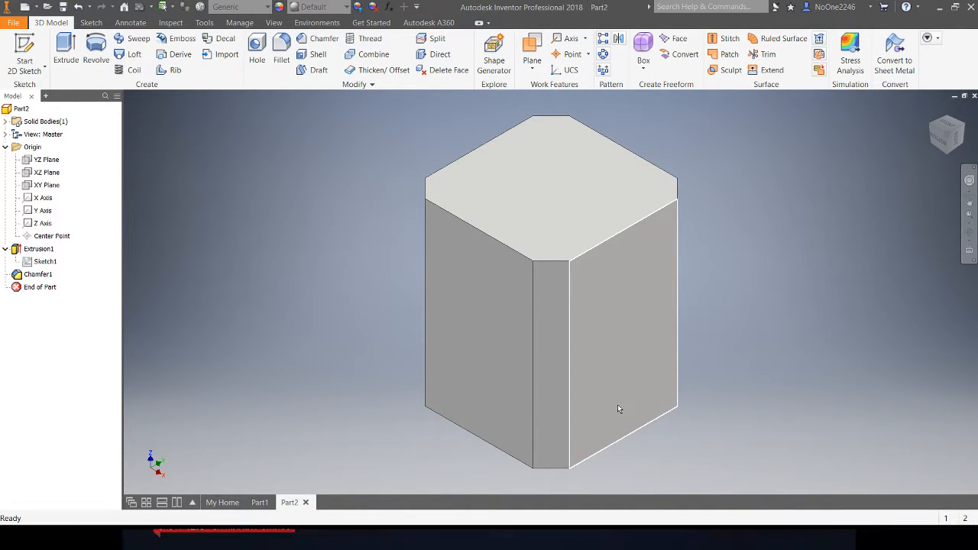
{"action": "mouse_move", "coordinate": [619, 409]}
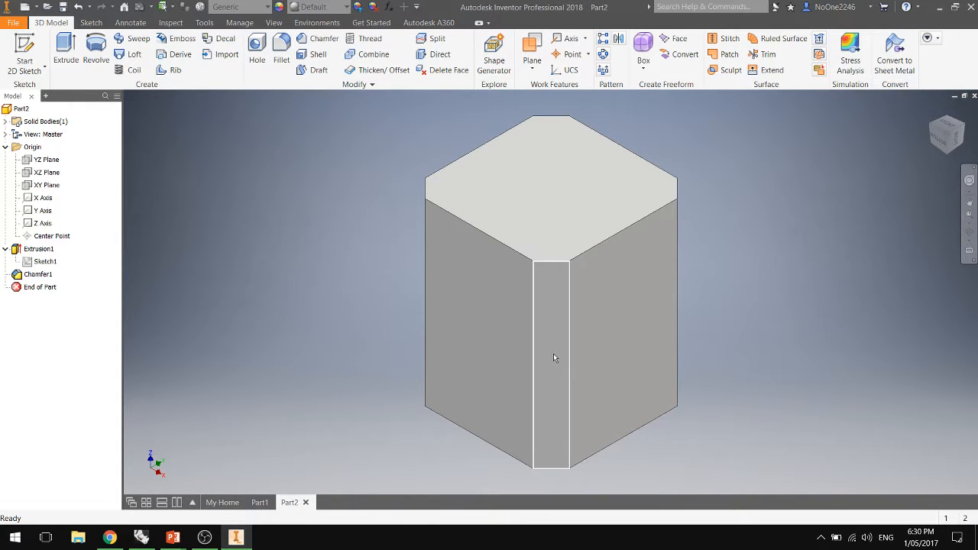
{"action": "mouse_move", "coordinate": [570, 373]}
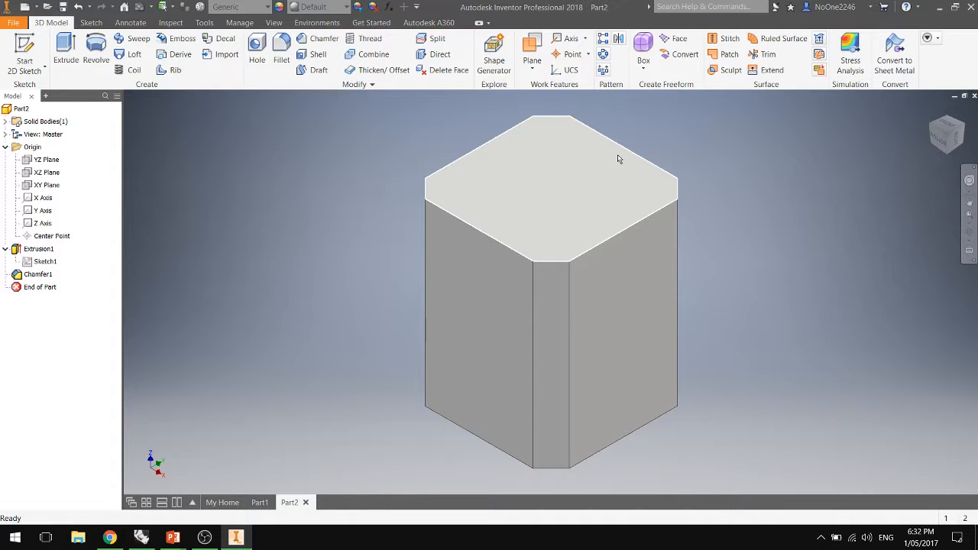
{"action": "left_click", "coordinate": [553, 173]}
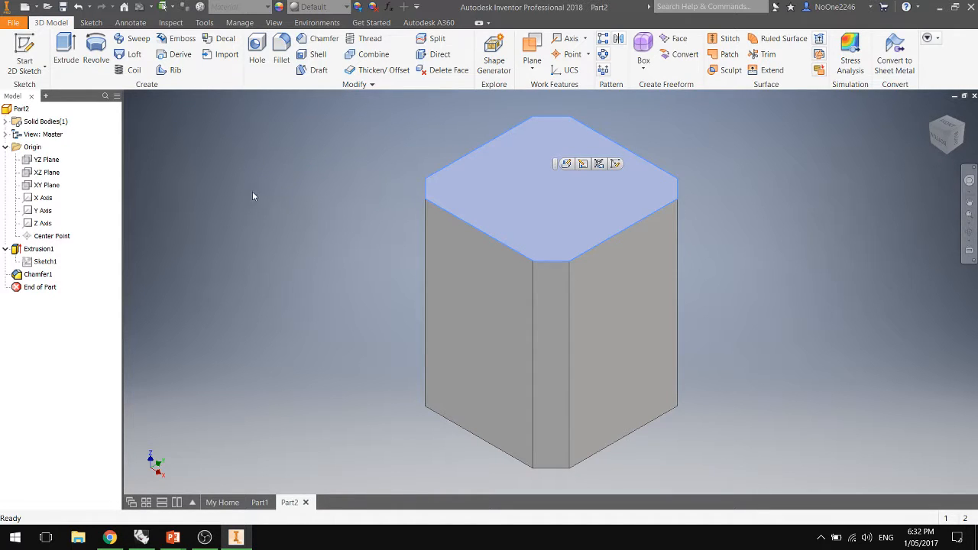
{"action": "scroll", "coordinate": [289, 192], "scroll_direction": "down", "scroll_amount": 3}
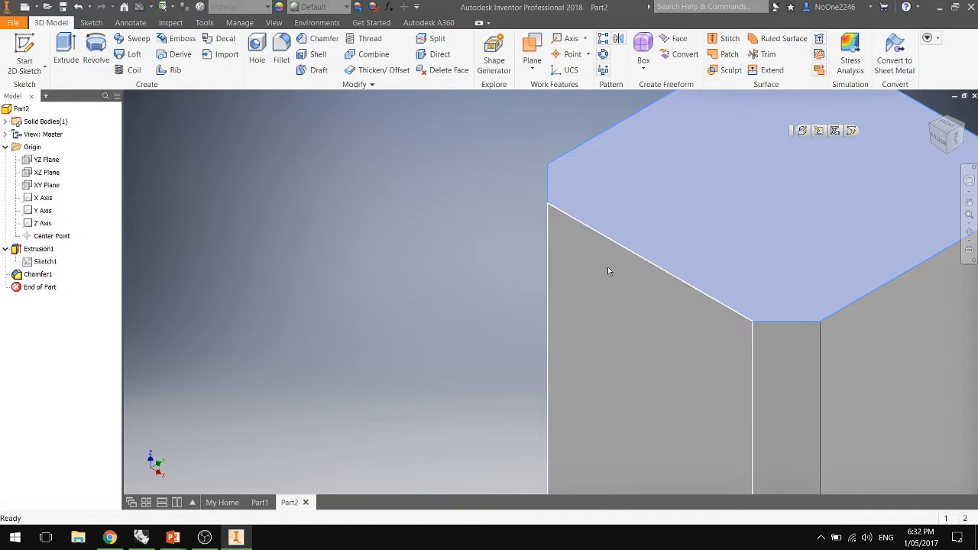
{"action": "scroll", "coordinate": [608, 269], "scroll_direction": "up", "scroll_amount": 3}
{"action": "scroll", "coordinate": [686, 229], "scroll_direction": "down", "scroll_amount": 2}
{"action": "scroll", "coordinate": [815, 238], "scroll_direction": "up", "scroll_amount": 1}
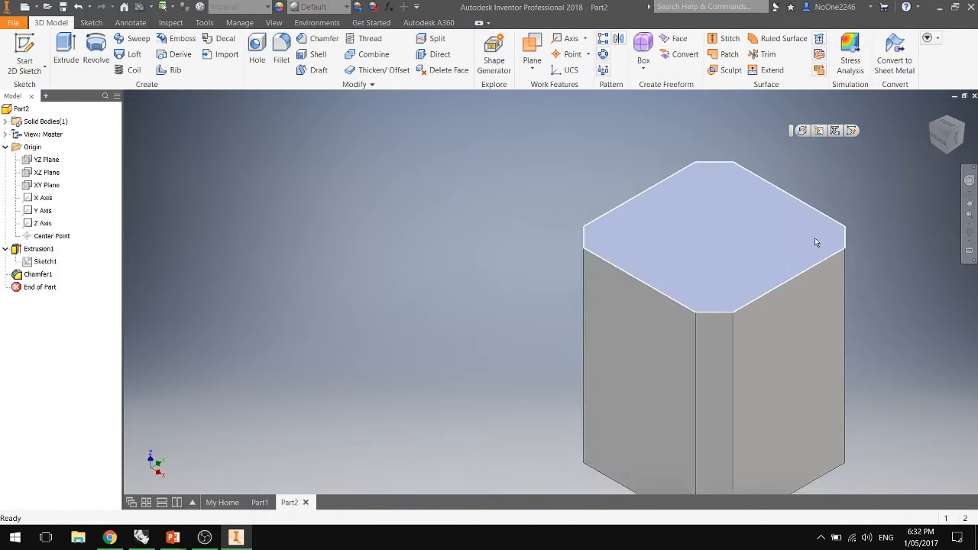
{"action": "scroll", "coordinate": [786, 288], "scroll_direction": "down", "scroll_amount": 3}
{"action": "scroll", "coordinate": [789, 299], "scroll_direction": "up", "scroll_amount": 4}
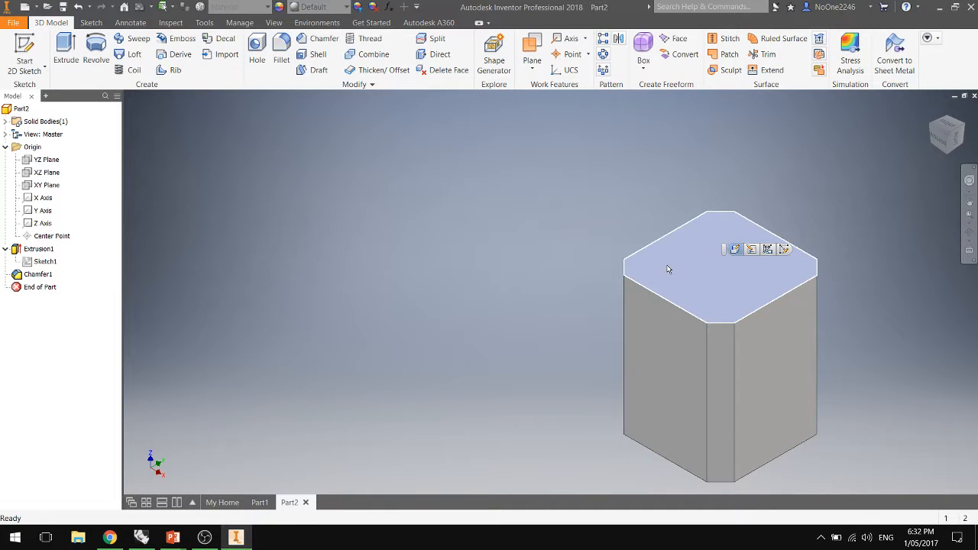
{"action": "scroll", "coordinate": [629, 255], "scroll_direction": "up", "scroll_amount": 3}
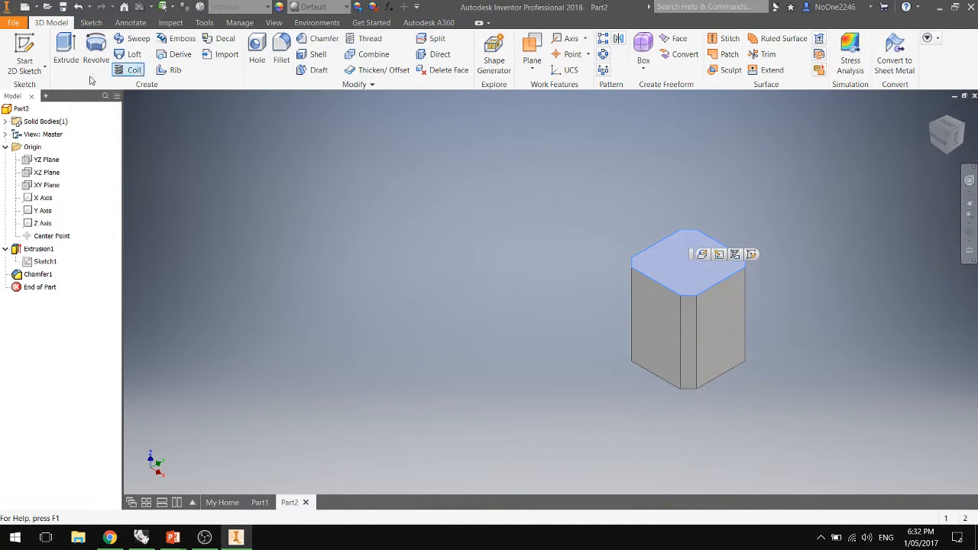
{"action": "left_click", "coordinate": [30, 50]}
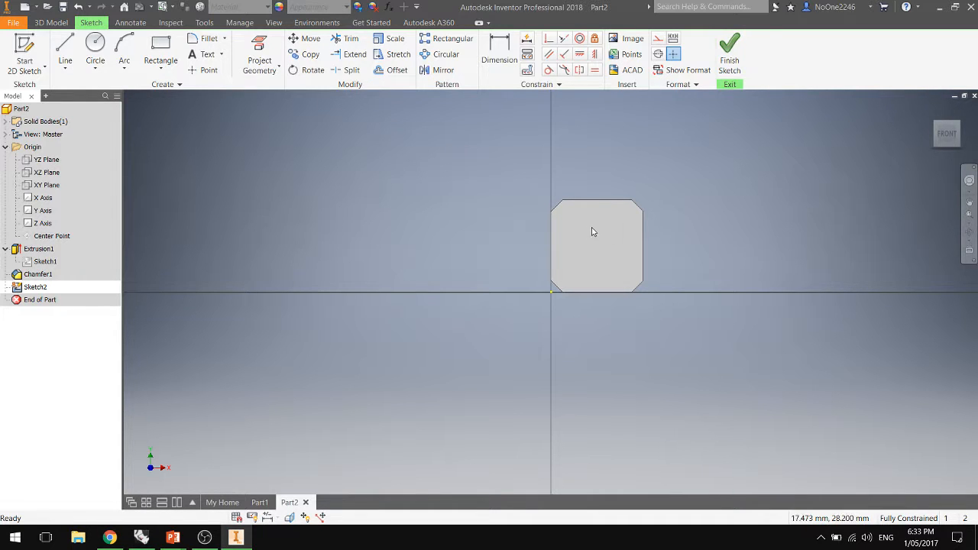
Draw a horizontal line across the sketched face, joining the two upper chamfer corners on its opposite vertical sides.
{"action": "left_click", "coordinate": [64, 71]}
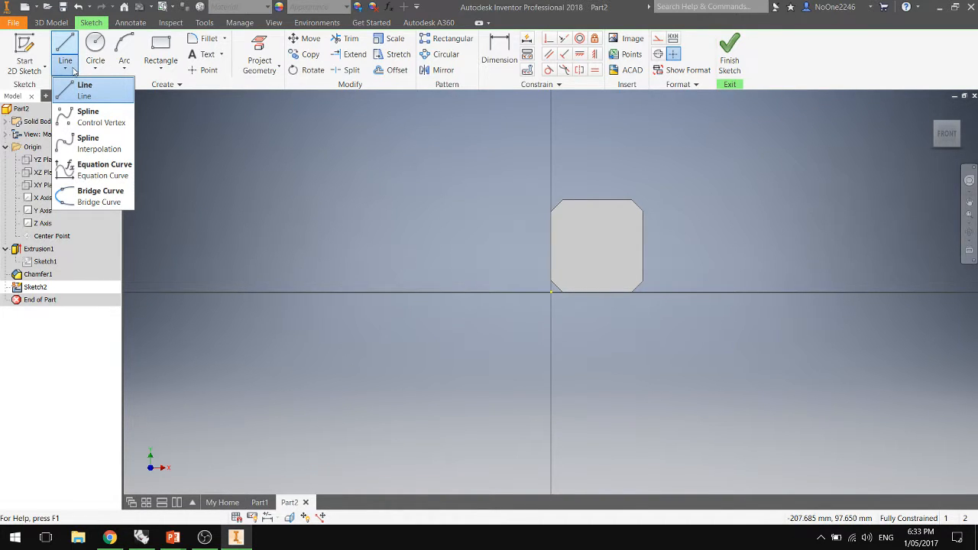
{"action": "left_click", "coordinate": [72, 59]}
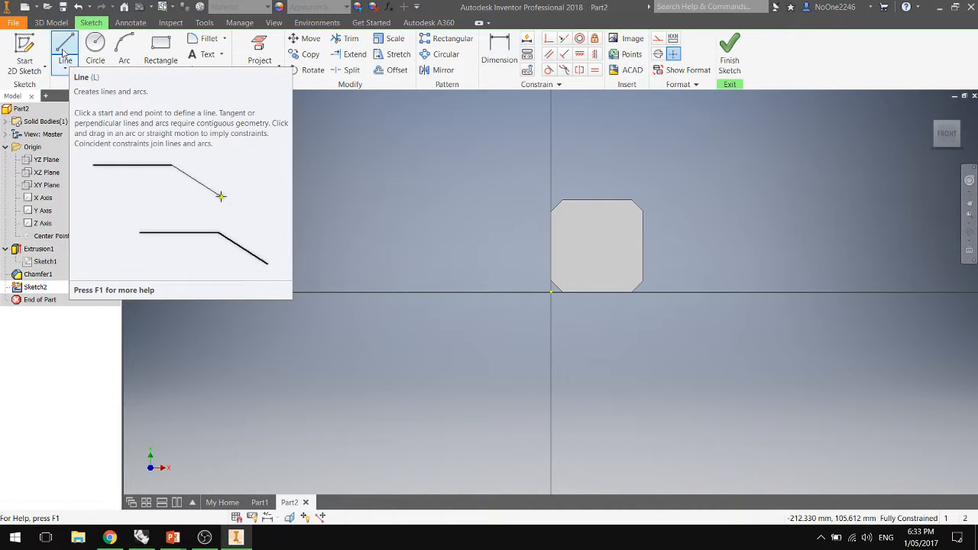
{"action": "left_click", "coordinate": [65, 51]}
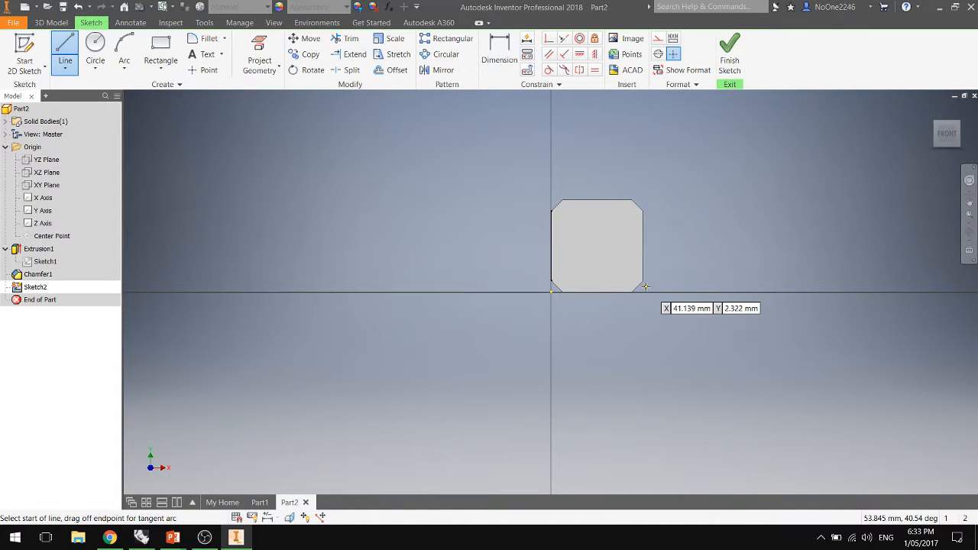
{"action": "left_click", "coordinate": [552, 211]}
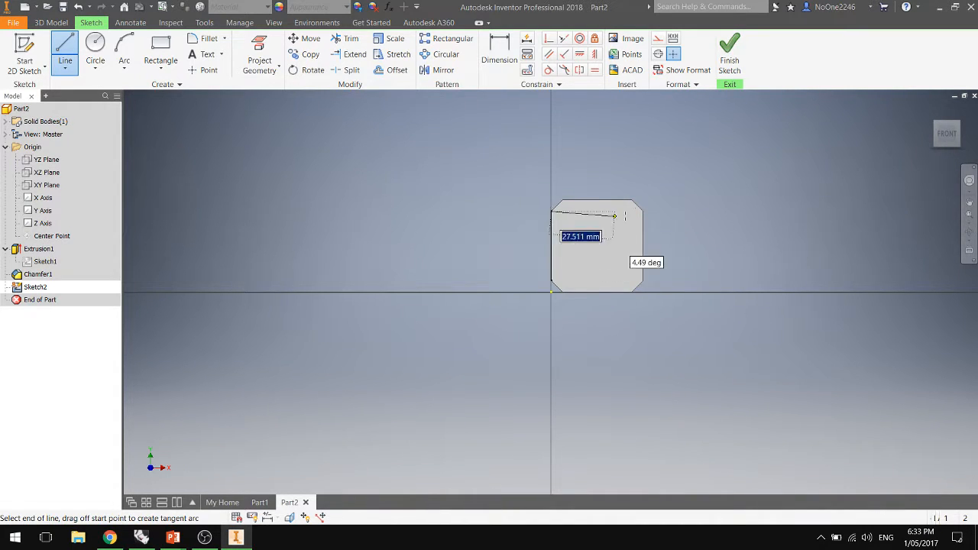
{"action": "left_click", "coordinate": [643, 211]}
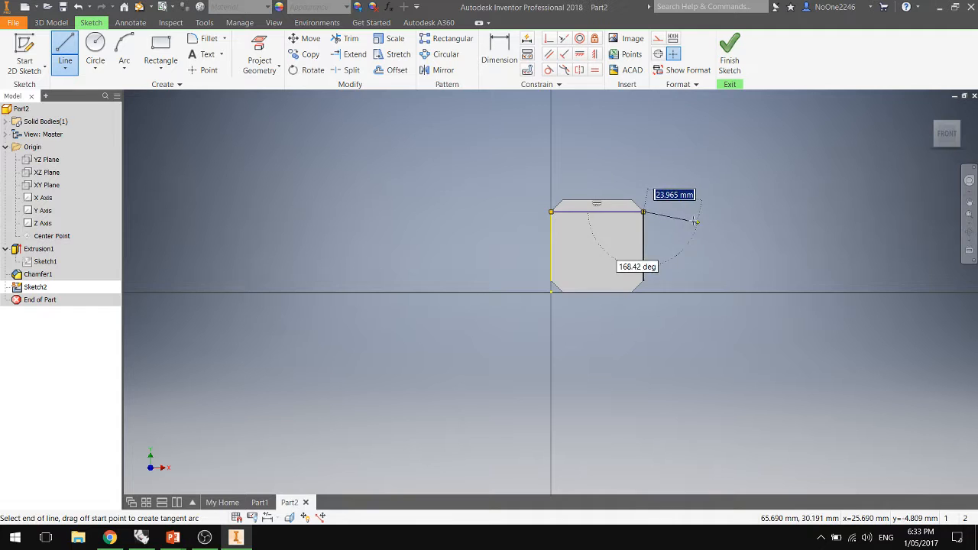
{"action": "key", "text": "Escape"}
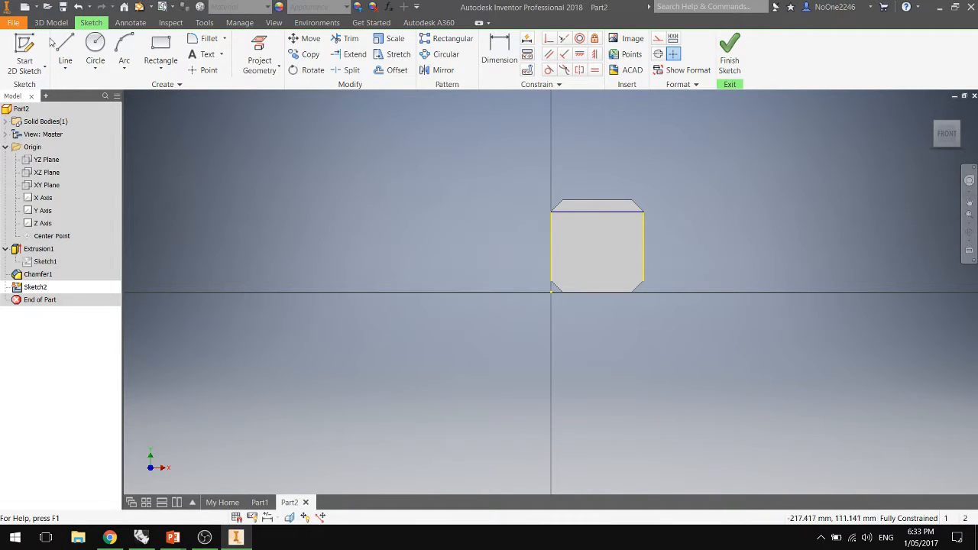
Draw a horizontal line across the face, joining the two lower chamfer corners on its opposite vertical sides.
{"action": "left_click", "coordinate": [66, 50]}
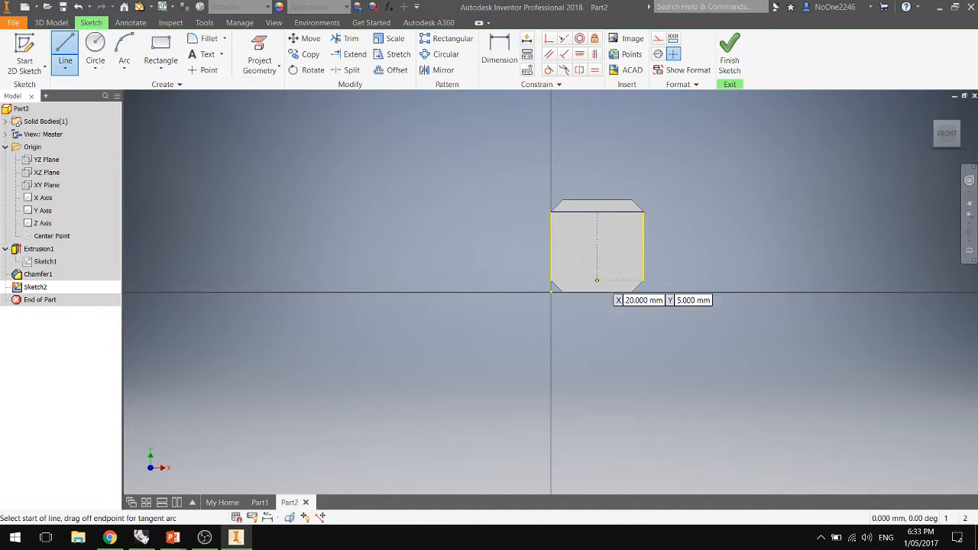
{"action": "left_click", "coordinate": [551, 280]}
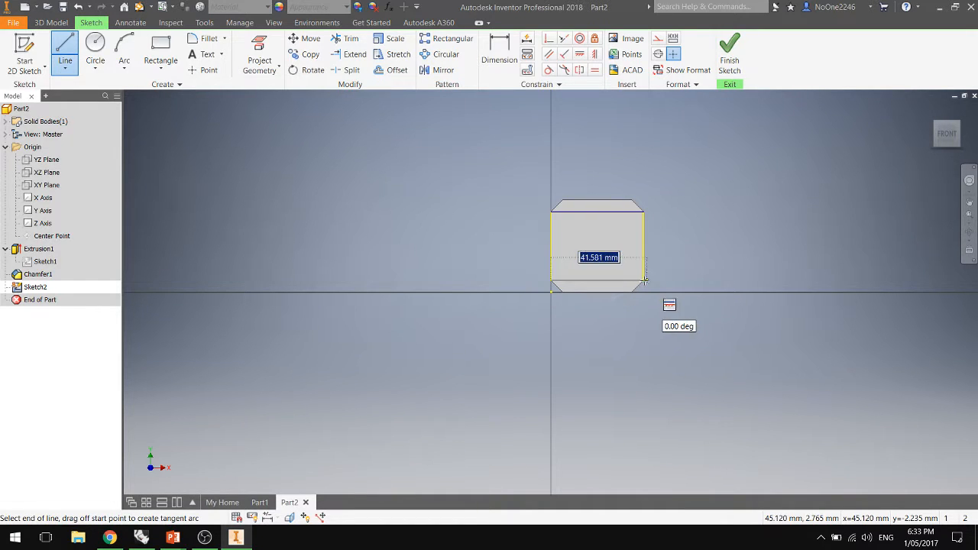
{"action": "left_click", "coordinate": [644, 280]}
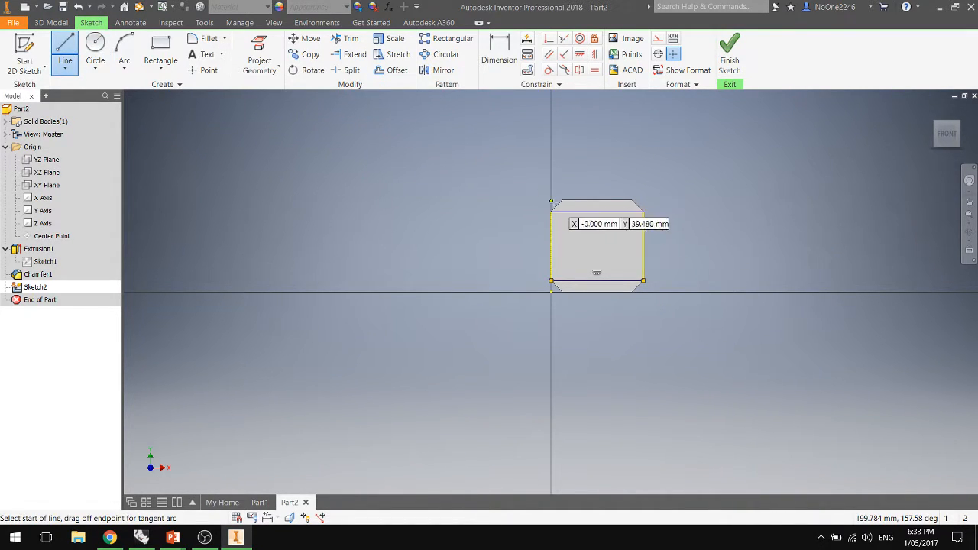
Draw two vertical lines across the face, each joining the chamfer corners at the ends of the upper and lower edges.
{"action": "left_click", "coordinate": [562, 201]}
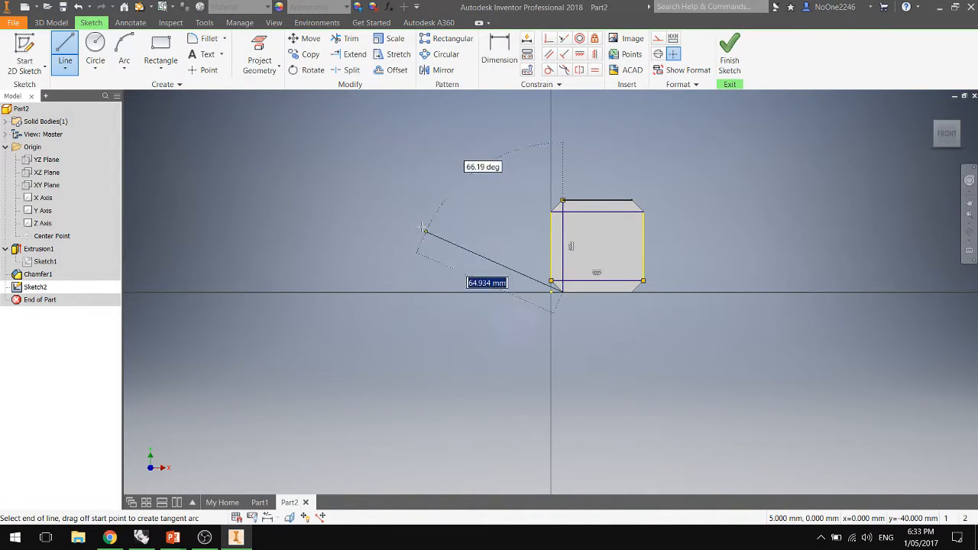
{"action": "double_click", "coordinate": [256, 156]}
{"action": "key", "text": "ctrl+z"}
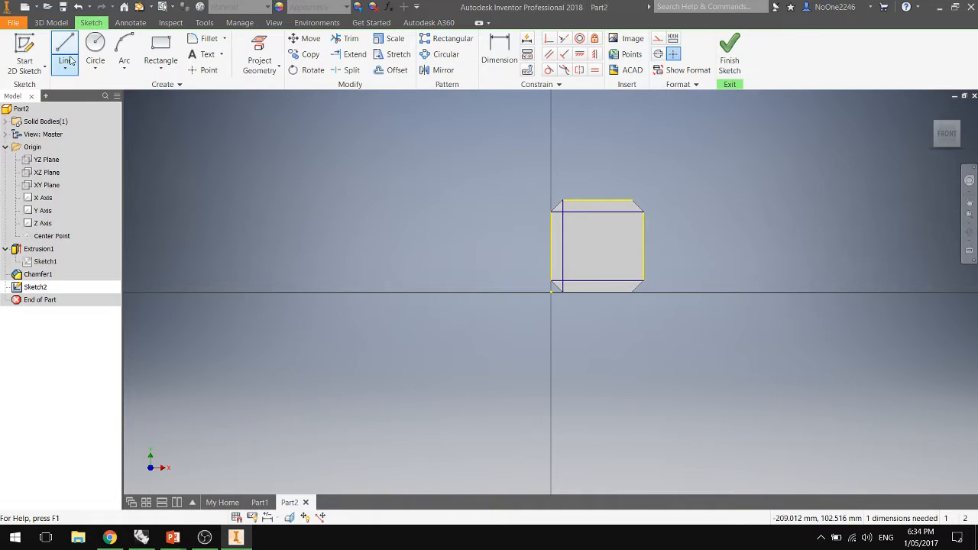
{"action": "left_click", "coordinate": [631, 200]}
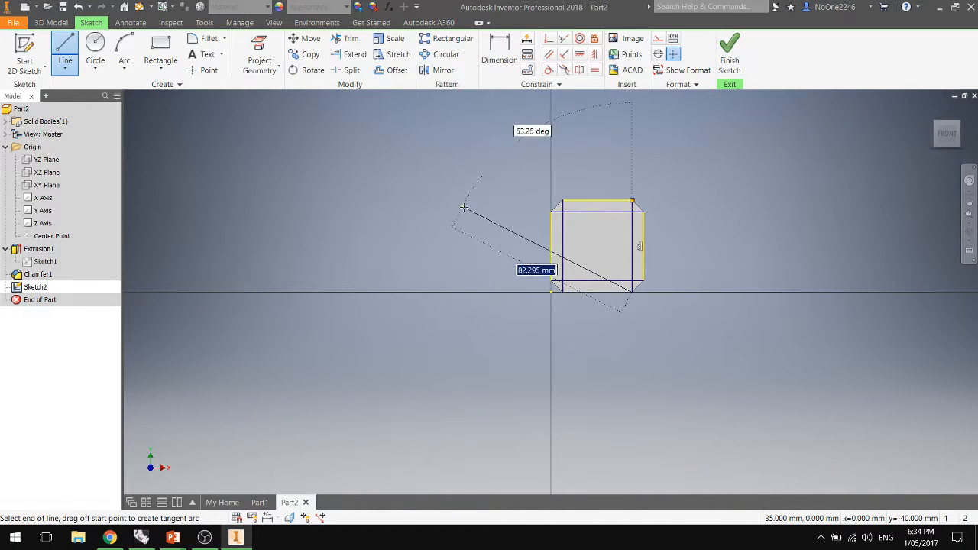
{"action": "key", "text": "Escape"}
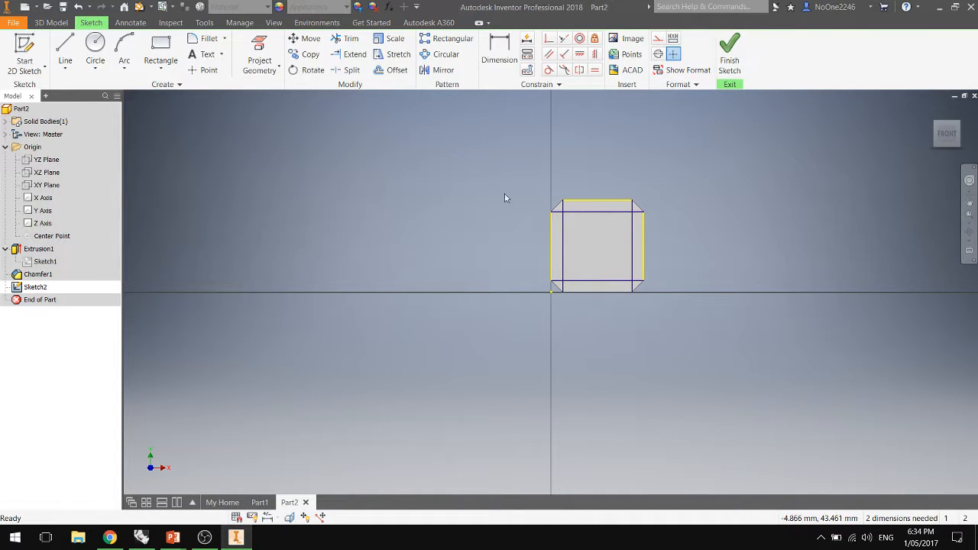
{"action": "left_click", "coordinate": [552, 212]}
{"action": "right_click", "coordinate": [597, 214]}
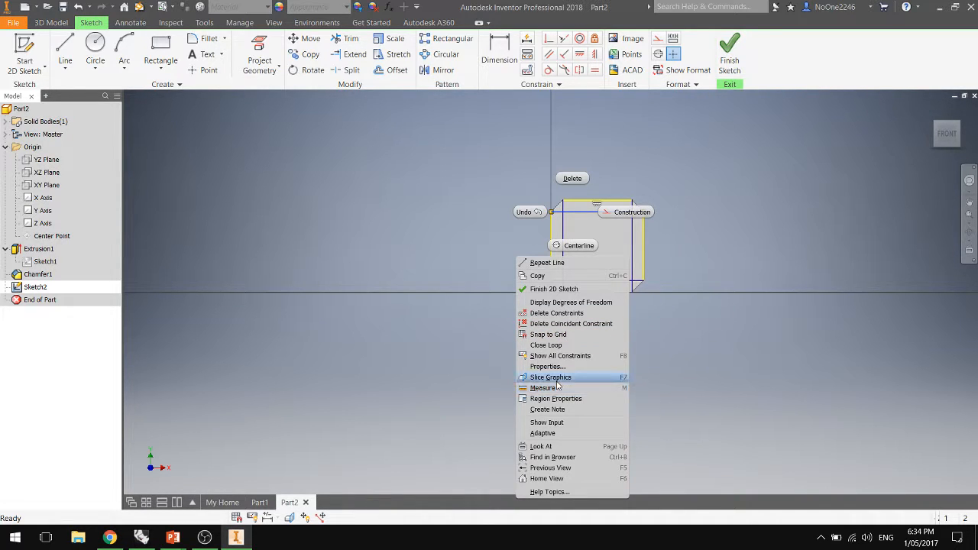
{"action": "left_click", "coordinate": [414, 235]}
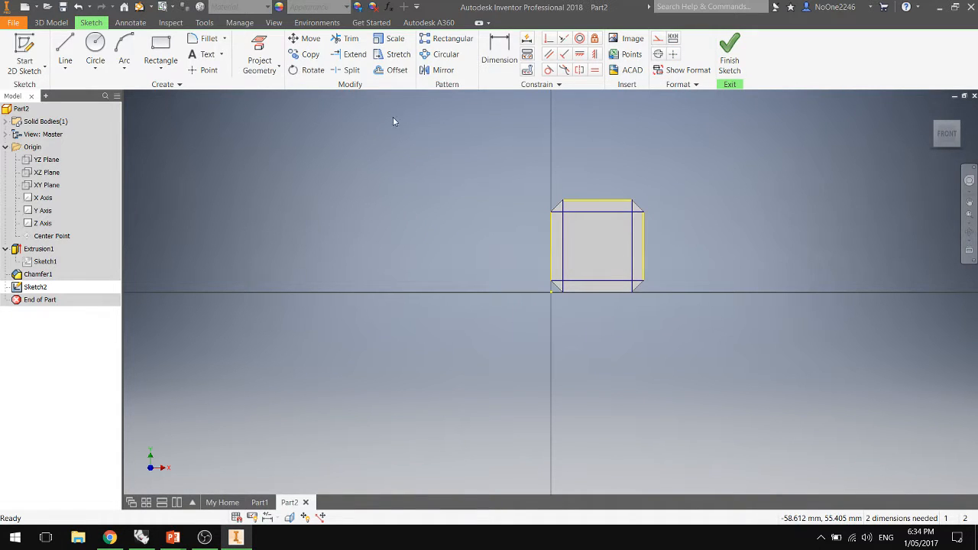
{"action": "left_click", "coordinate": [280, 70]}
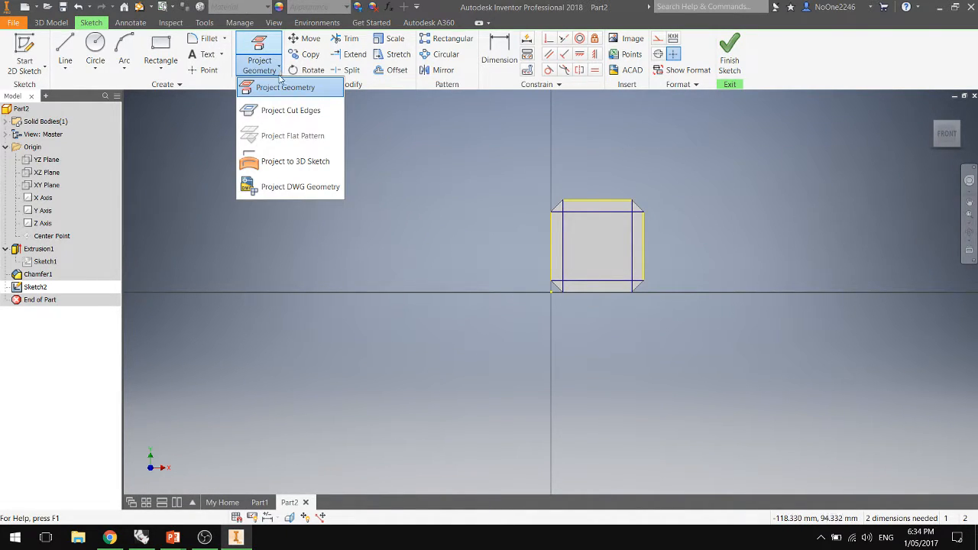
{"action": "left_click", "coordinate": [498, 152]}
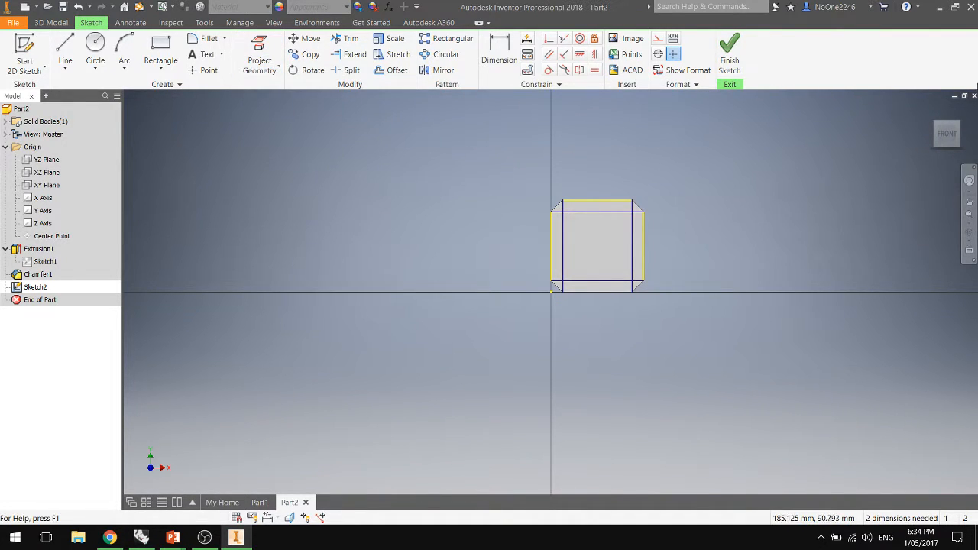
Finish the sketch containing the four crossing lines on the block's top face.
{"action": "left_click", "coordinate": [731, 61]}
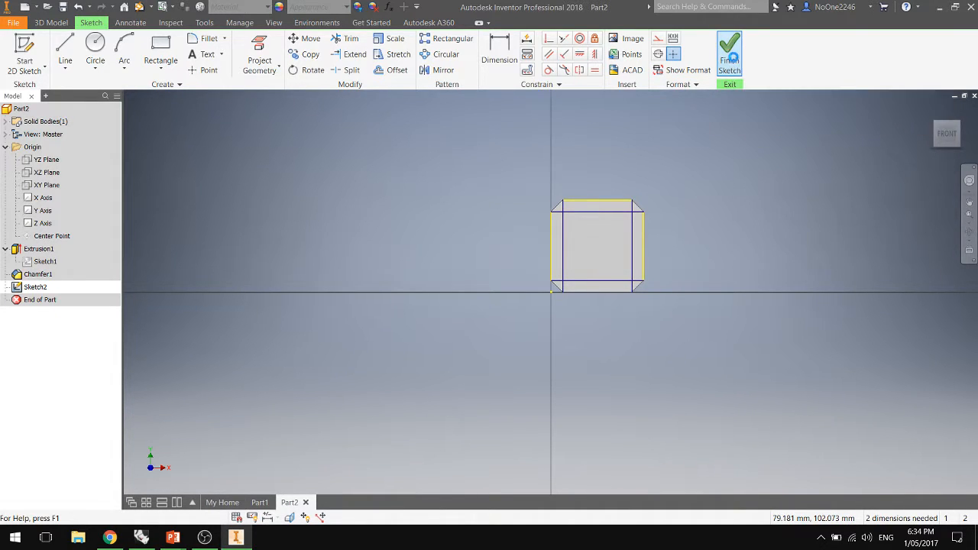
{"action": "right_click", "coordinate": [44, 286]}
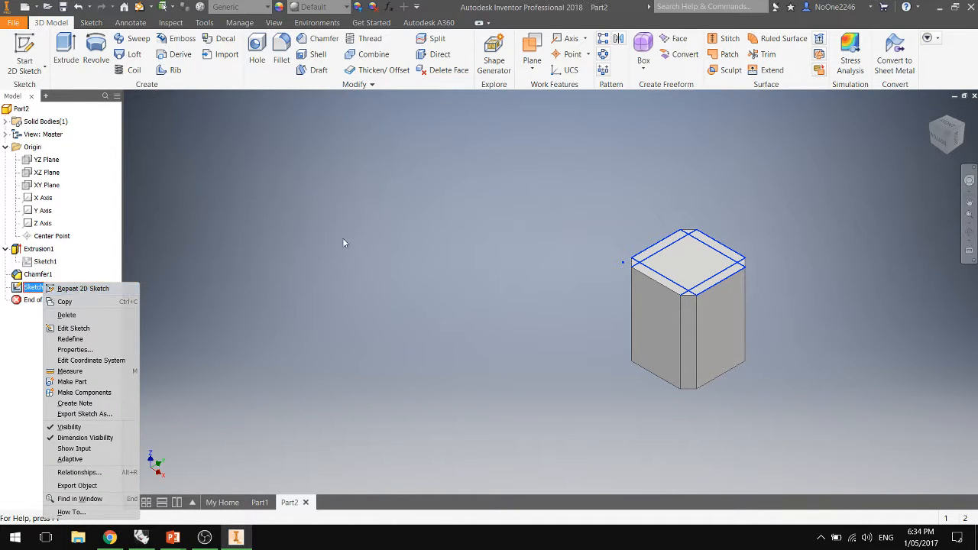
{"action": "left_click", "coordinate": [338, 204]}
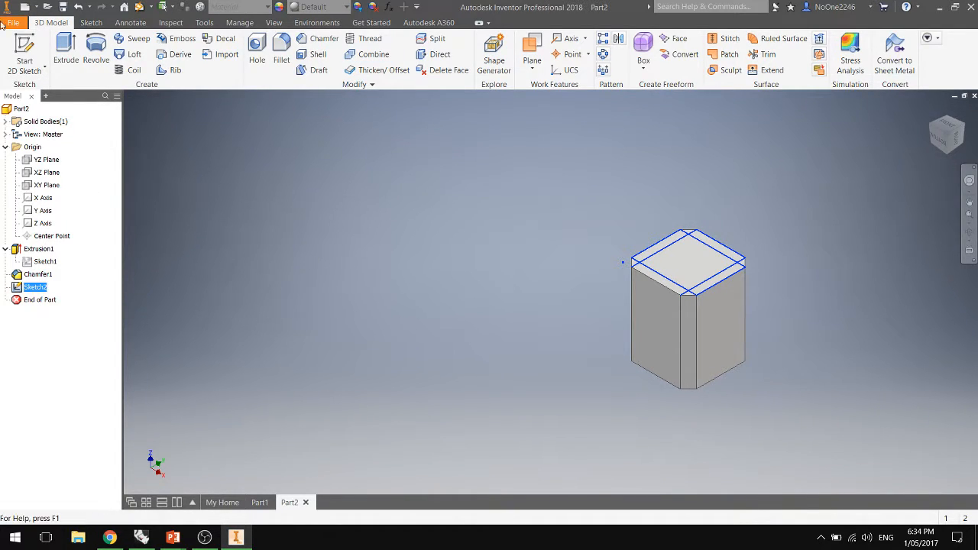
{"action": "left_click", "coordinate": [36, 287]}
{"action": "right_click", "coordinate": [38, 288]}
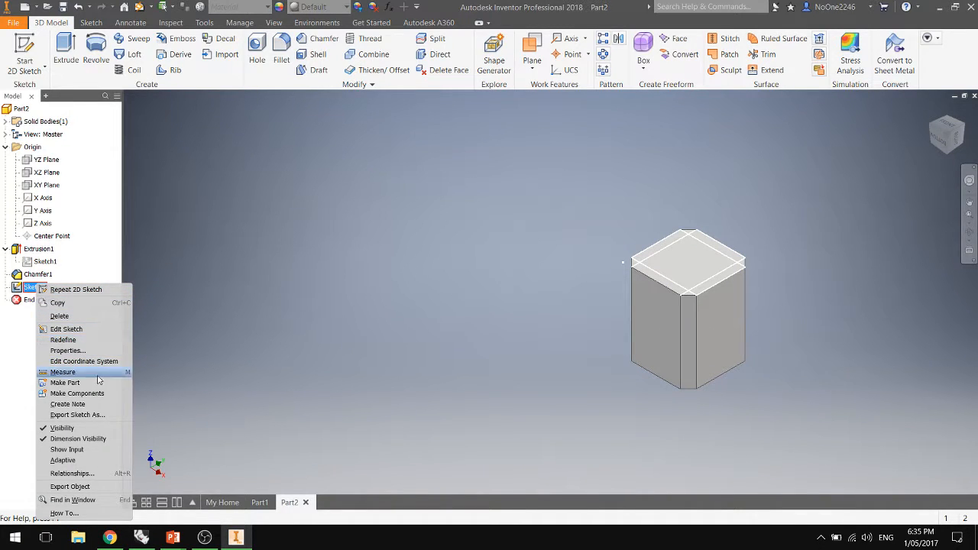
{"action": "left_click", "coordinate": [68, 330]}
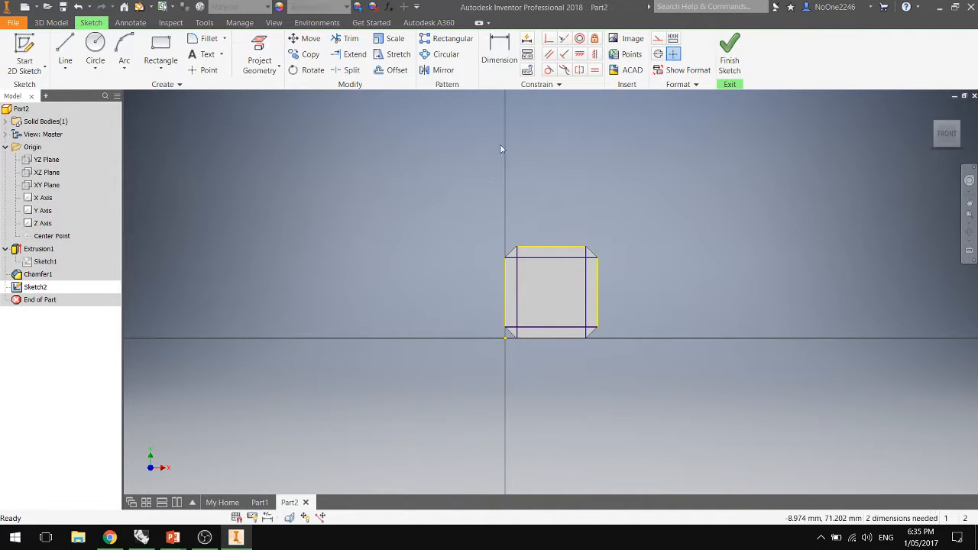
{"action": "left_click", "coordinate": [729, 55]}
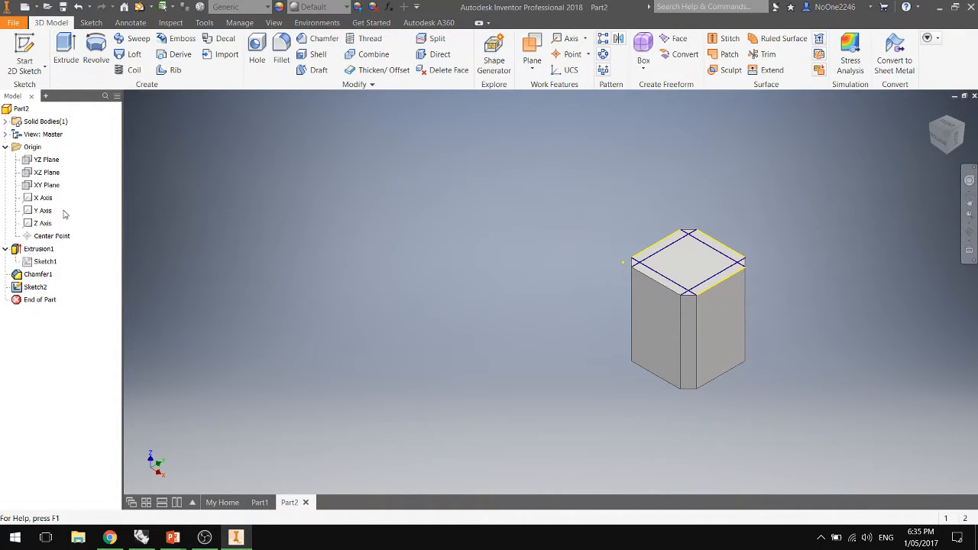
Start a new sketch on the block's top face and draw one freely sized circle centred on each of the four line intersections.
{"action": "left_click", "coordinate": [687, 260]}
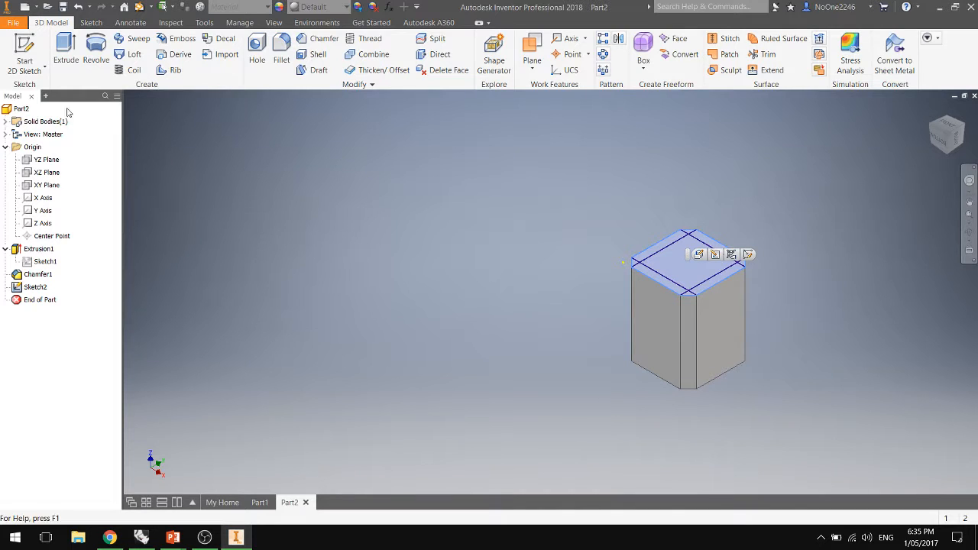
{"action": "left_click", "coordinate": [25, 48]}
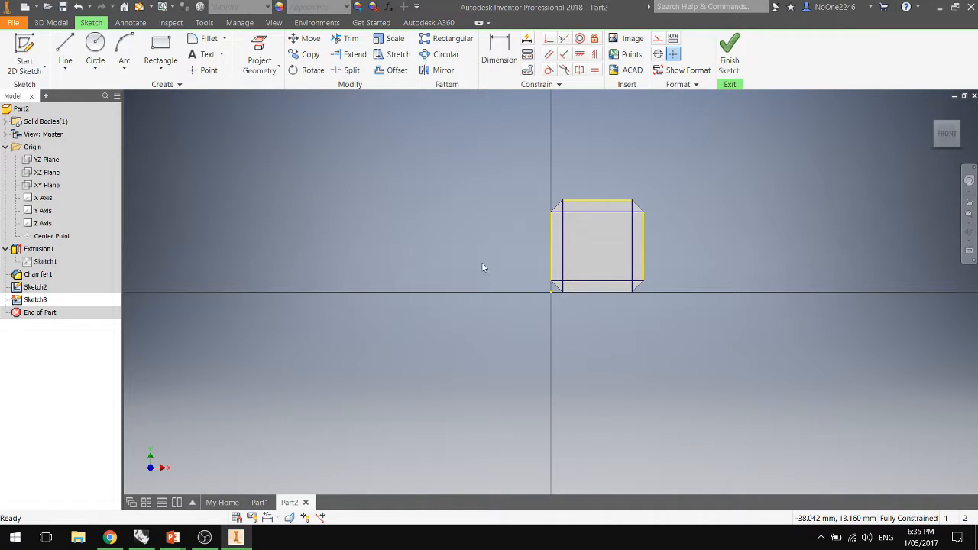
{"action": "left_click", "coordinate": [92, 42]}
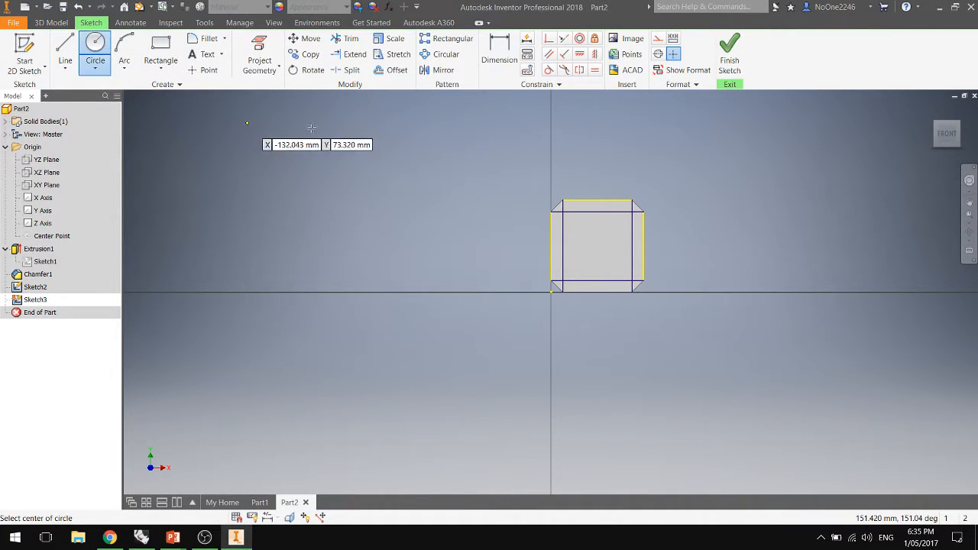
{"action": "left_click", "coordinate": [563, 212]}
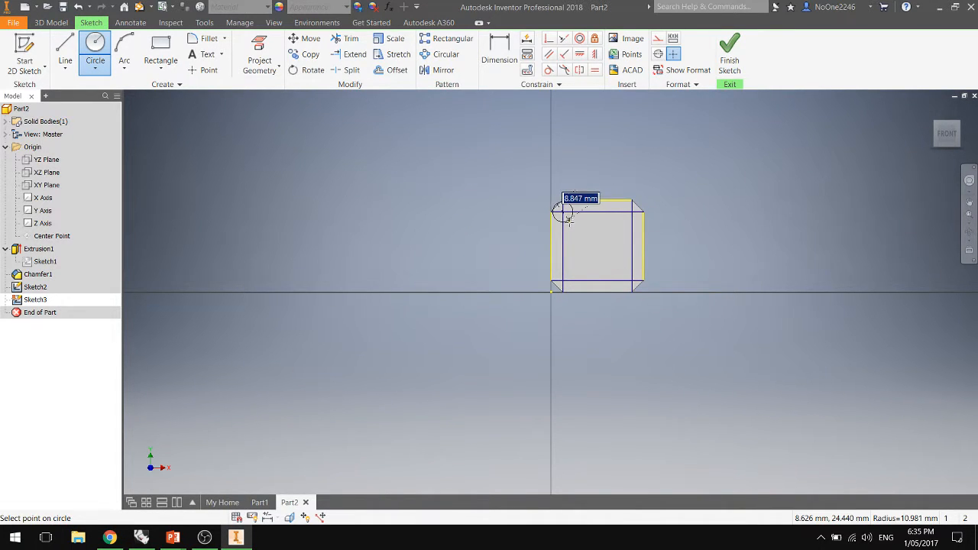
{"action": "left_click", "coordinate": [570, 221]}
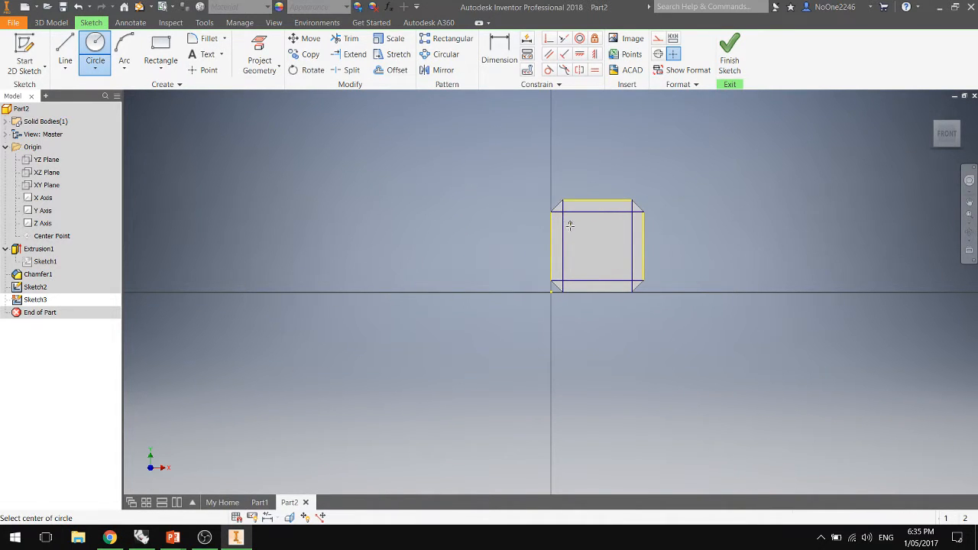
{"action": "left_click", "coordinate": [633, 211]}
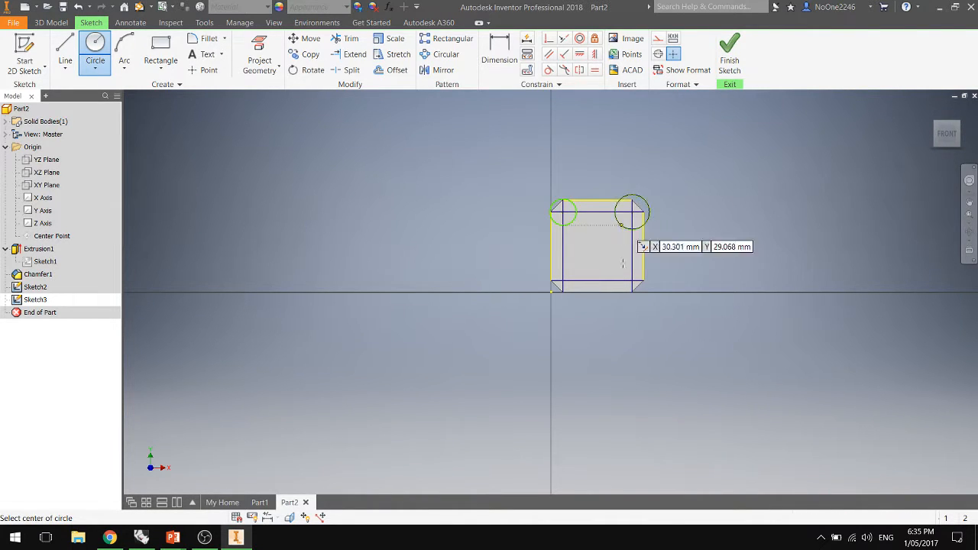
{"action": "left_click", "coordinate": [639, 226]}
{"action": "left_click", "coordinate": [640, 281]}
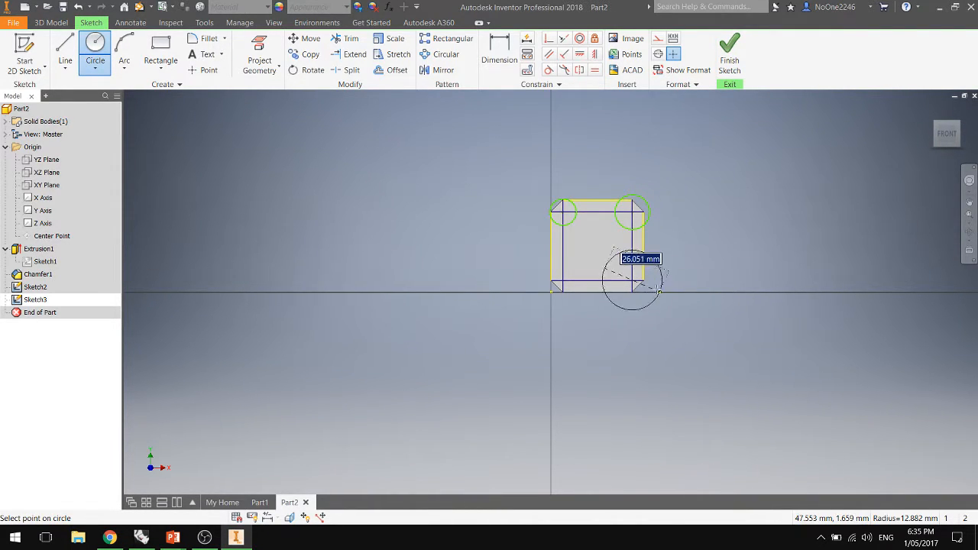
{"action": "left_click", "coordinate": [646, 295]}
{"action": "left_click", "coordinate": [562, 281]}
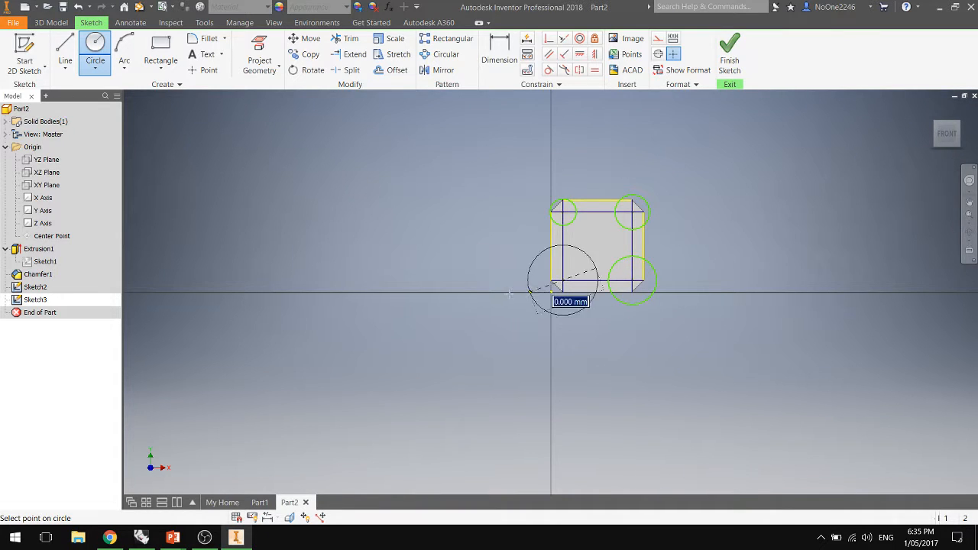
{"action": "left_click", "coordinate": [533, 265]}
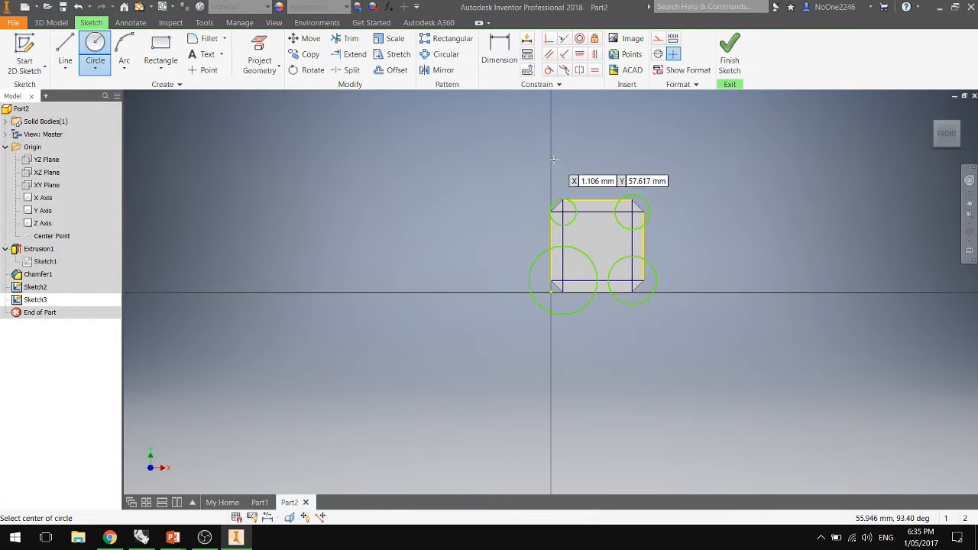
{"action": "key", "text": "Escape"}
{"action": "left_click", "coordinate": [555, 220]}
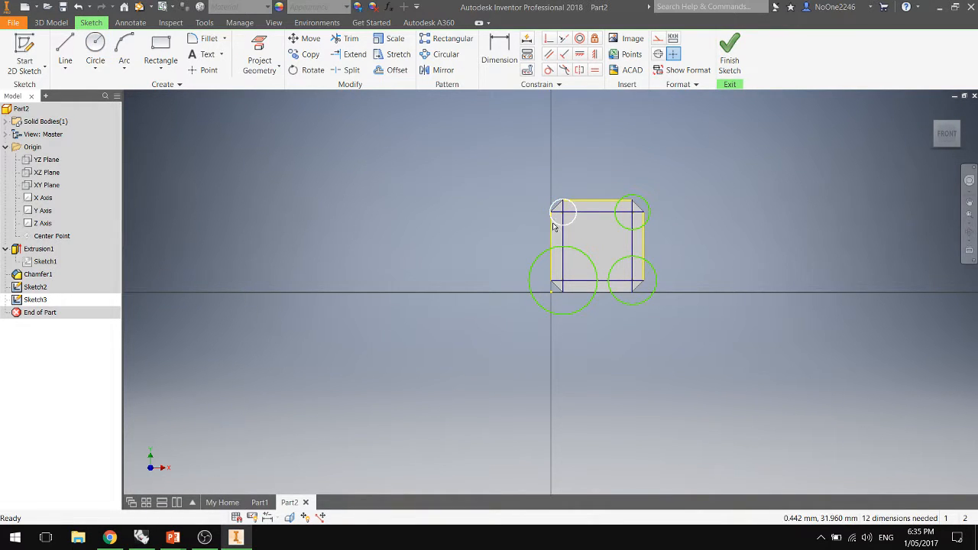
{"action": "left_click", "coordinate": [589, 258], "text": "ctrl"}
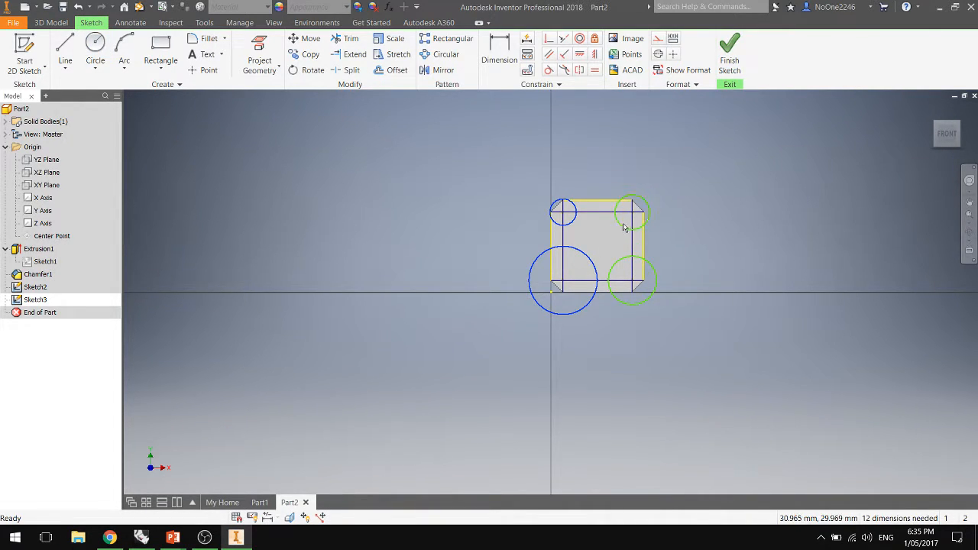
{"action": "left_click", "coordinate": [624, 227], "text": "ctrl"}
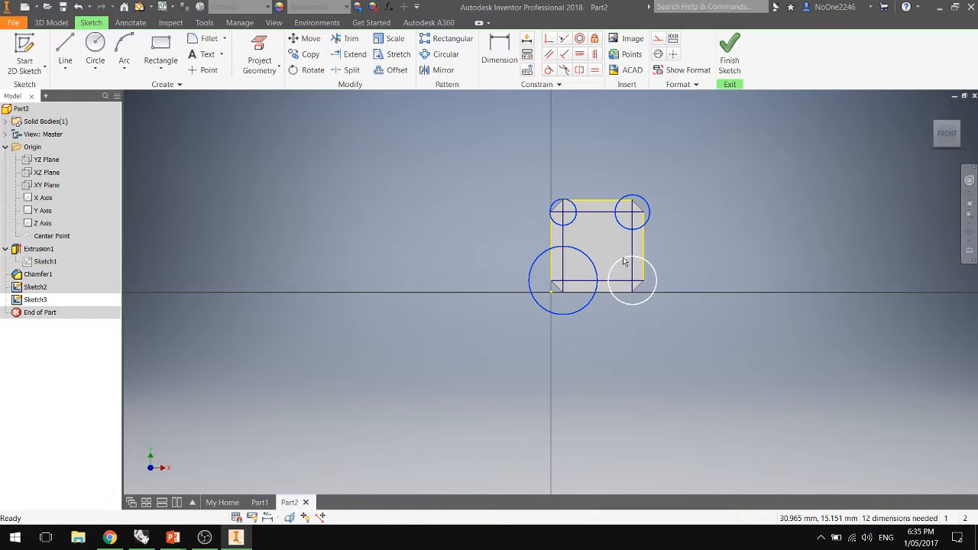
{"action": "left_click", "coordinate": [623, 261], "text": "ctrl"}
{"action": "right_click", "coordinate": [620, 266]}
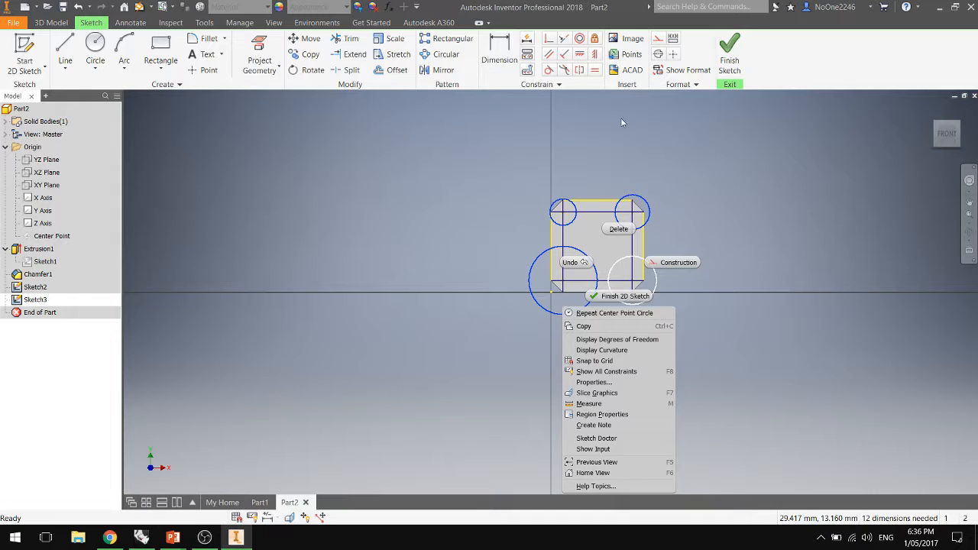
{"action": "left_click", "coordinate": [824, 63]}
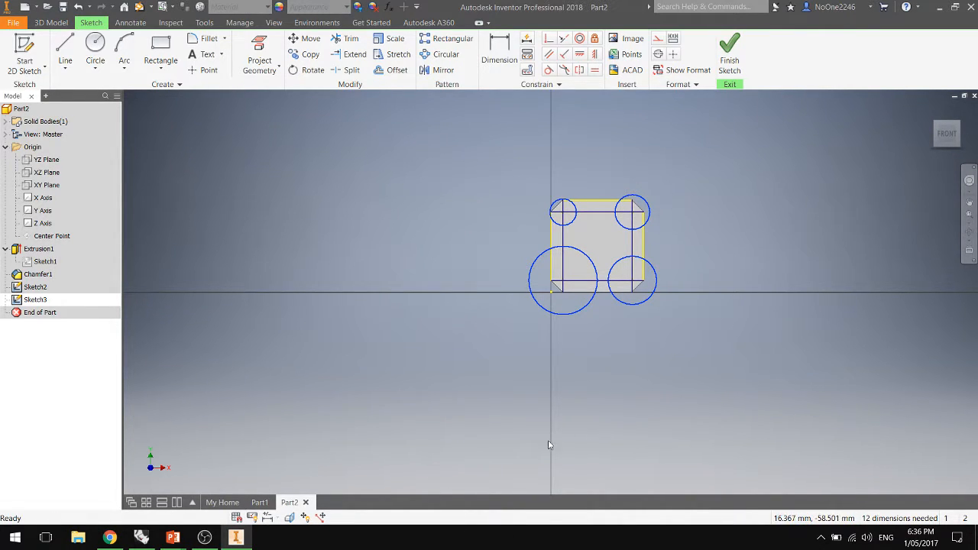
{"action": "left_click", "coordinate": [476, 187]}
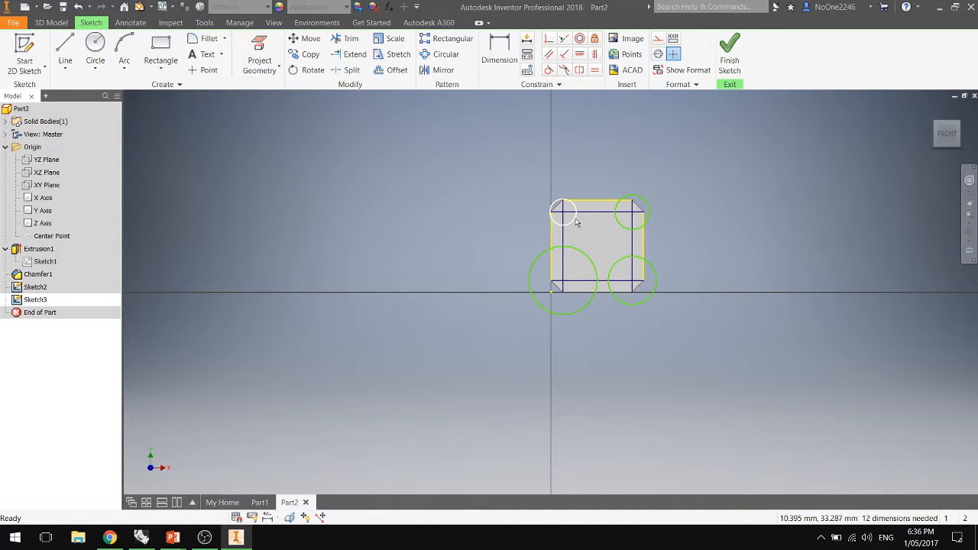
Apply an Equal constraint to all four circles on the block's top face.
{"action": "left_click", "coordinate": [576, 223]}
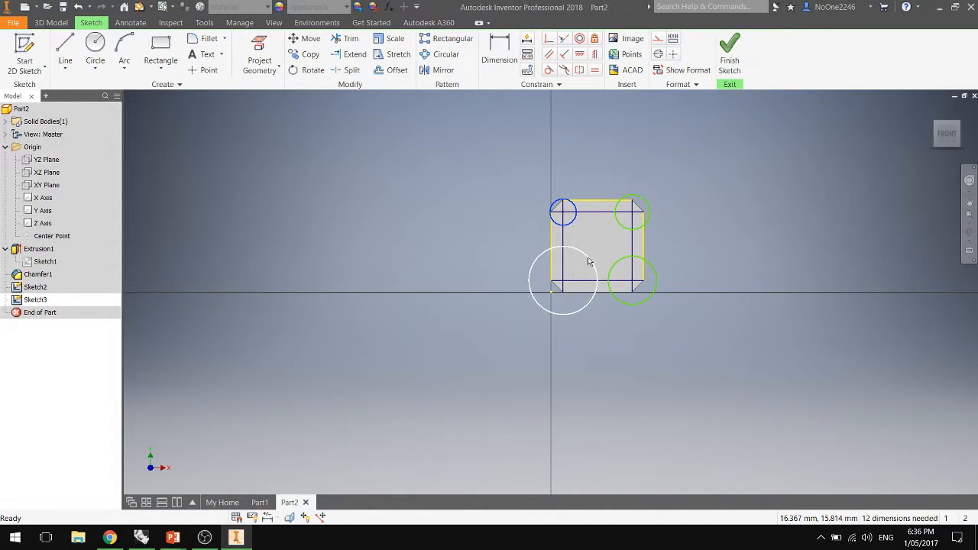
{"action": "left_click", "coordinate": [588, 259], "text": "ctrl"}
{"action": "left_click", "coordinate": [627, 228], "text": "ctrl"}
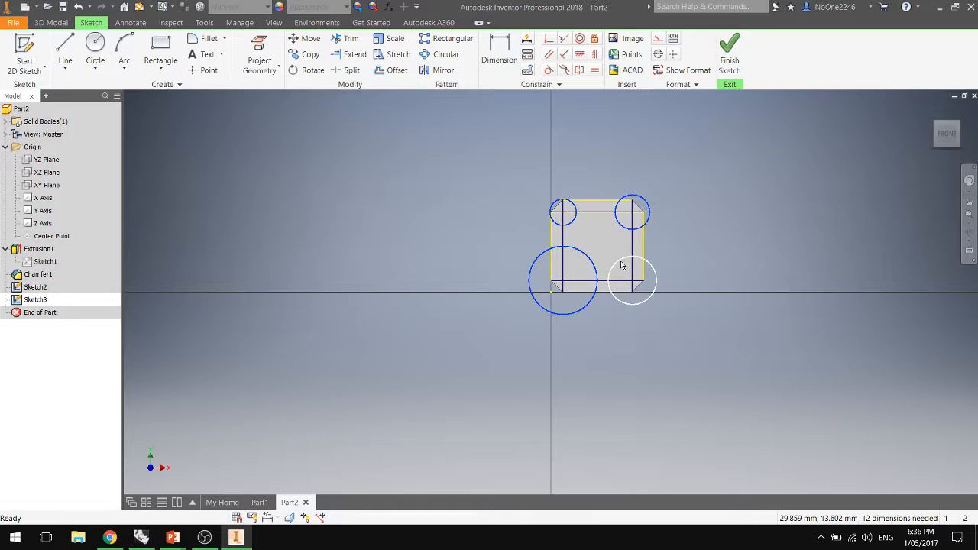
{"action": "left_click", "coordinate": [620, 270], "text": "ctrl"}
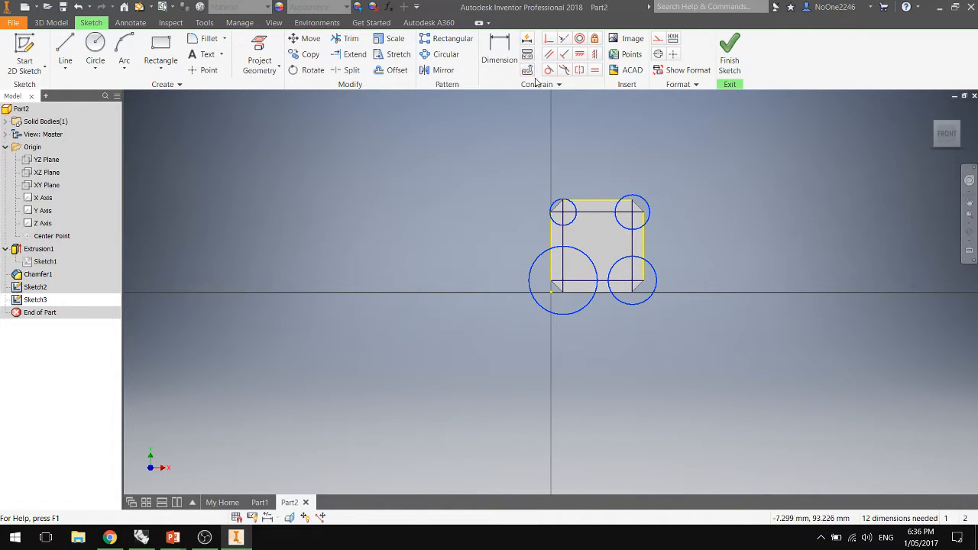
{"action": "left_click", "coordinate": [595, 72]}
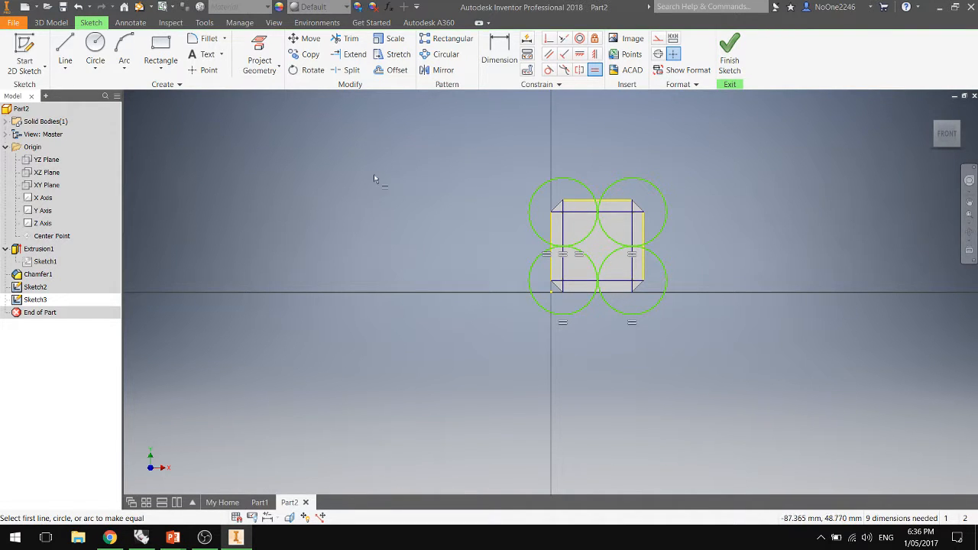
{"action": "key", "text": "Escape"}
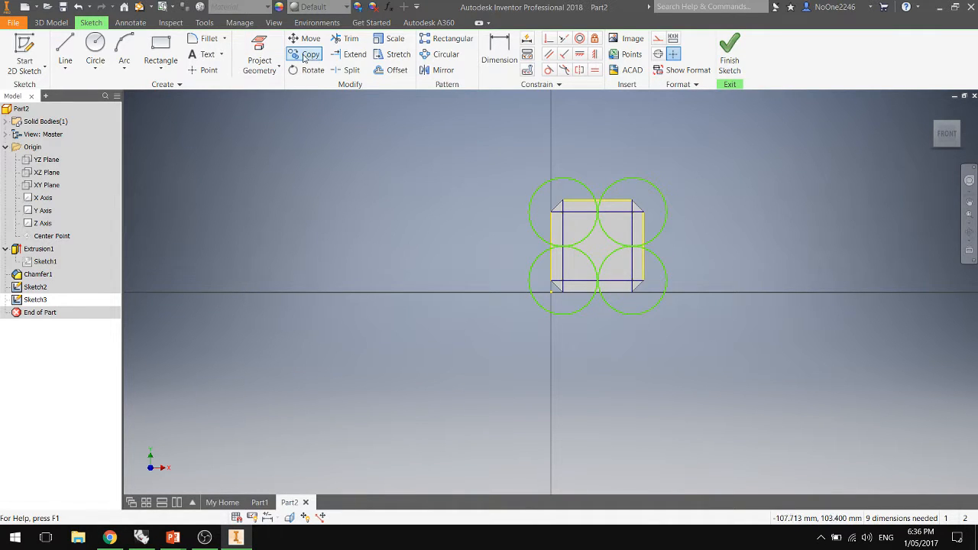
Dimension the upper-right circle's diameter to 3 mm.
{"action": "left_click", "coordinate": [491, 54]}
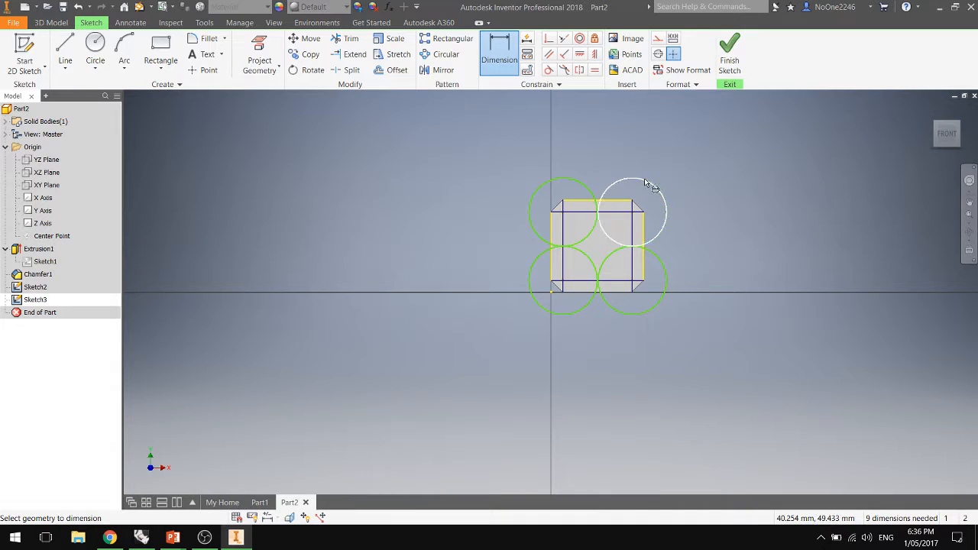
{"action": "left_click", "coordinate": [652, 191]}
{"action": "left_click", "coordinate": [709, 159]}
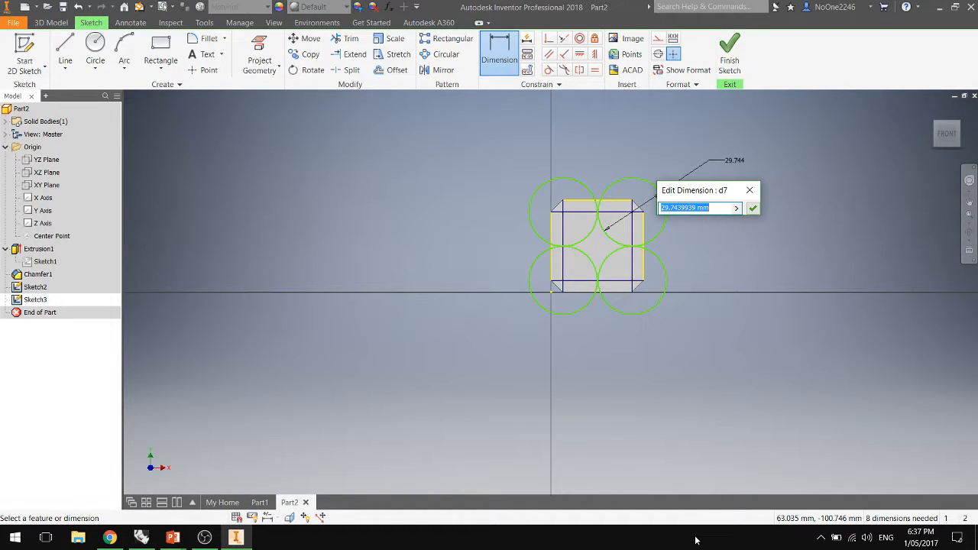
{"action": "type", "text": "3"}
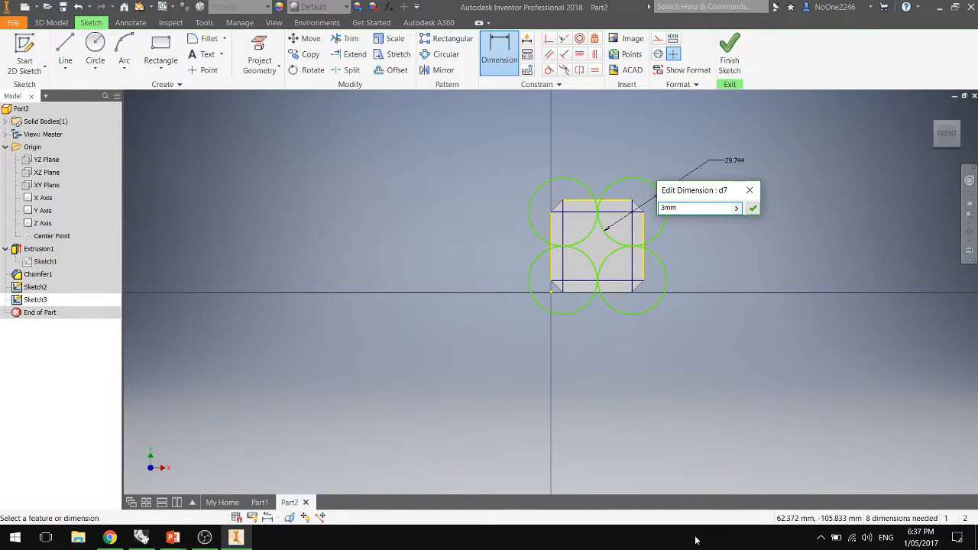
{"action": "key", "text": "Return"}
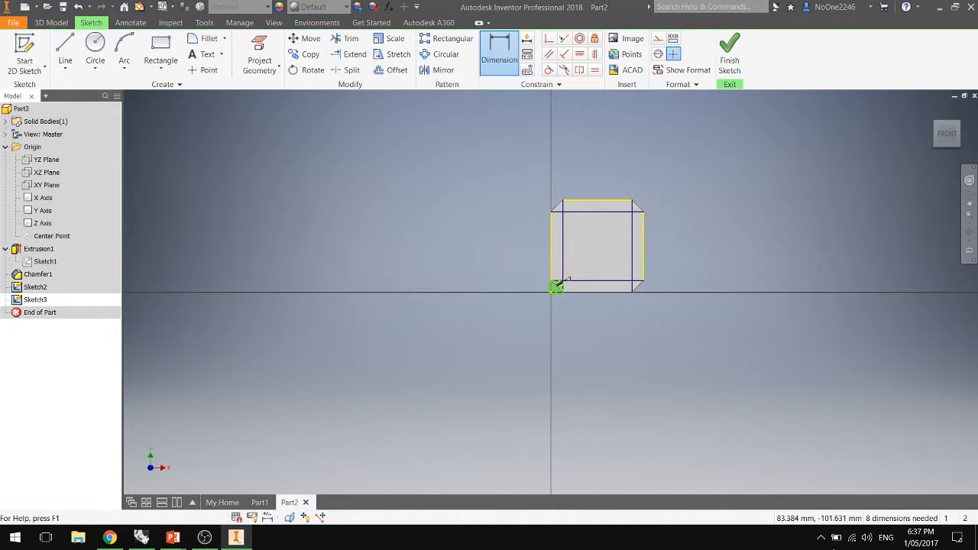
Move one of the clustered 3 mm circles onto the lower-right intersection of the guide lines.
{"action": "scroll", "coordinate": [541, 307], "scroll_direction": "up", "scroll_amount": 5}
{"action": "scroll", "coordinate": [559, 319], "scroll_direction": "down", "scroll_amount": 6}
{"action": "scroll", "coordinate": [500, 205], "scroll_direction": "up", "scroll_amount": 6}
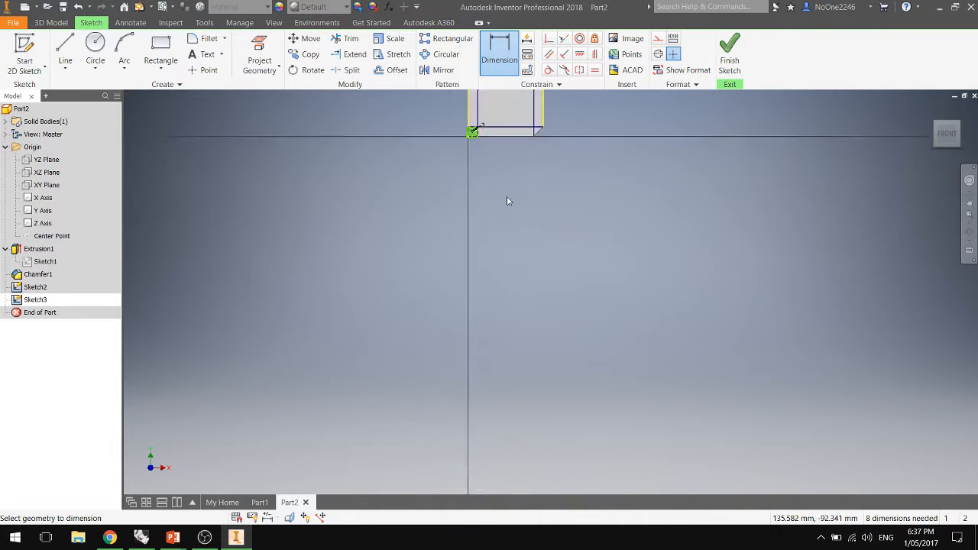
{"action": "scroll", "coordinate": [554, 211], "scroll_direction": "down", "scroll_amount": 8}
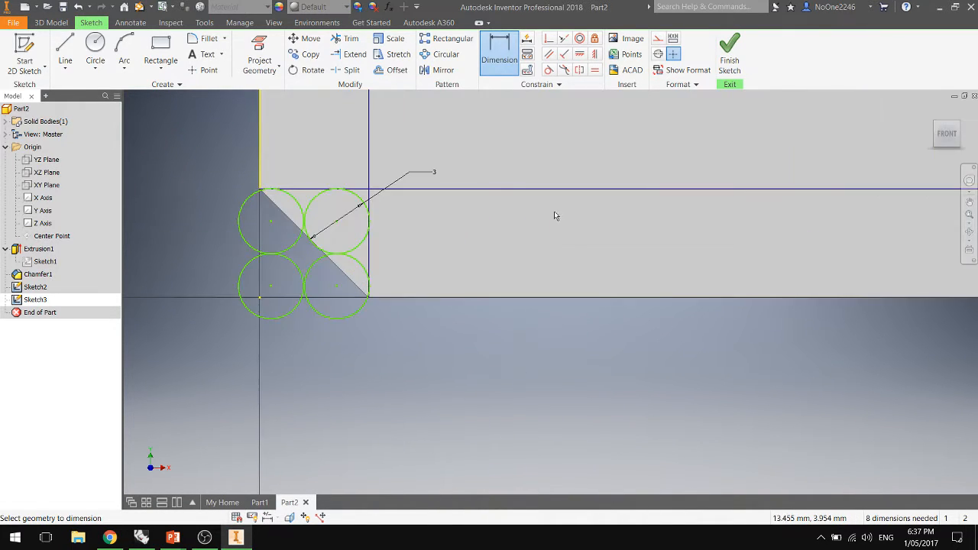
{"action": "scroll", "coordinate": [561, 221], "scroll_direction": "up", "scroll_amount": 3}
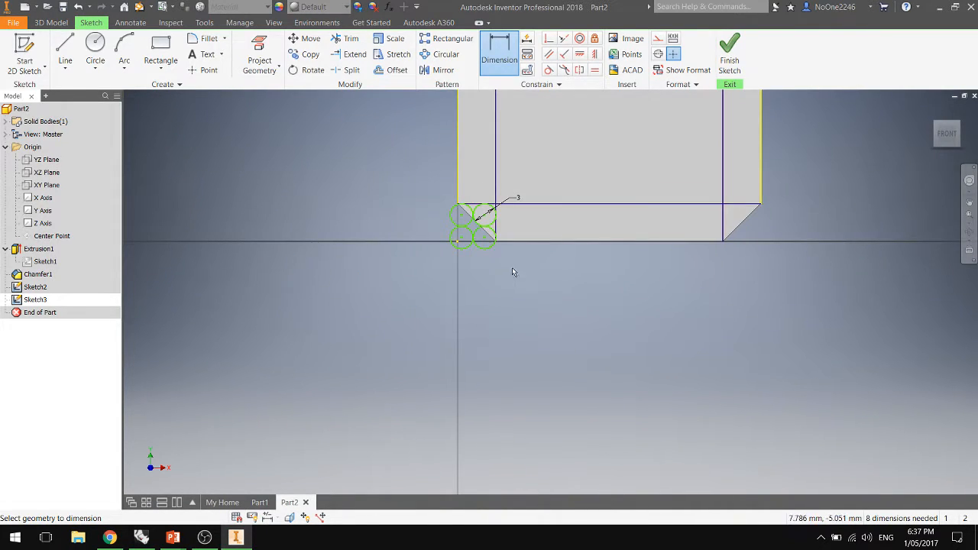
{"action": "left_click", "coordinate": [483, 229]}
{"action": "key", "text": "Escape"}
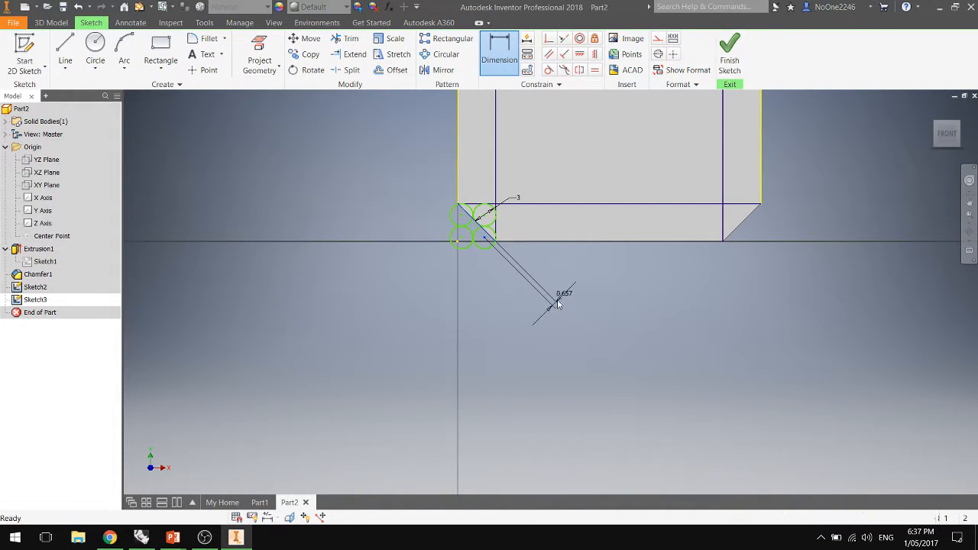
{"action": "mouse_move", "coordinate": [540, 241]}
{"action": "left_mouse_down"}
{"action": "mouse_move", "coordinate": [612, 247]}
{"action": "mouse_move", "coordinate": [735, 209]}
{"action": "mouse_move", "coordinate": [724, 203]}
{"action": "left_mouse_up"}
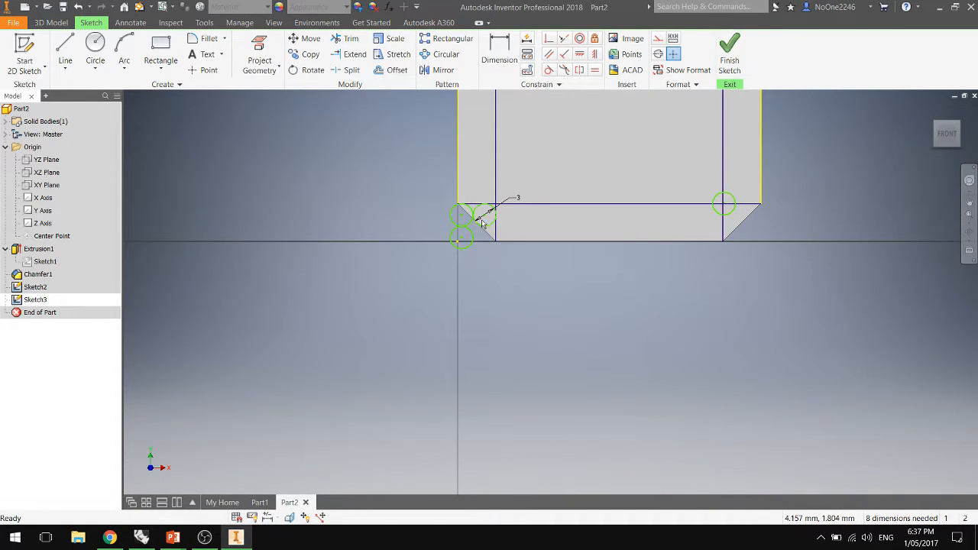
Spread the three remaining 3 mm circles freely over the face, each near one of the other guide line intersections.
{"action": "mouse_move", "coordinate": [462, 240]}
{"action": "left_mouse_down"}
{"action": "mouse_move", "coordinate": [546, 214]}
{"action": "mouse_move", "coordinate": [543, 173]}
{"action": "left_mouse_up"}
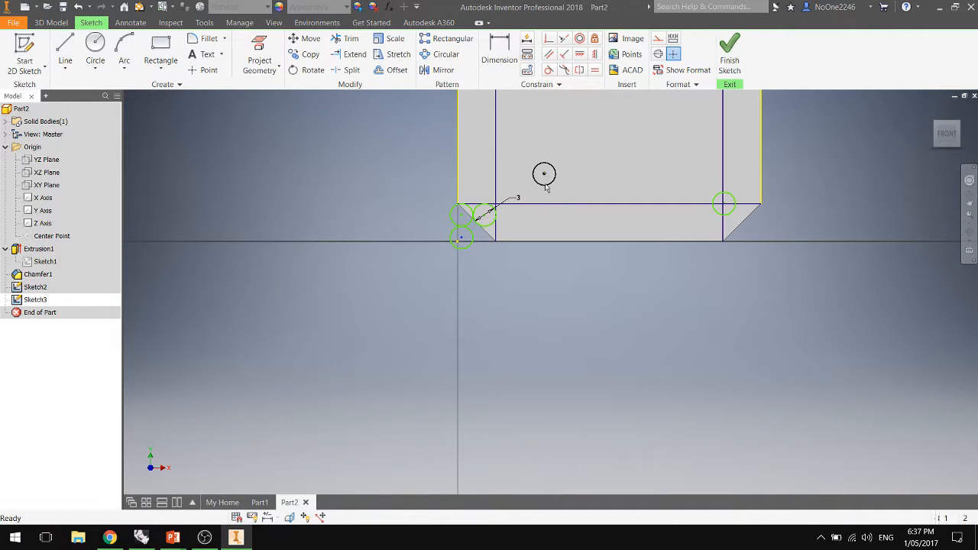
{"action": "scroll", "coordinate": [593, 279], "scroll_direction": "down", "scroll_amount": 5}
{"action": "scroll", "coordinate": [611, 224], "scroll_direction": "up", "scroll_amount": 4}
{"action": "scroll", "coordinate": [612, 223], "scroll_direction": "down", "scroll_amount": 2}
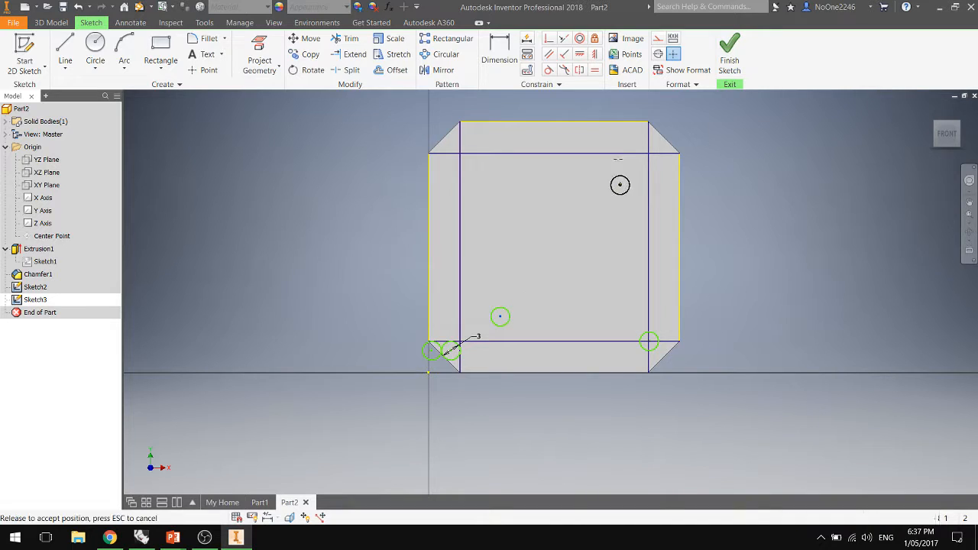
{"action": "left_click", "coordinate": [622, 146]}
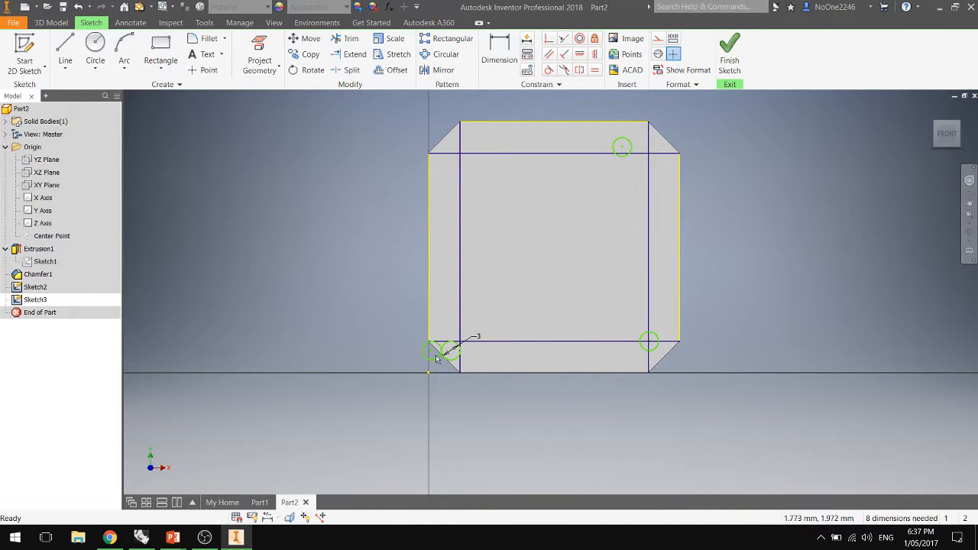
{"action": "mouse_move", "coordinate": [430, 353]}
{"action": "left_mouse_down"}
{"action": "mouse_move", "coordinate": [507, 207]}
{"action": "mouse_move", "coordinate": [393, 265]}
{"action": "mouse_move", "coordinate": [432, 351]}
{"action": "left_mouse_up"}
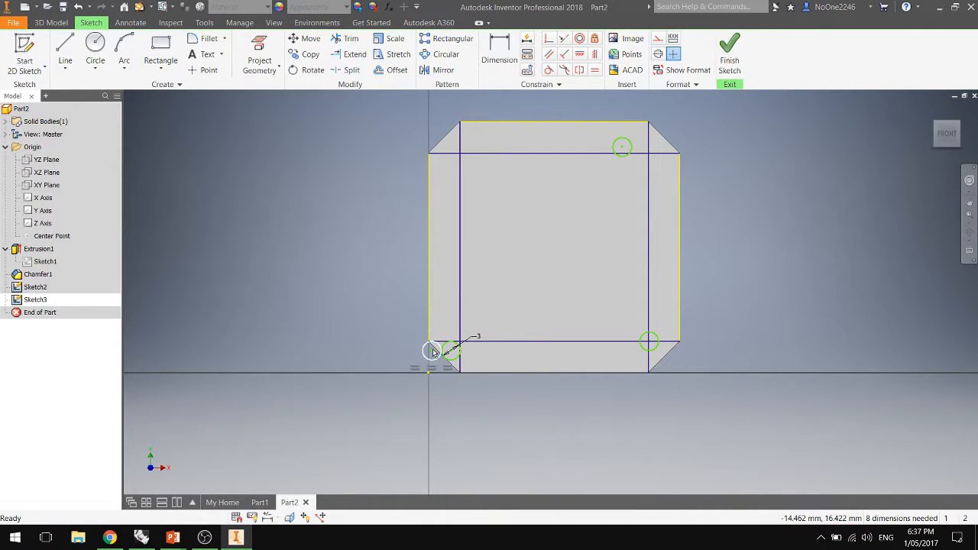
{"action": "left_click", "coordinate": [482, 183]}
{"action": "left_click", "coordinate": [414, 430]}
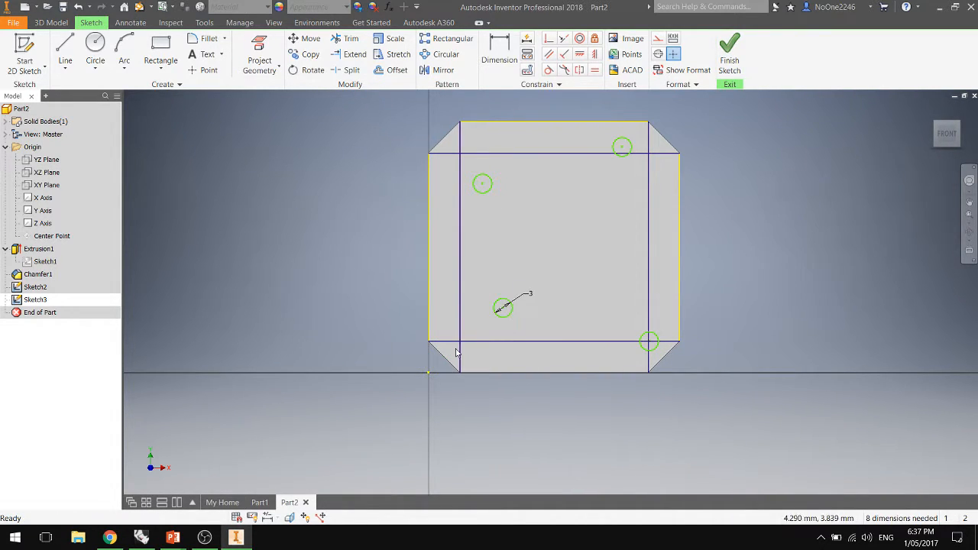
Try to make the dimensioned circle's centre coincident with the lower horizontal guide line.
{"action": "left_click", "coordinate": [462, 342]}
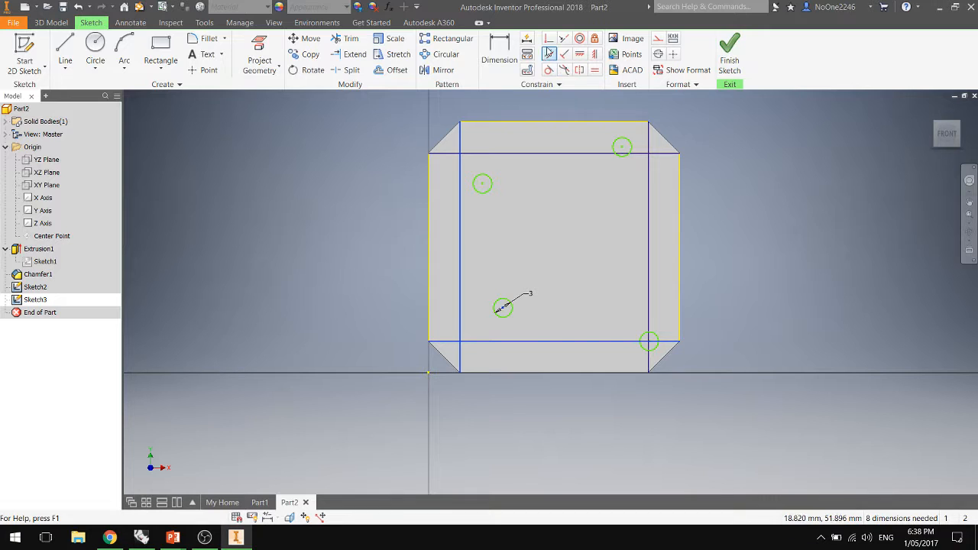
{"action": "left_click", "coordinate": [549, 38]}
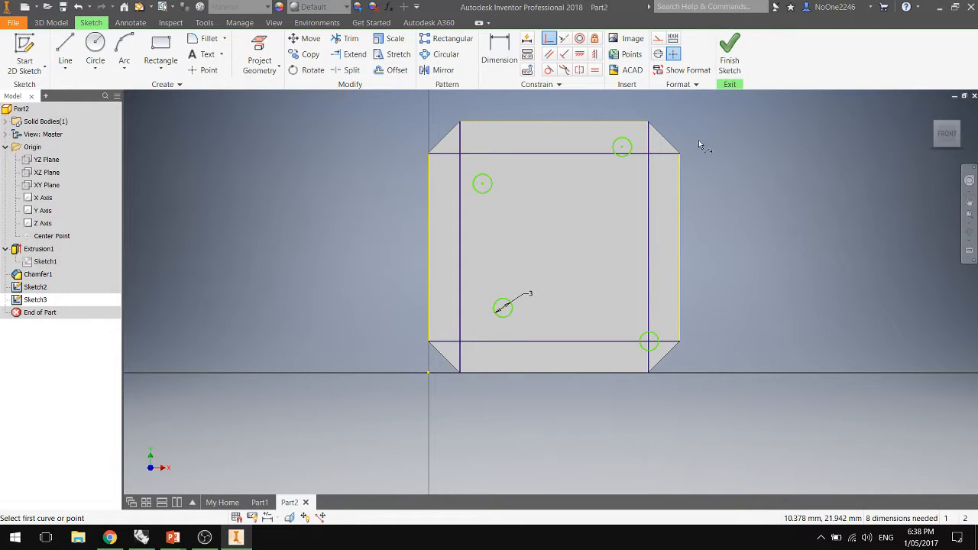
{"action": "left_click", "coordinate": [503, 308]}
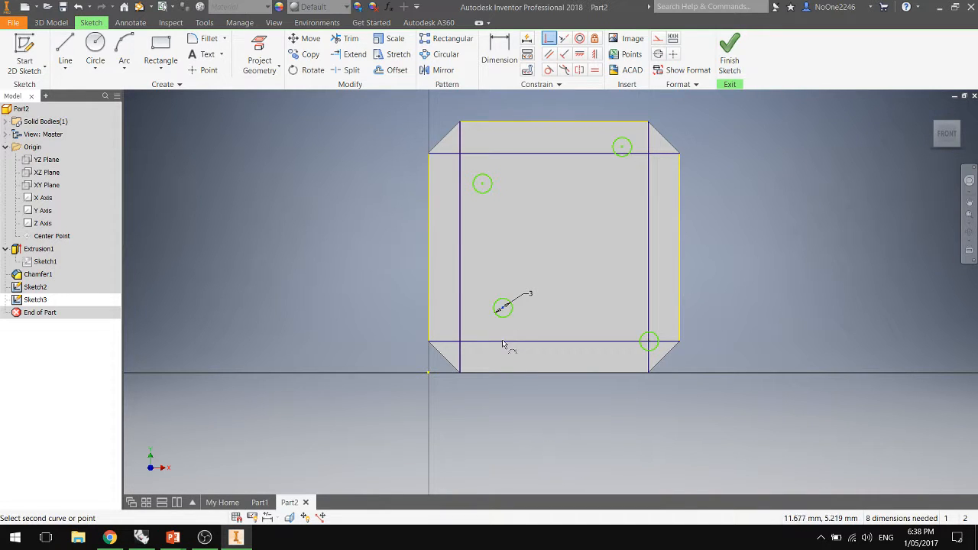
{"action": "left_click", "coordinate": [503, 344]}
{"action": "key", "text": "Escape"}
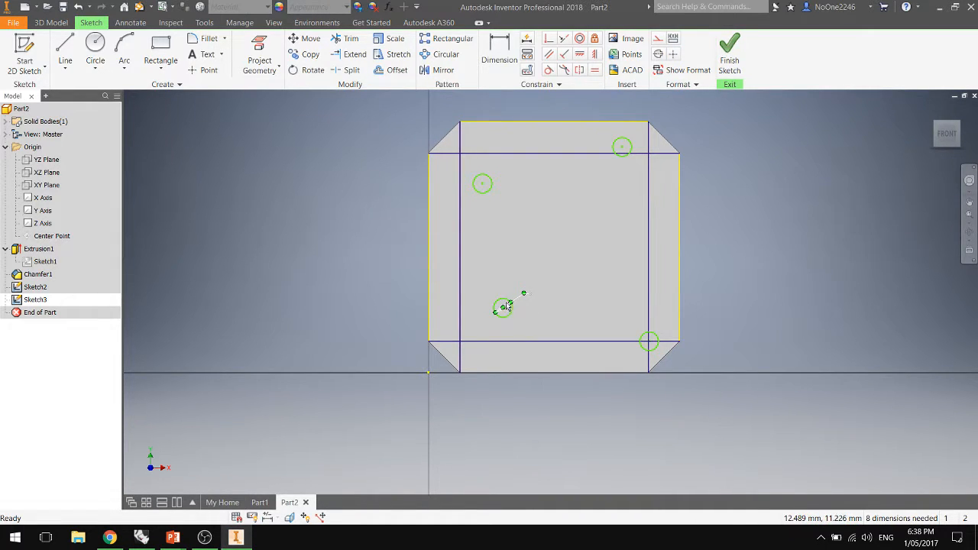
{"action": "left_click", "coordinate": [506, 309]}
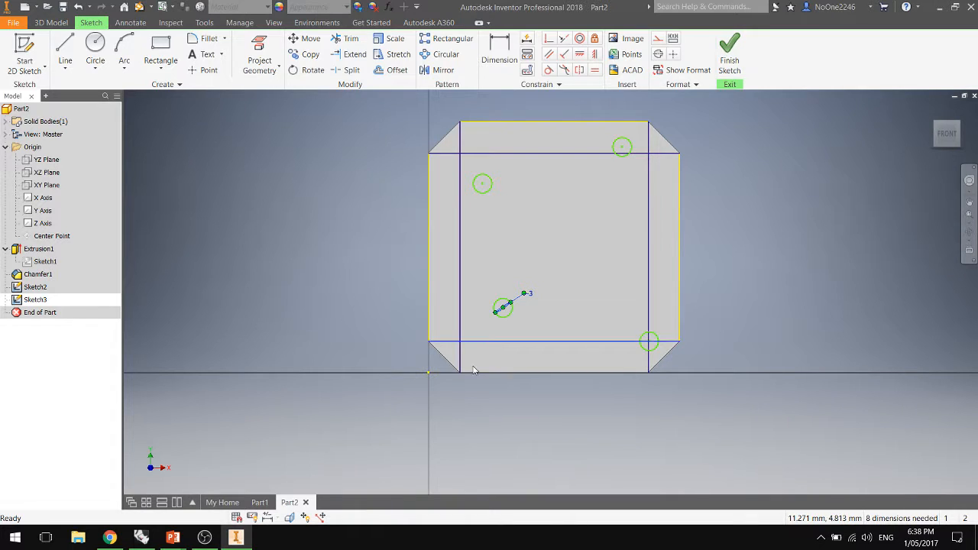
{"action": "left_click", "coordinate": [548, 38]}
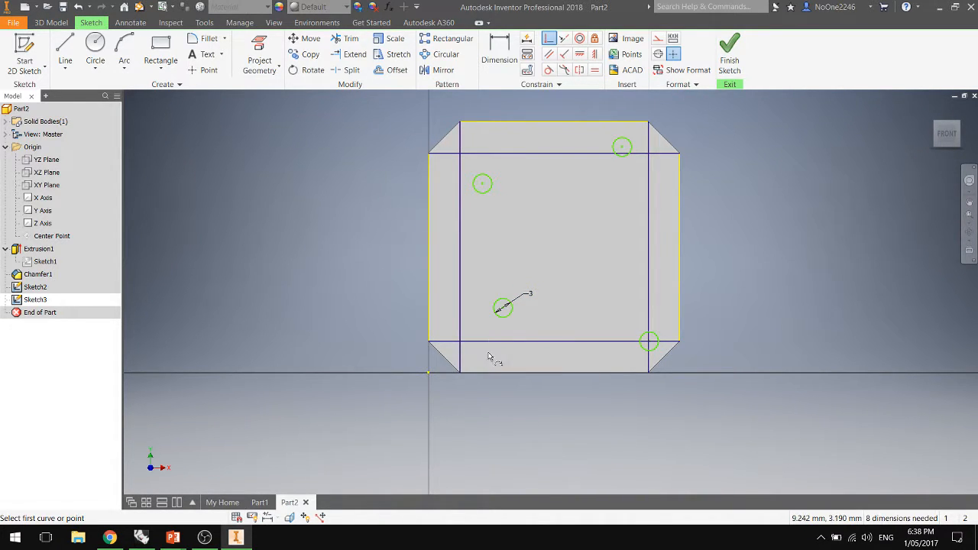
{"action": "key", "text": "Escape"}
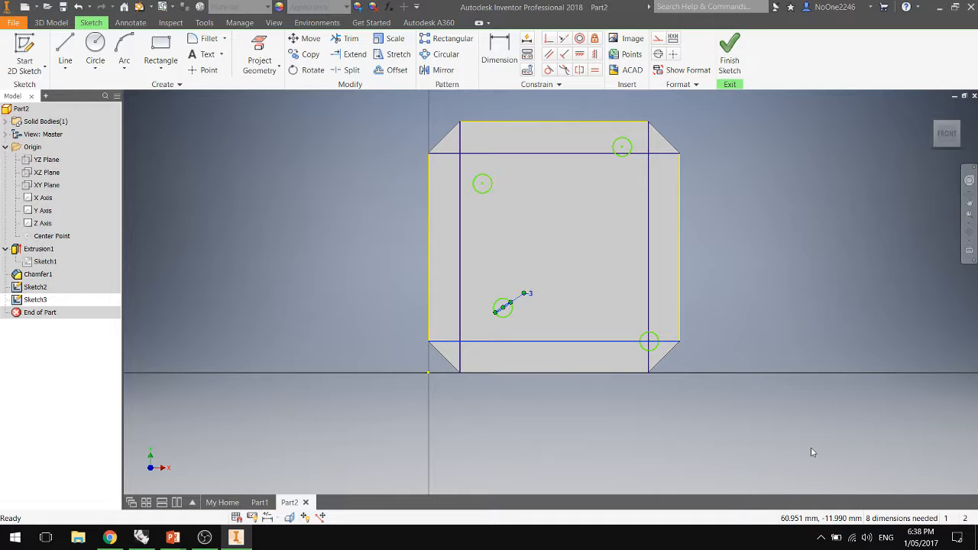
{"action": "left_click", "coordinate": [523, 349]}
Finish the circle sketch and delete Sketch3 from the part.
{"action": "left_click", "coordinate": [31, 299]}
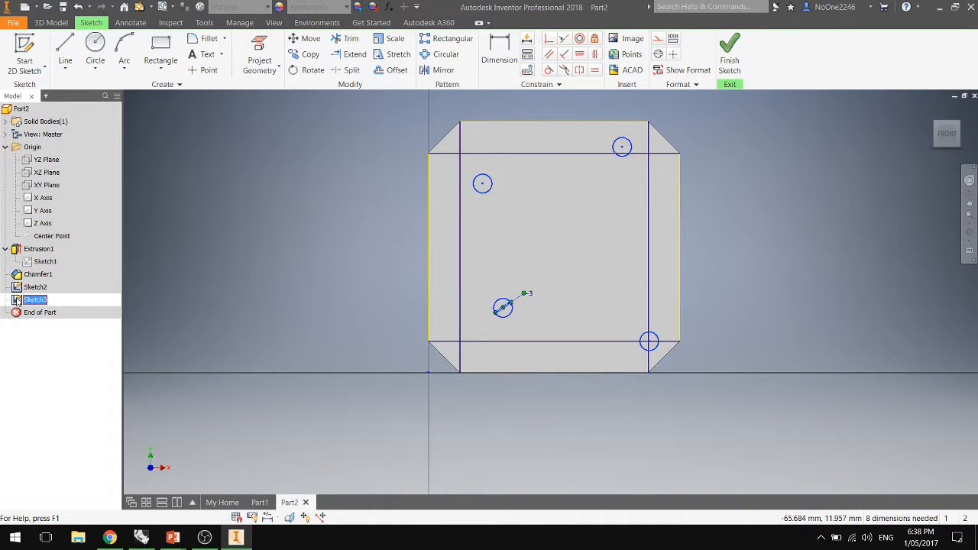
{"action": "right_click", "coordinate": [23, 303]}
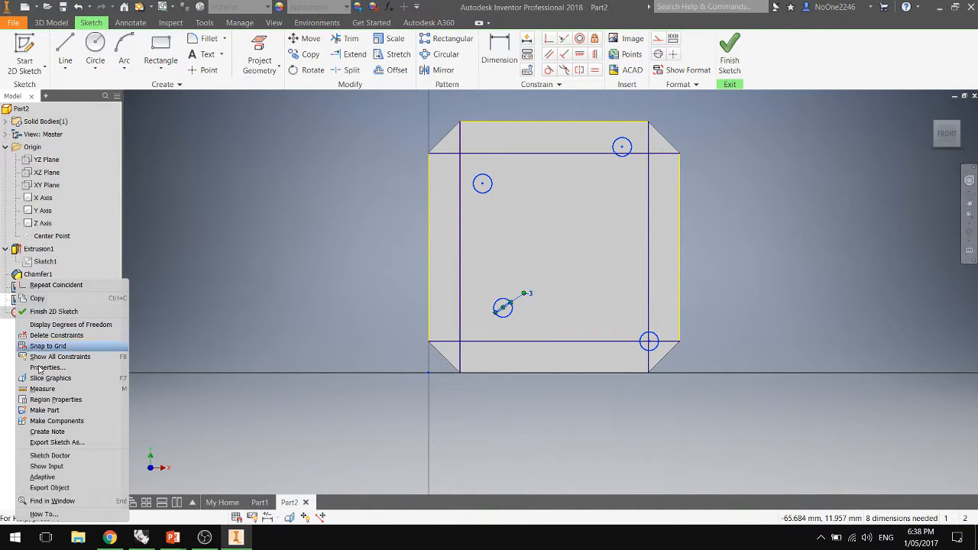
{"action": "left_click", "coordinate": [211, 295]}
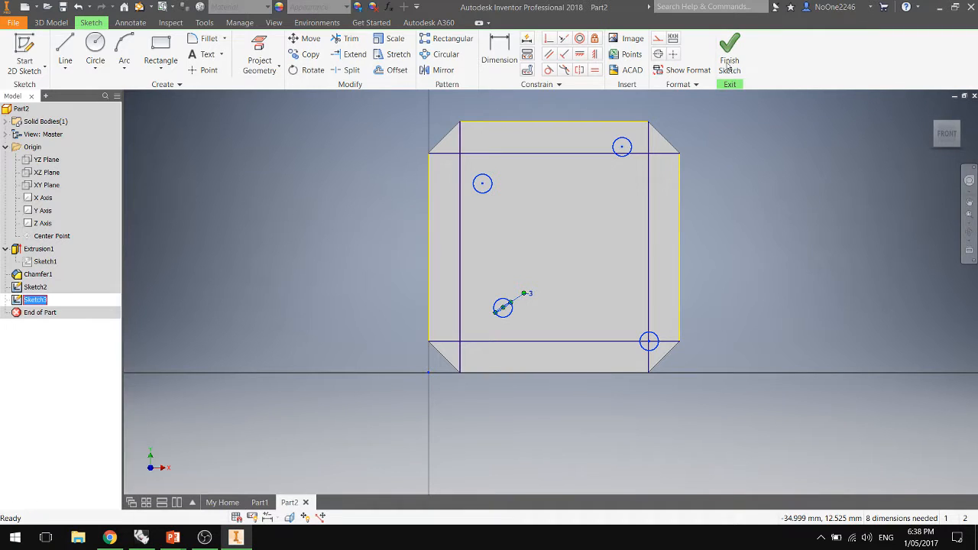
{"action": "left_click", "coordinate": [738, 72]}
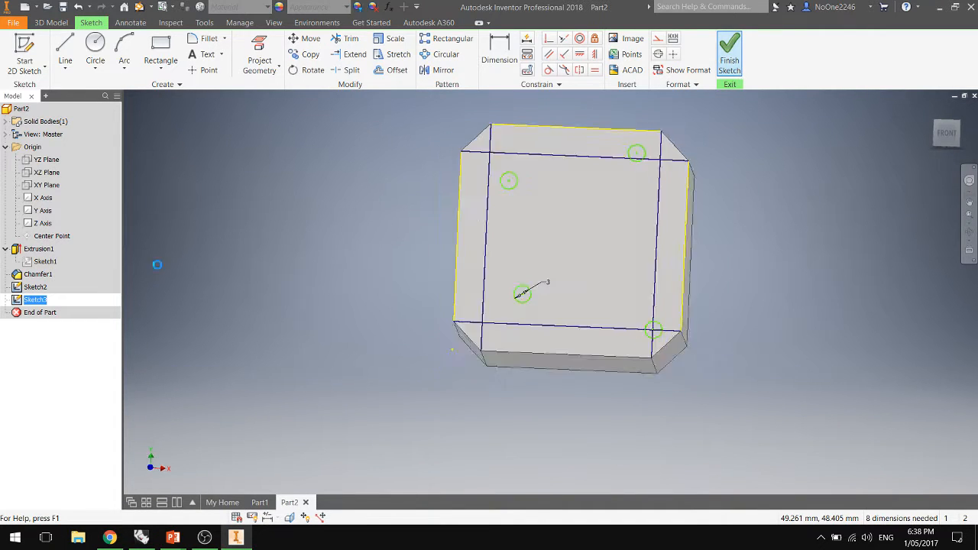
{"action": "key", "text": "Delete"}
Edit Sketch2 and convert all its guide lines and projected edges to construction geometry.
{"action": "left_click", "coordinate": [20, 288]}
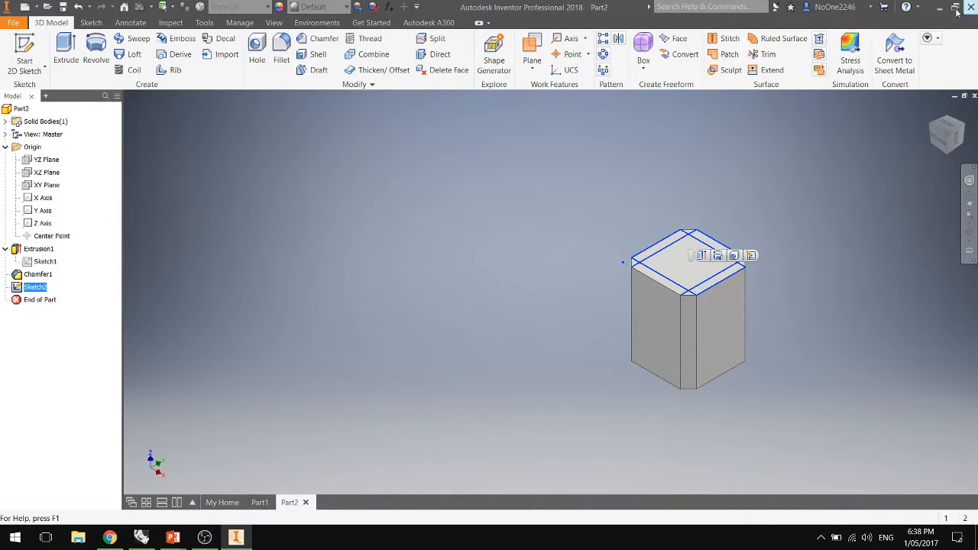
{"action": "left_click", "coordinate": [23, 62]}
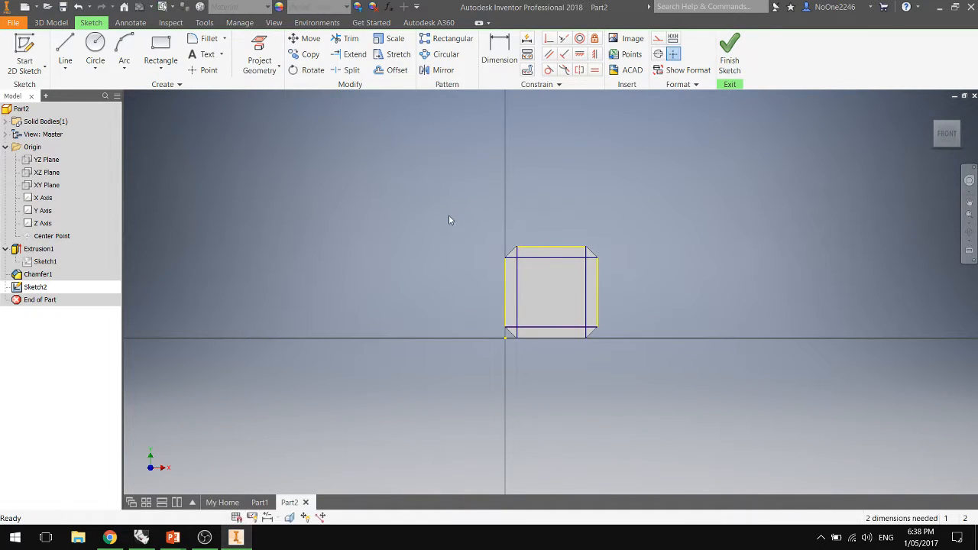
{"action": "left_click_drag", "start_coordinate": [448, 215], "coordinate": [674, 386]}
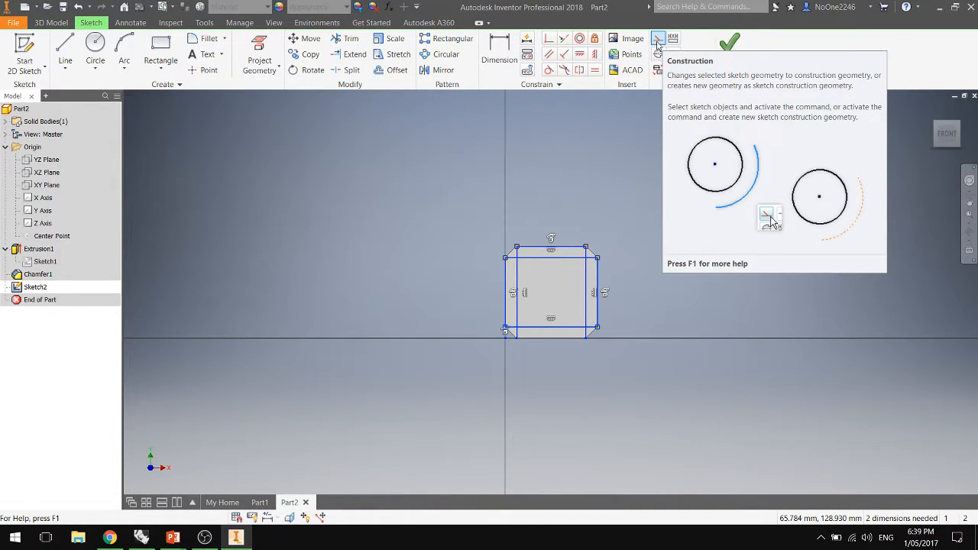
{"action": "left_click", "coordinate": [658, 39]}
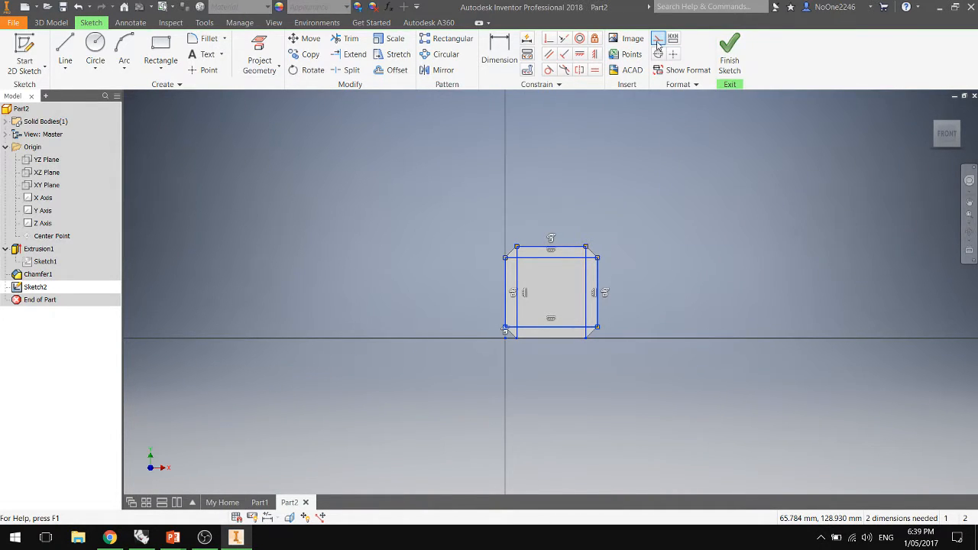
{"action": "left_click", "coordinate": [691, 258]}
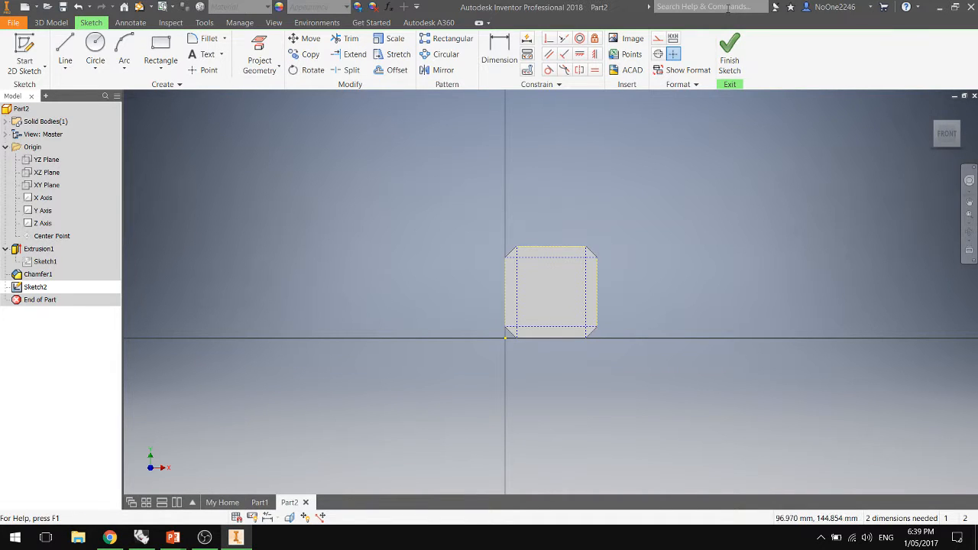
Finish Sketch2 and reopen it for editing, briefly selecting all its geometry and clearing the selection.
{"action": "left_click", "coordinate": [730, 52]}
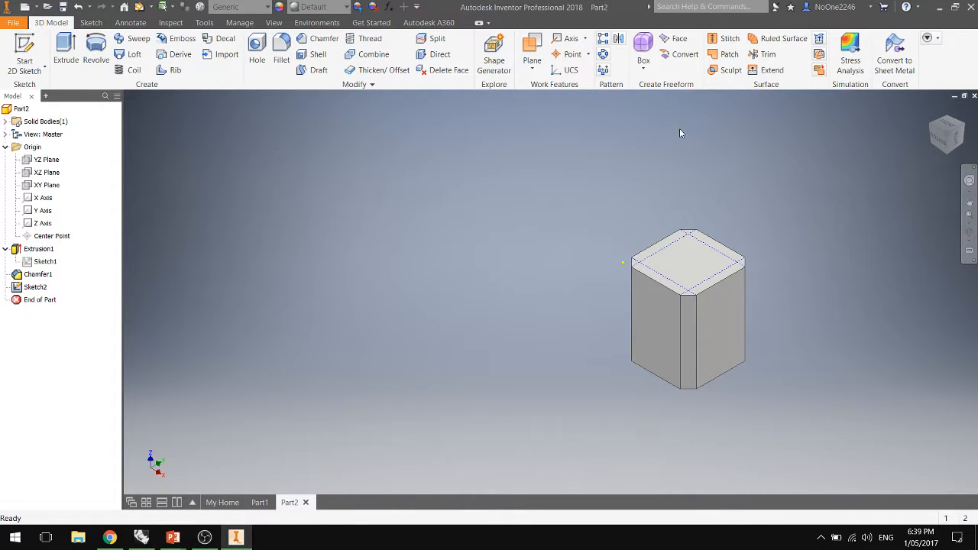
{"action": "right_click", "coordinate": [37, 293]}
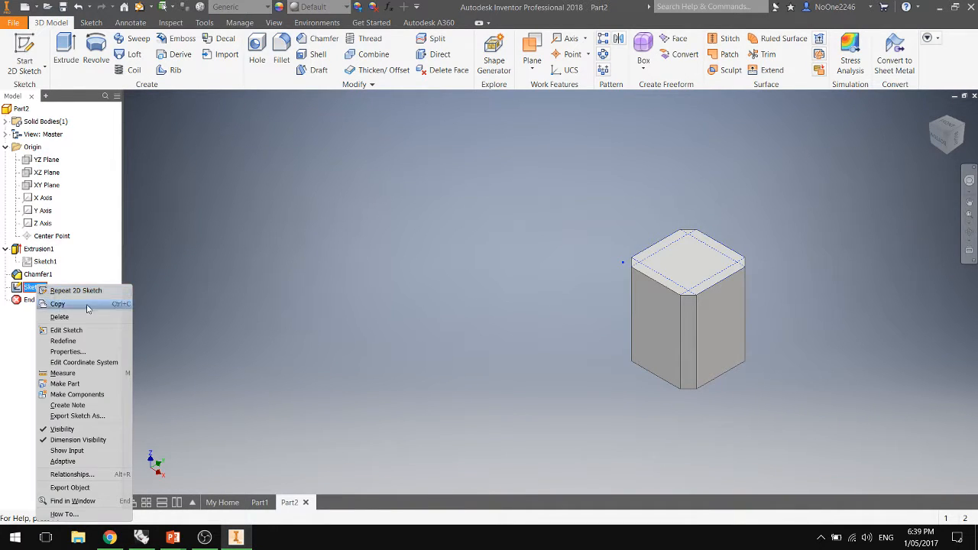
{"action": "left_click", "coordinate": [84, 330]}
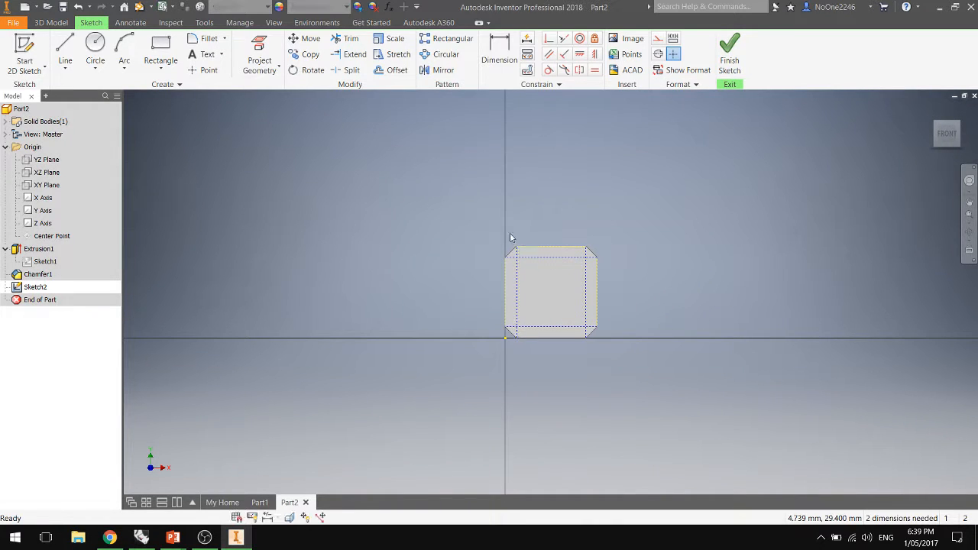
{"action": "left_click_drag", "start_coordinate": [388, 184], "coordinate": [759, 408]}
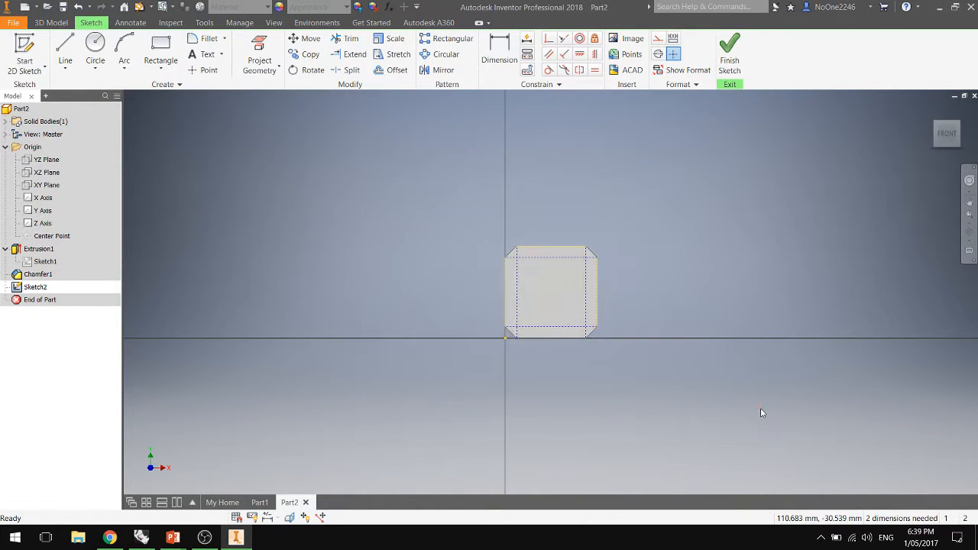
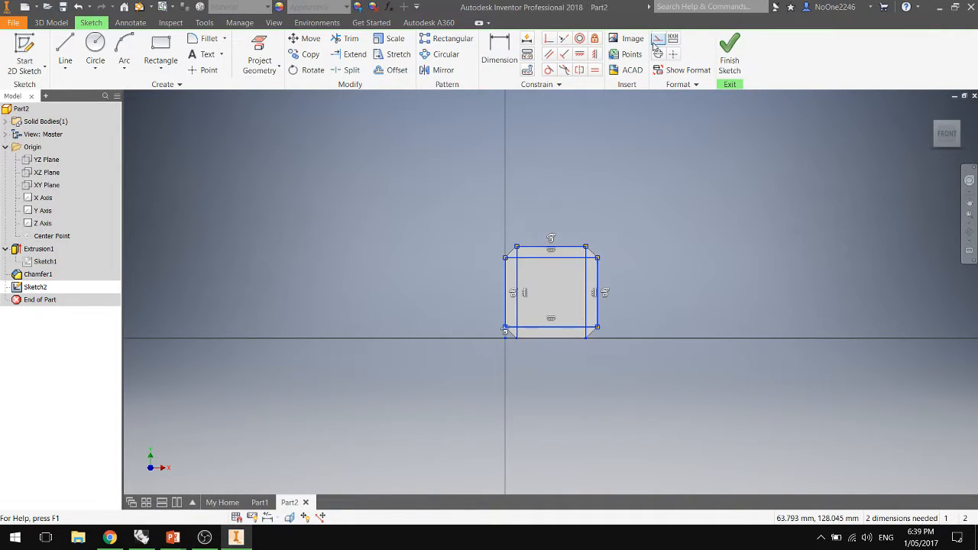
{"action": "left_click", "coordinate": [409, 222]}
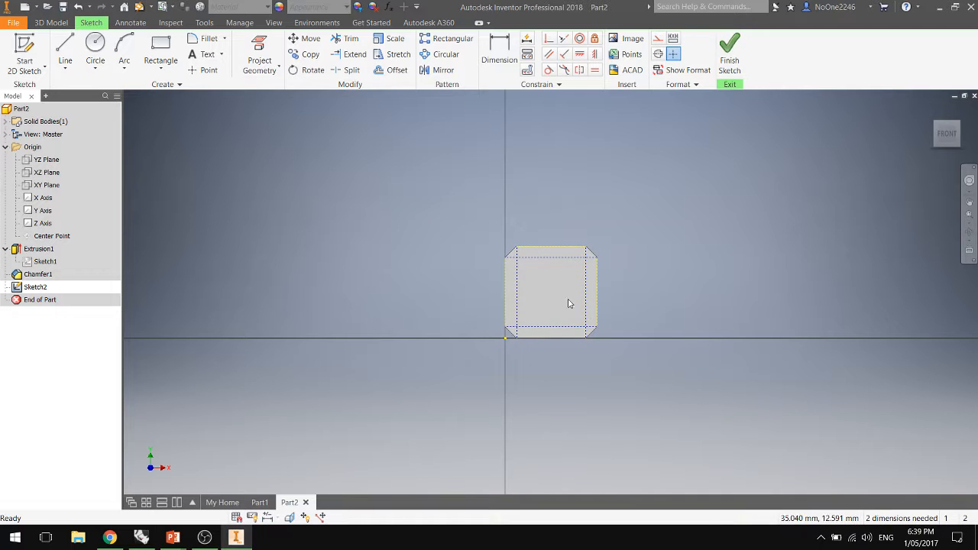
Draw four freehand circles in Sketch2, one centred on each intersection of the construction guide lines.
{"action": "left_click", "coordinate": [95, 49]}
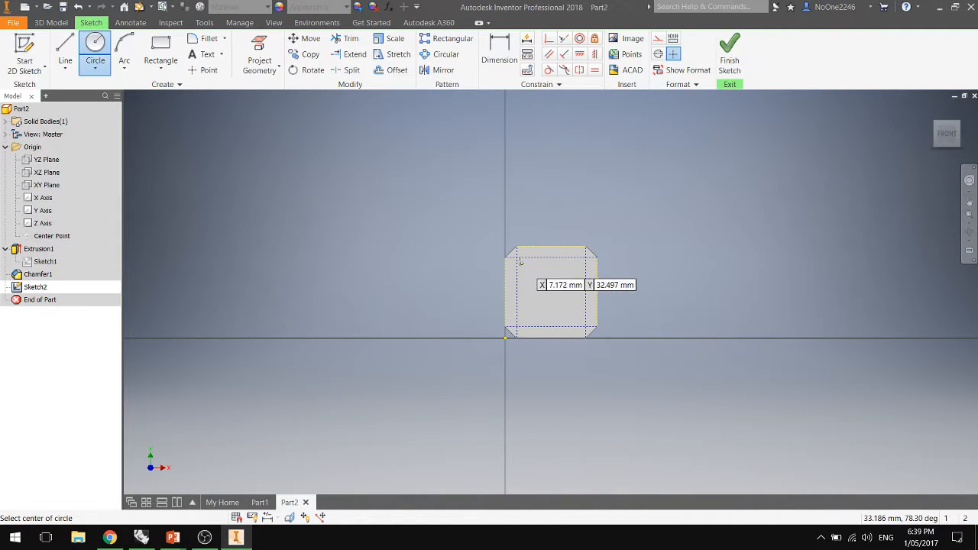
{"action": "left_click", "coordinate": [517, 256]}
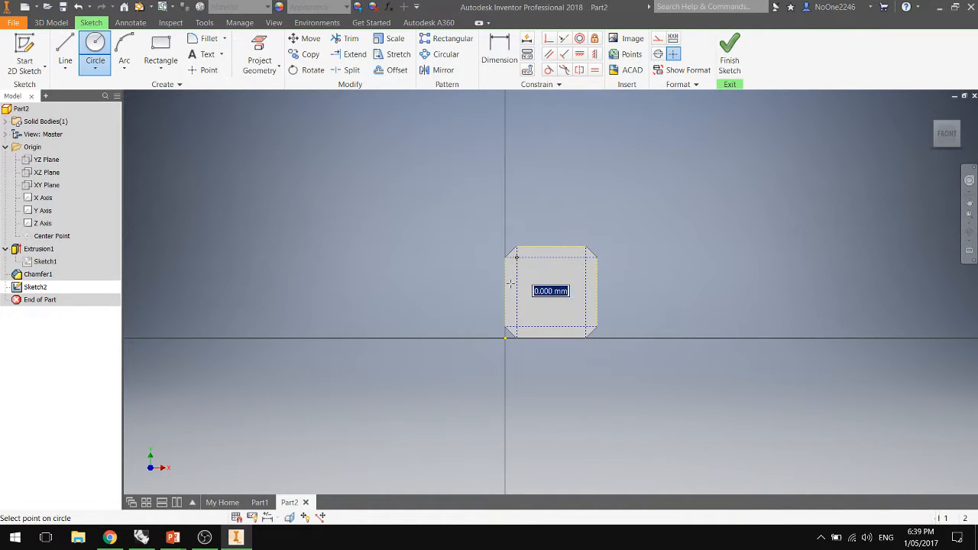
{"action": "left_click", "coordinate": [481, 272]}
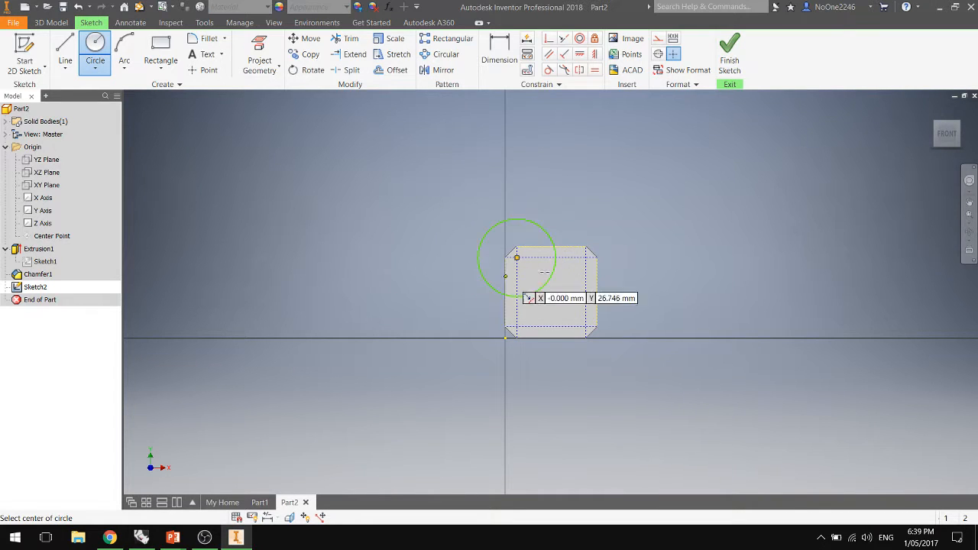
{"action": "left_click", "coordinate": [585, 258]}
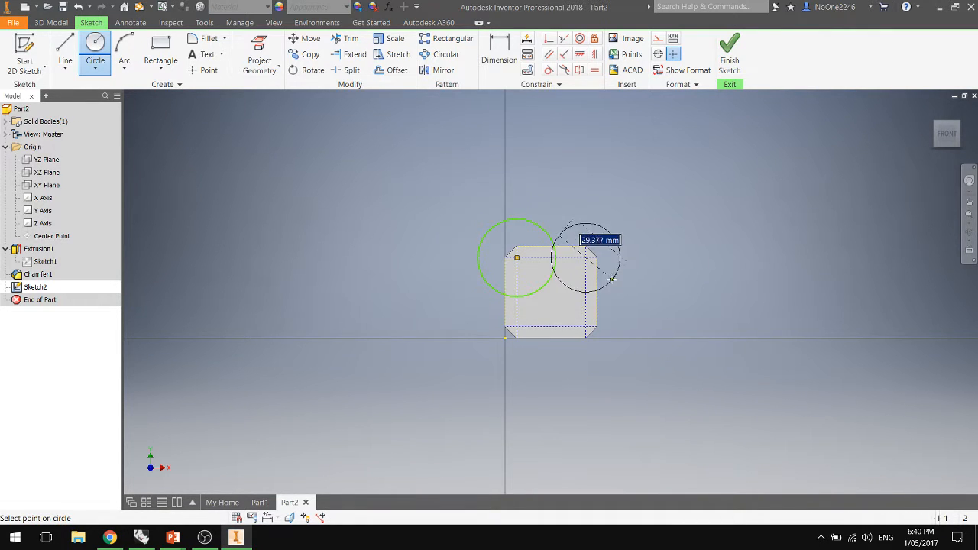
{"action": "left_click", "coordinate": [607, 279]}
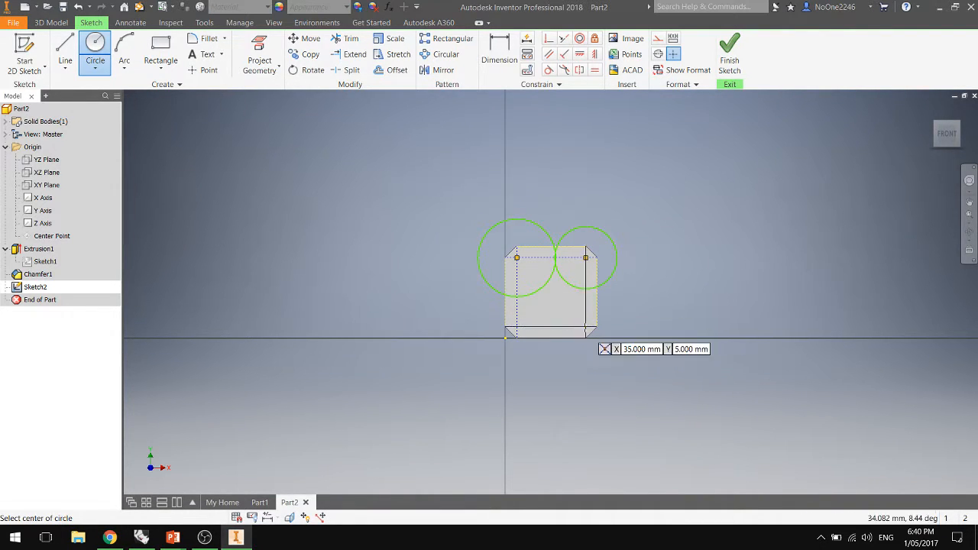
{"action": "left_click", "coordinate": [585, 327]}
{"action": "left_click", "coordinate": [603, 355]}
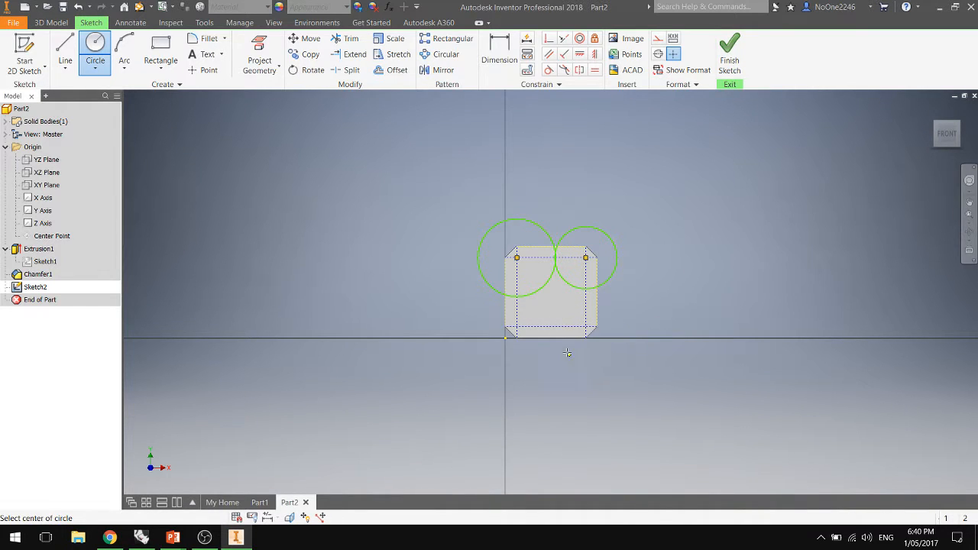
{"action": "left_click", "coordinate": [517, 327]}
{"action": "left_click", "coordinate": [524, 353]}
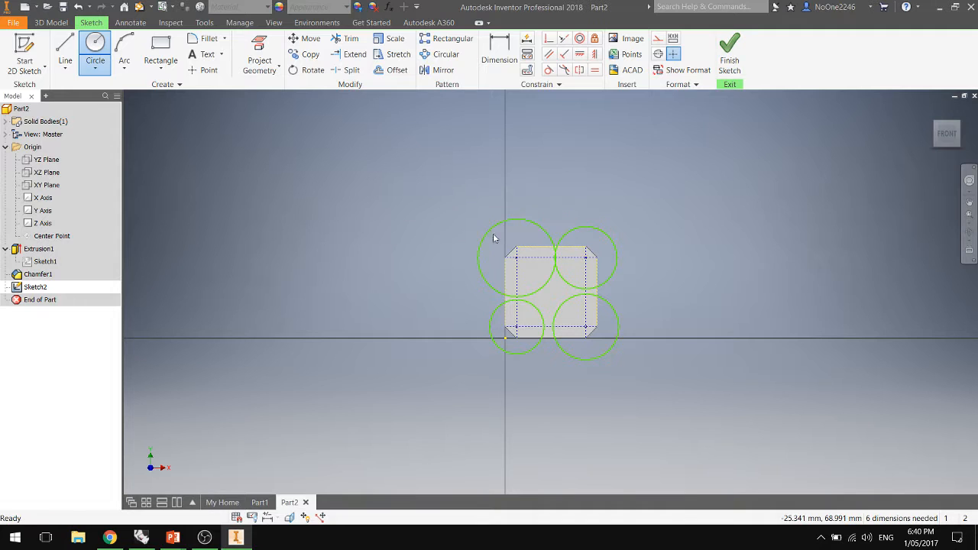
{"action": "key", "text": "Escape"}
Apply an Equal constraint to all four corner circles.
{"action": "left_click", "coordinate": [482, 242]}
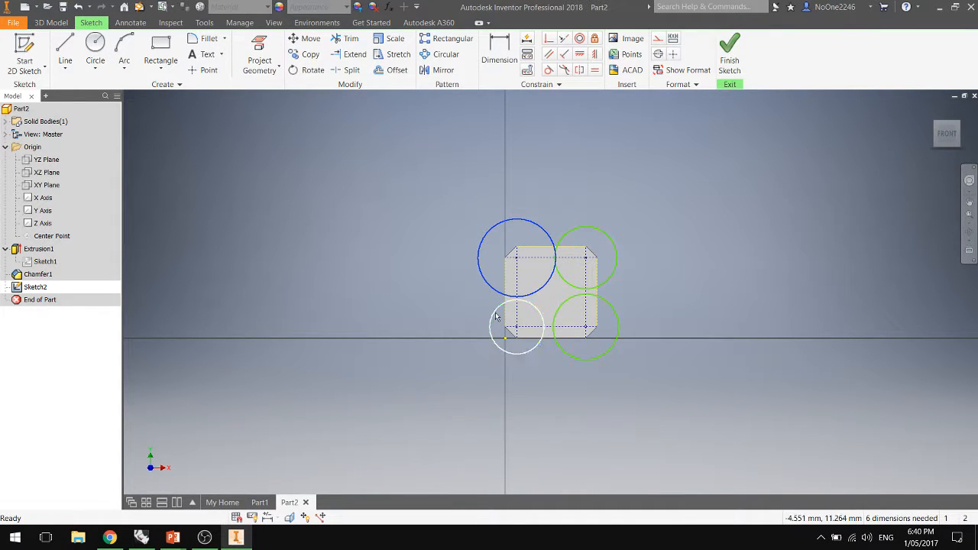
{"action": "left_click", "coordinate": [498, 314], "text": "ctrl"}
{"action": "left_click", "coordinate": [587, 287], "text": "ctrl"}
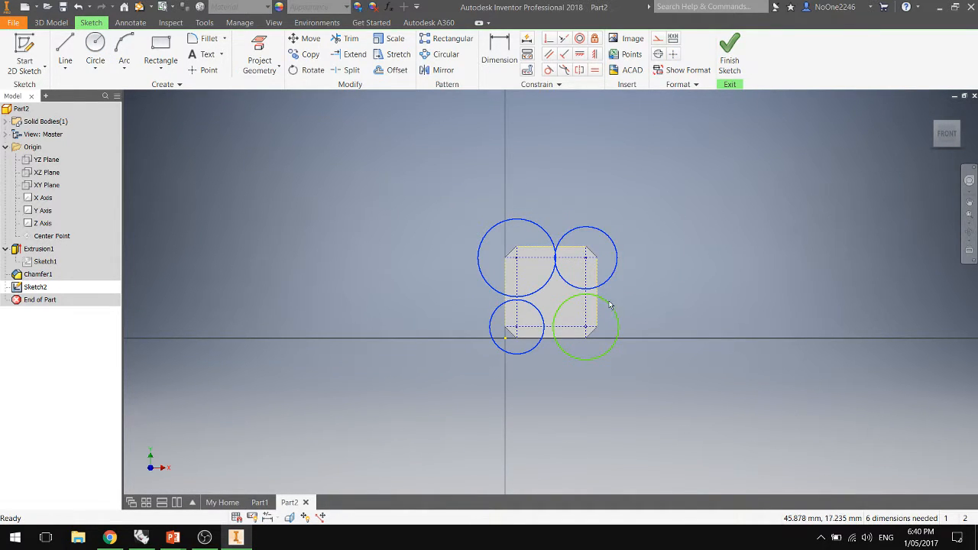
{"action": "left_click", "coordinate": [609, 305], "text": "ctrl"}
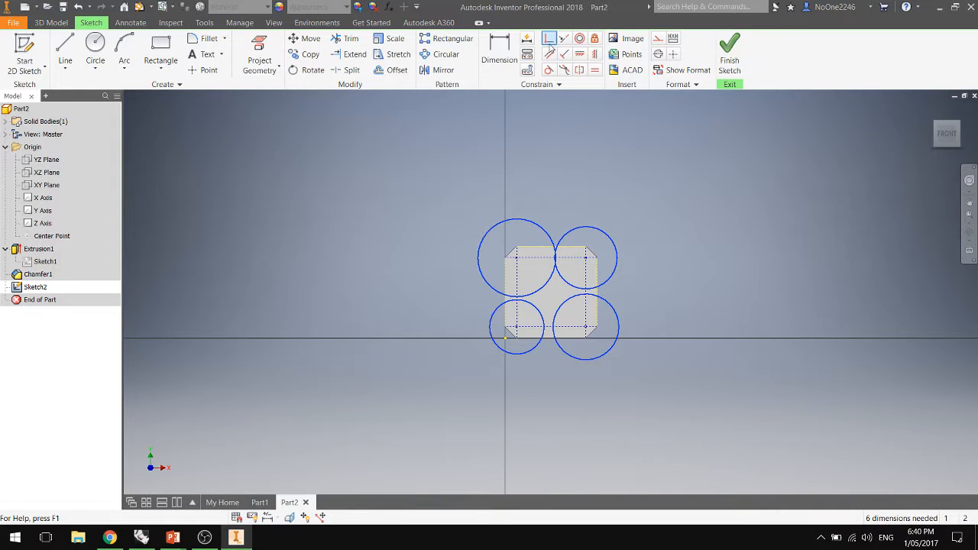
{"action": "left_click", "coordinate": [596, 70]}
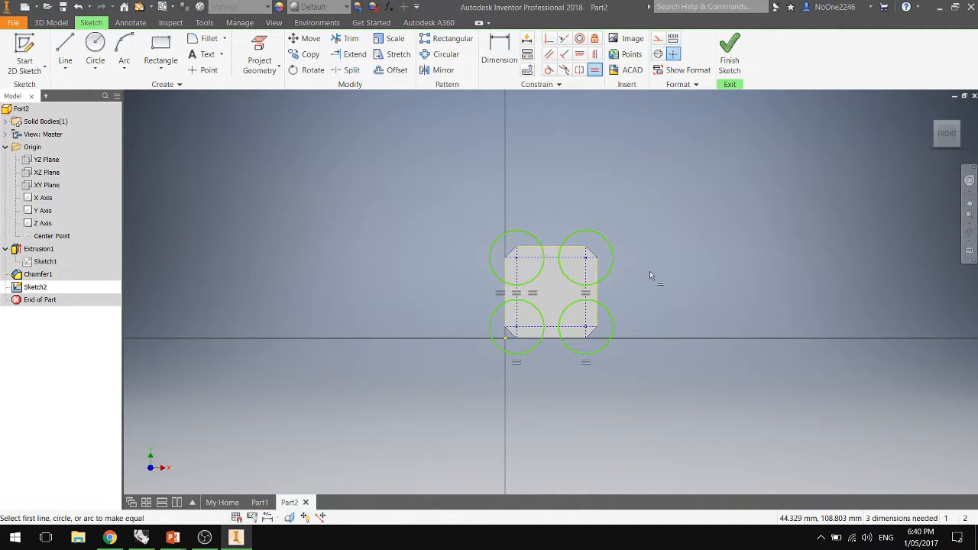
Dimension the upper-right corner circle's diameter as 3 mm.
{"action": "left_click", "coordinate": [498, 53]}
{"action": "left_click", "coordinate": [600, 236]}
{"action": "left_click", "coordinate": [625, 215]}
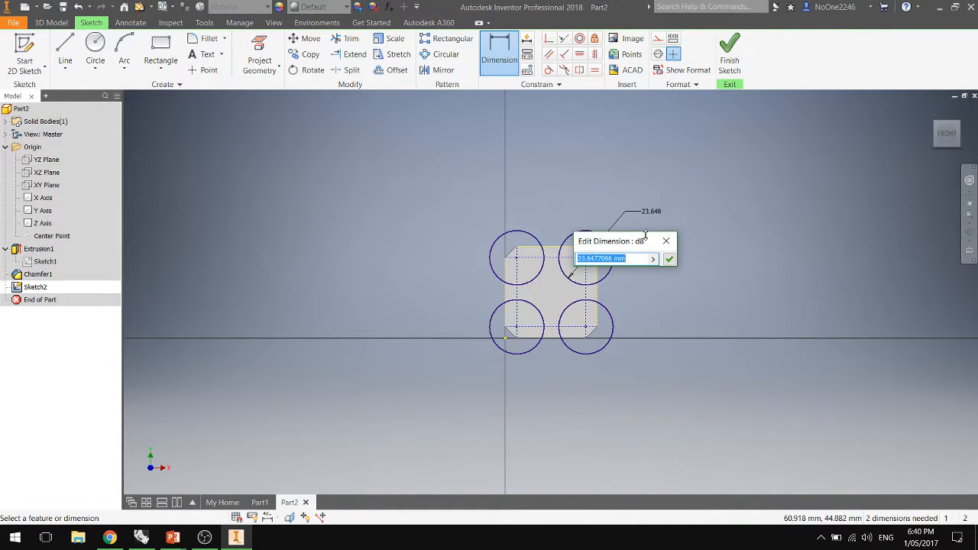
{"action": "type", "text": "3"}
{"action": "left_click", "coordinate": [668, 259]}
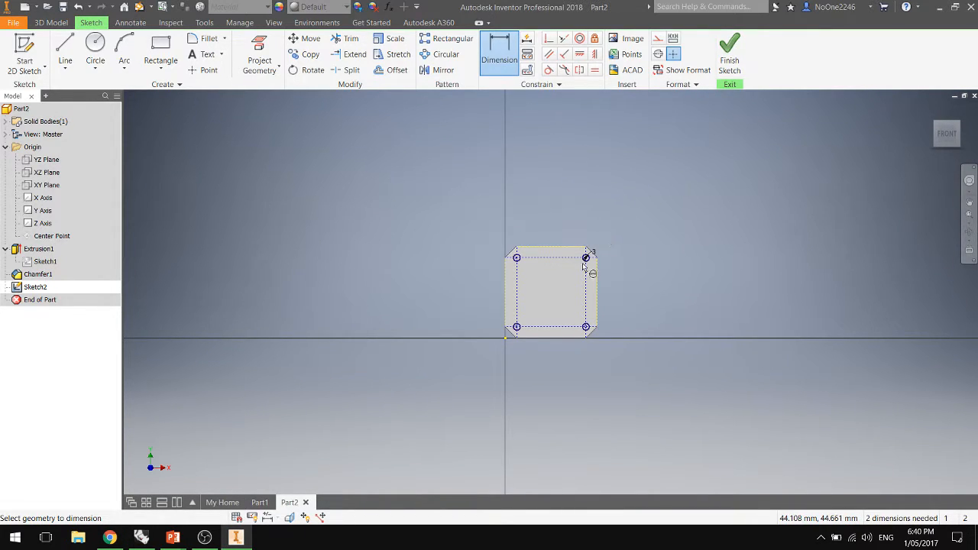
Examine the size and placement of the four corner circles at the guide line intersections.
{"action": "scroll", "coordinate": [600, 262], "scroll_direction": "up", "scroll_amount": 3}
{"action": "scroll", "coordinate": [588, 257], "scroll_direction": "down", "scroll_amount": 8}
{"action": "scroll", "coordinate": [676, 247], "scroll_direction": "up", "scroll_amount": 5}
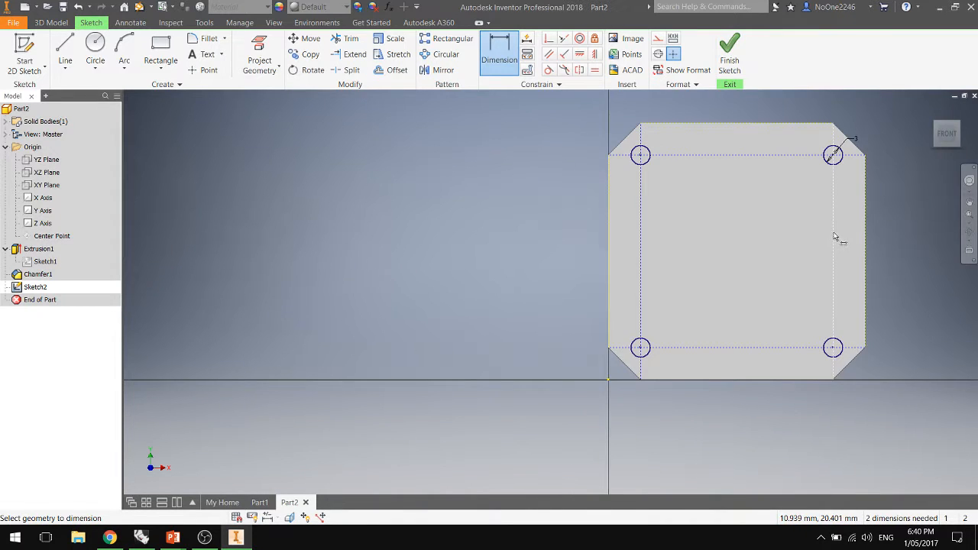
{"action": "scroll", "coordinate": [897, 197], "scroll_direction": "down", "scroll_amount": 1}
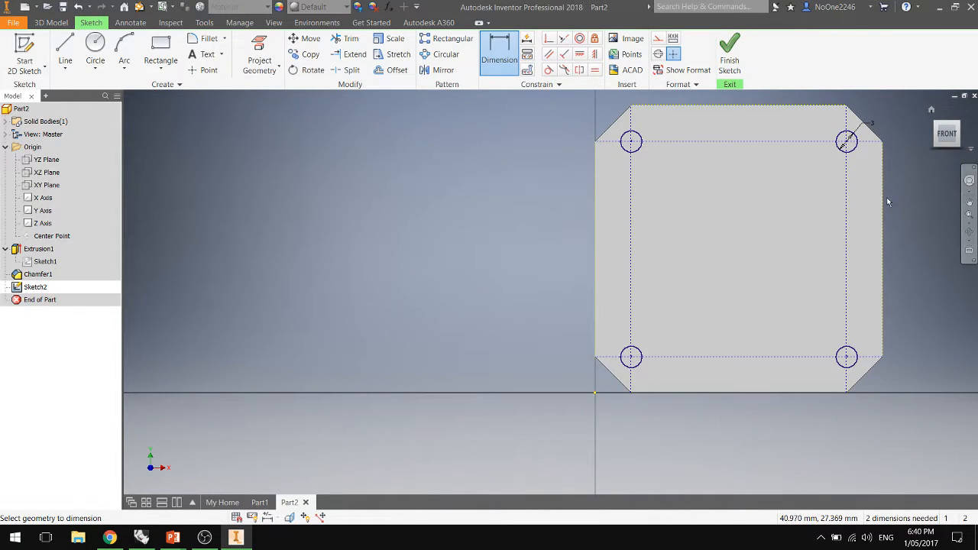
{"action": "scroll", "coordinate": [894, 193], "scroll_direction": "up", "scroll_amount": 4}
{"action": "scroll", "coordinate": [545, 172], "scroll_direction": "up", "scroll_amount": 5}
{"action": "scroll", "coordinate": [607, 148], "scroll_direction": "down", "scroll_amount": 6}
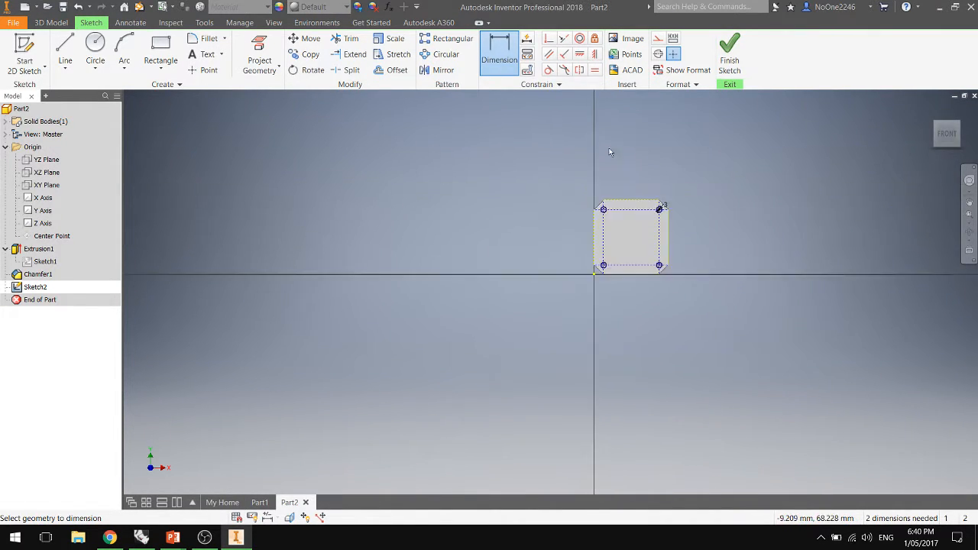
{"action": "scroll", "coordinate": [640, 360], "scroll_direction": "up", "scroll_amount": 2}
{"action": "scroll", "coordinate": [646, 358], "scroll_direction": "down", "scroll_amount": 1}
{"action": "scroll", "coordinate": [646, 356], "scroll_direction": "up", "scroll_amount": 1}
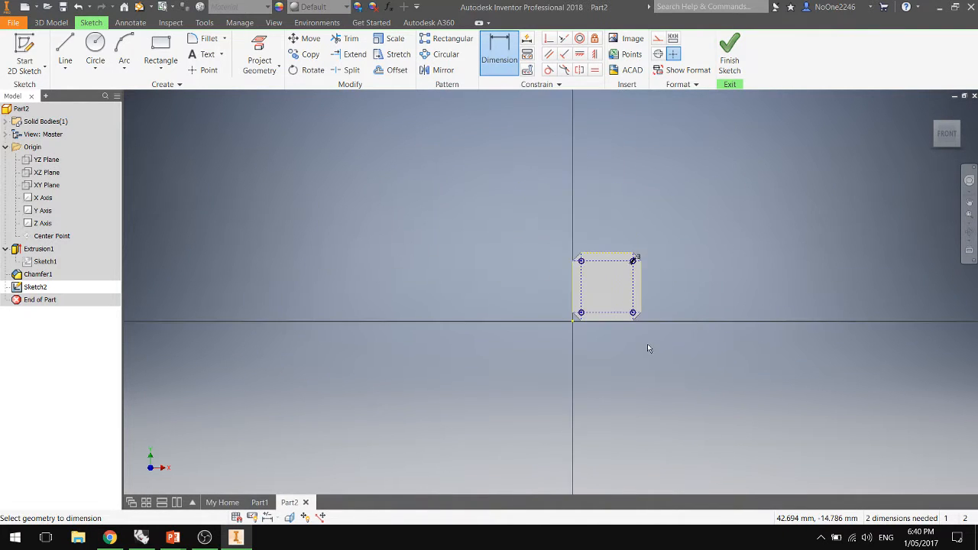
{"action": "scroll", "coordinate": [649, 346], "scroll_direction": "down", "scroll_amount": 2}
{"action": "scroll", "coordinate": [544, 186], "scroll_direction": "down", "scroll_amount": 2}
{"action": "scroll", "coordinate": [664, 307], "scroll_direction": "up", "scroll_amount": 2}
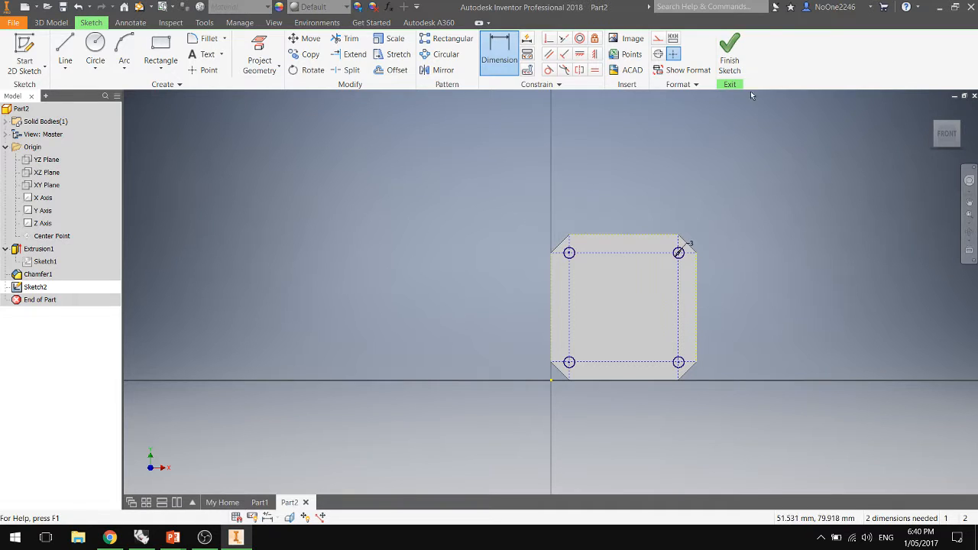
Finish Sketch2 and start an Extrude with the Cut operation.
{"action": "key", "text": "F6"}
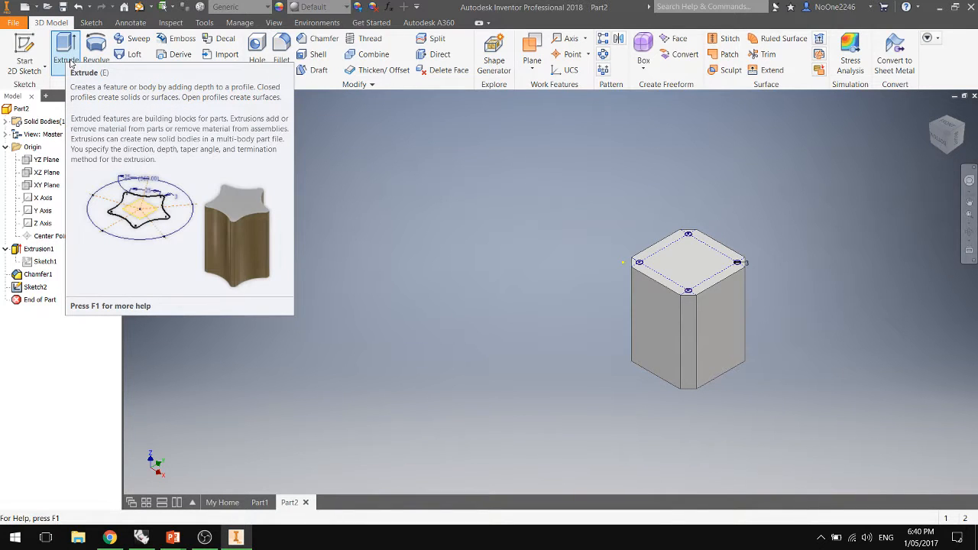
{"action": "left_click", "coordinate": [69, 50]}
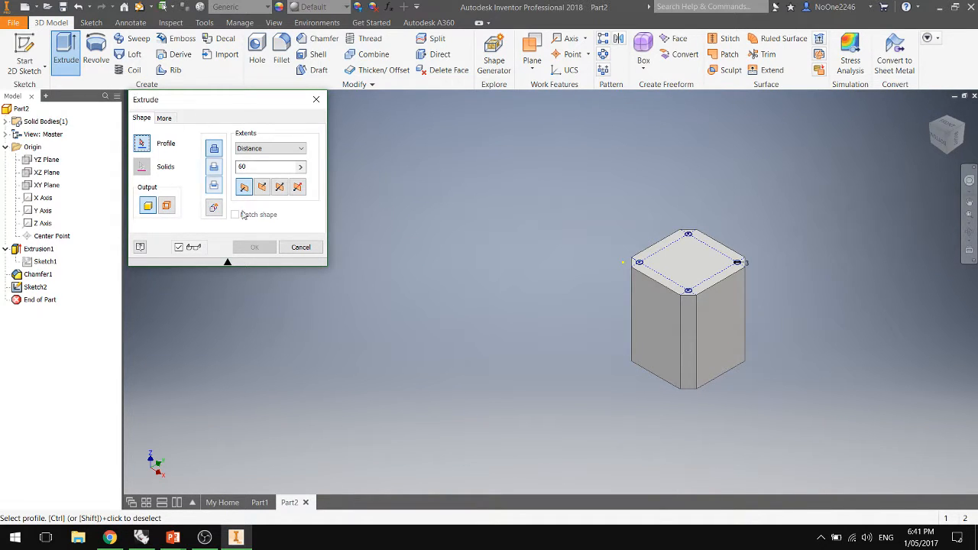
{"action": "left_click", "coordinate": [214, 169]}
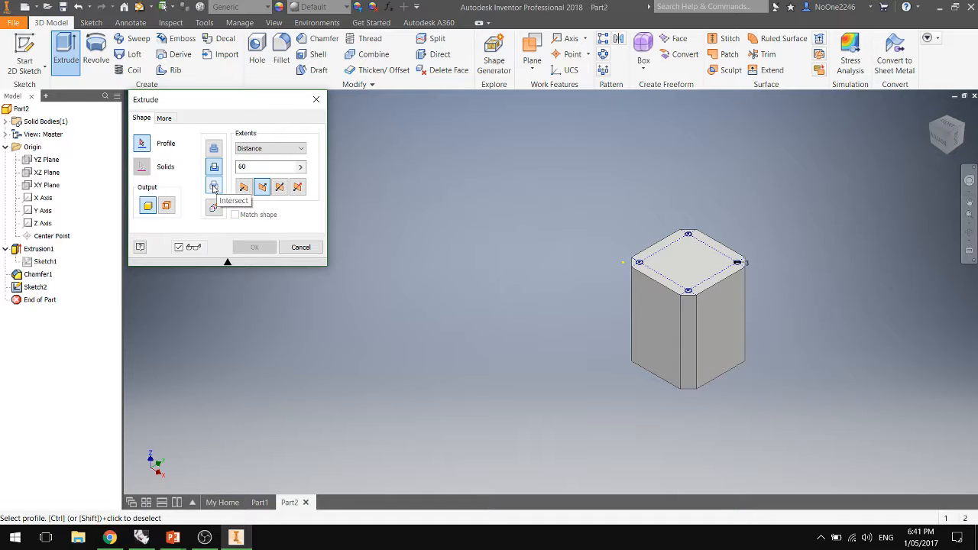
{"action": "left_click", "coordinate": [214, 148]}
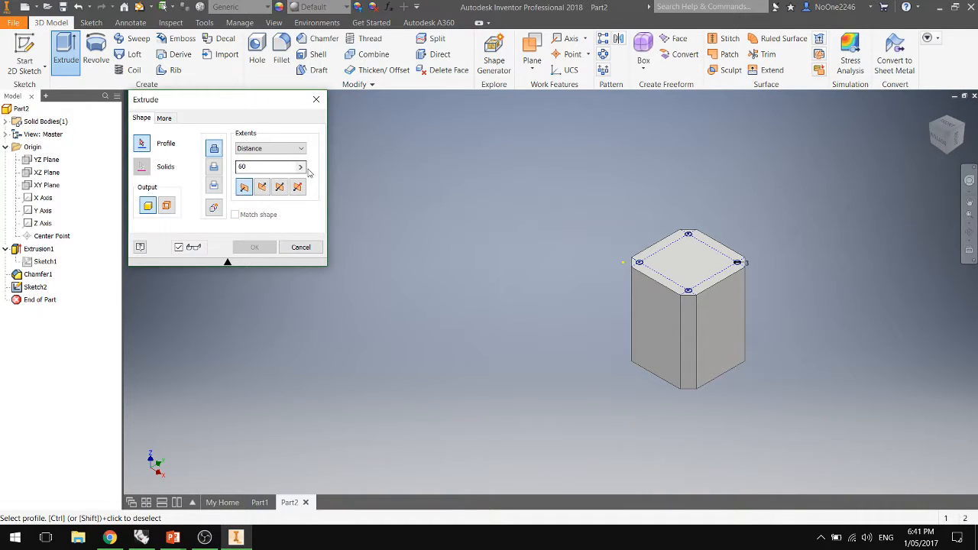
{"action": "left_click", "coordinate": [214, 168]}
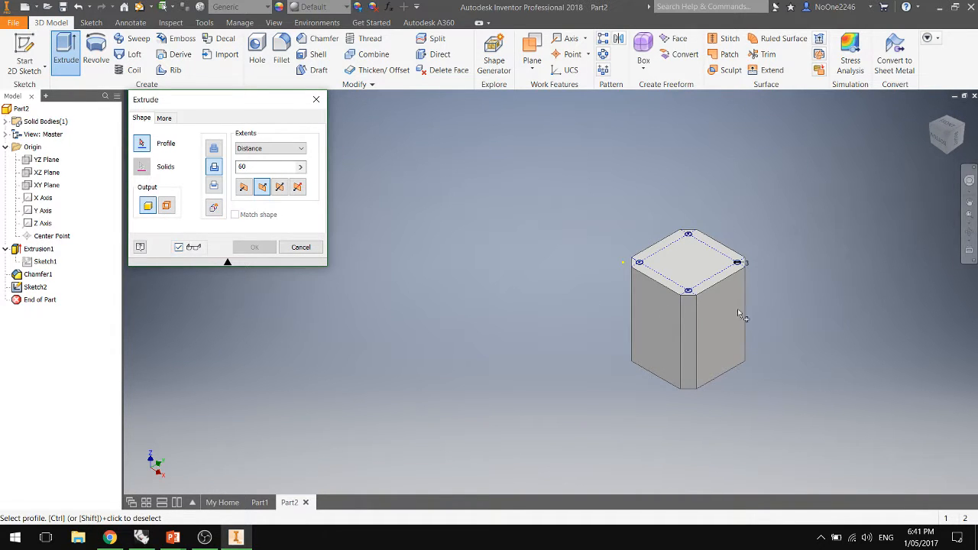
Select the four corner circles on the block's end face as the extrusion profiles.
{"action": "scroll", "coordinate": [749, 292], "scroll_direction": "down", "scroll_amount": 8}
{"action": "scroll", "coordinate": [542, 219], "scroll_direction": "up", "scroll_amount": 8}
{"action": "scroll", "coordinate": [430, 153], "scroll_direction": "down", "scroll_amount": 2}
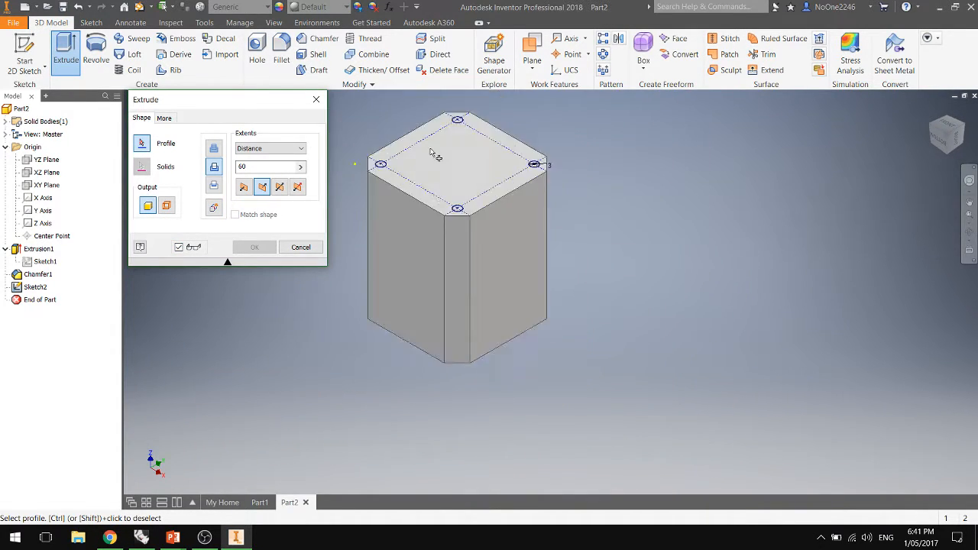
{"action": "scroll", "coordinate": [435, 155], "scroll_direction": "down", "scroll_amount": 3}
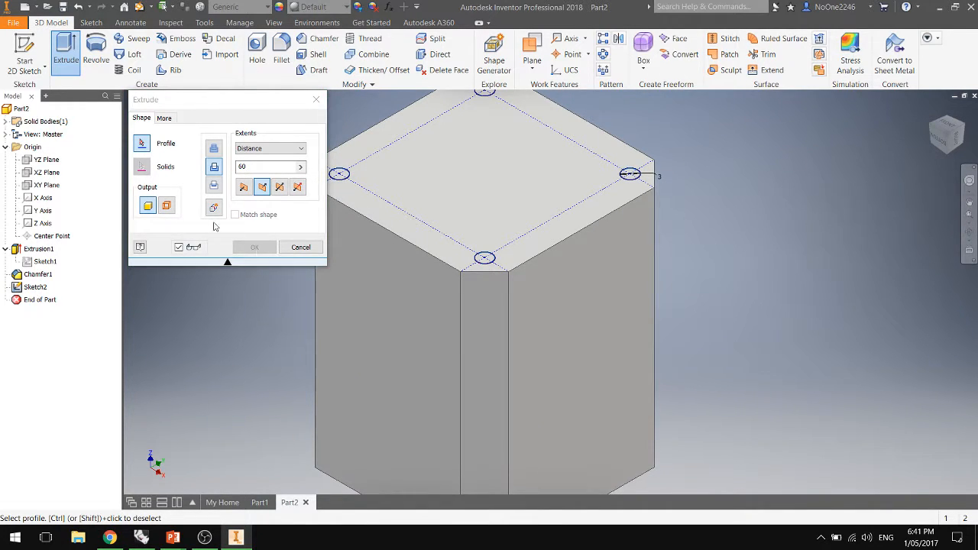
{"action": "left_click", "coordinate": [497, 267]}
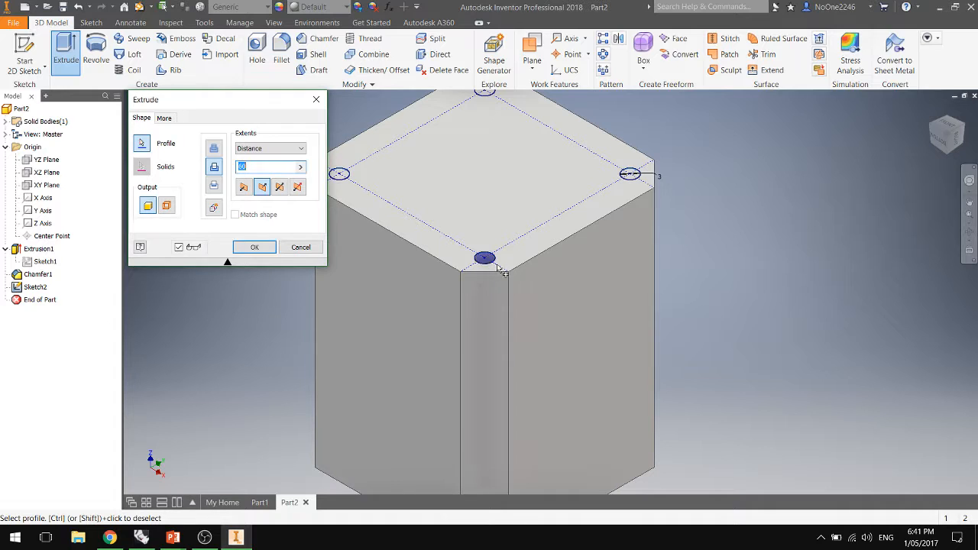
{"action": "left_click", "coordinate": [629, 176]}
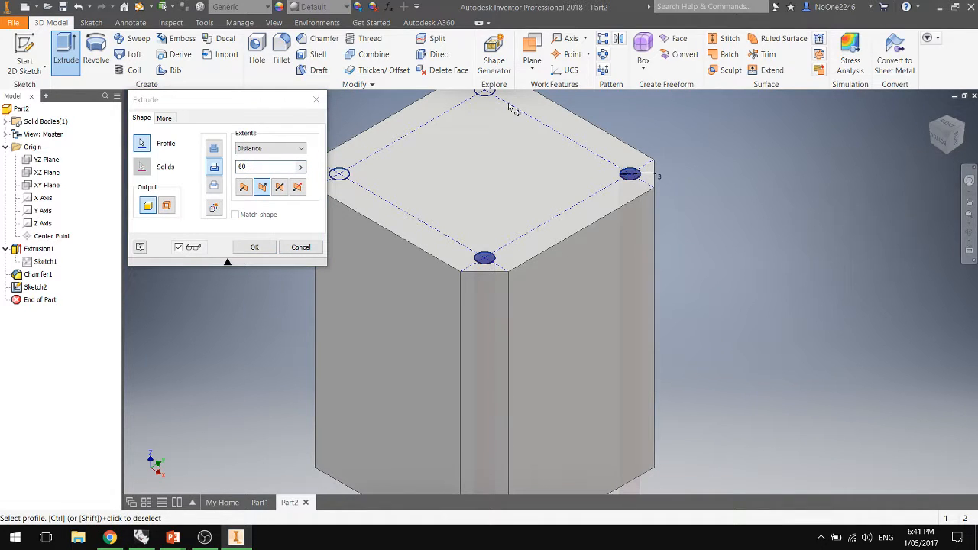
{"action": "left_click", "coordinate": [341, 177]}
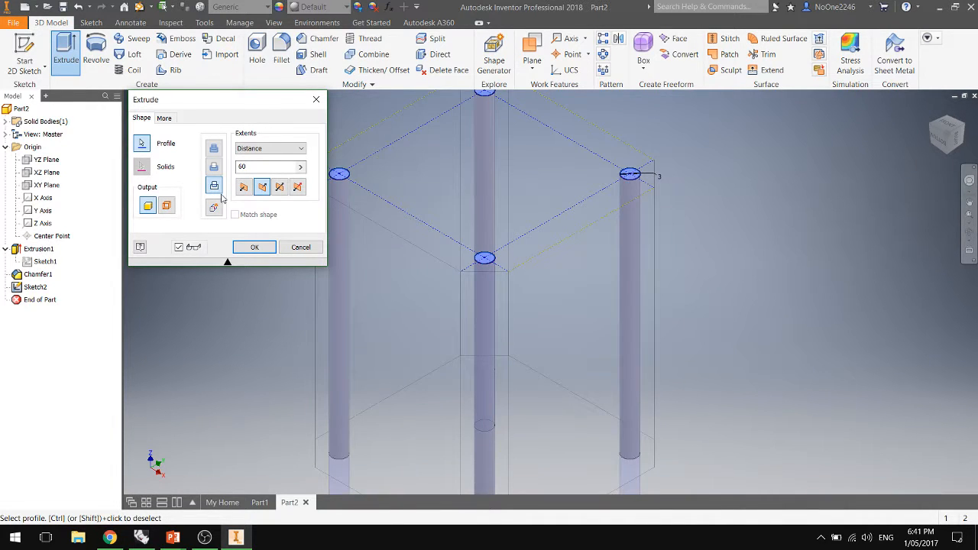
Preview the four circles as a 60 mm Join extrusion and return the operation to Cut.
{"action": "left_click", "coordinate": [215, 149]}
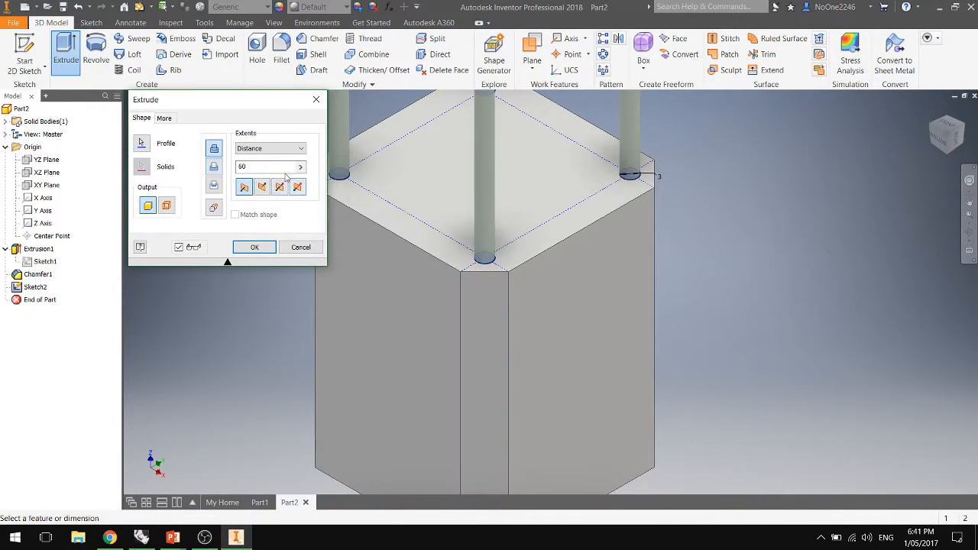
{"action": "scroll", "coordinate": [508, 290], "scroll_direction": "down", "scroll_amount": 5}
{"action": "scroll", "coordinate": [509, 289], "scroll_direction": "up", "scroll_amount": 5}
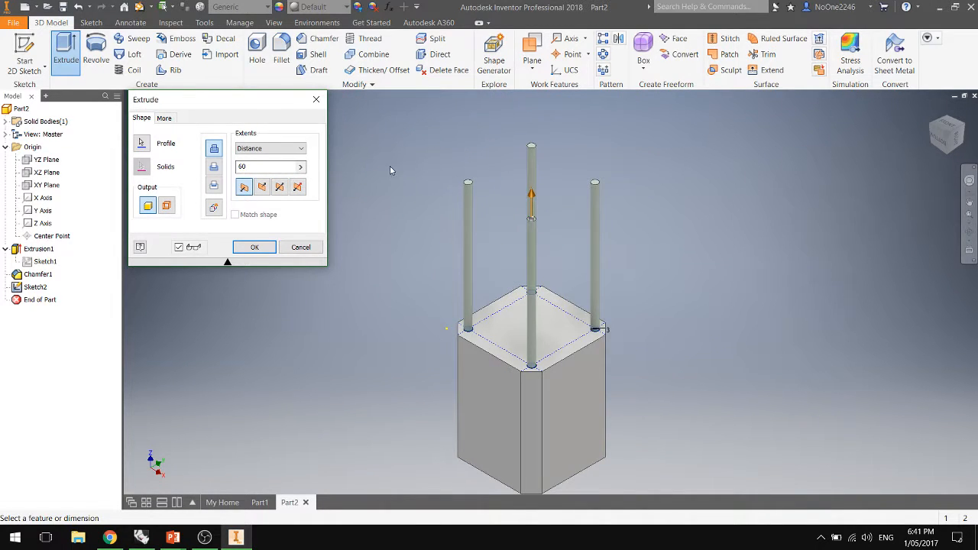
{"action": "left_click", "coordinate": [214, 167]}
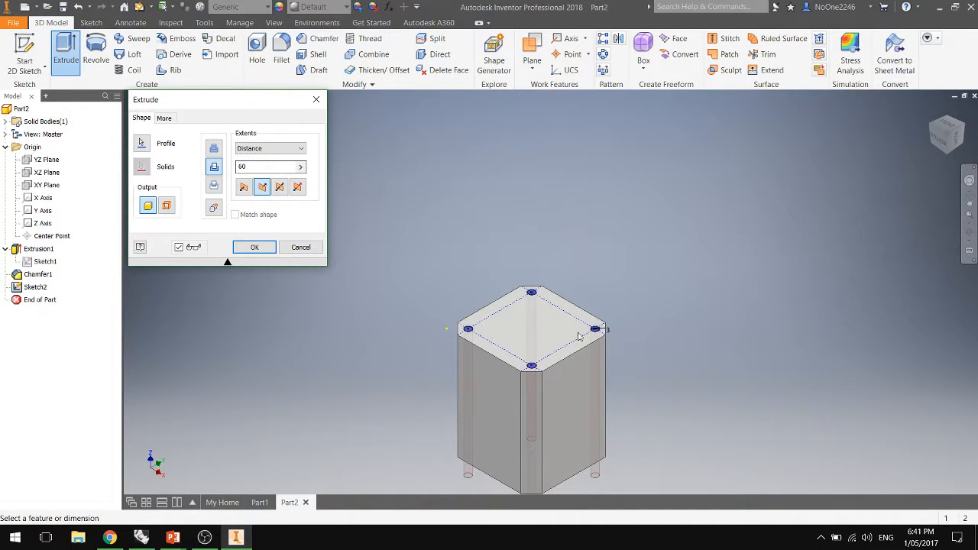
Examine the four selected circle profiles and their guide lines in a straight-on view of the sketched face.
{"action": "scroll", "coordinate": [580, 336], "scroll_direction": "down", "scroll_amount": 2}
{"action": "scroll", "coordinate": [573, 359], "scroll_direction": "up", "scroll_amount": 5}
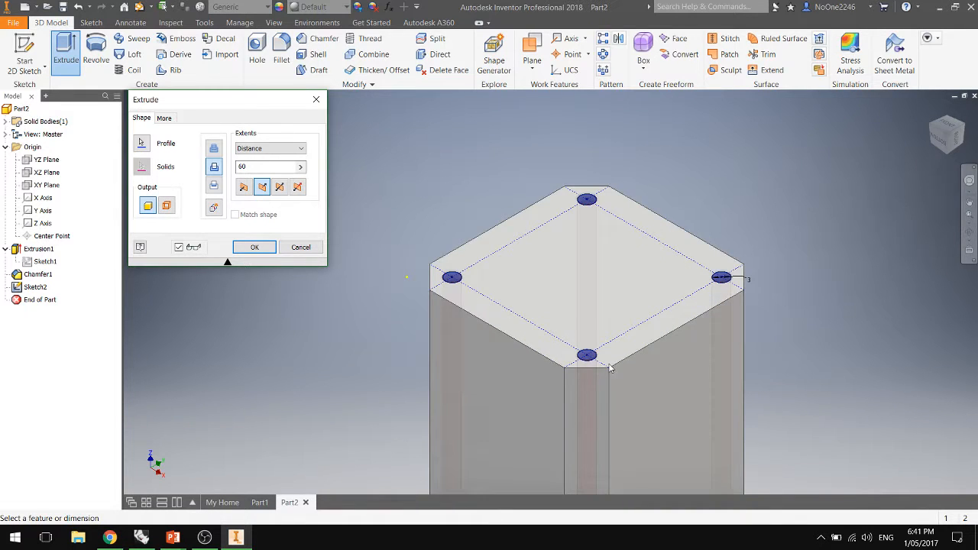
{"action": "scroll", "coordinate": [862, 163], "scroll_direction": "down", "scroll_amount": 4}
{"action": "scroll", "coordinate": [862, 163], "scroll_direction": "up", "scroll_amount": 5}
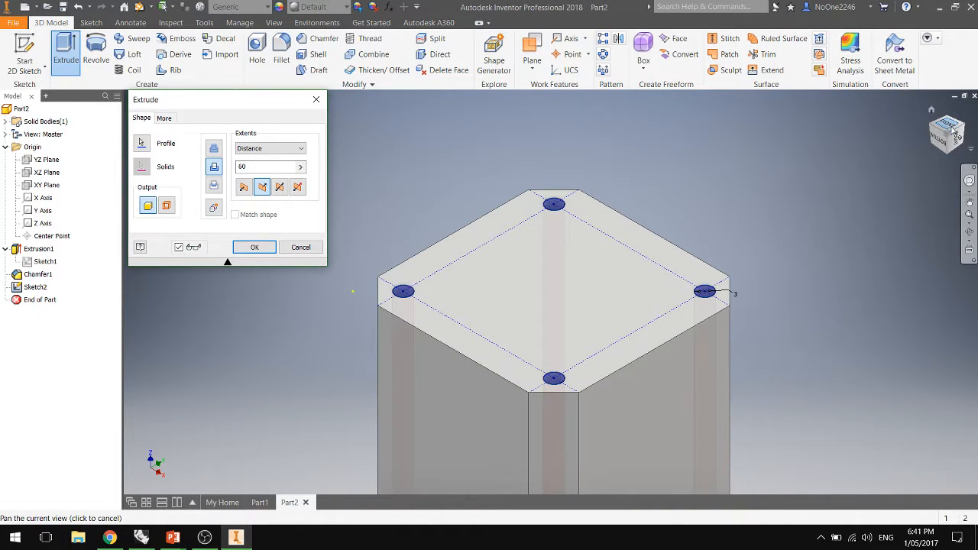
{"action": "left_click", "coordinate": [953, 134]}
{"action": "scroll", "coordinate": [565, 304], "scroll_direction": "up", "scroll_amount": 4}
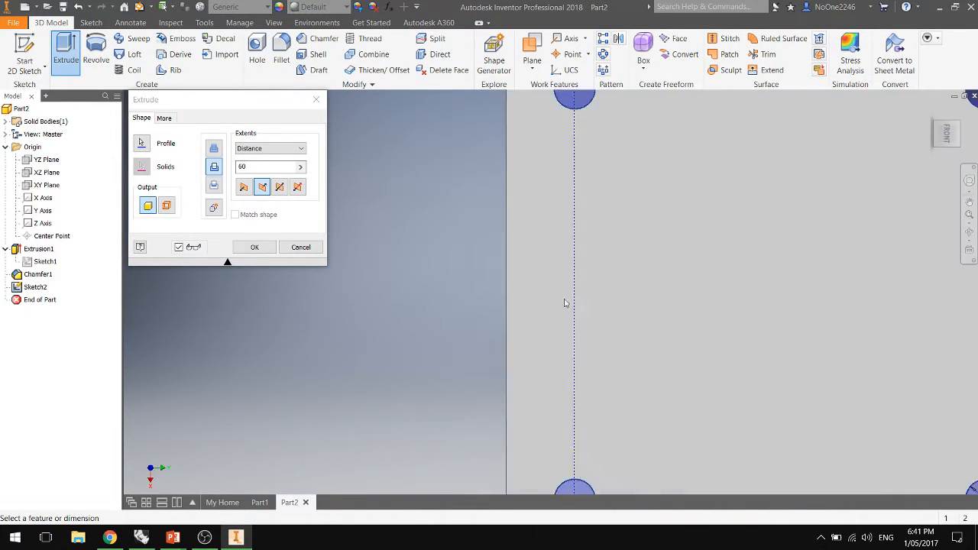
{"action": "scroll", "coordinate": [565, 303], "scroll_direction": "down", "scroll_amount": 4}
{"action": "scroll", "coordinate": [594, 436], "scroll_direction": "up", "scroll_amount": 5}
{"action": "scroll", "coordinate": [607, 451], "scroll_direction": "down", "scroll_amount": 2}
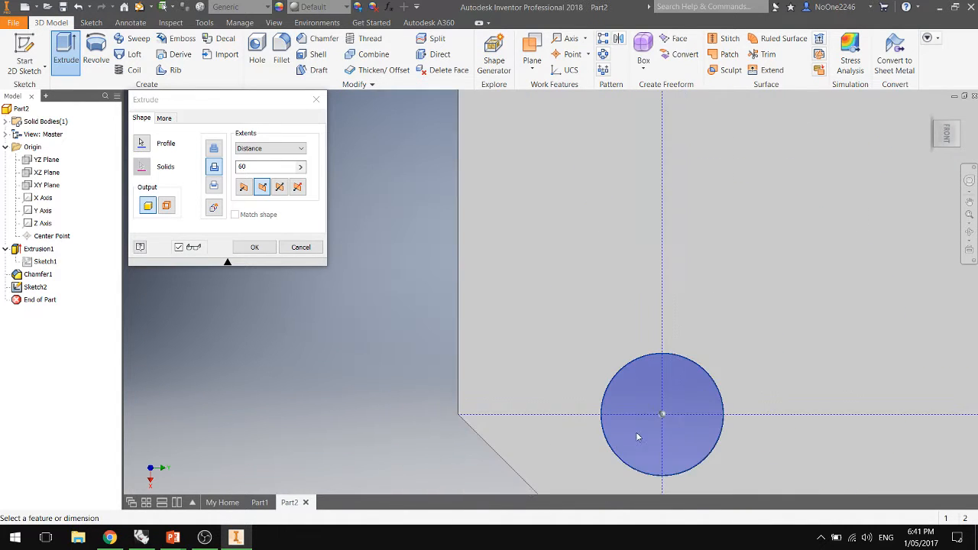
{"action": "scroll", "coordinate": [638, 437], "scroll_direction": "down", "scroll_amount": 5}
{"action": "scroll", "coordinate": [664, 332], "scroll_direction": "up", "scroll_amount": 5}
{"action": "scroll", "coordinate": [663, 326], "scroll_direction": "down", "scroll_amount": 6}
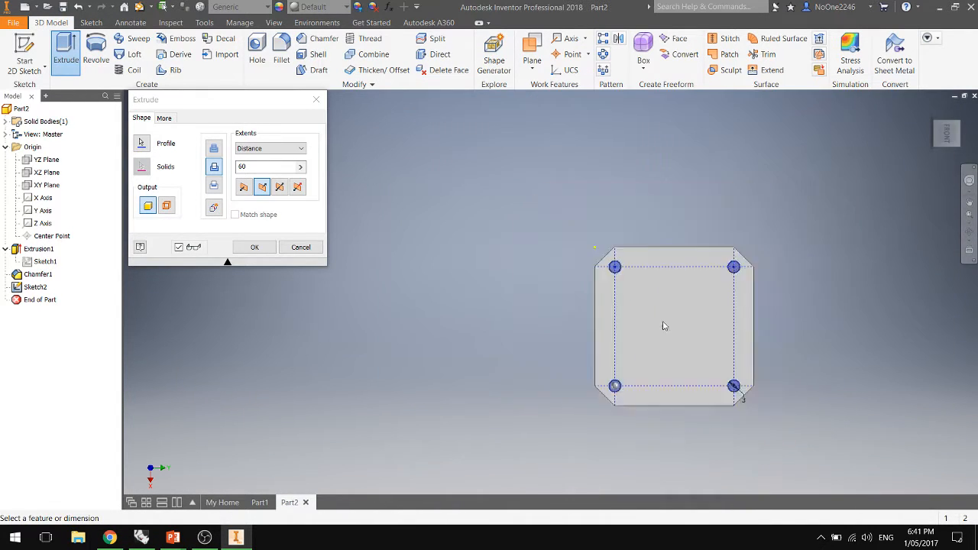
{"action": "scroll", "coordinate": [663, 326], "scroll_direction": "up", "scroll_amount": 3}
Try the Intersect operation on the four circle profiles and inspect its preview from the side and at an angle.
{"action": "left_click", "coordinate": [213, 185]}
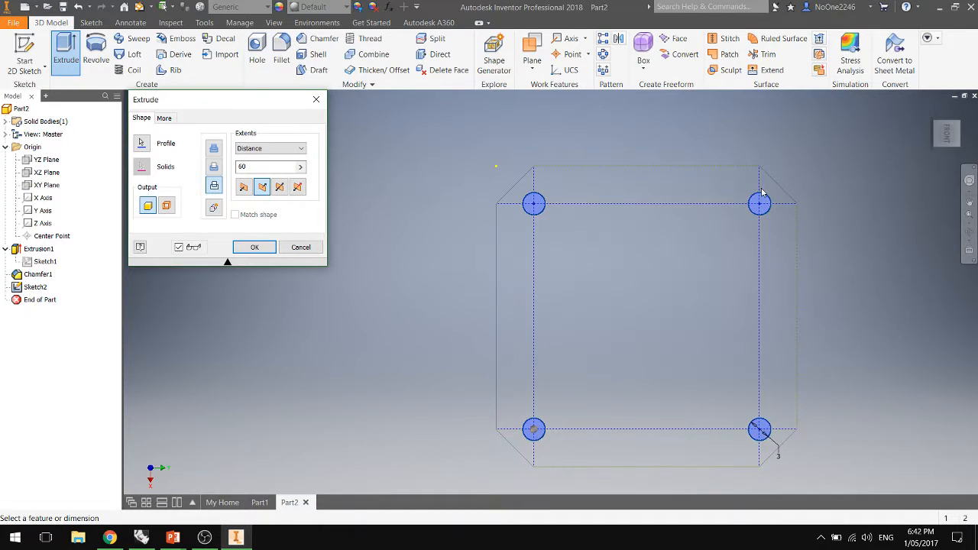
{"action": "left_click", "coordinate": [949, 151]}
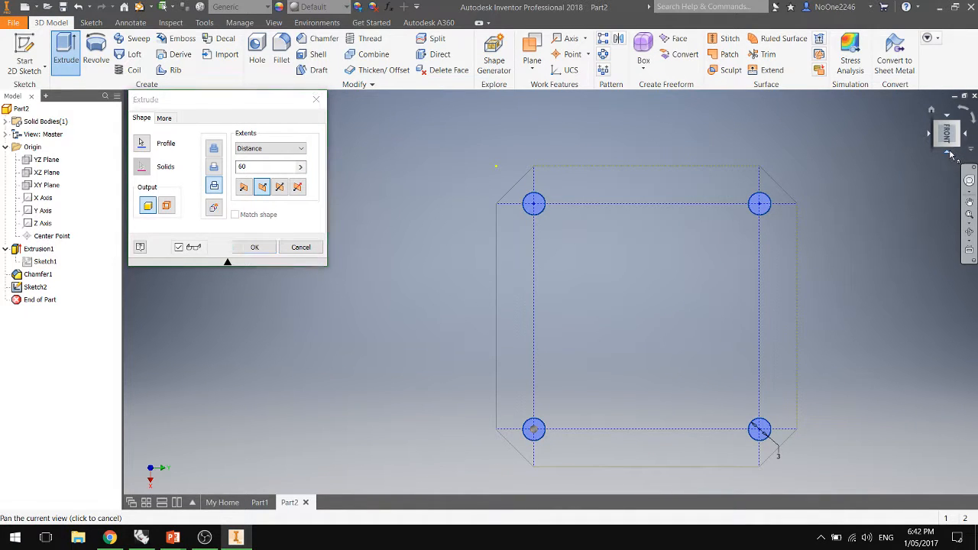
{"action": "left_click", "coordinate": [951, 155]}
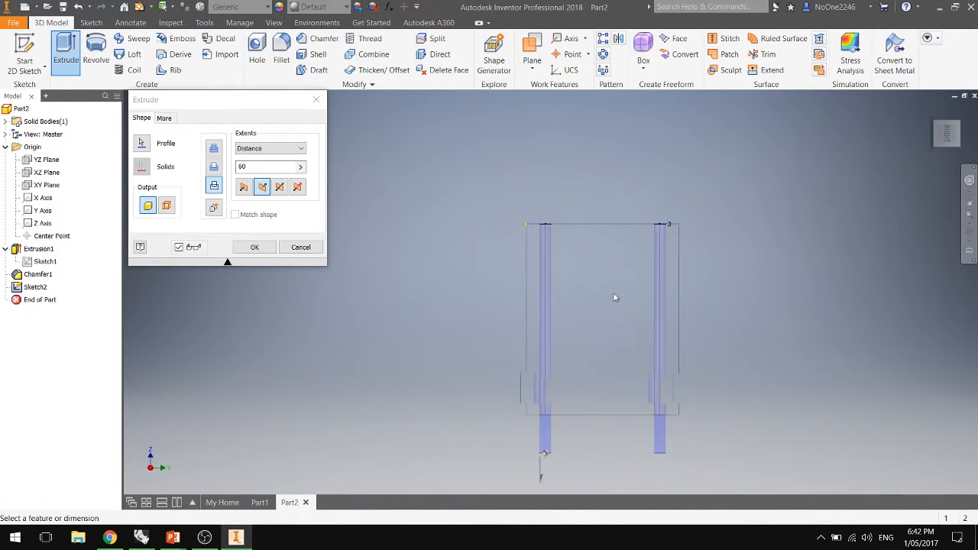
{"action": "scroll", "coordinate": [613, 290], "scroll_direction": "up", "scroll_amount": 6}
{"action": "scroll", "coordinate": [601, 288], "scroll_direction": "down", "scroll_amount": 9}
{"action": "scroll", "coordinate": [600, 289], "scroll_direction": "up", "scroll_amount": 4}
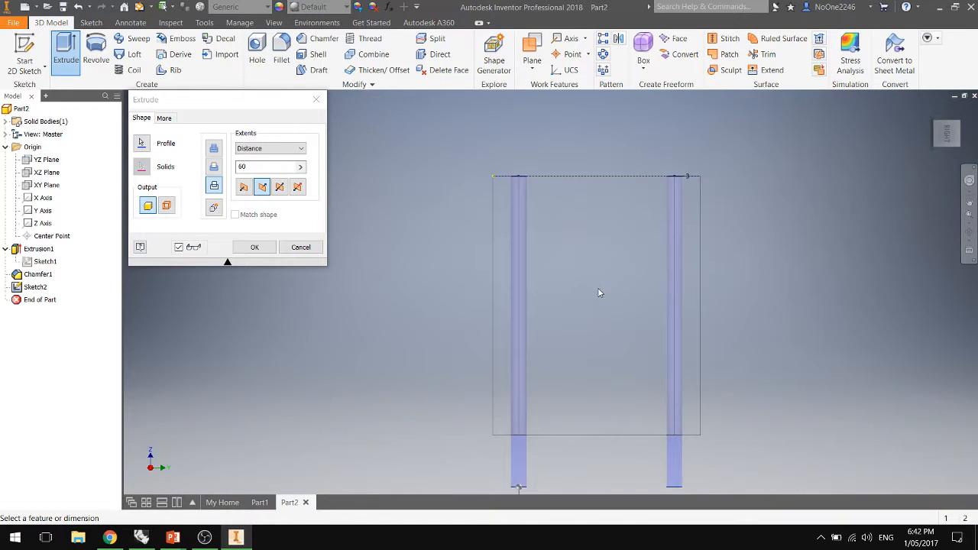
{"action": "mouse_move", "coordinate": [599, 293]}
{"action": "middle_mouse_down", "text": "shift"}
{"action": "mouse_move", "coordinate": [639, 329]}
{"action": "mouse_move", "coordinate": [626, 293]}
{"action": "mouse_move", "coordinate": [686, 309]}
{"action": "mouse_move", "coordinate": [674, 336]}
{"action": "middle_mouse_up", "text": "shift"}
{"action": "scroll", "coordinate": [675, 336], "scroll_direction": "up", "scroll_amount": 8}
{"action": "scroll", "coordinate": [708, 289], "scroll_direction": "up", "scroll_amount": 2}
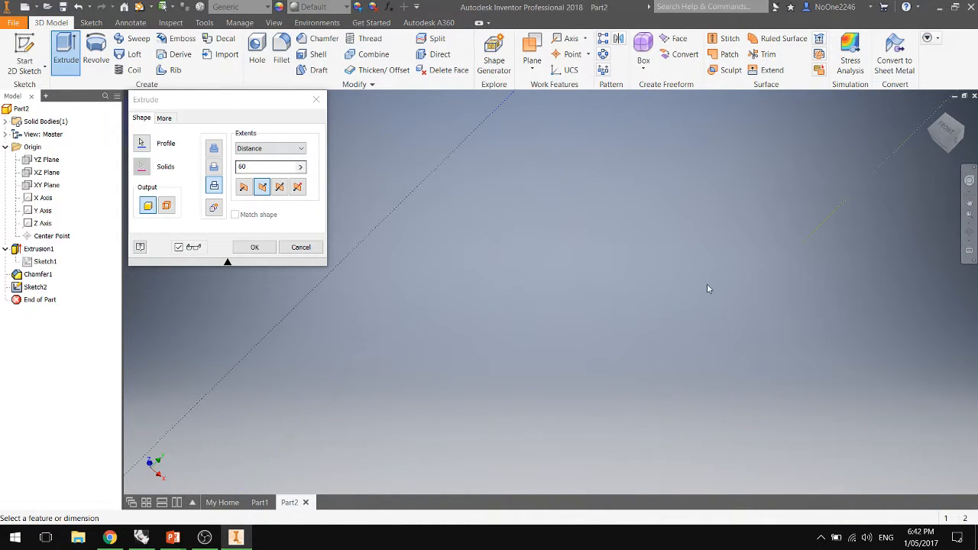
{"action": "scroll", "coordinate": [707, 289], "scroll_direction": "down", "scroll_amount": 8}
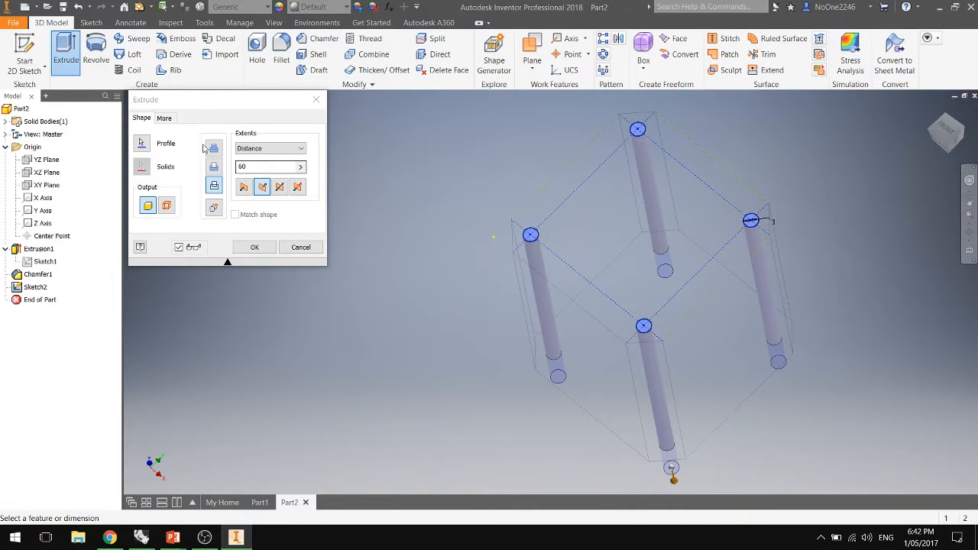
Cut the four corner circles 25 mm deep into the block.
{"action": "left_click", "coordinate": [213, 168]}
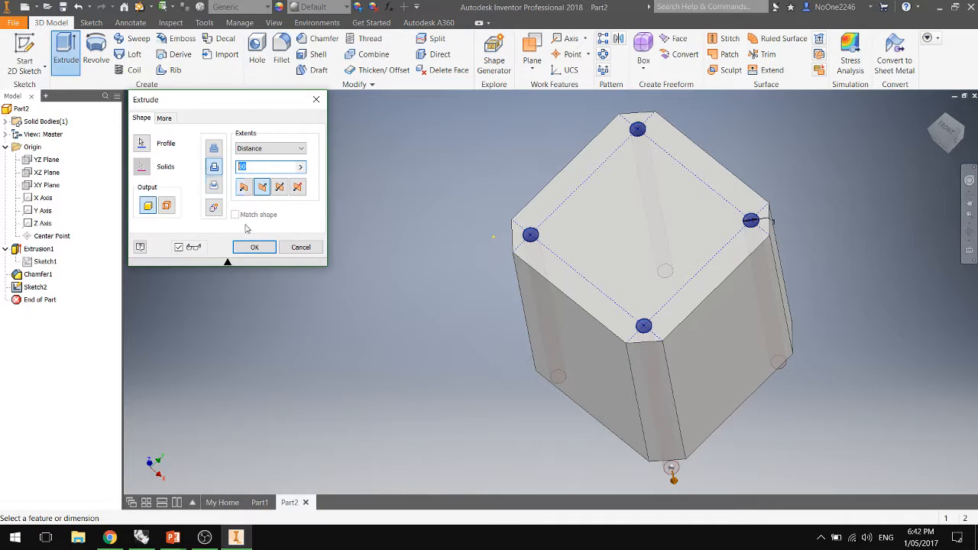
{"action": "type", "text": "2"}
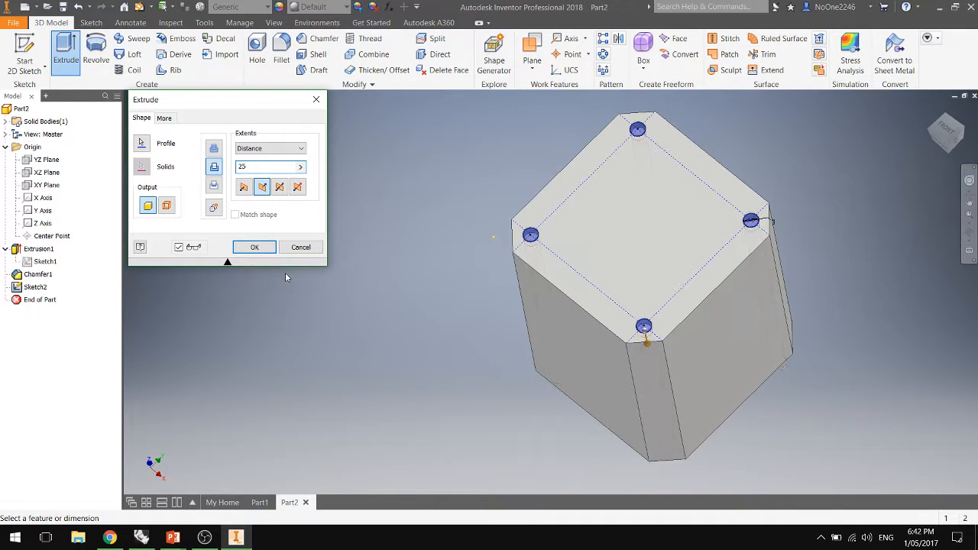
{"action": "type", "text": "5"}
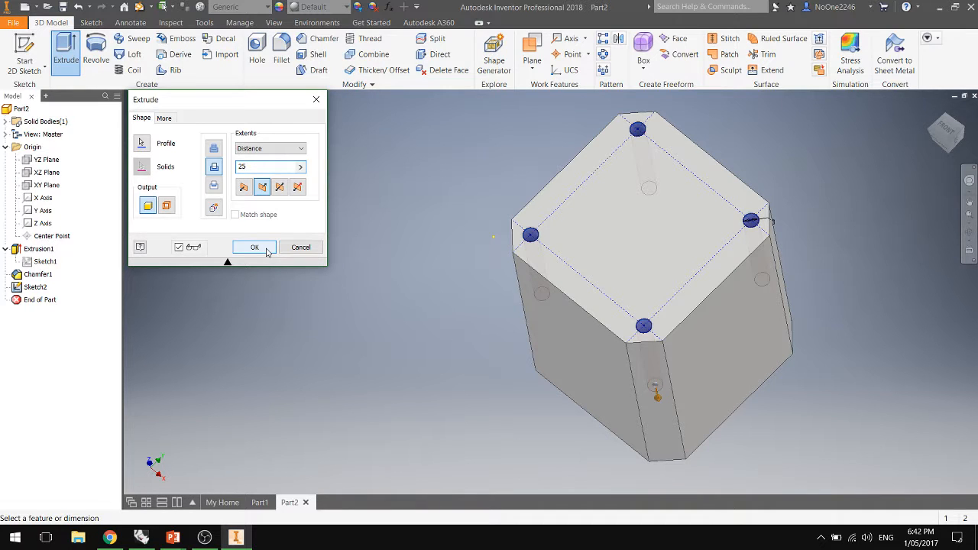
{"action": "left_click", "coordinate": [255, 246]}
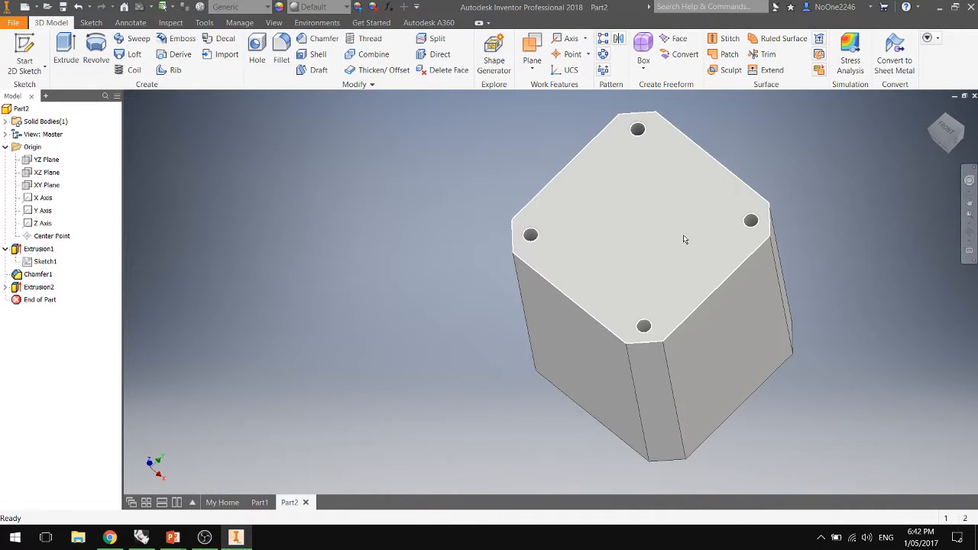
Examine the four corner holes and the chamfered motor body from several angles.
{"action": "scroll", "coordinate": [683, 239], "scroll_direction": "down", "scroll_amount": 3}
{"action": "scroll", "coordinate": [618, 236], "scroll_direction": "up", "scroll_amount": 2}
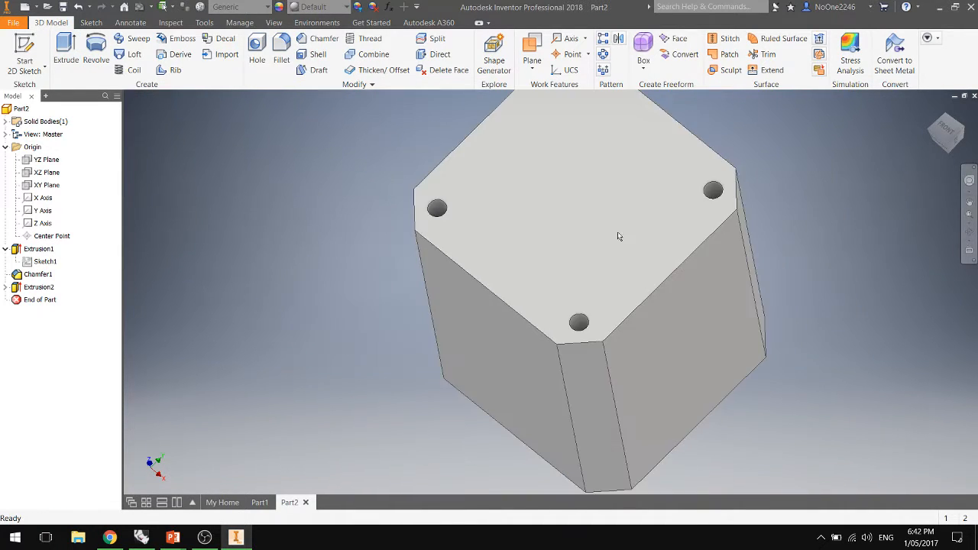
{"action": "scroll", "coordinate": [590, 225], "scroll_direction": "up", "scroll_amount": 3}
{"action": "middle_click_drag", "start_coordinate": [591, 226], "coordinate": [608, 270], "text": "shift"}
{"action": "scroll", "coordinate": [619, 274], "scroll_direction": "up", "scroll_amount": 5}
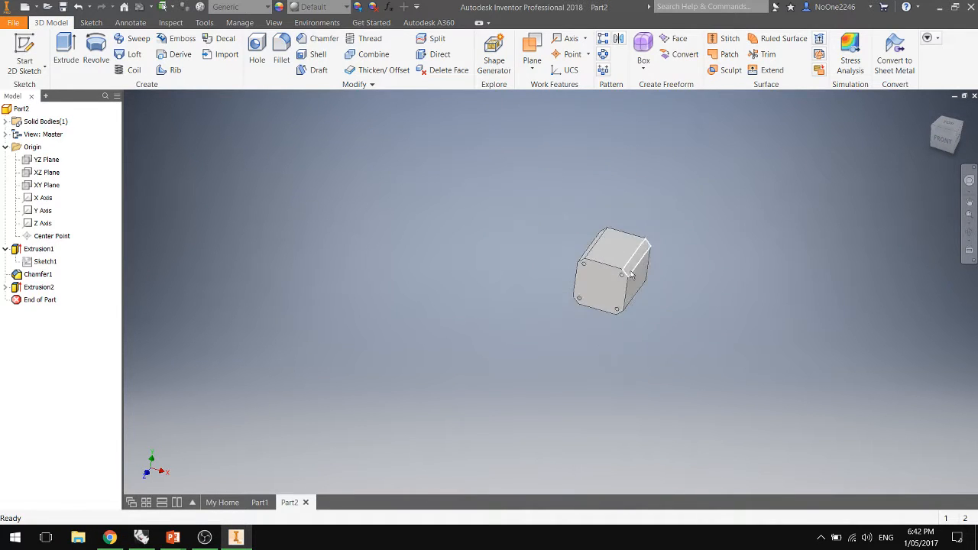
{"action": "scroll", "coordinate": [619, 278], "scroll_direction": "down", "scroll_amount": 2}
{"action": "scroll", "coordinate": [620, 278], "scroll_direction": "down", "scroll_amount": 8}
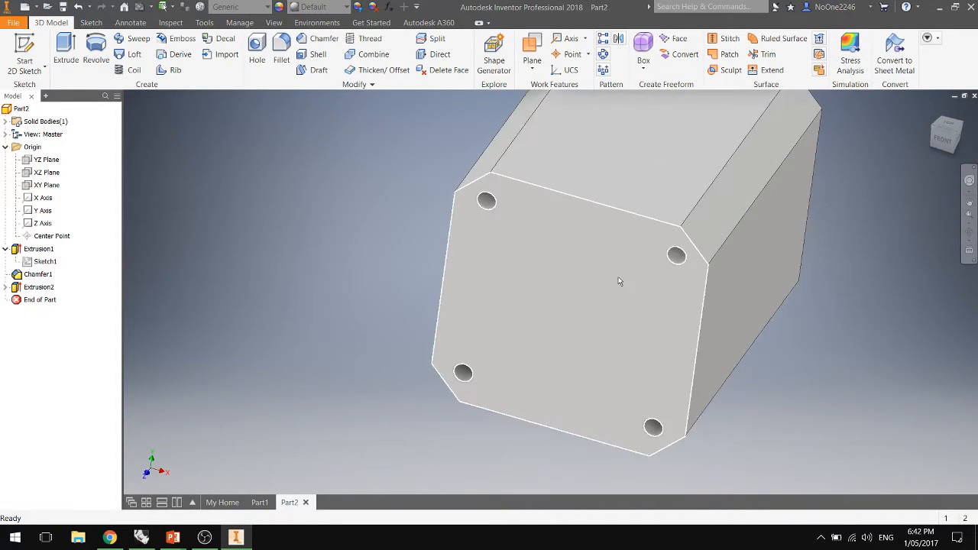
{"action": "scroll", "coordinate": [634, 274], "scroll_direction": "down", "scroll_amount": 3}
{"action": "scroll", "coordinate": [484, 286], "scroll_direction": "up", "scroll_amount": 8}
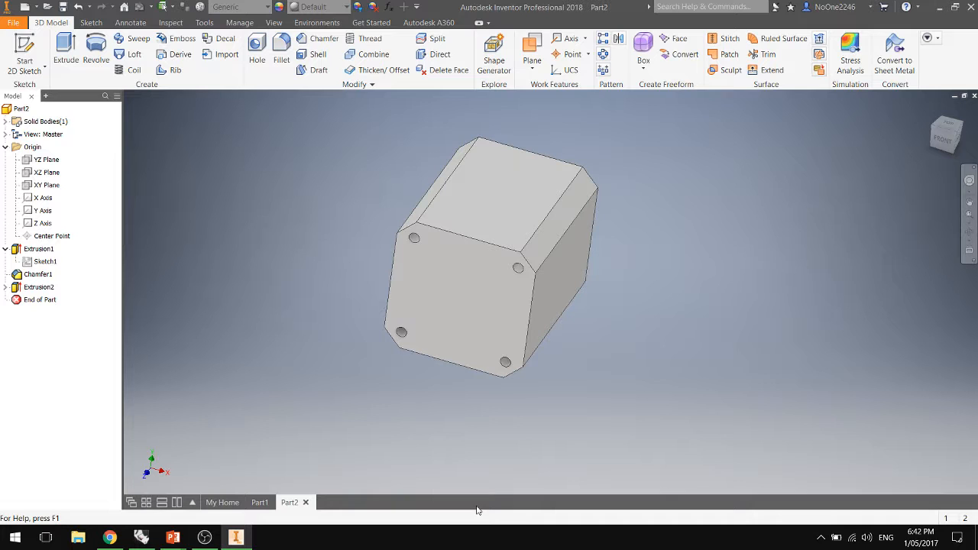
Save the part to the Desktop as motor.ipt.
{"action": "left_click", "coordinate": [13, 22]}
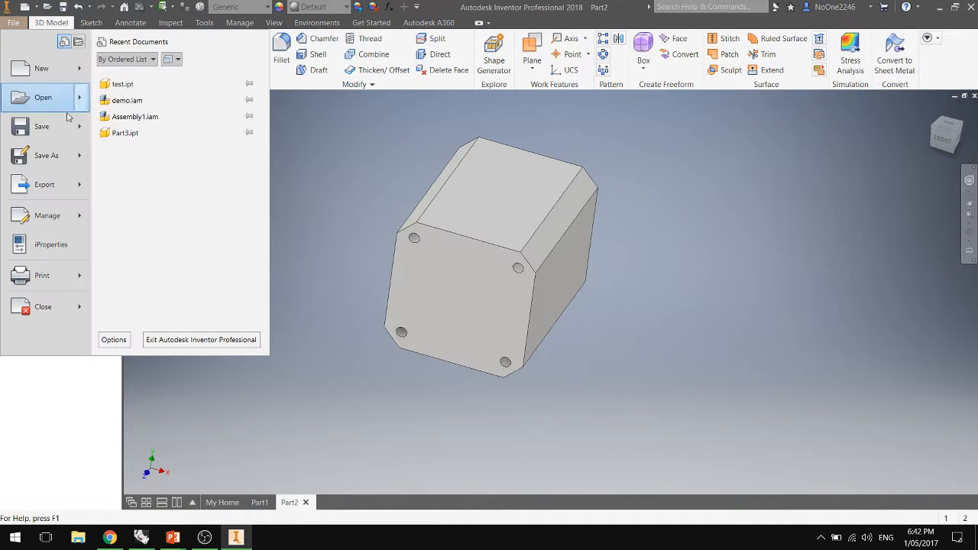
{"action": "left_click", "coordinate": [47, 156]}
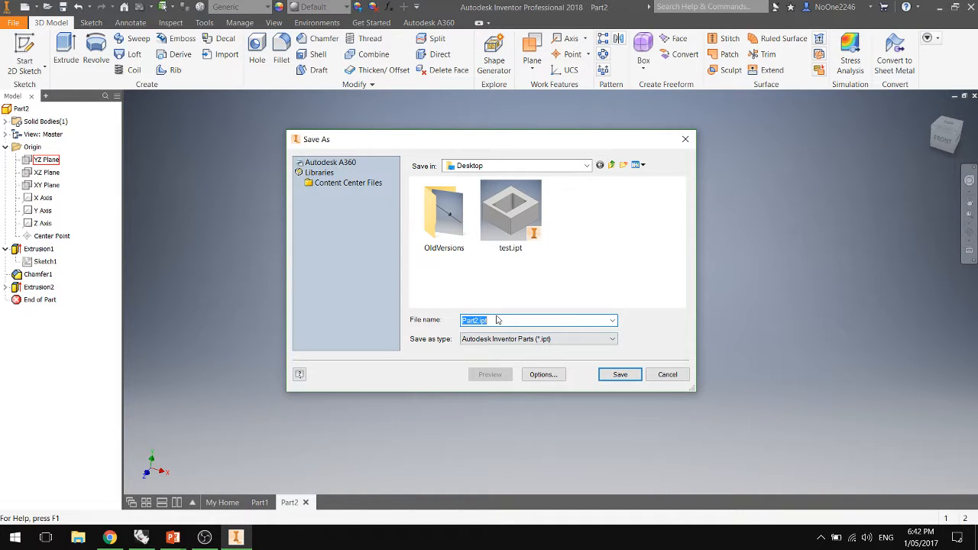
{"action": "key", "text": "End"}
{"action": "key", "text": "Left"}
{"action": "key", "text": "Left"}
{"action": "key", "text": "Left"}
{"action": "key", "text": "Left"}
{"action": "key", "text": "BackSpace"}
{"action": "key", "text": "BackSpace"}
{"action": "key", "text": "BackSpace"}
{"action": "key", "text": "BackSpace"}
{"action": "key", "text": "BackSpace"}
{"action": "type", "text": "motor"}
{"action": "left_click", "coordinate": [620, 375]}
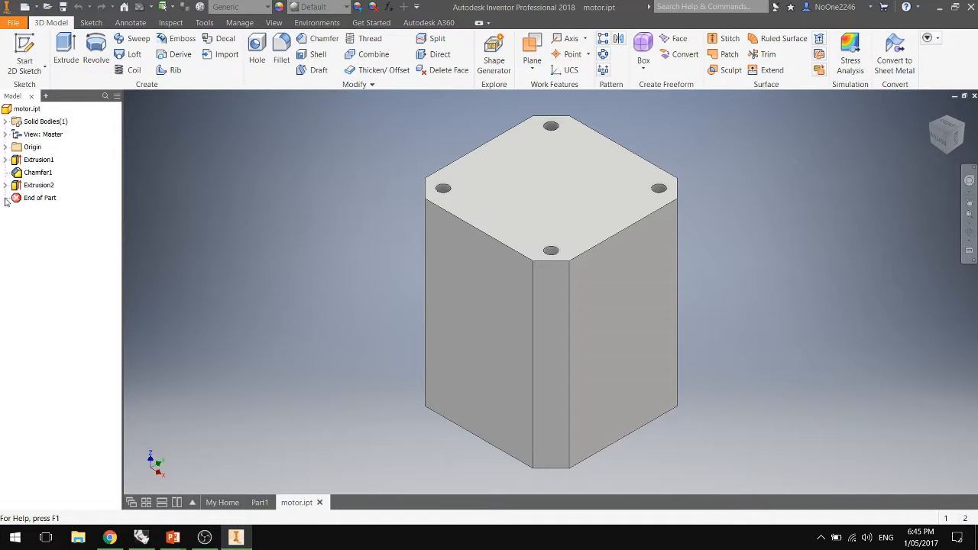
Create a new part file.
{"action": "left_click", "coordinate": [14, 22]}
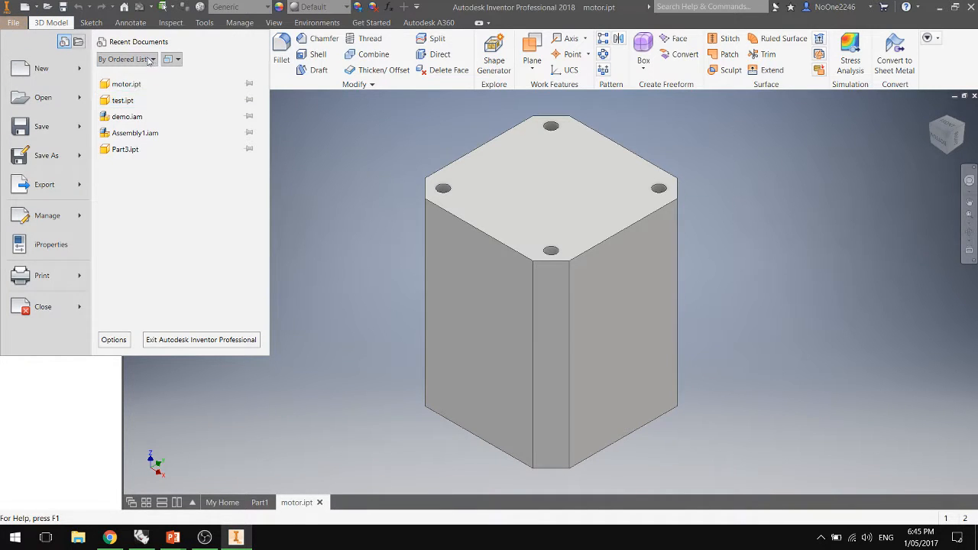
{"action": "mouse_move", "coordinate": [90, 72]}
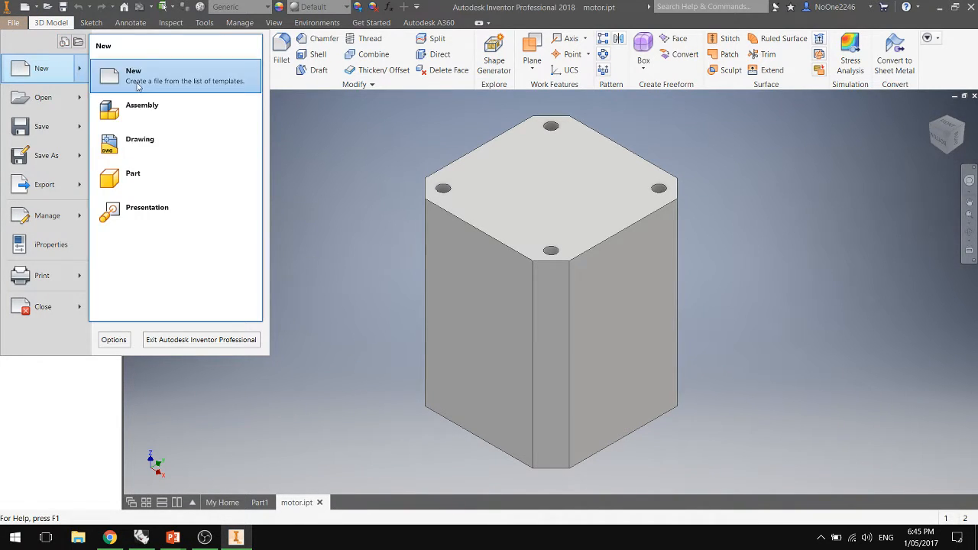
{"action": "left_click", "coordinate": [141, 177]}
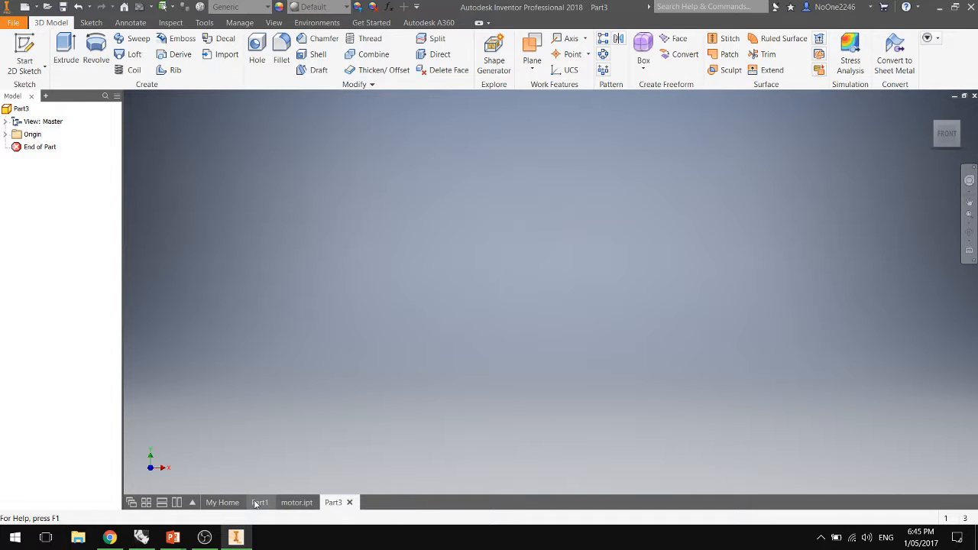
Look through the open motor.ipt, Part3 and Part1 documents and the My Home page.
{"action": "left_click", "coordinate": [294, 503]}
{"action": "left_click", "coordinate": [343, 503]}
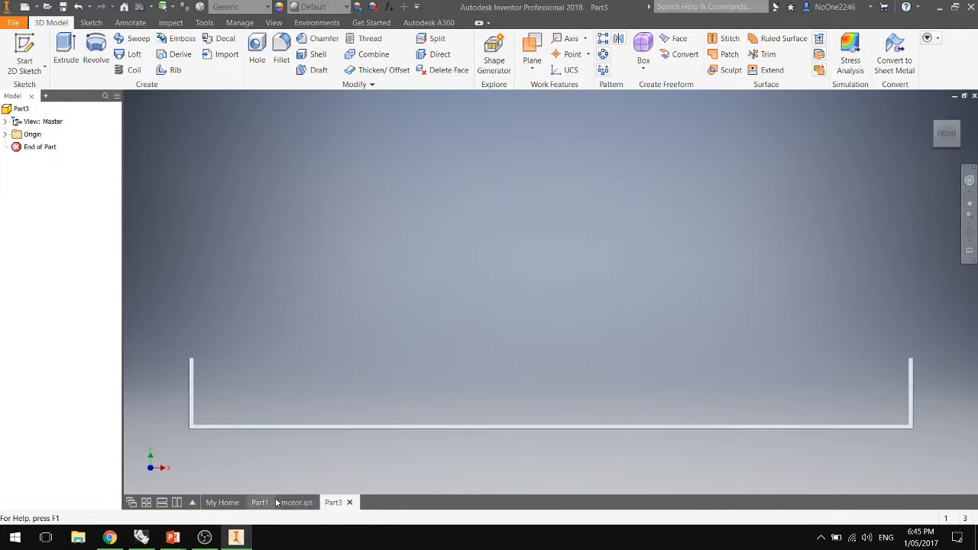
{"action": "left_click", "coordinate": [260, 503]}
{"action": "left_click", "coordinate": [222, 503]}
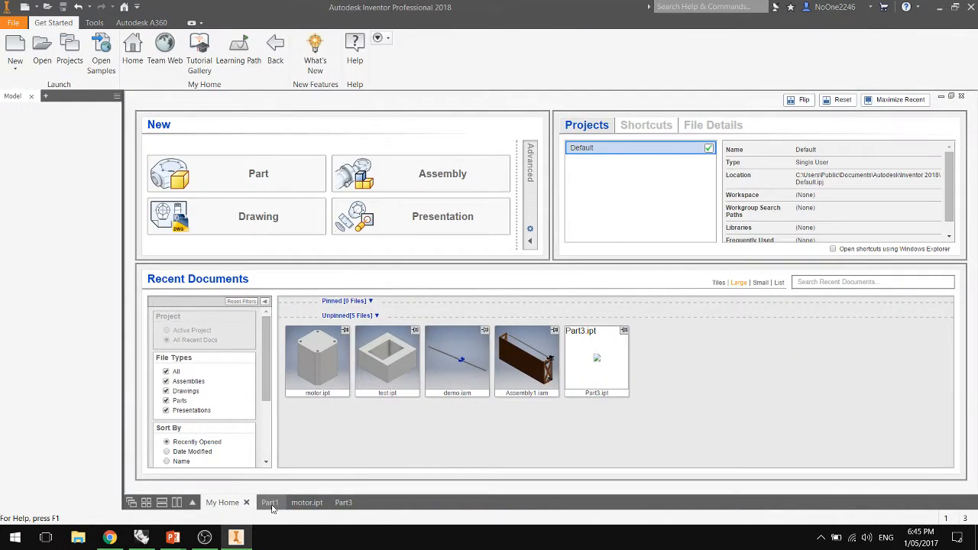
Close the empty Part1 document and return to the Part3 document.
{"action": "left_click", "coordinate": [266, 503]}
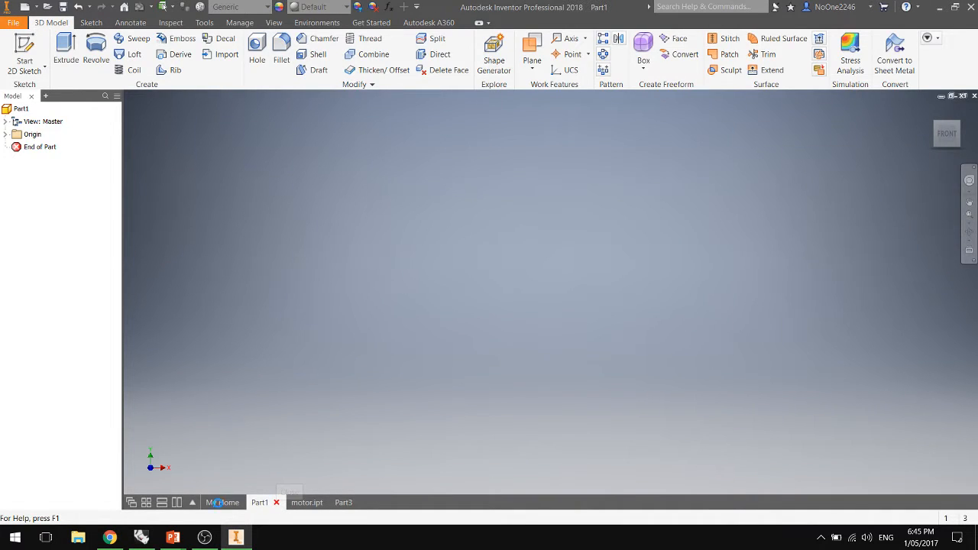
{"action": "left_click", "coordinate": [276, 503]}
{"action": "left_click", "coordinate": [276, 503]}
{"action": "left_click", "coordinate": [314, 503]}
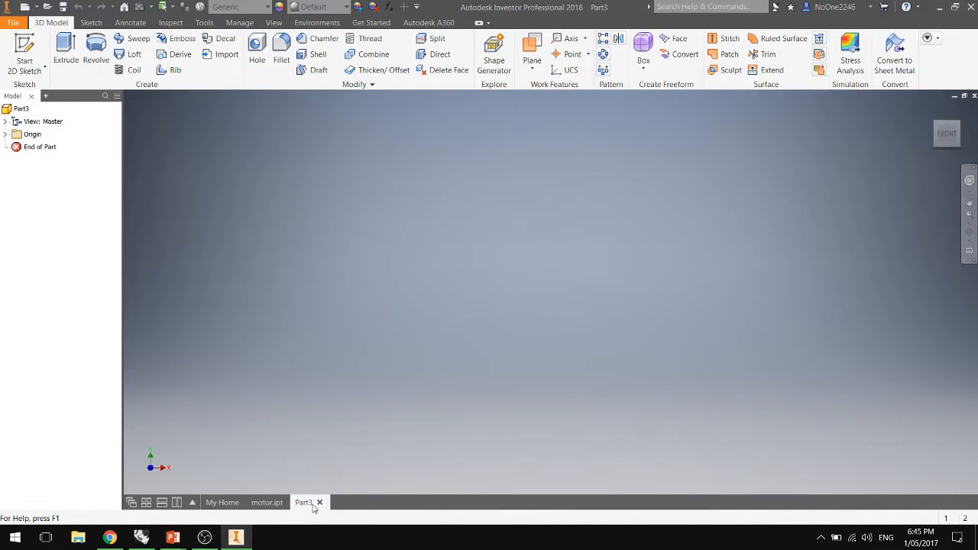
{"action": "left_click", "coordinate": [263, 503]}
{"action": "left_click", "coordinate": [312, 503]}
Start a 2D sketch on the XY origin plane of Part3.
{"action": "left_click", "coordinate": [6, 135]}
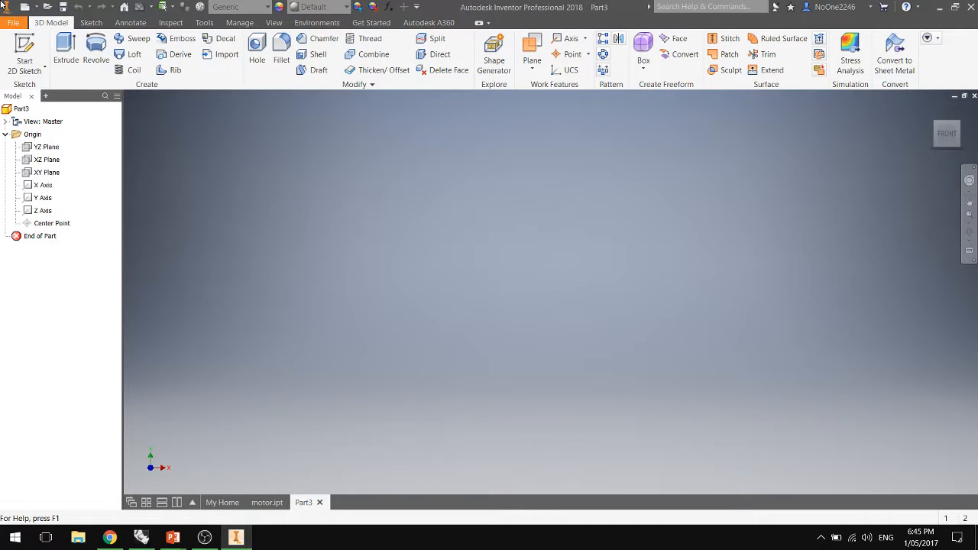
{"action": "left_click", "coordinate": [47, 172]}
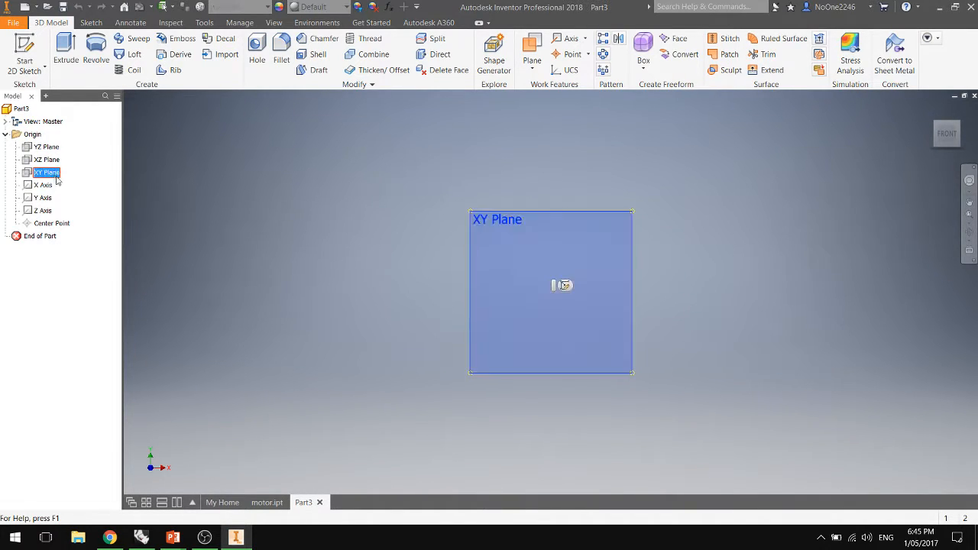
{"action": "left_click", "coordinate": [38, 52]}
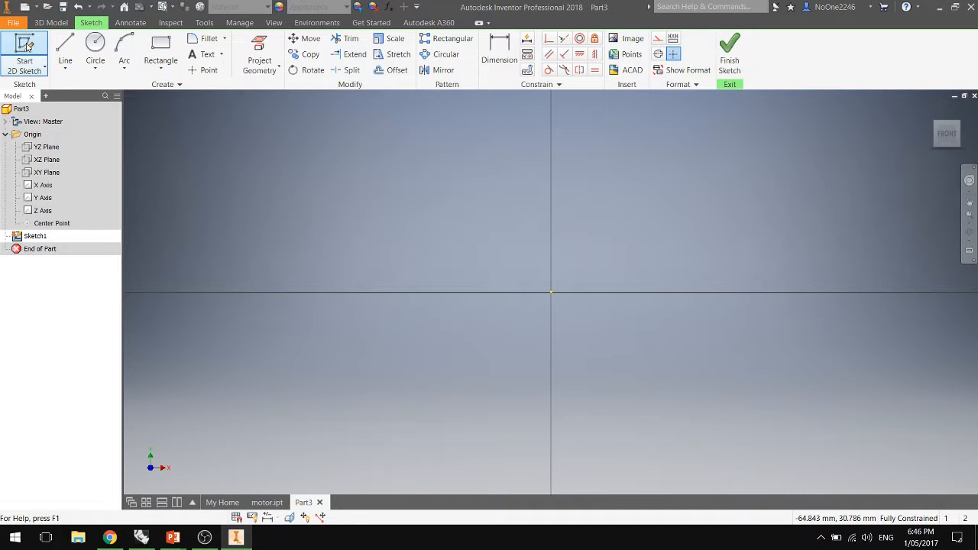
{"action": "left_click", "coordinate": [67, 50]}
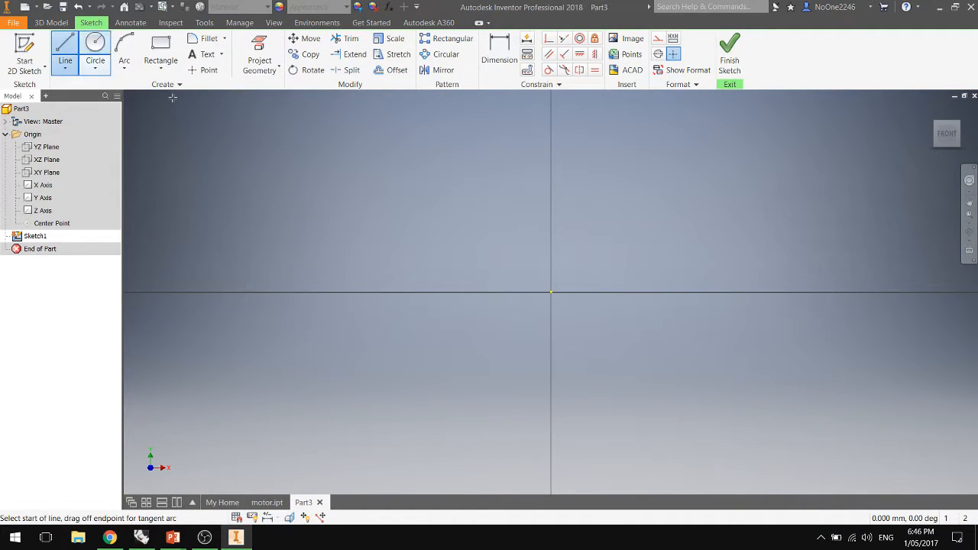
{"action": "left_click", "coordinate": [551, 291]}
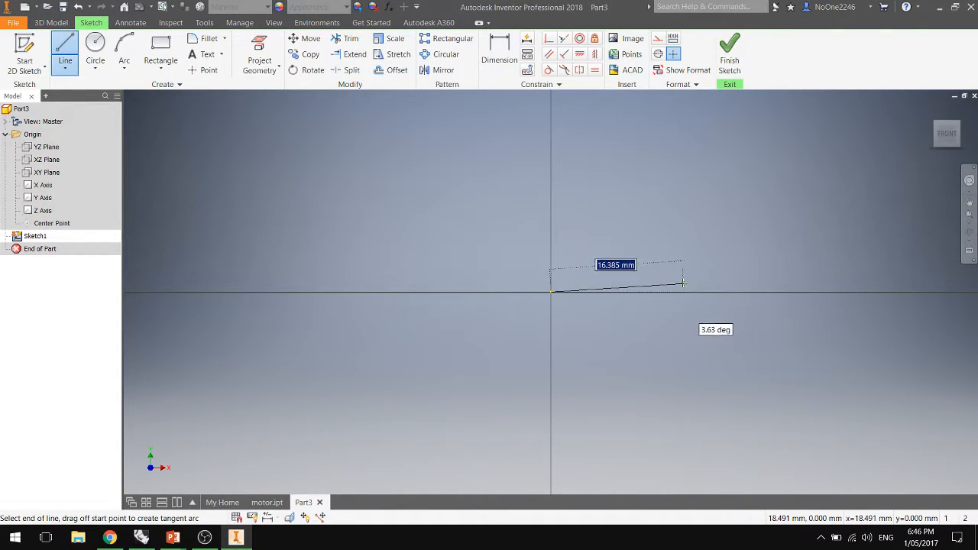
{"action": "key", "text": "Escape"}
Sketch four separate circles around the origin, two centred on the horizontal axis and two on the vertical axis, one on each side.
{"action": "left_click", "coordinate": [90, 56]}
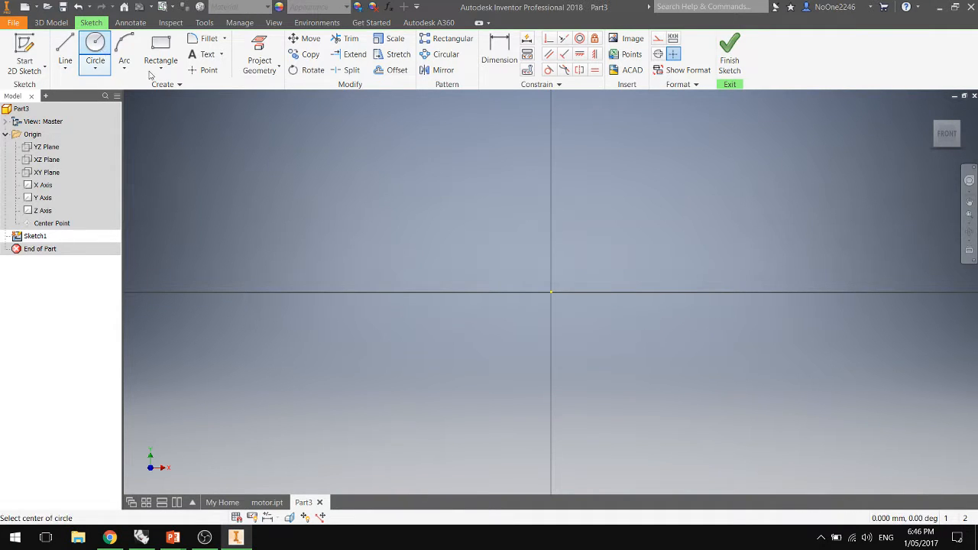
{"action": "left_click", "coordinate": [655, 291]}
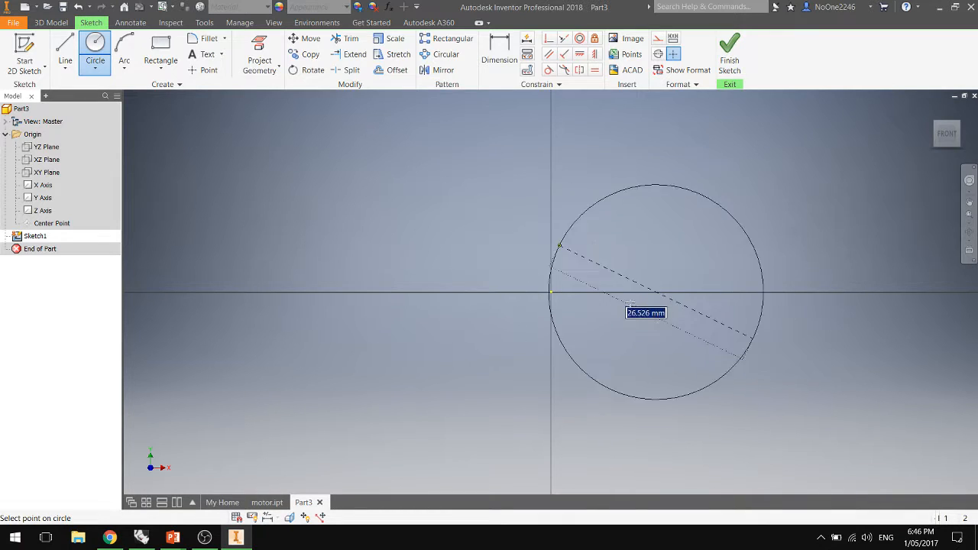
{"action": "left_click", "coordinate": [627, 277]}
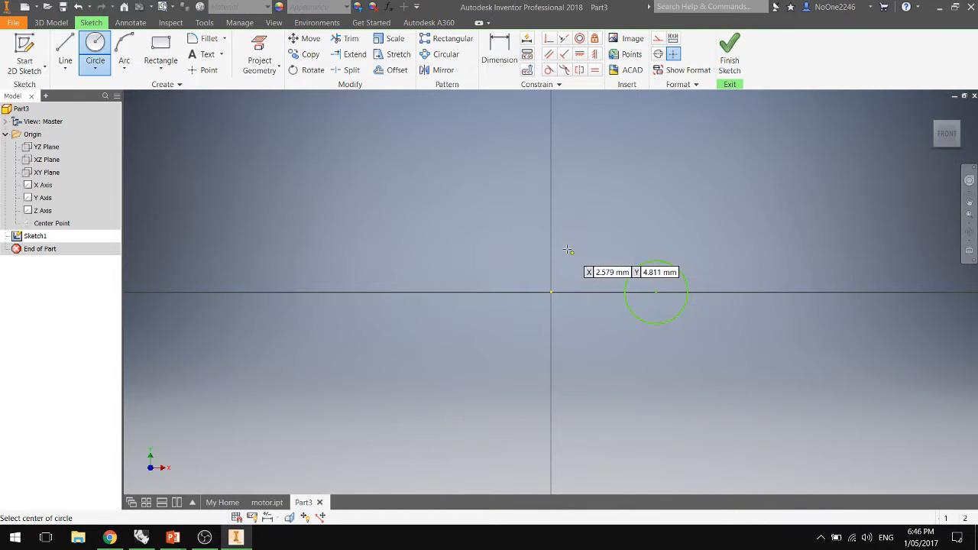
{"action": "left_click", "coordinate": [550, 198]}
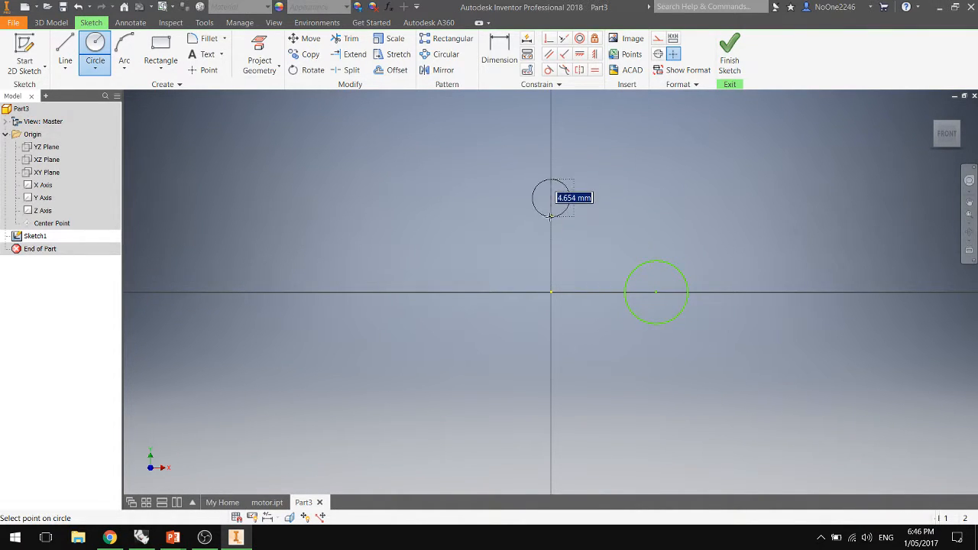
{"action": "left_click", "coordinate": [569, 196]}
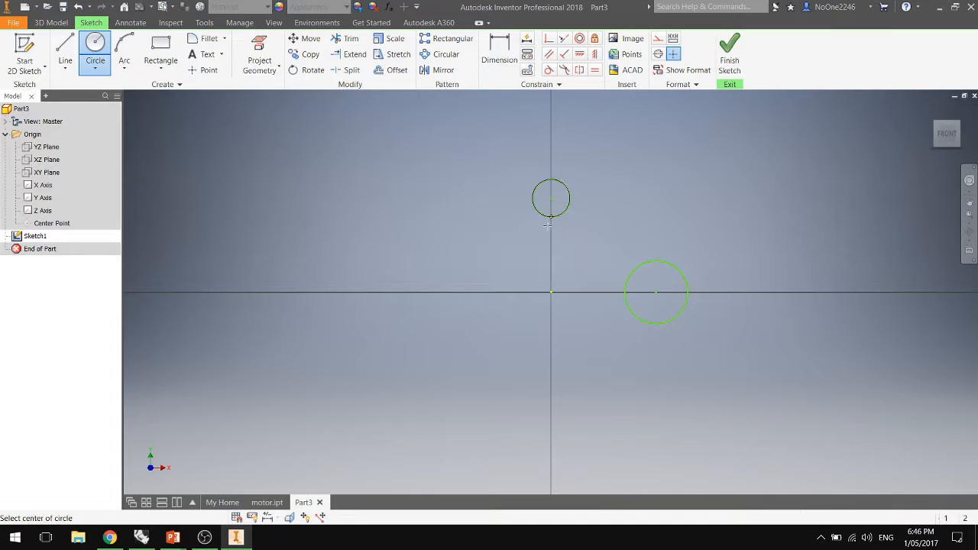
{"action": "left_click", "coordinate": [451, 293]}
{"action": "left_click", "coordinate": [474, 279]}
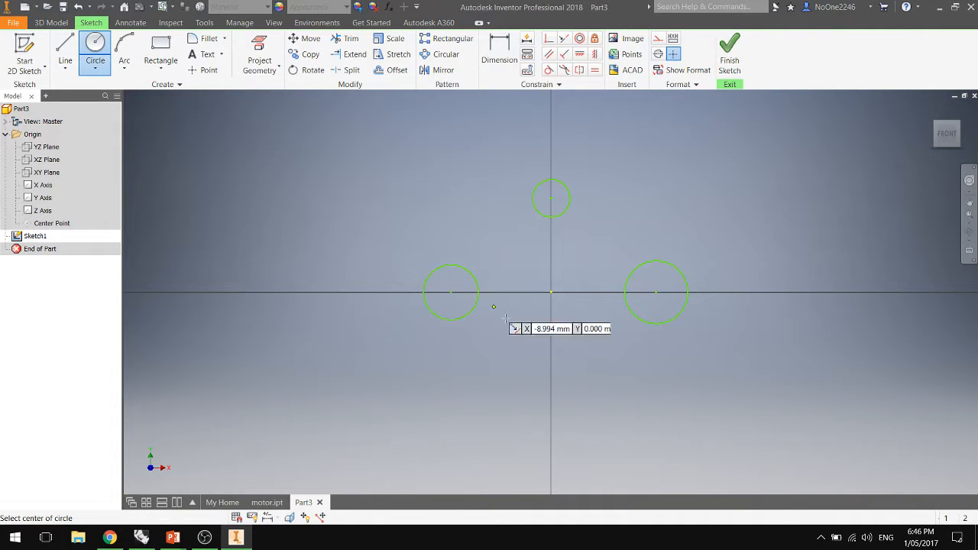
{"action": "left_click", "coordinate": [551, 367]}
{"action": "left_click", "coordinate": [552, 394]}
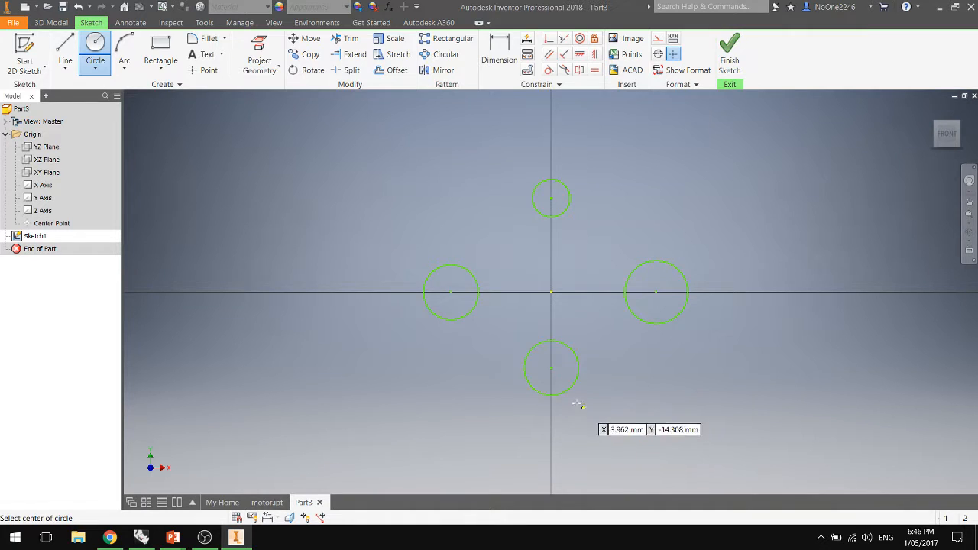
{"action": "key", "text": "Escape"}
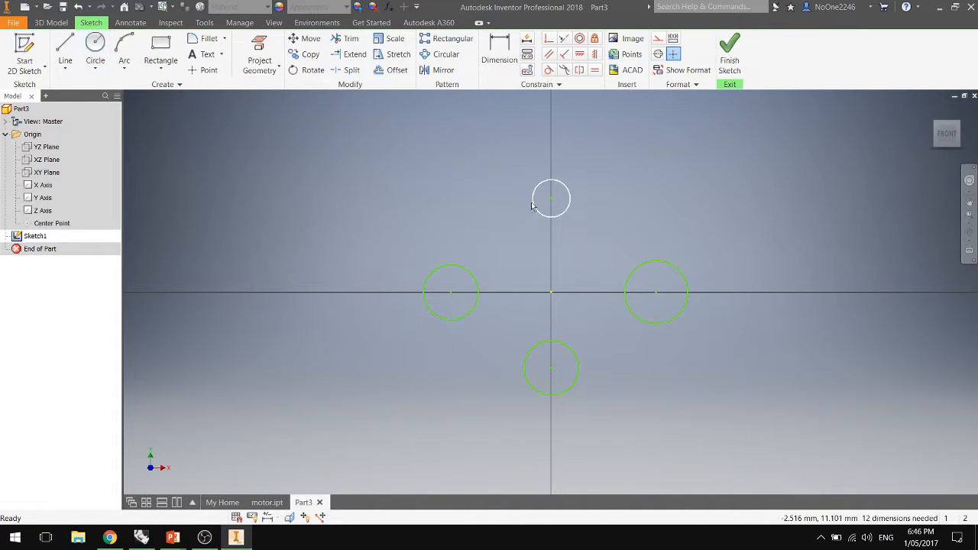
Apply an equal constraint to all four circles so they share the same diameter.
{"action": "left_click", "coordinate": [534, 202]}
{"action": "left_click", "coordinate": [547, 345], "text": "ctrl"}
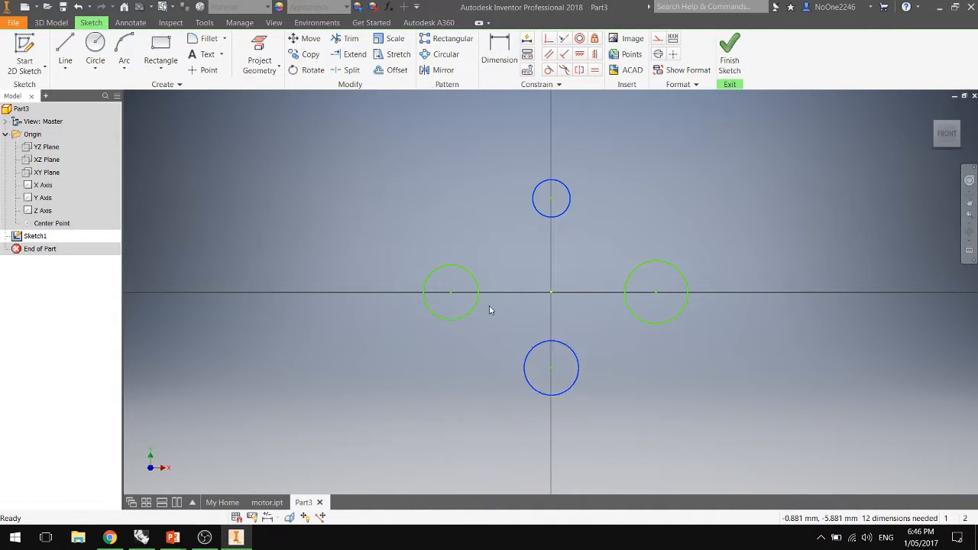
{"action": "left_click", "coordinate": [478, 307], "text": "ctrl"}
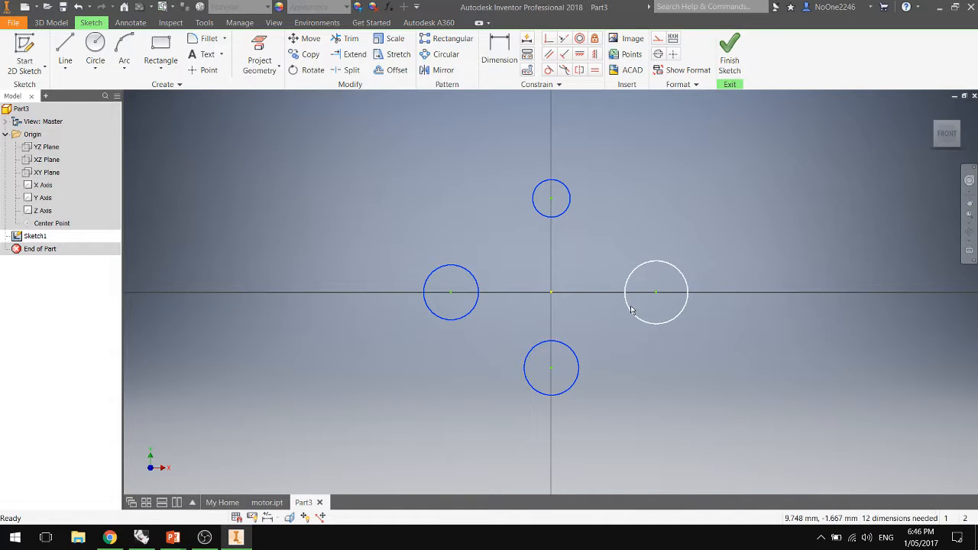
{"action": "left_click", "coordinate": [631, 307], "text": "ctrl"}
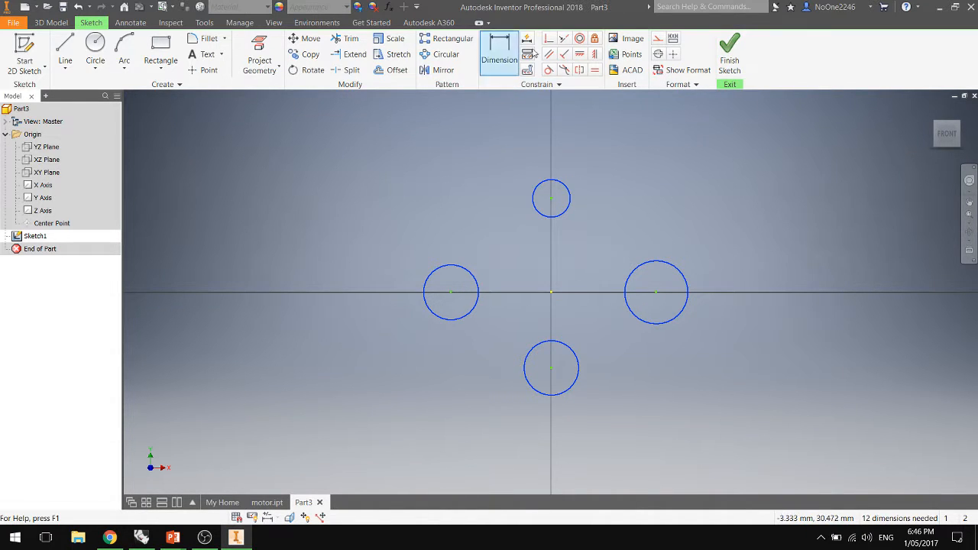
{"action": "left_click", "coordinate": [594, 71]}
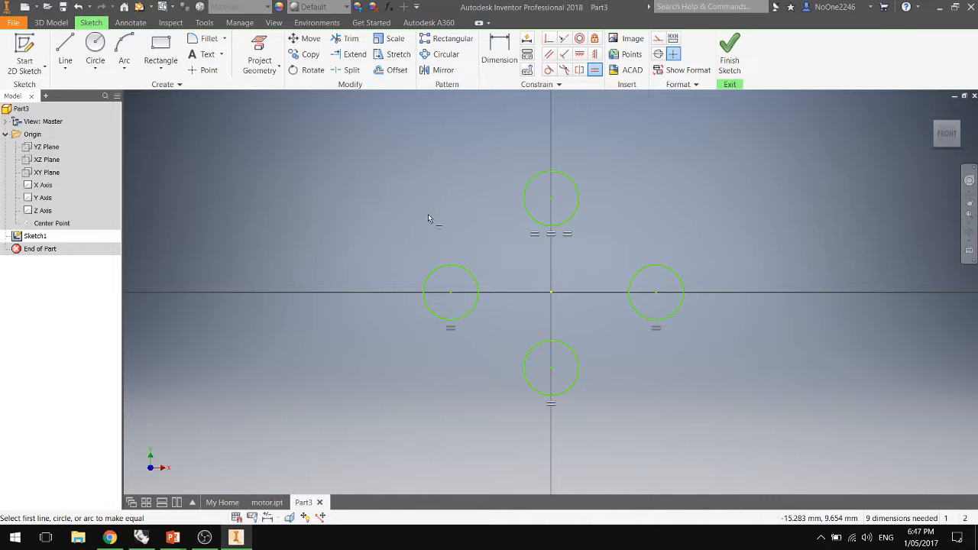
{"action": "key", "text": "Escape"}
Draw two vertical lines joining the upper circle's centre to the origin and the origin to the lower circle's centre.
{"action": "key", "text": "l"}
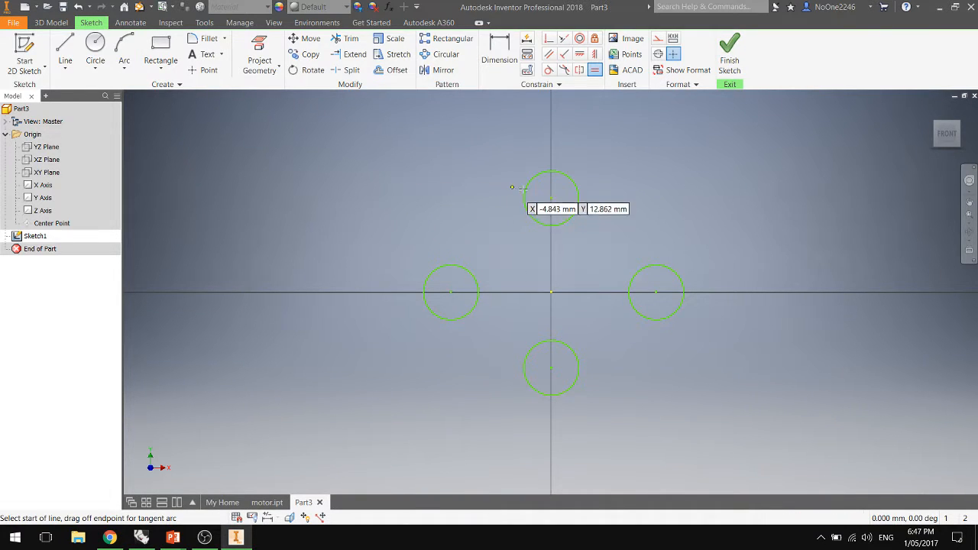
{"action": "left_click", "coordinate": [552, 199]}
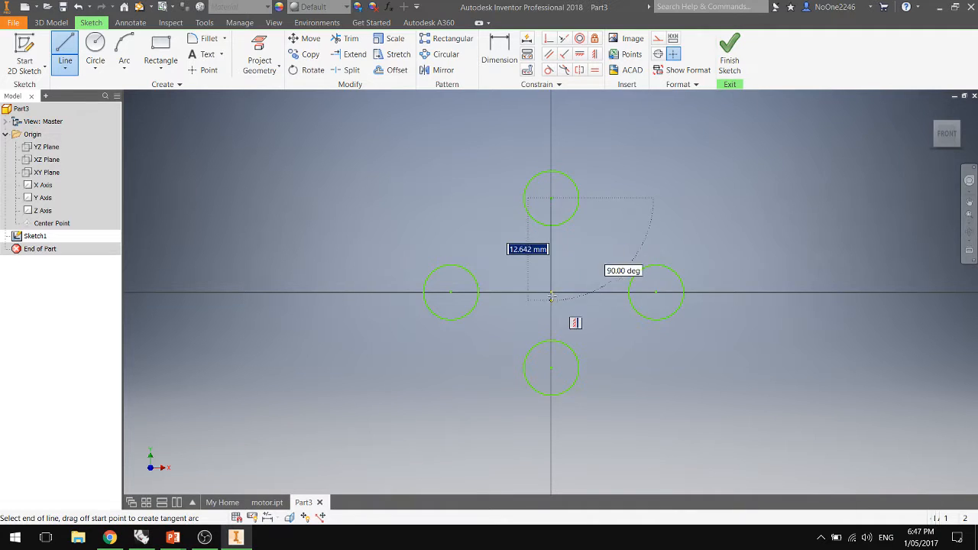
{"action": "left_click", "coordinate": [551, 293]}
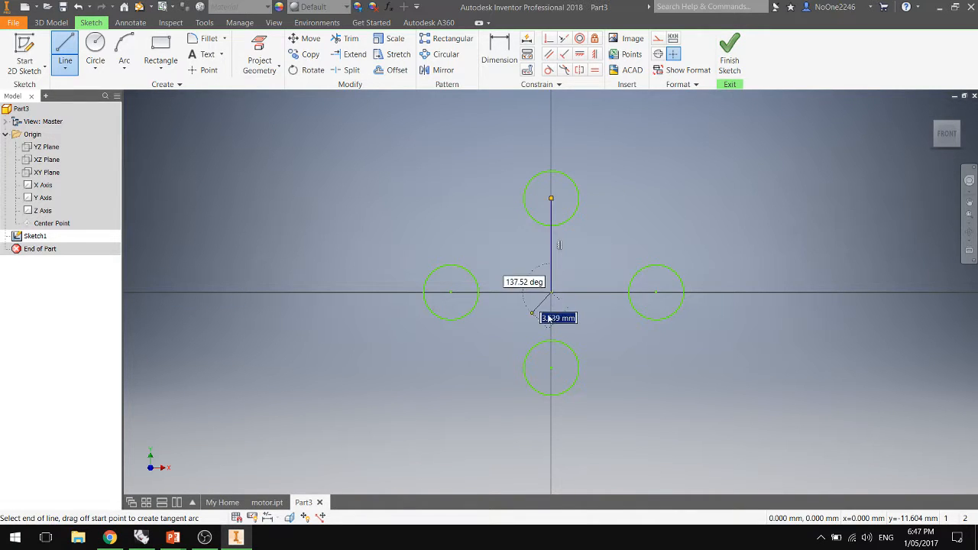
{"action": "left_click", "coordinate": [552, 369]}
{"action": "key", "text": "Escape"}
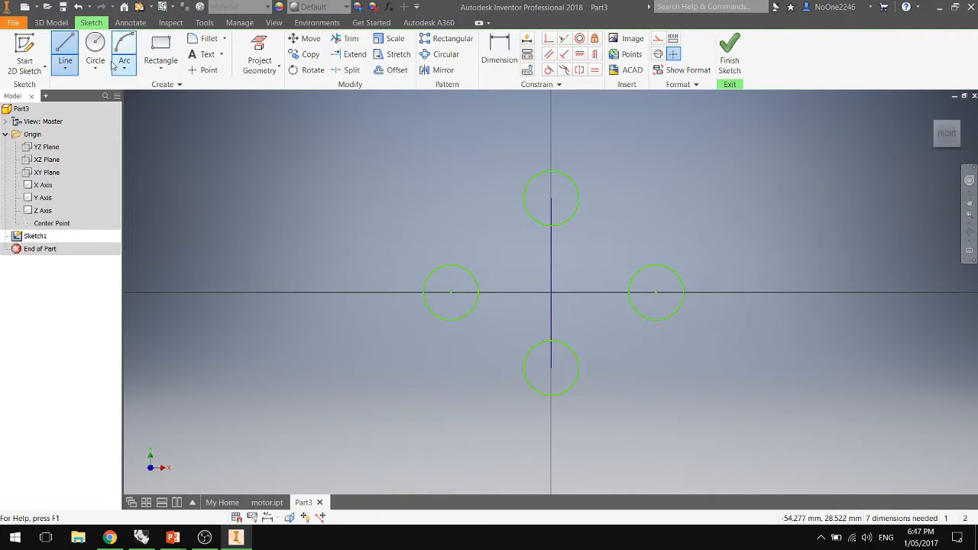
Draw two horizontal lines from the origin, one to the right circle's centre and one to the left circle's centre.
{"action": "left_click", "coordinate": [62, 45]}
{"action": "left_click", "coordinate": [551, 293]}
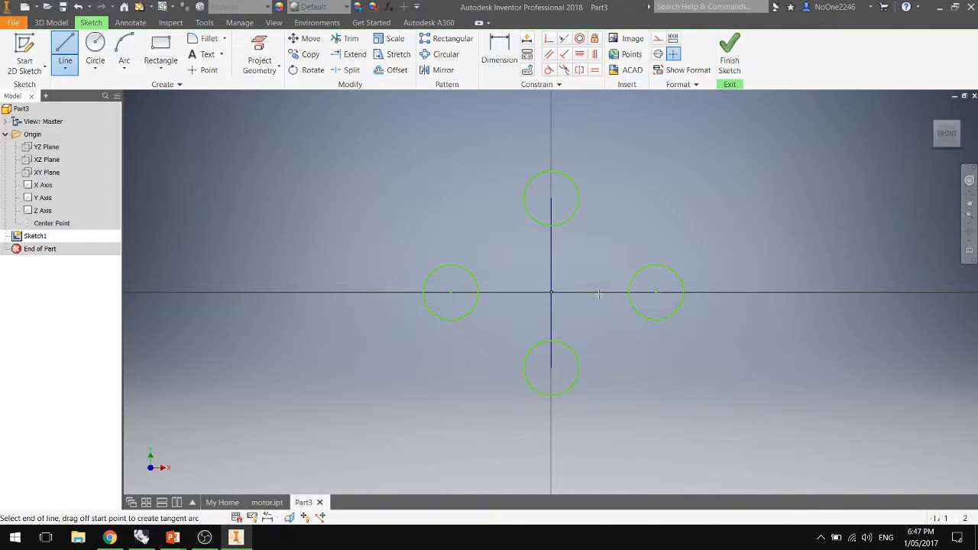
{"action": "left_click", "coordinate": [656, 293]}
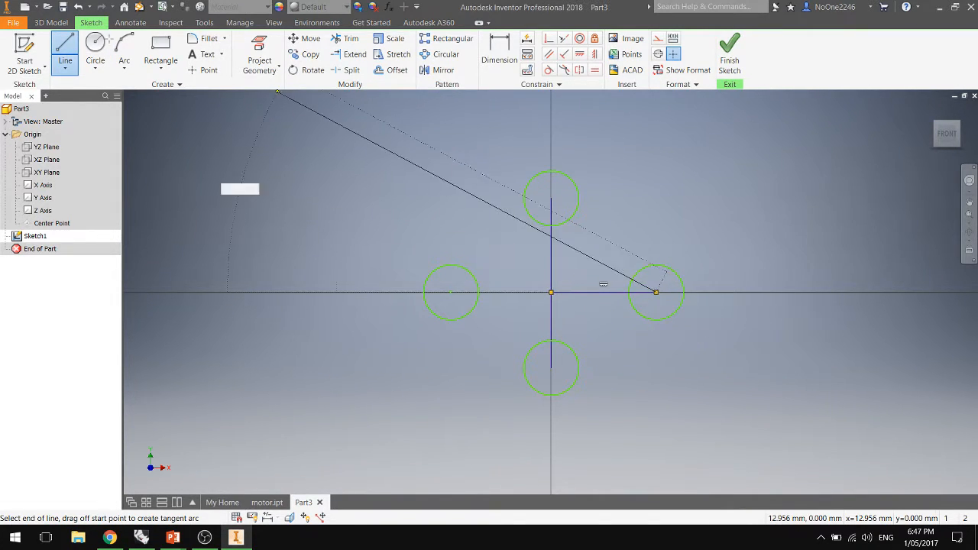
{"action": "key", "text": "Escape"}
{"action": "key", "text": "l"}
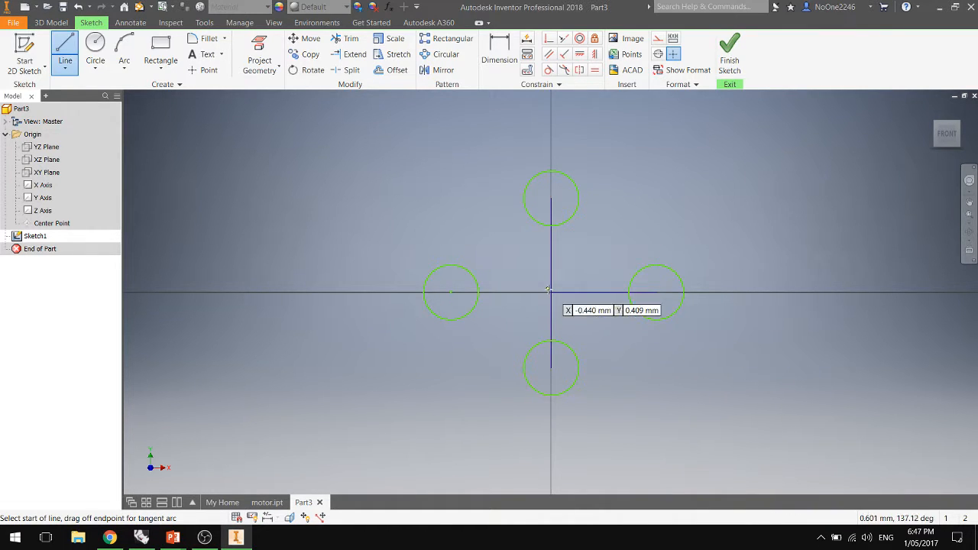
{"action": "left_click", "coordinate": [551, 292]}
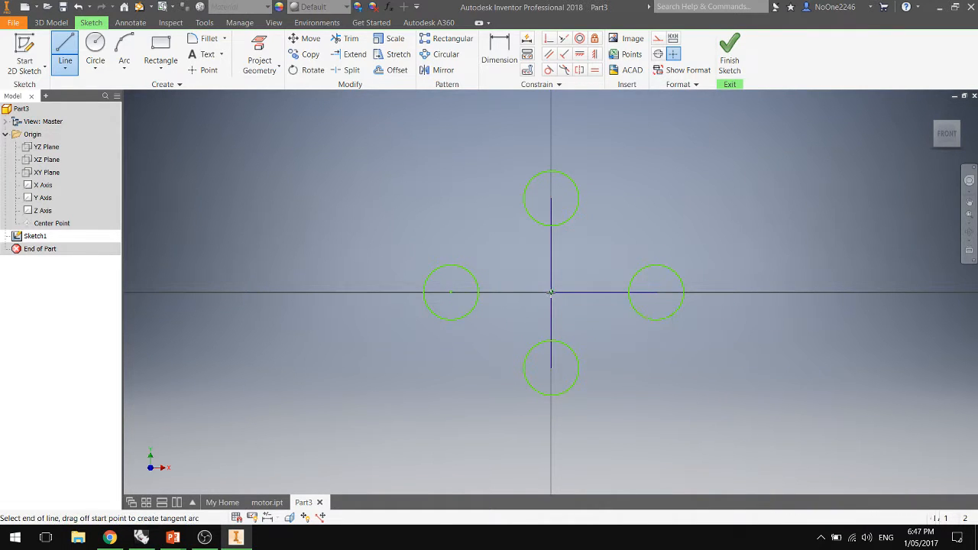
{"action": "left_click", "coordinate": [449, 292]}
{"action": "key", "text": "Escape"}
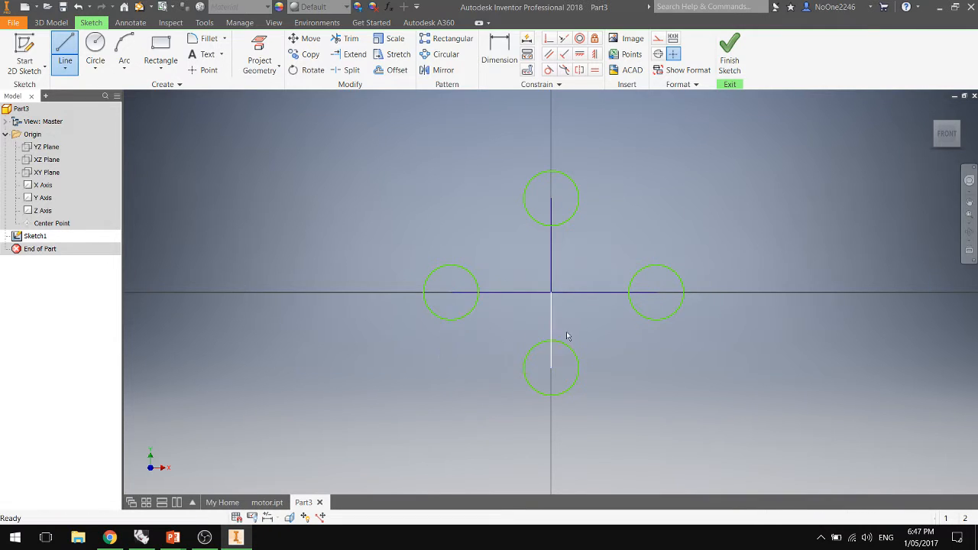
Apply an equal constraint to the four lines joining the origin to the circle centres.
{"action": "left_click", "coordinate": [589, 292]}
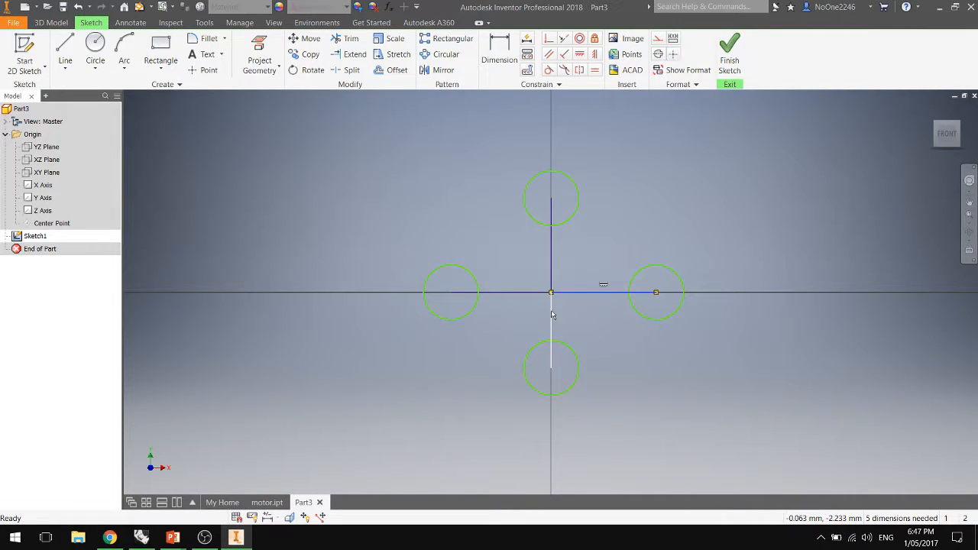
{"action": "left_click", "coordinate": [551, 315], "text": "ctrl"}
{"action": "left_click", "coordinate": [524, 297], "text": "ctrl"}
{"action": "left_click", "coordinate": [553, 268], "text": "ctrl"}
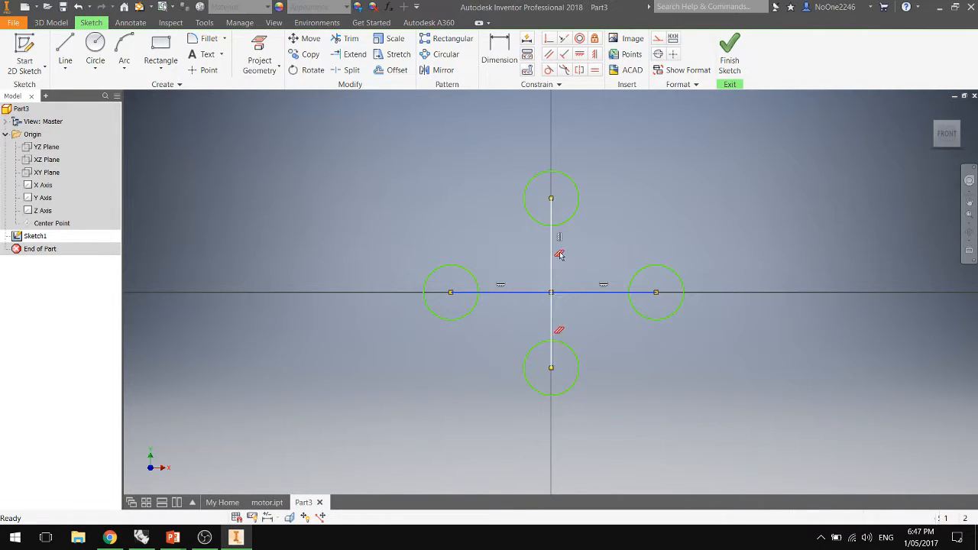
{"action": "left_click", "coordinate": [595, 69]}
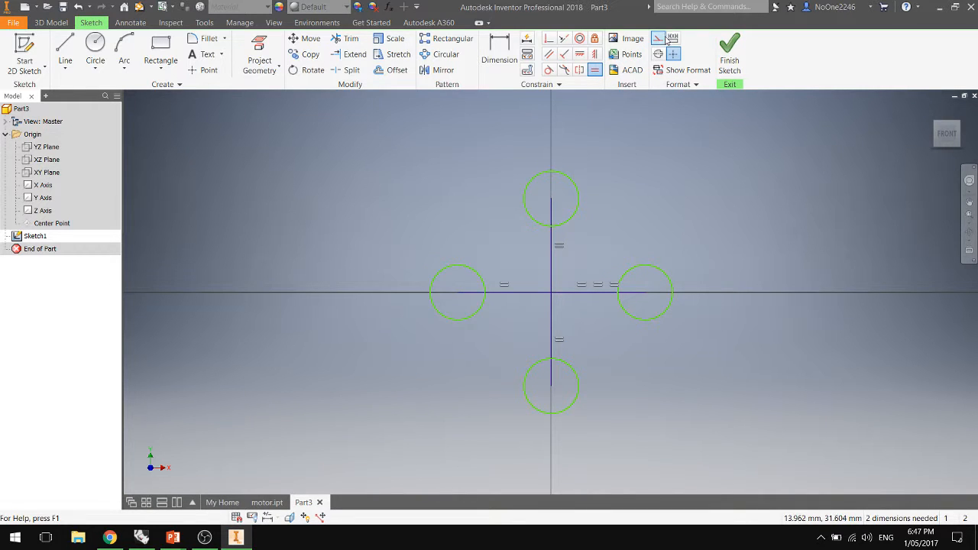
Try to apply further equal constraints between the horizontal and vertical lines joining the origin to the circle centres.
{"action": "left_click", "coordinate": [596, 293]}
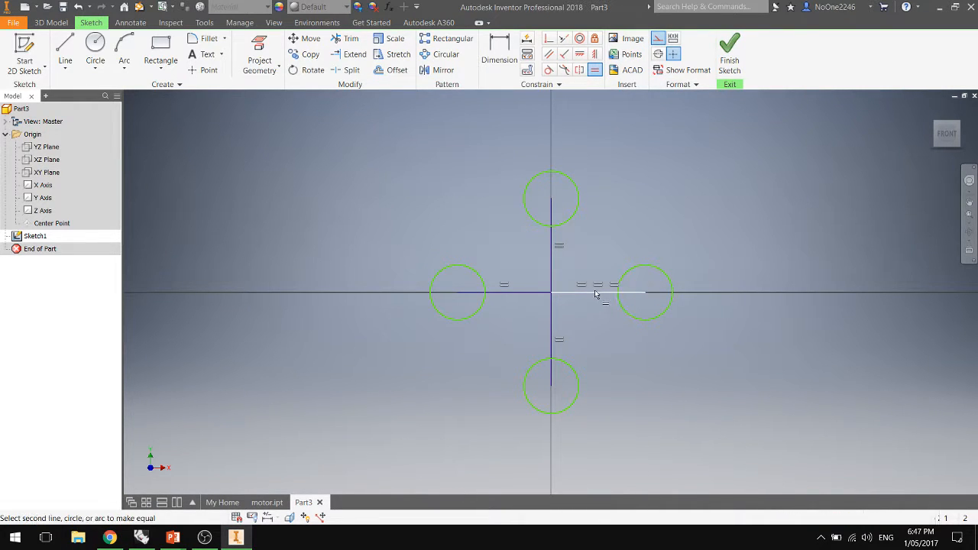
{"action": "left_click", "coordinate": [552, 314]}
{"action": "left_click", "coordinate": [552, 315]}
{"action": "left_click", "coordinate": [535, 292]}
{"action": "left_click", "coordinate": [537, 292]}
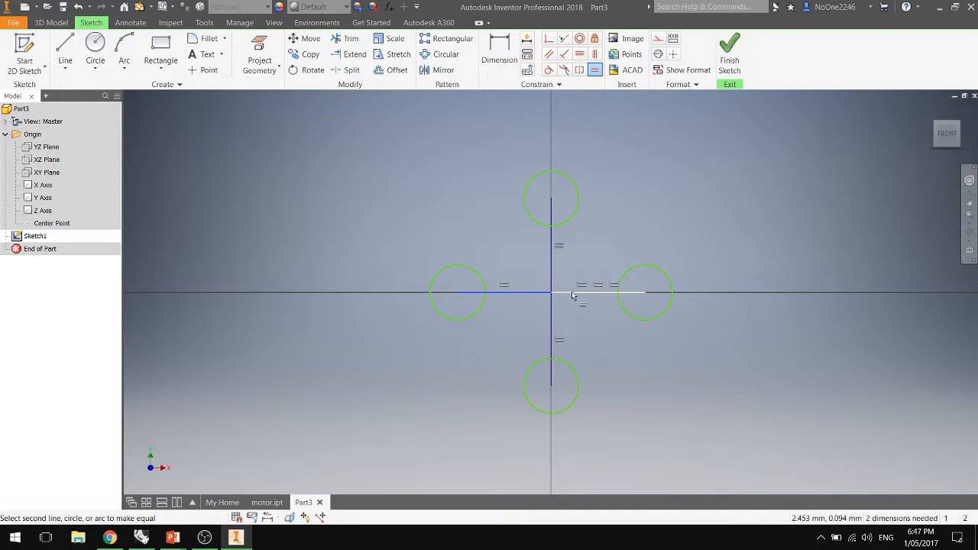
{"action": "left_click", "coordinate": [572, 293]}
{"action": "left_click", "coordinate": [258, 111]}
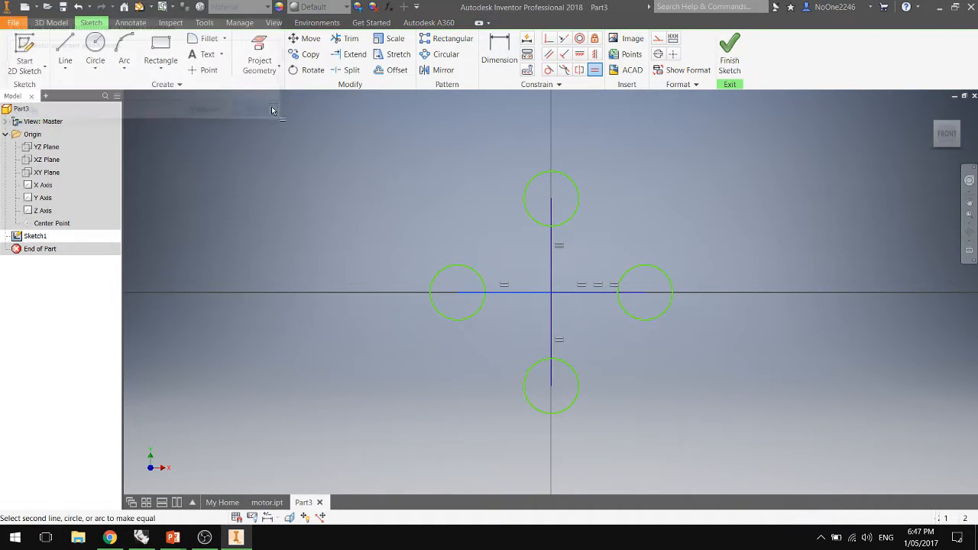
{"action": "left_click", "coordinate": [570, 293]}
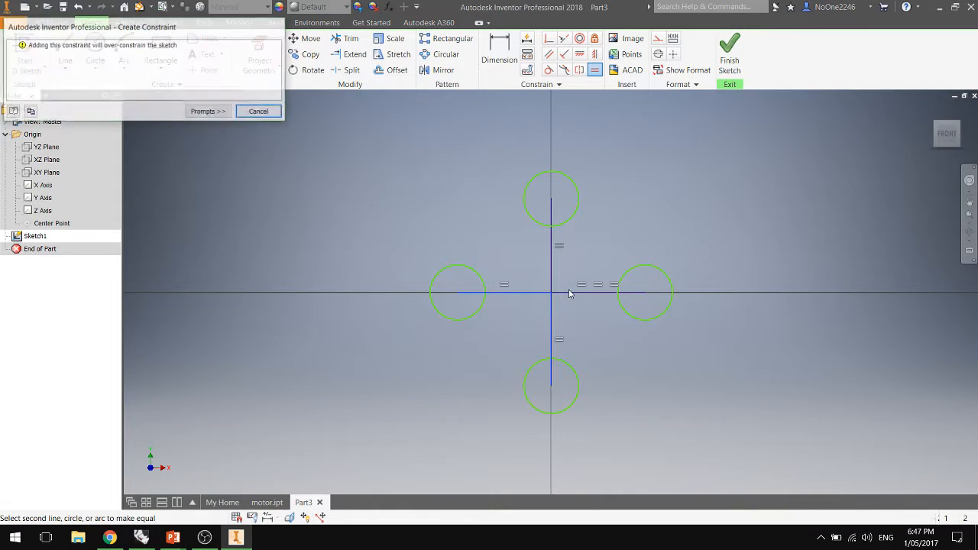
{"action": "left_click", "coordinate": [259, 112]}
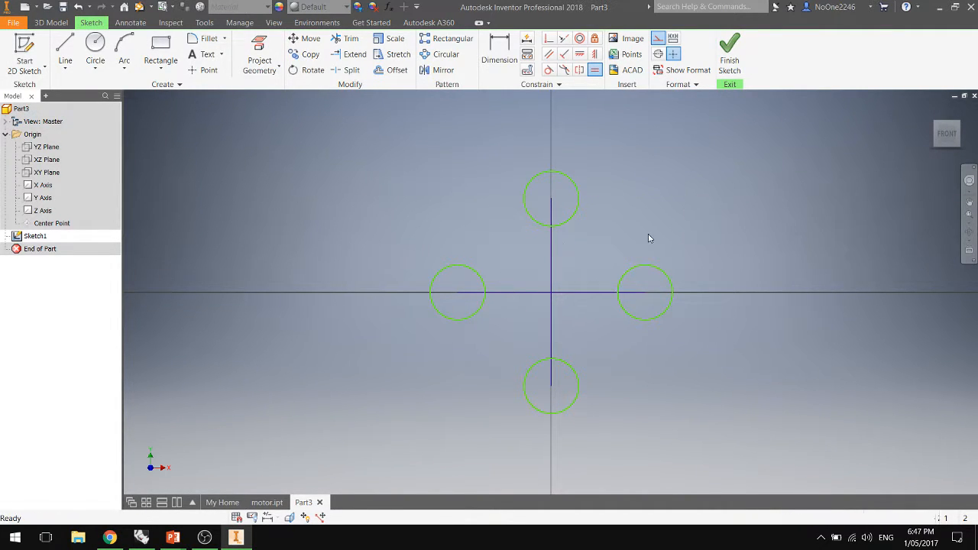
{"action": "key", "text": "Escape"}
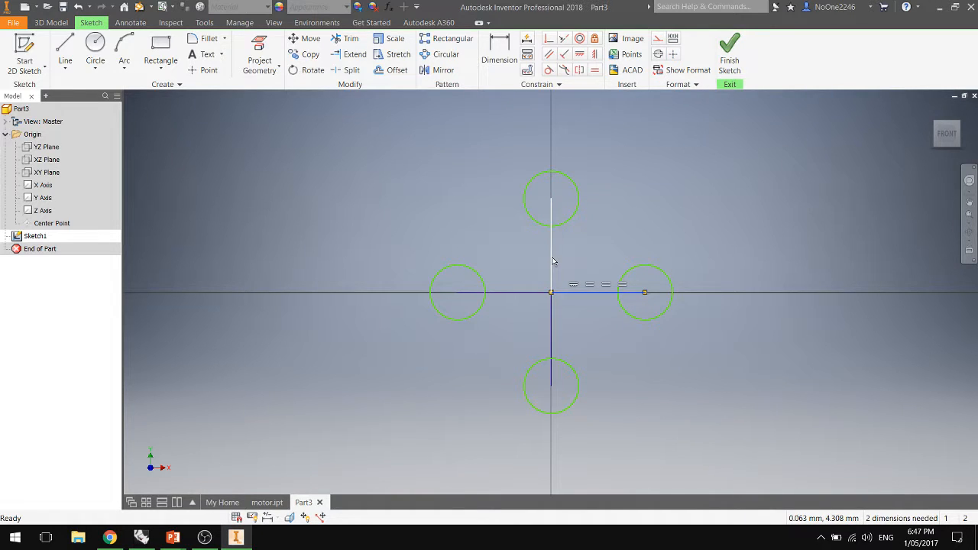
Convert the four lines joining the origin to the circle centres into construction lines.
{"action": "left_click", "coordinate": [658, 38]}
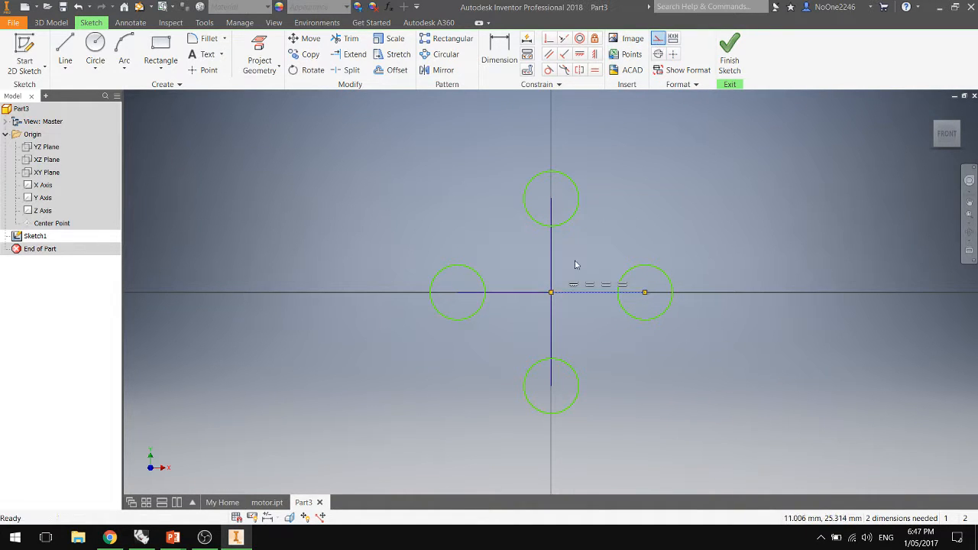
{"action": "left_click", "coordinate": [537, 294]}
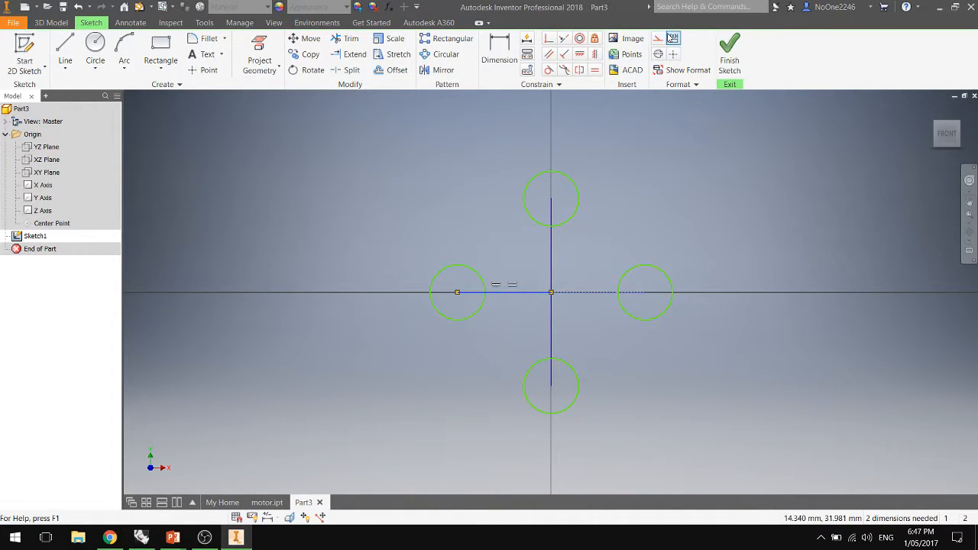
{"action": "left_click", "coordinate": [658, 38]}
{"action": "left_click", "coordinate": [554, 251]}
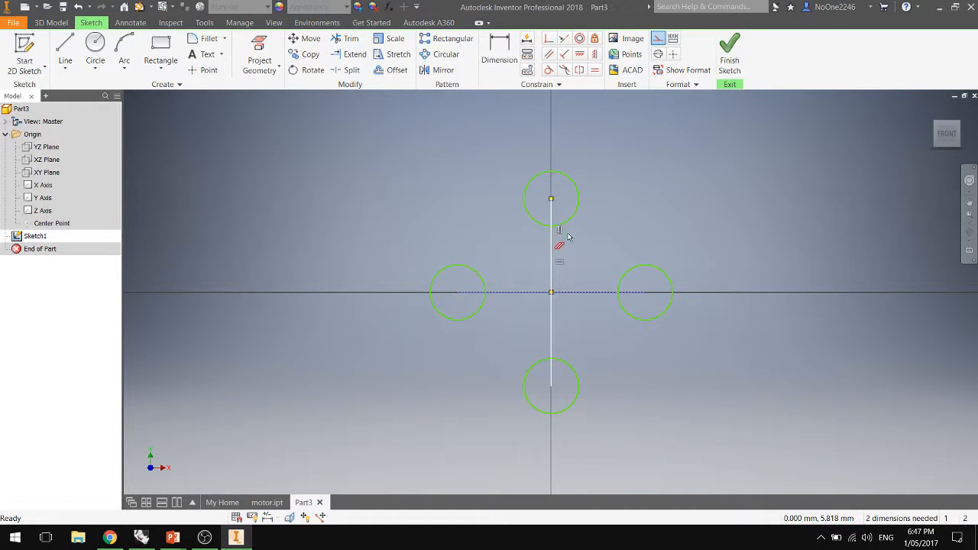
{"action": "left_click", "coordinate": [657, 38]}
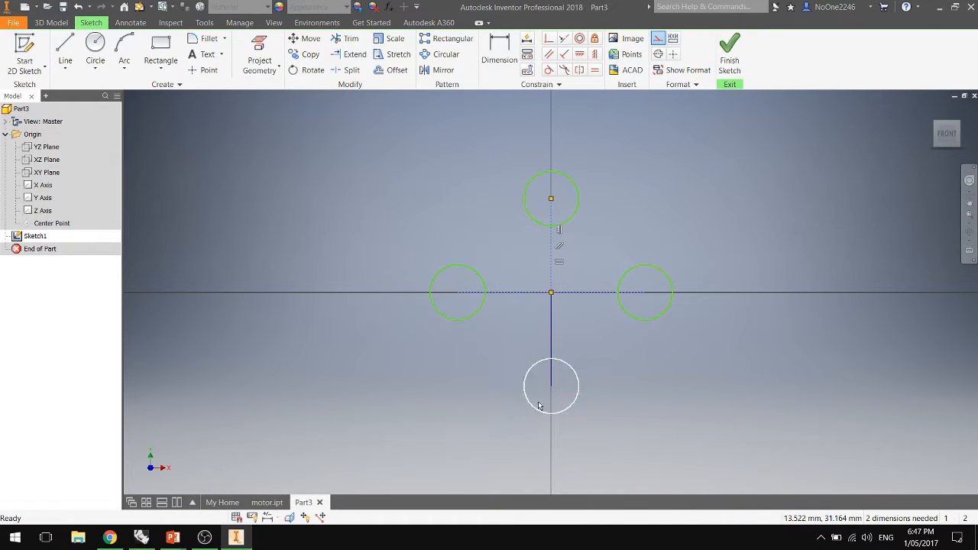
{"action": "left_click", "coordinate": [553, 346]}
{"action": "left_click", "coordinate": [660, 40]}
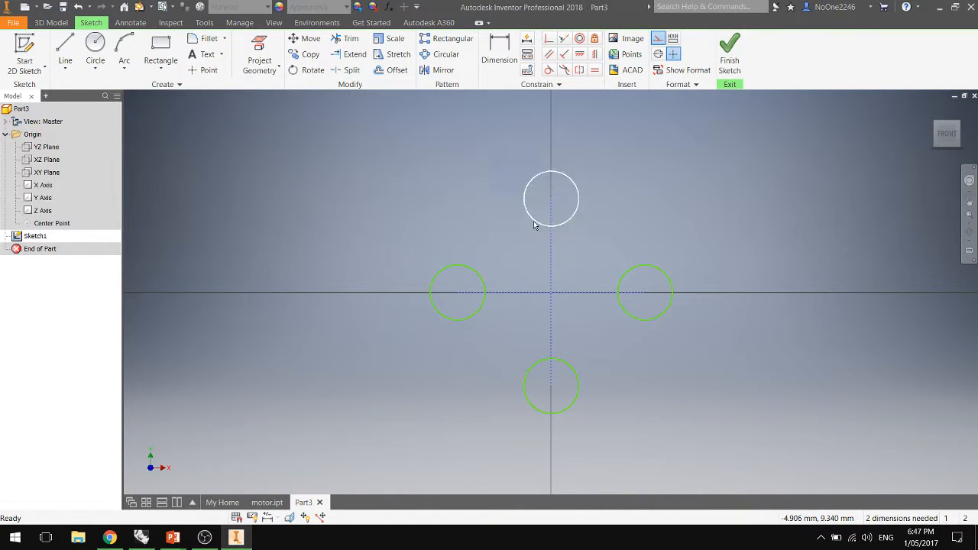
{"action": "left_click", "coordinate": [553, 255]}
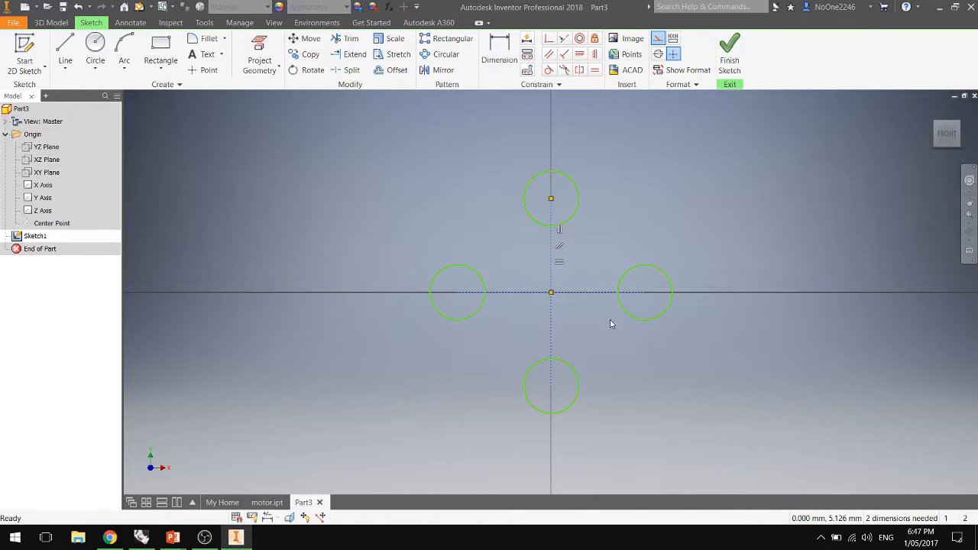
{"action": "left_click", "coordinate": [600, 295]}
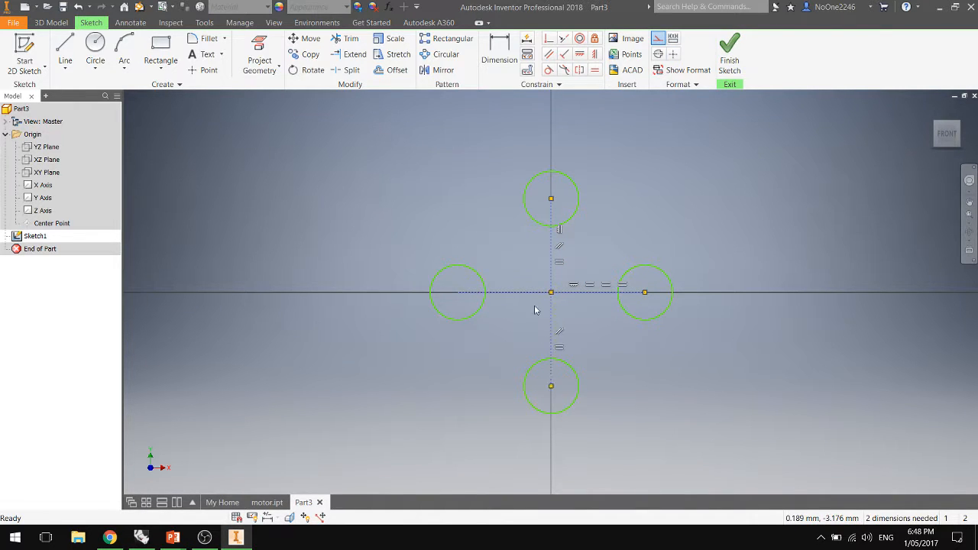
{"action": "left_click", "coordinate": [481, 262]}
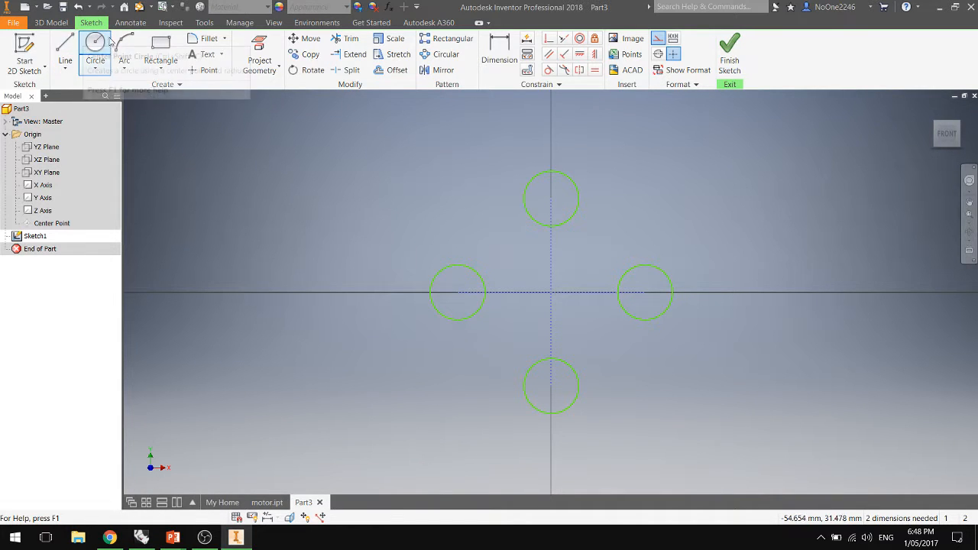
Dimension the horizontal construction line from the origin to the right circle's centre as 30 mm.
{"action": "left_click", "coordinate": [499, 53]}
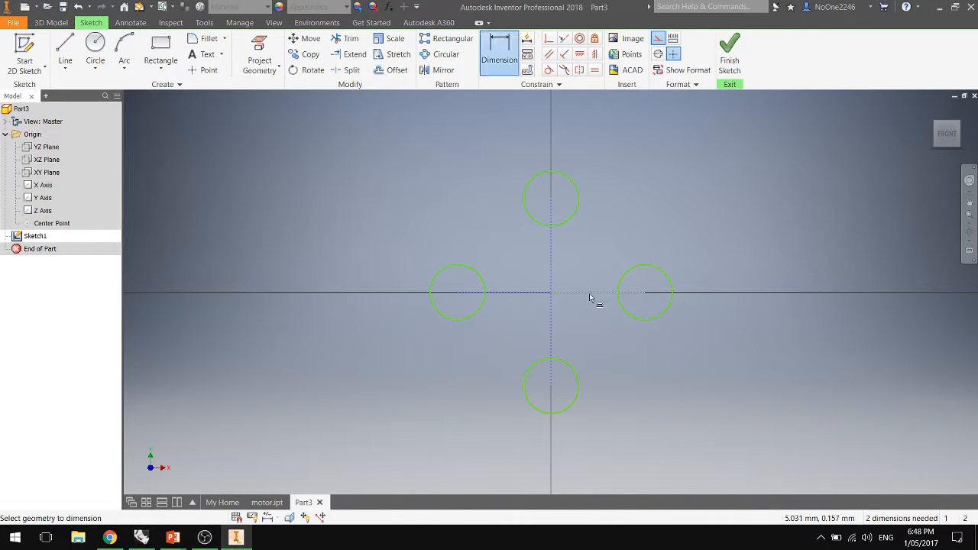
{"action": "left_click", "coordinate": [595, 293]}
{"action": "left_click", "coordinate": [594, 331]}
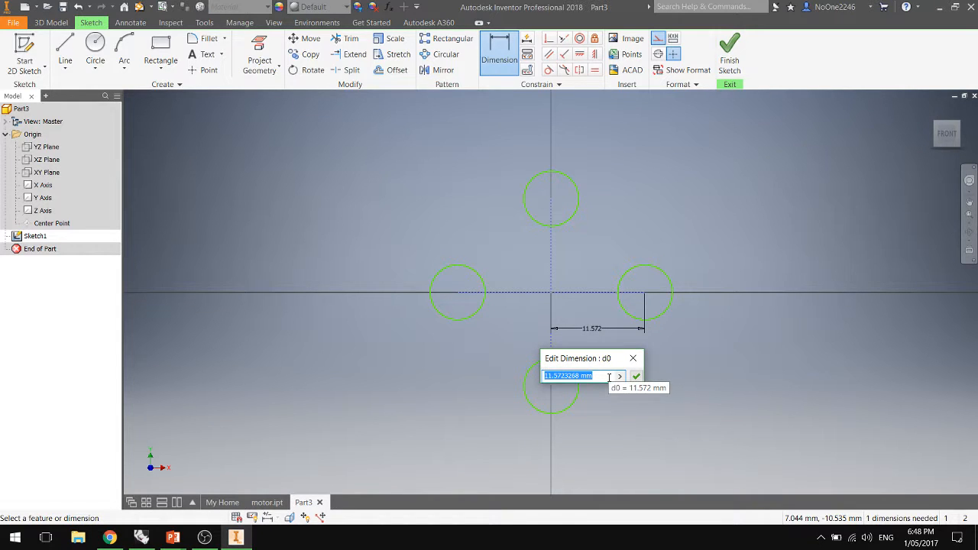
{"action": "type", "text": "30"}
{"action": "key", "text": "Return"}
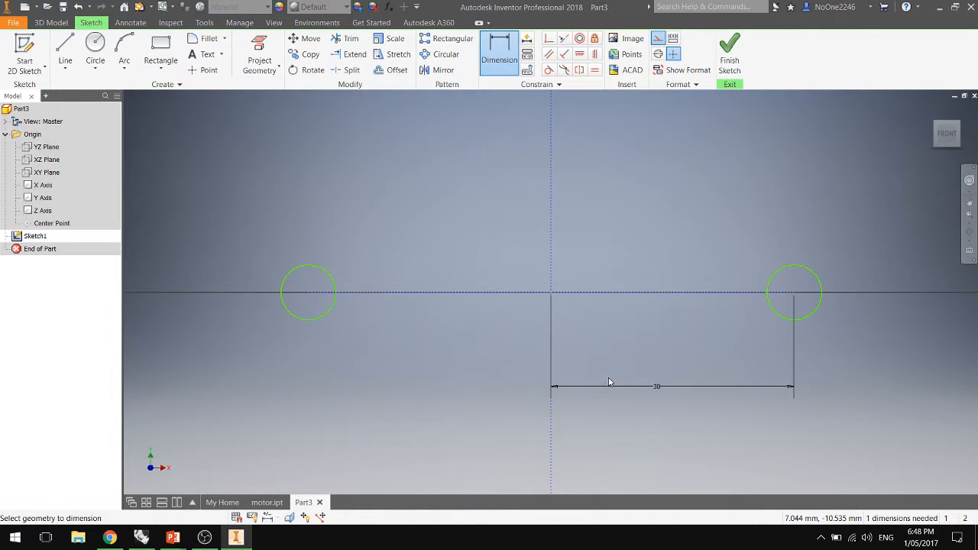
{"action": "scroll", "coordinate": [600, 341], "scroll_direction": "up", "scroll_amount": 2}
{"action": "scroll", "coordinate": [601, 340], "scroll_direction": "down", "scroll_amount": 6}
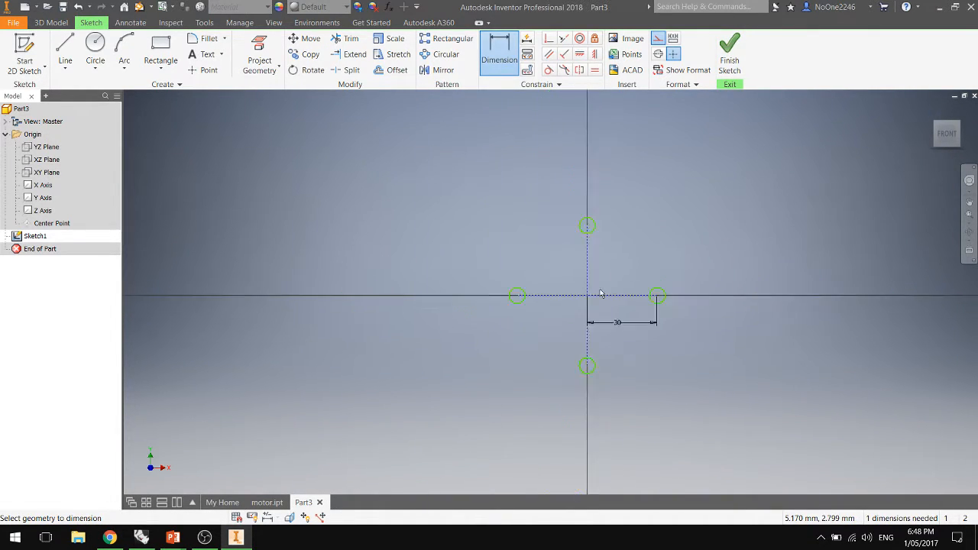
{"action": "scroll", "coordinate": [602, 329], "scroll_direction": "up", "scroll_amount": 4}
{"action": "scroll", "coordinate": [583, 290], "scroll_direction": "down", "scroll_amount": 5}
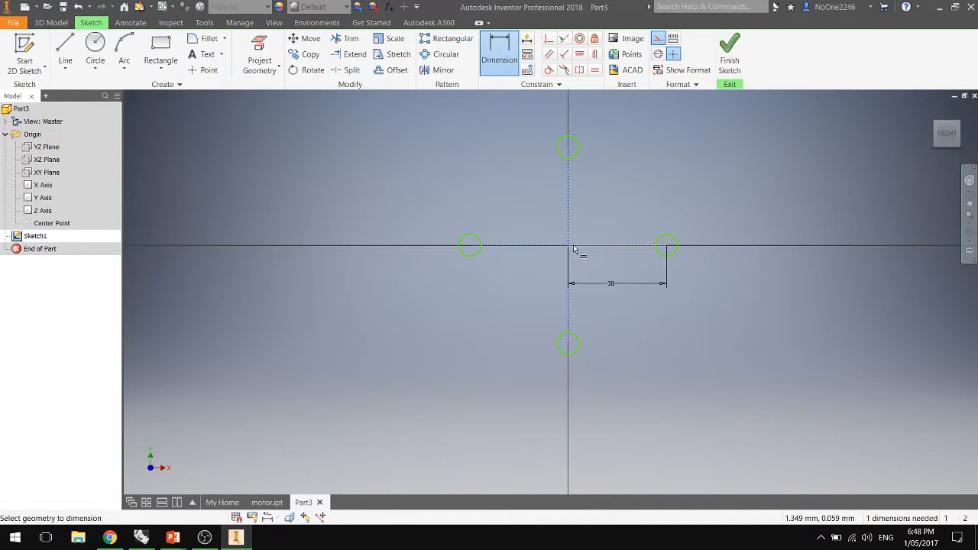
{"action": "scroll", "coordinate": [574, 247], "scroll_direction": "up", "scroll_amount": 4}
{"action": "scroll", "coordinate": [589, 249], "scroll_direction": "down", "scroll_amount": 3}
{"action": "scroll", "coordinate": [551, 291], "scroll_direction": "down", "scroll_amount": 2}
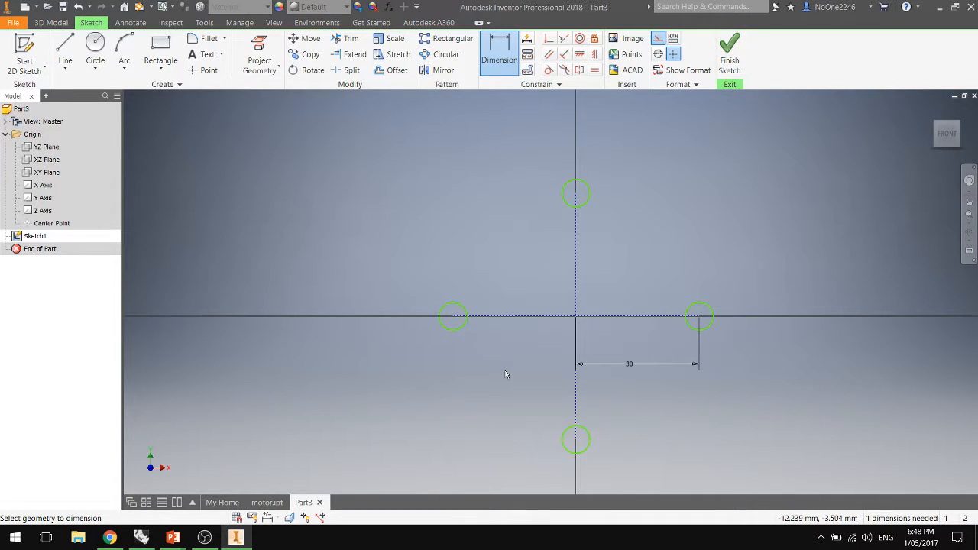
{"action": "scroll", "coordinate": [563, 348], "scroll_direction": "down", "scroll_amount": 5}
{"action": "scroll", "coordinate": [563, 348], "scroll_direction": "up", "scroll_amount": 5}
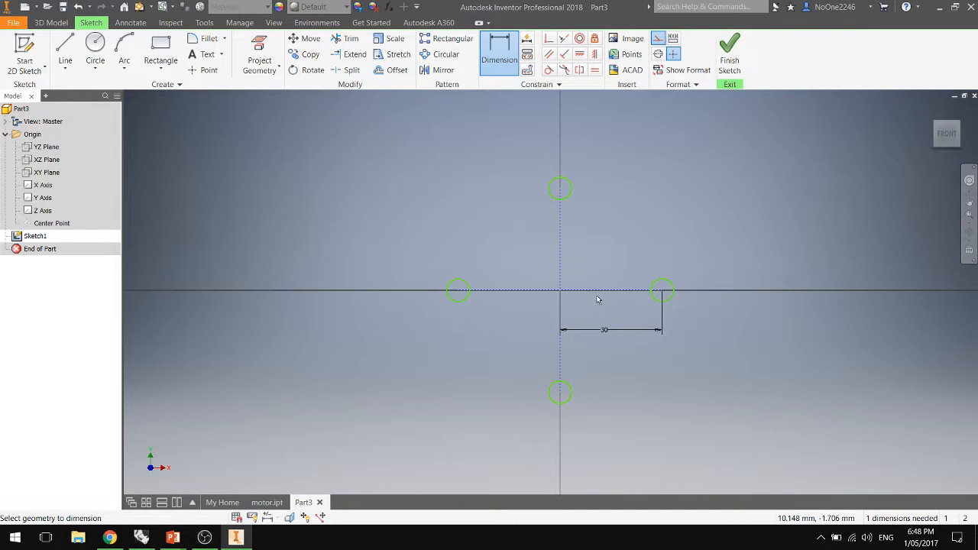
Draw two horizontal lines joining the tops and the bottoms of the left and right circles, and convert both from construction to normal lines.
{"action": "left_click", "coordinate": [73, 50]}
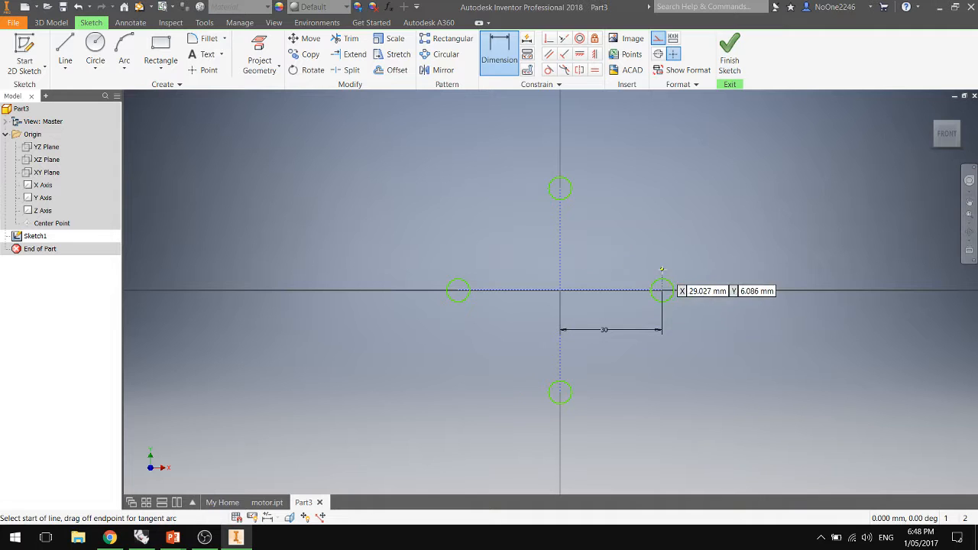
{"action": "left_click", "coordinate": [661, 279]}
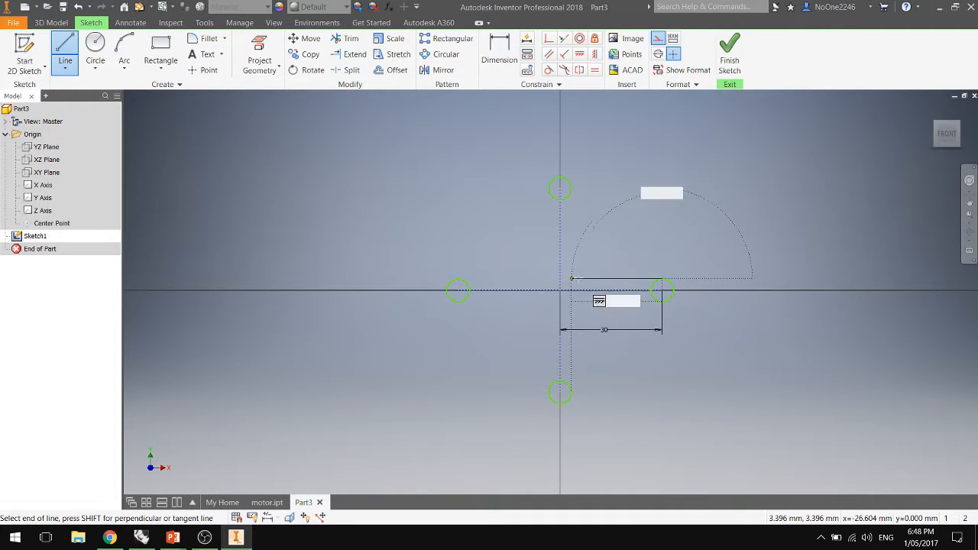
{"action": "left_click", "coordinate": [458, 279]}
{"action": "left_click", "coordinate": [458, 301]}
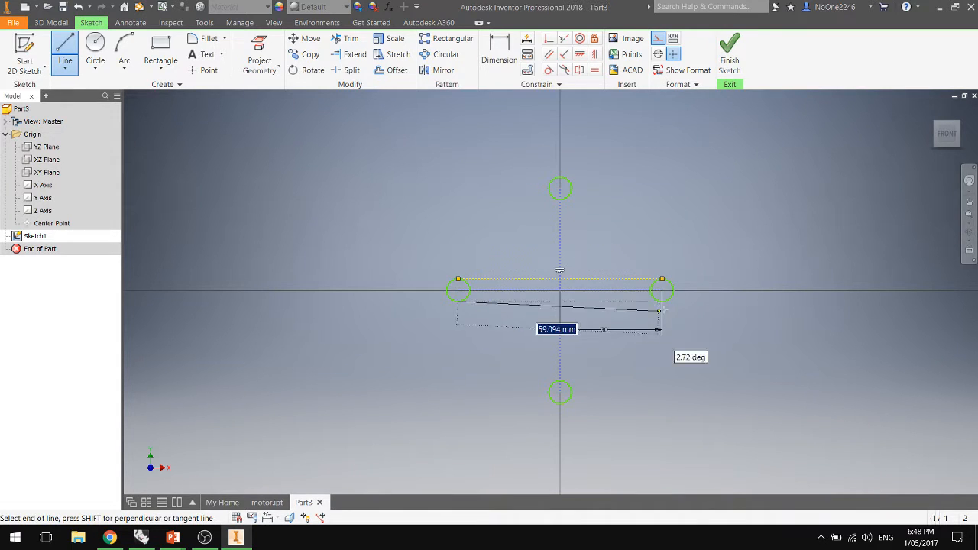
{"action": "left_click", "coordinate": [662, 301]}
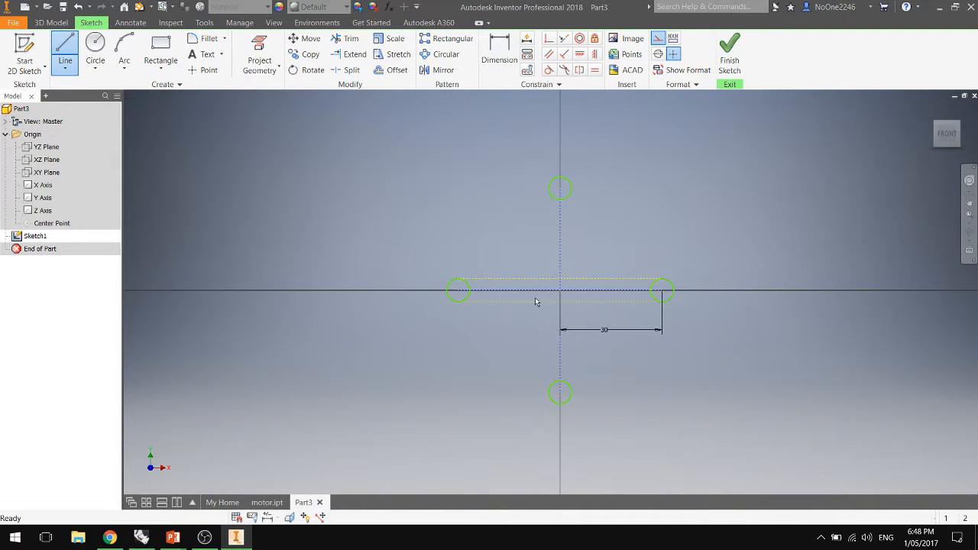
{"action": "key", "text": "Escape"}
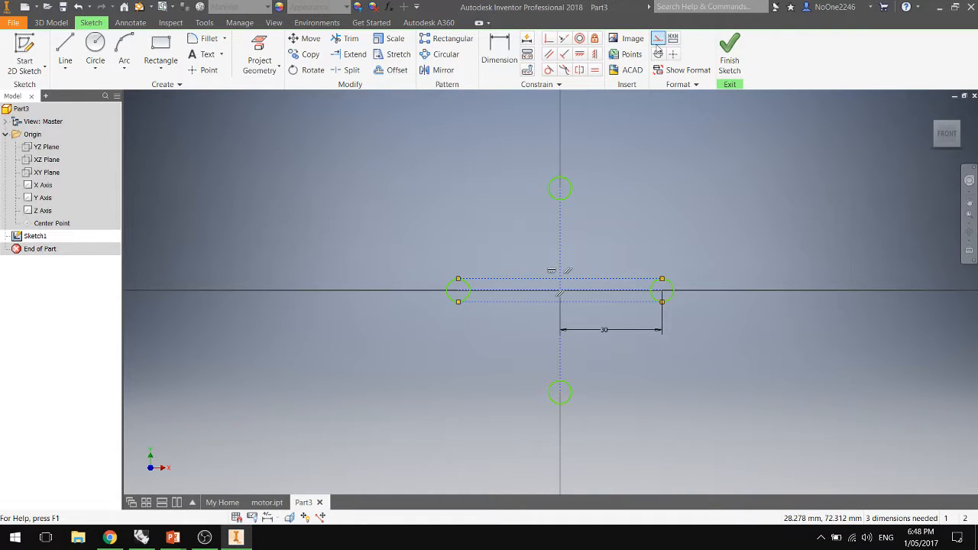
{"action": "left_click", "coordinate": [657, 38]}
{"action": "left_click", "coordinate": [643, 229]}
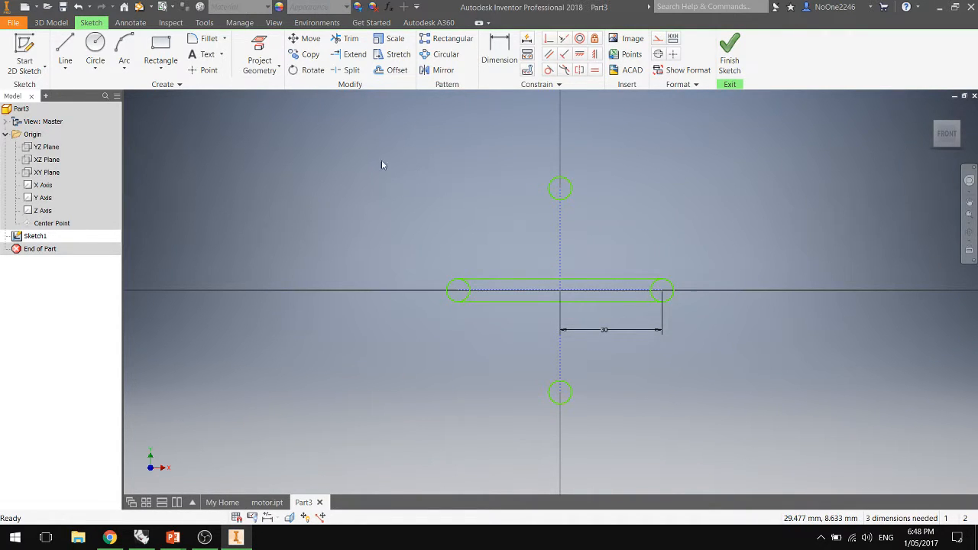
Draw two vertical lines about 60 mm long joining the left sides and the right sides of the upper and lower circles.
{"action": "left_click", "coordinate": [65, 50]}
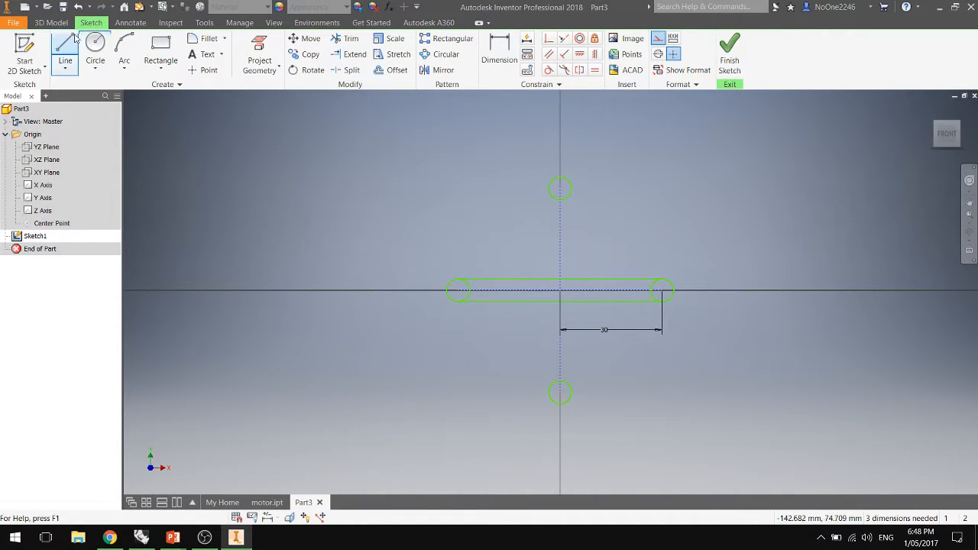
{"action": "left_click", "coordinate": [547, 188]}
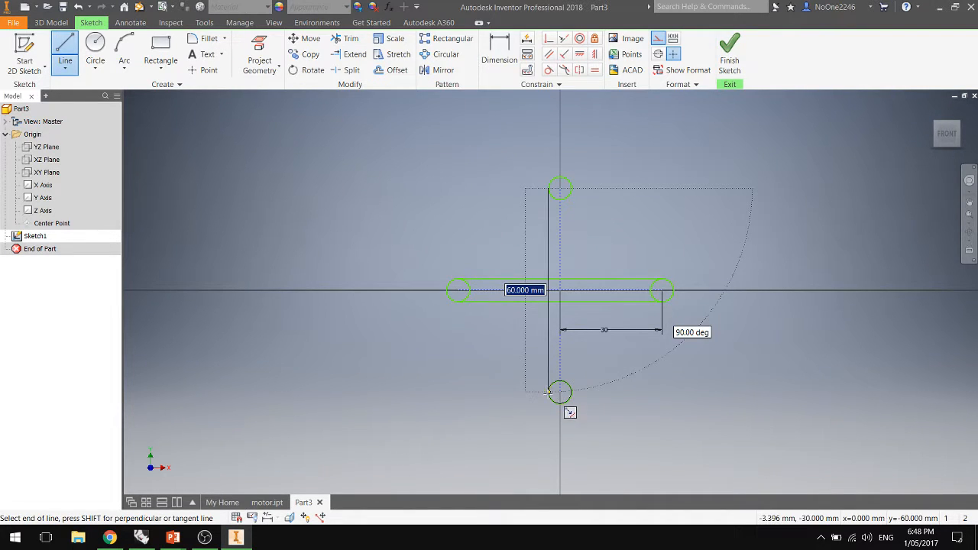
{"action": "left_click", "coordinate": [548, 392]}
{"action": "key", "text": "Escape"}
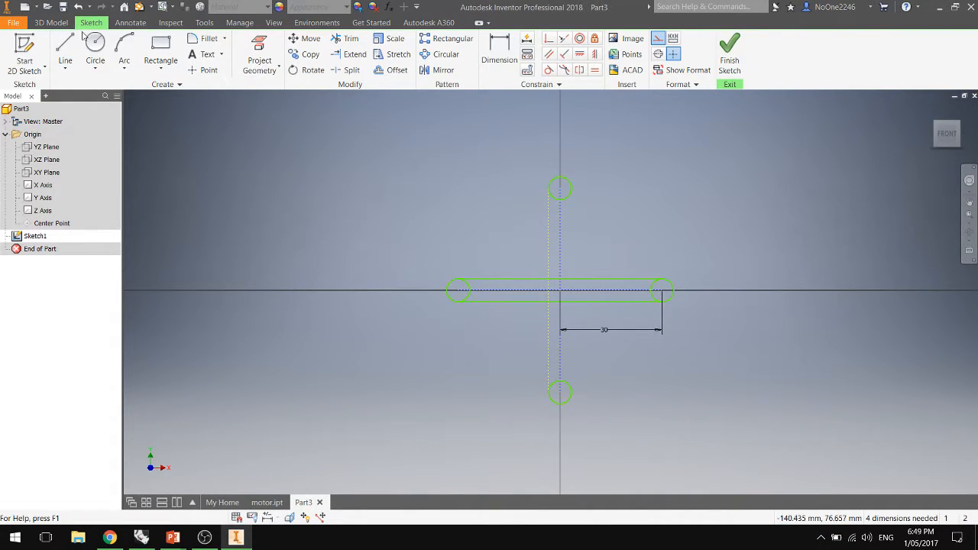
{"action": "left_click", "coordinate": [67, 45]}
{"action": "left_click", "coordinate": [571, 188]}
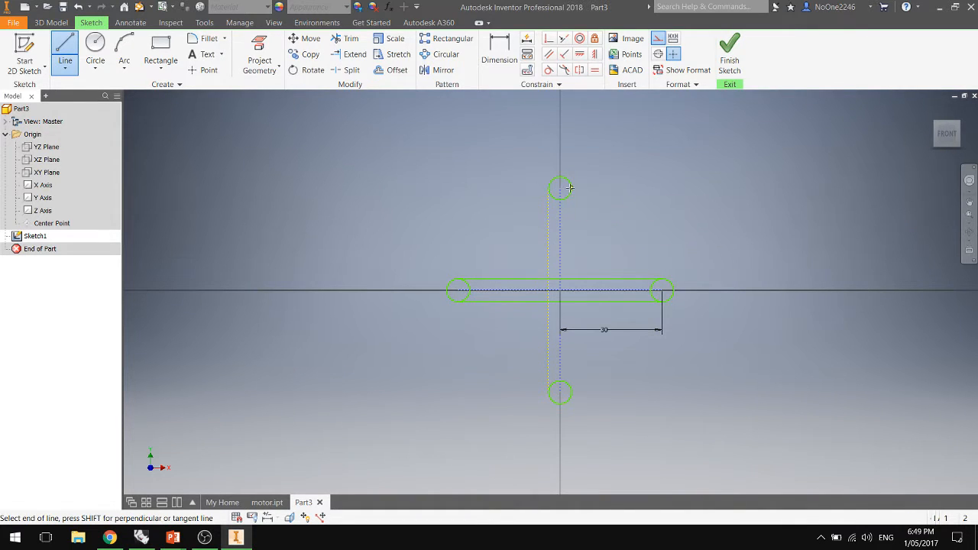
{"action": "double_click", "coordinate": [571, 392]}
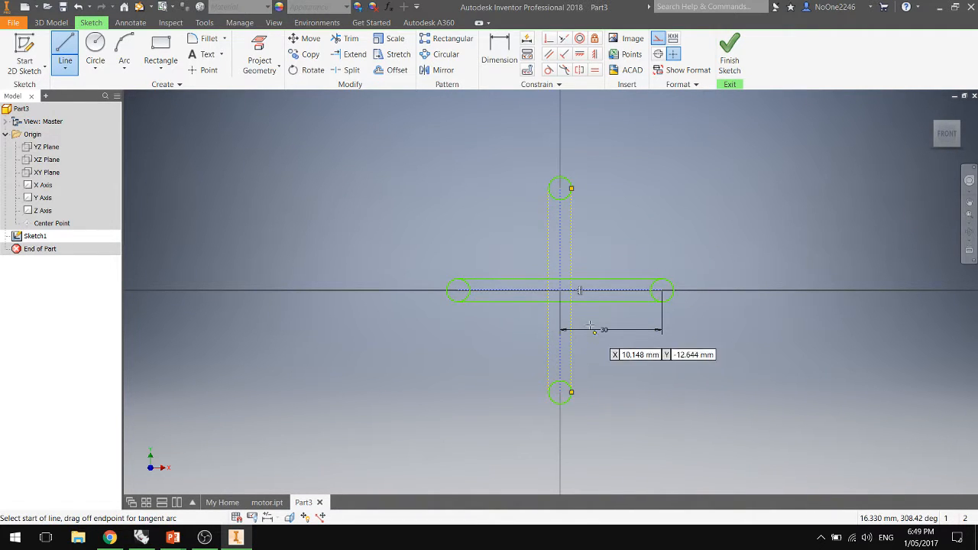
{"action": "key", "text": "Escape"}
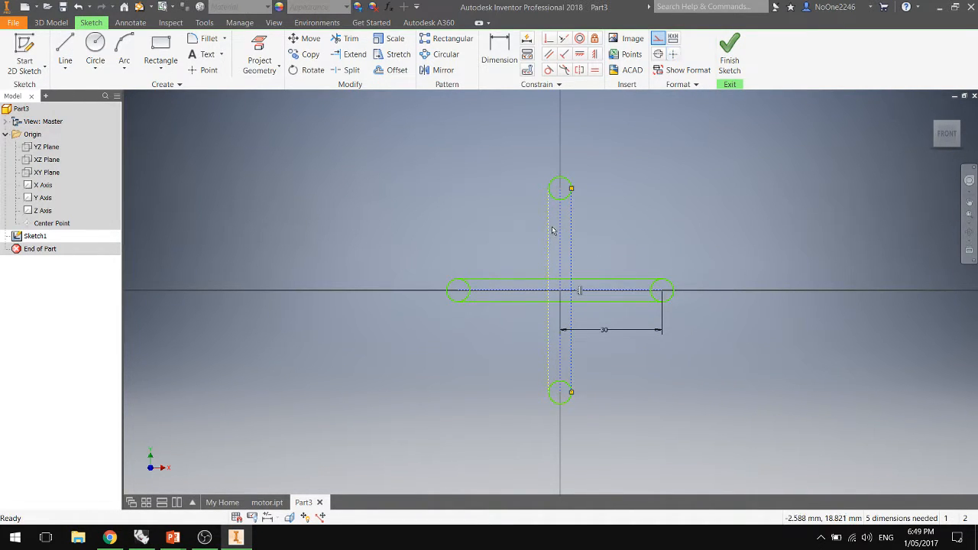
Convert the two outer vertical lines between the upper and lower circles from construction to normal lines.
{"action": "left_click", "coordinate": [552, 229], "text": "ctrl"}
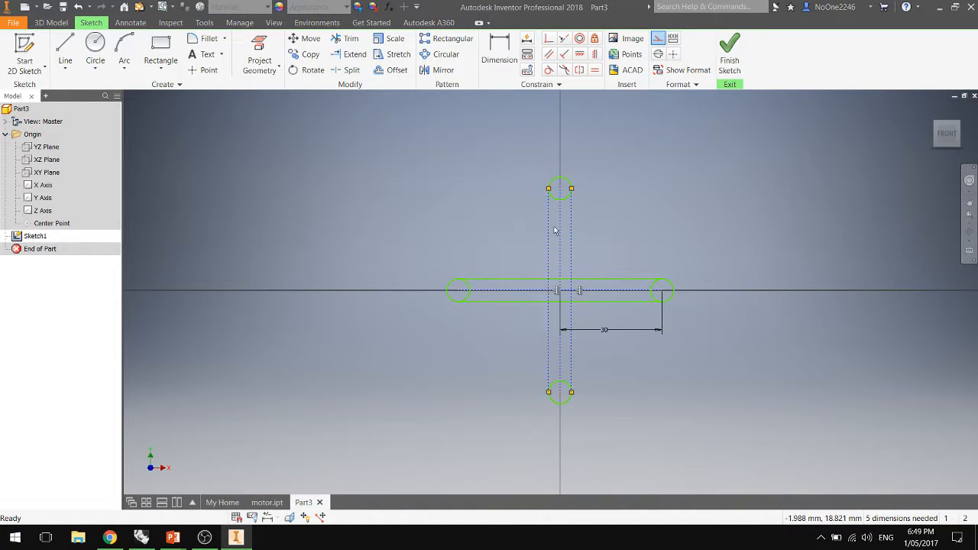
{"action": "left_click", "coordinate": [658, 39]}
{"action": "left_click", "coordinate": [676, 140]}
Turn off construction mode for new sketch geometry.
{"action": "left_click", "coordinate": [65, 50]}
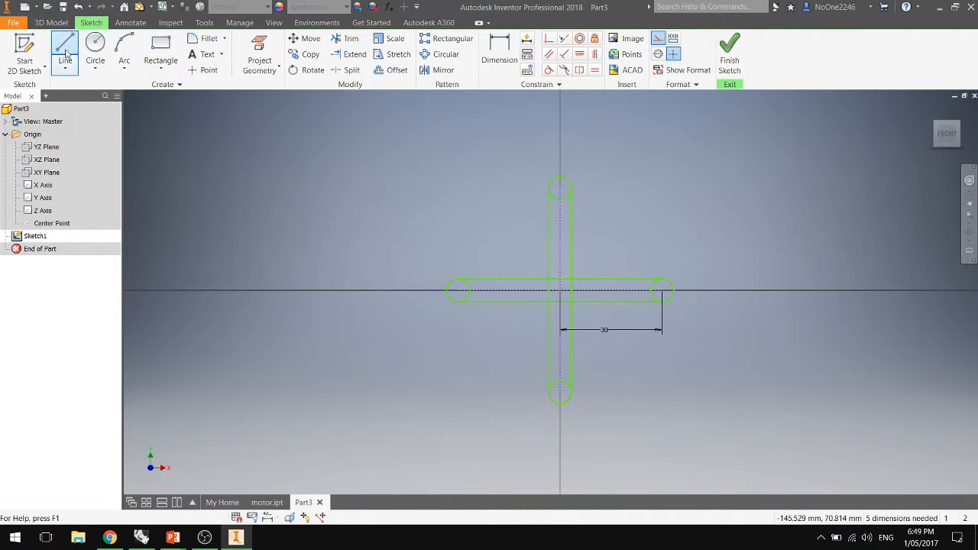
{"action": "left_click", "coordinate": [658, 40]}
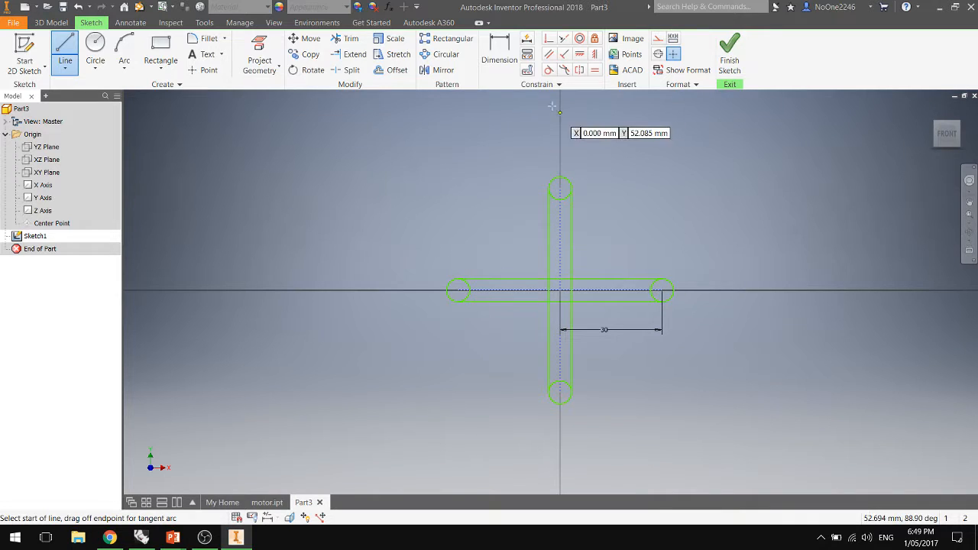
{"action": "key", "text": "Escape"}
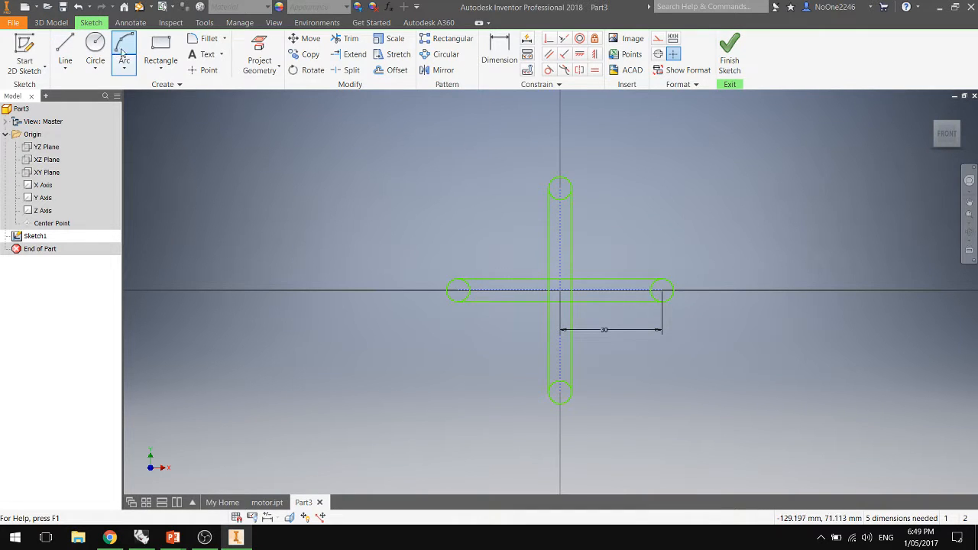
Dimension the distance between the two outer vertical lines.
{"action": "left_click", "coordinate": [499, 52]}
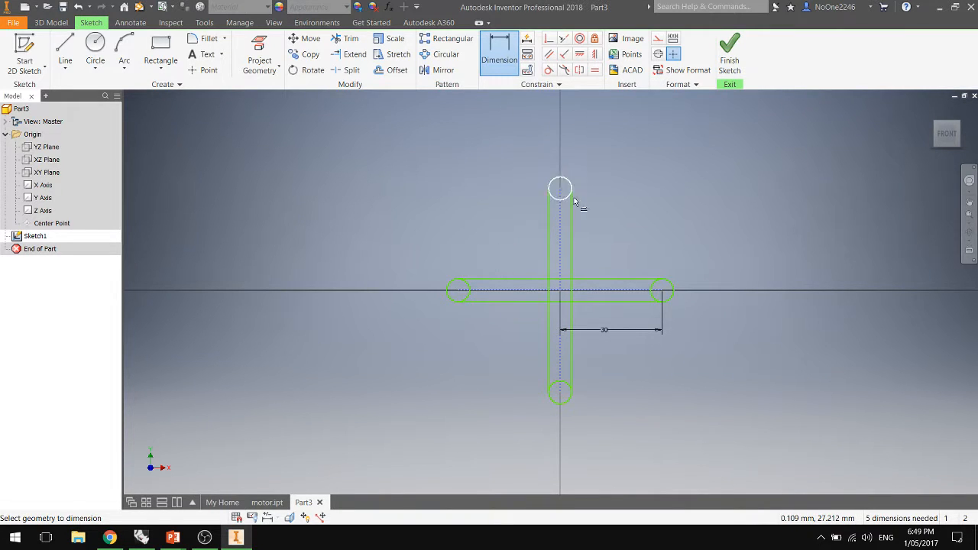
{"action": "left_click", "coordinate": [548, 220]}
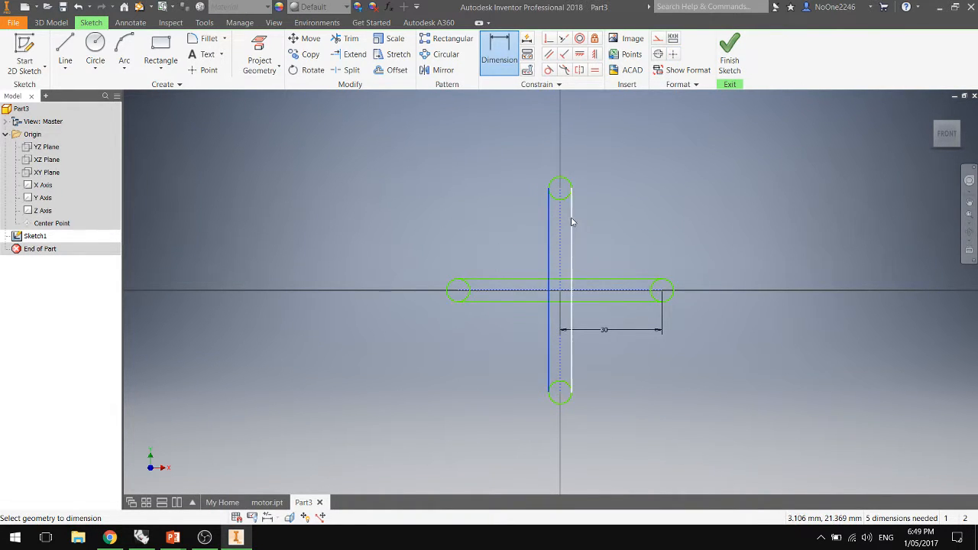
{"action": "left_click", "coordinate": [572, 214]}
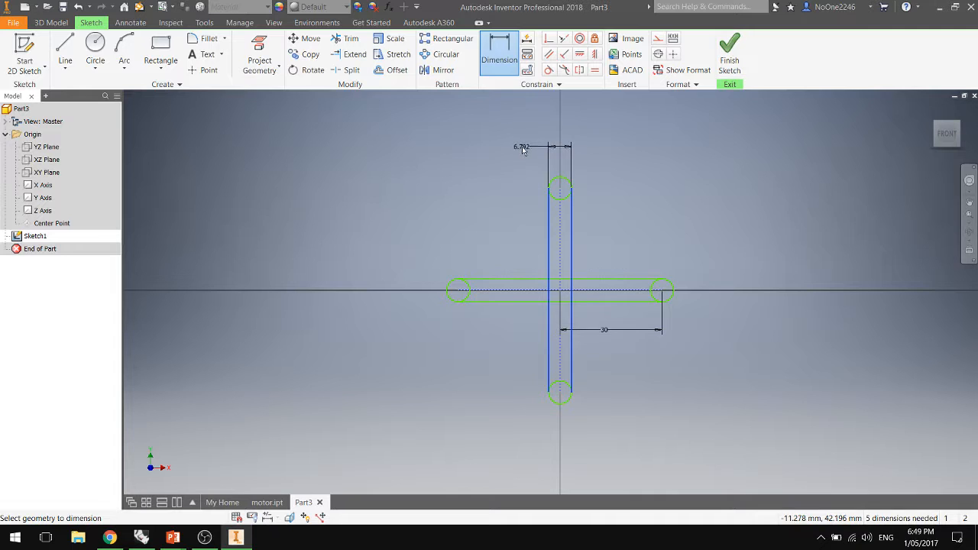
Dimension the vertical slot's width between its two side lines and set it to 15 mm.
{"action": "left_click", "coordinate": [523, 149]}
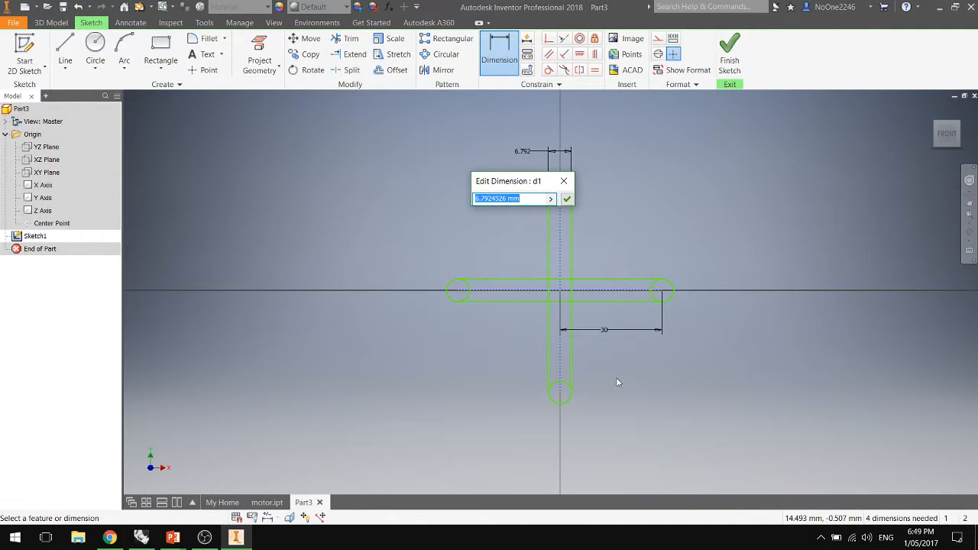
{"action": "type", "text": "15"}
{"action": "key", "text": "Return"}
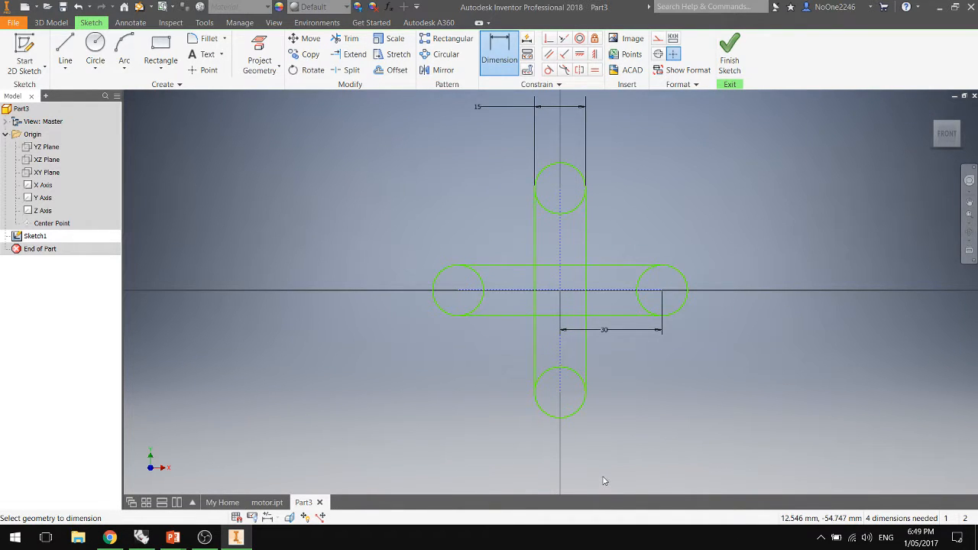
{"action": "key", "text": "Escape"}
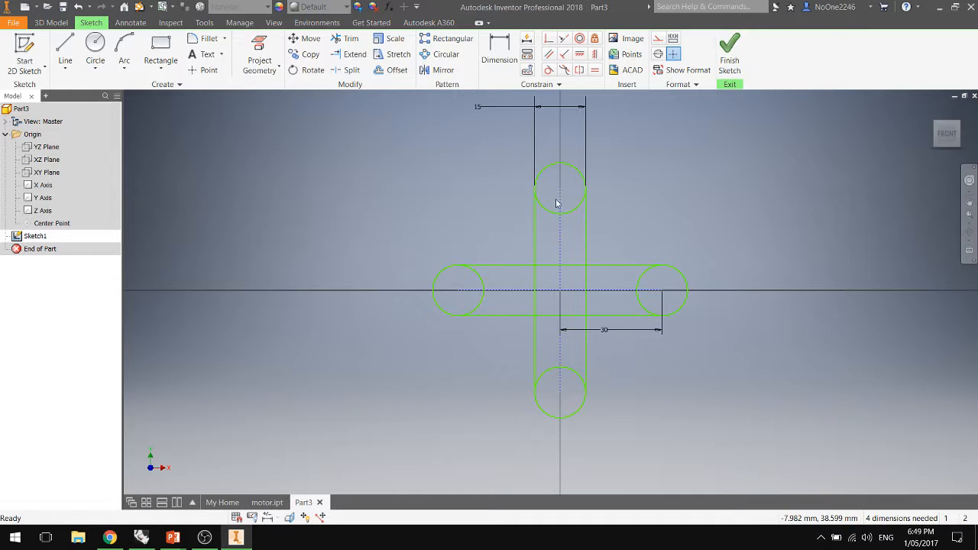
Trim away the overlapping line segments where the vertical and horizontal slots cross at the centre.
{"action": "left_click", "coordinate": [354, 40]}
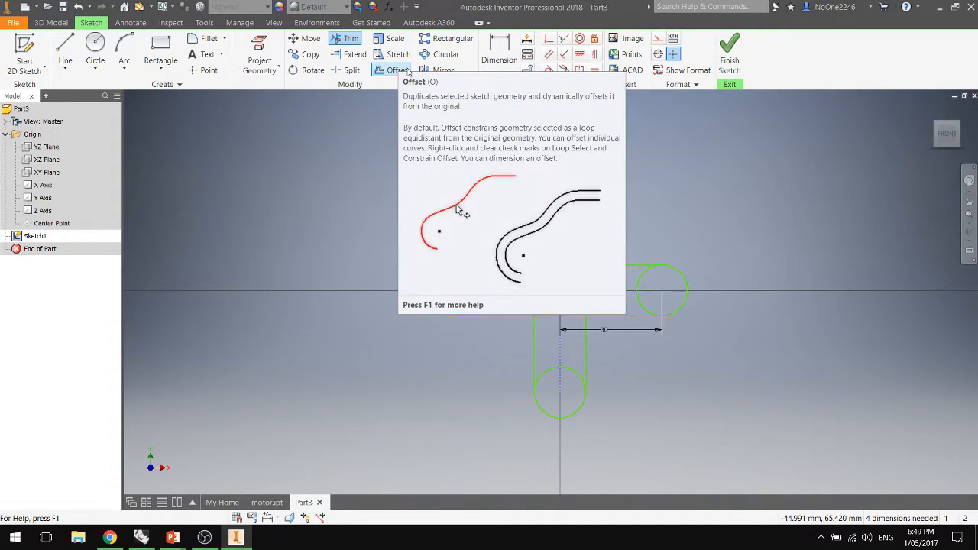
{"action": "left_click", "coordinate": [354, 46]}
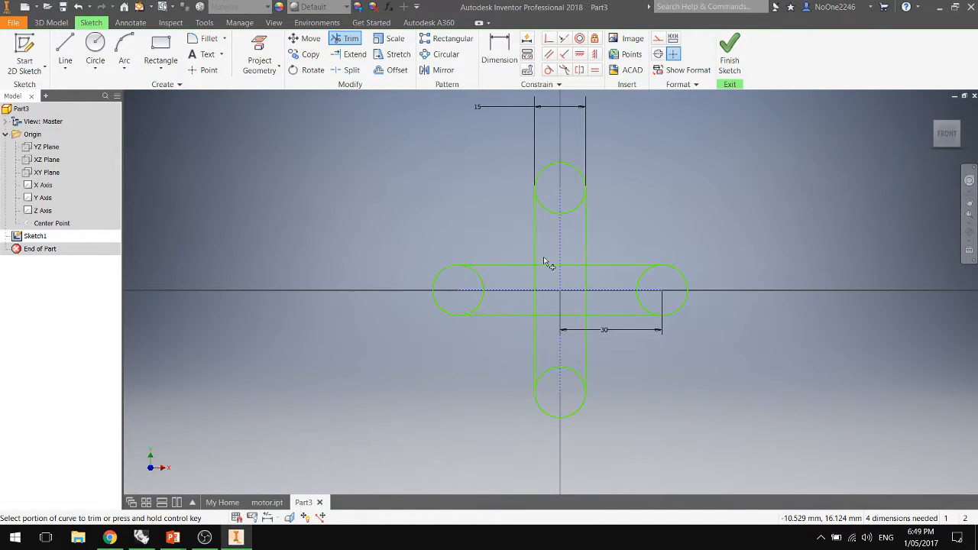
{"action": "mouse_move", "coordinate": [546, 260]}
{"action": "left_mouse_down"}
{"action": "mouse_move", "coordinate": [545, 280]}
{"action": "mouse_move", "coordinate": [514, 304]}
{"action": "mouse_move", "coordinate": [547, 310]}
{"action": "mouse_move", "coordinate": [562, 333]}
{"action": "mouse_move", "coordinate": [596, 283]}
{"action": "mouse_move", "coordinate": [575, 269]}
{"action": "mouse_move", "coordinate": [581, 287]}
{"action": "left_mouse_up"}
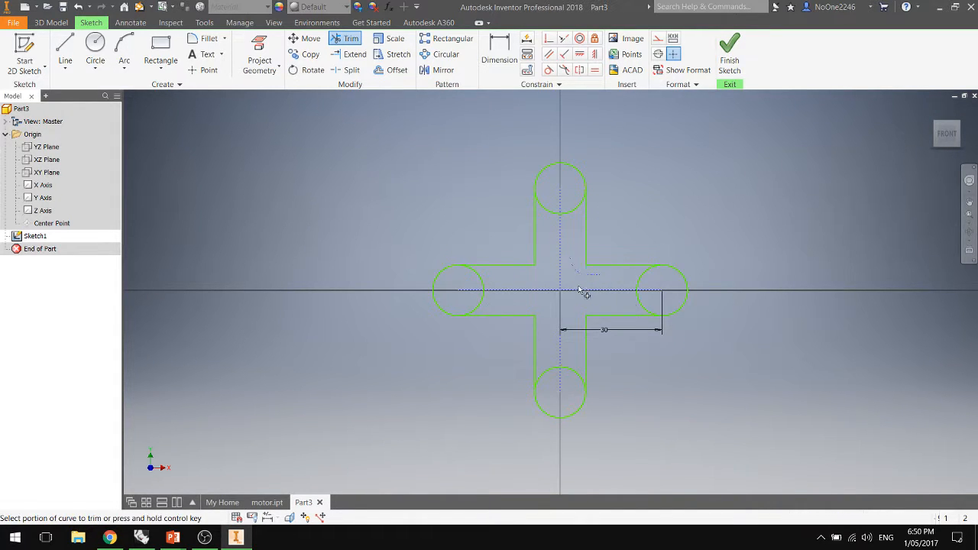
Trim the inner halves of the circles at all four arm ends, leaving only the outer rounded arcs.
{"action": "mouse_move", "coordinate": [493, 282]}
{"action": "left_mouse_down"}
{"action": "mouse_move", "coordinate": [467, 275]}
{"action": "mouse_move", "coordinate": [472, 299]}
{"action": "left_mouse_up"}
{"action": "mouse_move", "coordinate": [549, 246]}
{"action": "left_mouse_down"}
{"action": "mouse_move", "coordinate": [572, 220]}
{"action": "mouse_move", "coordinate": [571, 197]}
{"action": "left_mouse_up"}
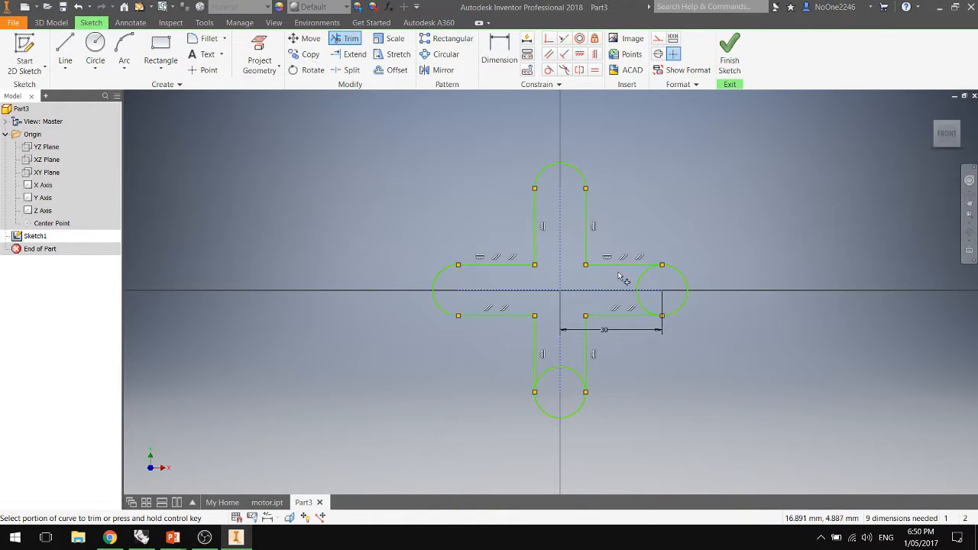
{"action": "left_click_drag", "start_coordinate": [626, 276], "coordinate": [643, 286]}
{"action": "left_click_drag", "start_coordinate": [648, 299], "coordinate": [607, 302]}
{"action": "left_click_drag", "start_coordinate": [577, 341], "coordinate": [572, 380]}
{"action": "left_click_drag", "start_coordinate": [546, 349], "coordinate": [551, 383]}
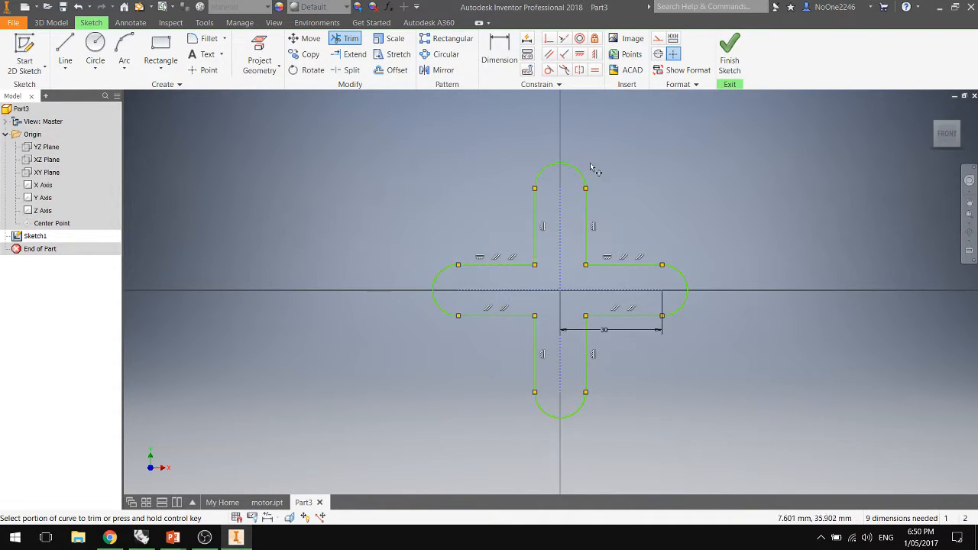
Dimension the distance between the upper arm's two side lines as 15 mm.
{"action": "key", "text": "d"}
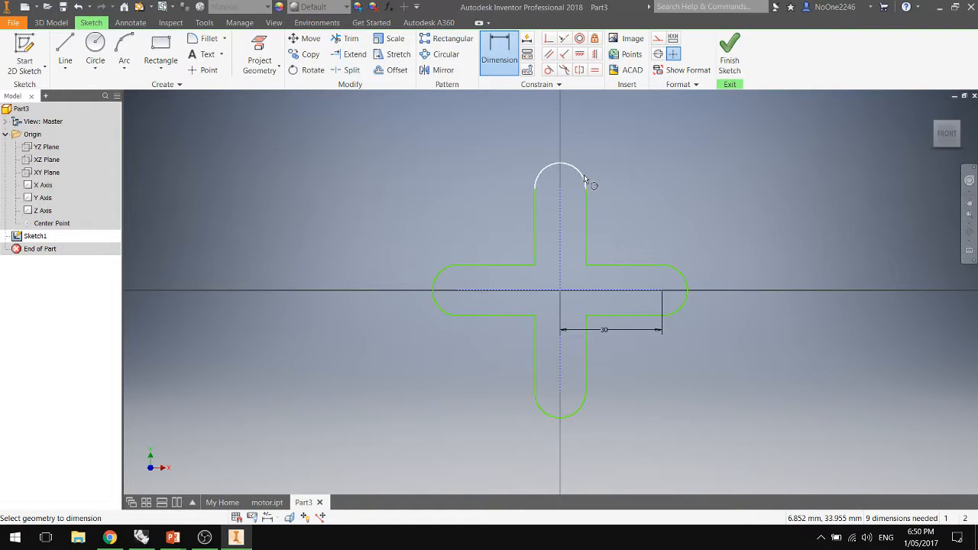
{"action": "left_click", "coordinate": [586, 209]}
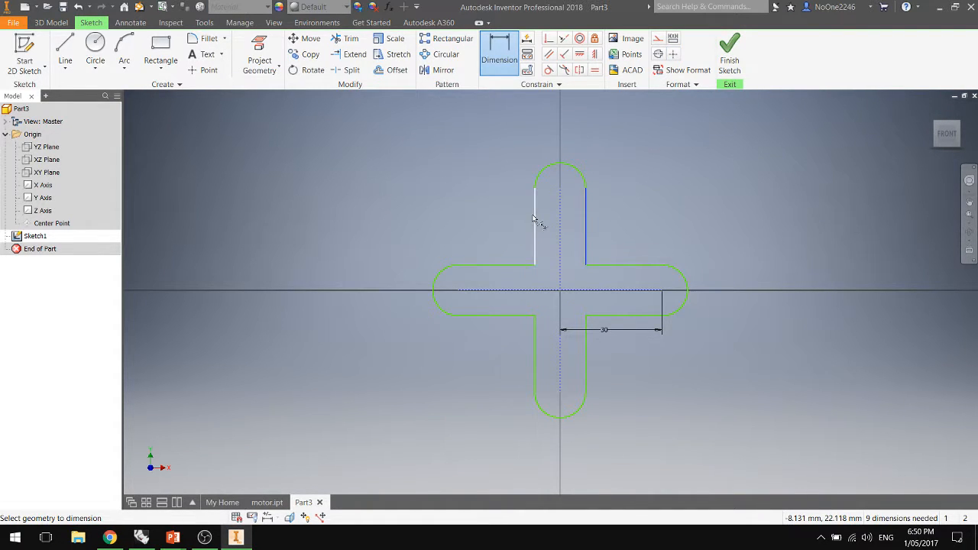
{"action": "left_click", "coordinate": [535, 221]}
{"action": "left_click", "coordinate": [533, 136]}
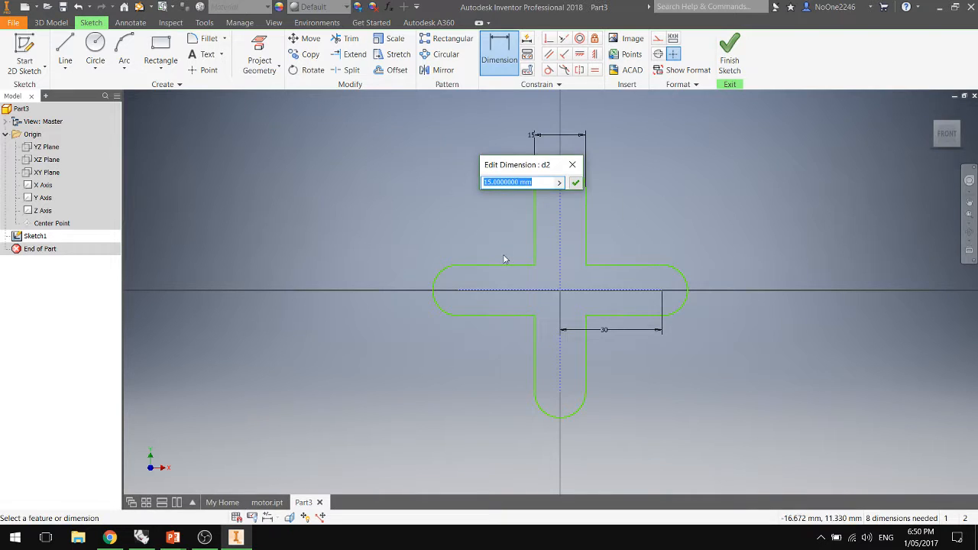
{"action": "key", "text": "Return"}
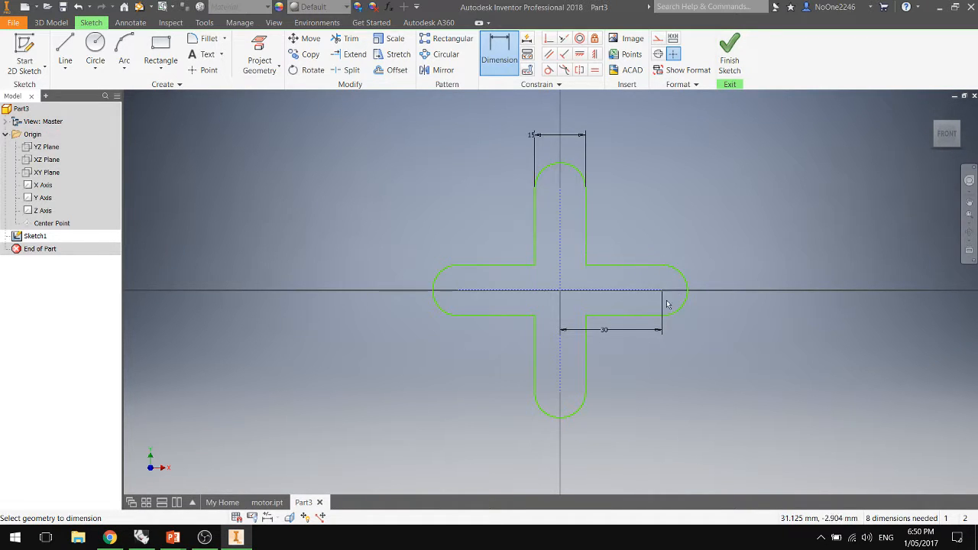
{"action": "key", "text": "Escape"}
Apply tangent constraints between the upper arm's end arc and both of its vertical side lines.
{"action": "left_click", "coordinate": [537, 203]}
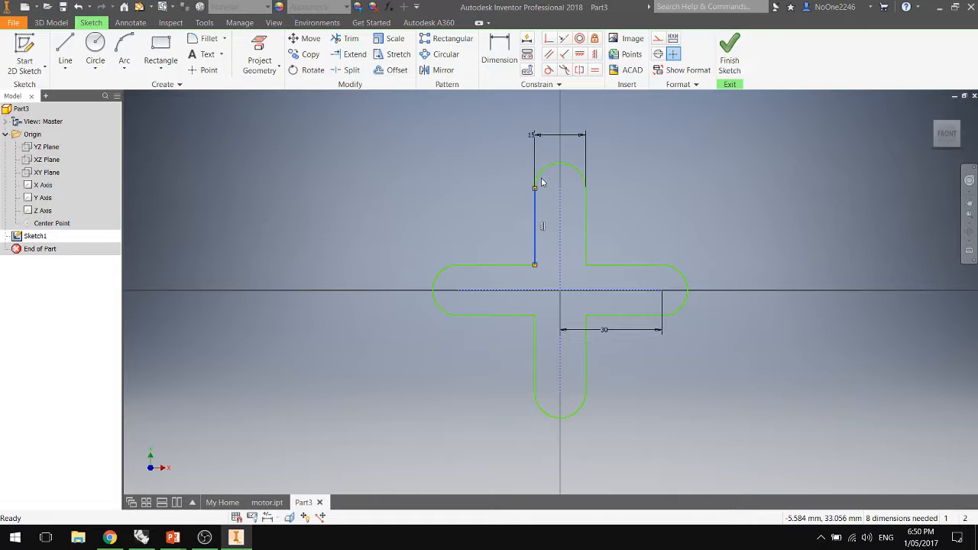
{"action": "left_click", "coordinate": [544, 170], "text": "ctrl"}
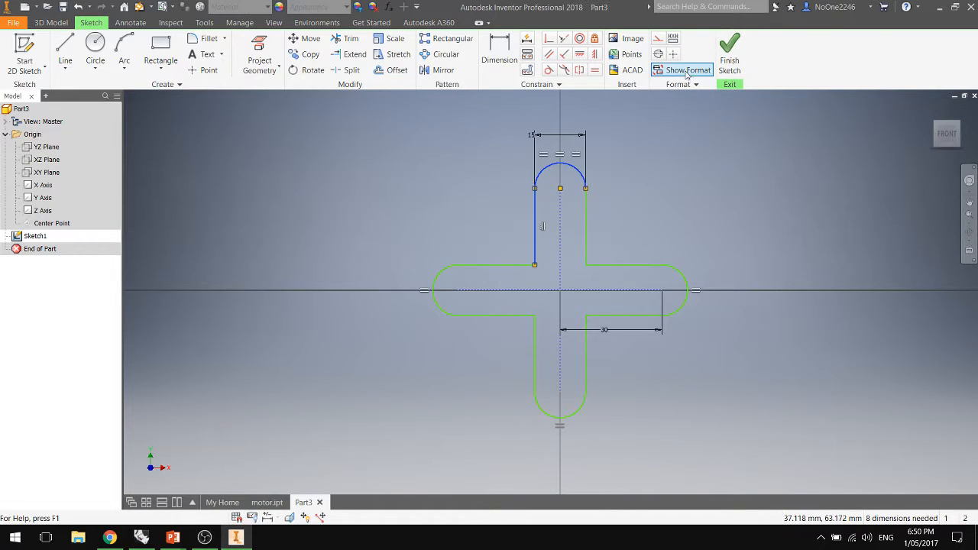
{"action": "left_click", "coordinate": [551, 71]}
{"action": "left_click", "coordinate": [580, 185]}
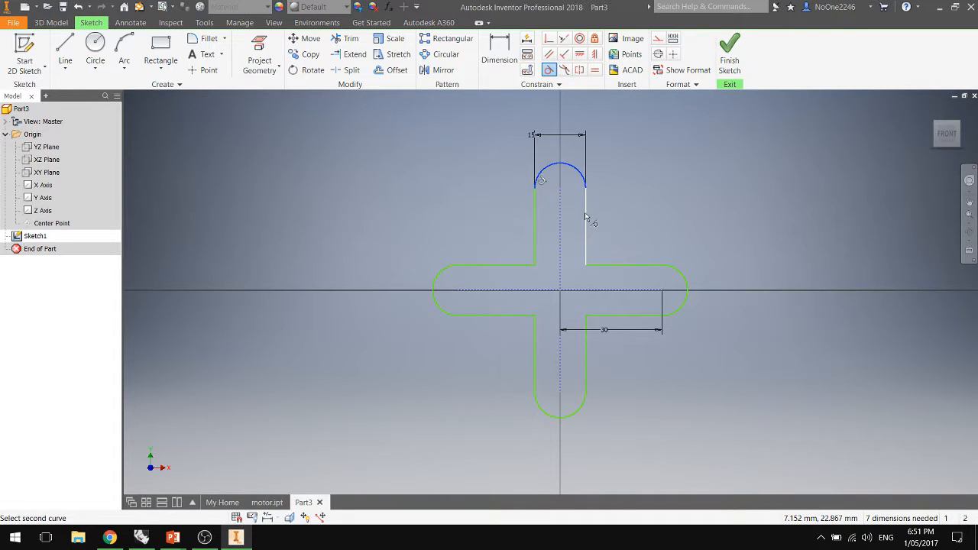
{"action": "left_click", "coordinate": [586, 217]}
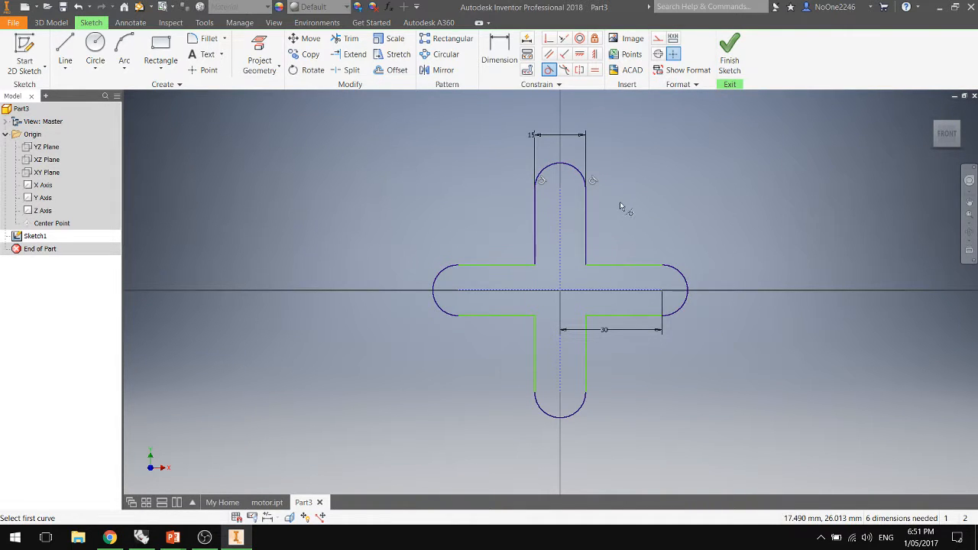
{"action": "key", "text": "Escape"}
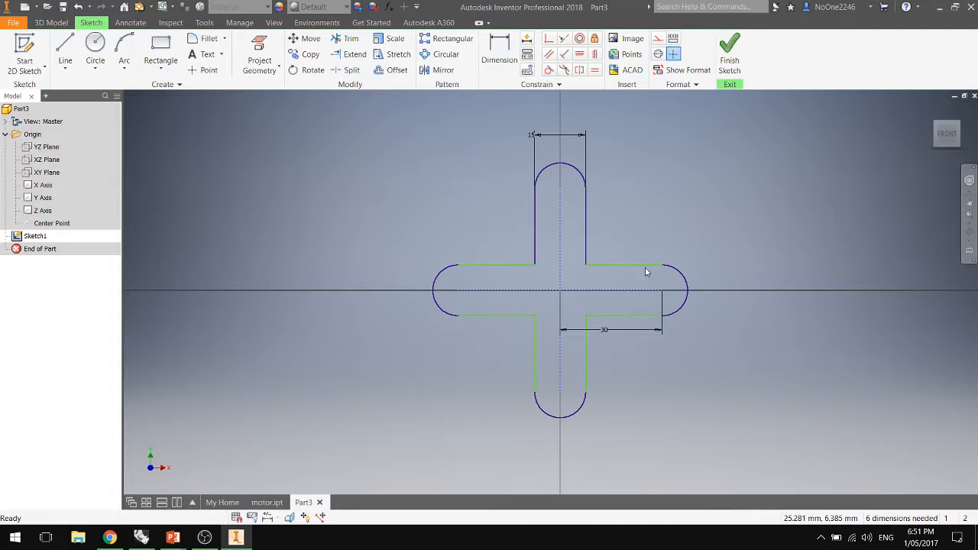
Make the right arm's end arc tangent to both of its horizontal side lines.
{"action": "left_click", "coordinate": [679, 273]}
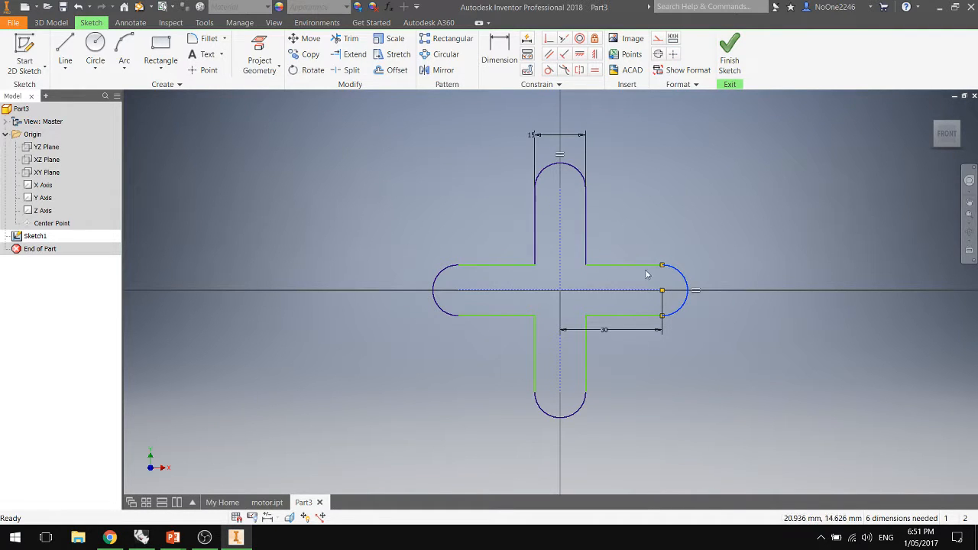
{"action": "left_click", "coordinate": [643, 268], "text": "ctrl"}
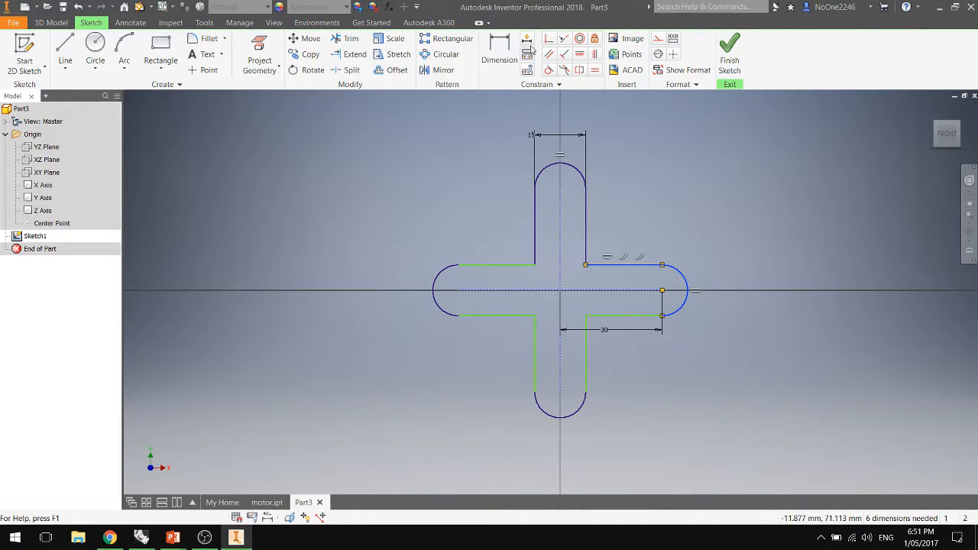
{"action": "left_click", "coordinate": [548, 69]}
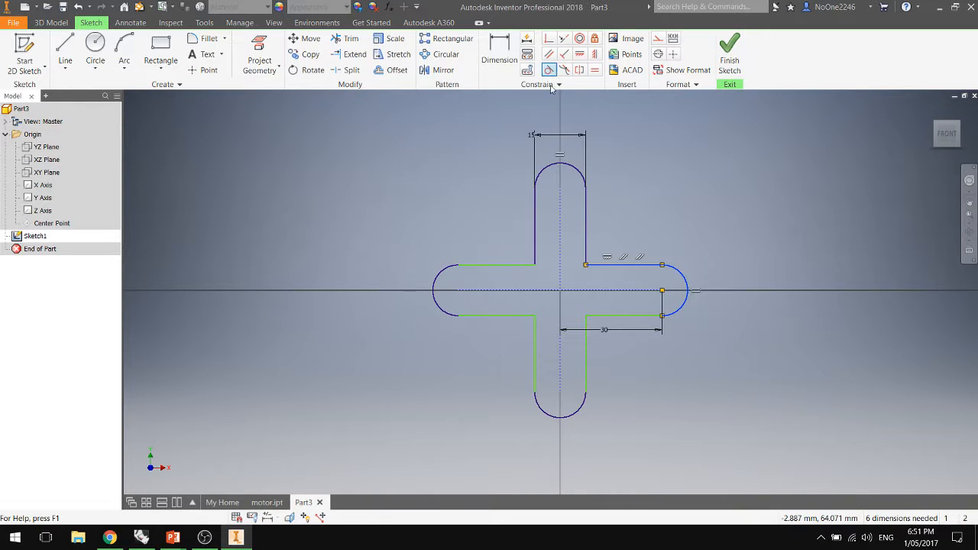
{"action": "left_click", "coordinate": [640, 314]}
{"action": "left_click", "coordinate": [677, 314]}
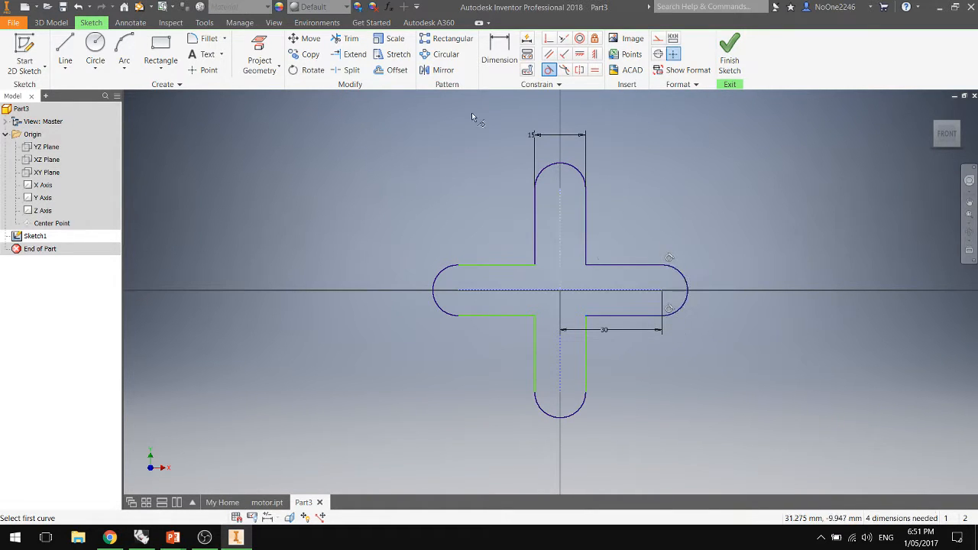
Make the lower arm's end arc tangent to both of its vertical side lines.
{"action": "left_click", "coordinate": [586, 344]}
{"action": "left_click", "coordinate": [579, 413]}
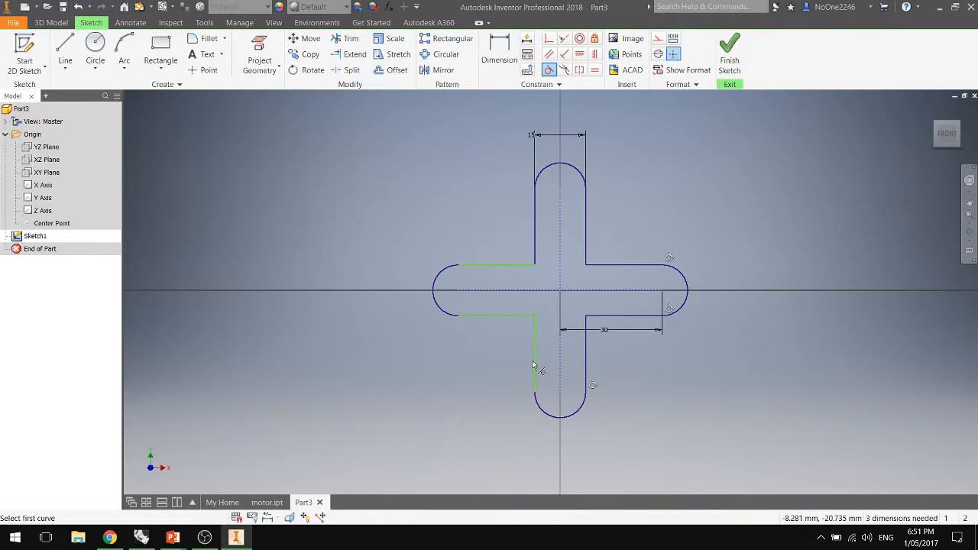
{"action": "left_click", "coordinate": [535, 371]}
{"action": "left_click", "coordinate": [534, 389]}
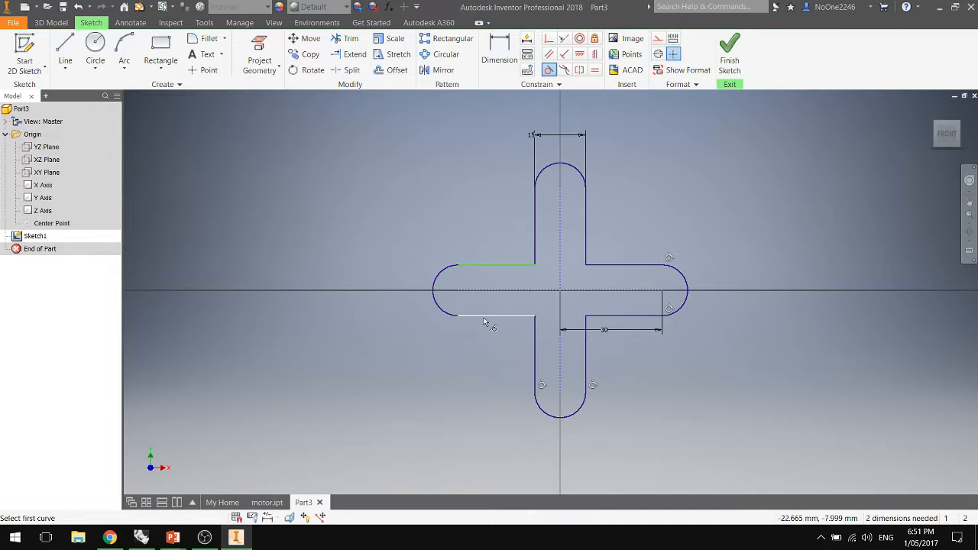
Make the left arm's end arc tangent to both of its horizontal side lines.
{"action": "left_click", "coordinate": [483, 316]}
{"action": "left_click", "coordinate": [449, 315]}
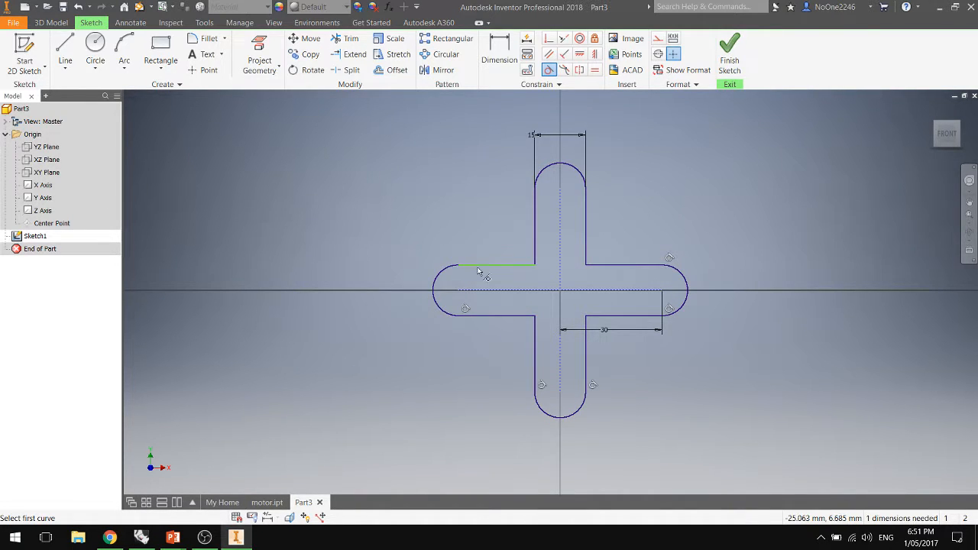
{"action": "left_click", "coordinate": [478, 266]}
{"action": "left_click", "coordinate": [441, 276]}
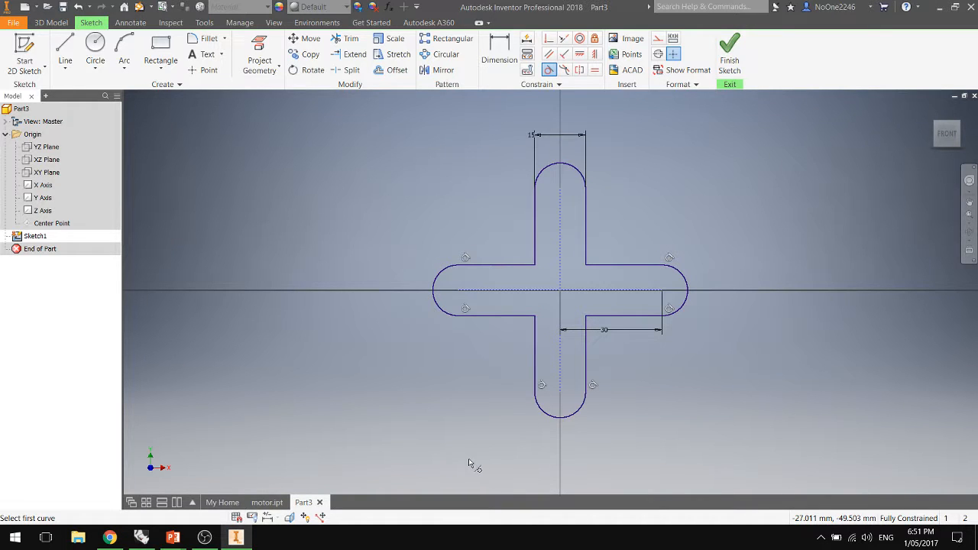
{"action": "scroll", "coordinate": [525, 200], "scroll_direction": "down", "scroll_amount": 2}
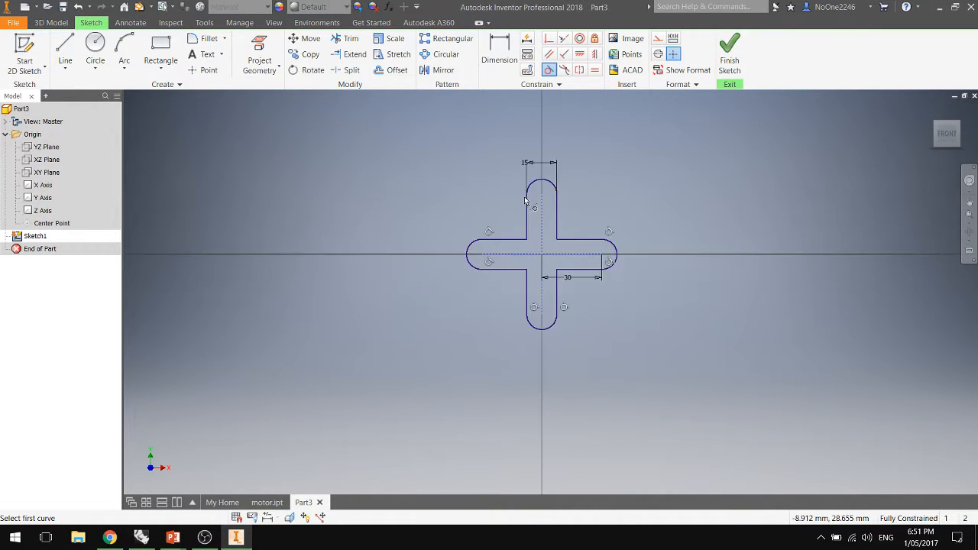
{"action": "scroll", "coordinate": [539, 220], "scroll_direction": "down", "scroll_amount": 5}
{"action": "scroll", "coordinate": [541, 223], "scroll_direction": "up", "scroll_amount": 6}
{"action": "scroll", "coordinate": [631, 179], "scroll_direction": "down", "scroll_amount": 5}
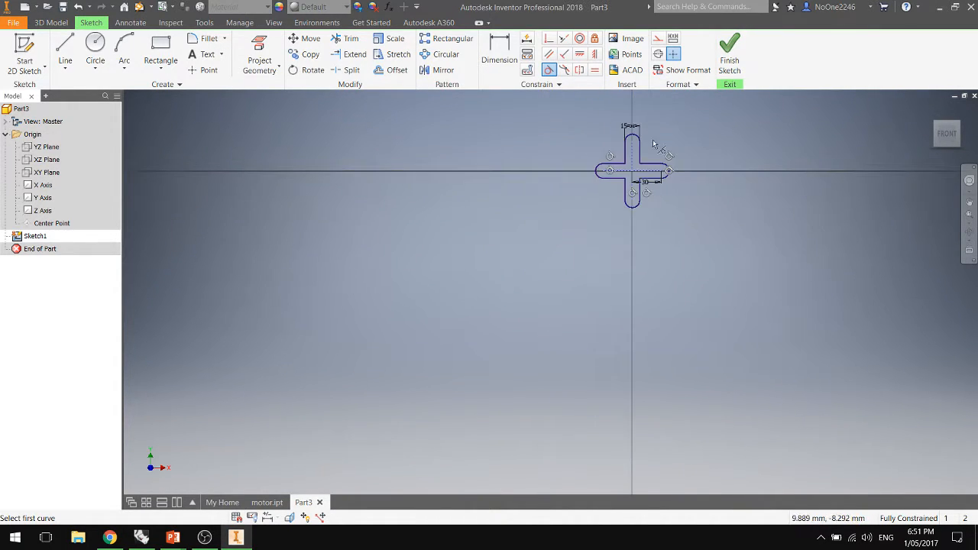
{"action": "scroll", "coordinate": [642, 176], "scroll_direction": "up", "scroll_amount": 5}
{"action": "scroll", "coordinate": [637, 171], "scroll_direction": "up", "scroll_amount": 3}
{"action": "scroll", "coordinate": [642, 234], "scroll_direction": "down", "scroll_amount": 2}
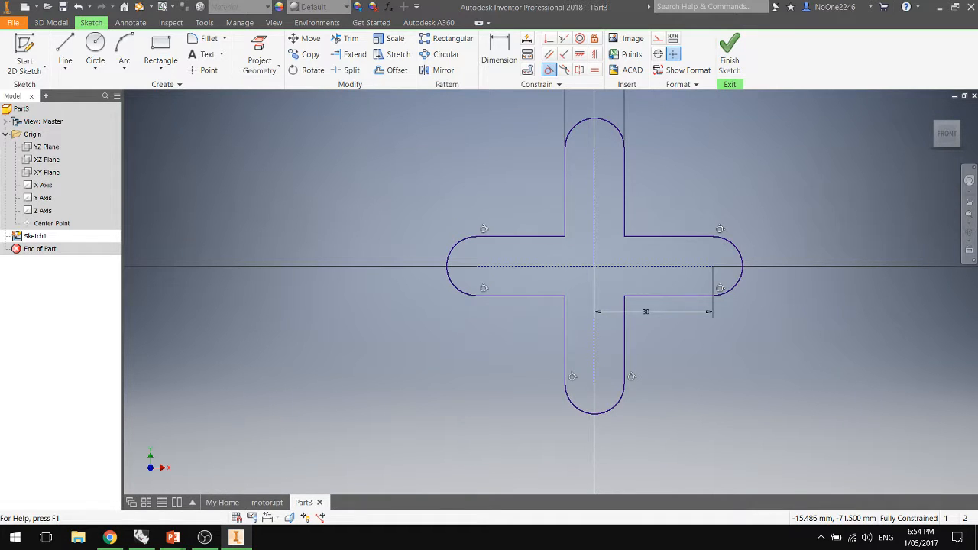
{"action": "scroll", "coordinate": [646, 182], "scroll_direction": "down", "scroll_amount": 5}
{"action": "scroll", "coordinate": [617, 183], "scroll_direction": "up", "scroll_amount": 3}
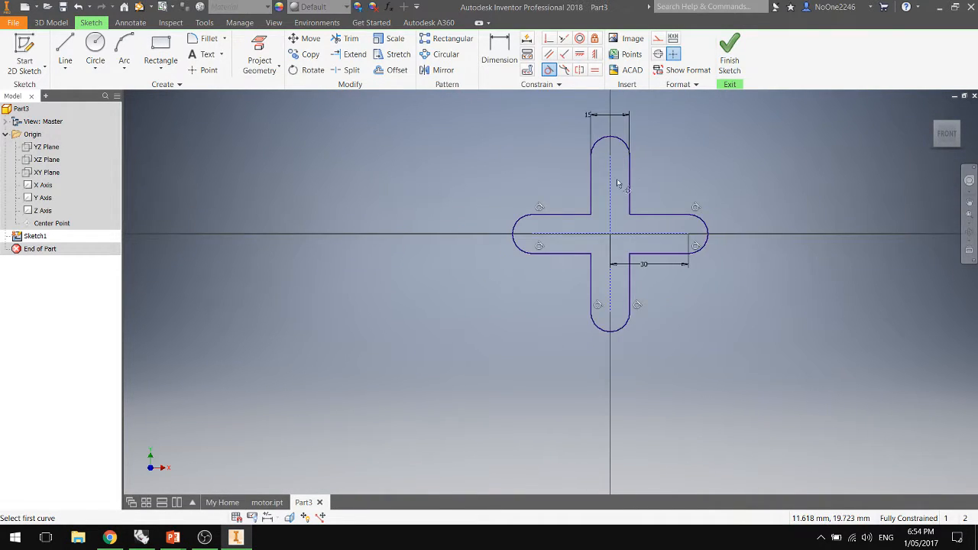
{"action": "scroll", "coordinate": [618, 183], "scroll_direction": "up", "scroll_amount": 3}
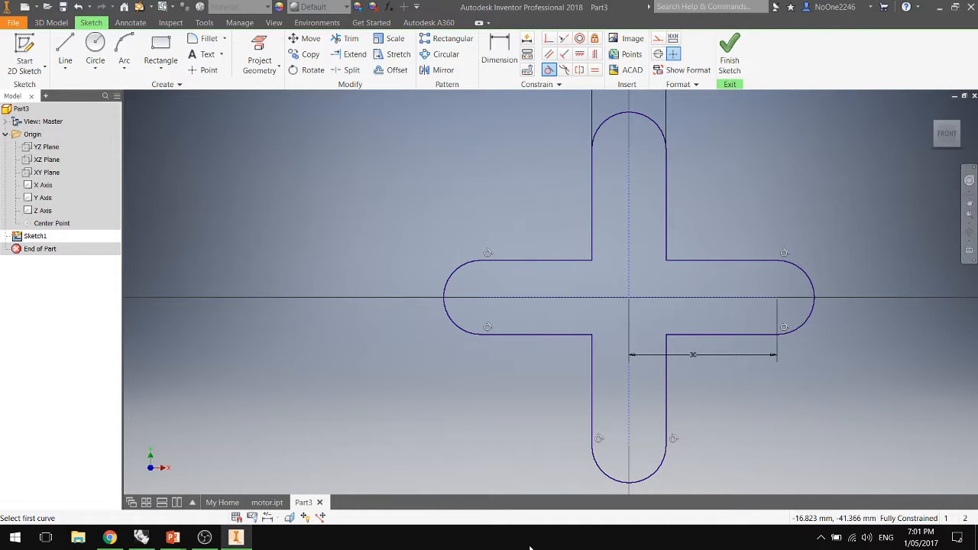
{"action": "scroll", "coordinate": [183, 210], "scroll_direction": "down", "scroll_amount": 3}
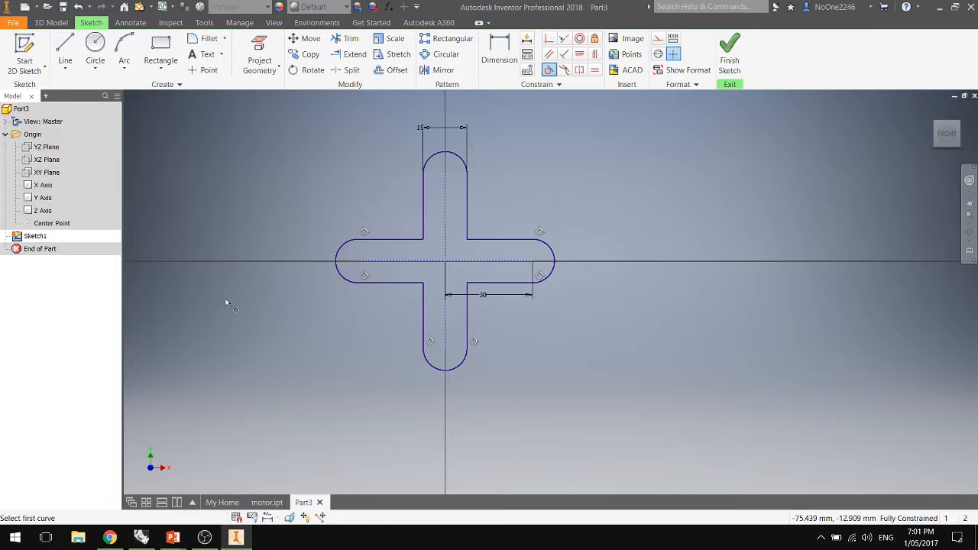
Finish the sketch and extrude the cross-shaped profile 3 mm into a solid.
{"action": "left_click", "coordinate": [723, 64]}
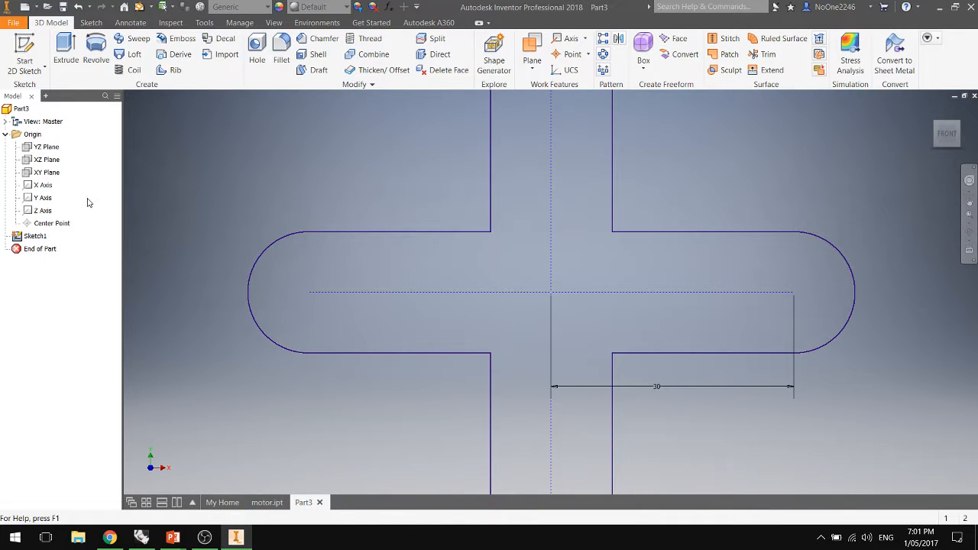
{"action": "left_click", "coordinate": [65, 49]}
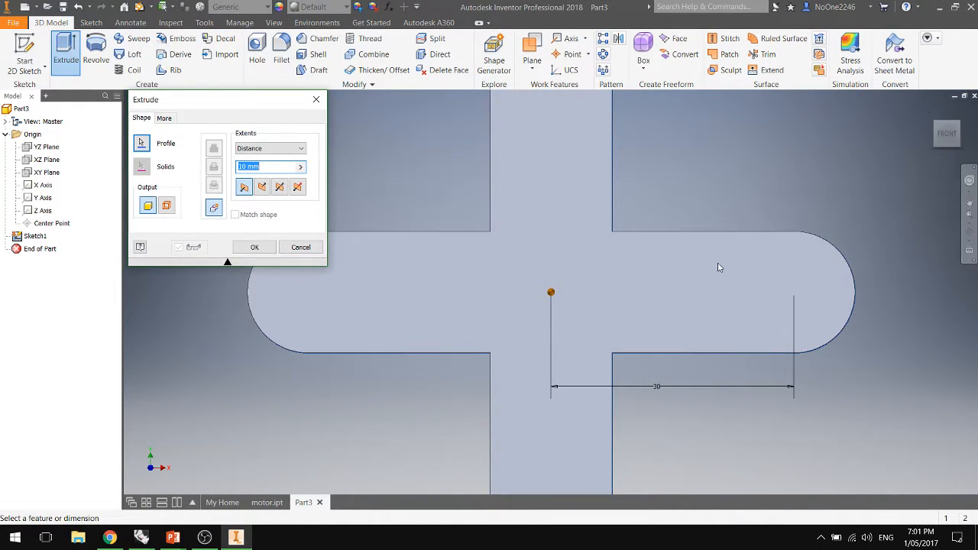
{"action": "middle_click_drag", "start_coordinate": [546, 274], "coordinate": [483, 223], "text": "shift"}
{"action": "scroll", "coordinate": [481, 223], "scroll_direction": "down", "scroll_amount": 8}
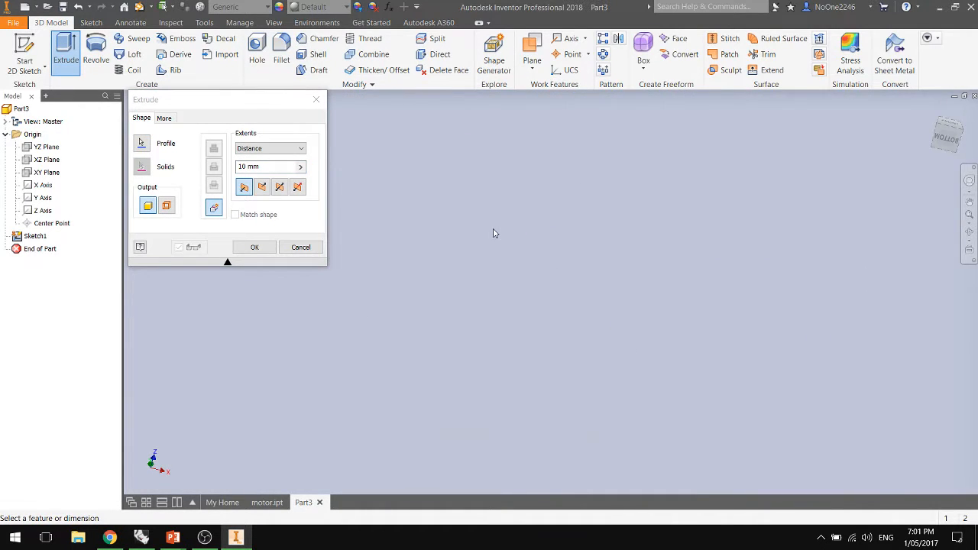
{"action": "scroll", "coordinate": [493, 233], "scroll_direction": "up", "scroll_amount": 6}
{"action": "scroll", "coordinate": [494, 236], "scroll_direction": "down", "scroll_amount": 5}
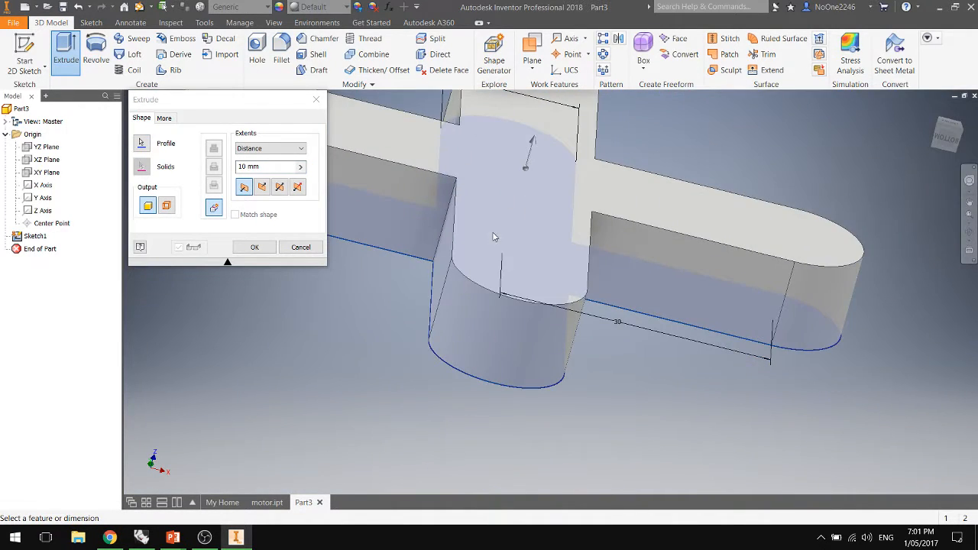
{"action": "double_click", "coordinate": [264, 169]}
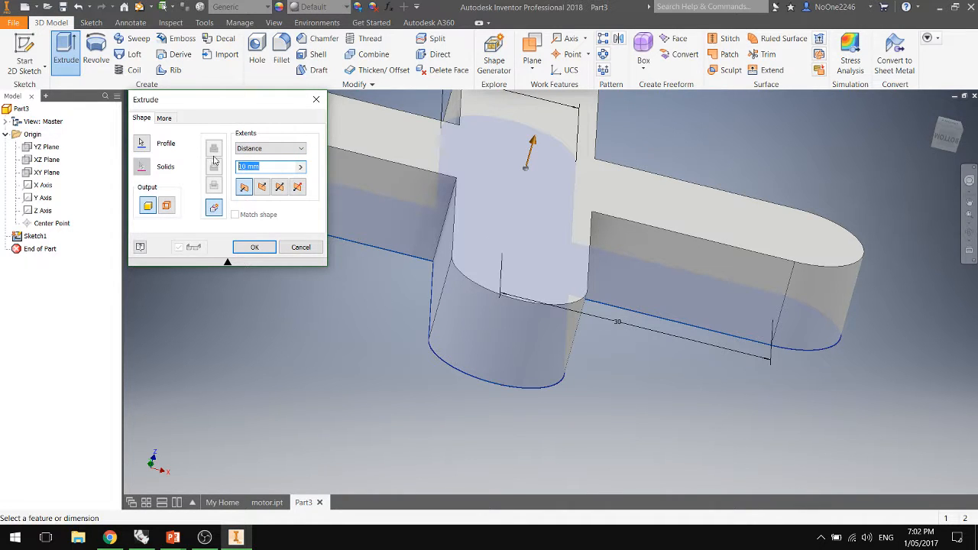
{"action": "type", "text": "3mm"}
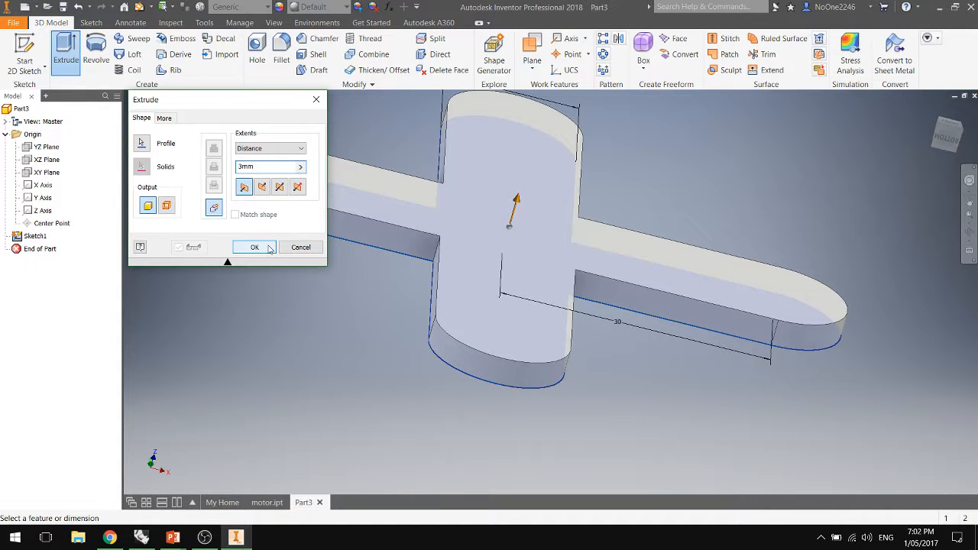
{"action": "left_click", "coordinate": [256, 248]}
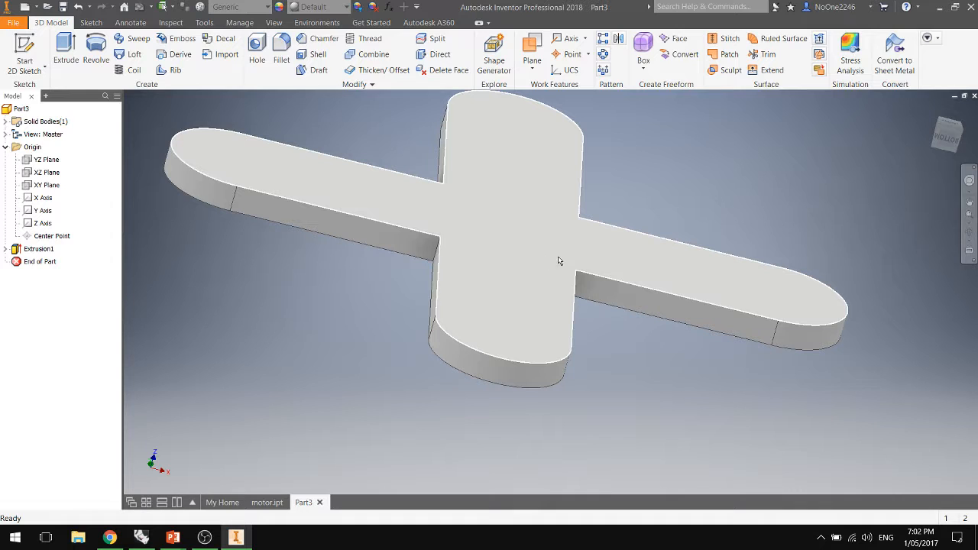
Start a new sketch on the broad flat face of the extruded cross.
{"action": "left_click", "coordinate": [505, 220]}
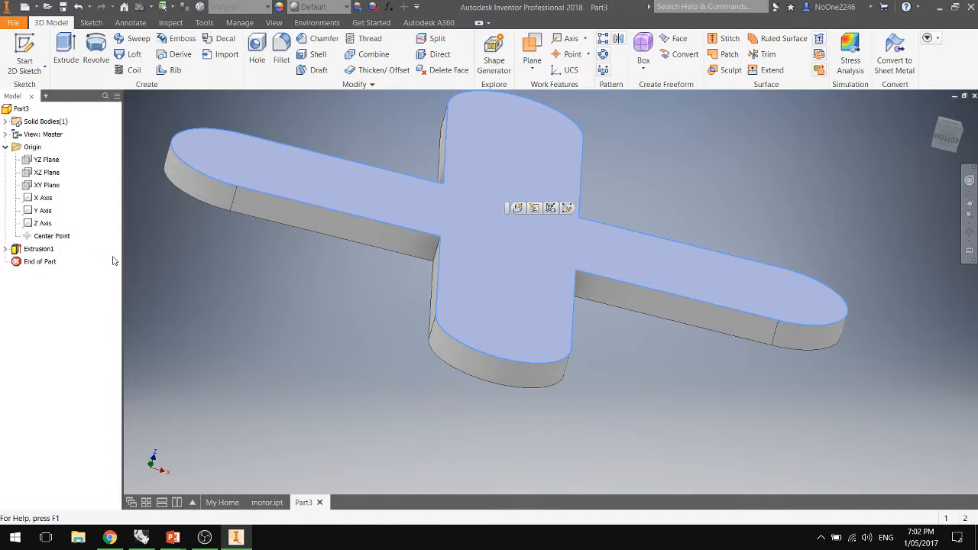
{"action": "left_click", "coordinate": [252, 273]}
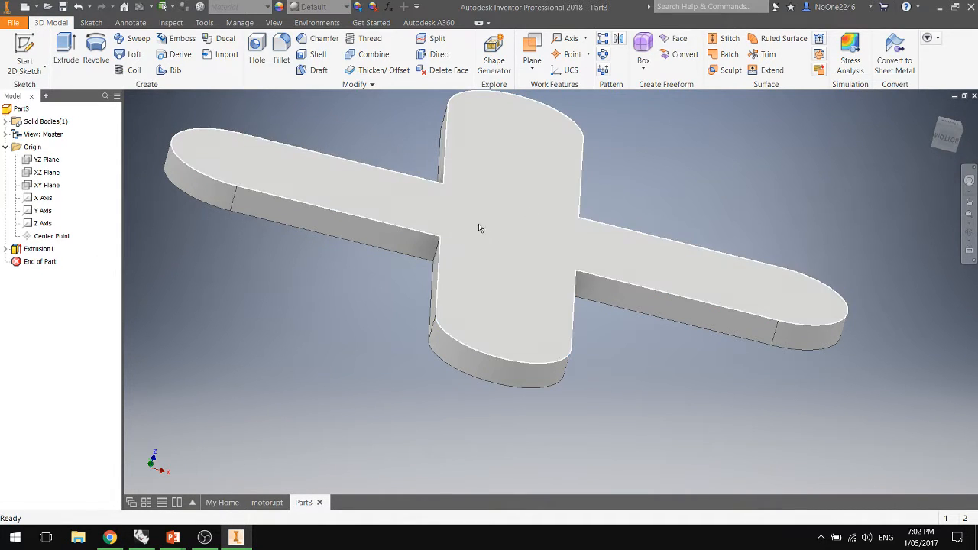
{"action": "left_click", "coordinate": [508, 220]}
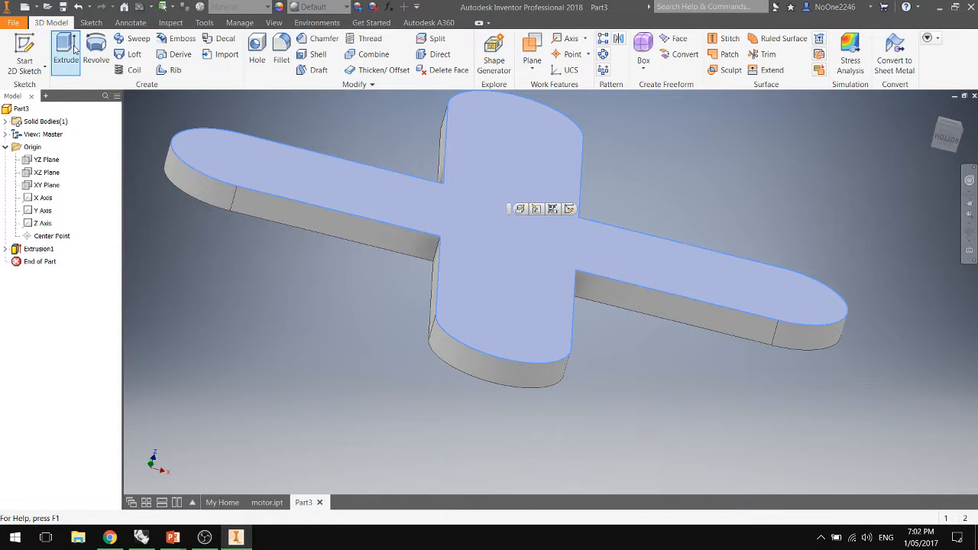
{"action": "left_click", "coordinate": [36, 66]}
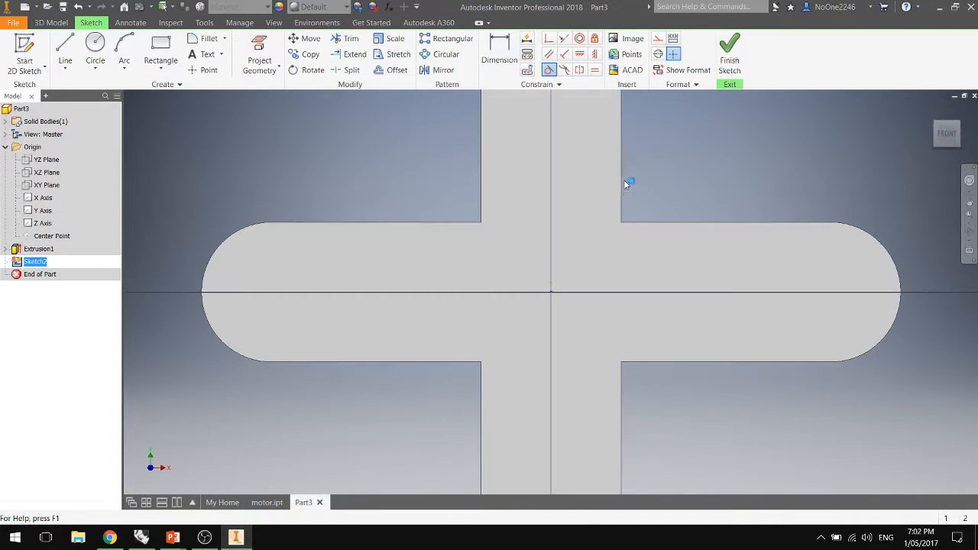
Draw small circles on the horizontal axis near the outer ends of the left and right arms, about 31 mm from the origin.
{"action": "left_click", "coordinate": [95, 59]}
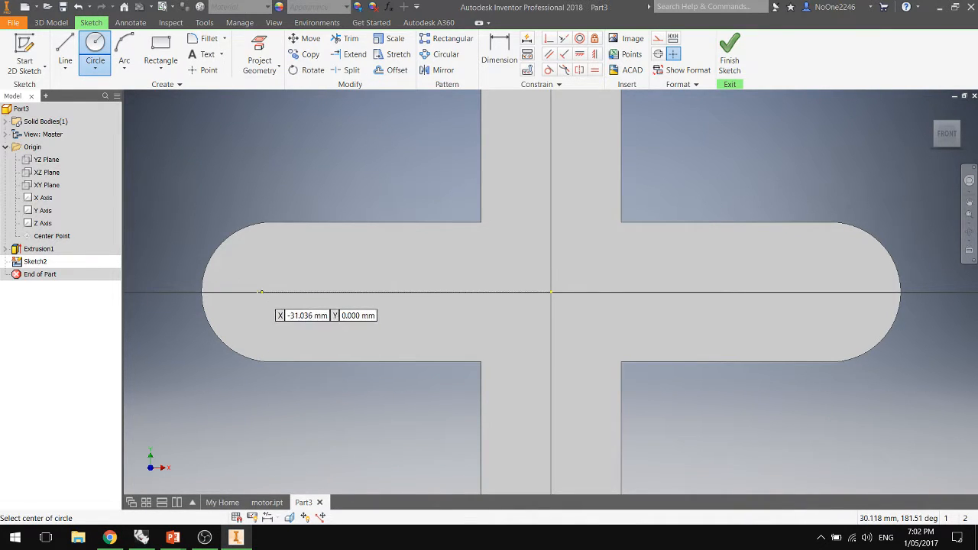
{"action": "left_click", "coordinate": [261, 291]}
{"action": "left_click", "coordinate": [274, 285]}
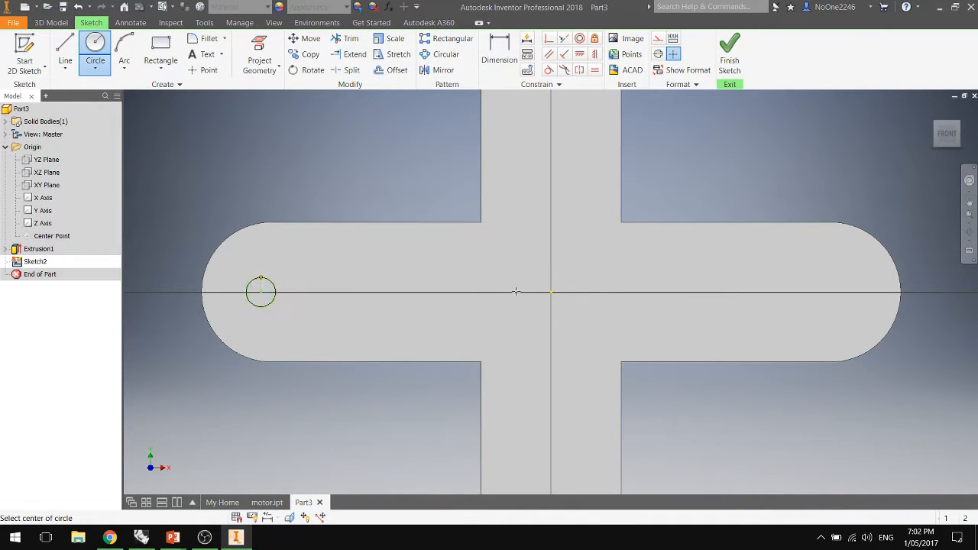
{"action": "left_click", "coordinate": [834, 291]}
{"action": "left_click", "coordinate": [835, 306]}
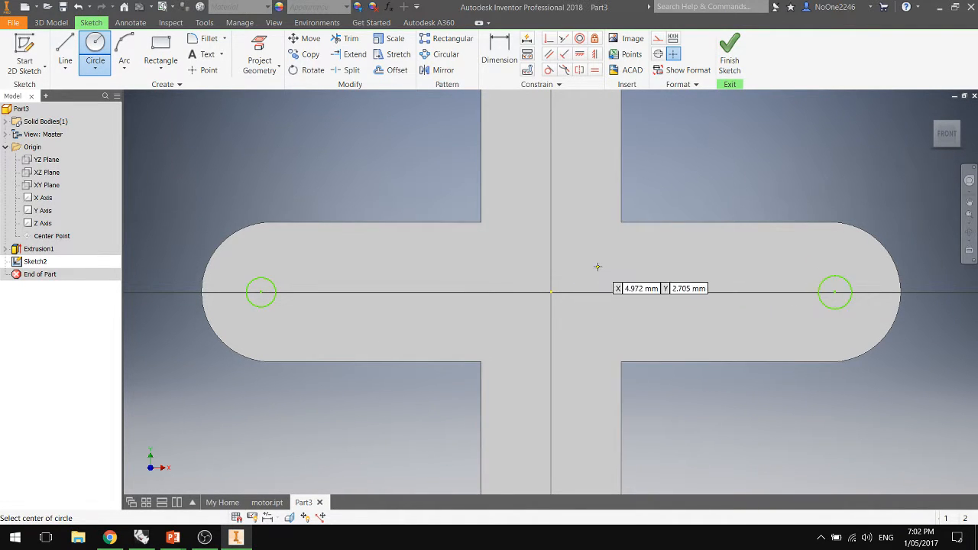
Draw a circle on the vertical axis near the outer ends of the upper and lower arms, the upper one about 31 mm from the origin.
{"action": "scroll", "coordinate": [657, 266], "scroll_direction": "down", "scroll_amount": 3}
{"action": "scroll", "coordinate": [627, 284], "scroll_direction": "up", "scroll_amount": 3}
{"action": "scroll", "coordinate": [593, 237], "scroll_direction": "down", "scroll_amount": 2}
{"action": "scroll", "coordinate": [566, 153], "scroll_direction": "up", "scroll_amount": 3}
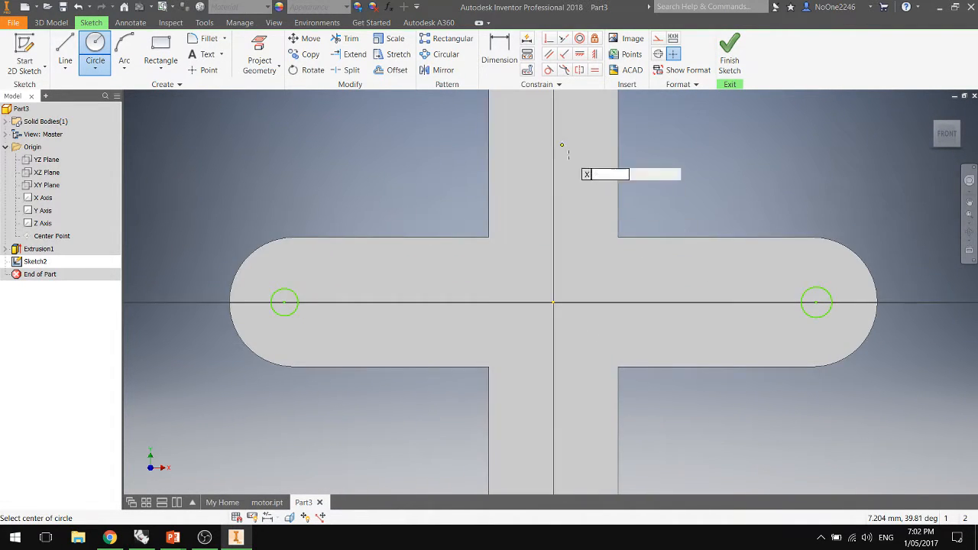
{"action": "scroll", "coordinate": [573, 156], "scroll_direction": "down", "scroll_amount": 4}
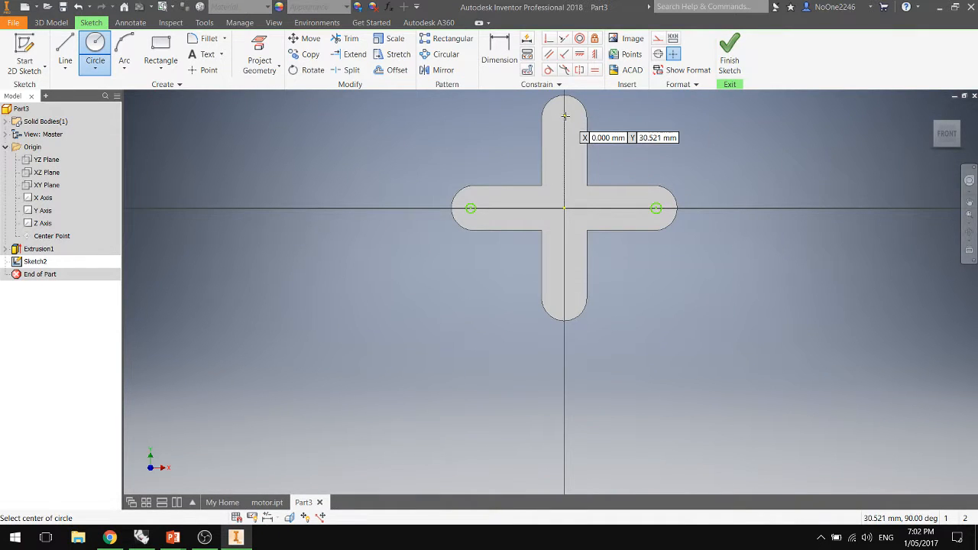
{"action": "left_click", "coordinate": [561, 127]}
{"action": "left_click", "coordinate": [561, 127]}
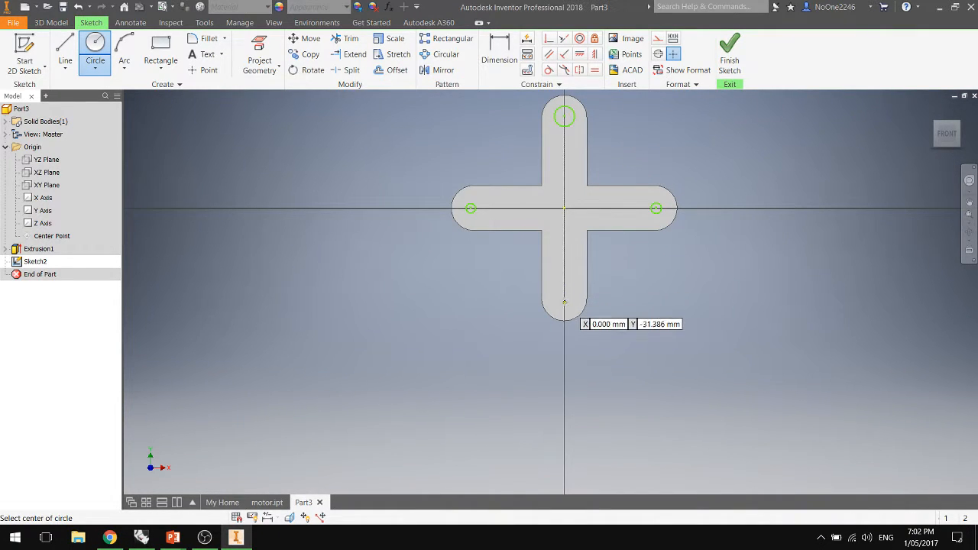
{"action": "left_click", "coordinate": [564, 297]}
{"action": "left_click", "coordinate": [564, 285]}
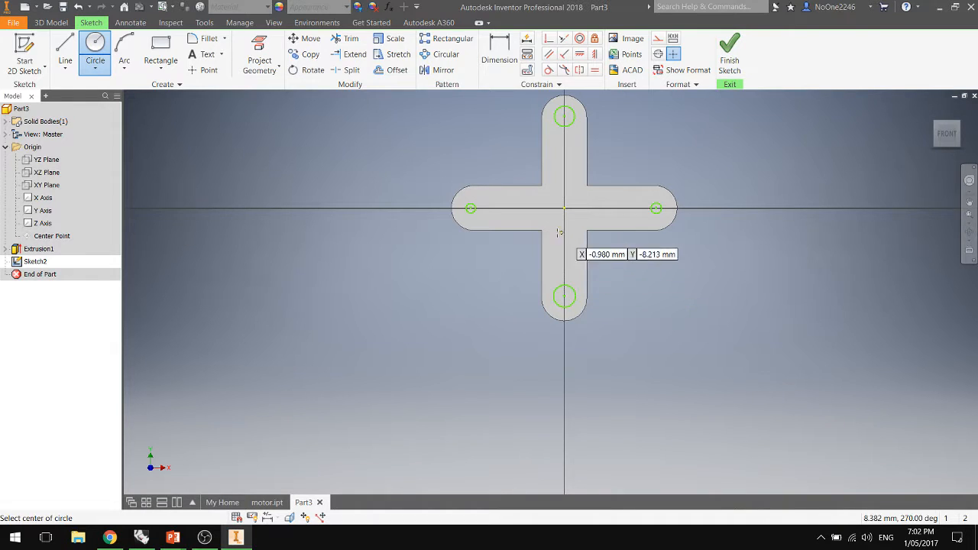
Draw an inner circle on the centreline of each of the four arms, roughly midway between the origin and the outer circle.
{"action": "left_click", "coordinate": [564, 250]}
{"action": "left_click", "coordinate": [564, 243]}
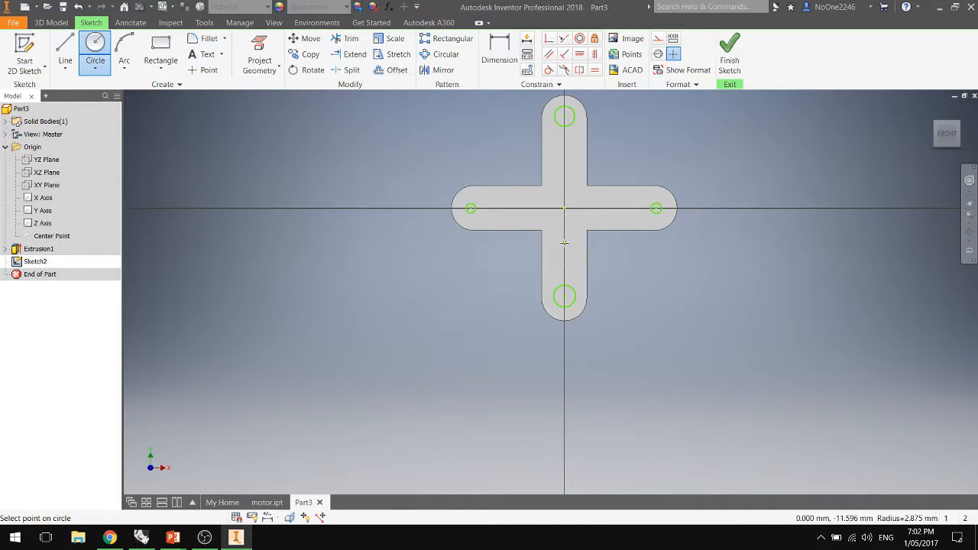
{"action": "left_click", "coordinate": [603, 207]}
{"action": "left_click", "coordinate": [600, 217]}
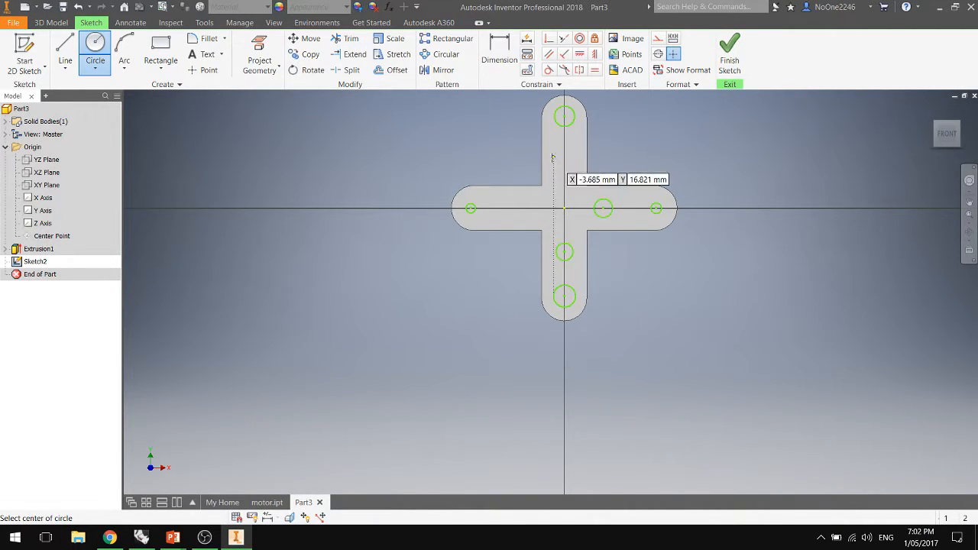
{"action": "left_click", "coordinate": [564, 165]}
{"action": "left_click", "coordinate": [566, 172]}
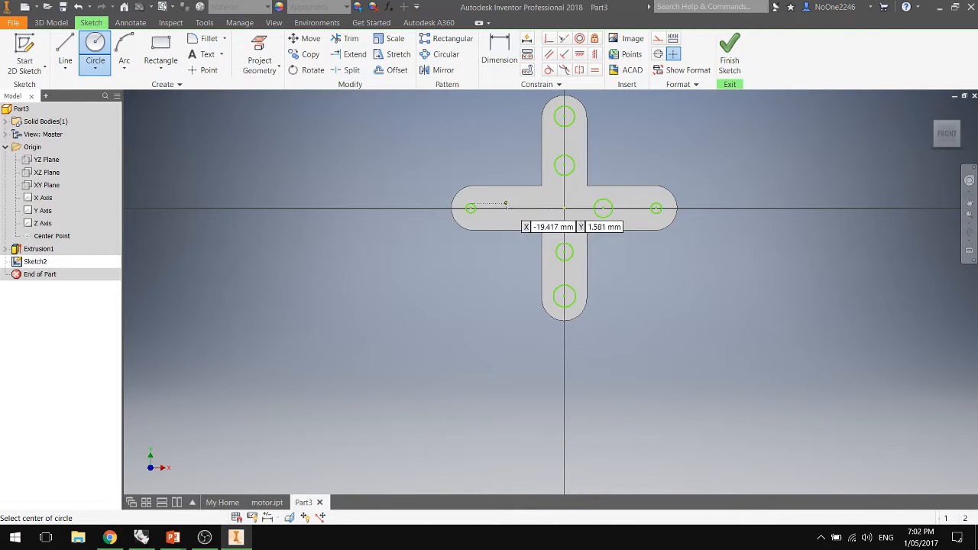
{"action": "left_click", "coordinate": [521, 209]}
{"action": "left_click", "coordinate": [520, 211]}
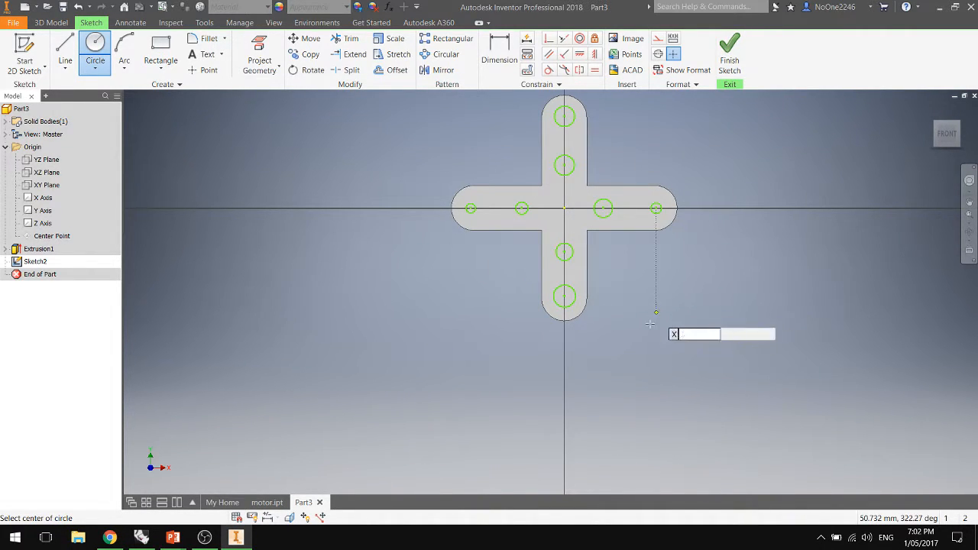
{"action": "key", "text": "Escape"}
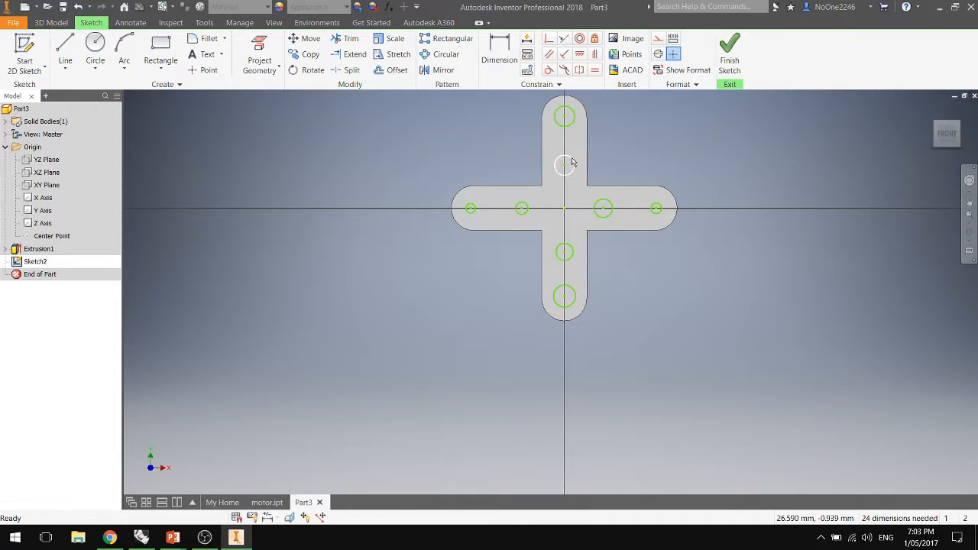
Make all eight circles the same size with an equal constraint.
{"action": "left_click", "coordinate": [573, 175]}
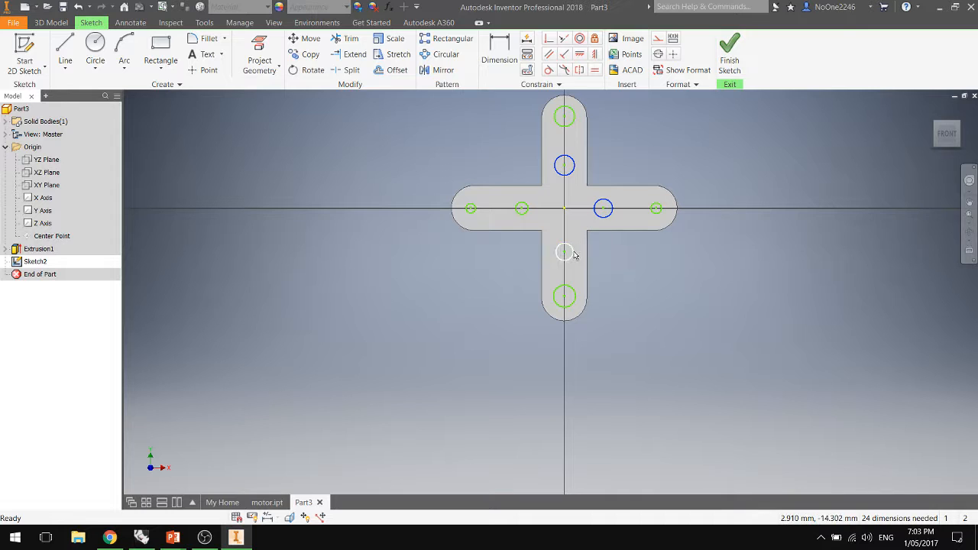
{"action": "left_click", "coordinate": [521, 217]}
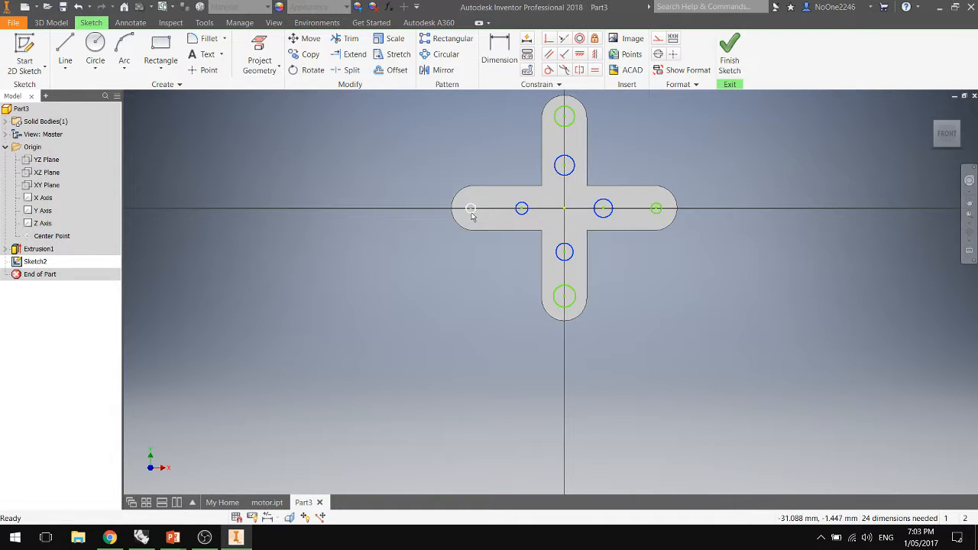
{"action": "left_click", "coordinate": [654, 208]}
{"action": "left_click", "coordinate": [573, 296]}
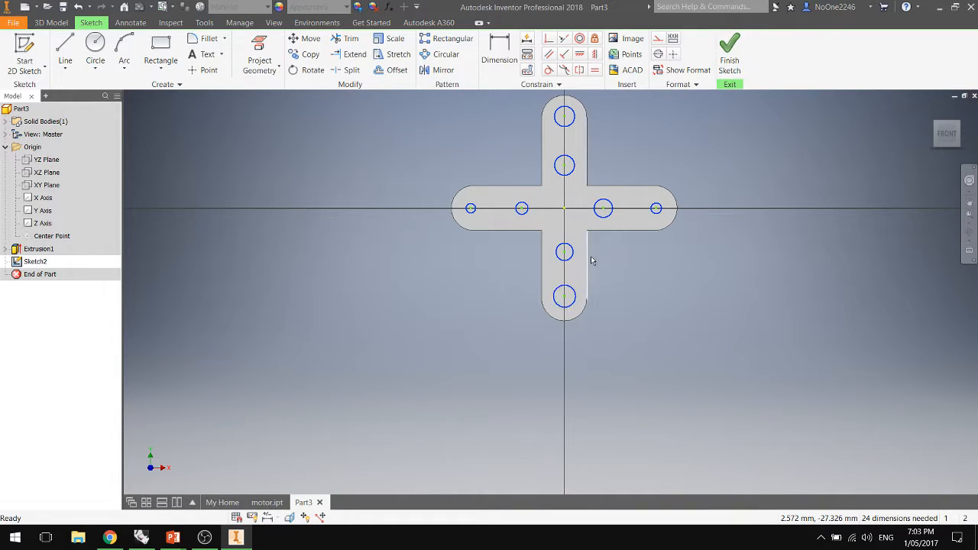
{"action": "left_click", "coordinate": [594, 71]}
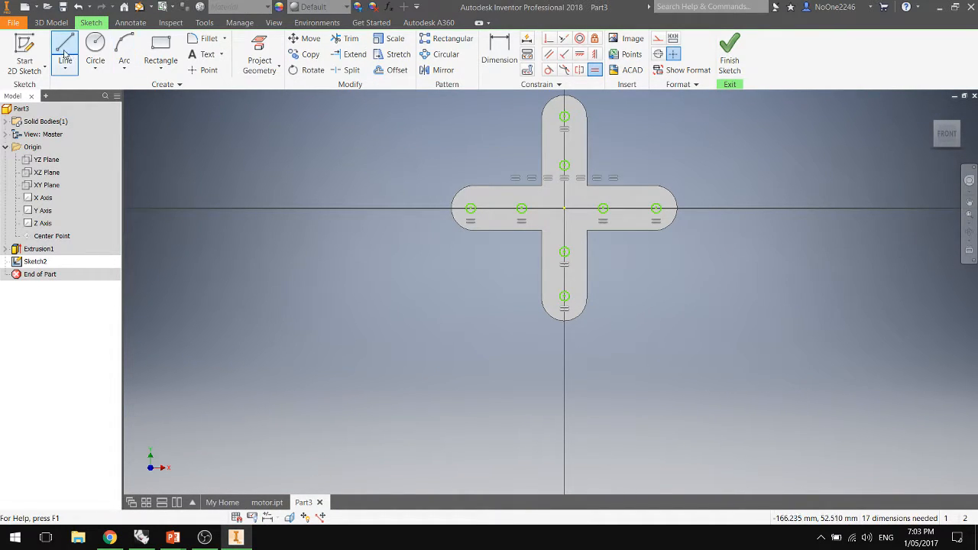
Try an equal constraint between the left arm's outer circle and its rounded end edge.
{"action": "left_click", "coordinate": [469, 217]}
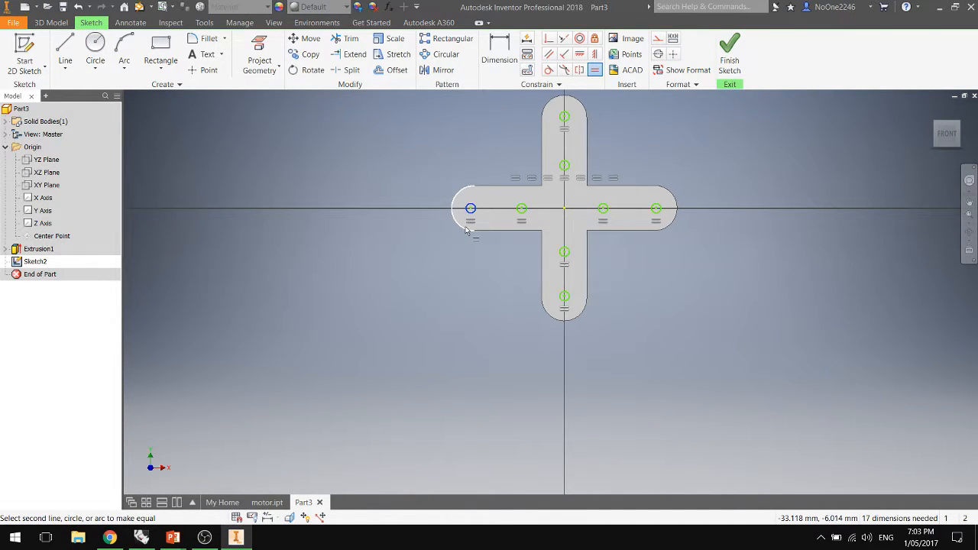
{"action": "mouse_move", "coordinate": [482, 245]}
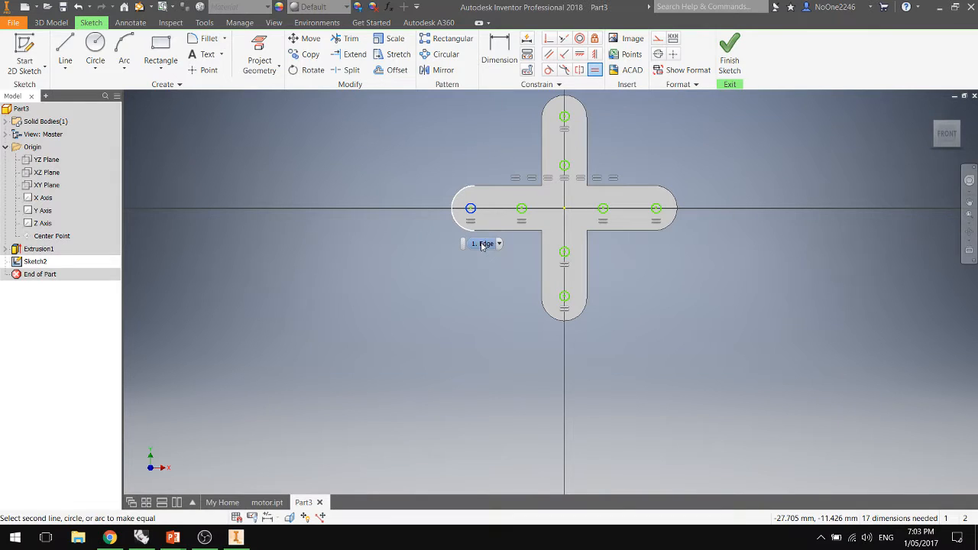
{"action": "left_click", "coordinate": [483, 244]}
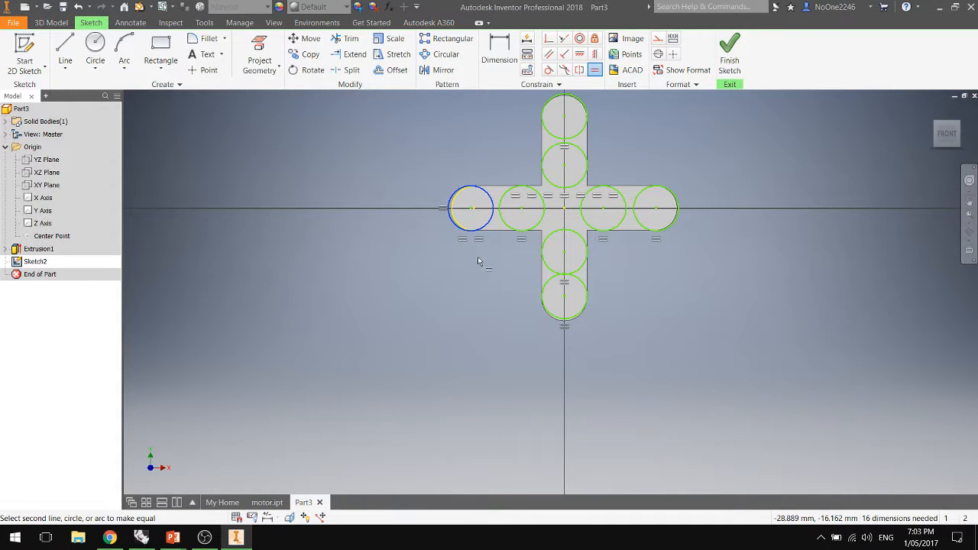
{"action": "key", "text": "ctrl+z"}
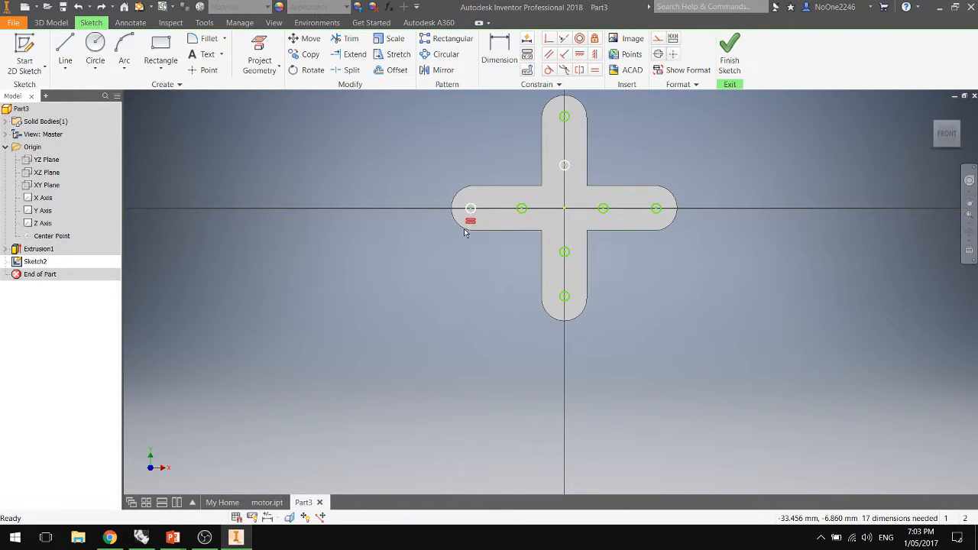
{"action": "left_click", "coordinate": [699, 167]}
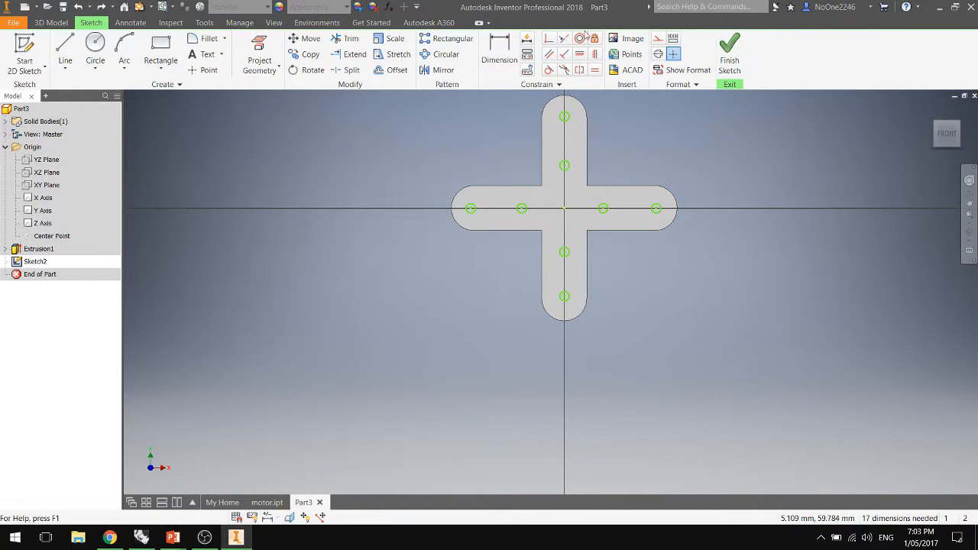
Constrain each arm's outer circle to be concentric with that arm's rounded end edge.
{"action": "left_click", "coordinate": [580, 40]}
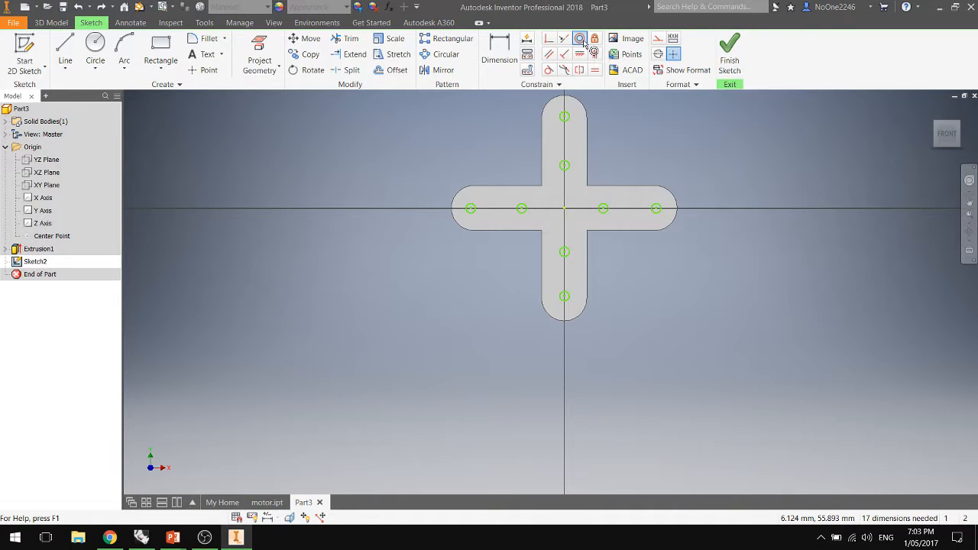
{"action": "left_click", "coordinate": [458, 203]}
{"action": "left_click", "coordinate": [458, 192]}
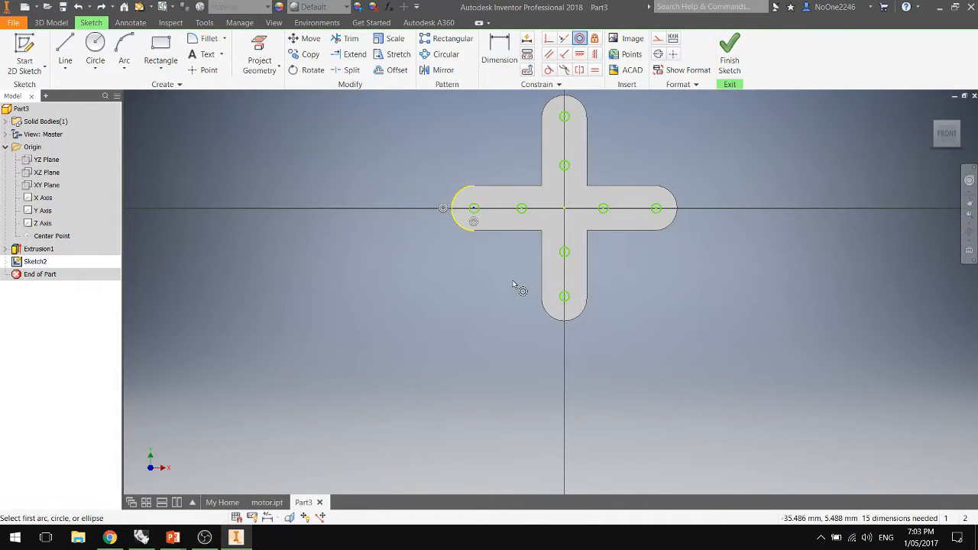
{"action": "left_click", "coordinate": [655, 214]}
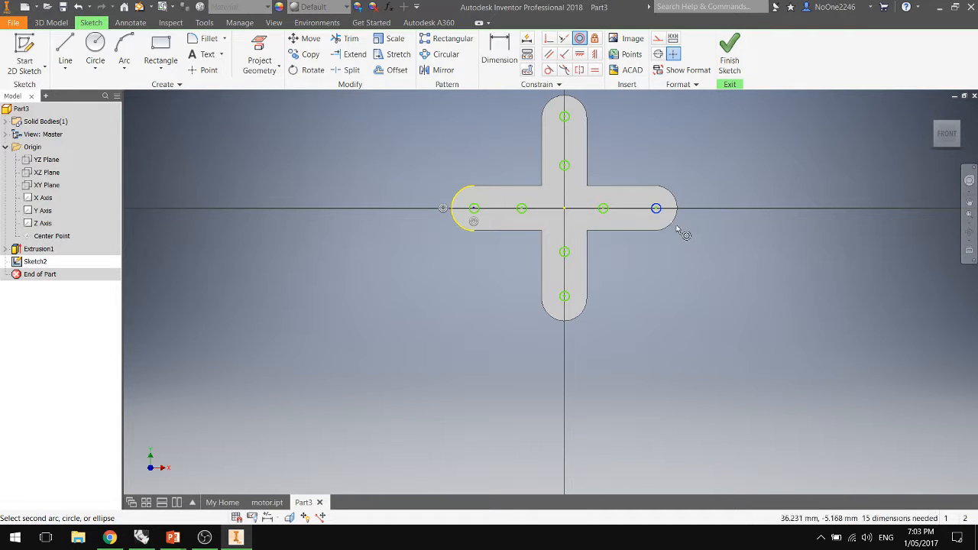
{"action": "left_click", "coordinate": [676, 226]}
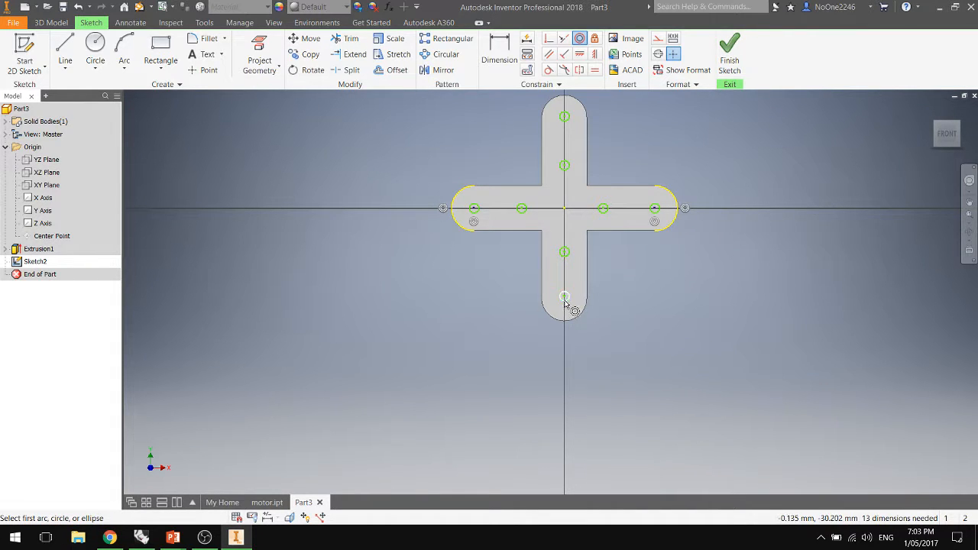
{"action": "left_click", "coordinate": [566, 303]}
{"action": "left_click", "coordinate": [578, 320]}
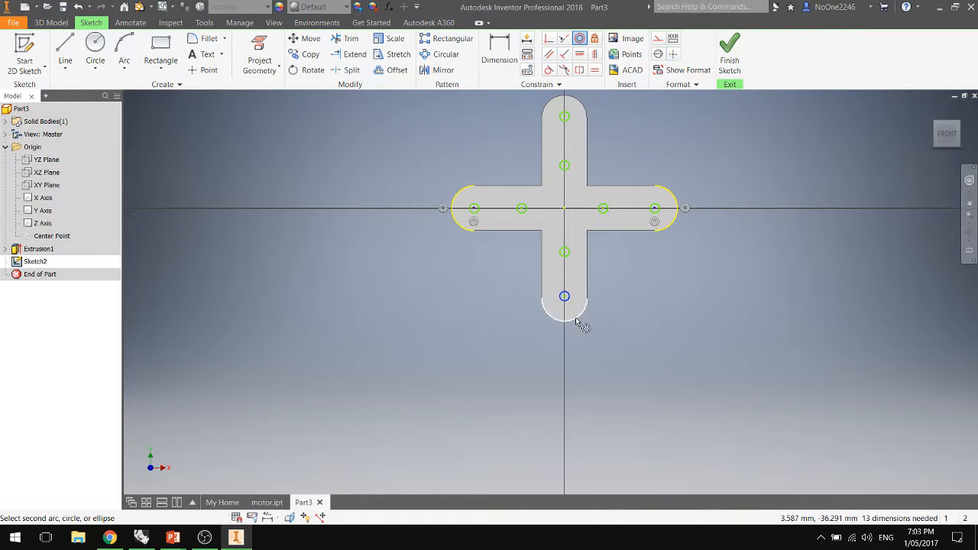
{"action": "left_click", "coordinate": [565, 115]}
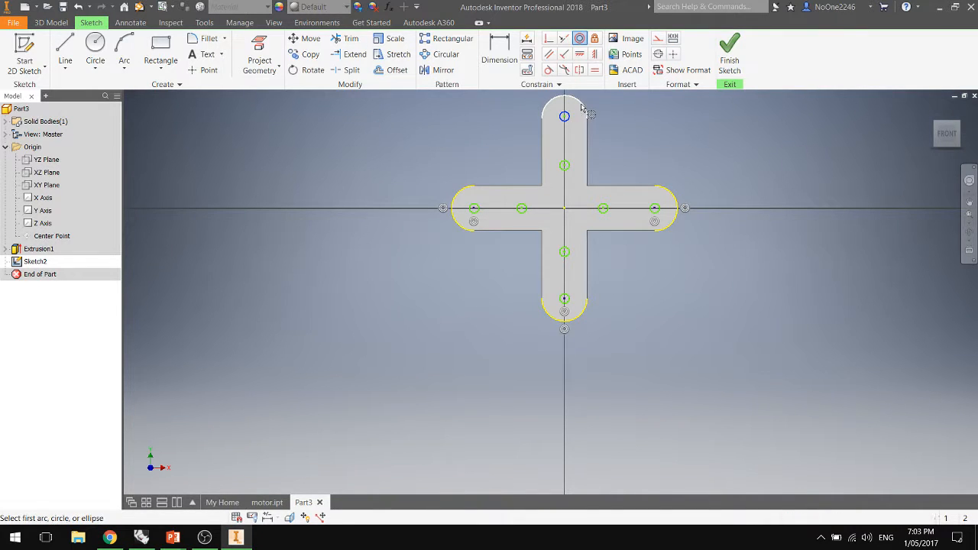
{"action": "left_click", "coordinate": [581, 107]}
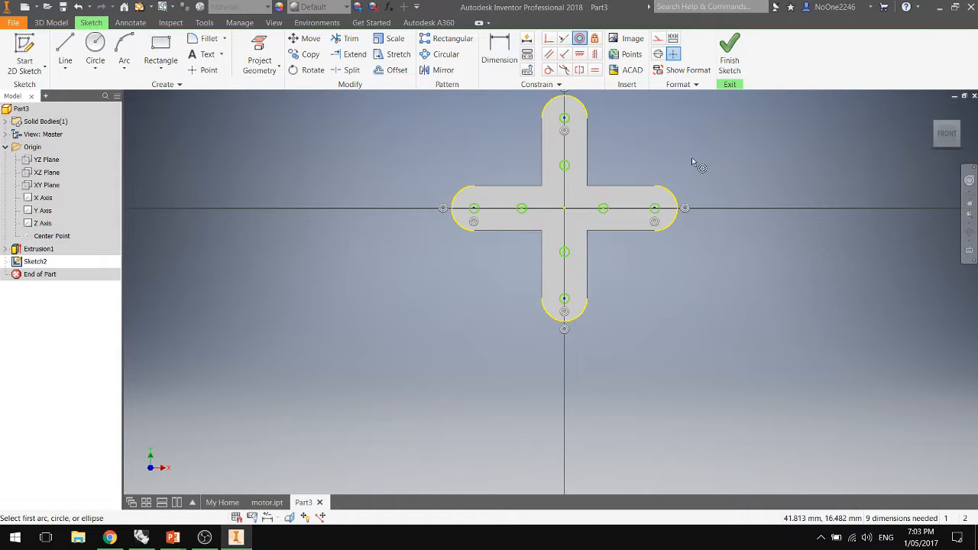
{"action": "key", "text": "Escape"}
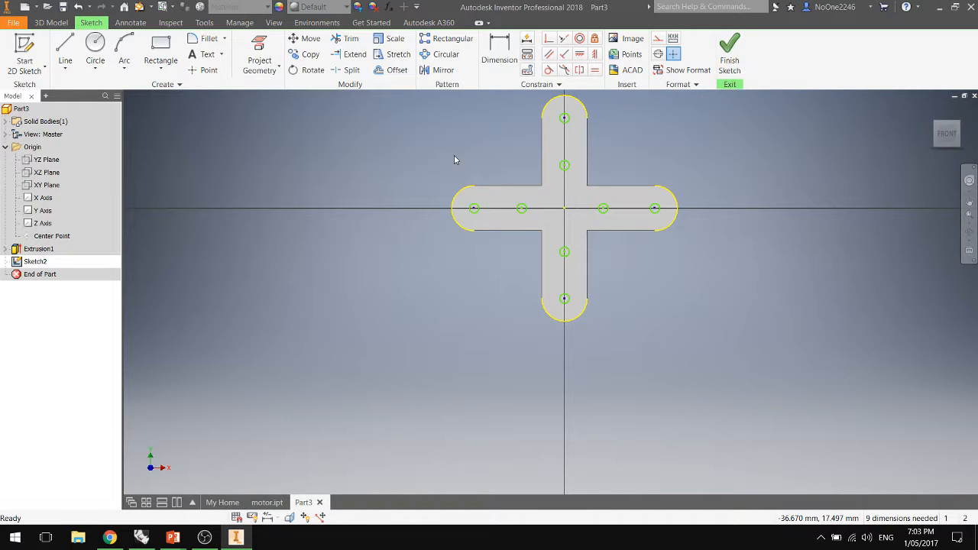
Draw connected line segments from the left outer circle's centre through the inner centre to the origin, then down through both lower circle centres.
{"action": "left_click", "coordinate": [65, 48]}
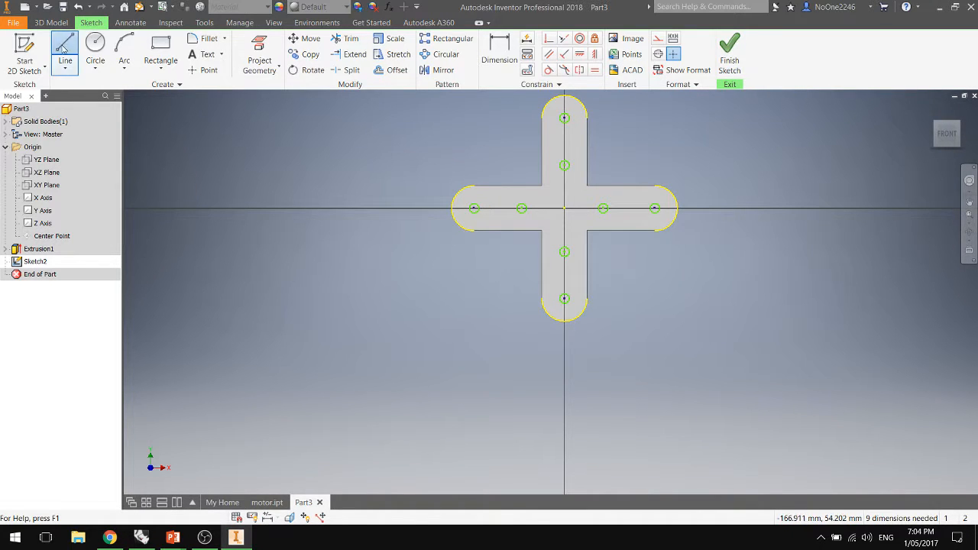
{"action": "left_click", "coordinate": [474, 208]}
{"action": "left_click", "coordinate": [521, 208]}
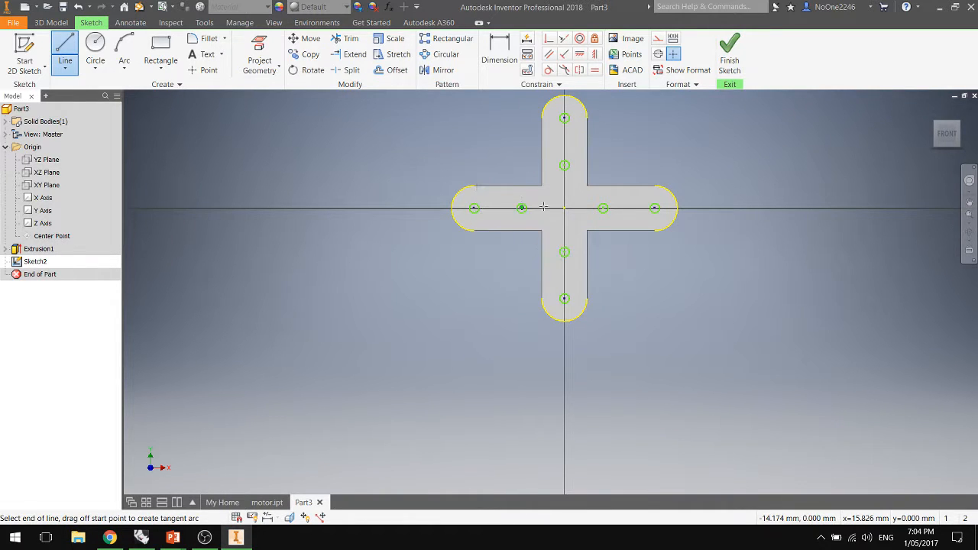
{"action": "left_click", "coordinate": [564, 207]}
{"action": "left_click", "coordinate": [564, 251]}
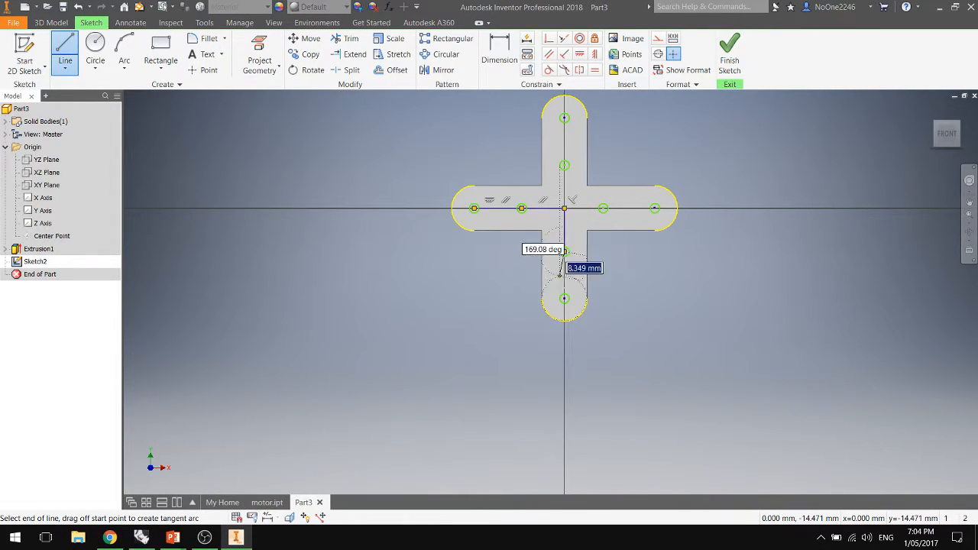
{"action": "left_click", "coordinate": [585, 317]}
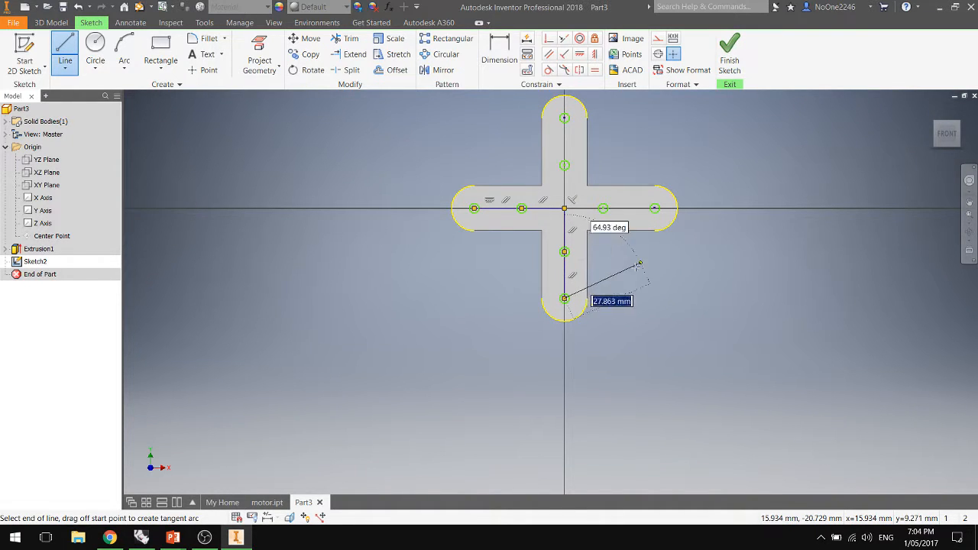
{"action": "key", "text": "Escape"}
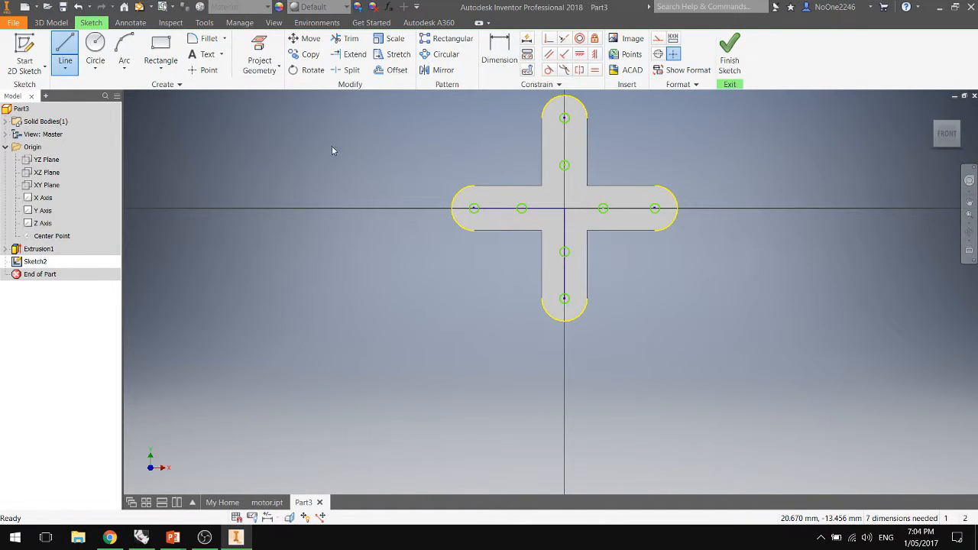
Draw connected line segments from the origin through the right arm's inner circle centre to its outer circle centre.
{"action": "left_click", "coordinate": [65, 46]}
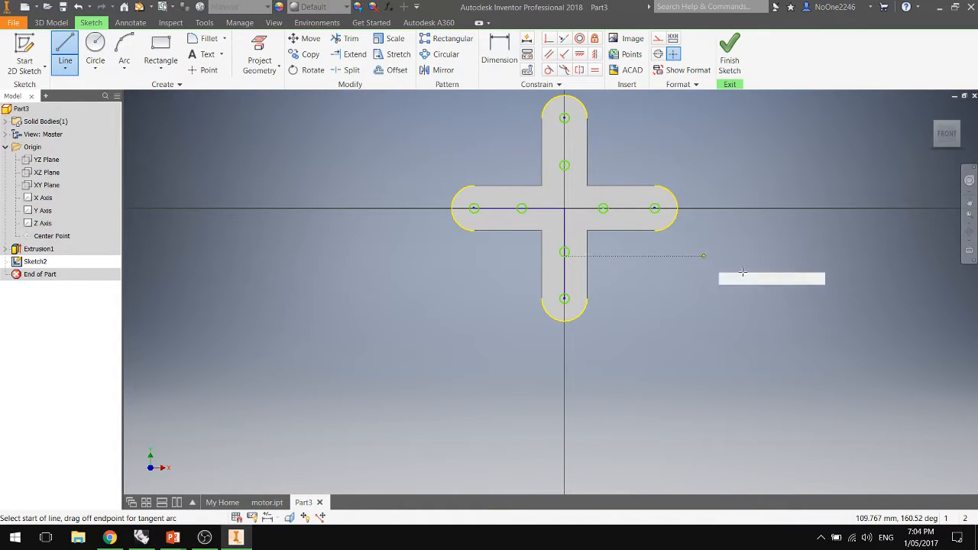
{"action": "left_click", "coordinate": [564, 208]}
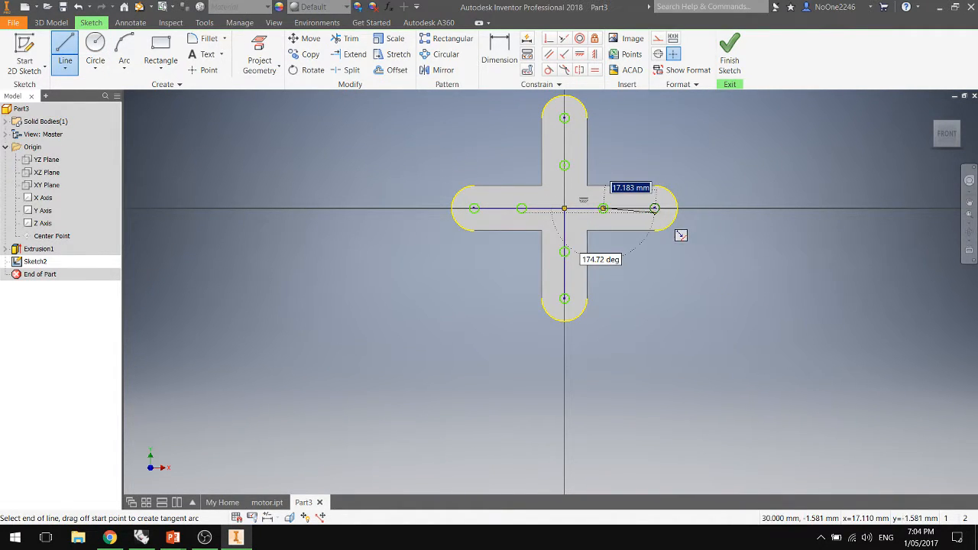
{"action": "left_click", "coordinate": [655, 208]}
{"action": "key", "text": "Escape"}
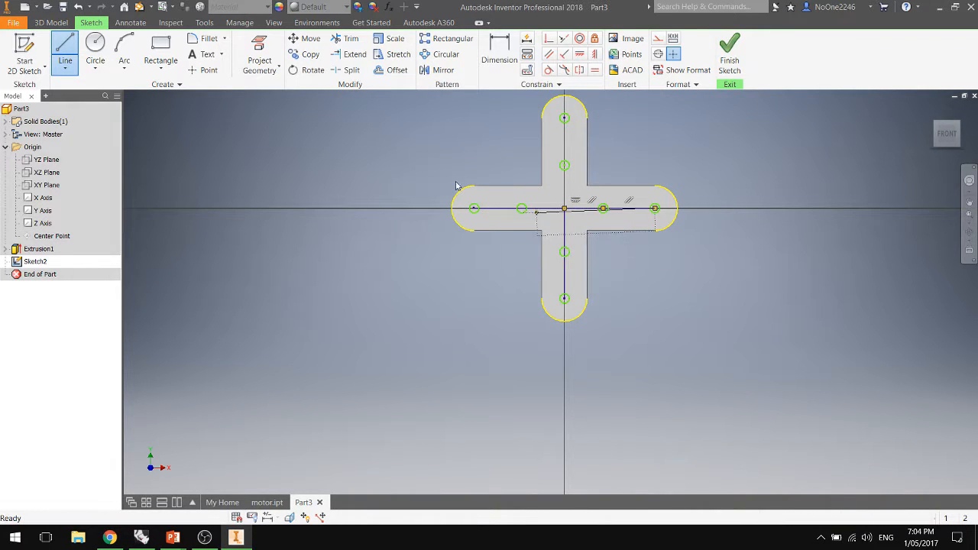
Draw connected line segments from the origin through the upper arm's inner circle centre to its outer circle centre.
{"action": "left_click", "coordinate": [73, 47]}
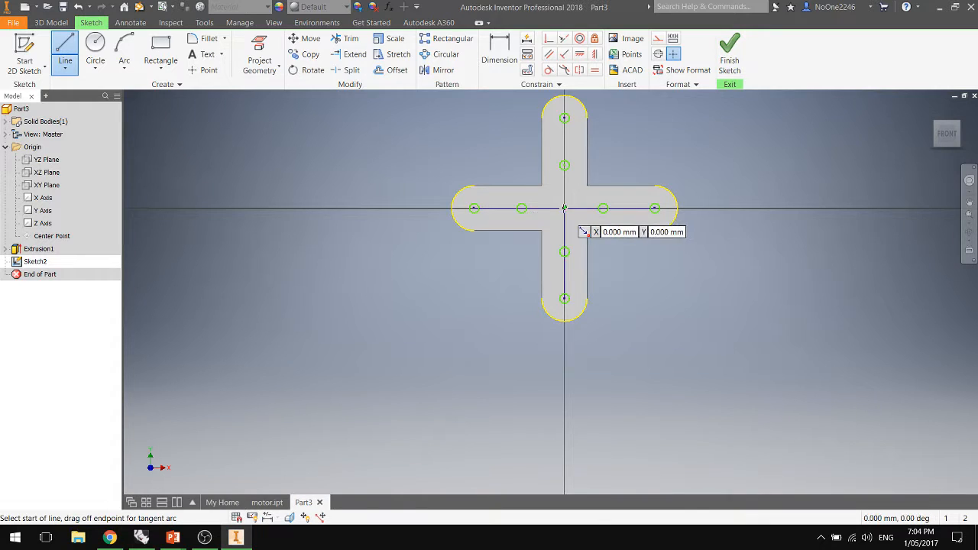
{"action": "left_click", "coordinate": [564, 207]}
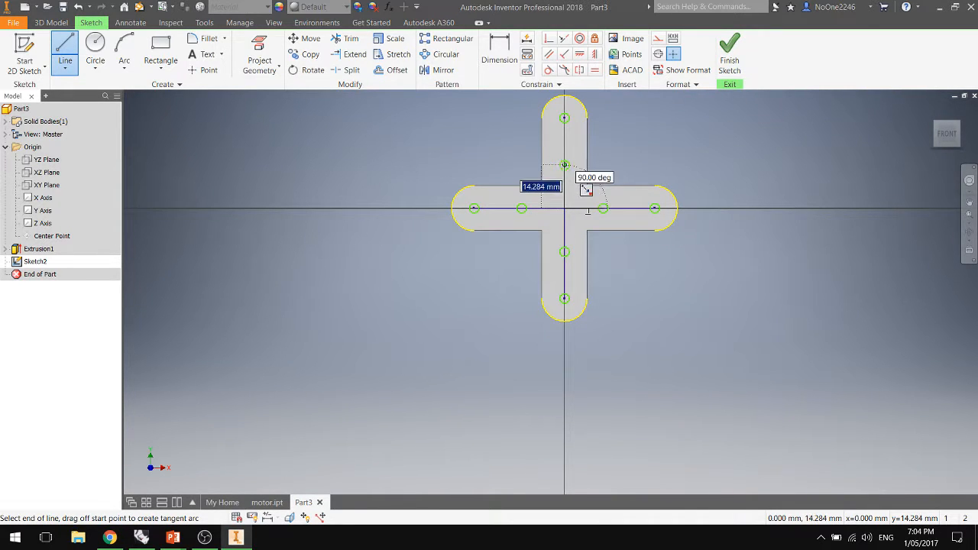
{"action": "left_click", "coordinate": [565, 165]}
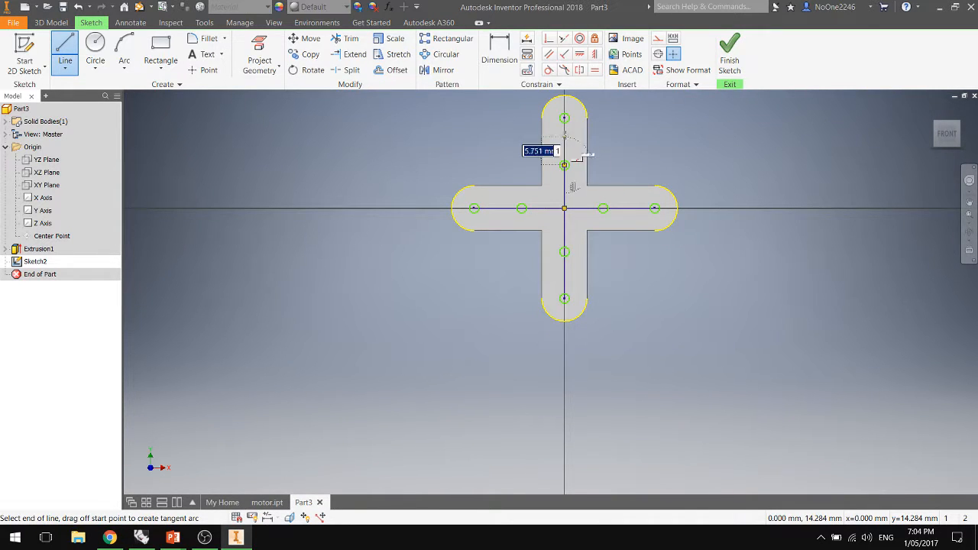
{"action": "left_click", "coordinate": [565, 117]}
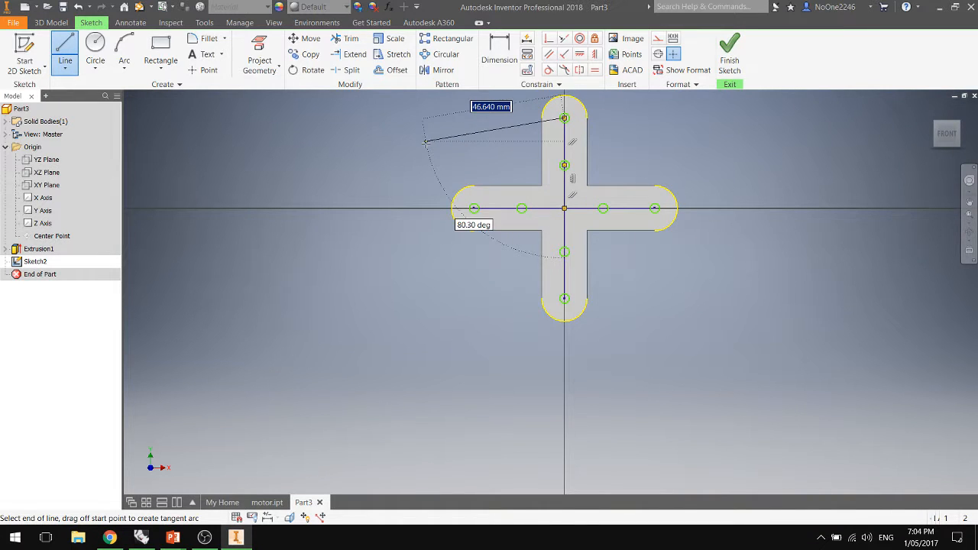
{"action": "key", "text": "Escape"}
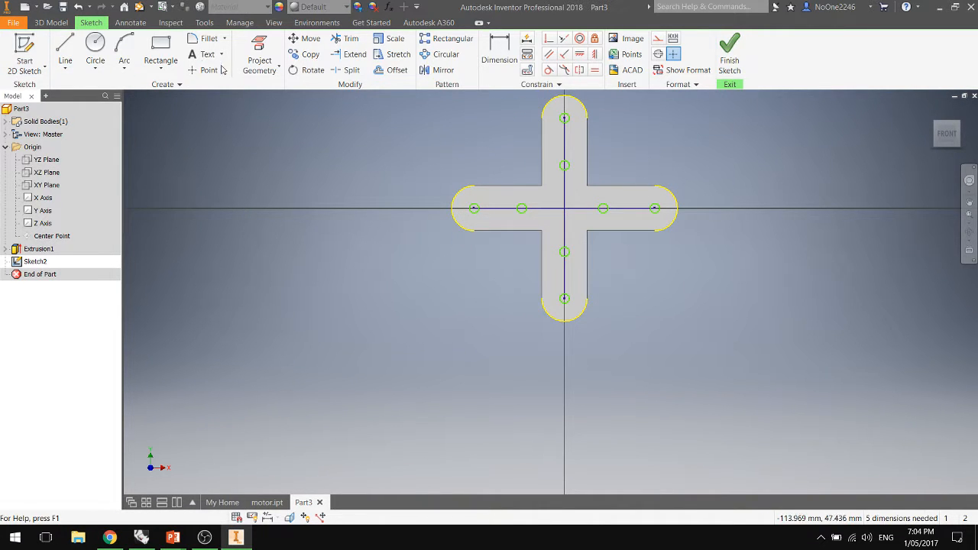
Dimension the upper arm's outer circle with a diameter of 3 mm.
{"action": "left_click", "coordinate": [509, 69]}
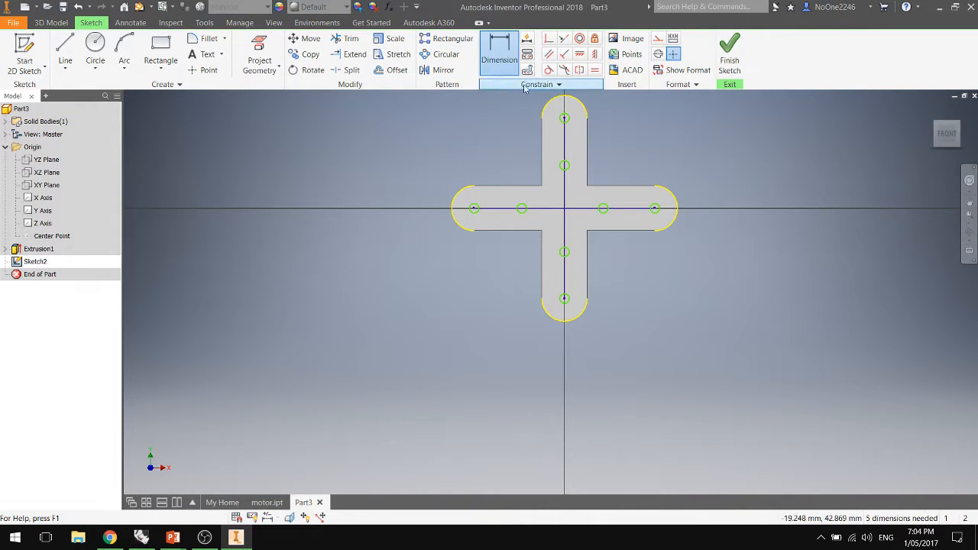
{"action": "left_click", "coordinate": [565, 120]}
{"action": "left_click", "coordinate": [639, 125]}
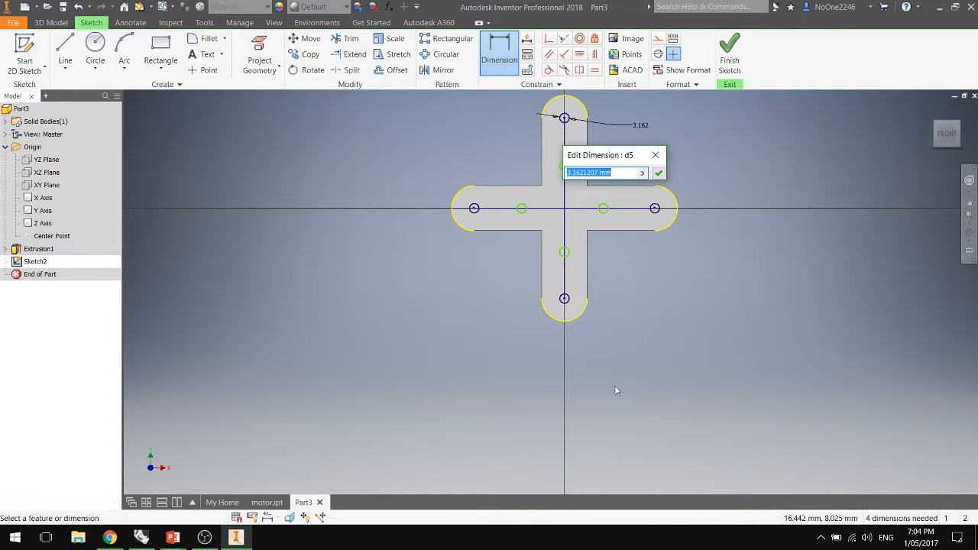
{"action": "type", "text": "3"}
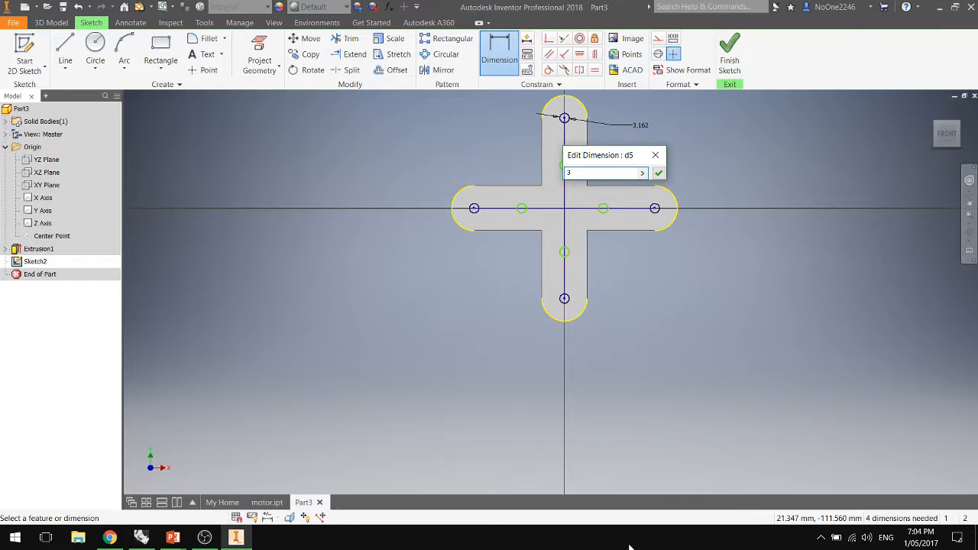
{"action": "key", "text": "Return"}
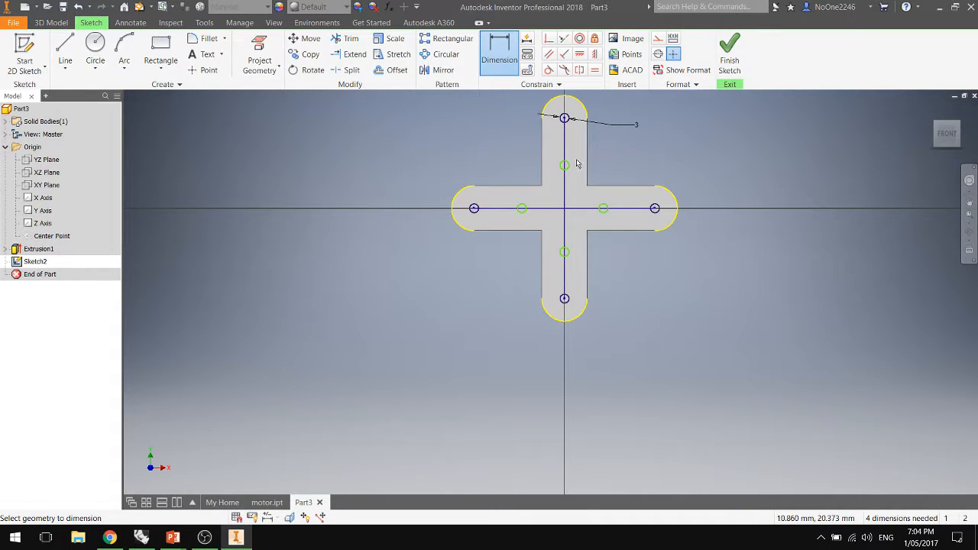
{"action": "left_click", "coordinate": [565, 145]}
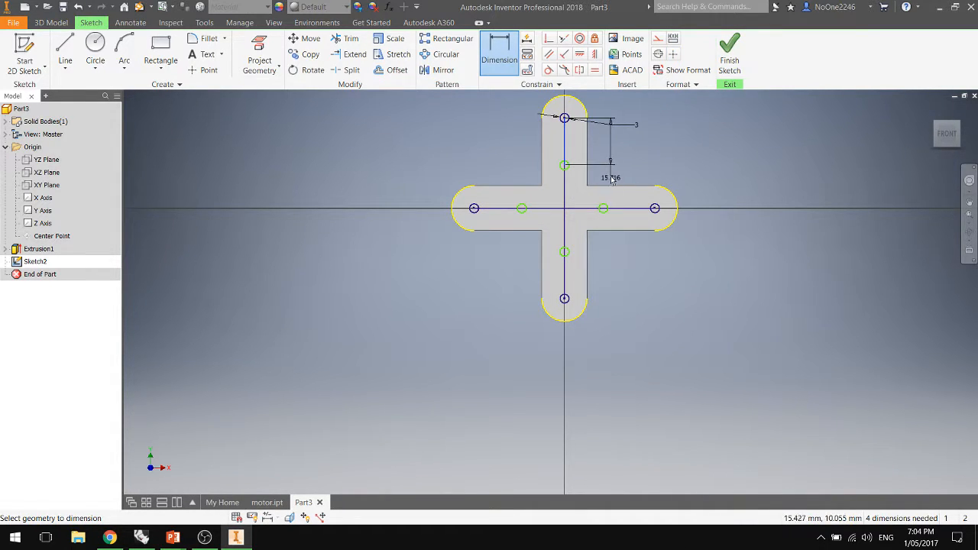
{"action": "key", "text": "Escape"}
{"action": "key", "text": "Escape"}
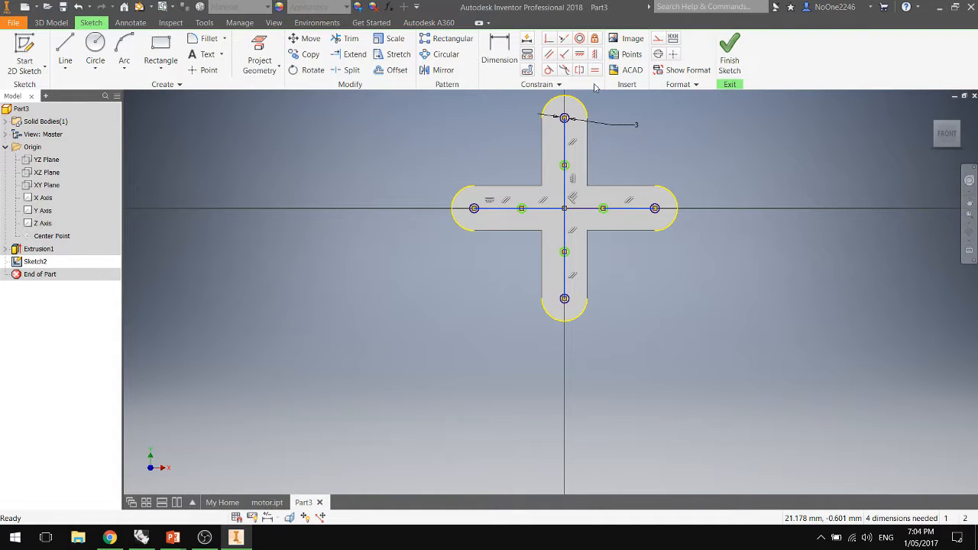
Make all the line segments along the four arms the same length with an equal constraint.
{"action": "left_click", "coordinate": [595, 70]}
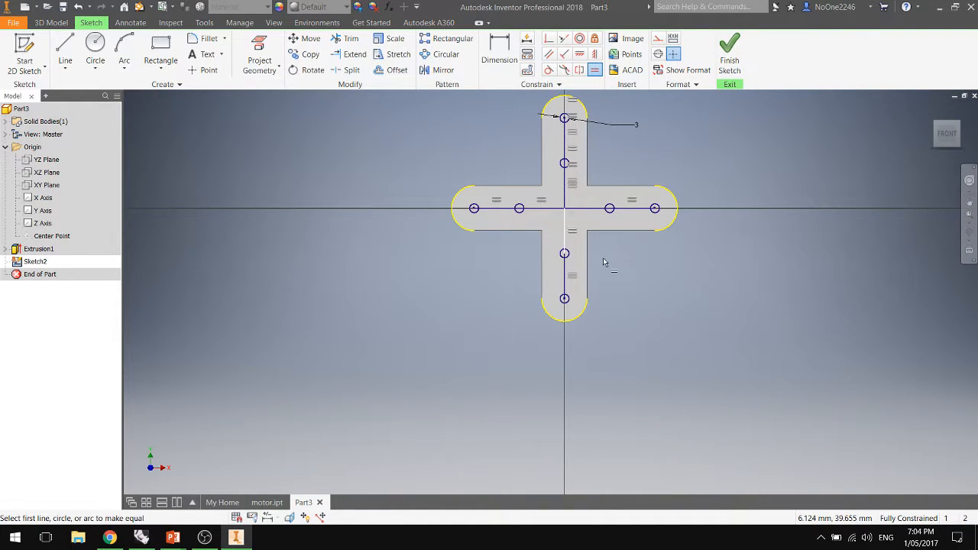
Turn on the construction format and try to convert the right arm's line segments to construction lines.
{"action": "left_click", "coordinate": [657, 41]}
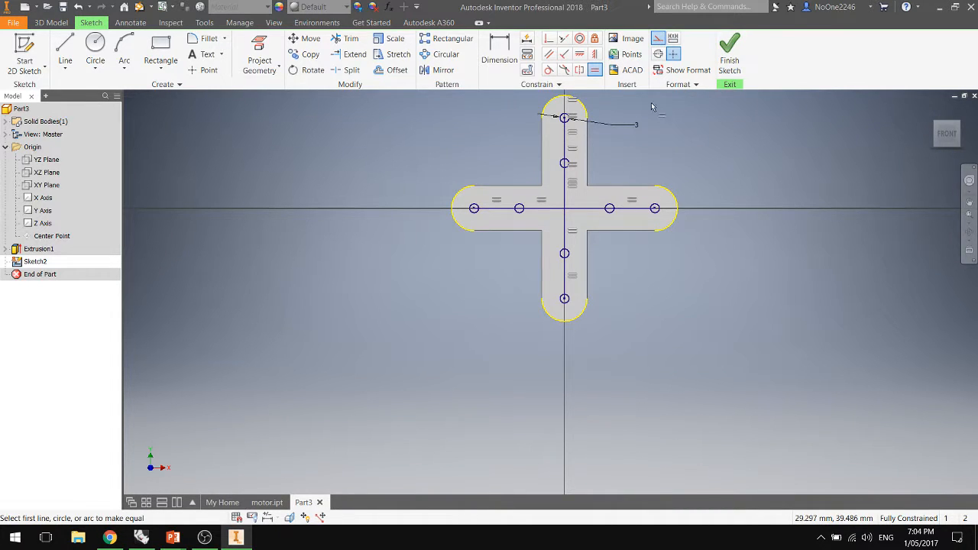
{"action": "left_click", "coordinate": [634, 209]}
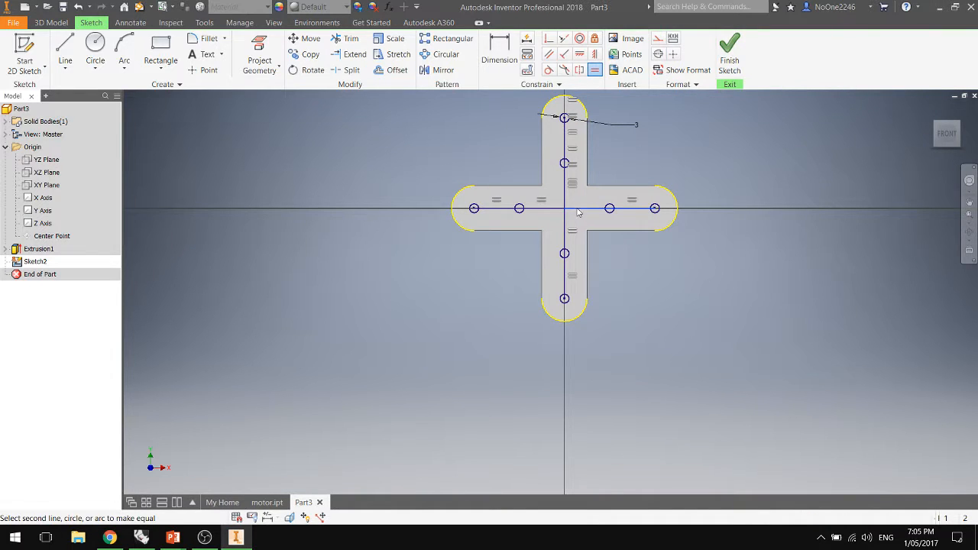
{"action": "left_click", "coordinate": [579, 210]}
{"action": "left_click", "coordinate": [272, 109]}
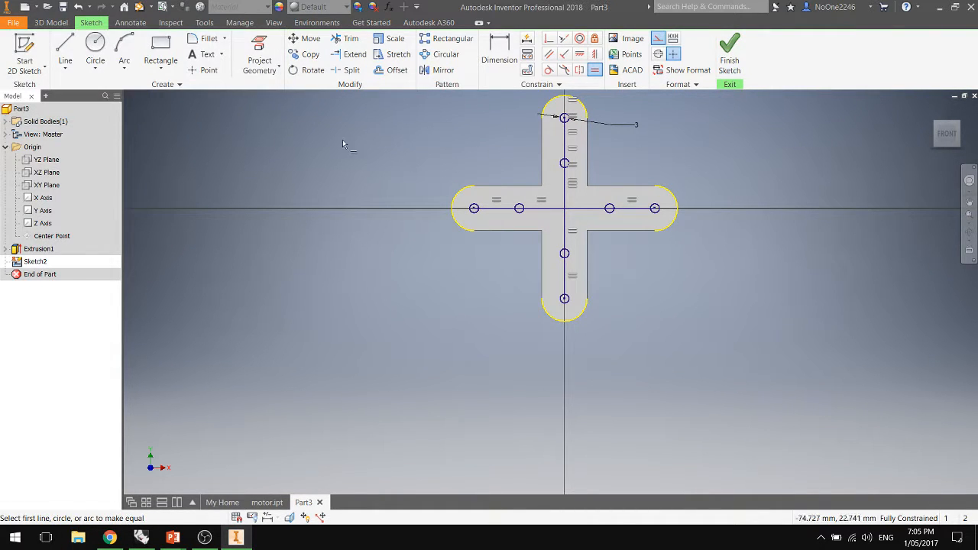
{"action": "key", "text": "Escape"}
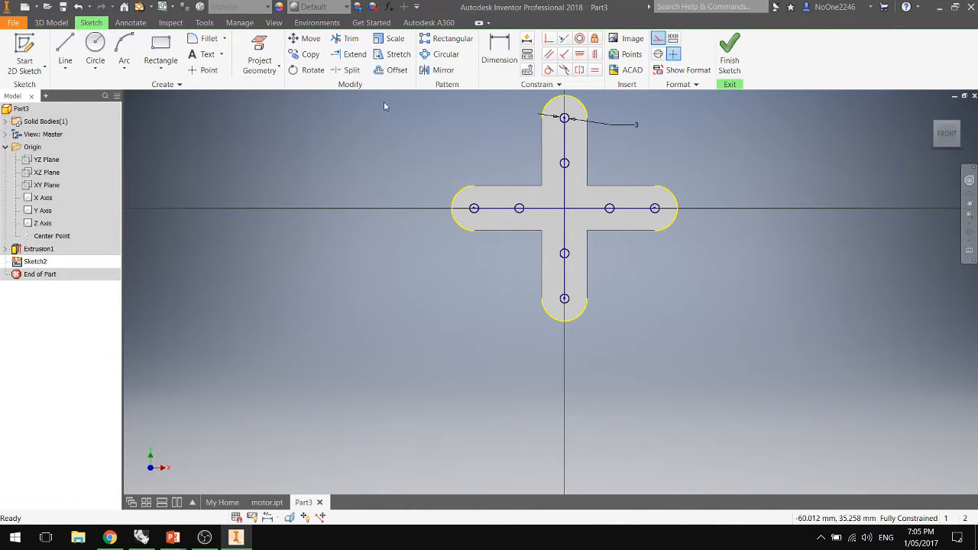
Convert all the line segments along the four arms to construction lines.
{"action": "mouse_move", "coordinate": [384, 102]}
{"action": "left_mouse_down"}
{"action": "mouse_move", "coordinate": [738, 248]}
{"action": "mouse_move", "coordinate": [724, 325]}
{"action": "left_mouse_up"}
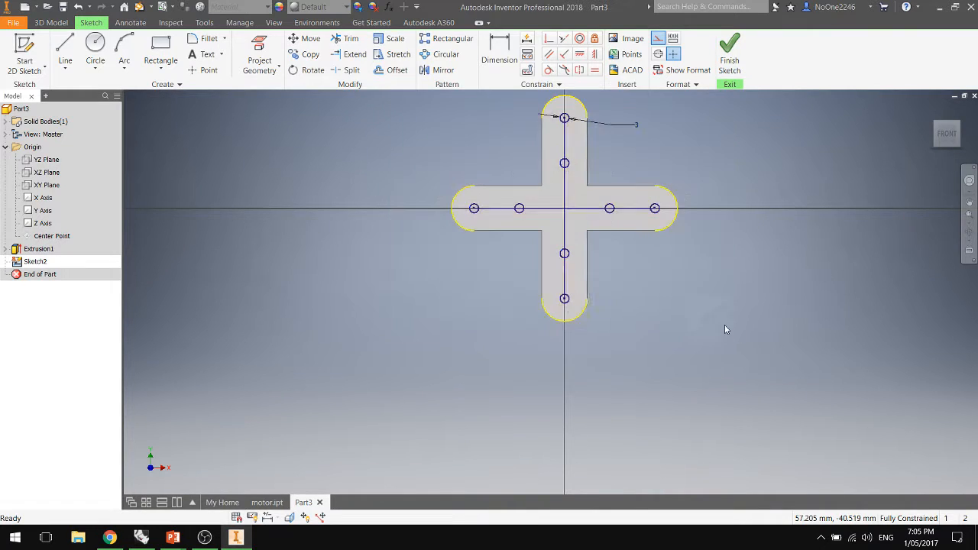
{"action": "left_click", "coordinate": [642, 274]}
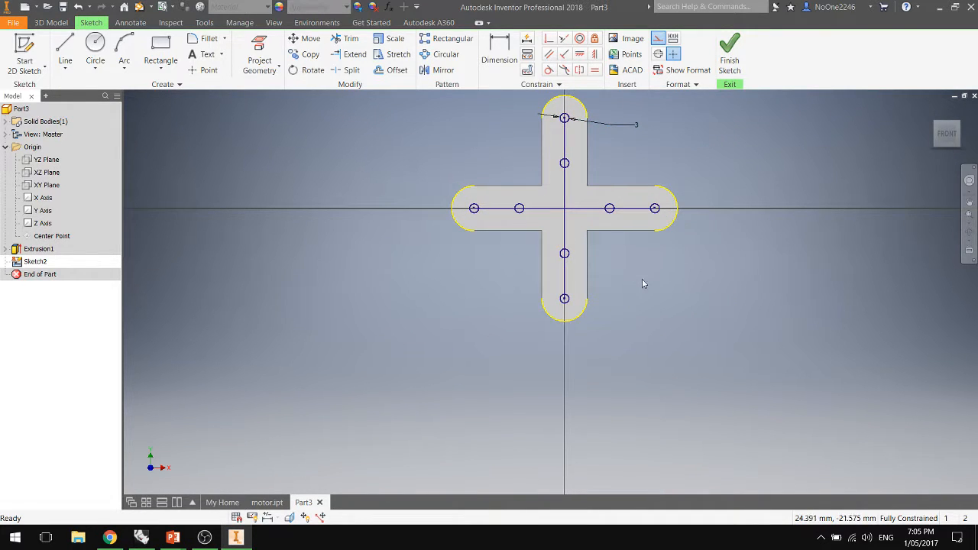
{"action": "left_click", "coordinate": [554, 208]}
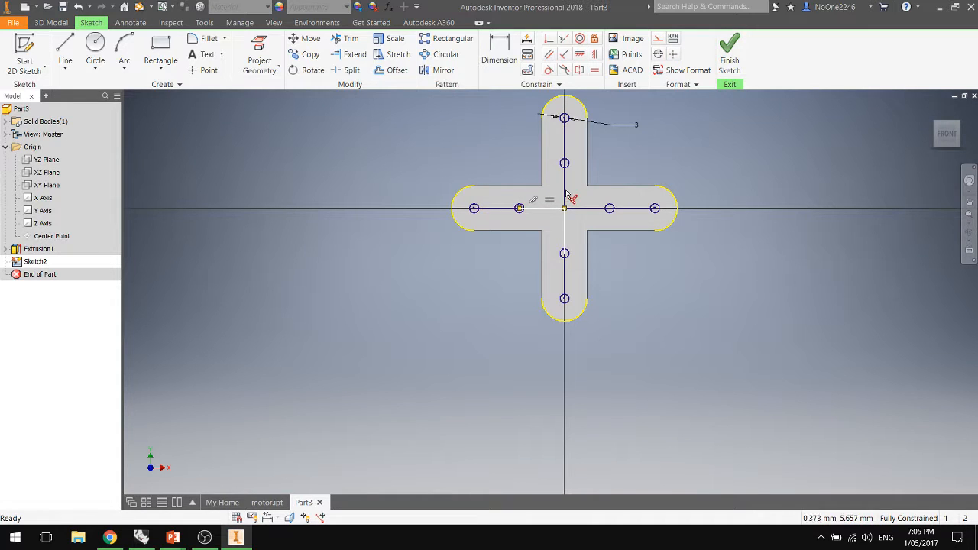
{"action": "left_click", "coordinate": [565, 189], "text": "ctrl"}
{"action": "left_click", "coordinate": [565, 219], "text": "ctrl"}
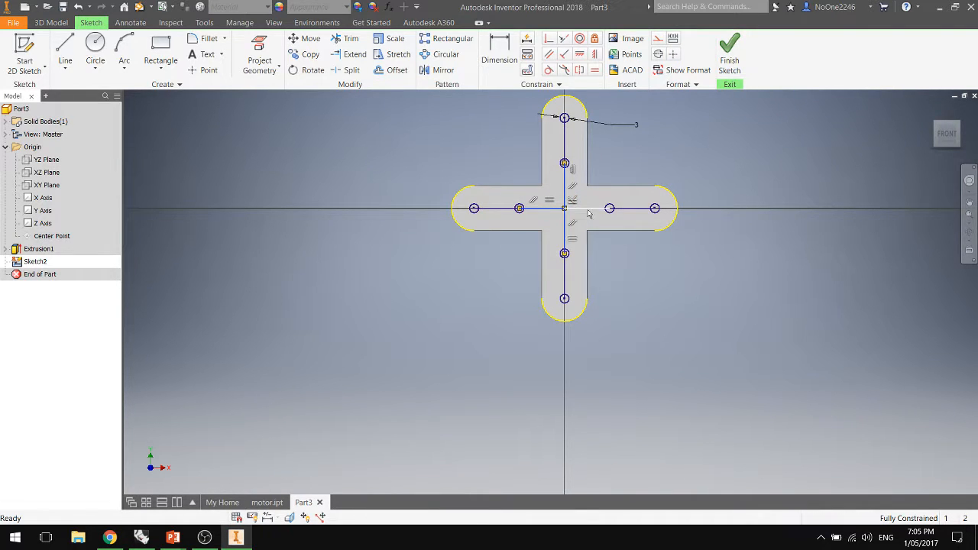
{"action": "left_click", "coordinate": [588, 209], "text": "ctrl"}
{"action": "left_click", "coordinate": [631, 208], "text": "ctrl"}
{"action": "left_click", "coordinate": [566, 268], "text": "ctrl"}
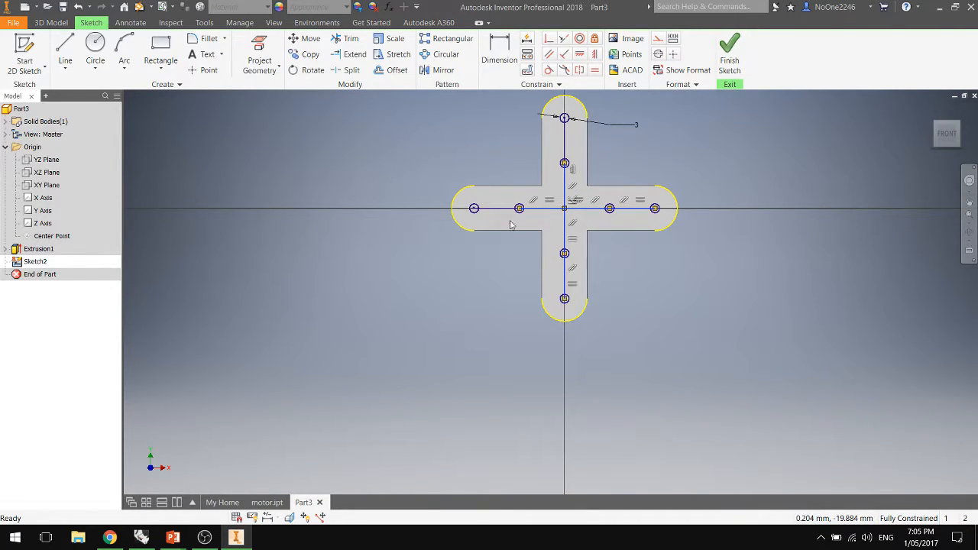
{"action": "left_click", "coordinate": [500, 208], "text": "ctrl"}
{"action": "left_click", "coordinate": [565, 132], "text": "ctrl"}
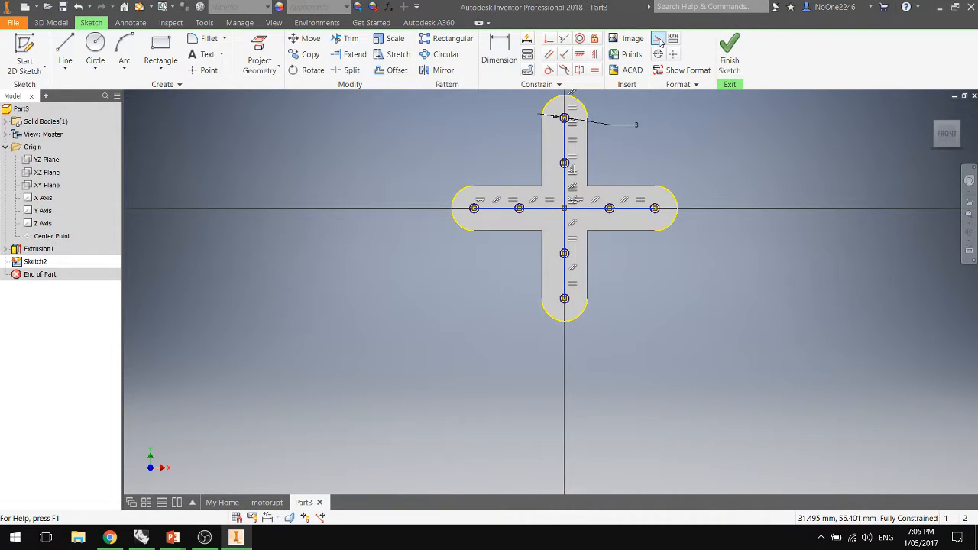
{"action": "left_click", "coordinate": [659, 40]}
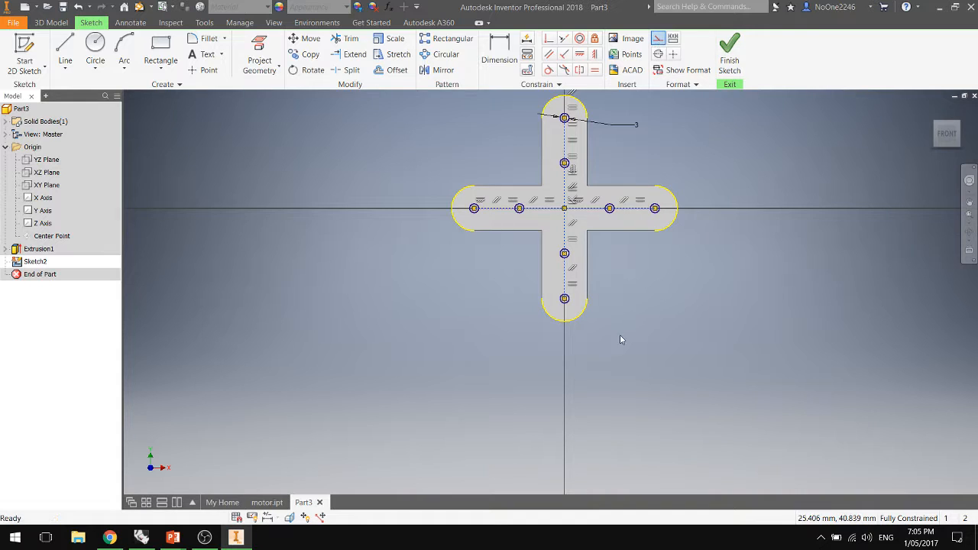
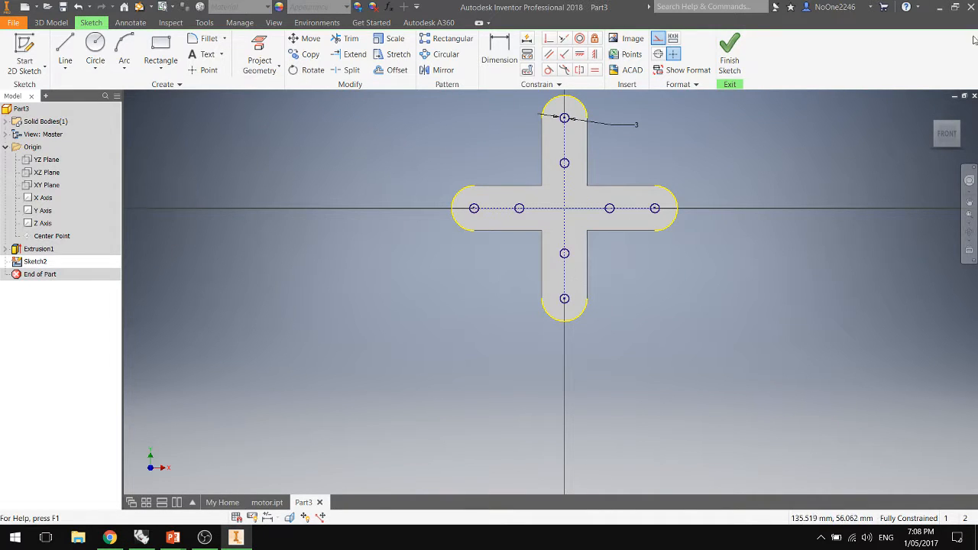
Finish the sketch and start an extrusion with all eight hole circles as its profiles.
{"action": "left_click", "coordinate": [730, 65]}
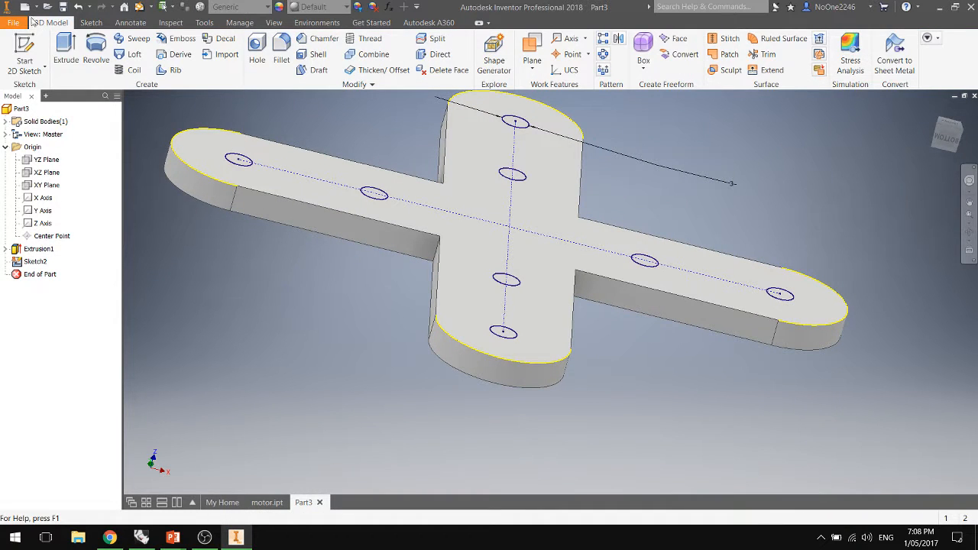
{"action": "left_click", "coordinate": [61, 48]}
{"action": "left_click_drag", "start_coordinate": [216, 103], "coordinate": [218, 233]}
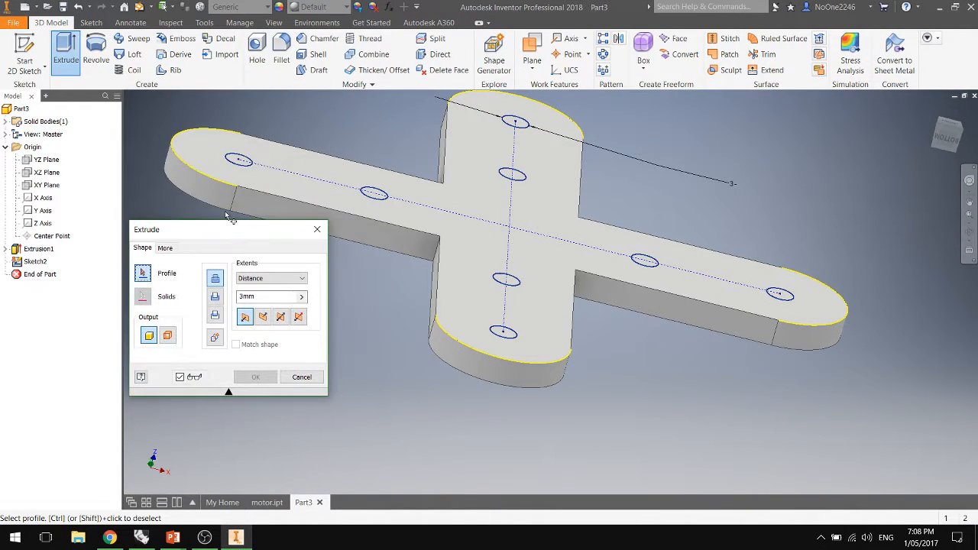
{"action": "left_click", "coordinate": [238, 163]}
{"action": "left_click", "coordinate": [375, 194]}
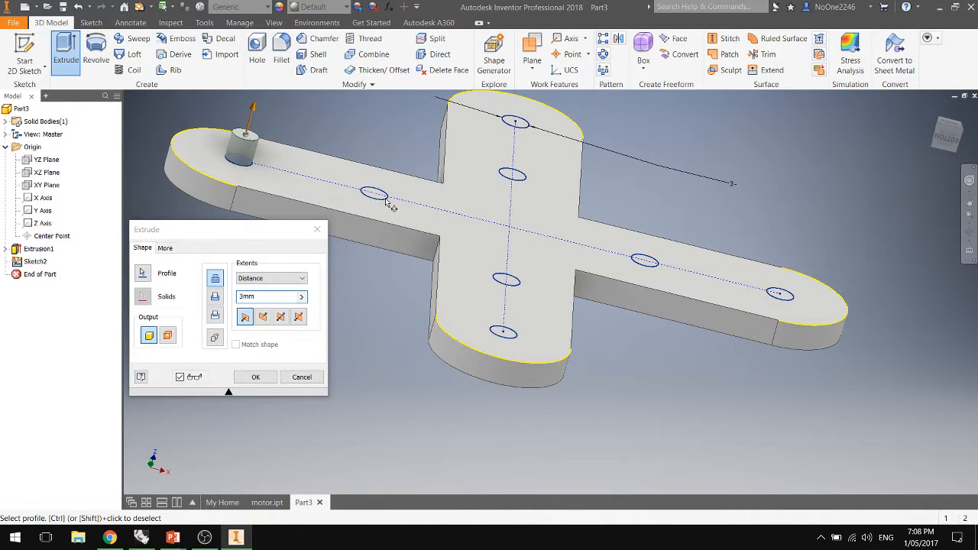
{"action": "left_click", "coordinate": [511, 176]}
{"action": "left_click", "coordinate": [514, 126]}
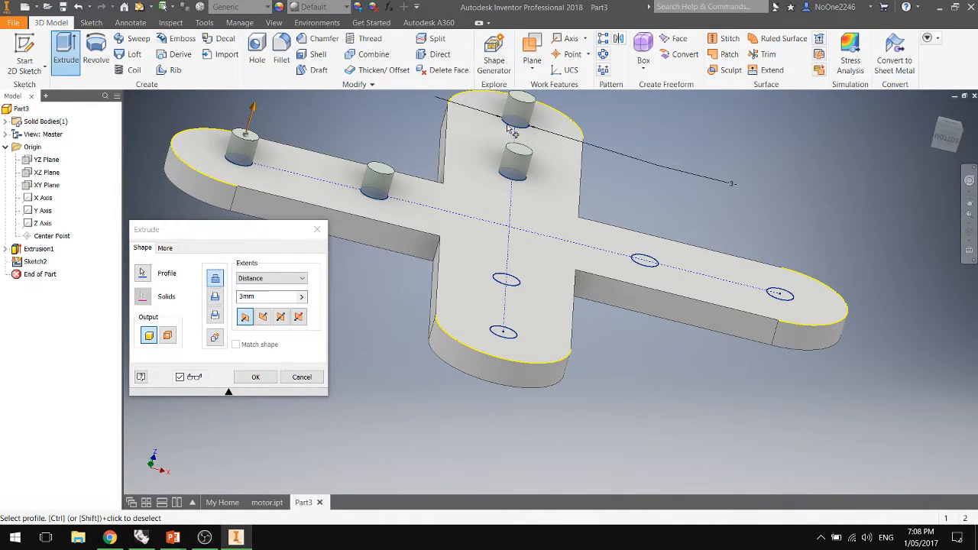
{"action": "left_click", "coordinate": [644, 262]}
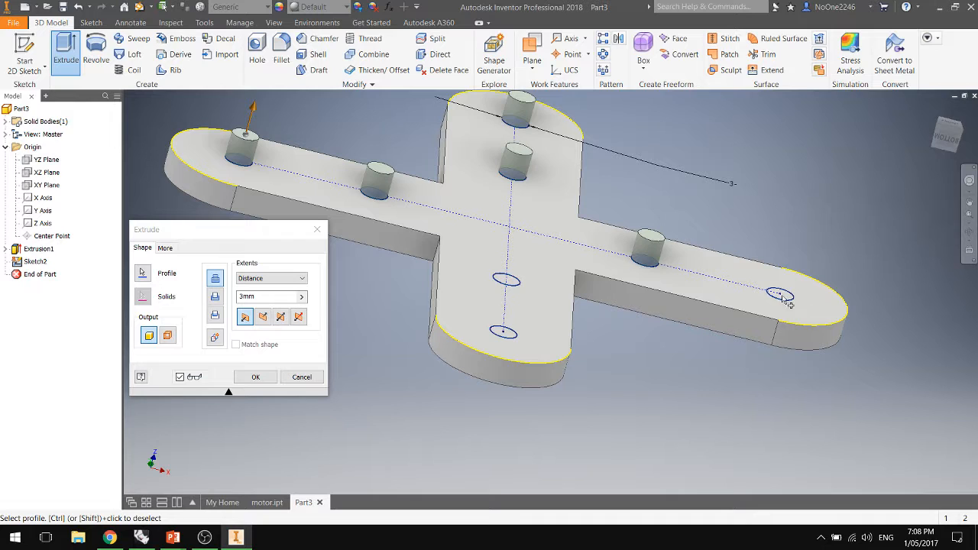
{"action": "left_click", "coordinate": [779, 298]}
{"action": "left_click", "coordinate": [503, 281]}
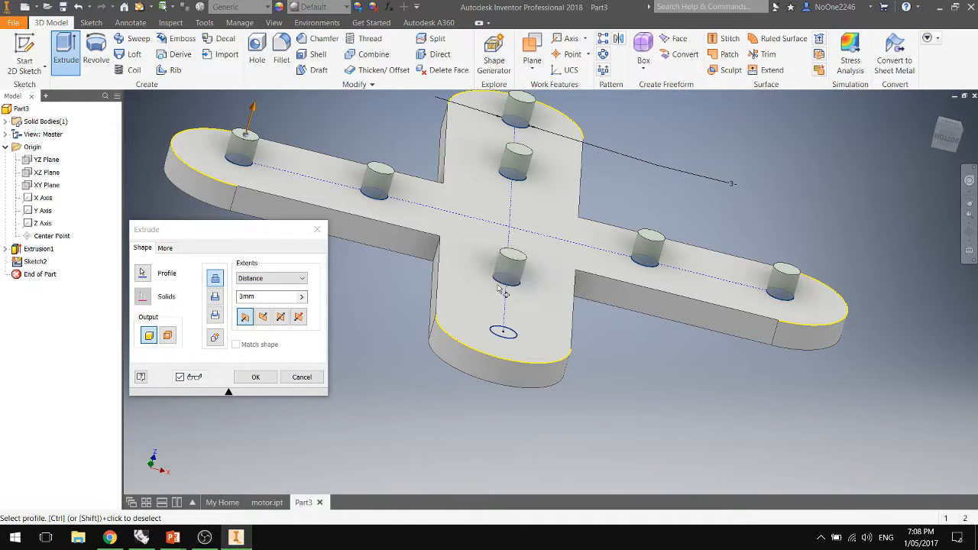
{"action": "left_click", "coordinate": [503, 332]}
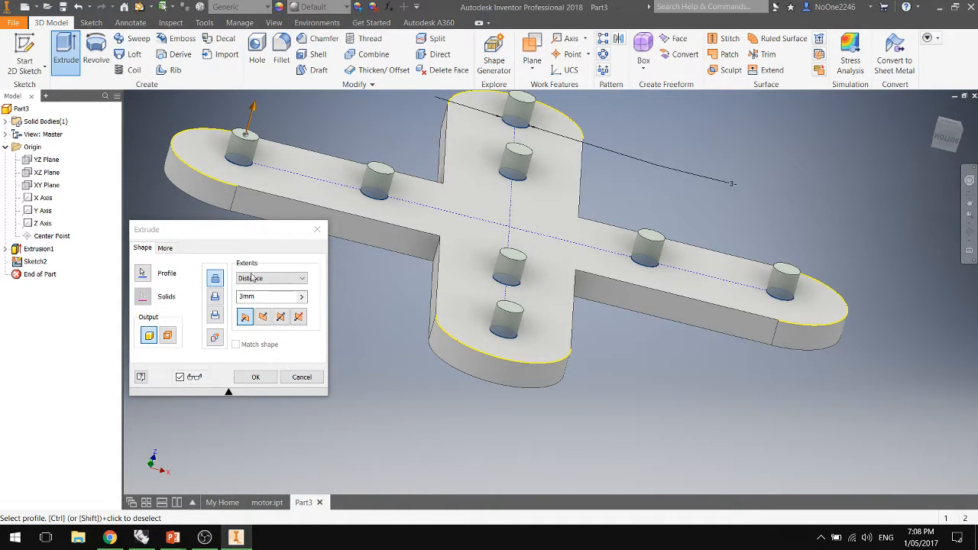
Make the extrusion a cut with extents set to All, so the eight holes pass through the cross-shaped part.
{"action": "left_click", "coordinate": [216, 297]}
{"action": "scroll", "coordinate": [460, 264], "scroll_direction": "up", "scroll_amount": 3}
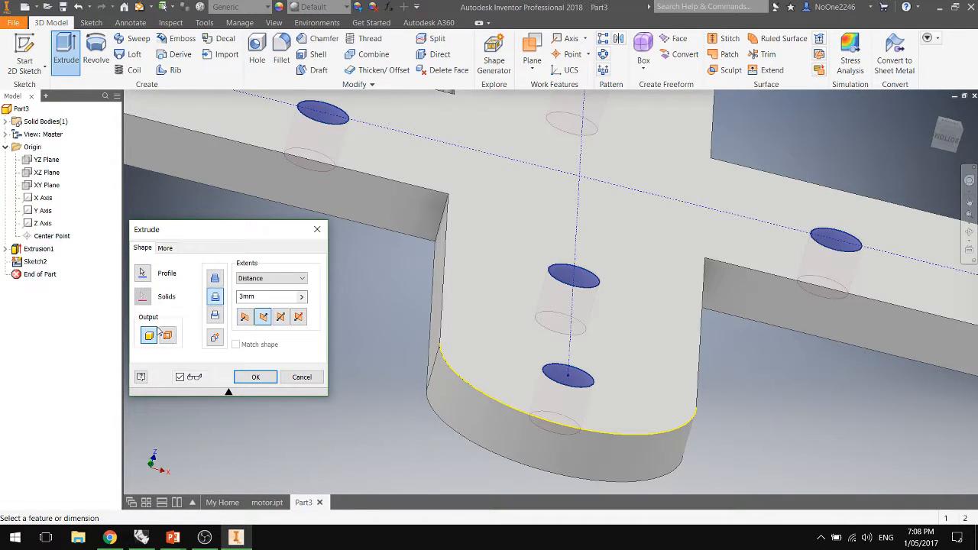
{"action": "left_click", "coordinate": [301, 296]}
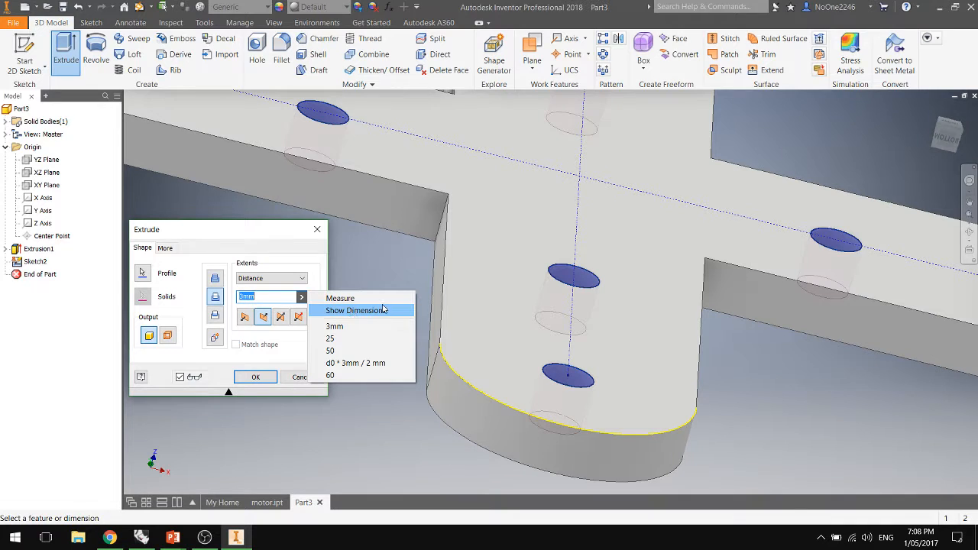
{"action": "left_click", "coordinate": [304, 279]}
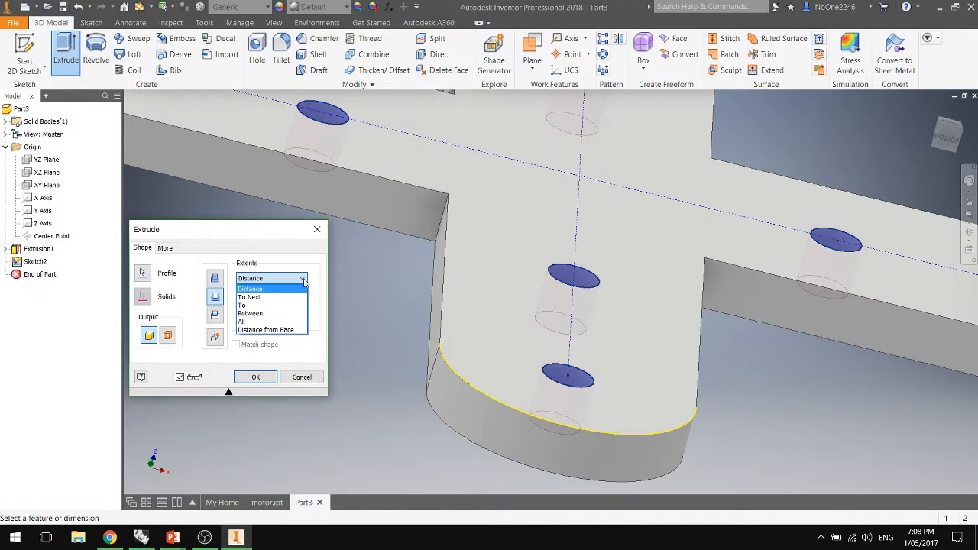
{"action": "left_click", "coordinate": [280, 324]}
{"action": "left_click", "coordinate": [301, 282]}
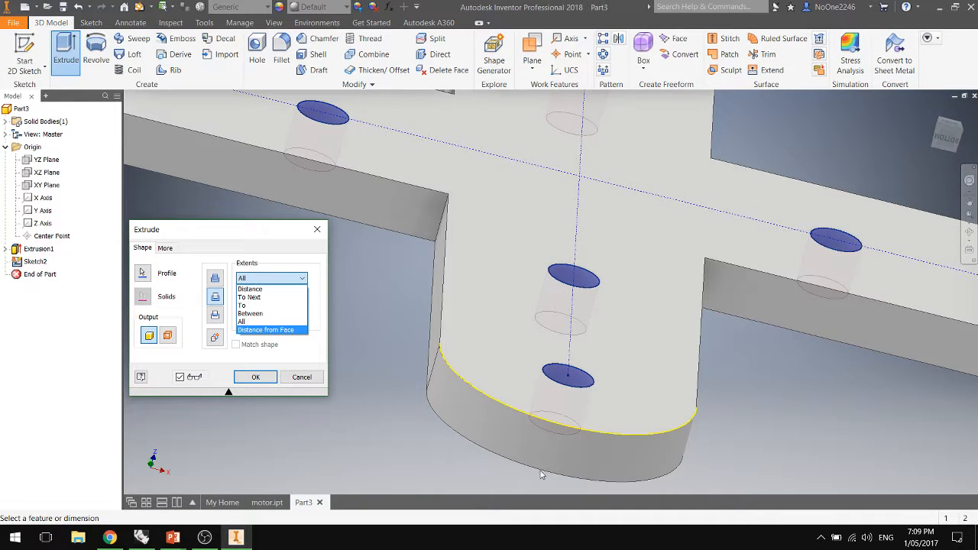
{"action": "left_click", "coordinate": [259, 324]}
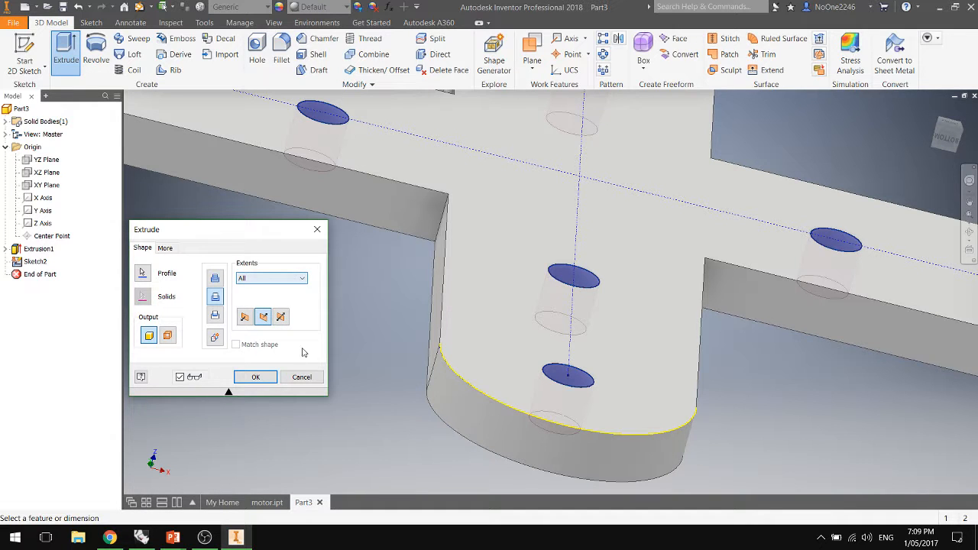
{"action": "left_click", "coordinate": [255, 377]}
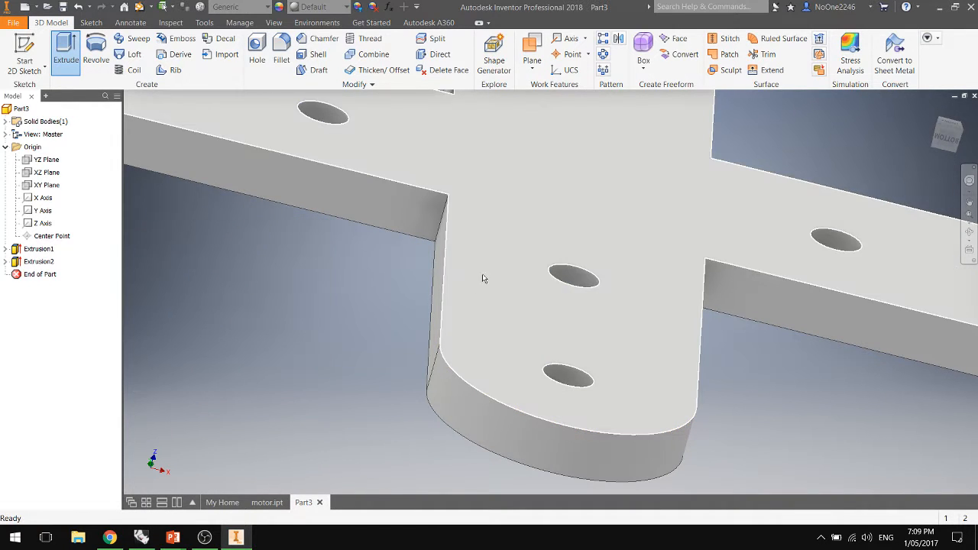
Inspect the eight holes in the cross-shaped part up close and from another angle.
{"action": "scroll", "coordinate": [539, 286], "scroll_direction": "down", "scroll_amount": 5}
{"action": "scroll", "coordinate": [534, 233], "scroll_direction": "up", "scroll_amount": 3}
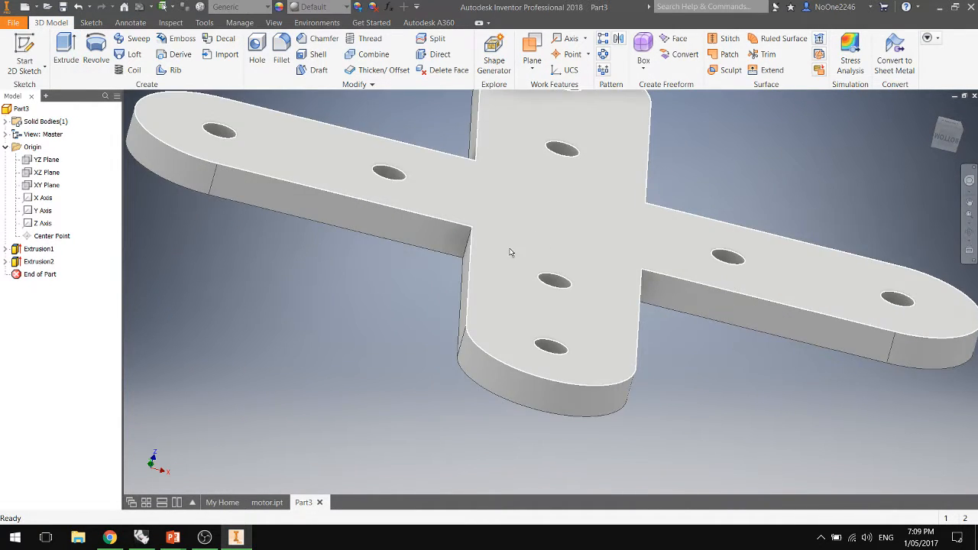
{"action": "middle_click_drag", "start_coordinate": [579, 234], "coordinate": [563, 251], "text": "shift"}
{"action": "scroll", "coordinate": [563, 251], "scroll_direction": "up", "scroll_amount": 5}
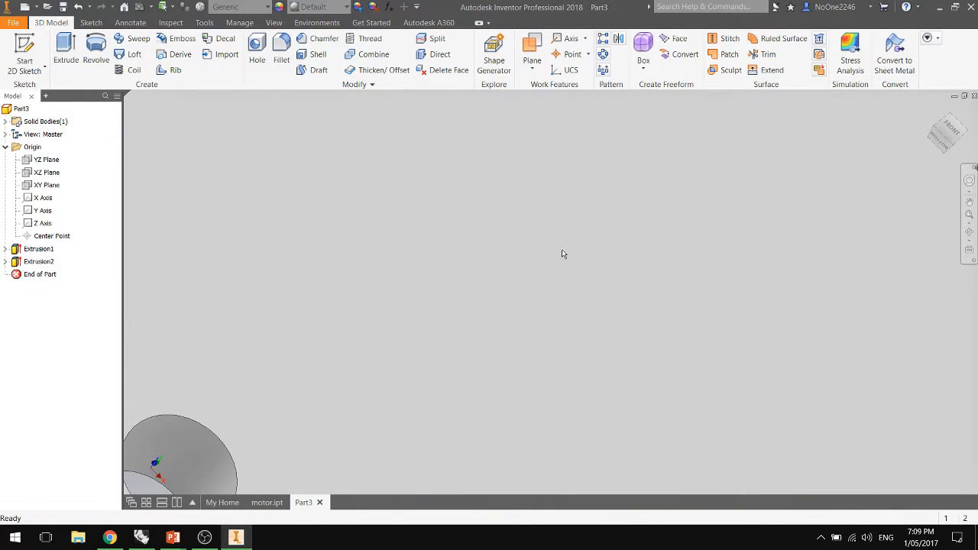
{"action": "scroll", "coordinate": [563, 250], "scroll_direction": "down", "scroll_amount": 7}
{"action": "scroll", "coordinate": [580, 216], "scroll_direction": "up", "scroll_amount": 4}
{"action": "scroll", "coordinate": [606, 175], "scroll_direction": "down", "scroll_amount": 5}
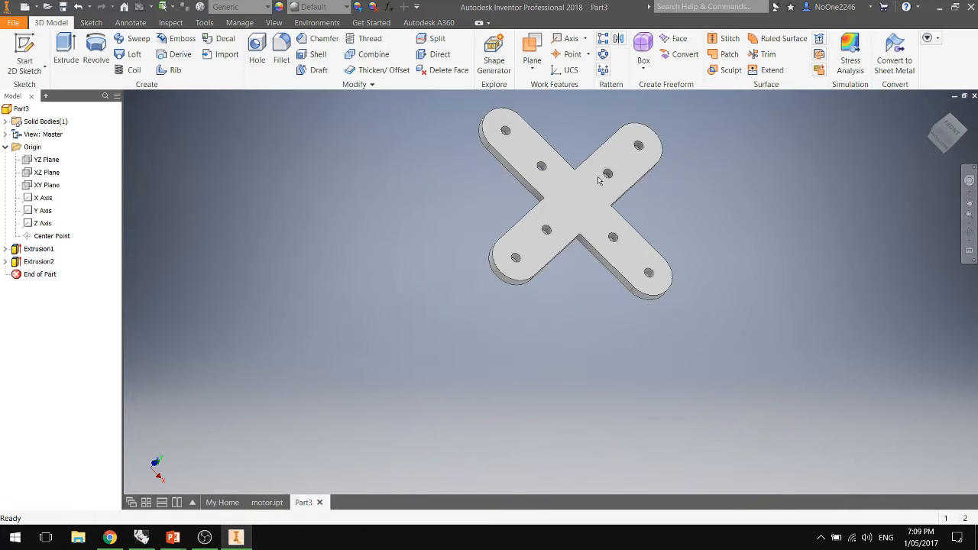
{"action": "scroll", "coordinate": [598, 181], "scroll_direction": "up", "scroll_amount": 3}
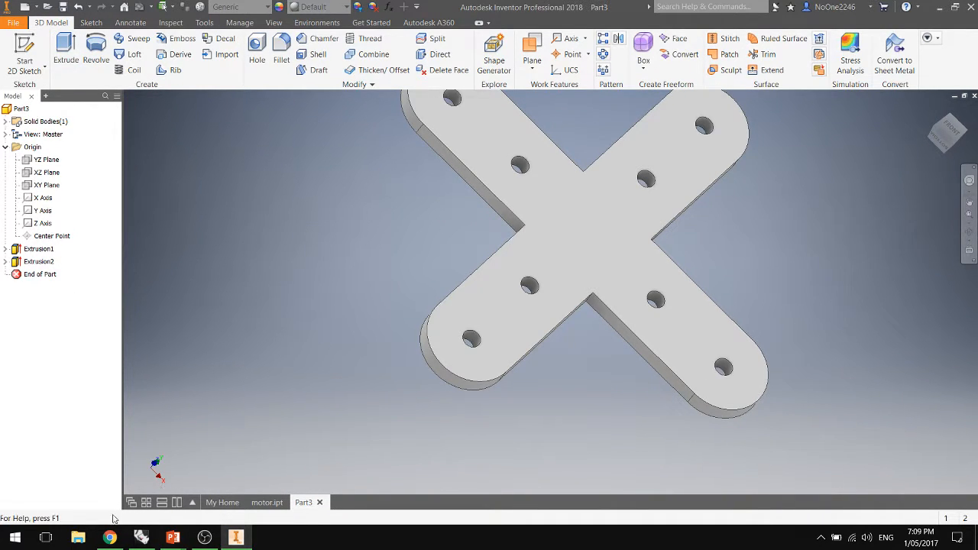
Switch to Chrome and search Google Images for "counter sunk screws" in a new tab.
{"action": "left_click", "coordinate": [110, 537]}
{"action": "key", "text": "ctrl+t"}
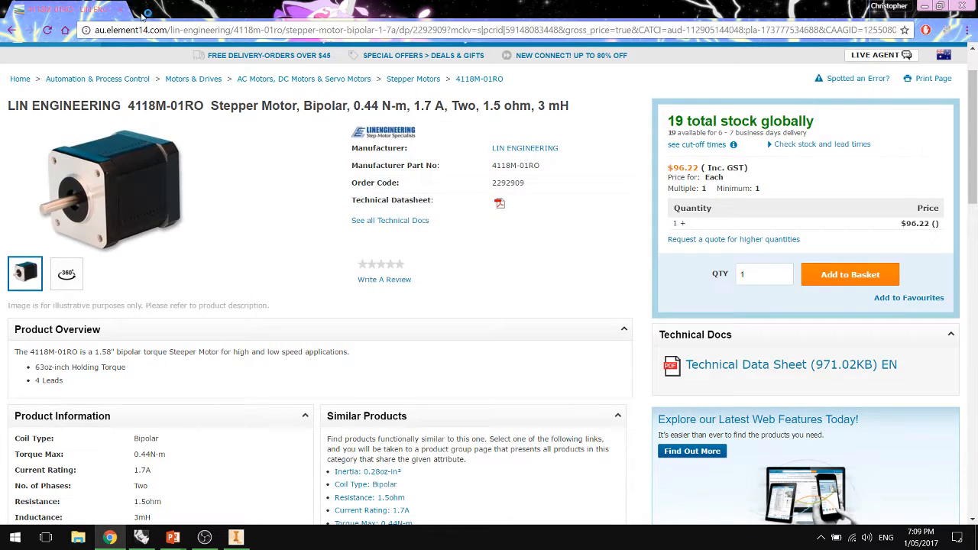
{"action": "type", "text": "counte"}
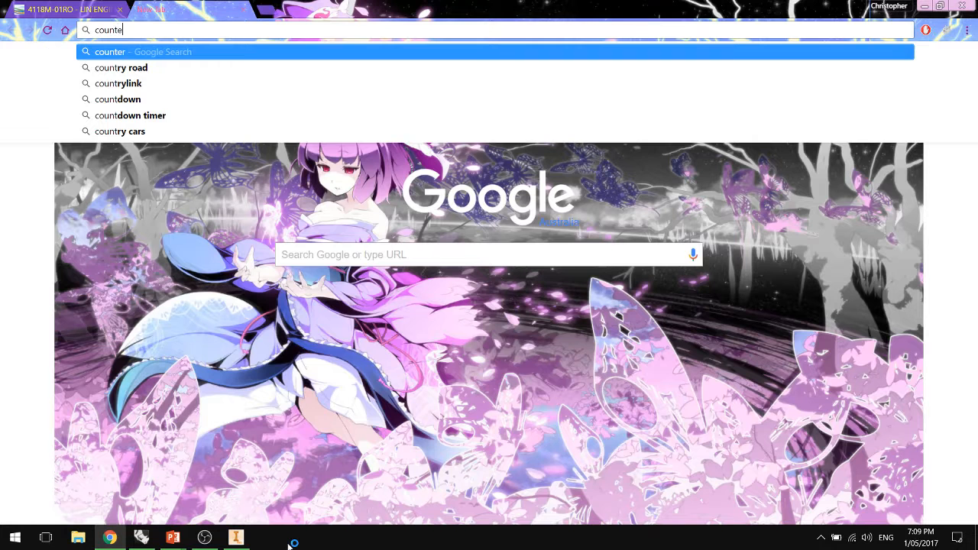
{"action": "type", "text": "r sunkscrews"}
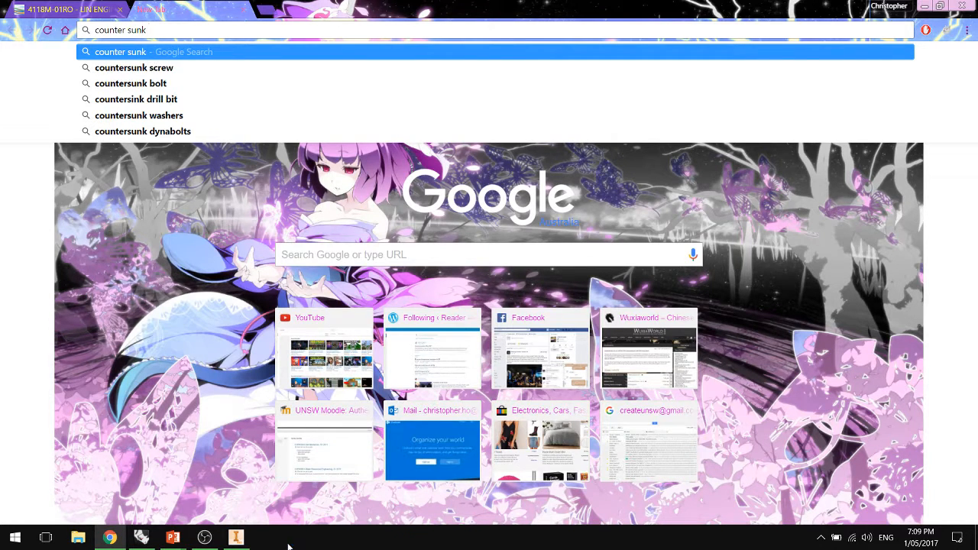
{"action": "key", "text": "Return"}
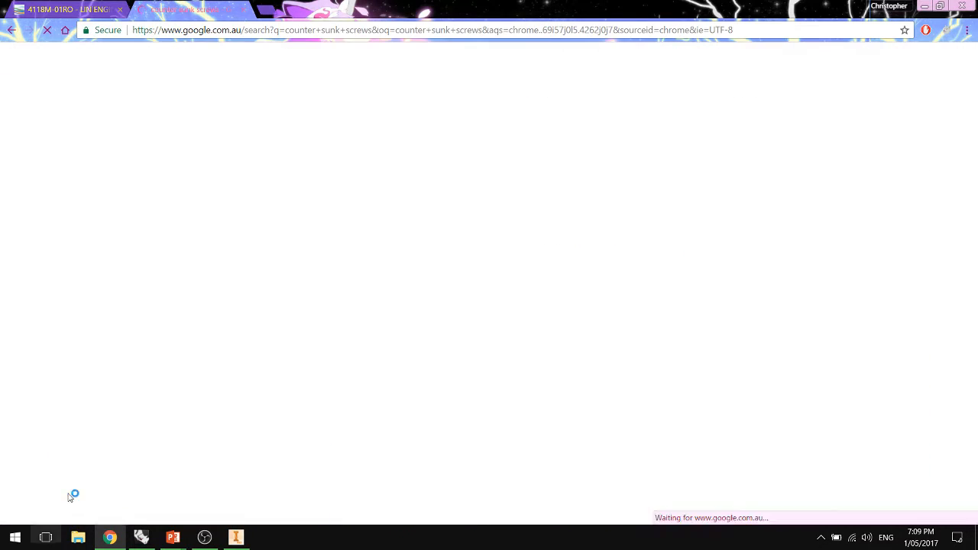
{"action": "left_click", "coordinate": [149, 107]}
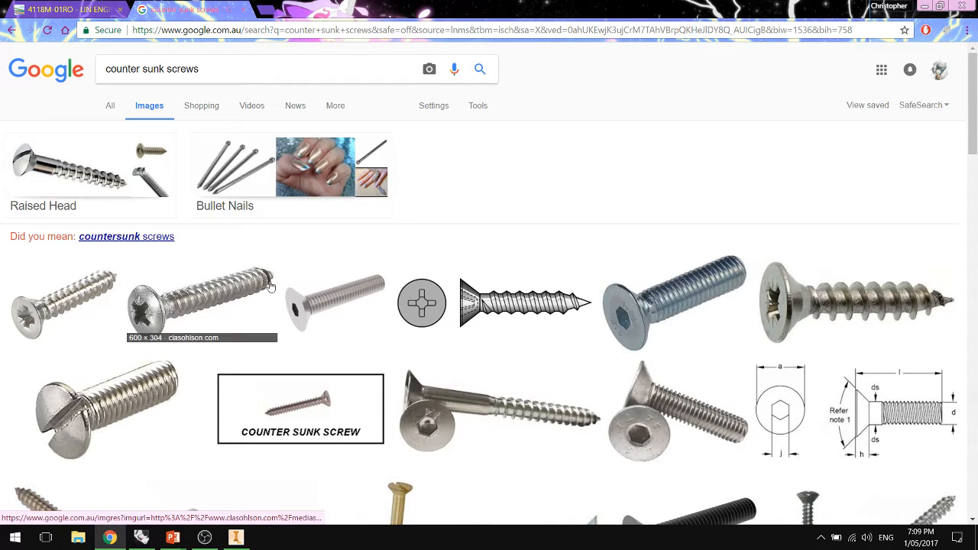
Enlarge the countersunk socket head screw picture, close it and look through more countersunk screw images and head drawings.
{"action": "left_click", "coordinate": [311, 291]}
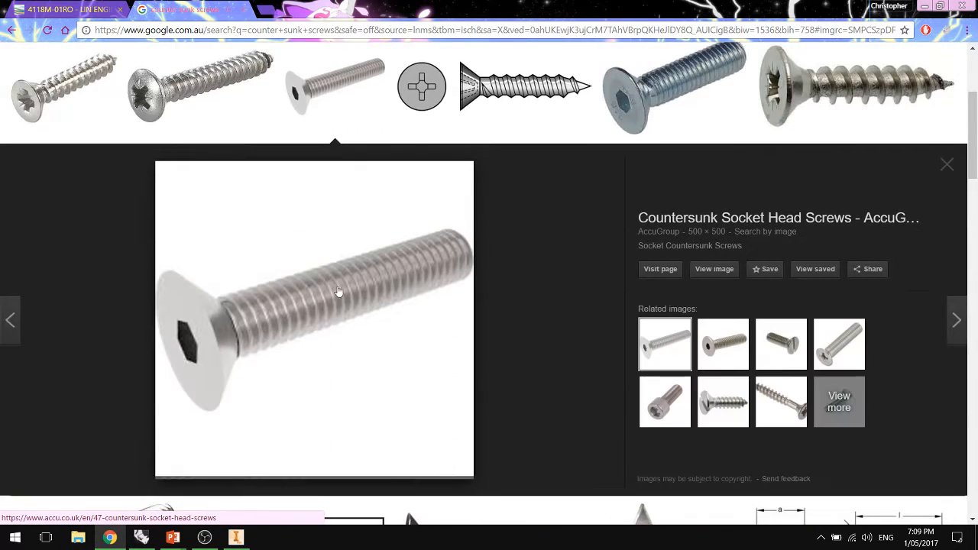
{"action": "left_click", "coordinate": [196, 292]}
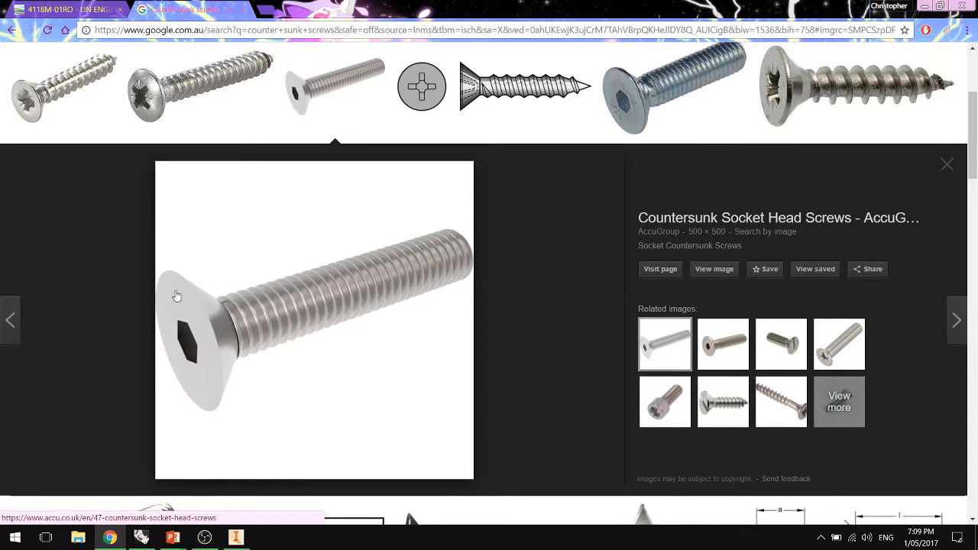
{"action": "left_click", "coordinate": [949, 168]}
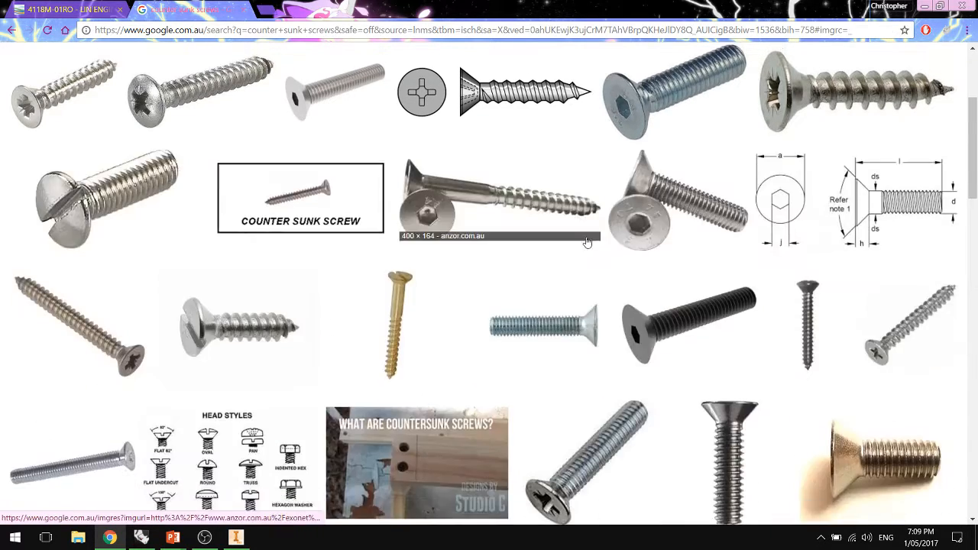
{"action": "scroll", "coordinate": [578, 252], "scroll_direction": "down", "scroll_amount": 3}
{"action": "scroll", "coordinate": [688, 252], "scroll_direction": "down", "scroll_amount": 3}
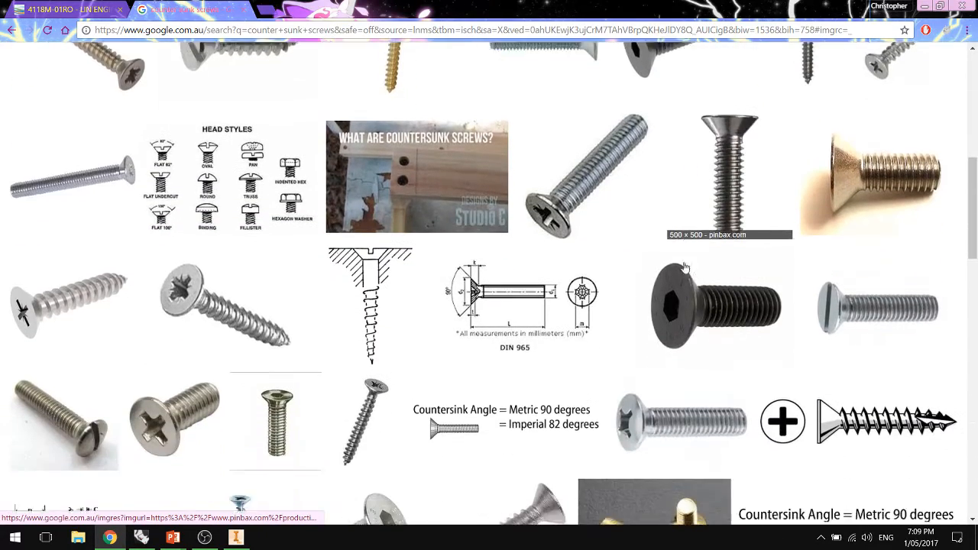
{"action": "scroll", "coordinate": [513, 272], "scroll_direction": "down", "scroll_amount": 4}
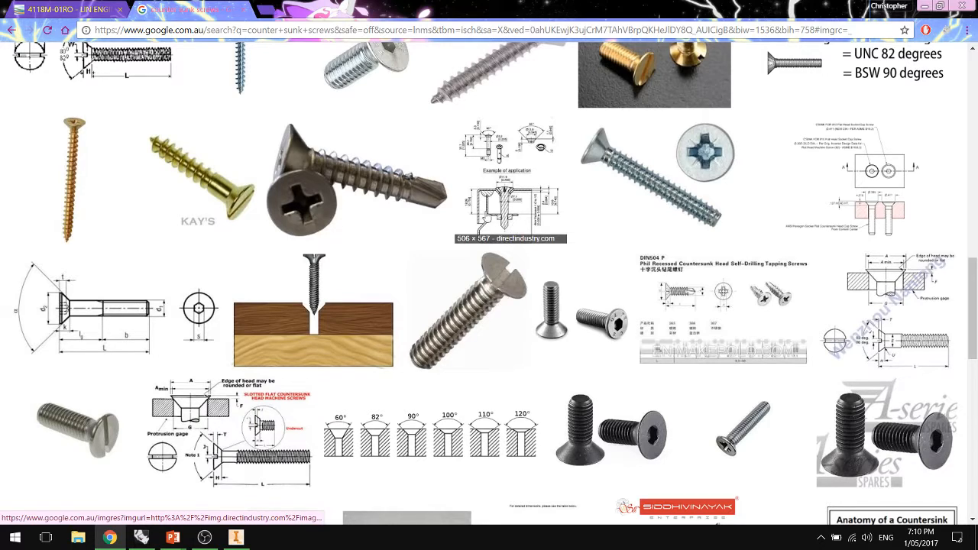
View the ASME B18.6.2 slotted flat countersunk head drawing and the Autodesk forum drawing of countersink diameters at larger size.
{"action": "left_click", "coordinate": [869, 301]}
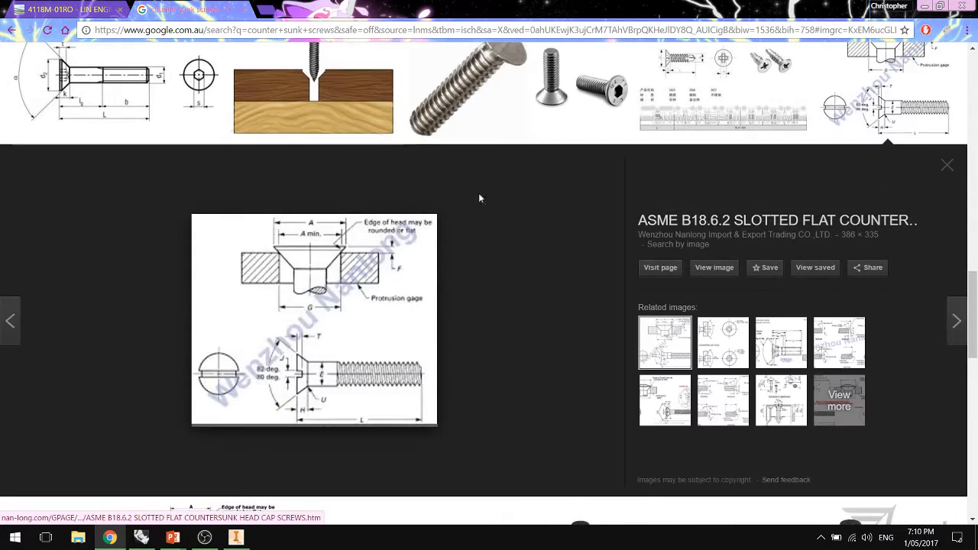
{"action": "left_click", "coordinate": [947, 165]}
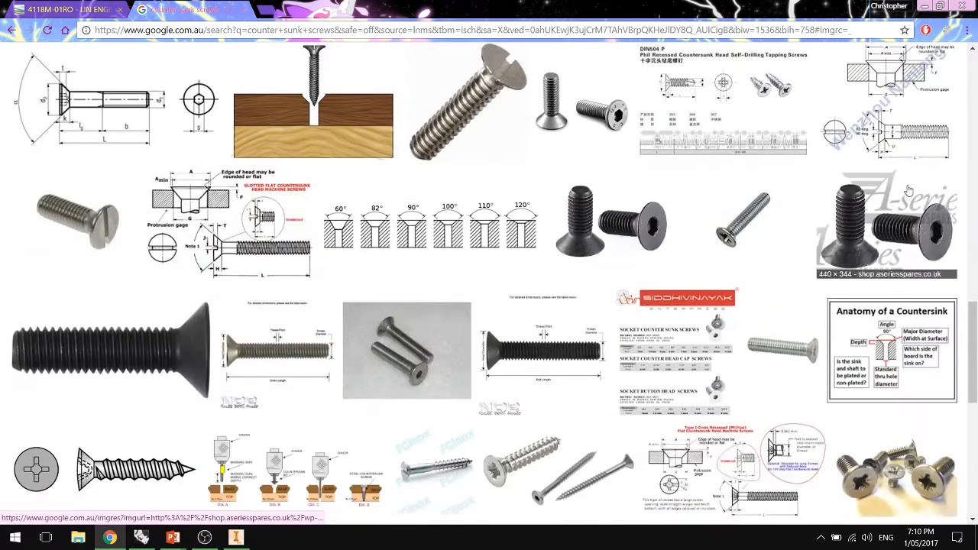
{"action": "scroll", "coordinate": [906, 222], "scroll_direction": "up", "scroll_amount": 3}
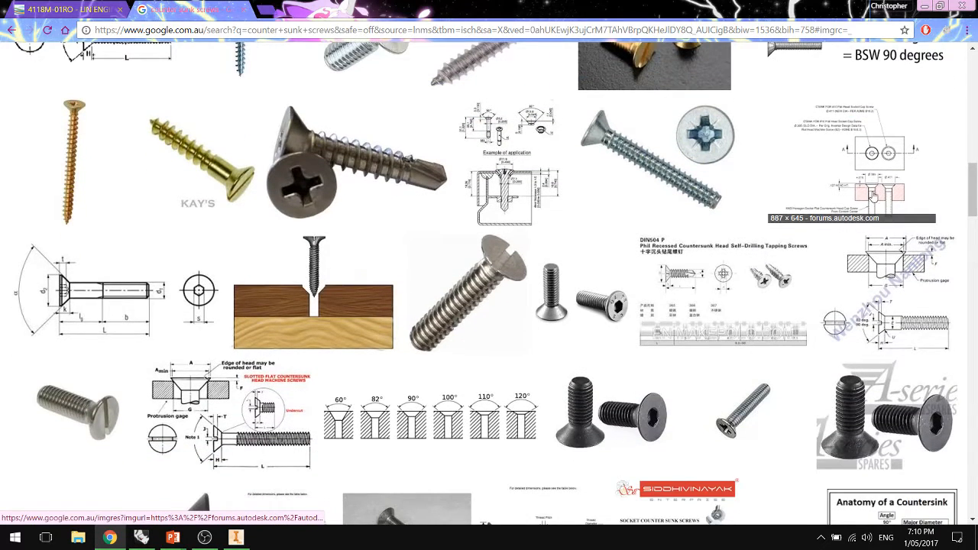
{"action": "left_click", "coordinate": [874, 196]}
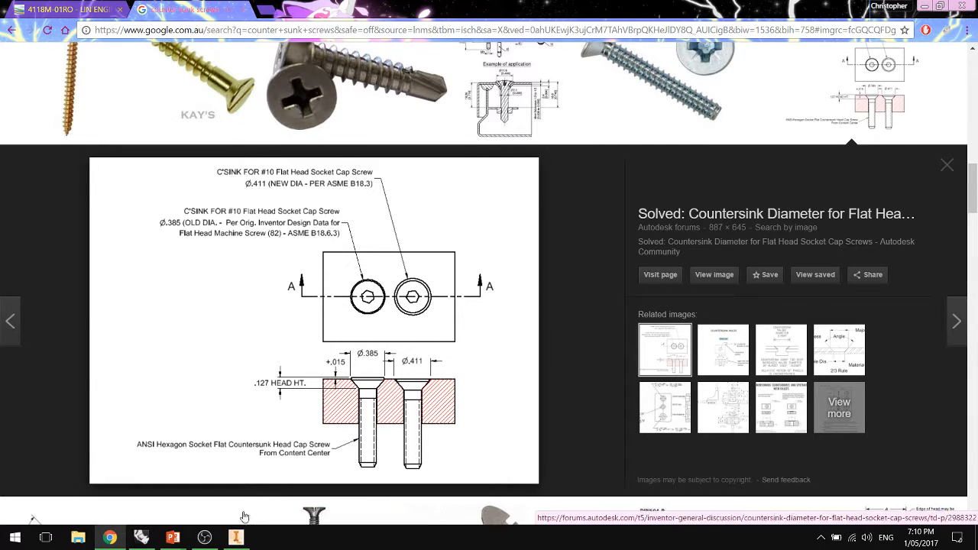
Switch to Inventor and chamfer the upper edges of all eight holes in the cross-shaped part with a 2 mm distance.
{"action": "left_click", "coordinate": [236, 537]}
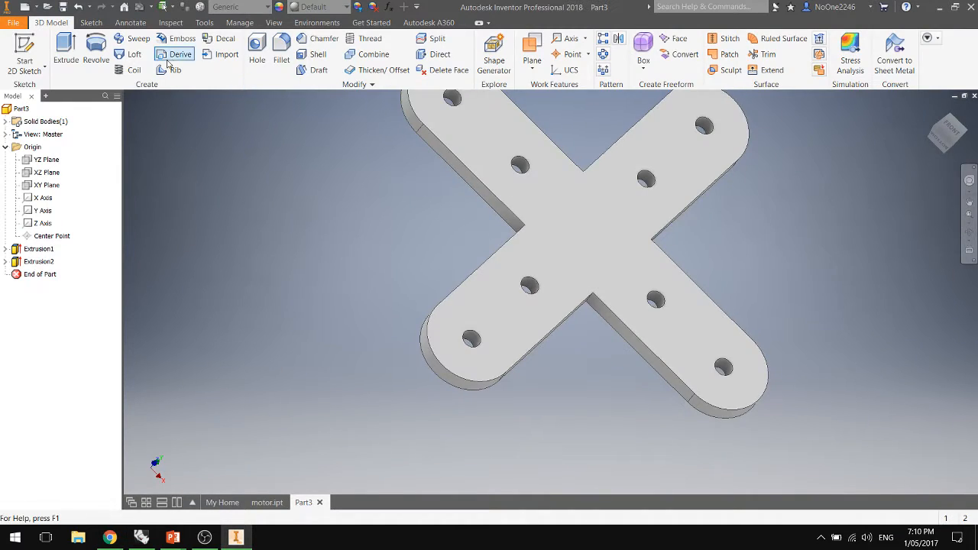
{"action": "left_click", "coordinate": [321, 39]}
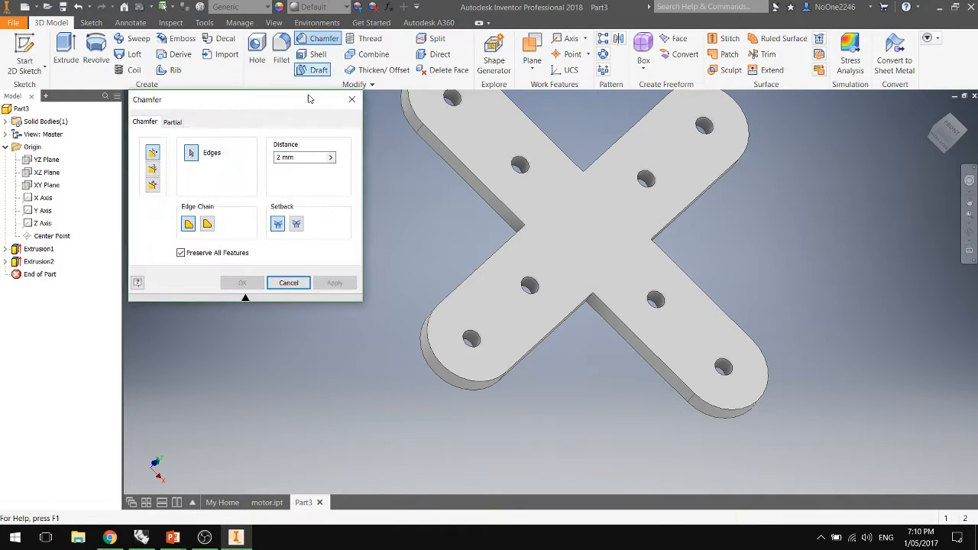
{"action": "left_click", "coordinate": [454, 107]}
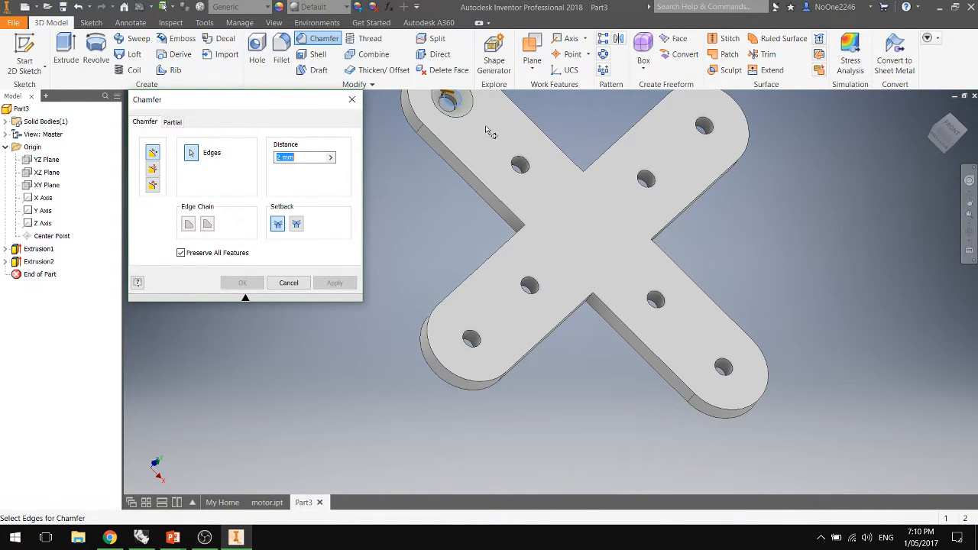
{"action": "left_click", "coordinate": [523, 164]}
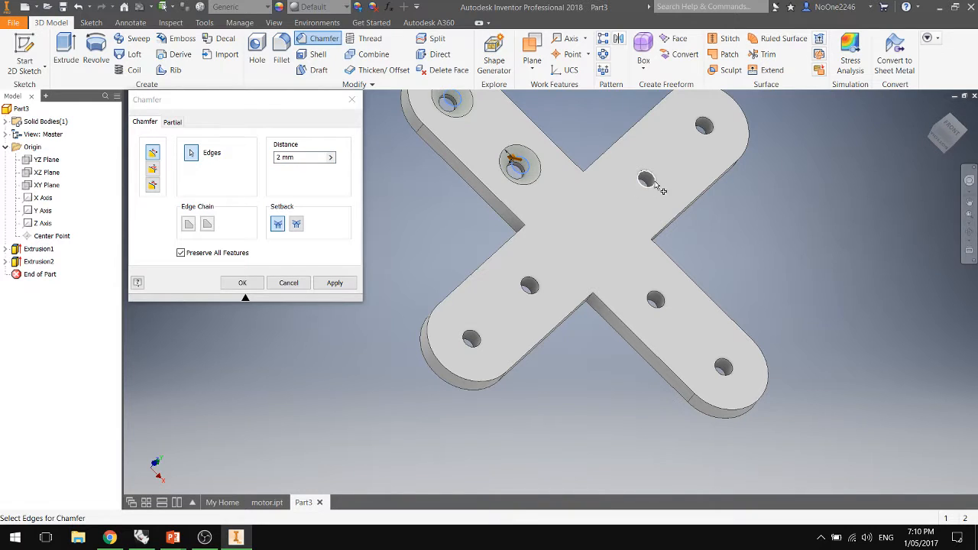
{"action": "left_click", "coordinate": [663, 178]}
{"action": "left_click", "coordinate": [716, 140]}
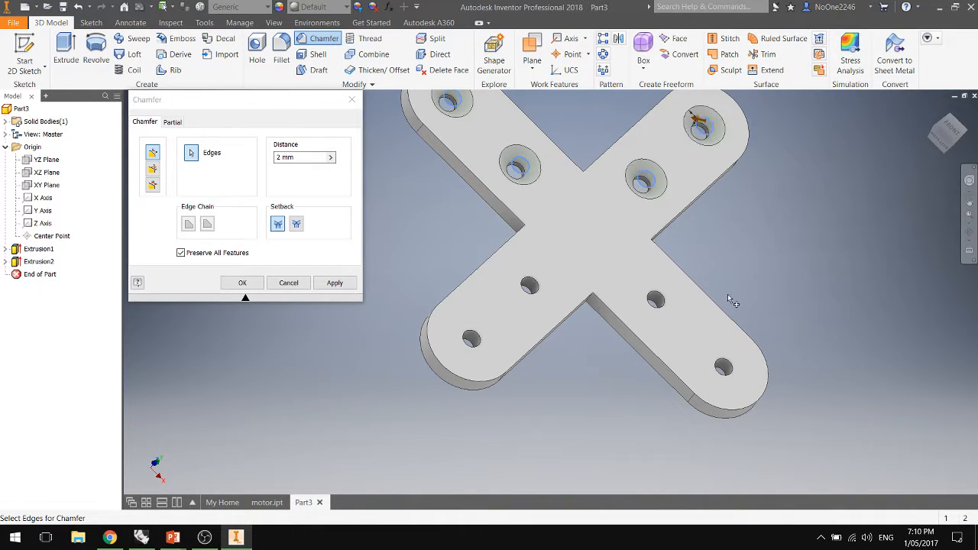
{"action": "left_click", "coordinate": [736, 372]}
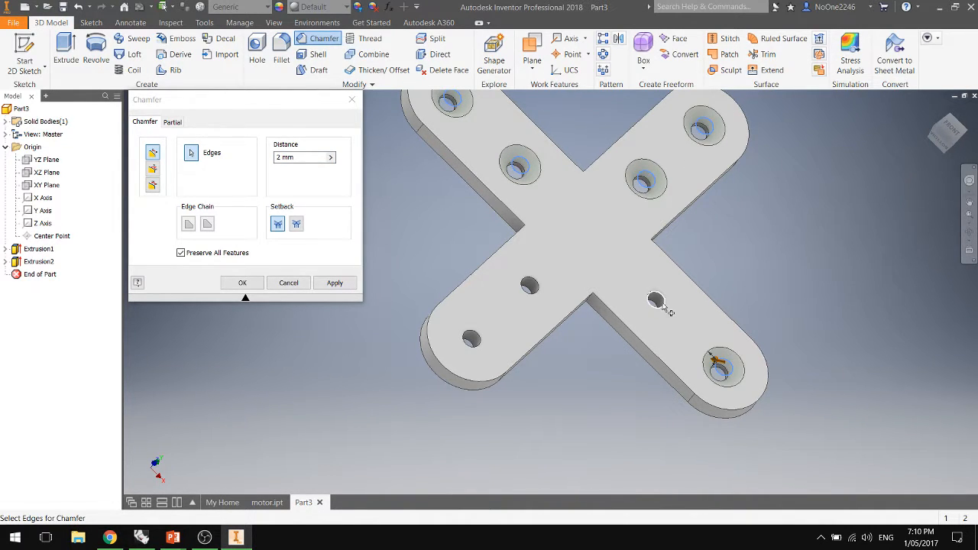
{"action": "left_click", "coordinate": [662, 308]}
{"action": "left_click", "coordinate": [533, 296]}
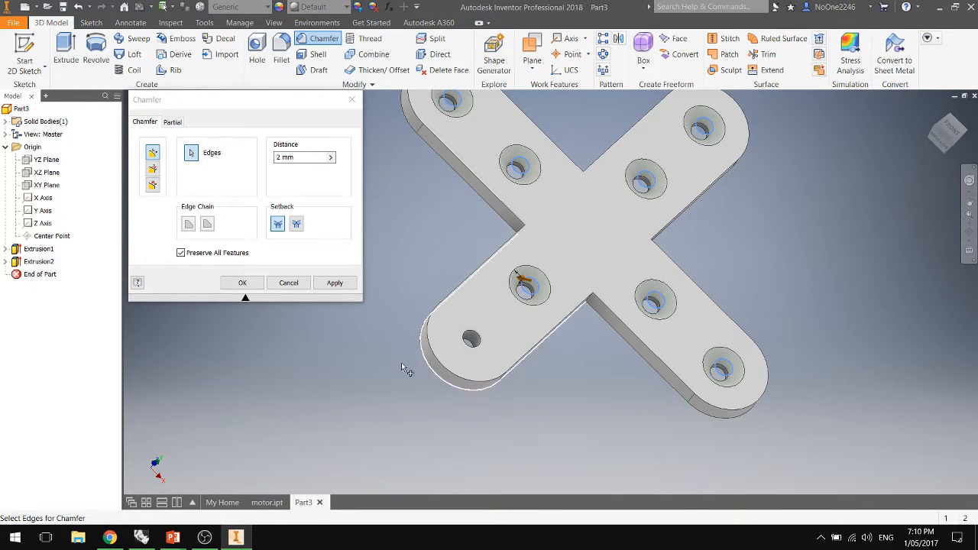
{"action": "left_click", "coordinate": [477, 341]}
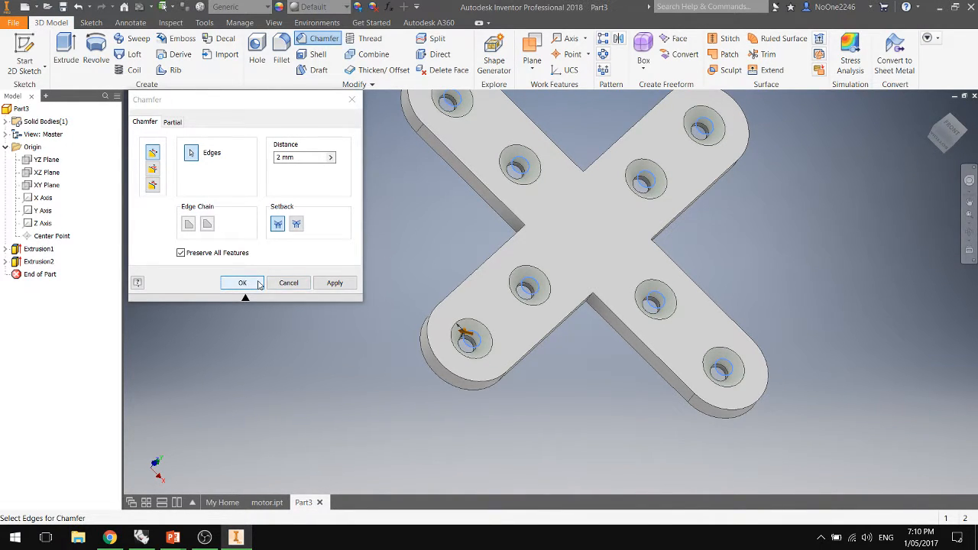
{"action": "left_click", "coordinate": [243, 283]}
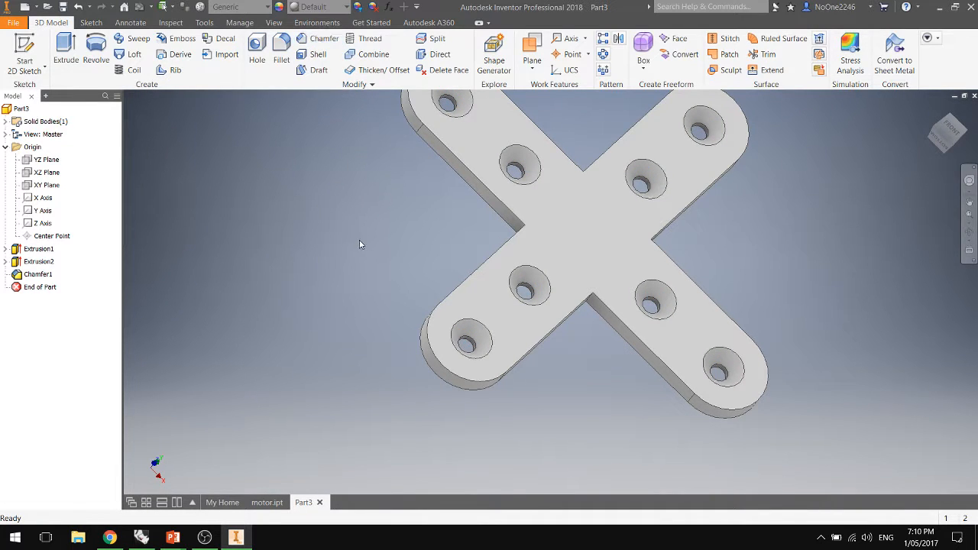
Inspect the eight countersunk holes in the cross-shaped part from a lower angle.
{"action": "scroll", "coordinate": [394, 224], "scroll_direction": "down", "scroll_amount": 5}
{"action": "scroll", "coordinate": [394, 224], "scroll_direction": "up", "scroll_amount": 5}
{"action": "scroll", "coordinate": [360, 214], "scroll_direction": "down", "scroll_amount": 5}
{"action": "scroll", "coordinate": [382, 229], "scroll_direction": "up", "scroll_amount": 4}
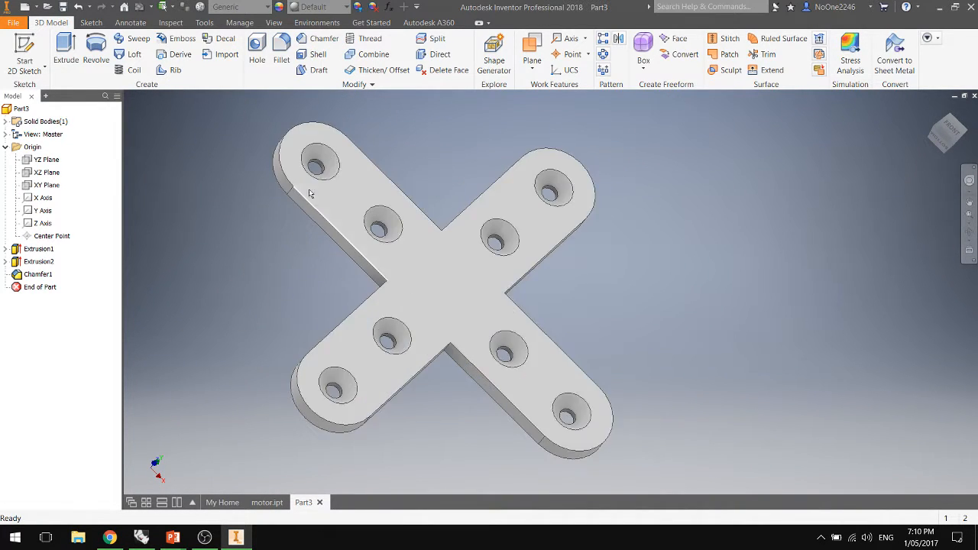
{"action": "middle_click_drag", "start_coordinate": [405, 258], "coordinate": [325, 234], "text": "shift"}
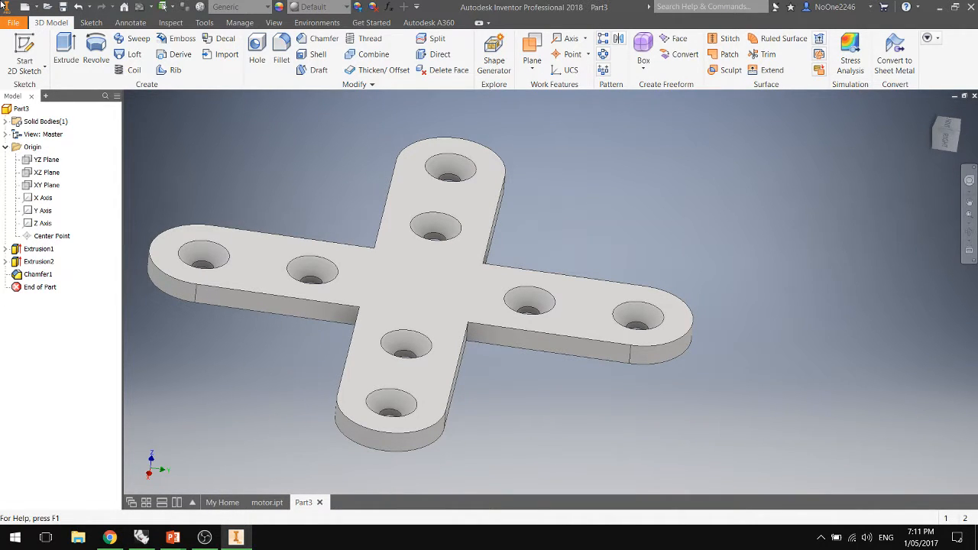
Save the cross-shaped part on the Desktop as an Inventor part named mount.
{"action": "left_click", "coordinate": [13, 24]}
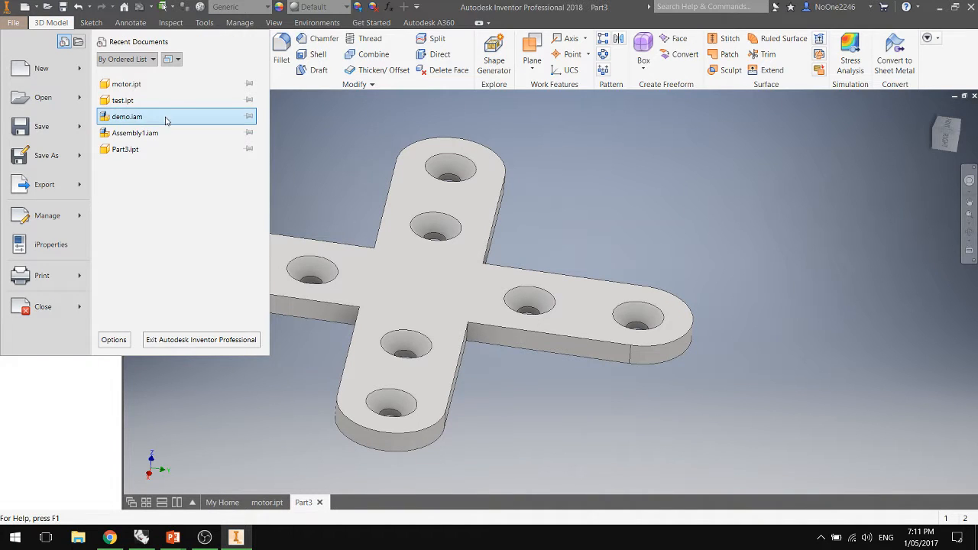
{"action": "left_click", "coordinate": [54, 159]}
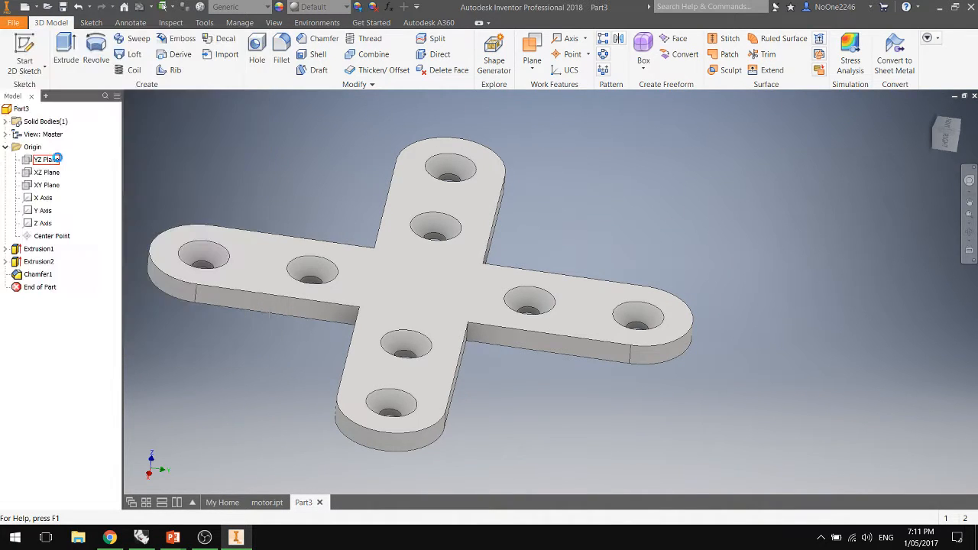
{"action": "type", "text": "mount"}
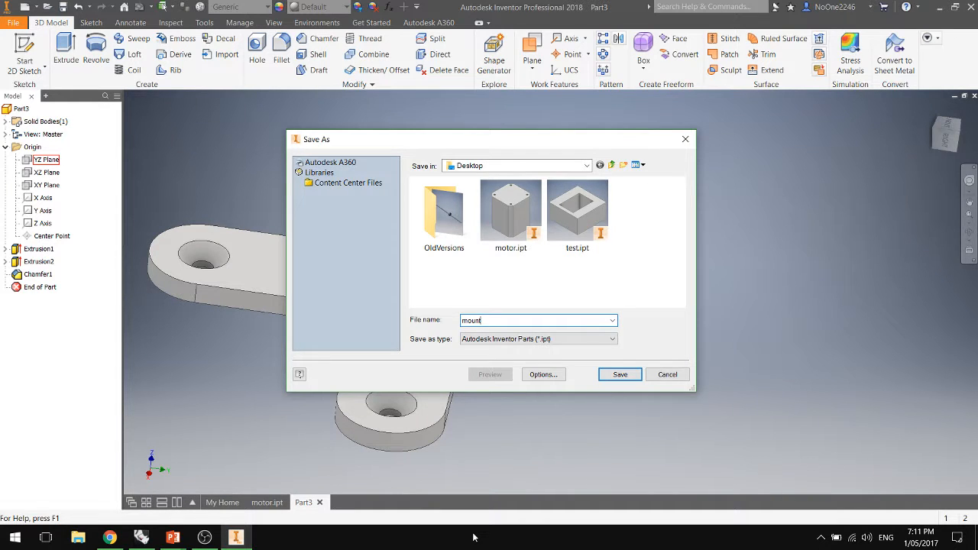
{"action": "key", "text": "Return"}
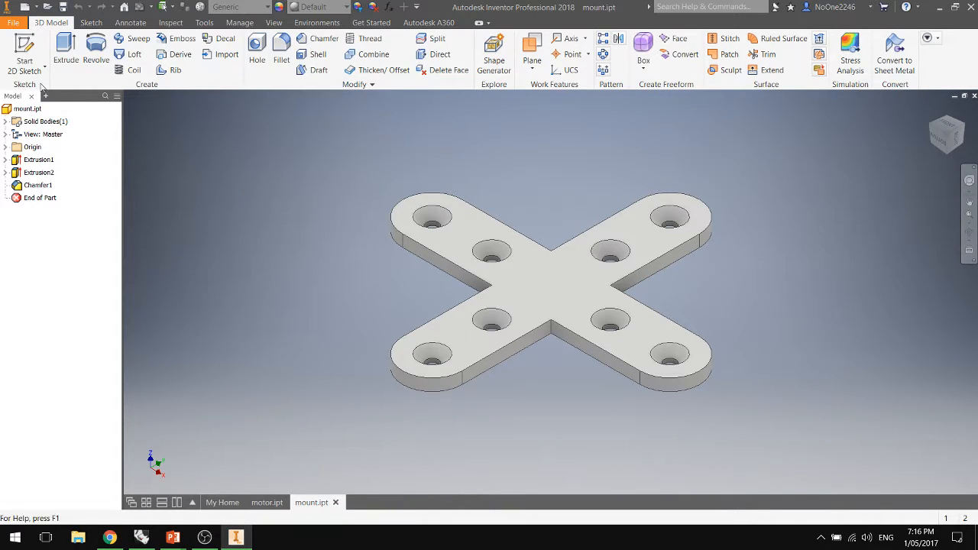
Create a new part and start a 2D sketch on its XY plane.
{"action": "left_click", "coordinate": [15, 23]}
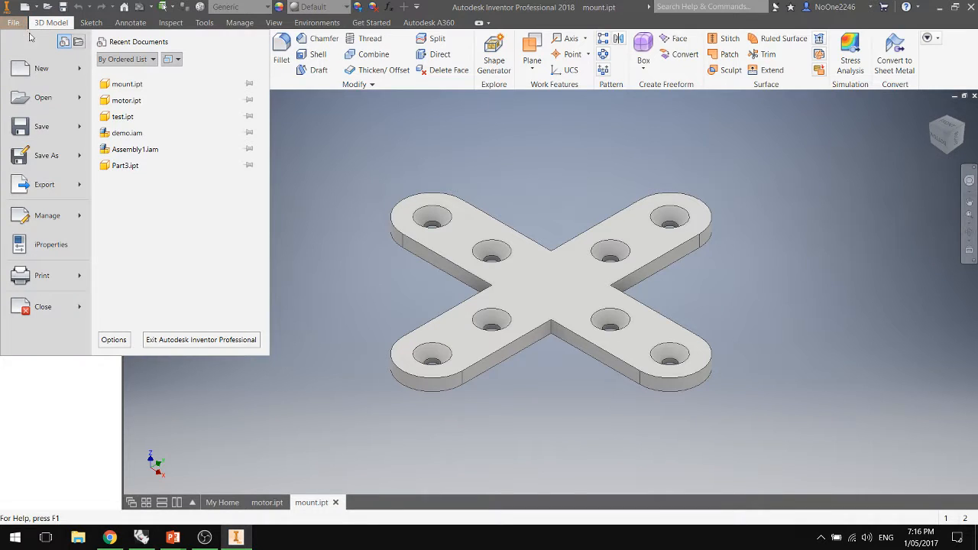
{"action": "mouse_move", "coordinate": [55, 71]}
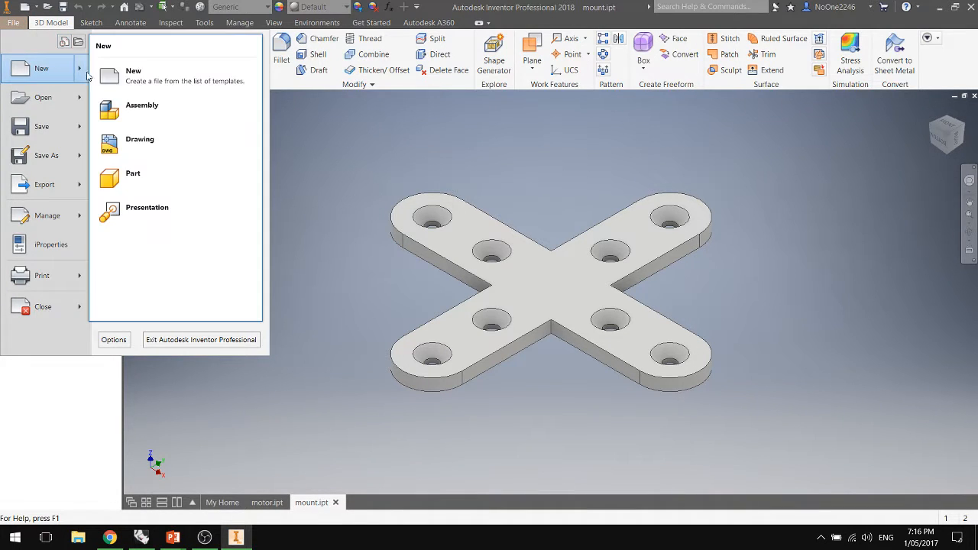
{"action": "left_click", "coordinate": [156, 170]}
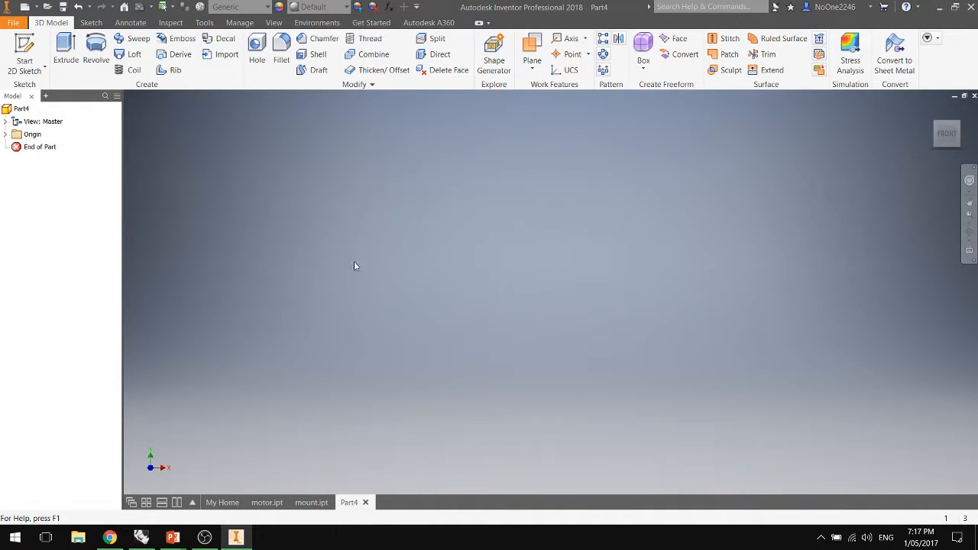
{"action": "left_click", "coordinate": [6, 135]}
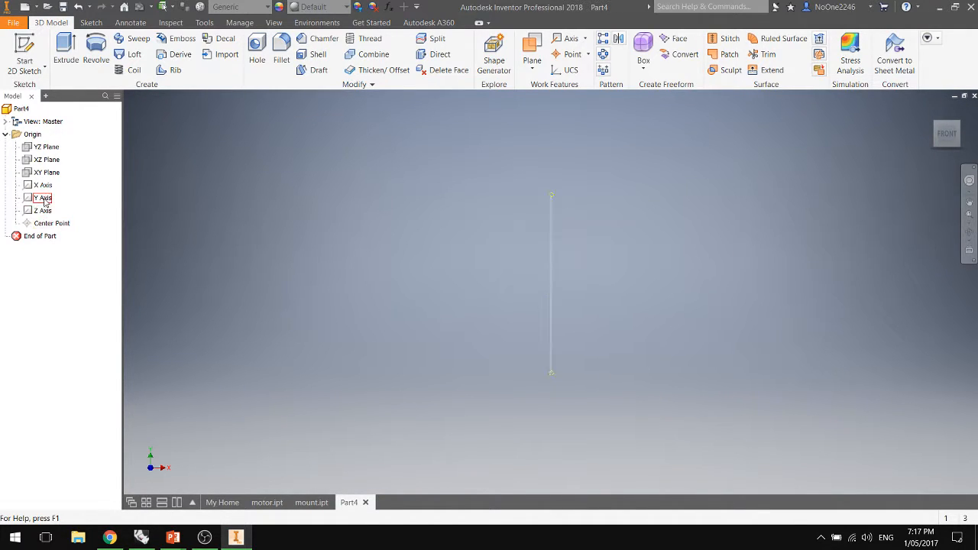
{"action": "left_click", "coordinate": [44, 175]}
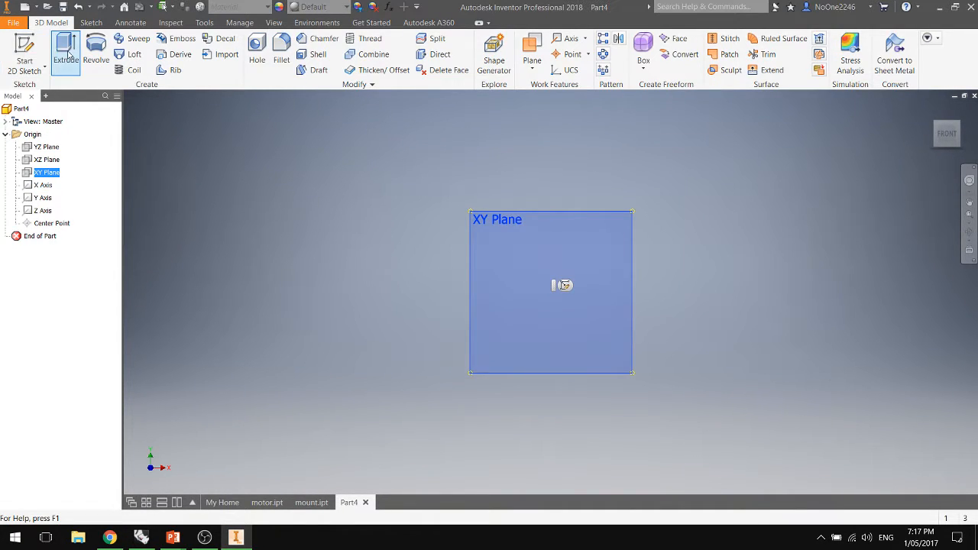
{"action": "left_click", "coordinate": [32, 53]}
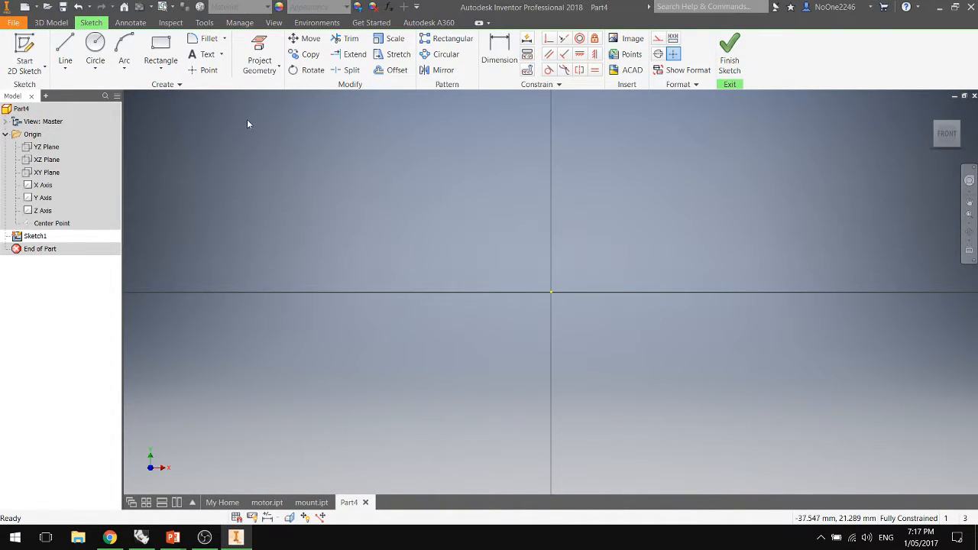
Sketch a closed countersunk-screw half-profile from the origin, about 18.9 mm tall, with a 3.3 mm wide shank flaring to a 7.9 mm wide head.
{"action": "left_click", "coordinate": [64, 52]}
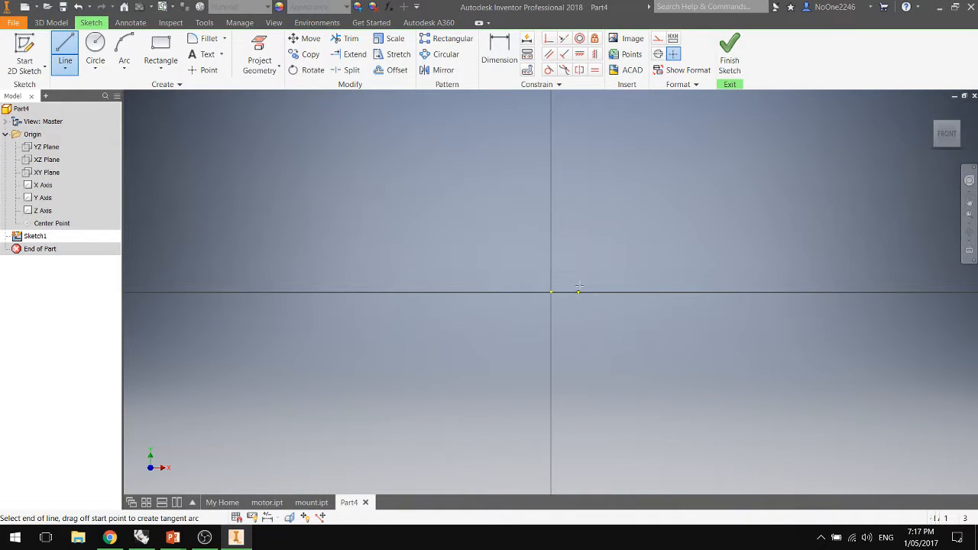
{"action": "left_click", "coordinate": [577, 292]}
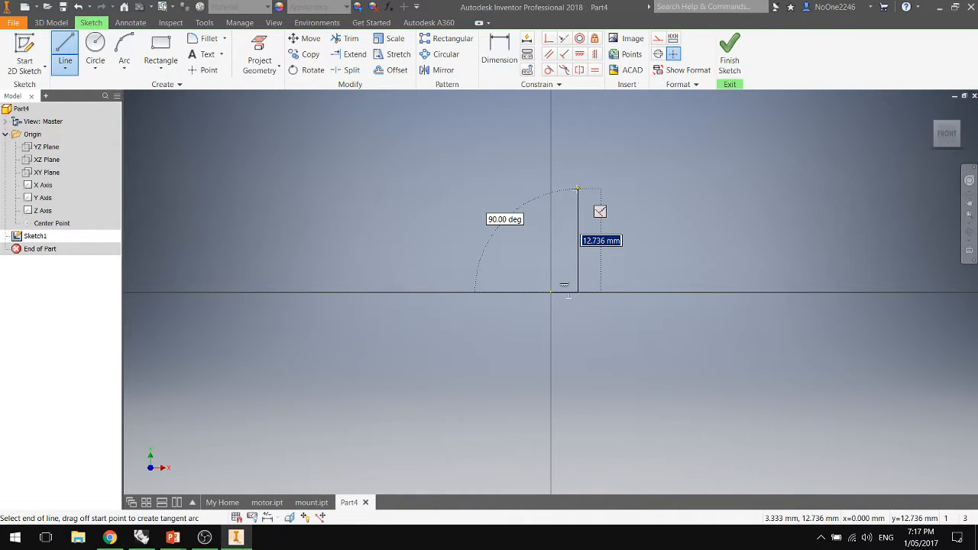
{"action": "left_click", "coordinate": [577, 188]}
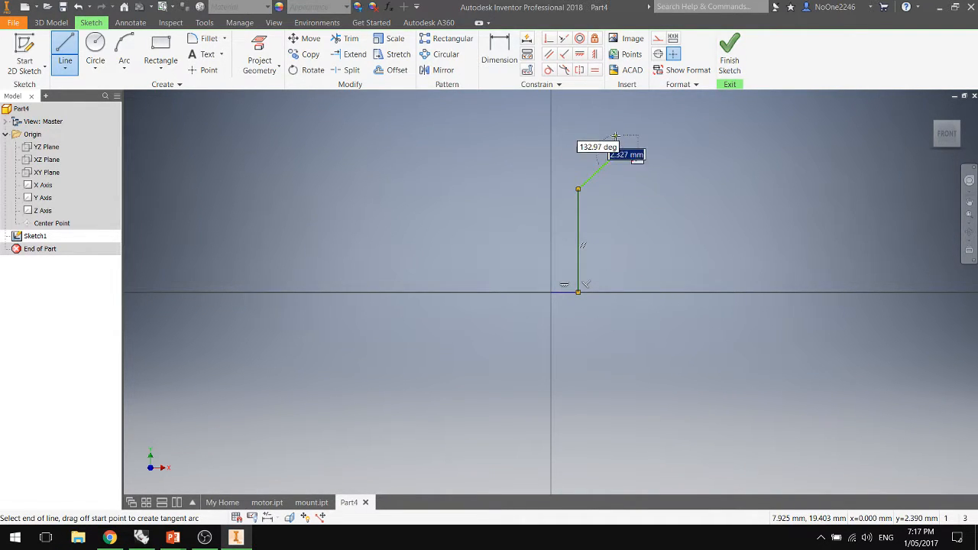
{"action": "left_click", "coordinate": [615, 155]}
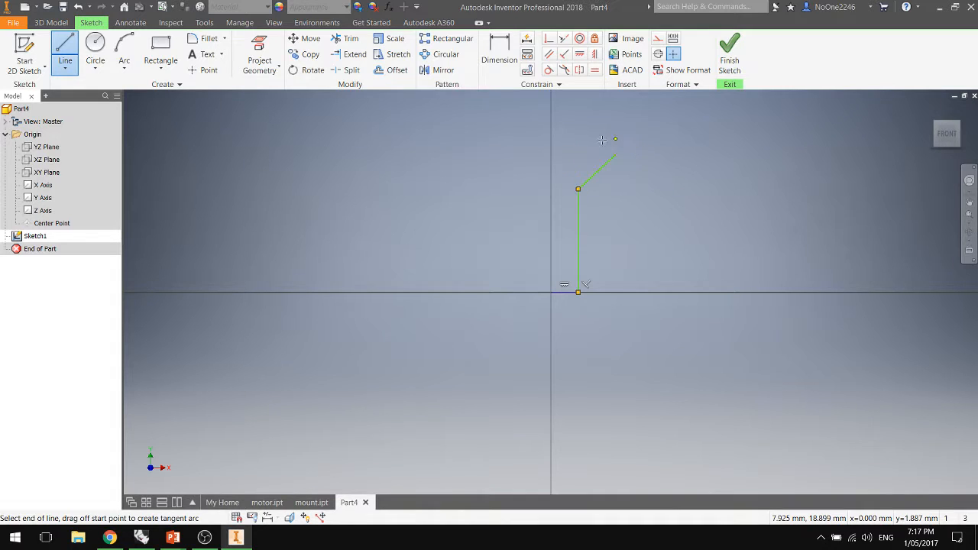
{"action": "left_click", "coordinate": [549, 139]}
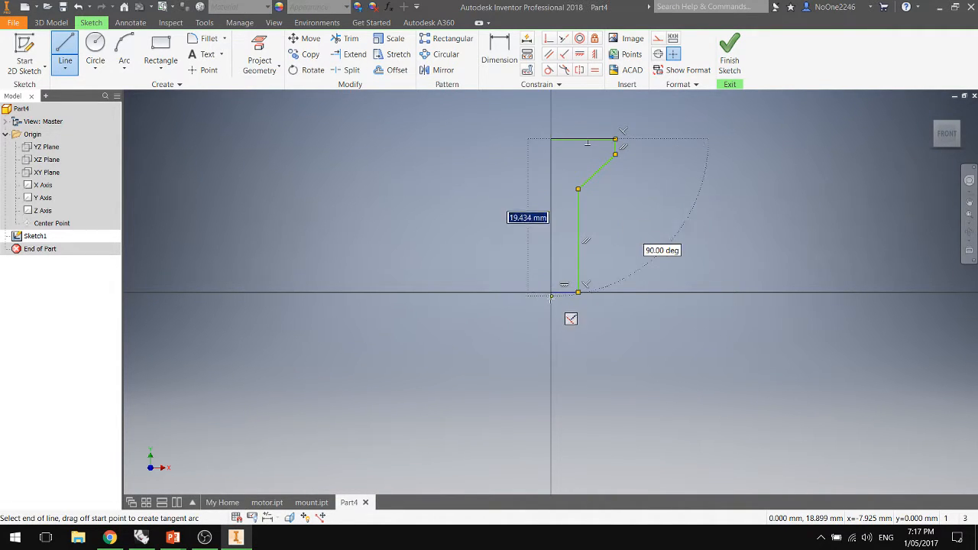
{"action": "left_click", "coordinate": [550, 292]}
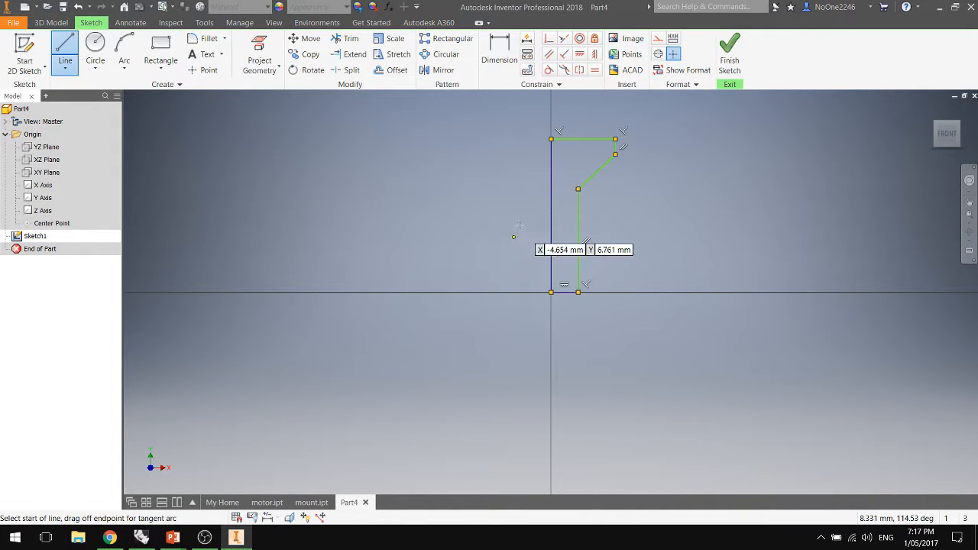
{"action": "key", "text": "Escape"}
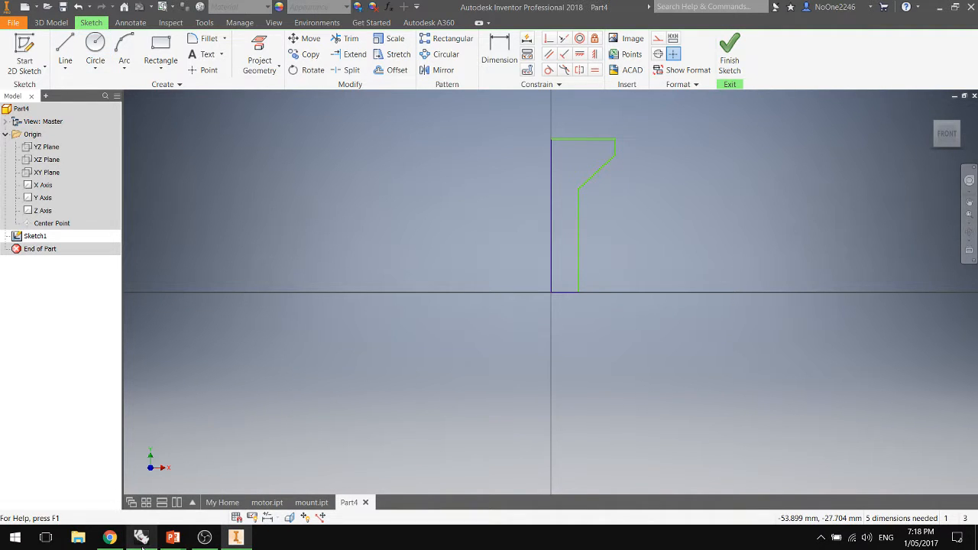
{"action": "mouse_move", "coordinate": [143, 538]}
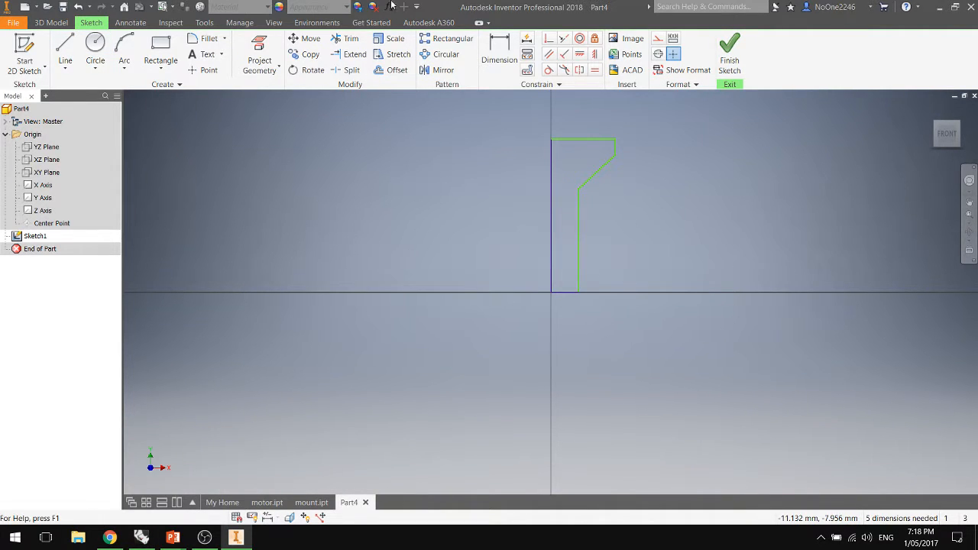
{"action": "left_click", "coordinate": [499, 53]}
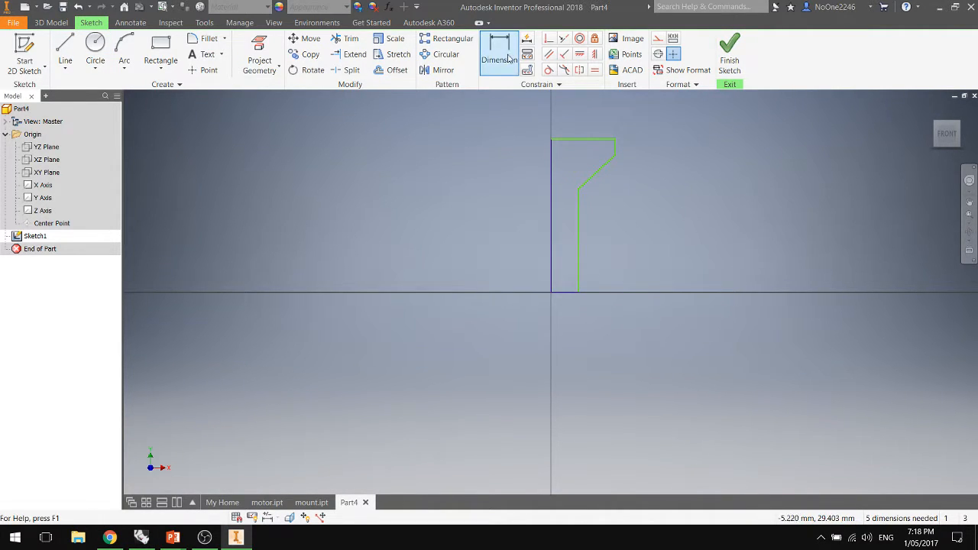
{"action": "left_click", "coordinate": [595, 139]}
{"action": "key", "text": "Escape"}
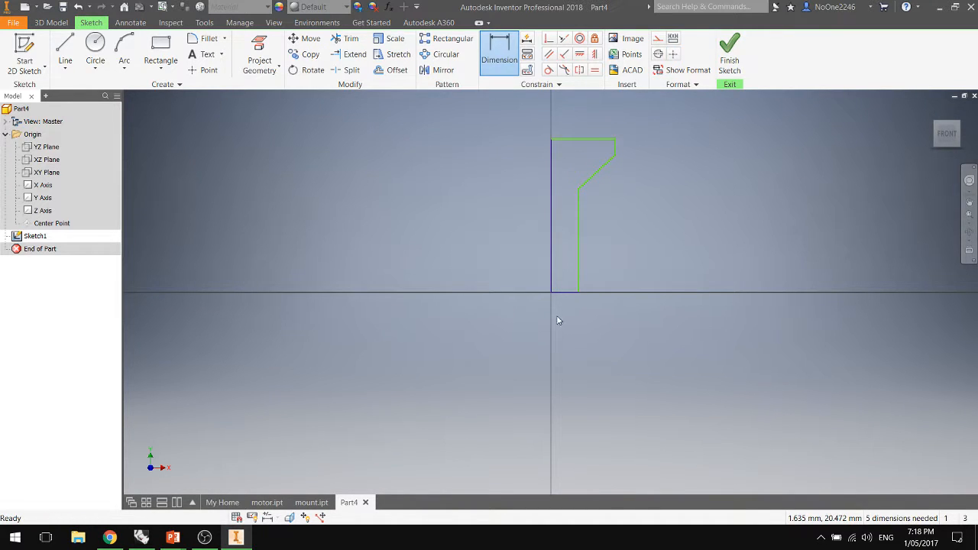
Dimension the short edge at the base of the screw profile and set the shank's half-width to 1.5 mm.
{"action": "key", "text": "Escape"}
{"action": "left_click", "coordinate": [513, 65]}
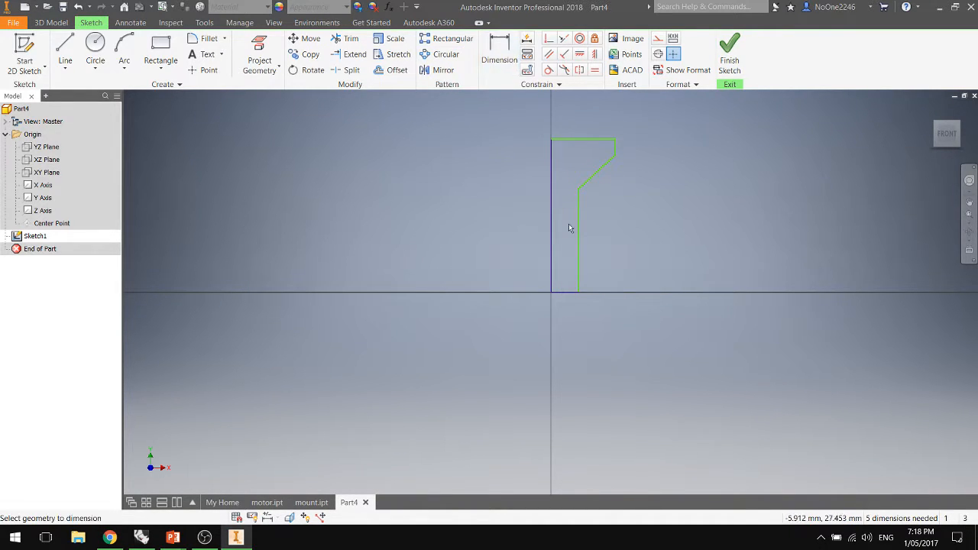
{"action": "left_click", "coordinate": [569, 294]}
{"action": "left_click", "coordinate": [567, 314]}
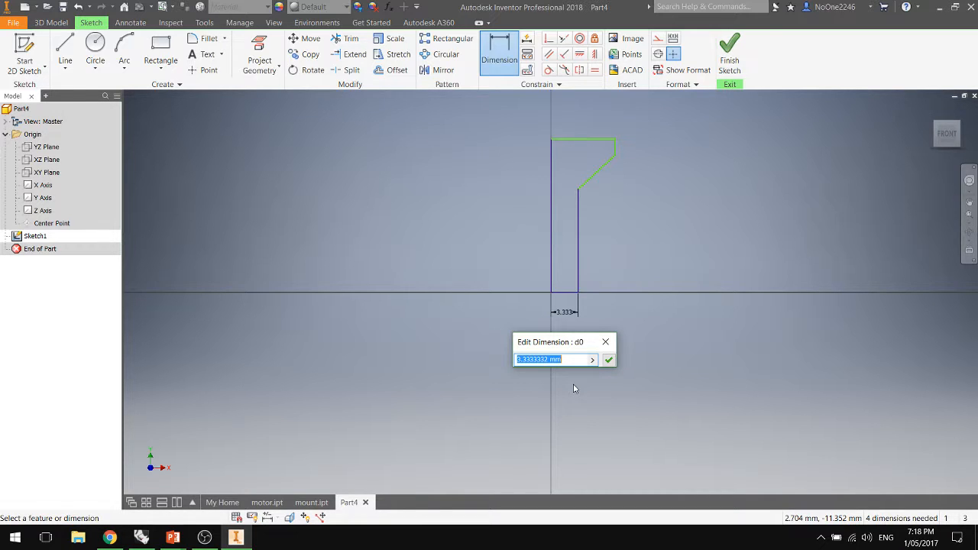
{"action": "type", "text": "1.5mm"}
{"action": "key", "text": "Return"}
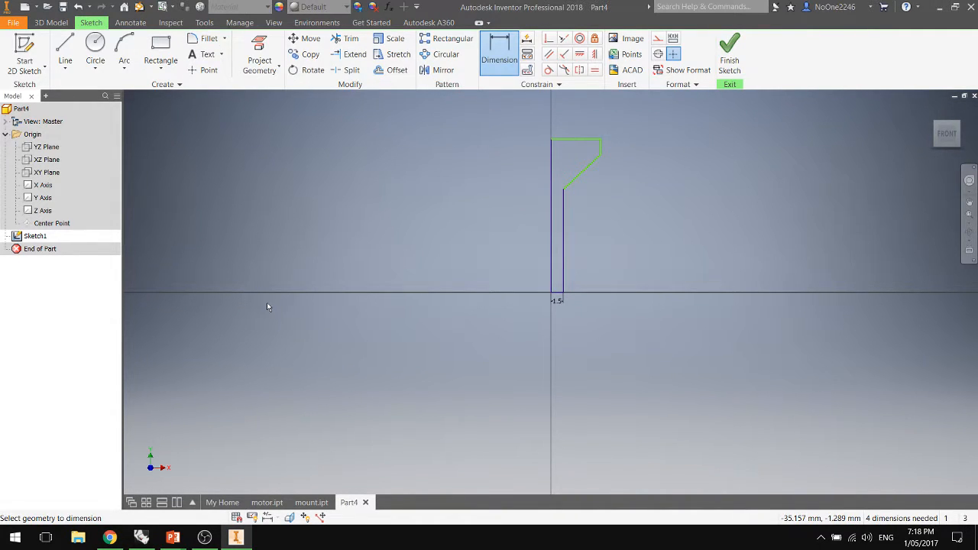
Dimension the long vertical edge on the axis and set the screw profile's overall height to 20 mm.
{"action": "scroll", "coordinate": [266, 303], "scroll_direction": "up", "scroll_amount": 15}
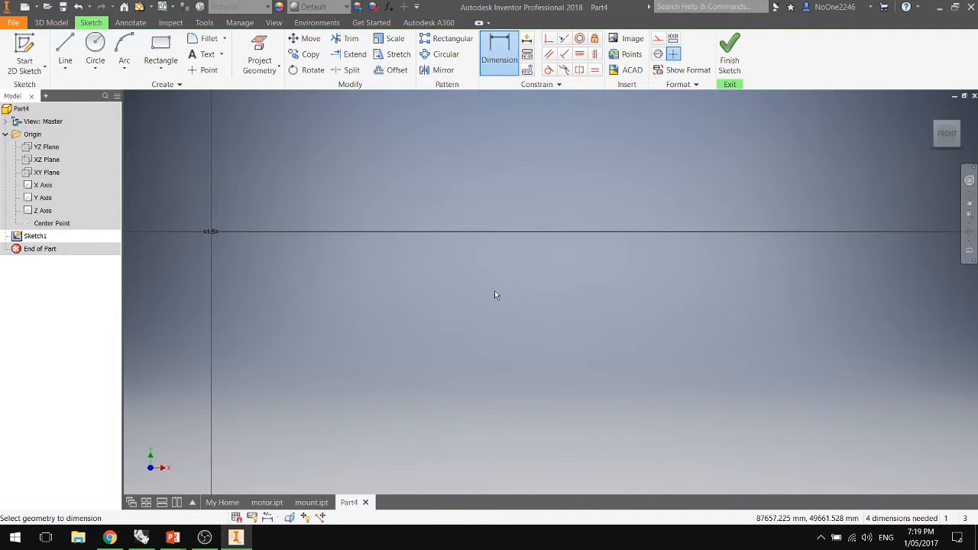
{"action": "scroll", "coordinate": [201, 247], "scroll_direction": "up", "scroll_amount": 6}
{"action": "left_click", "coordinate": [931, 110]}
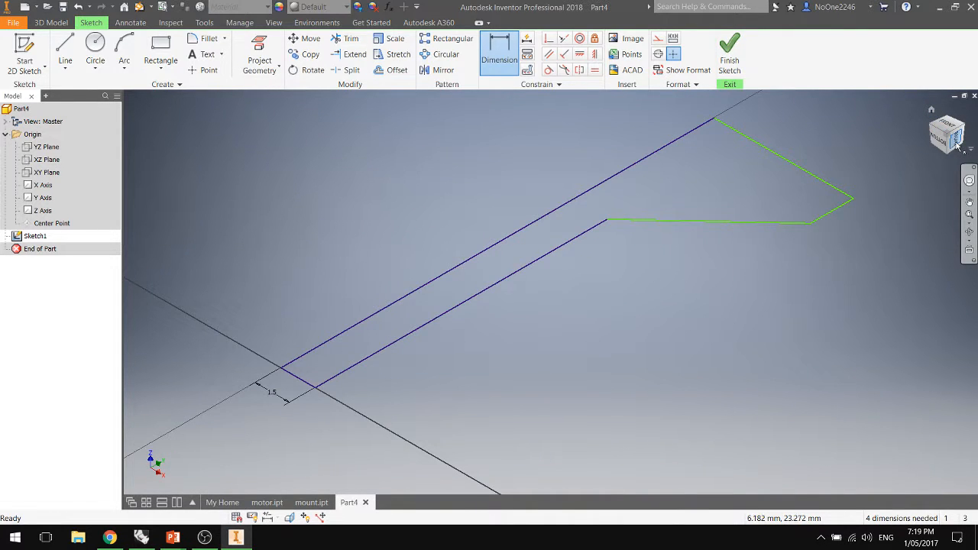
{"action": "left_click", "coordinate": [944, 133]}
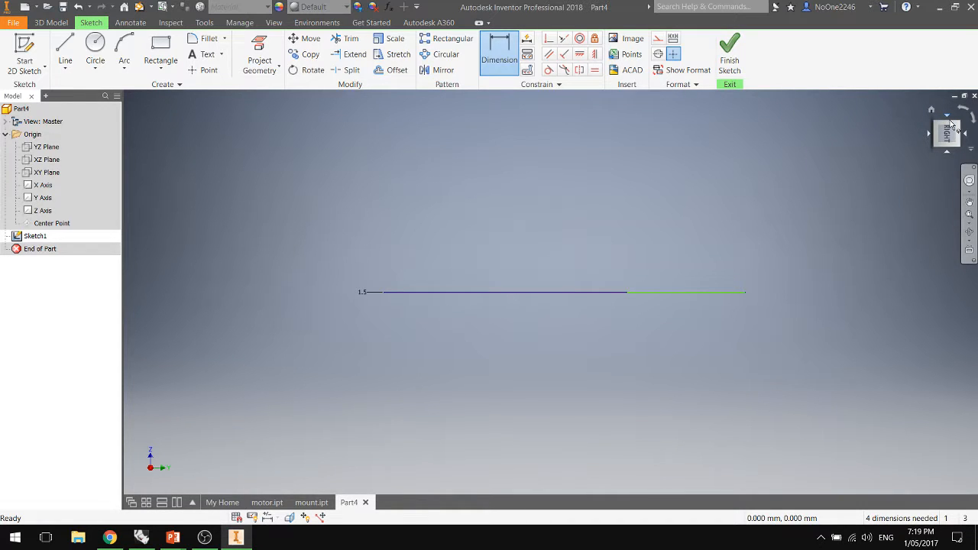
{"action": "left_click", "coordinate": [951, 122]}
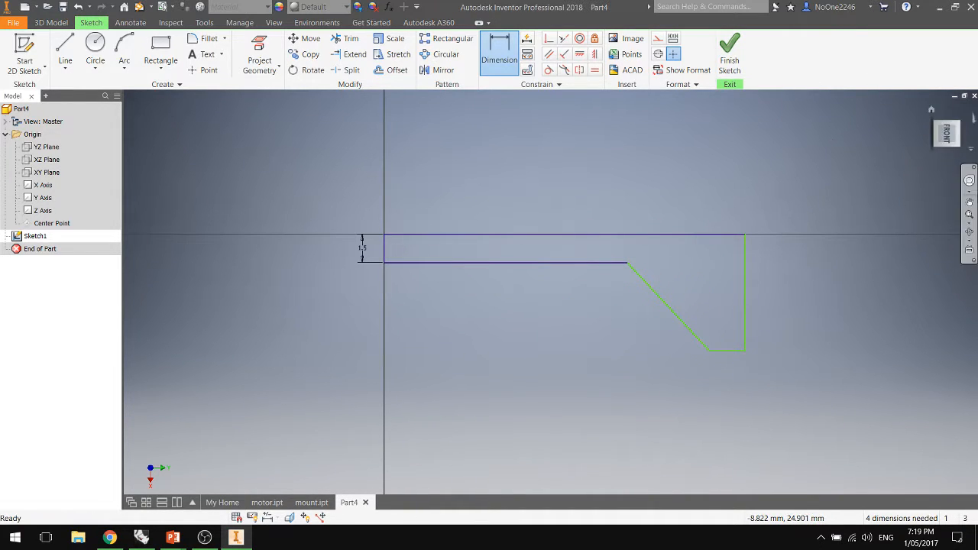
{"action": "left_click", "coordinate": [964, 113]}
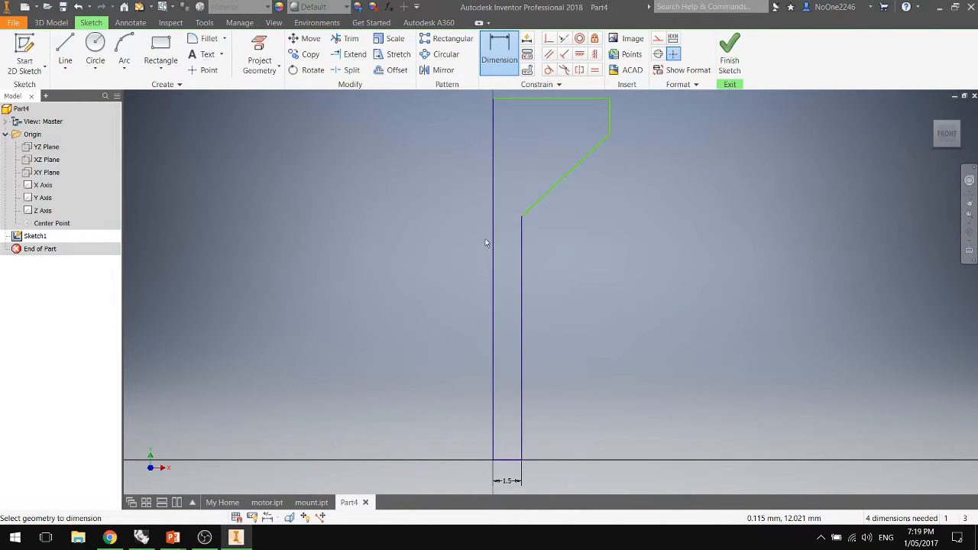
{"action": "left_click", "coordinate": [498, 61]}
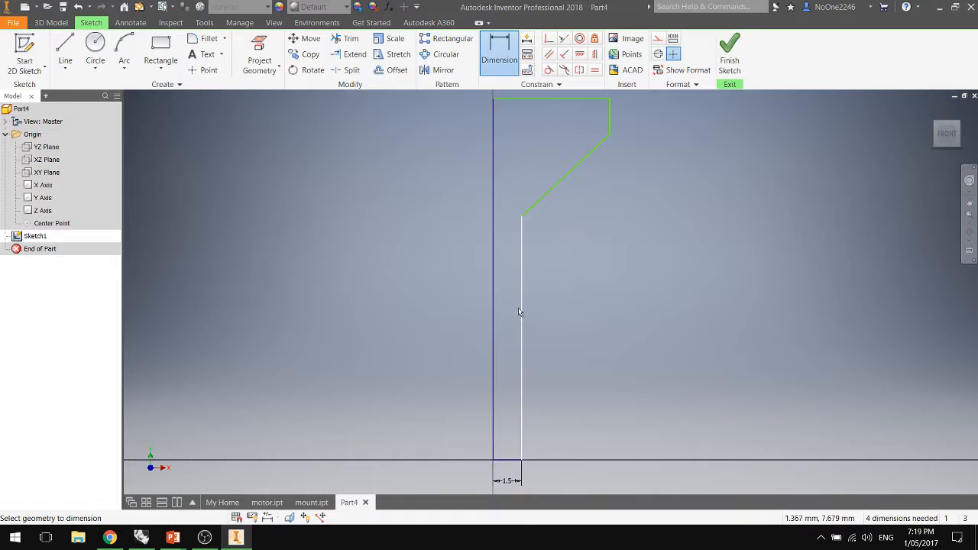
{"action": "left_click", "coordinate": [493, 269]}
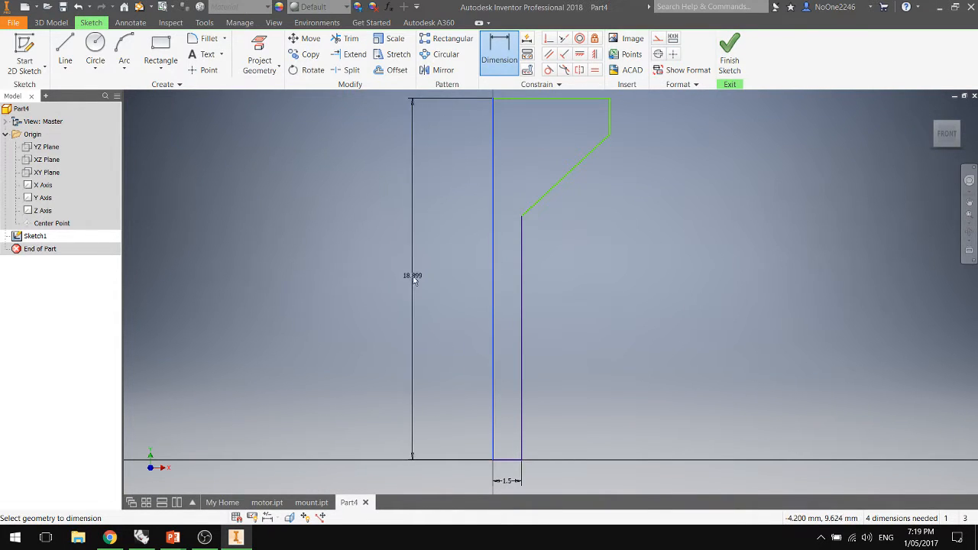
{"action": "left_click", "coordinate": [440, 278]}
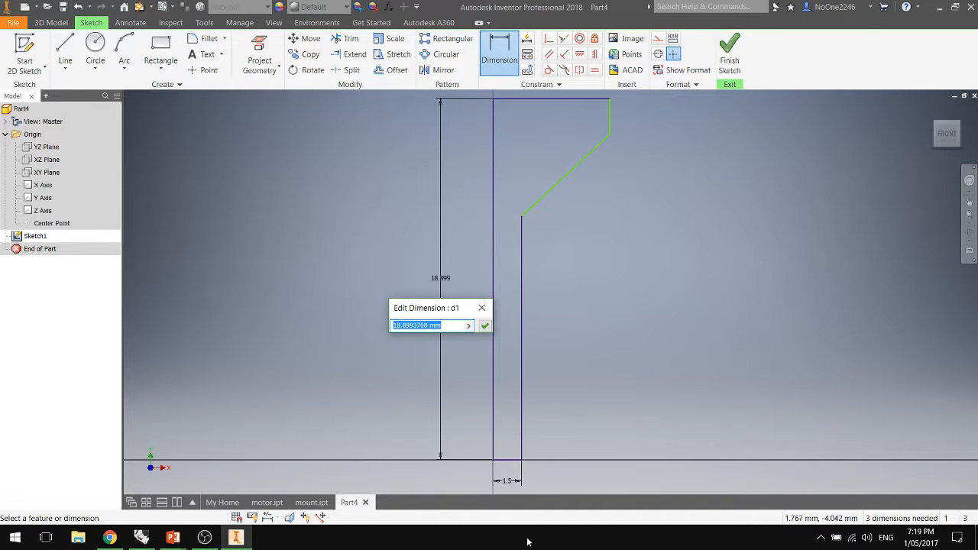
{"action": "type", "text": "20"}
{"action": "key", "text": "Return"}
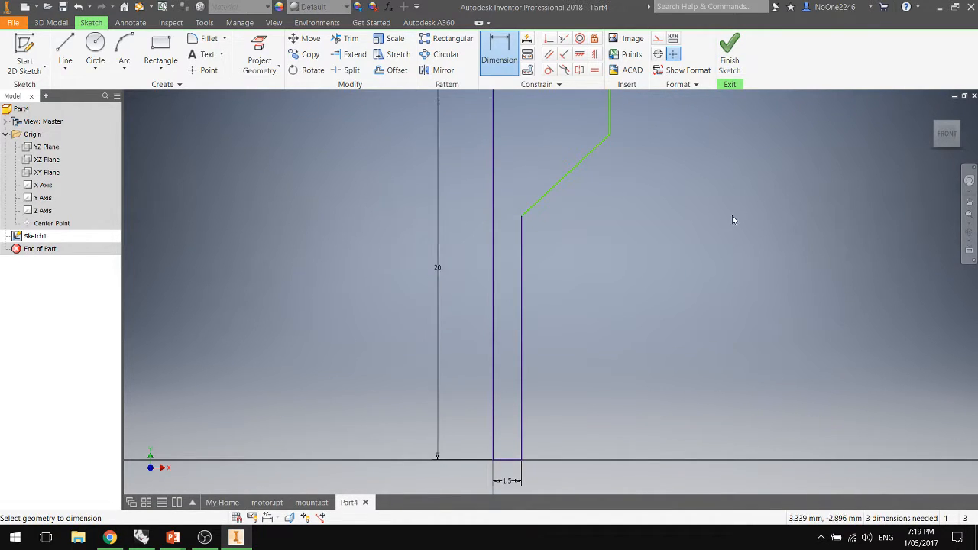
Dimension the short vertical outer edge of the screw head and set its height to 0.5 mm.
{"action": "scroll", "coordinate": [514, 290], "scroll_direction": "down", "scroll_amount": 6}
{"action": "scroll", "coordinate": [606, 239], "scroll_direction": "up", "scroll_amount": 8}
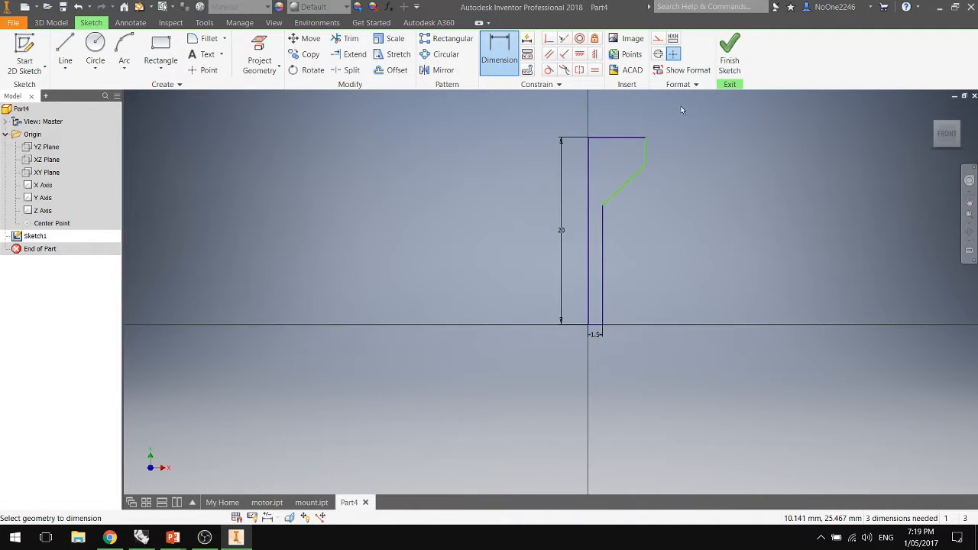
{"action": "scroll", "coordinate": [672, 105], "scroll_direction": "down", "scroll_amount": 3}
{"action": "scroll", "coordinate": [567, 353], "scroll_direction": "up", "scroll_amount": 2}
{"action": "scroll", "coordinate": [572, 342], "scroll_direction": "down", "scroll_amount": 3}
{"action": "scroll", "coordinate": [570, 349], "scroll_direction": "up", "scroll_amount": 3}
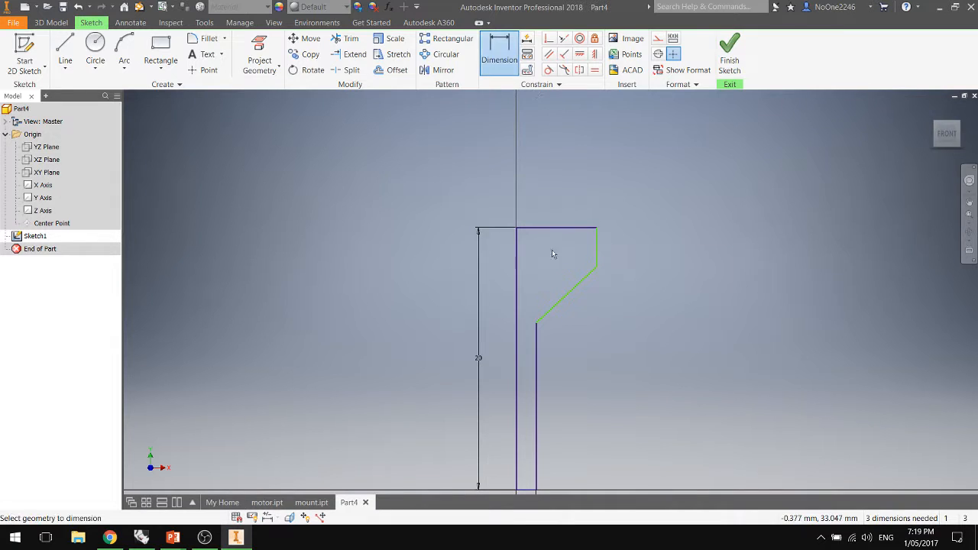
{"action": "left_click", "coordinate": [596, 246]}
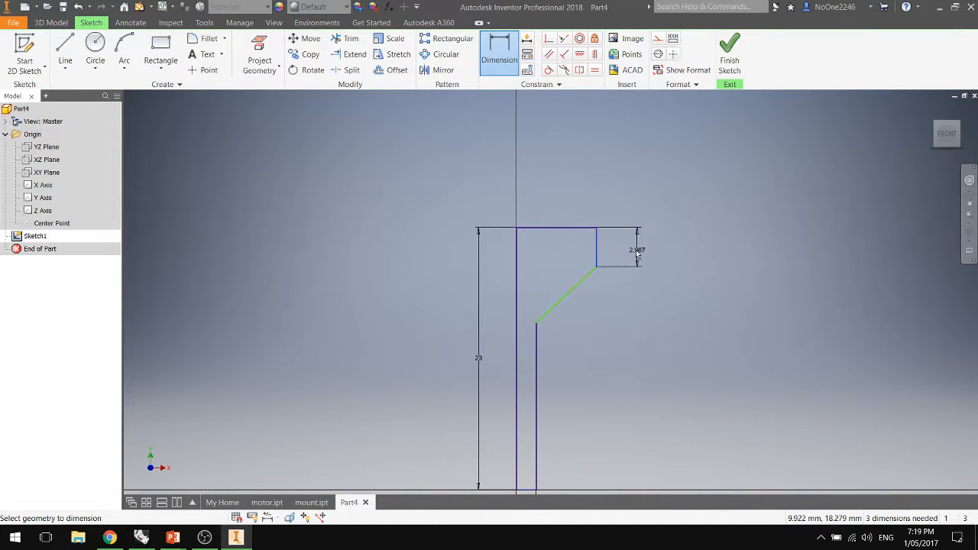
{"action": "left_click", "coordinate": [635, 249]}
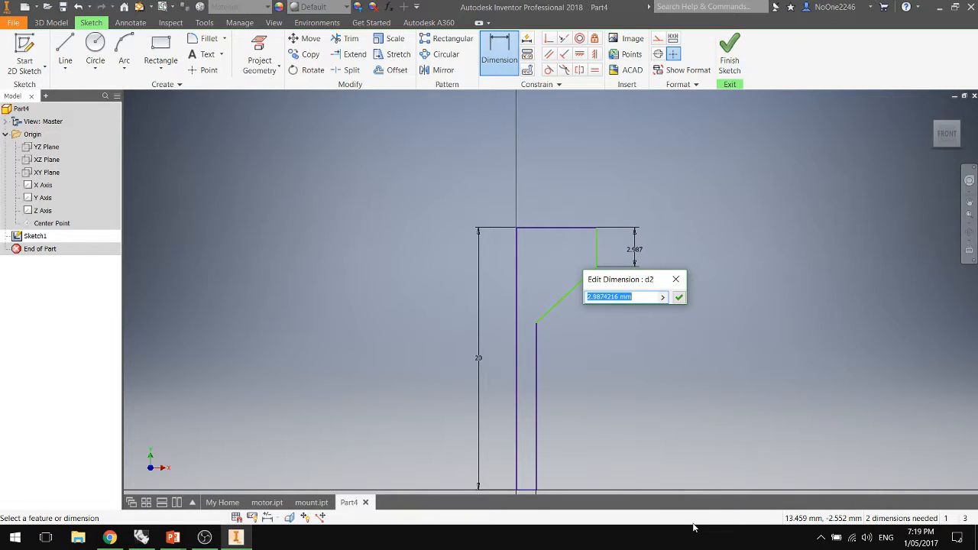
{"action": "type", "text": "0.5mm"}
{"action": "key", "text": "Return"}
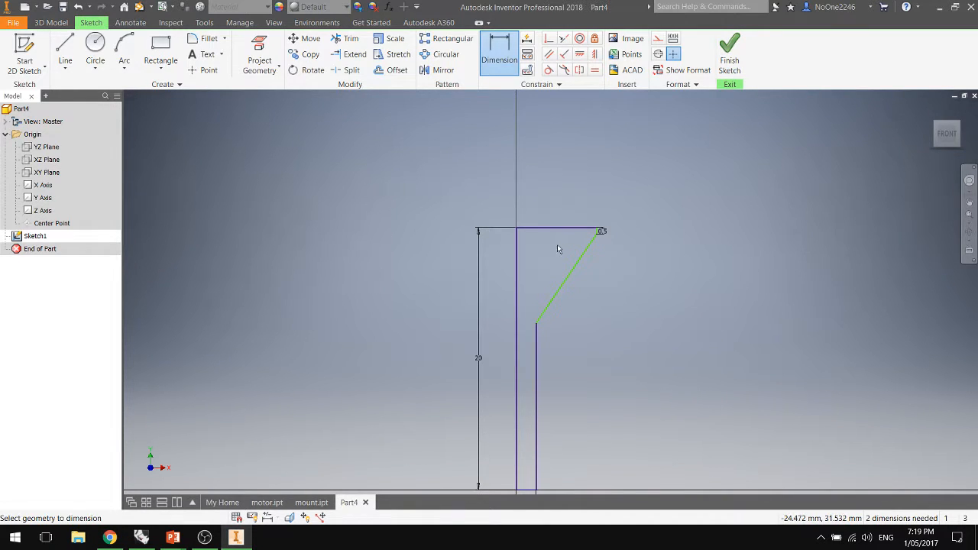
Dimension the angle between the head's slanted edge and the shank's outer edge and set it to 135 degrees.
{"action": "left_click", "coordinate": [558, 294]}
{"action": "left_click", "coordinate": [537, 359]}
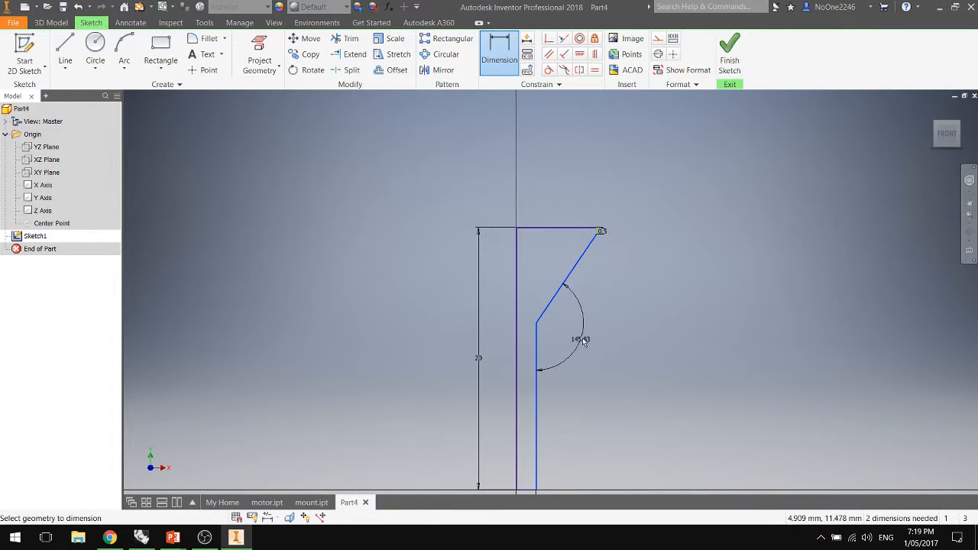
{"action": "left_click", "coordinate": [579, 339]}
{"action": "type", "text": "135"}
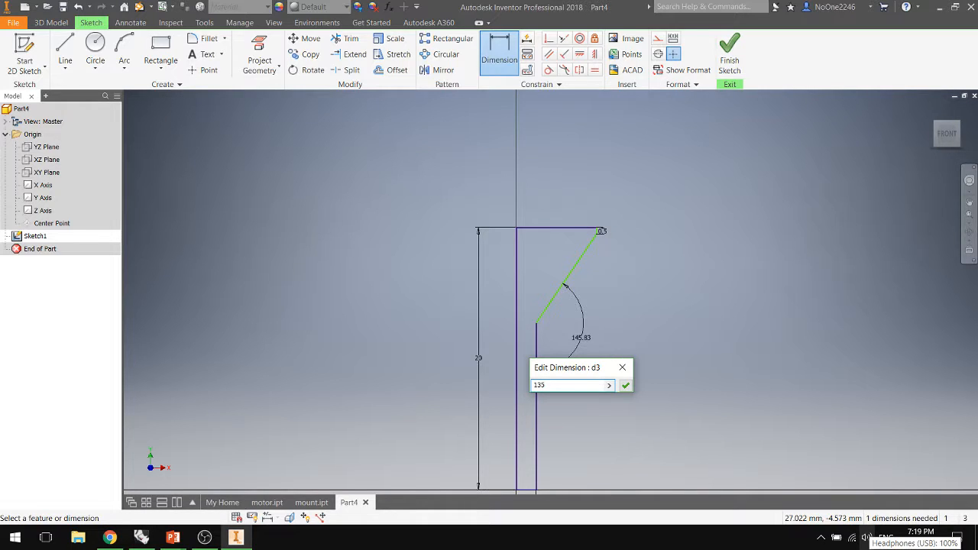
{"action": "key", "text": "Return"}
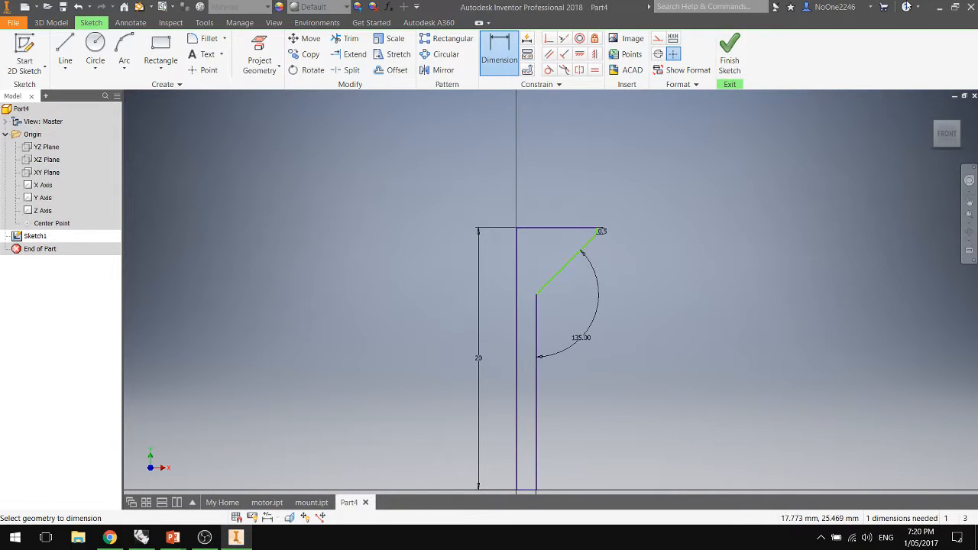
Dimension the horizontal edge along the head's top and set the head's half-width to 3 mm.
{"action": "scroll", "coordinate": [396, 375], "scroll_direction": "down", "scroll_amount": 2}
{"action": "scroll", "coordinate": [679, 171], "scroll_direction": "up", "scroll_amount": 5}
{"action": "scroll", "coordinate": [802, 115], "scroll_direction": "down", "scroll_amount": 2}
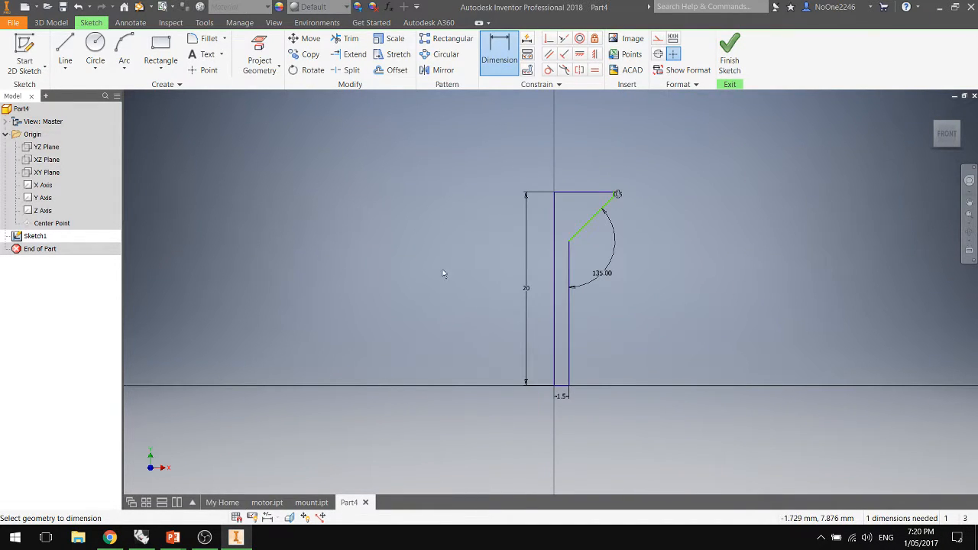
{"action": "key", "text": "Escape"}
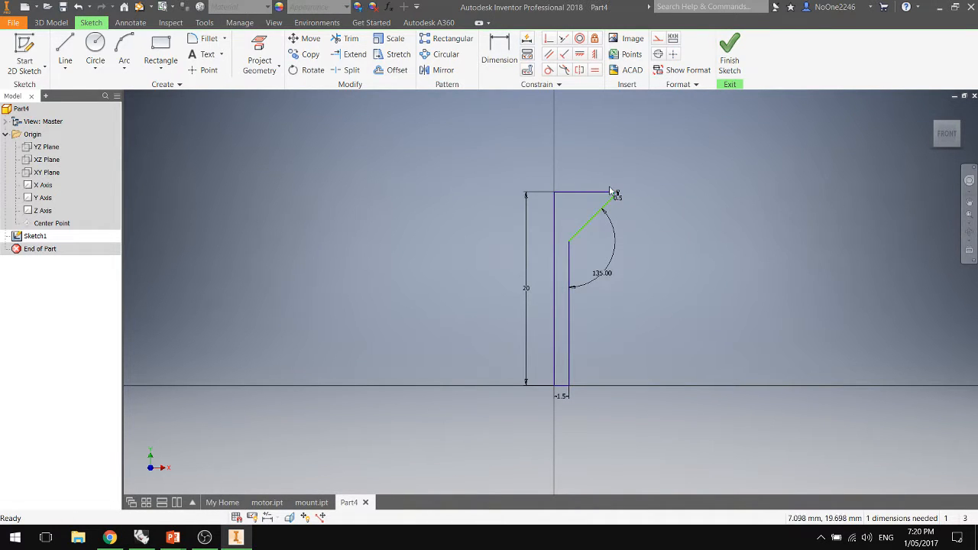
{"action": "scroll", "coordinate": [611, 214], "scroll_direction": "up", "scroll_amount": 3}
{"action": "scroll", "coordinate": [458, 211], "scroll_direction": "down", "scroll_amount": 5}
{"action": "scroll", "coordinate": [458, 211], "scroll_direction": "up", "scroll_amount": 2}
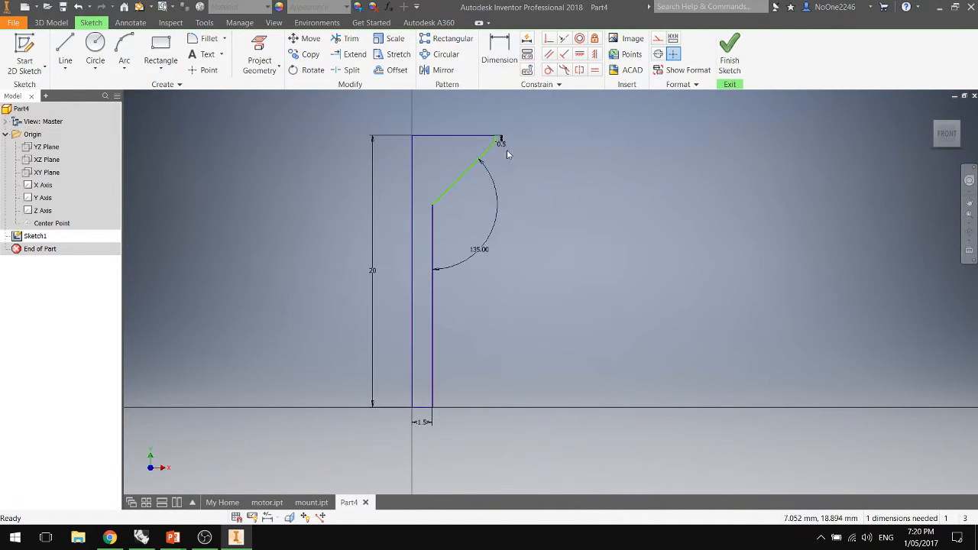
{"action": "scroll", "coordinate": [392, 117], "scroll_direction": "up", "scroll_amount": 2}
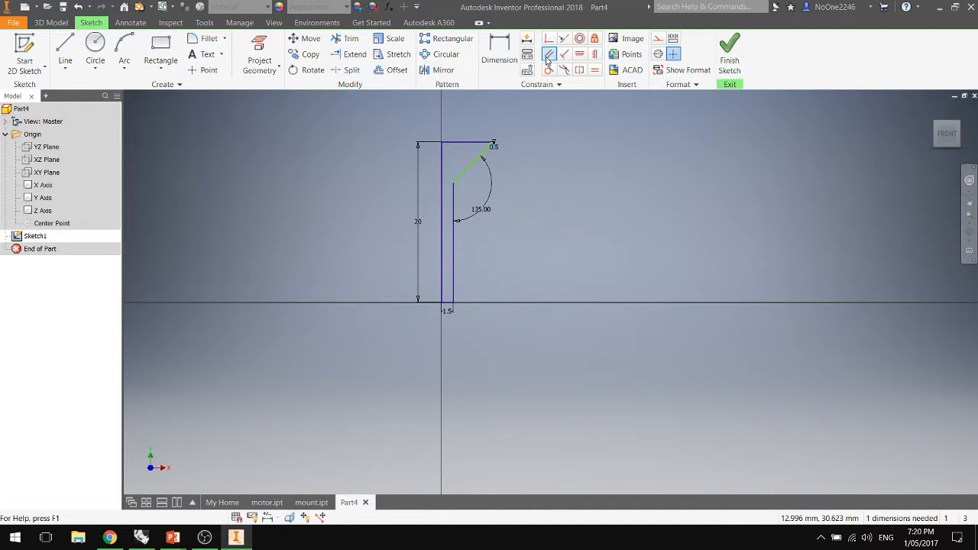
{"action": "left_click", "coordinate": [498, 53]}
{"action": "left_click", "coordinate": [462, 142]}
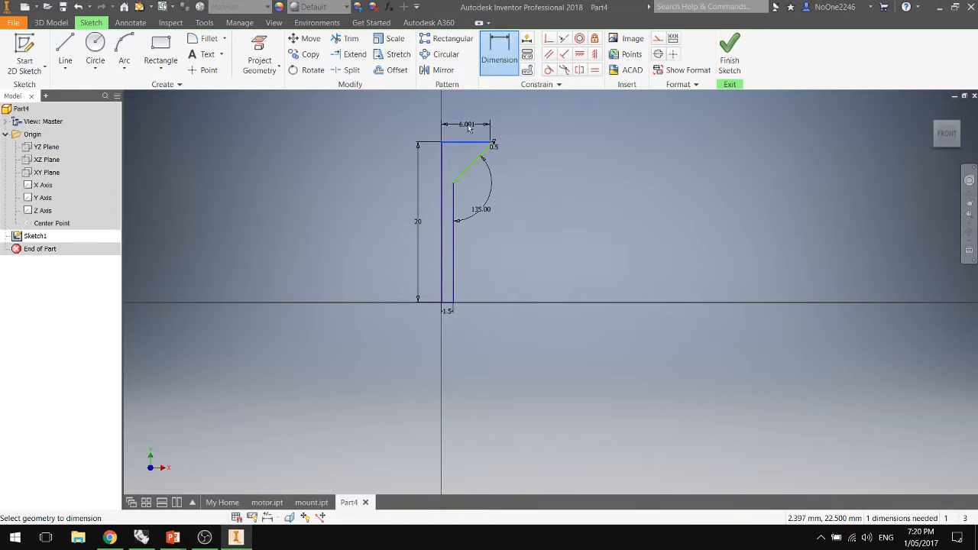
{"action": "left_click", "coordinate": [471, 127]}
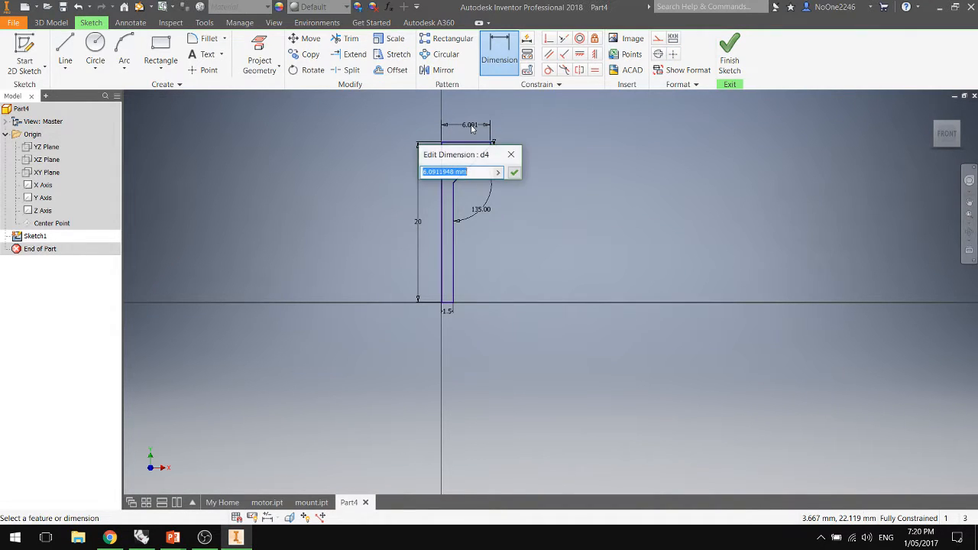
{"action": "key", "text": "Return"}
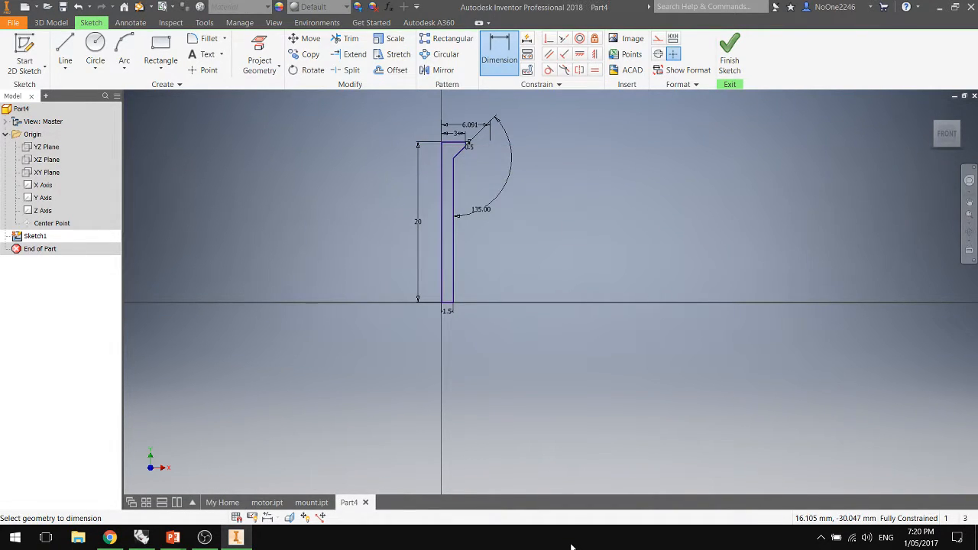
{"action": "key", "text": "ctrl+z"}
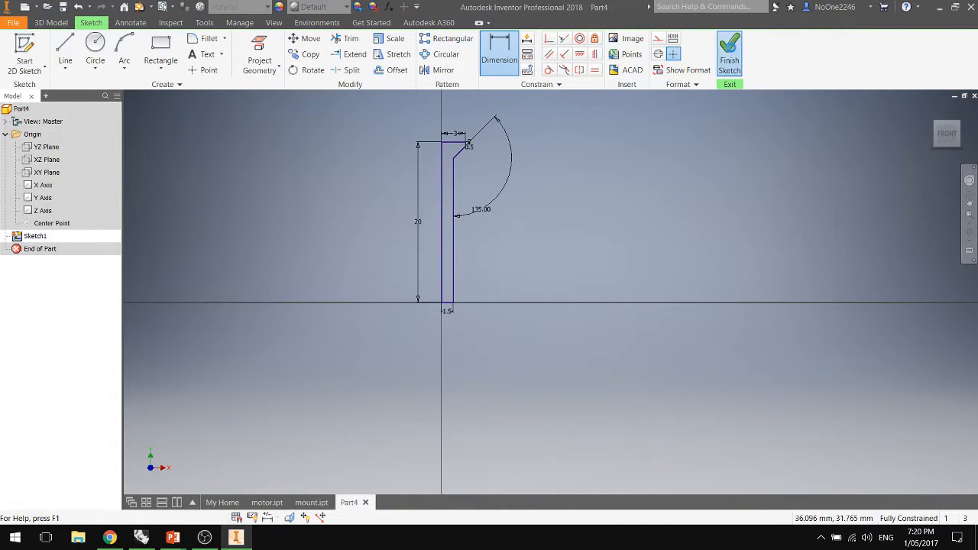
Finish the screw profile sketch and set up a full Revolve of the profile about the Y axis.
{"action": "left_click", "coordinate": [722, 68]}
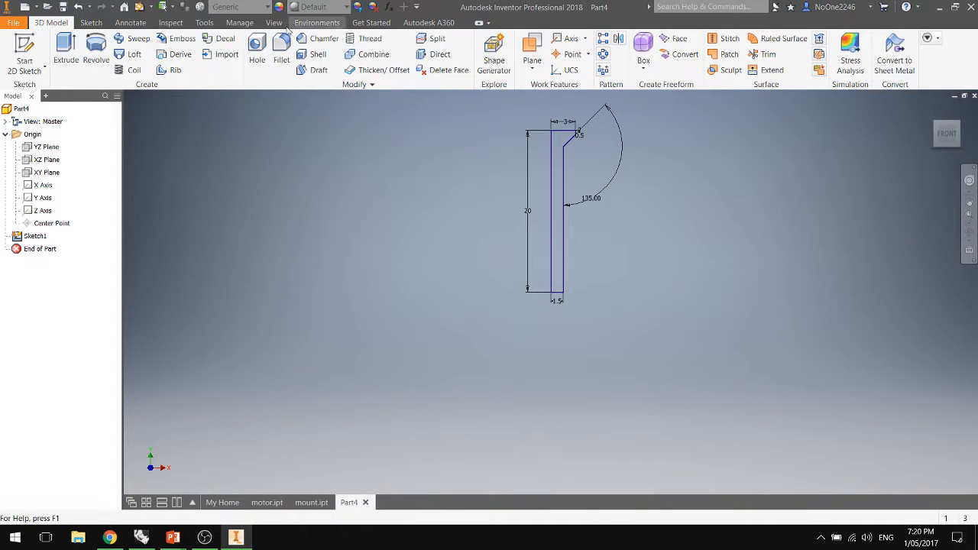
{"action": "left_click", "coordinate": [96, 51]}
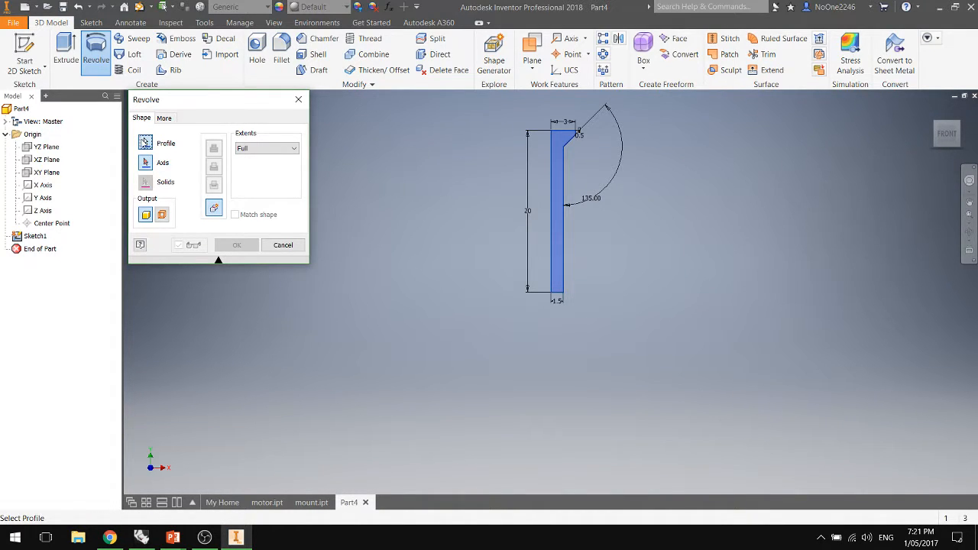
{"action": "left_click", "coordinate": [145, 142]}
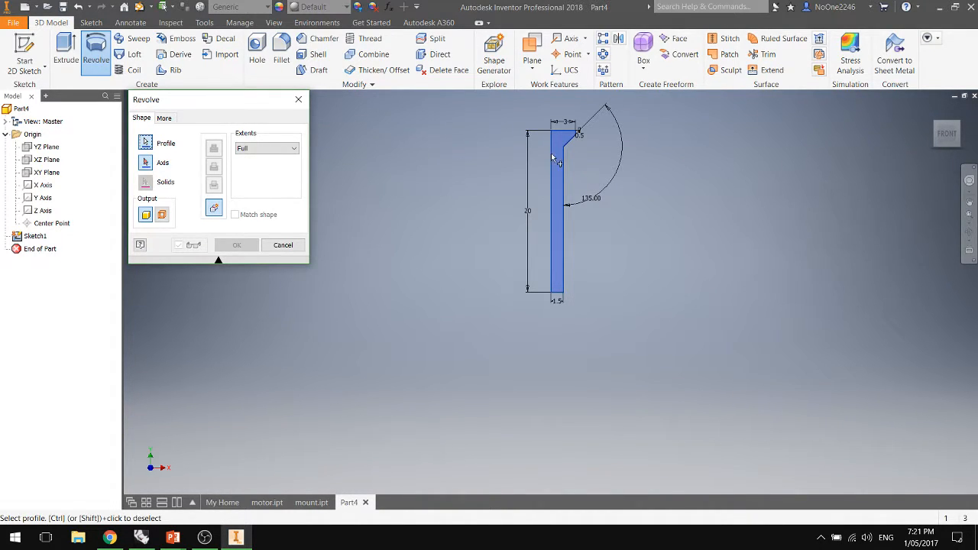
{"action": "left_click", "coordinate": [145, 163]}
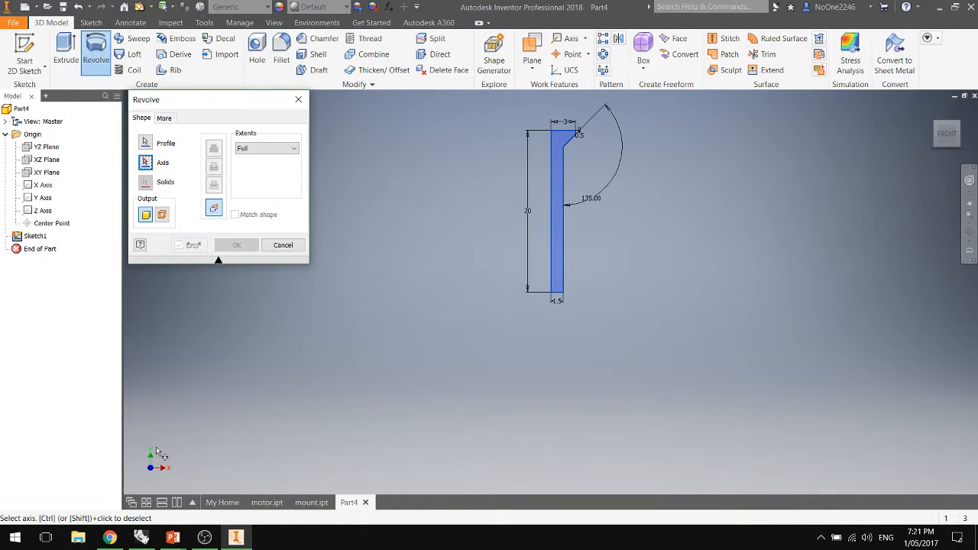
{"action": "left_click", "coordinate": [42, 198]}
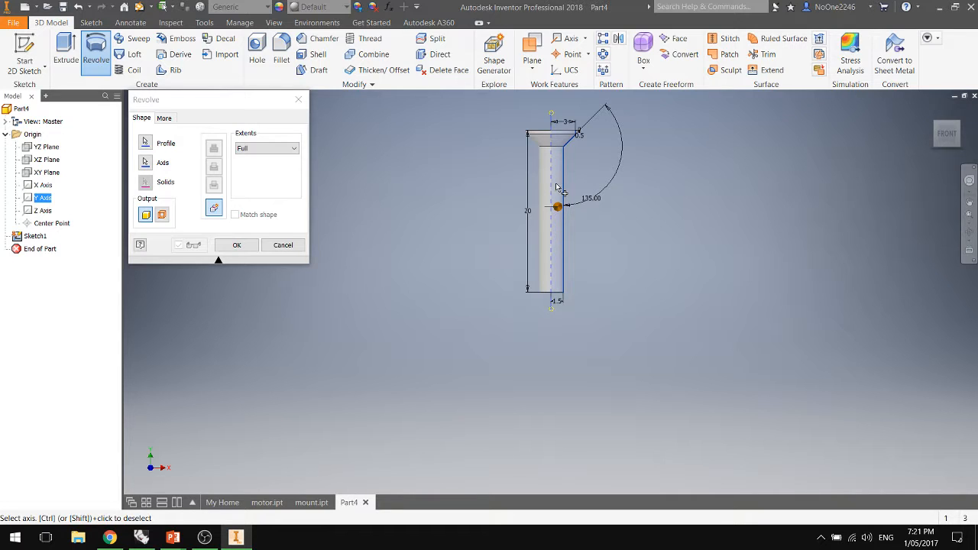
{"action": "middle_click_drag", "start_coordinate": [565, 216], "coordinate": [609, 215], "text": "shift"}
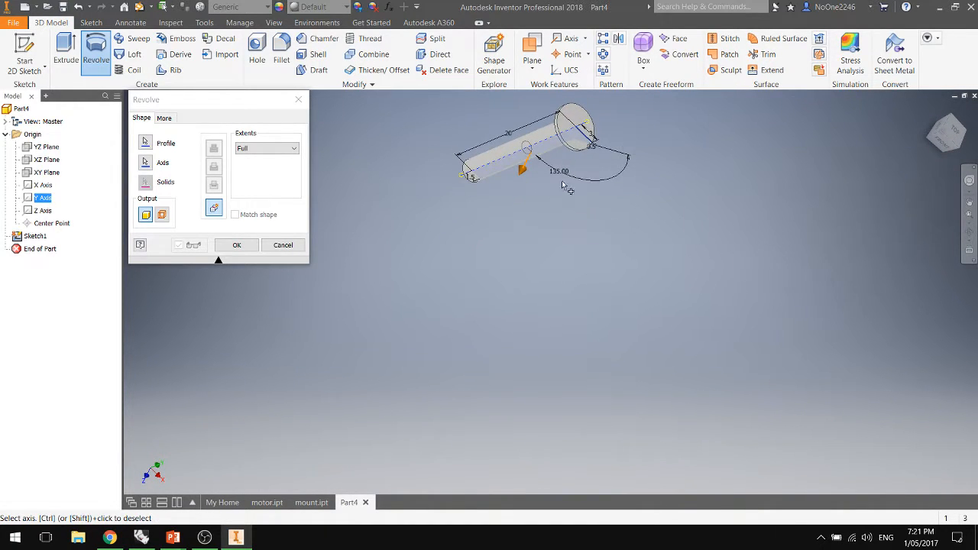
{"action": "scroll", "coordinate": [538, 118], "scroll_direction": "down", "scroll_amount": 3}
{"action": "scroll", "coordinate": [538, 118], "scroll_direction": "up", "scroll_amount": 5}
{"action": "scroll", "coordinate": [688, 168], "scroll_direction": "down", "scroll_amount": 3}
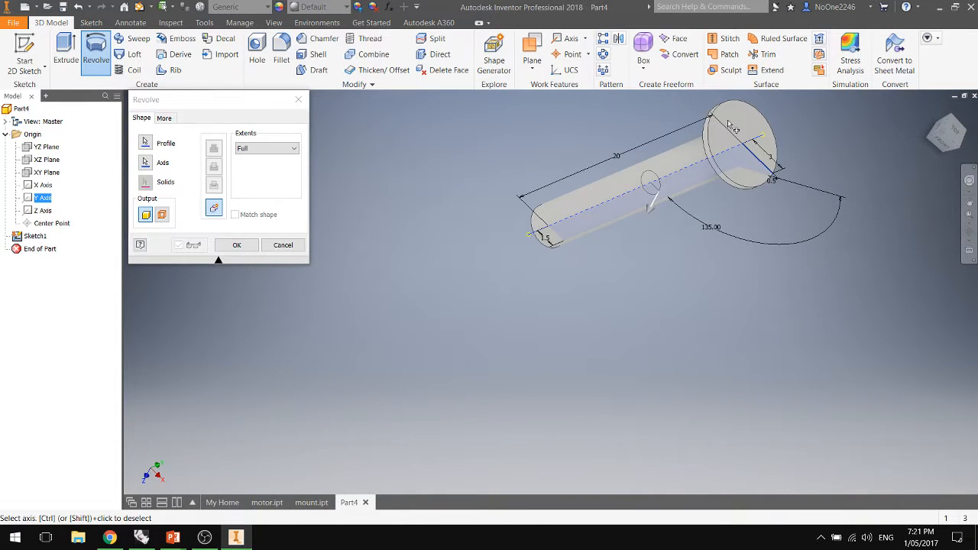
{"action": "middle_click_drag", "start_coordinate": [729, 198], "coordinate": [732, 113]}
Try the X axis and the Z axis as the rotation axis for the screw revolve.
{"action": "left_click_drag", "start_coordinate": [508, 252], "coordinate": [499, 241]}
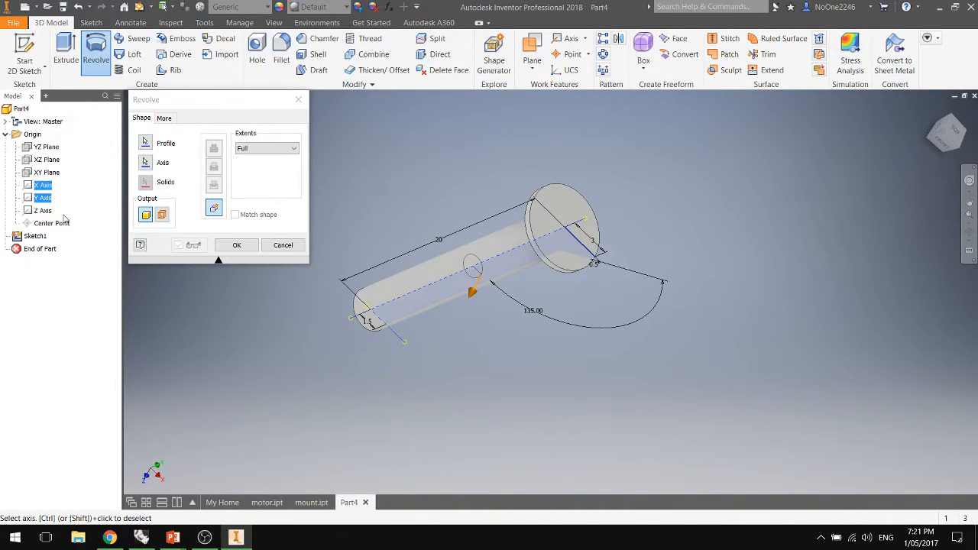
{"action": "left_click", "coordinate": [40, 199]}
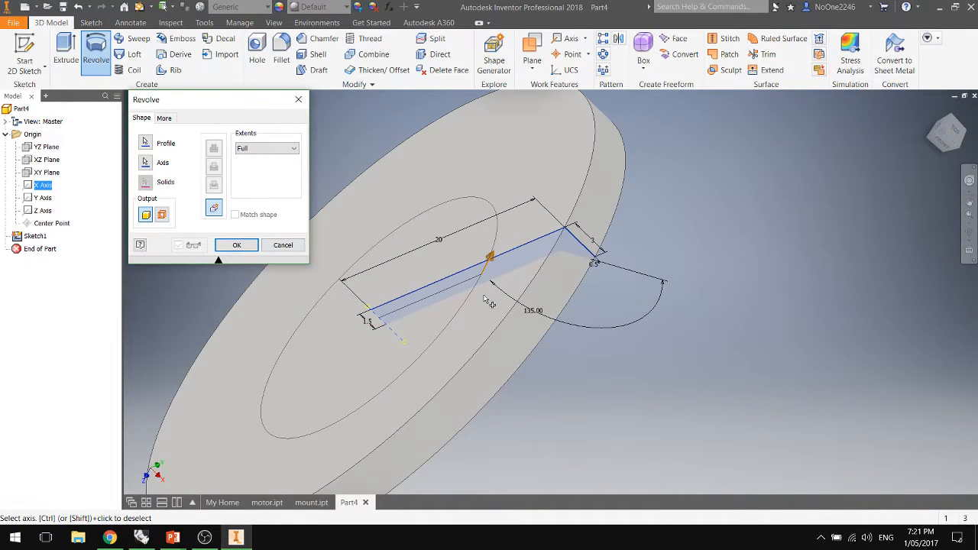
{"action": "left_click", "coordinate": [42, 211]}
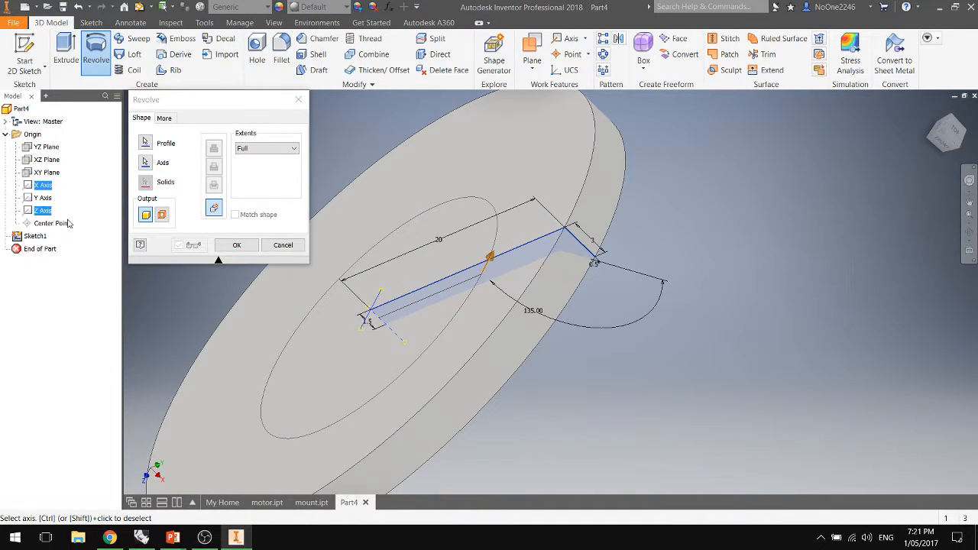
{"action": "left_click", "coordinate": [39, 209], "text": "ctrl"}
{"action": "left_click", "coordinate": [39, 212]}
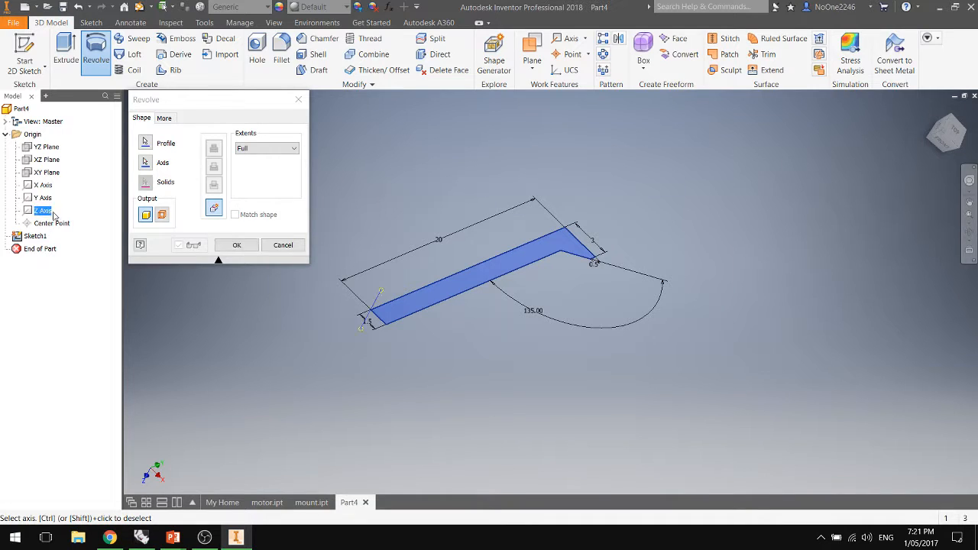
{"action": "left_click", "coordinate": [47, 211], "text": "ctrl"}
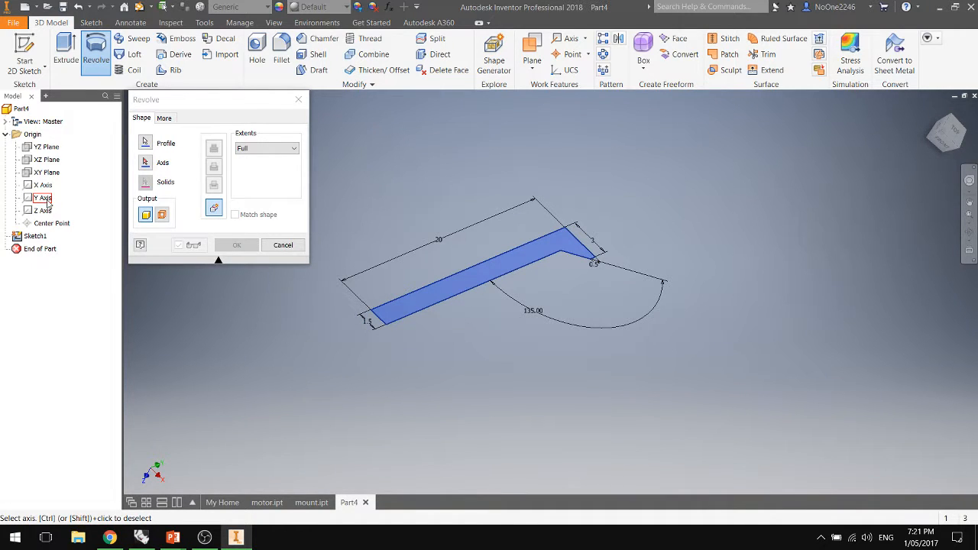
{"action": "left_click", "coordinate": [42, 187]}
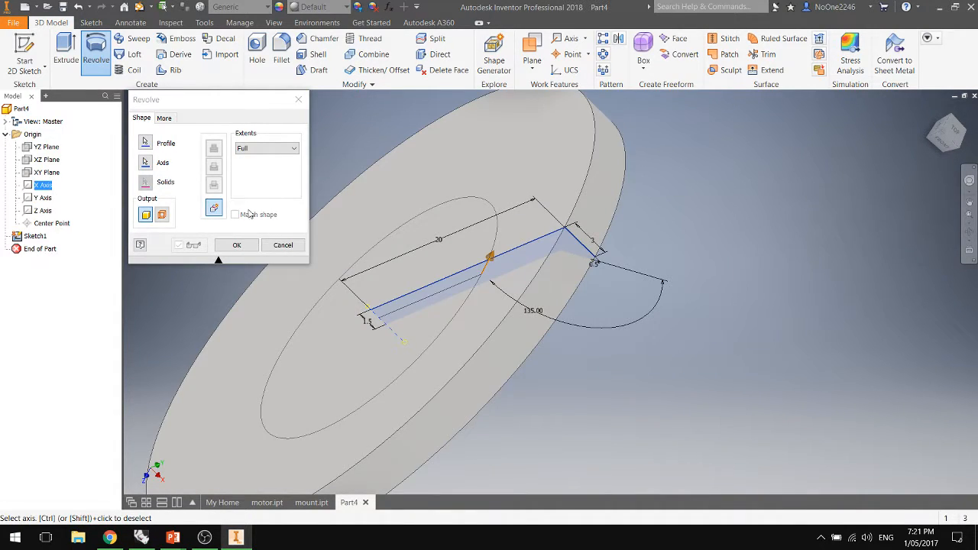
Set the Y axis as the rotation axis and complete the full revolve of the screw as a solid.
{"action": "left_click", "coordinate": [43, 198]}
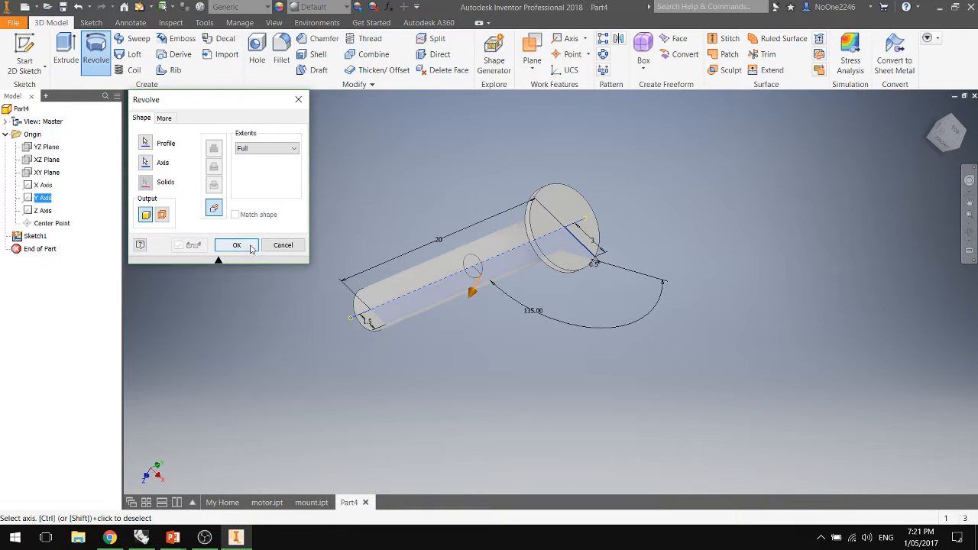
{"action": "left_click", "coordinate": [255, 252]}
{"action": "middle_click_drag", "start_coordinate": [491, 285], "coordinate": [522, 271], "text": "shift"}
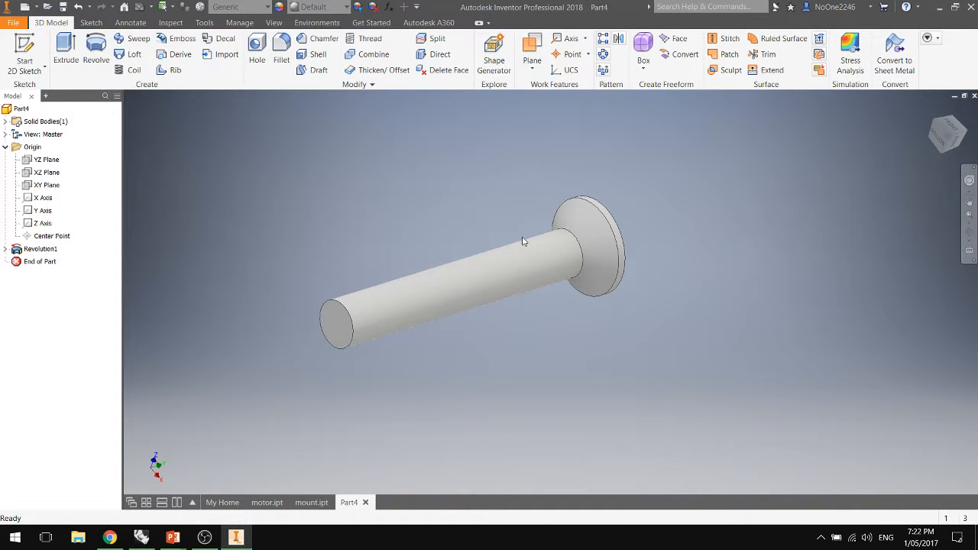
{"action": "scroll", "coordinate": [497, 237], "scroll_direction": "down", "scroll_amount": 3}
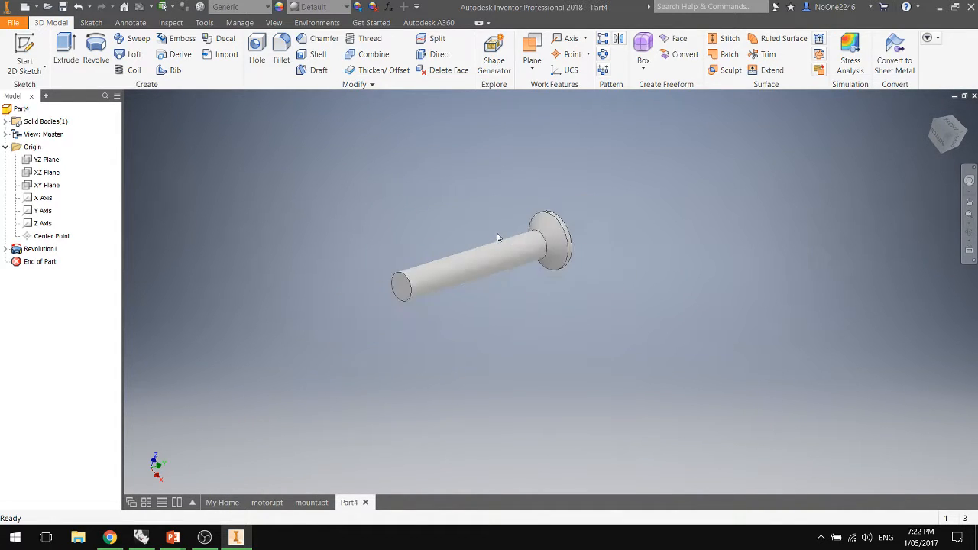
{"action": "scroll", "coordinate": [497, 236], "scroll_direction": "up", "scroll_amount": 3}
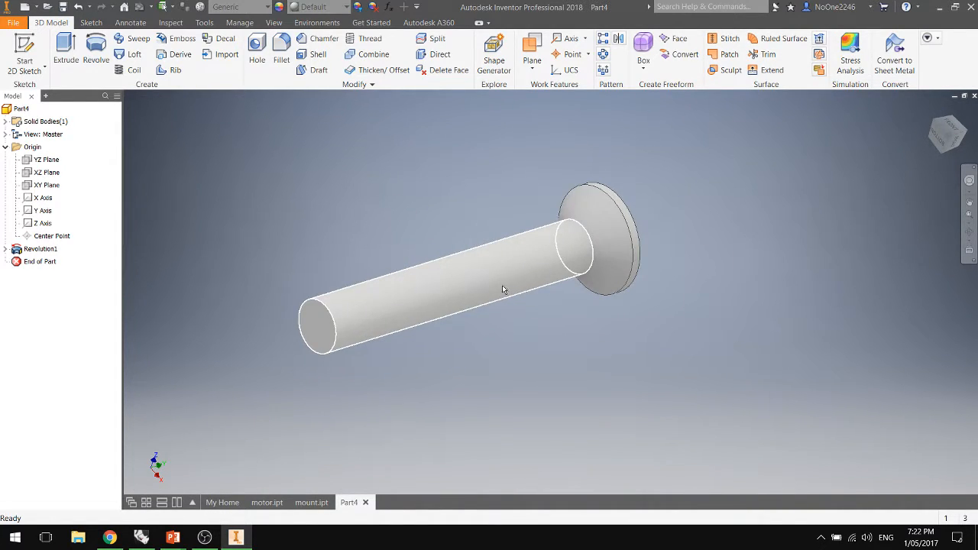
Start a new sketch on the flat end face of the screw head.
{"action": "middle_click_drag", "start_coordinate": [497, 288], "coordinate": [662, 219], "text": "shift"}
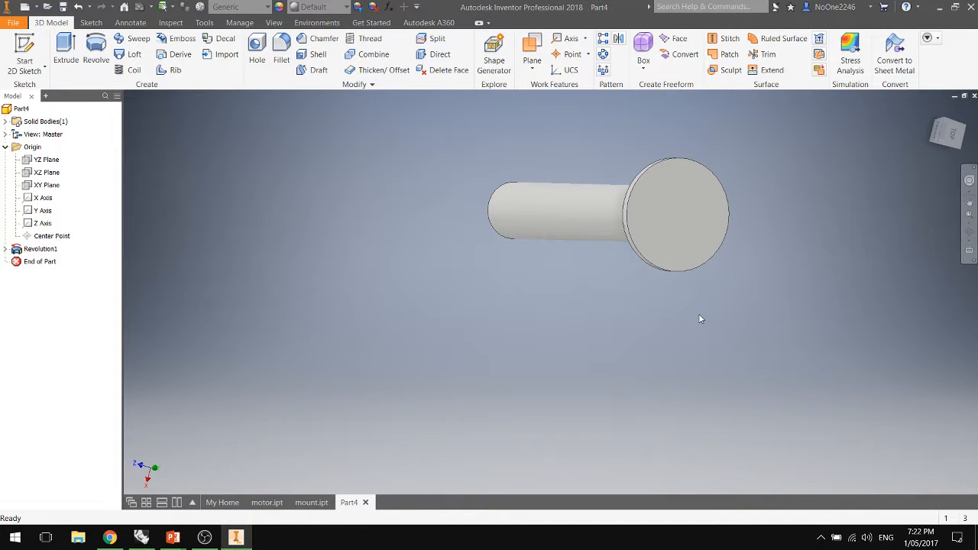
{"action": "left_click", "coordinate": [667, 199]}
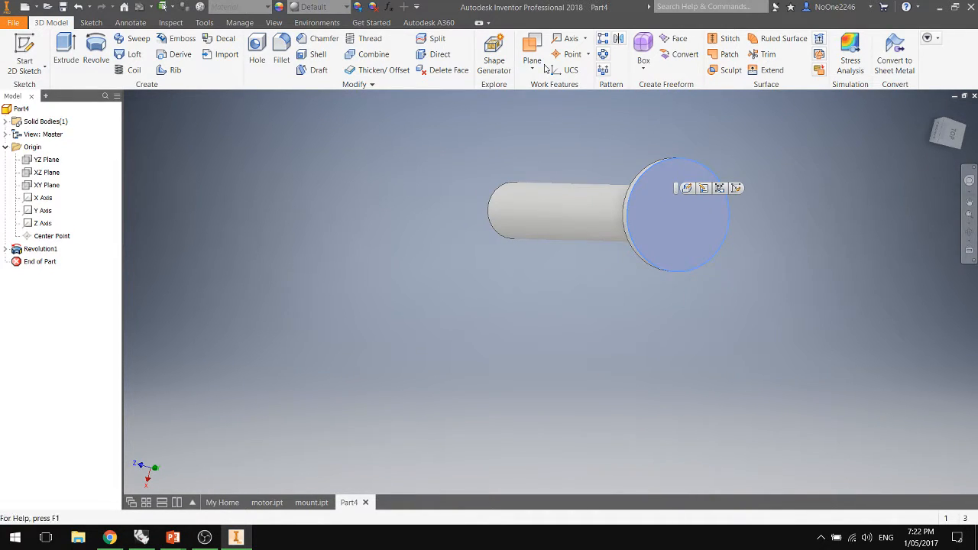
{"action": "left_click", "coordinate": [950, 136]}
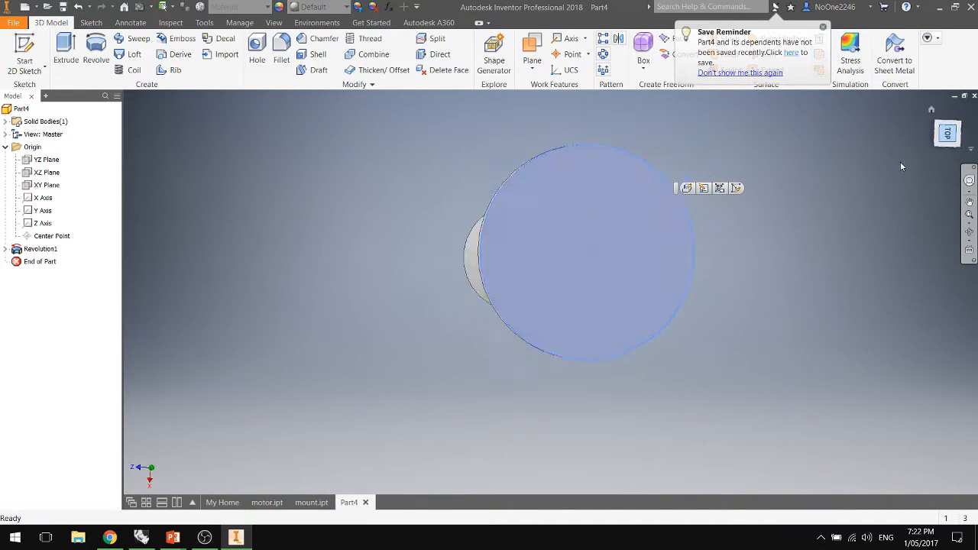
{"action": "left_click", "coordinate": [26, 46]}
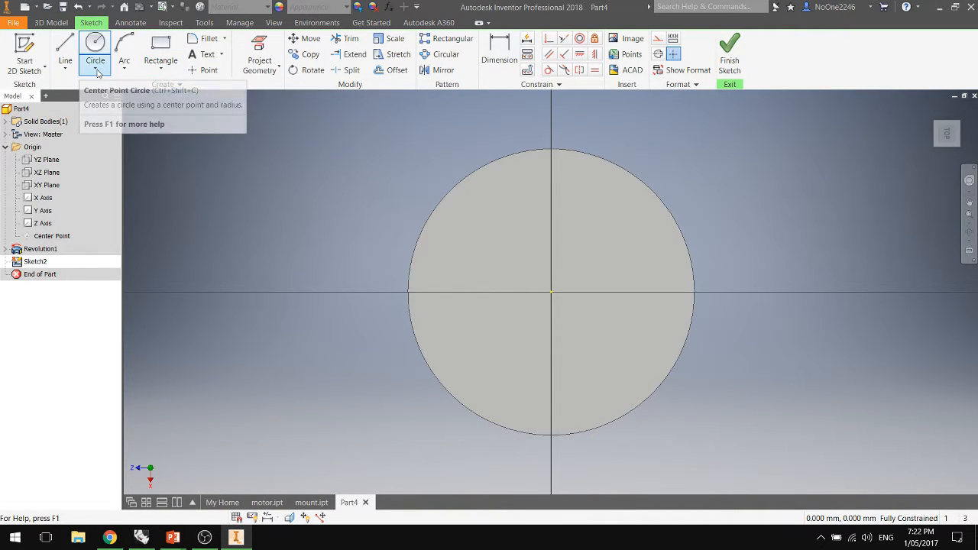
{"action": "left_click", "coordinate": [174, 72]}
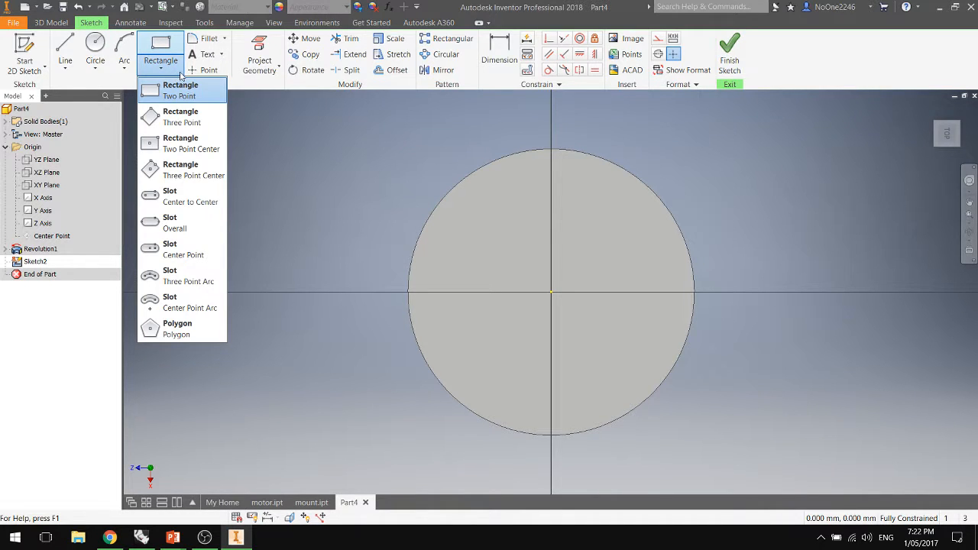
{"action": "left_click", "coordinate": [181, 74]}
{"action": "left_click", "coordinate": [96, 70]}
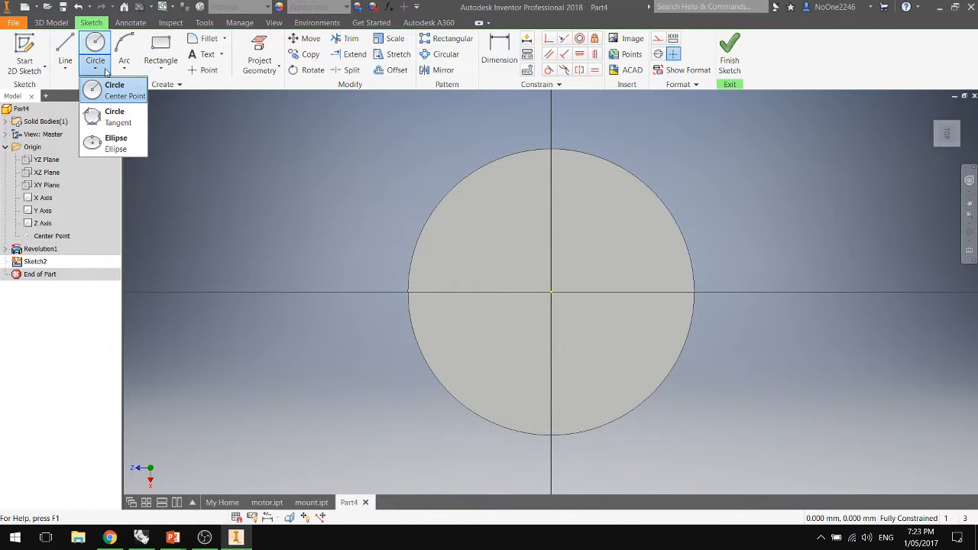
{"action": "left_click", "coordinate": [106, 73]}
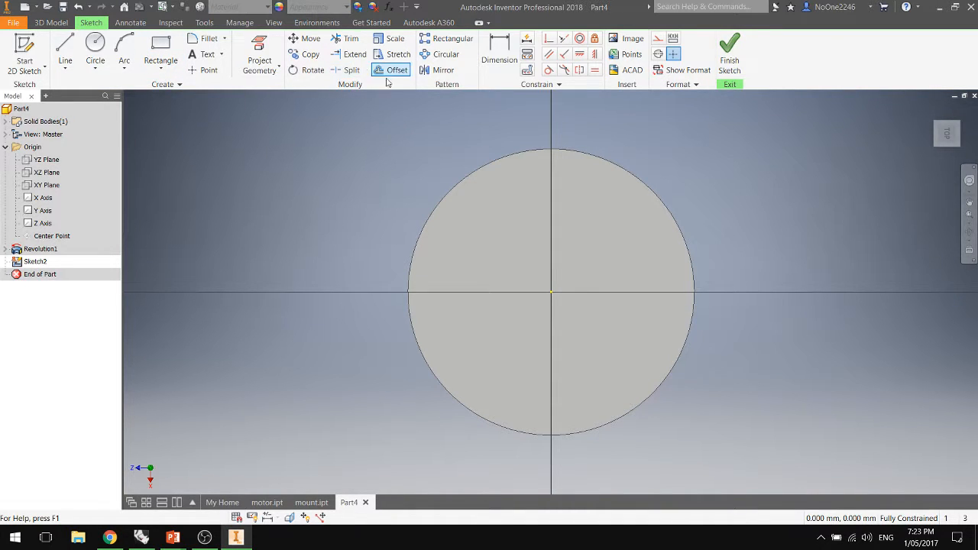
Draw a six-sided polygon centred on the screw head, with a vertex about 1.67 mm from the centre.
{"action": "left_click", "coordinate": [176, 68]}
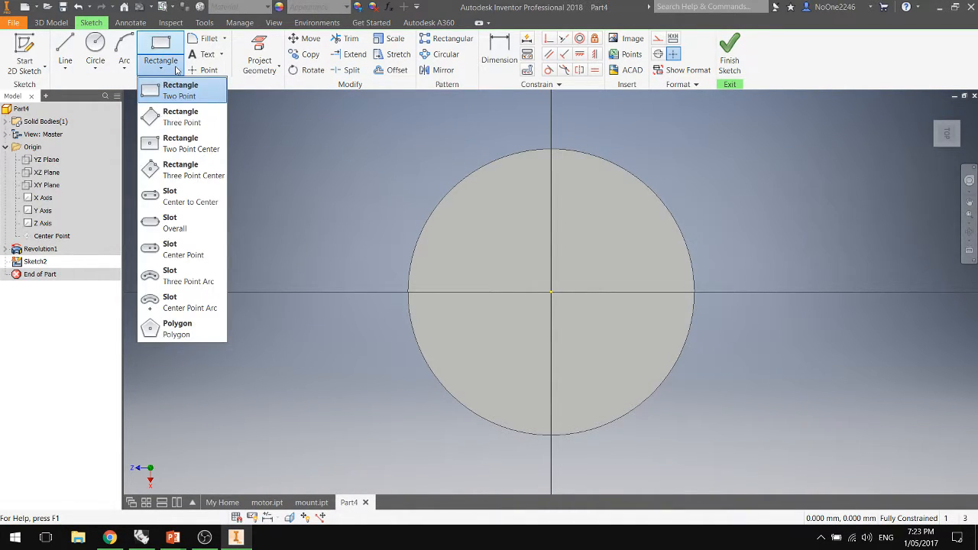
{"action": "left_click", "coordinate": [177, 329]}
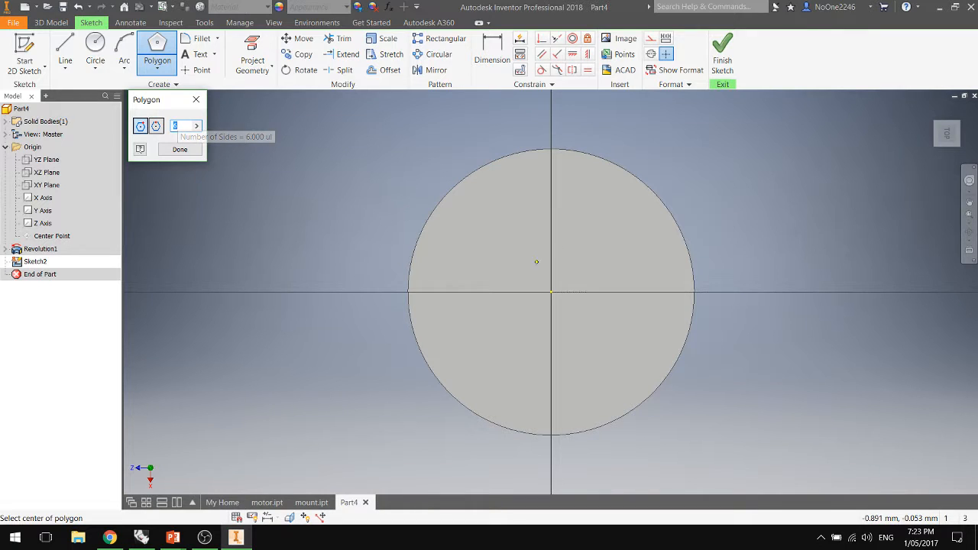
{"action": "left_click", "coordinate": [551, 293]}
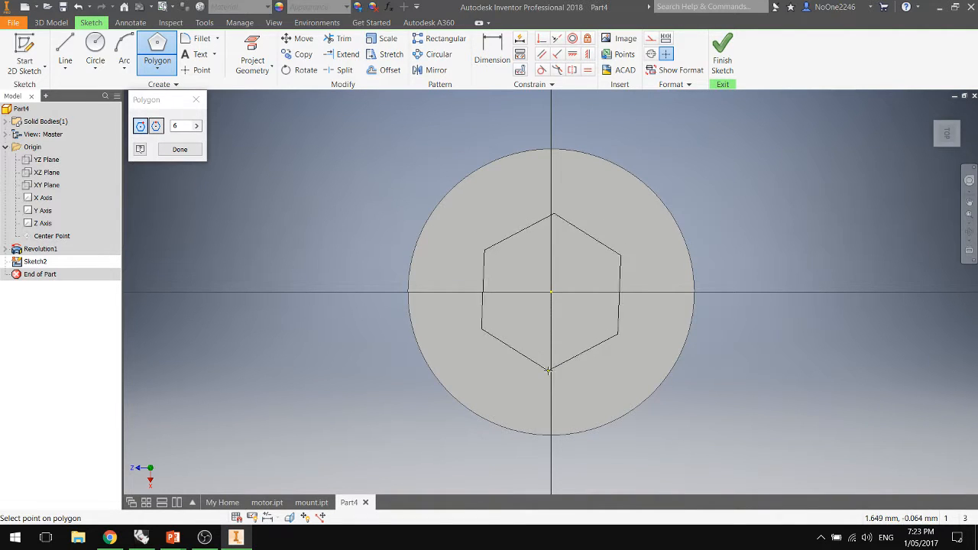
{"action": "left_click", "coordinate": [551, 372]}
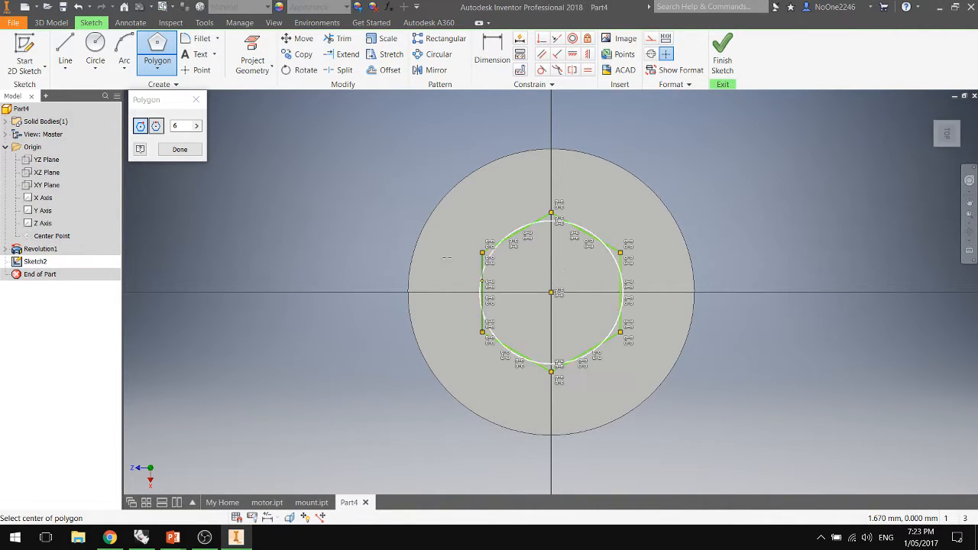
Set the Polygon tool's number of sides to 36, close its settings and undo the hexagon.
{"action": "left_click", "coordinate": [196, 127]}
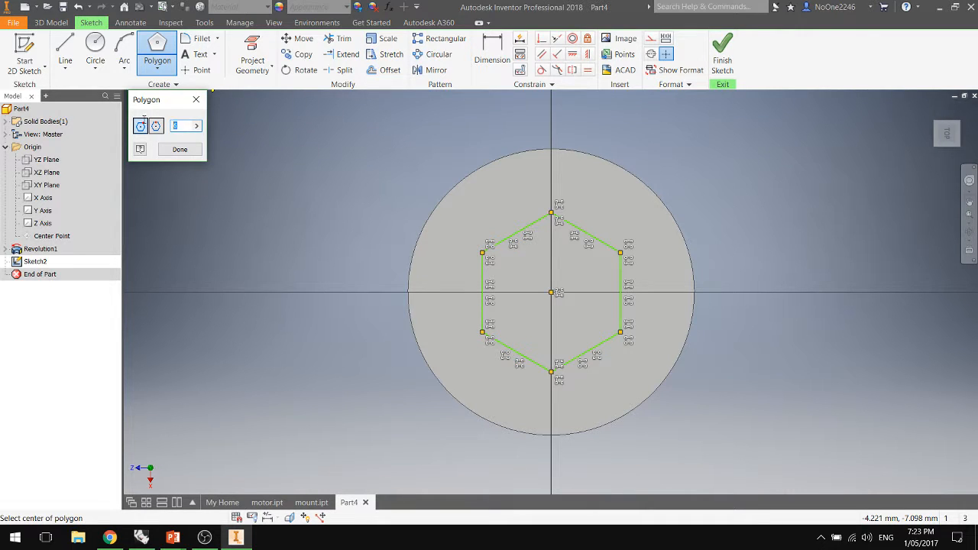
{"action": "type", "text": "36"}
{"action": "key", "text": "BackSpace"}
{"action": "left_click", "coordinate": [180, 149]}
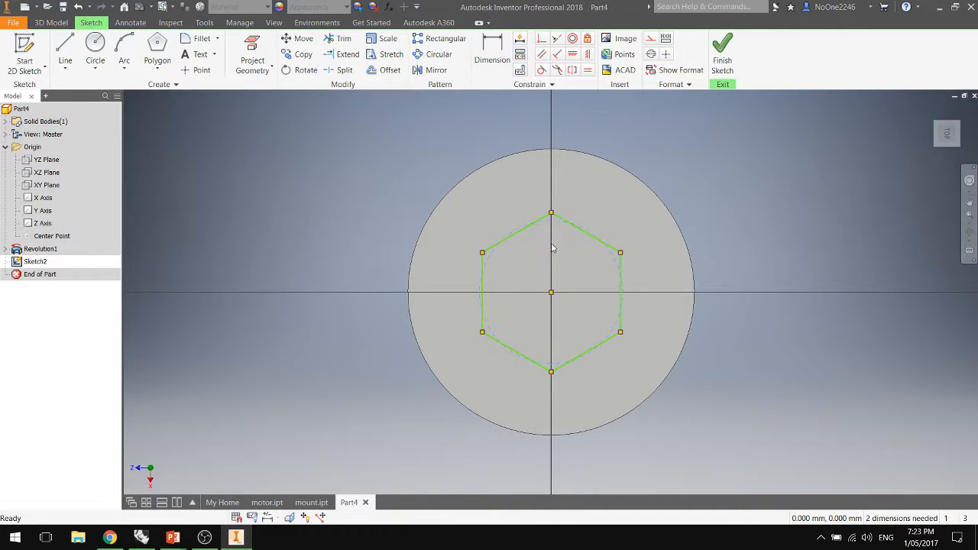
{"action": "key", "text": "ctrl+z"}
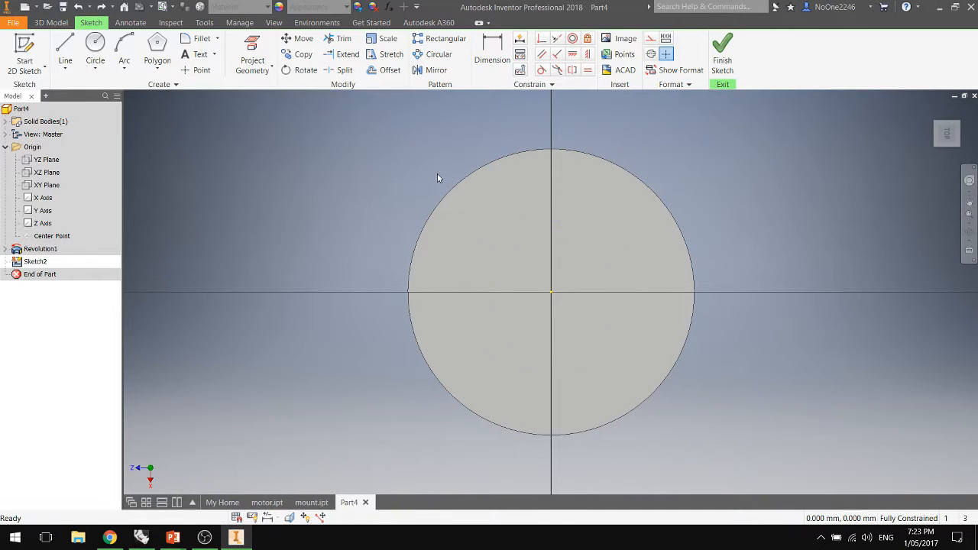
{"action": "left_click", "coordinate": [157, 51]}
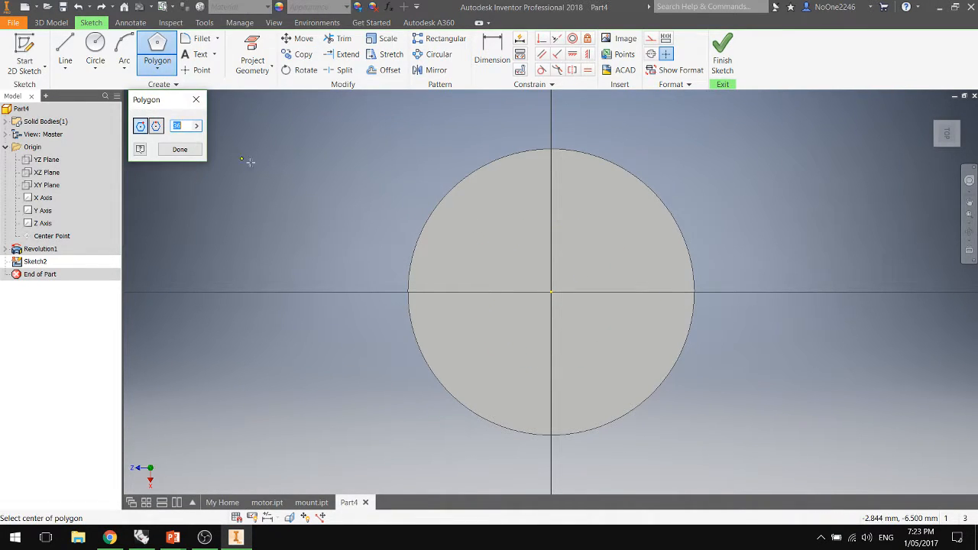
{"action": "left_click", "coordinate": [551, 291]}
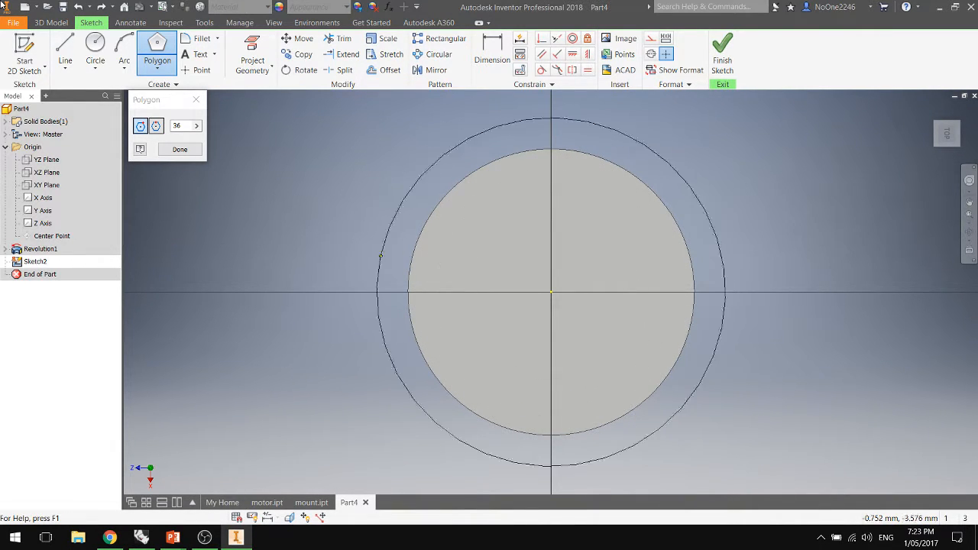
{"action": "key", "text": "Escape"}
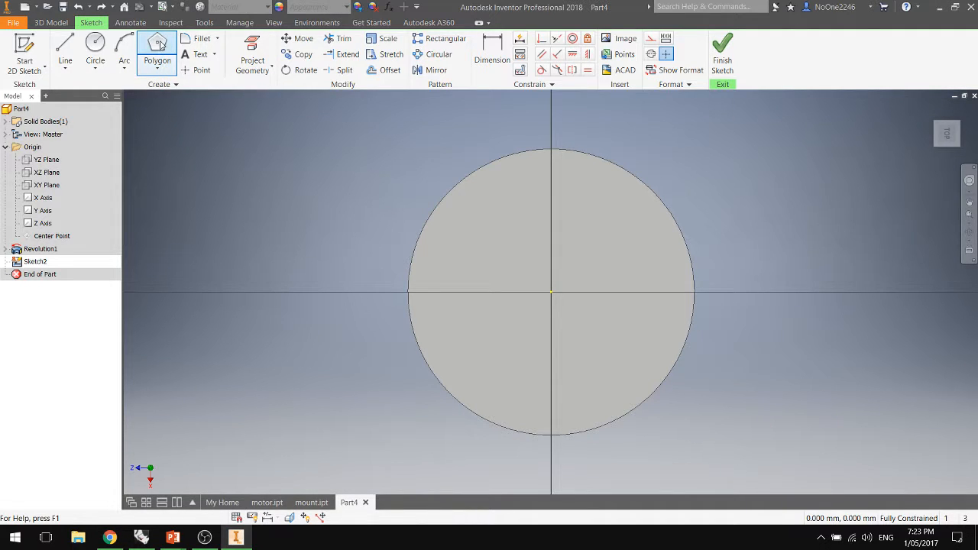
{"action": "left_click", "coordinate": [157, 47]}
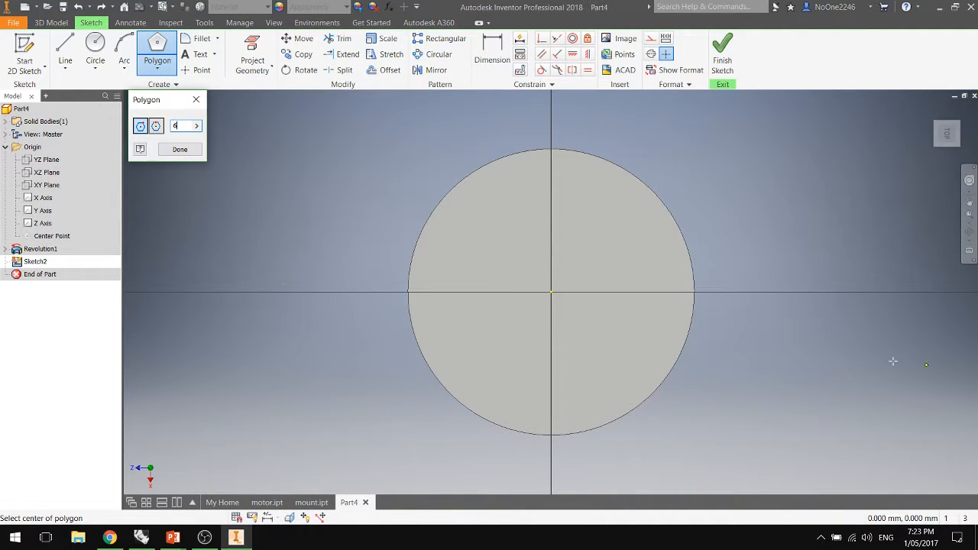
{"action": "key", "text": "Escape"}
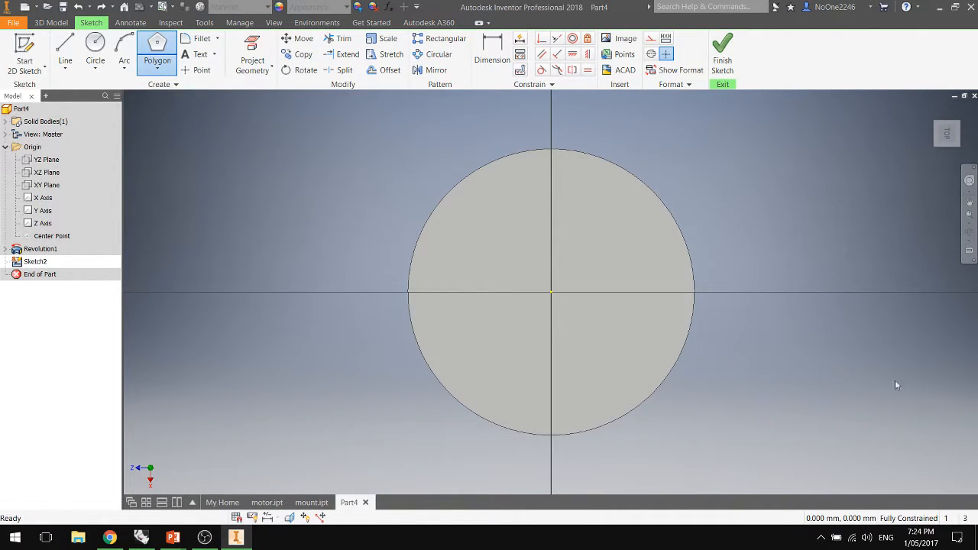
{"action": "left_click", "coordinate": [553, 294]}
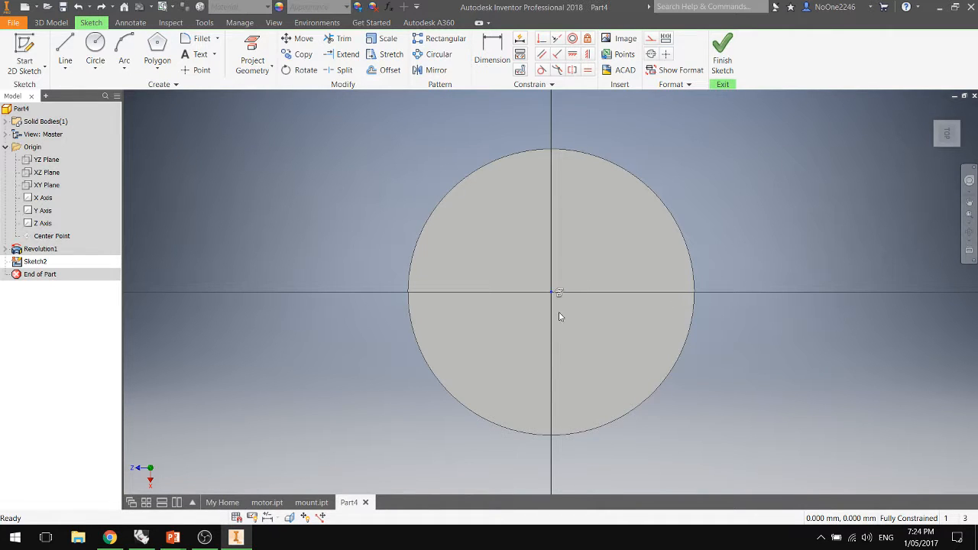
Try drawing a six-sided polygon centred on the screw head, about half the head's diameter across, and delete it.
{"action": "left_click", "coordinate": [157, 48]}
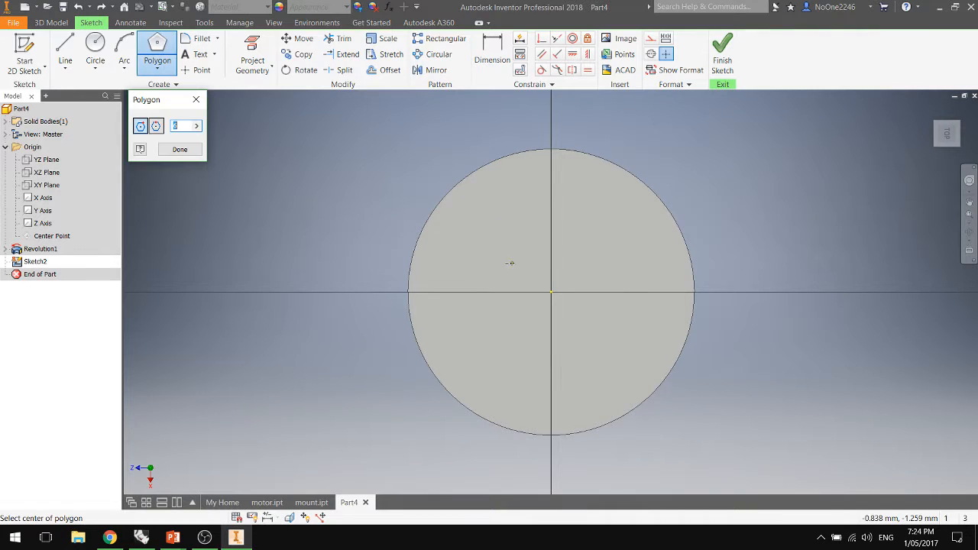
{"action": "left_click", "coordinate": [551, 292]}
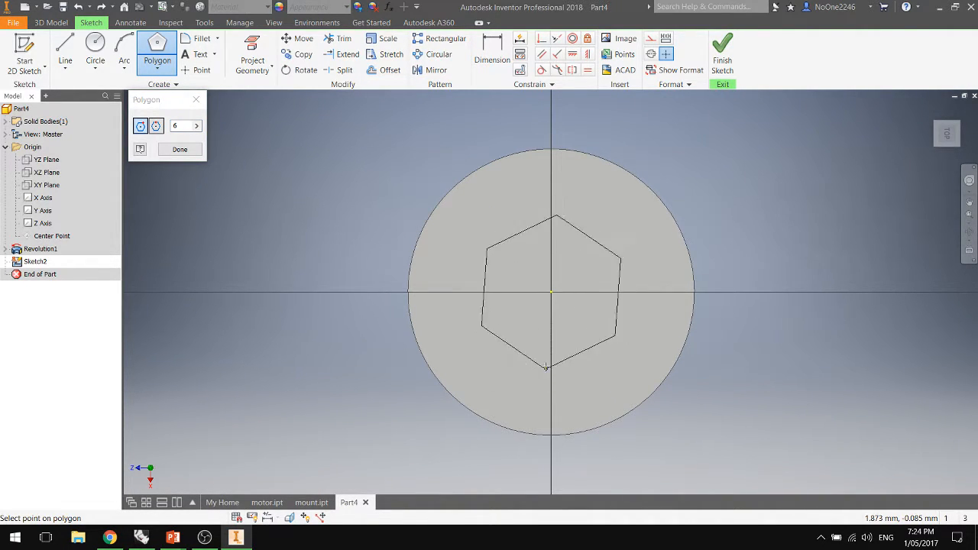
{"action": "left_click", "coordinate": [555, 367]}
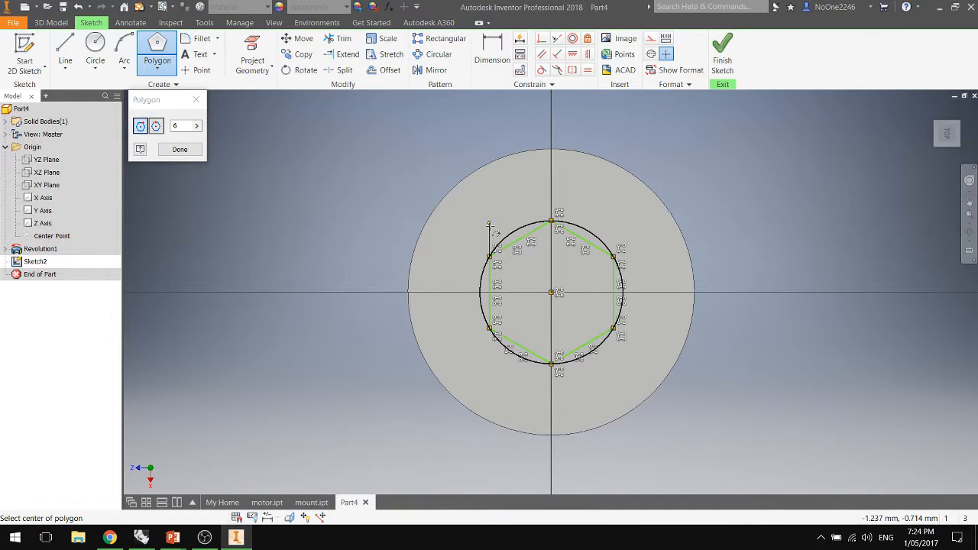
{"action": "key", "text": "Escape"}
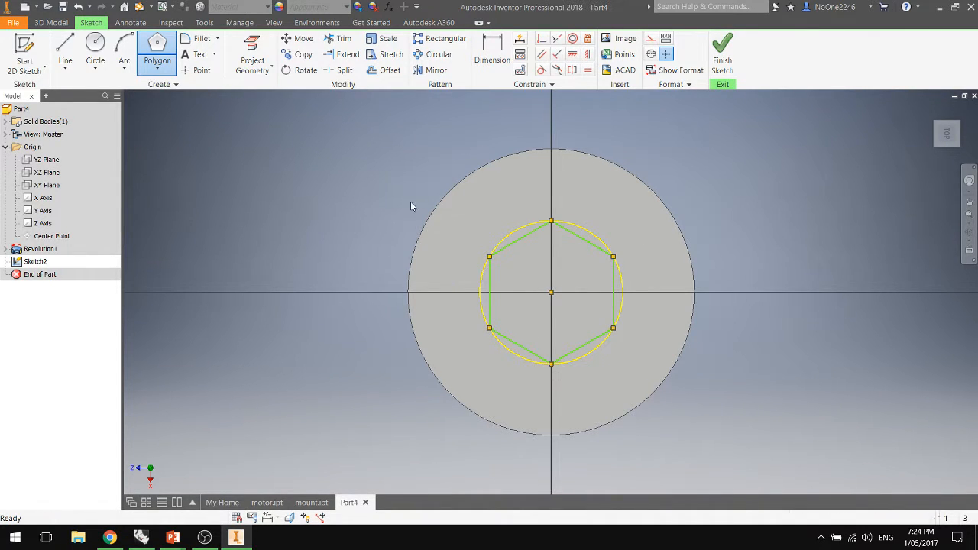
{"action": "left_click", "coordinate": [483, 61]}
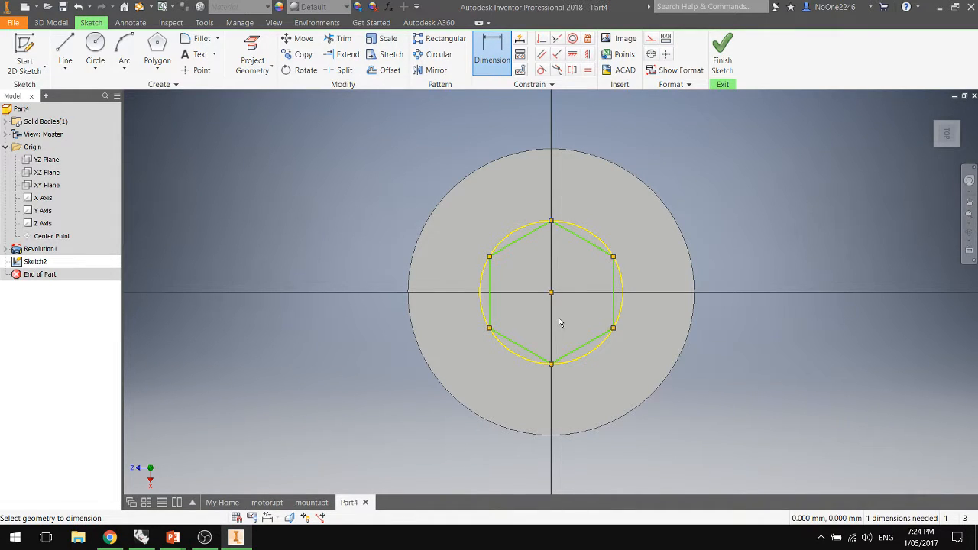
{"action": "key", "text": "Escape"}
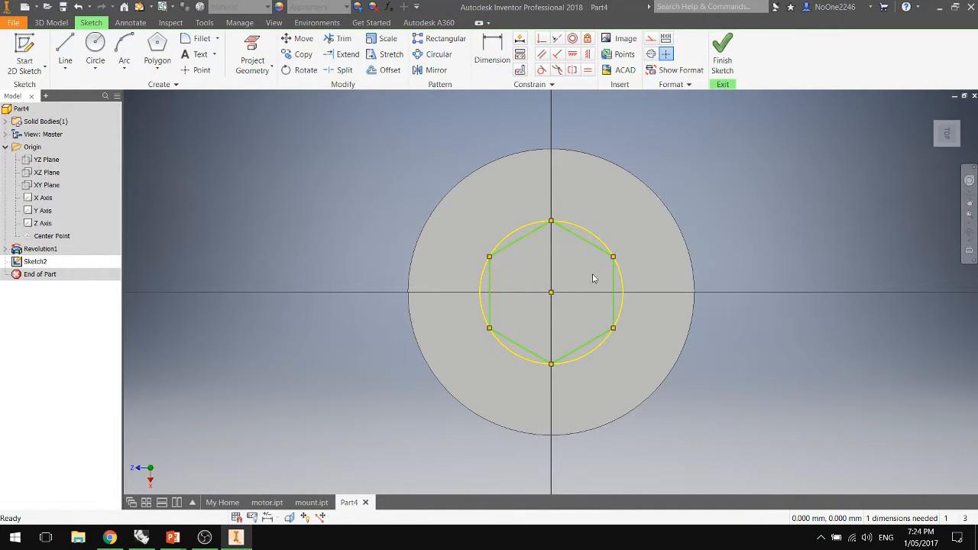
{"action": "key", "text": "Delete"}
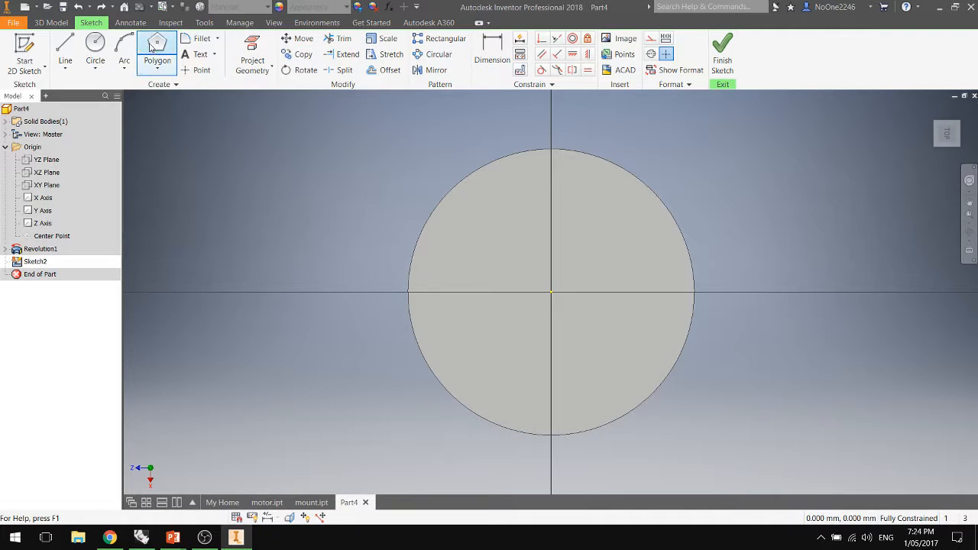
Draw a six-sided polygon centred on the screw head, about 1.43 mm across flats, with a vertex on the vertical axis.
{"action": "left_click", "coordinate": [155, 47]}
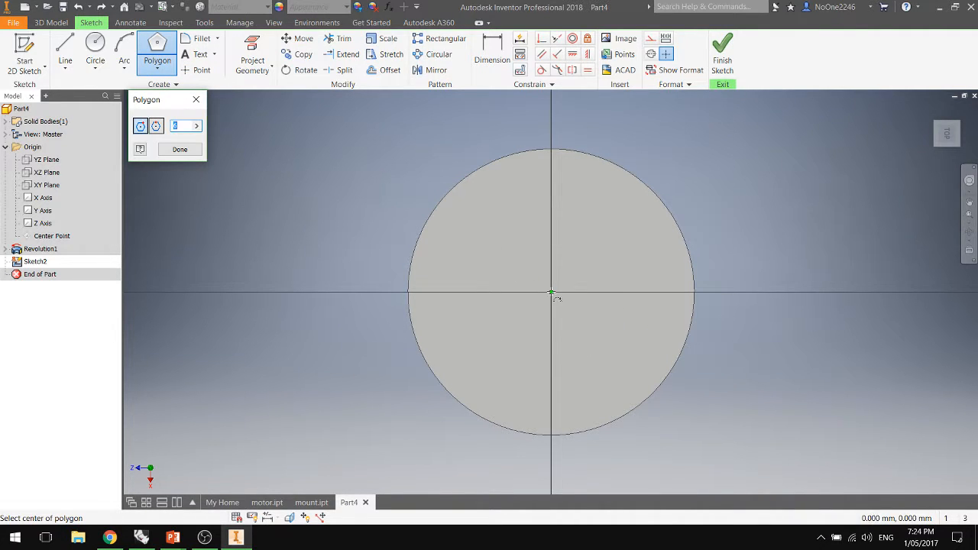
{"action": "left_click", "coordinate": [551, 291]}
{"action": "left_click", "coordinate": [551, 253]}
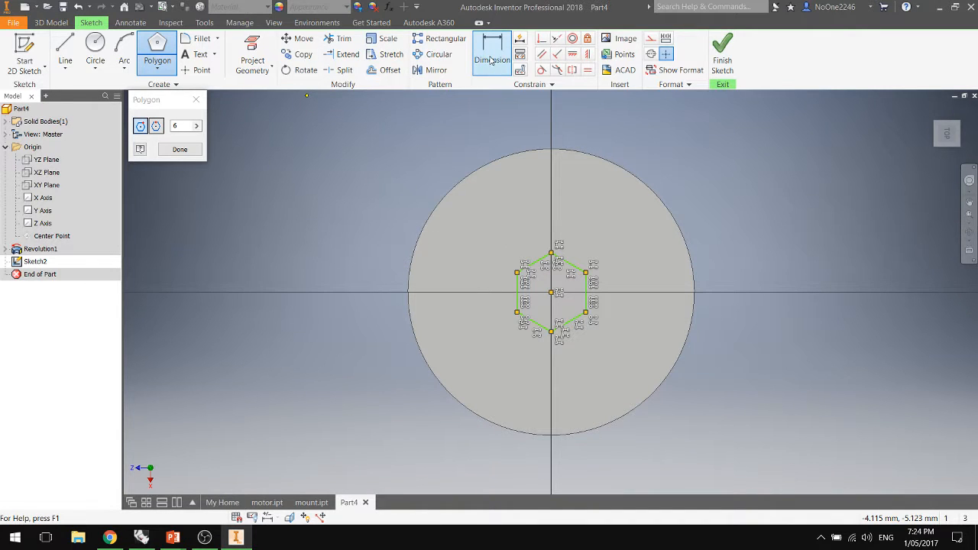
{"action": "left_click", "coordinate": [184, 152]}
Dimension the distance between the hexagon's two vertical sides and set it to 4 mm.
{"action": "left_click", "coordinate": [492, 53]}
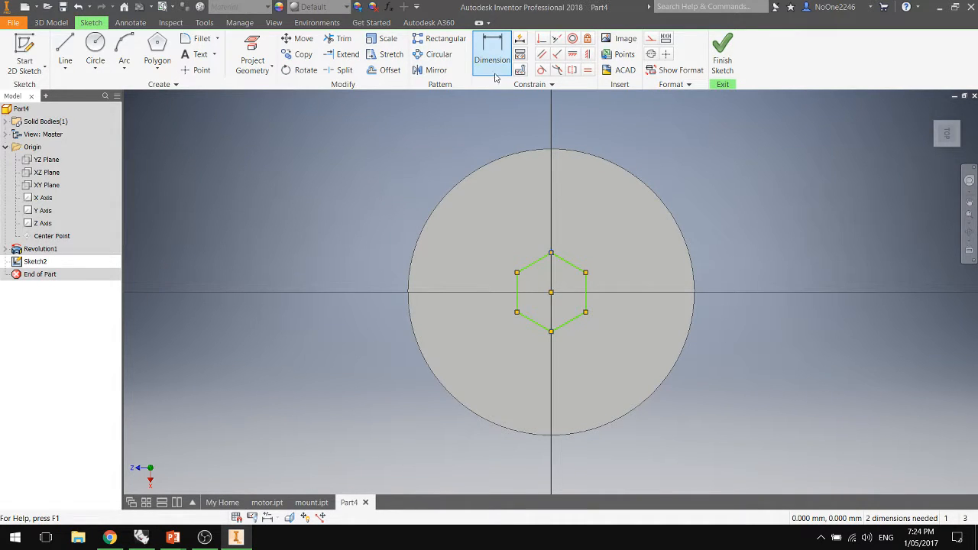
{"action": "left_click", "coordinate": [517, 302]}
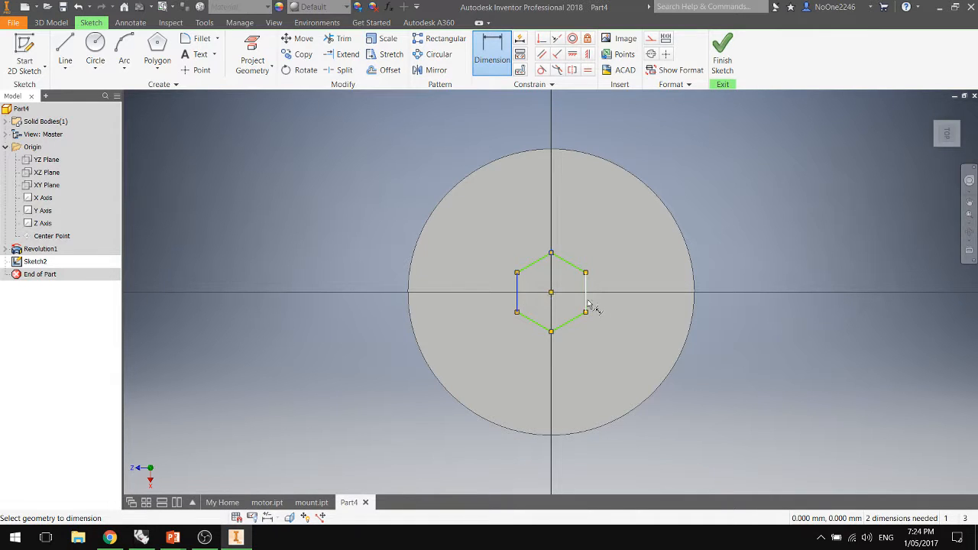
{"action": "left_click", "coordinate": [586, 302]}
{"action": "left_click", "coordinate": [541, 404]}
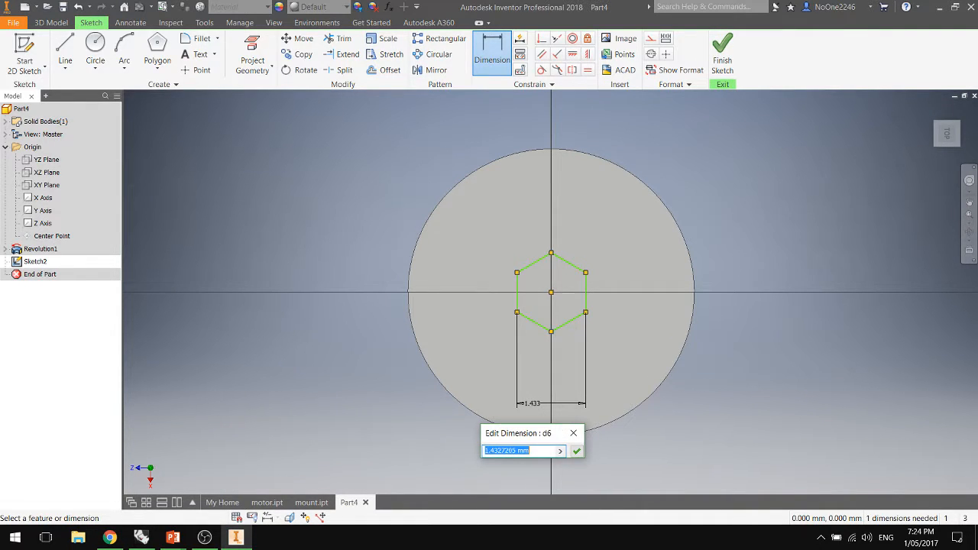
{"action": "type", "text": "4"}
{"action": "key", "text": "Return"}
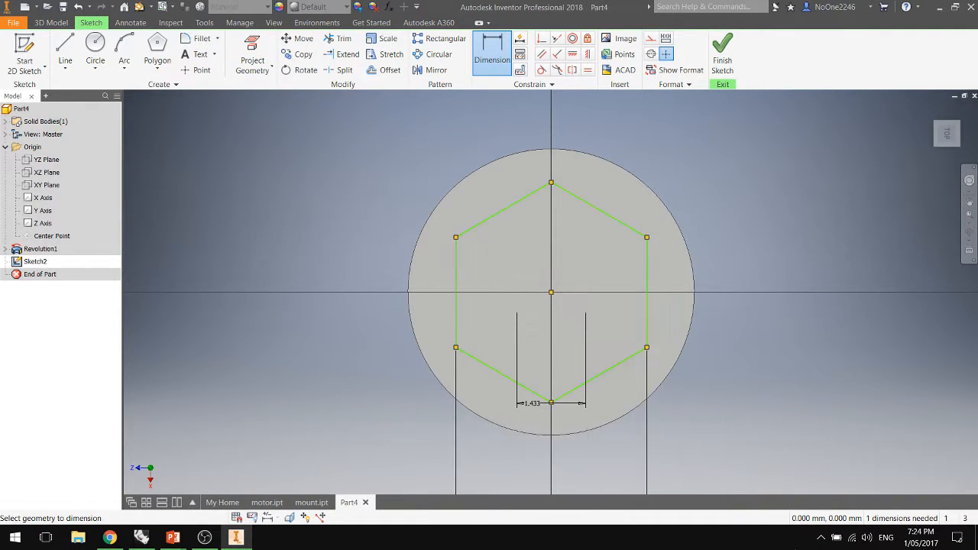
Set the hexagon's across-flats dimension to 2 mm and finish the sketch.
{"action": "scroll", "coordinate": [403, 168], "scroll_direction": "up", "scroll_amount": 2}
{"action": "scroll", "coordinate": [464, 179], "scroll_direction": "down", "scroll_amount": 6}
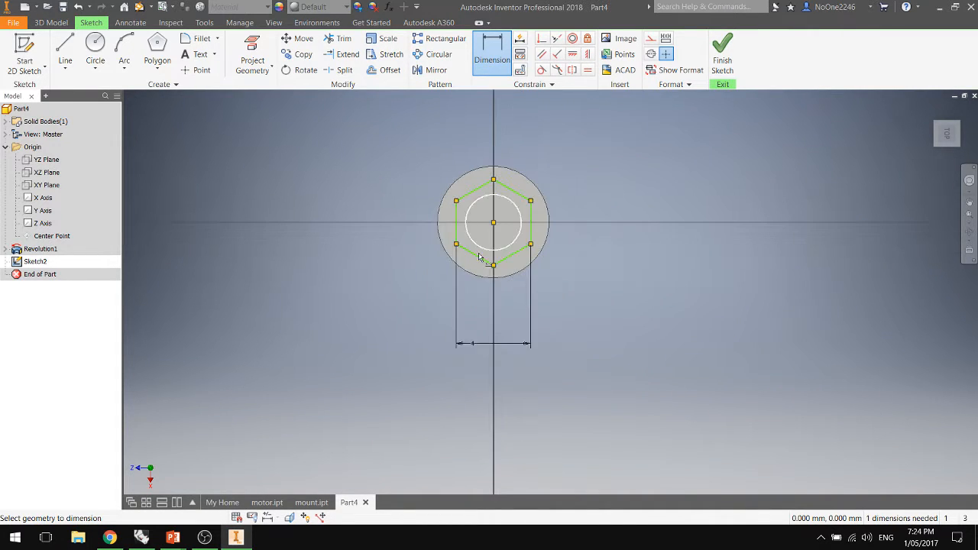
{"action": "scroll", "coordinate": [484, 275], "scroll_direction": "up", "scroll_amount": 2}
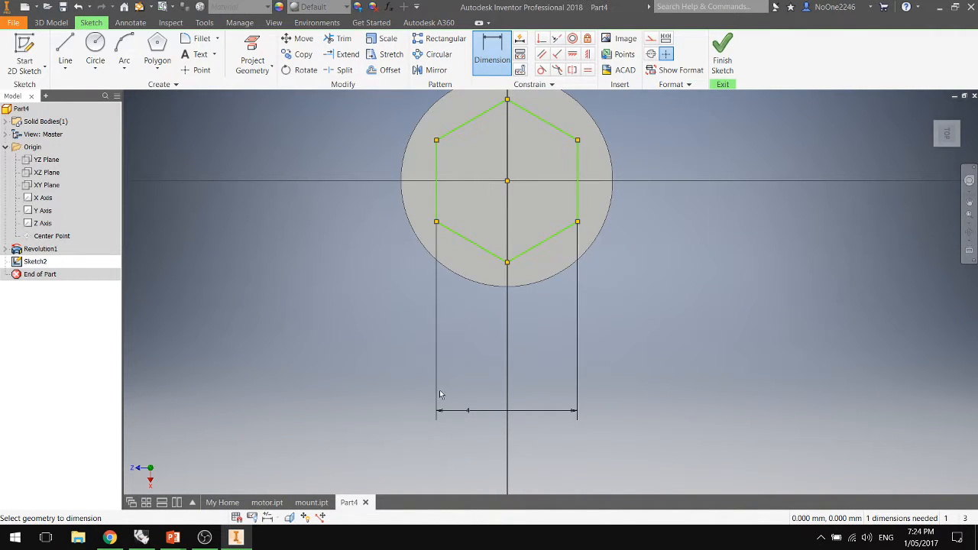
{"action": "double_click", "coordinate": [469, 412]}
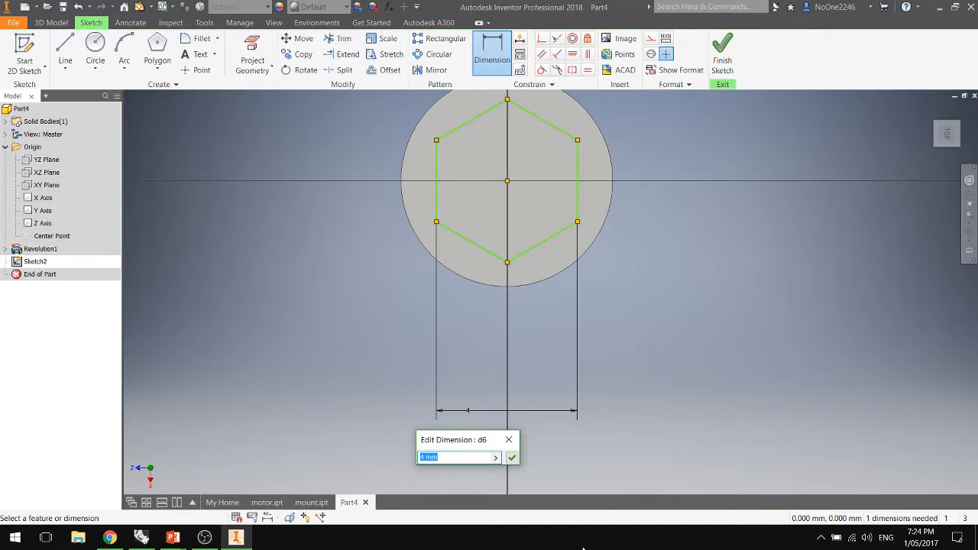
{"action": "type", "text": "2.75"}
{"action": "key", "text": "BackSpace"}
{"action": "key", "text": "BackSpace"}
{"action": "key", "text": "Return"}
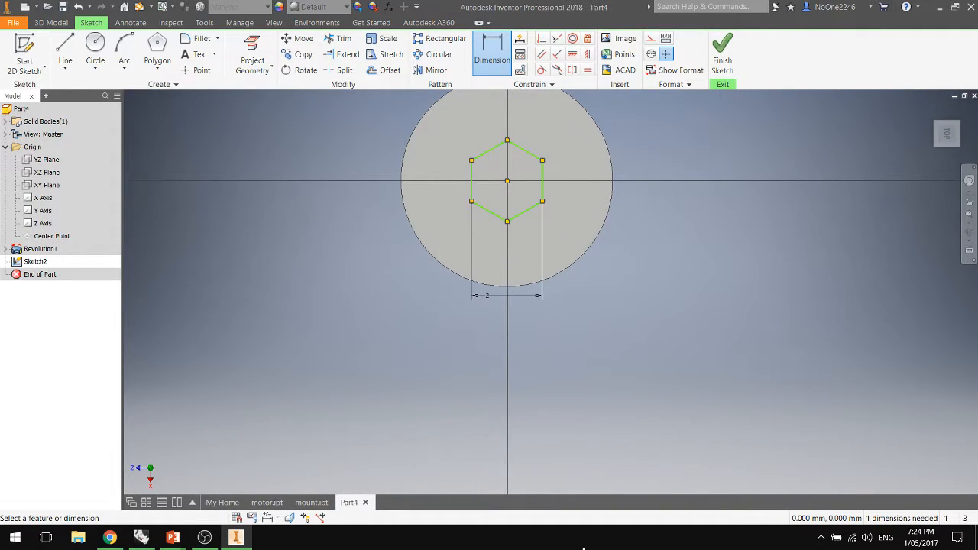
{"action": "left_click", "coordinate": [722, 53]}
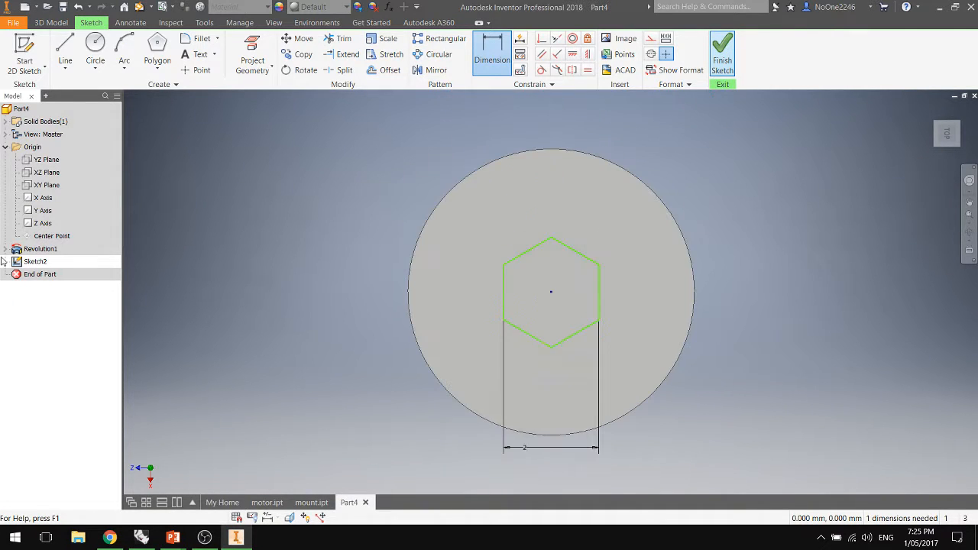
Extrude the hexagon as a cut 1.5 mm deep into the screw head.
{"action": "left_click", "coordinate": [67, 58]}
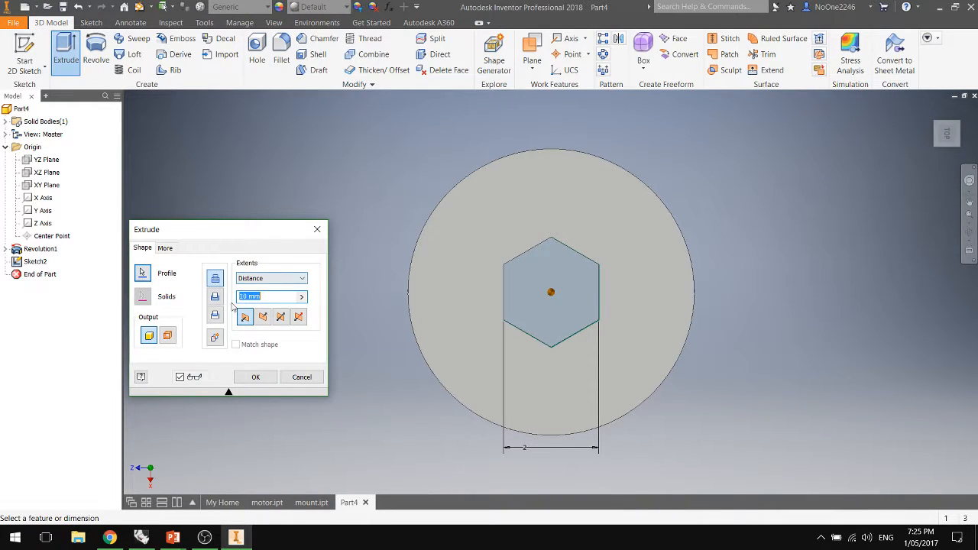
{"action": "left_click", "coordinate": [262, 296]}
{"action": "double_click", "coordinate": [262, 297]}
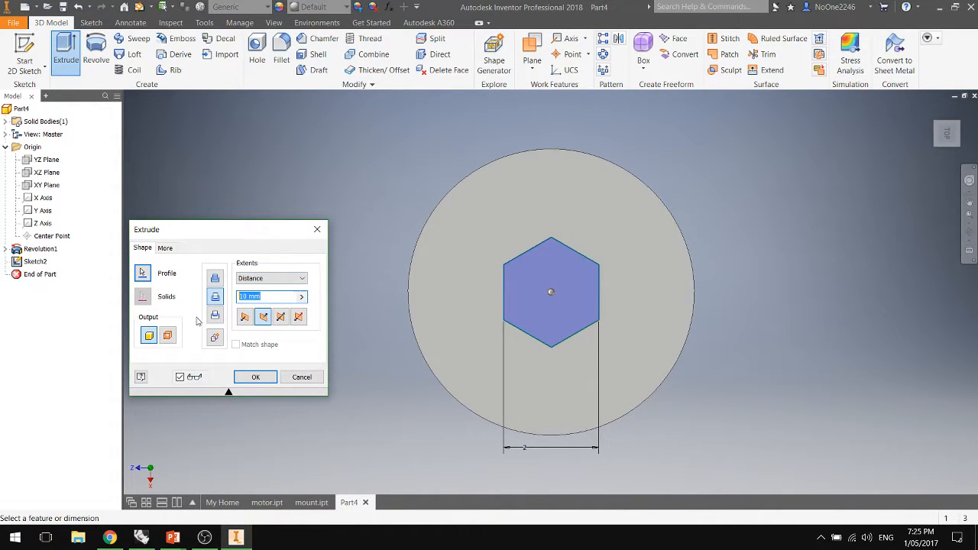
{"action": "type", "text": "2"}
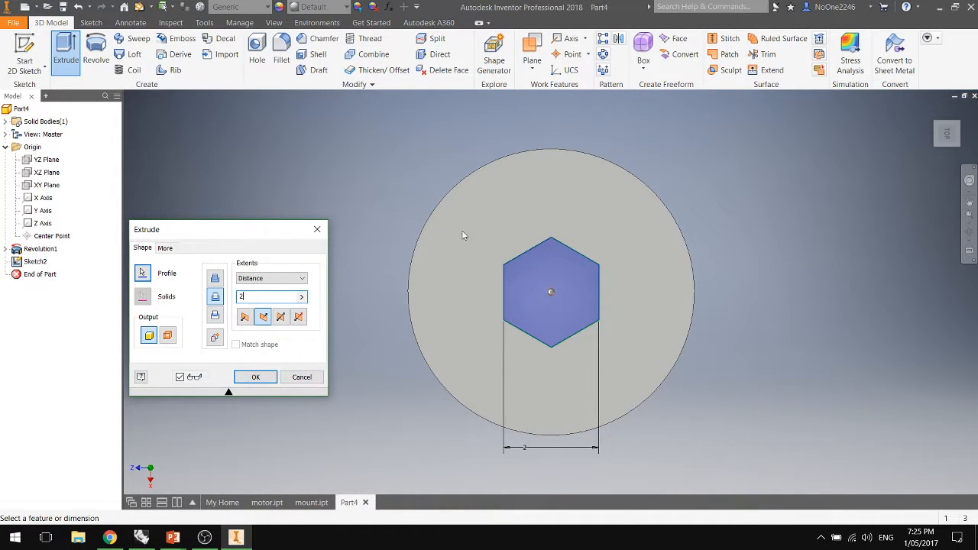
{"action": "type", "text": "CO"}
{"action": "scroll", "coordinate": [446, 203], "scroll_direction": "down", "scroll_amount": 4}
{"action": "scroll", "coordinate": [446, 203], "scroll_direction": "up", "scroll_amount": 3}
{"action": "middle_click_drag", "start_coordinate": [604, 389], "coordinate": [586, 343], "text": "shift"}
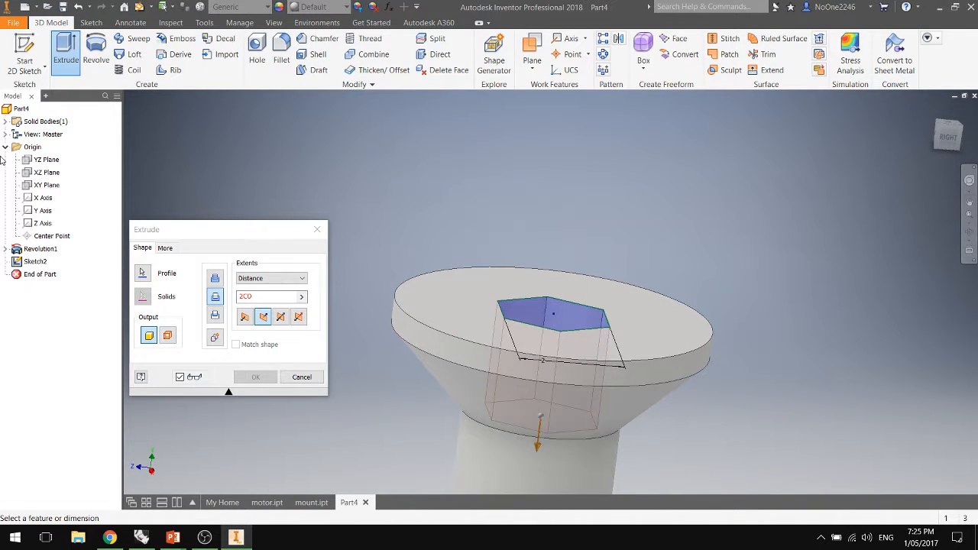
{"action": "left_click_drag", "start_coordinate": [255, 297], "coordinate": [226, 298]}
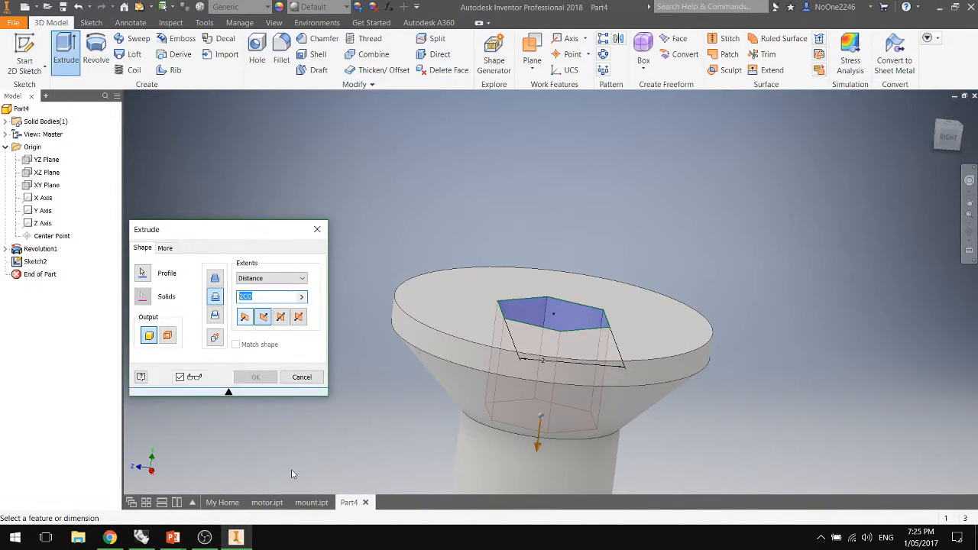
{"action": "key", "text": "BackSpace"}
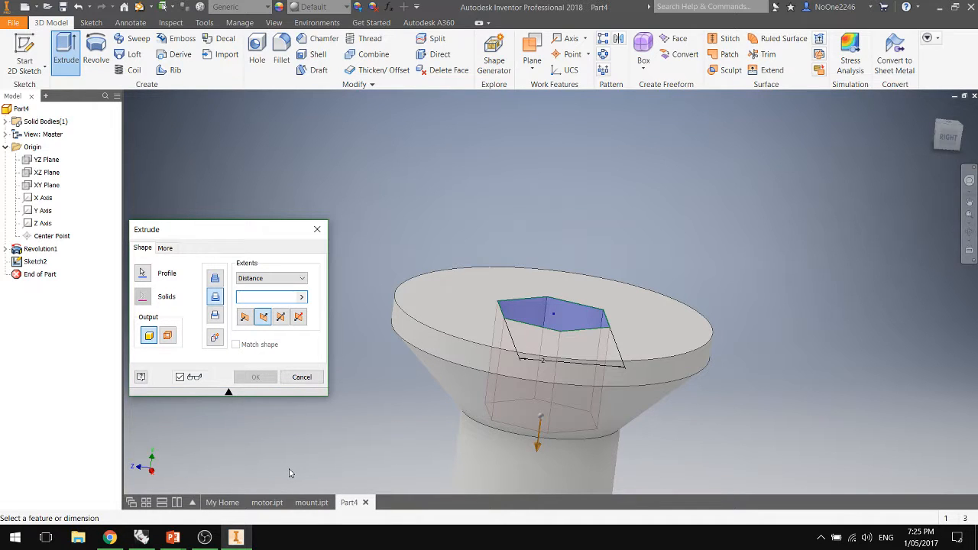
{"action": "type", "text": "1.5"}
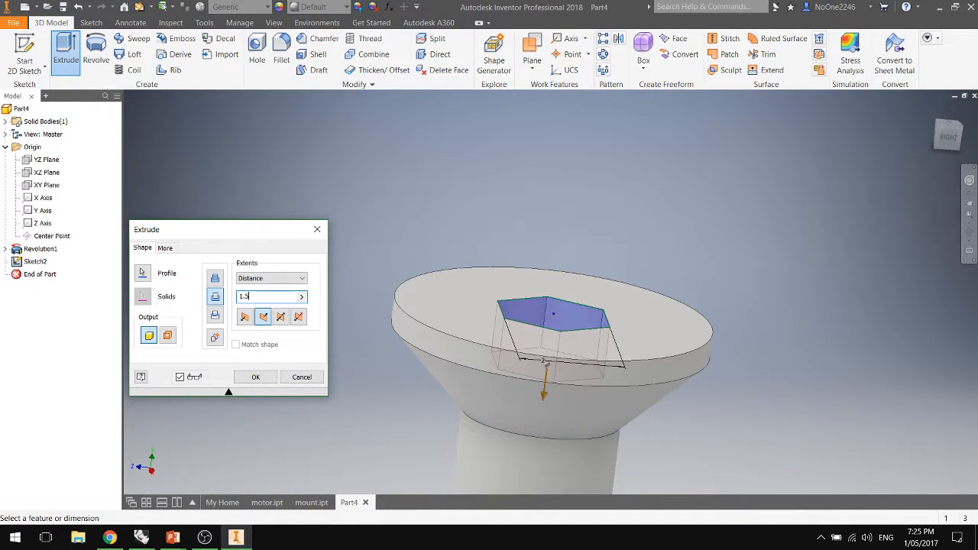
{"action": "key", "text": "Return"}
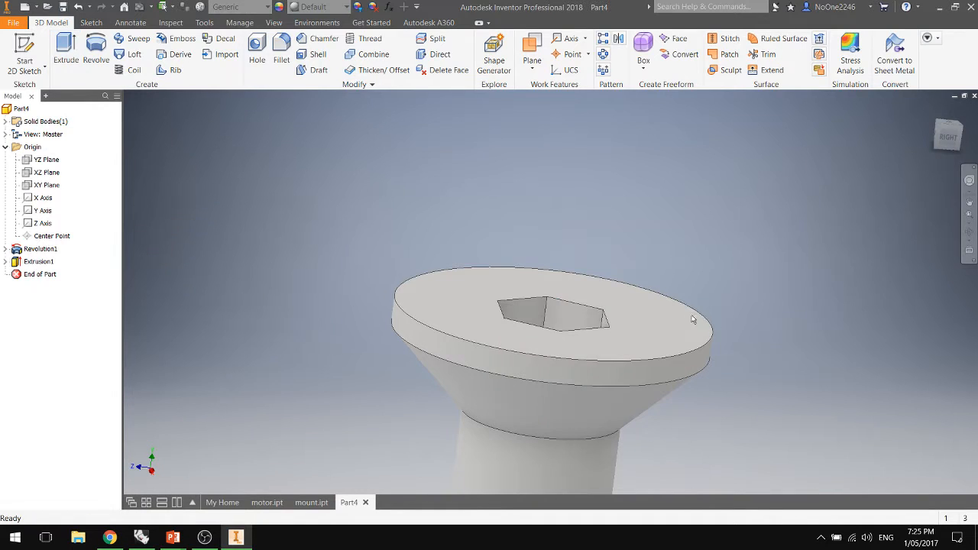
Save the part as an Autodesk Inventor part named screw on the Desktop.
{"action": "scroll", "coordinate": [647, 296], "scroll_direction": "down", "scroll_amount": 6}
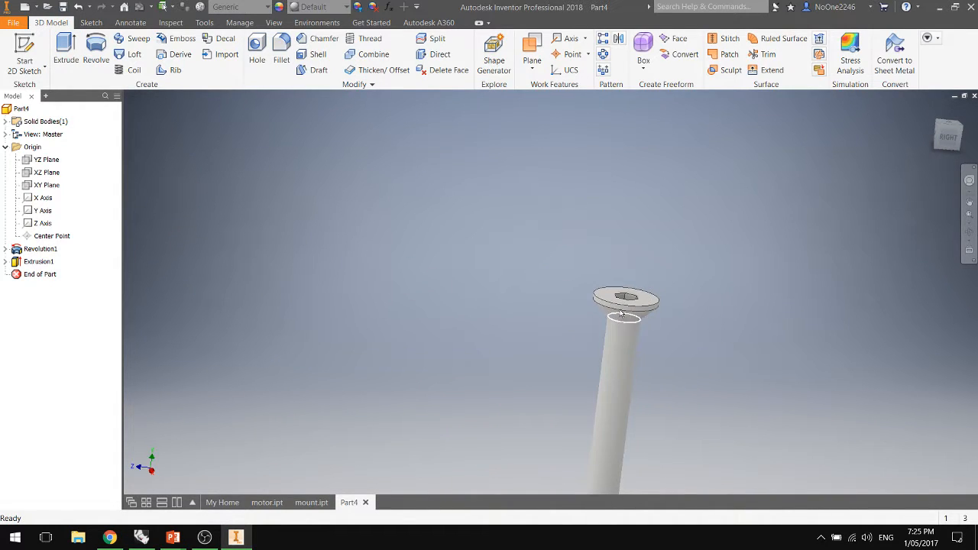
{"action": "mouse_move", "coordinate": [627, 316]}
{"action": "middle_mouse_down", "text": "shift"}
{"action": "mouse_move", "coordinate": [625, 332]}
{"action": "mouse_move", "coordinate": [478, 280]}
{"action": "mouse_move", "coordinate": [746, 408]}
{"action": "mouse_move", "coordinate": [690, 340]}
{"action": "mouse_move", "coordinate": [650, 334]}
{"action": "middle_mouse_up", "text": "shift"}
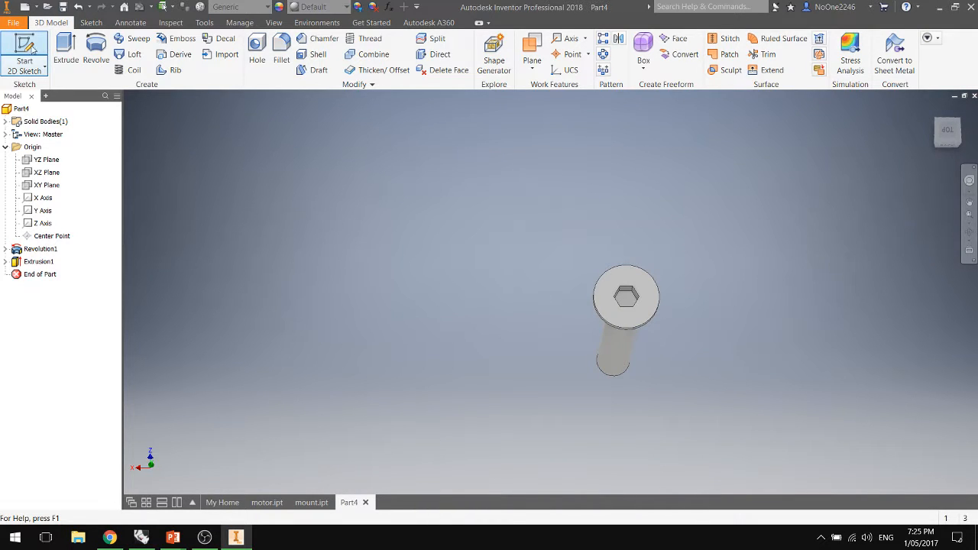
{"action": "left_click", "coordinate": [13, 22]}
{"action": "left_click", "coordinate": [44, 127]}
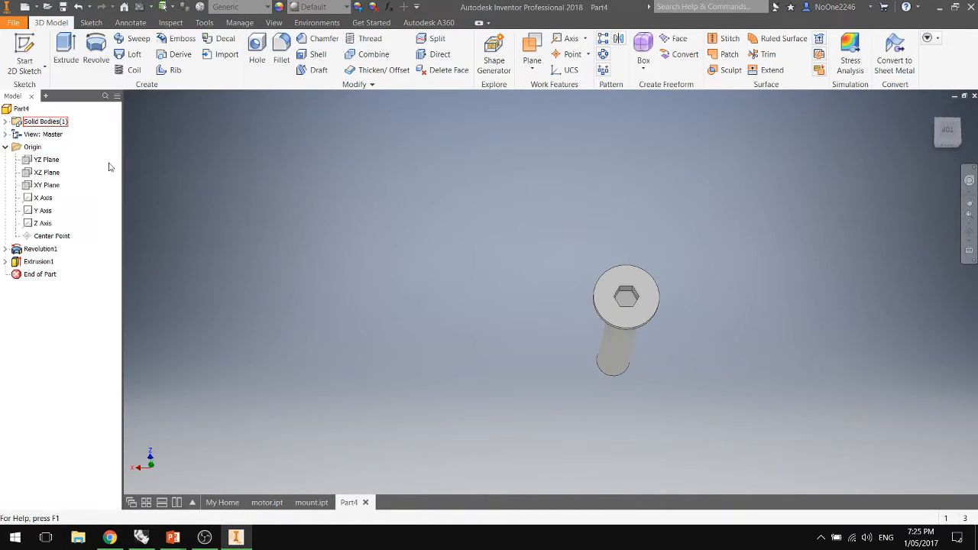
{"action": "type", "text": "s"}
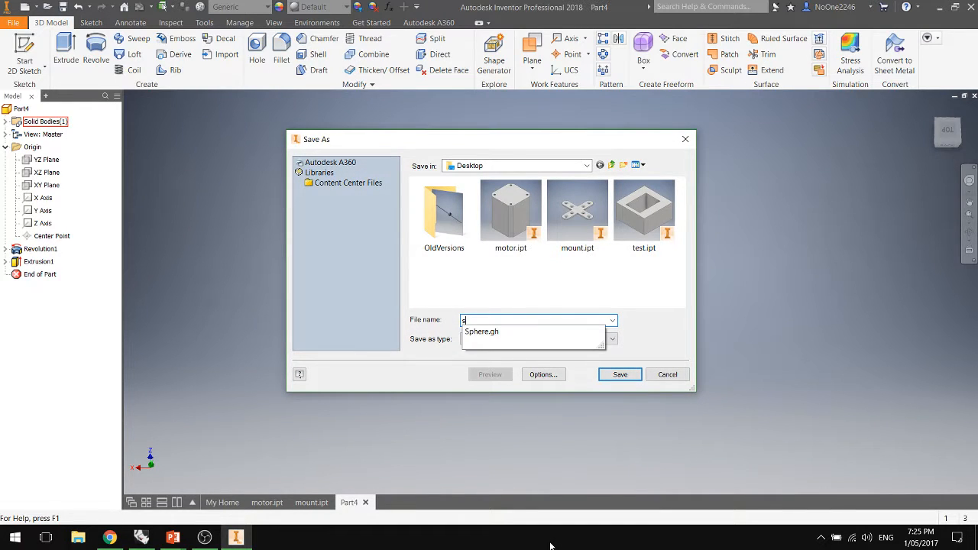
{"action": "type", "text": "crew"}
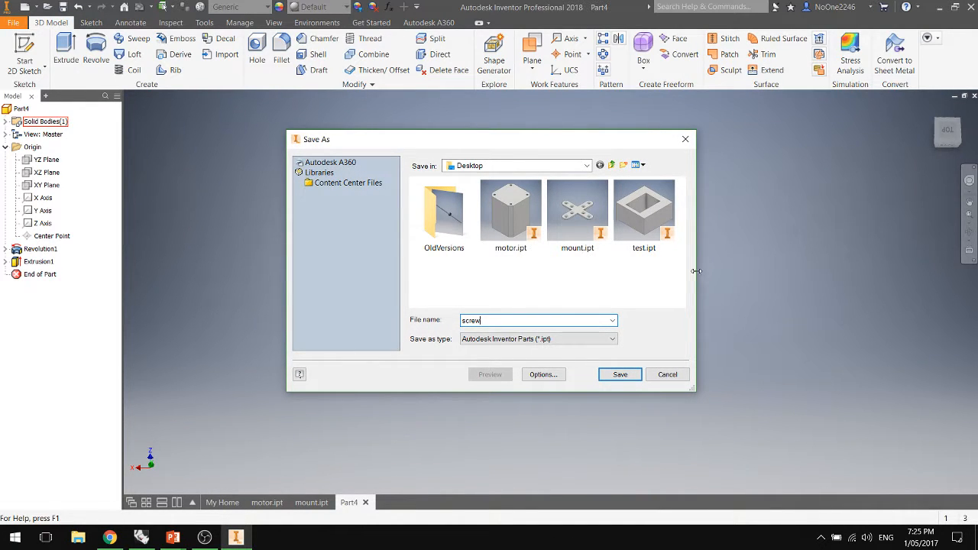
{"action": "left_click", "coordinate": [603, 377]}
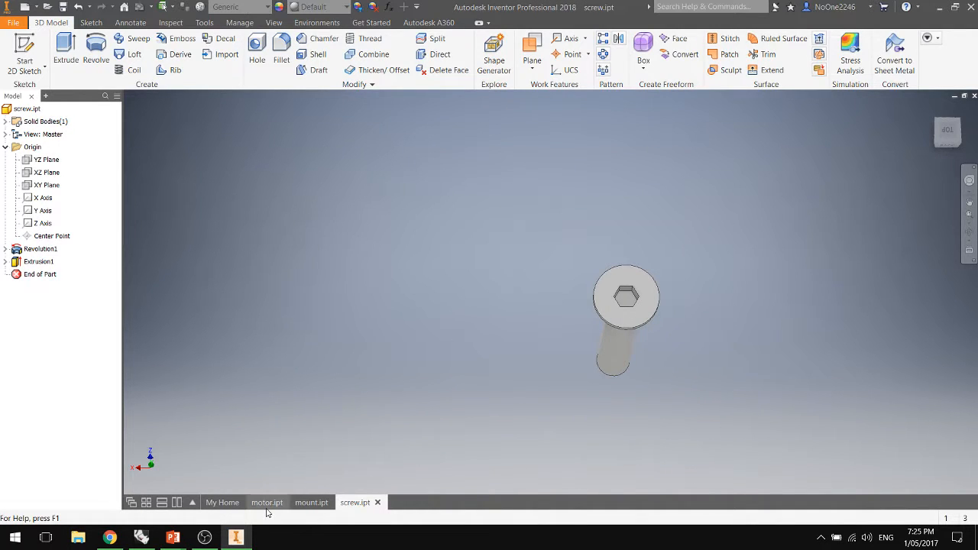
Review the finished motor, mount and screw parts in turn, ending on the motor.
{"action": "left_click", "coordinate": [267, 503]}
{"action": "left_click", "coordinate": [311, 503]}
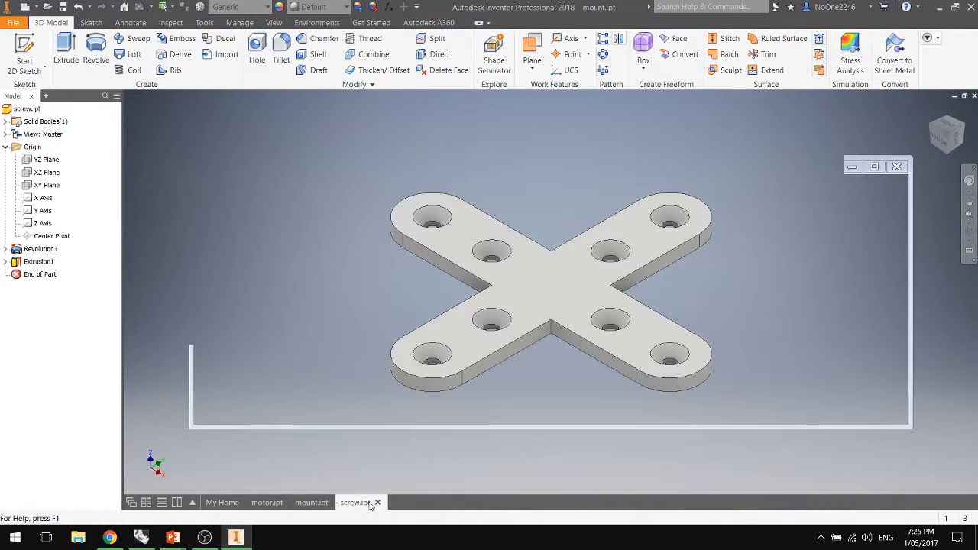
{"action": "left_click", "coordinate": [367, 503]}
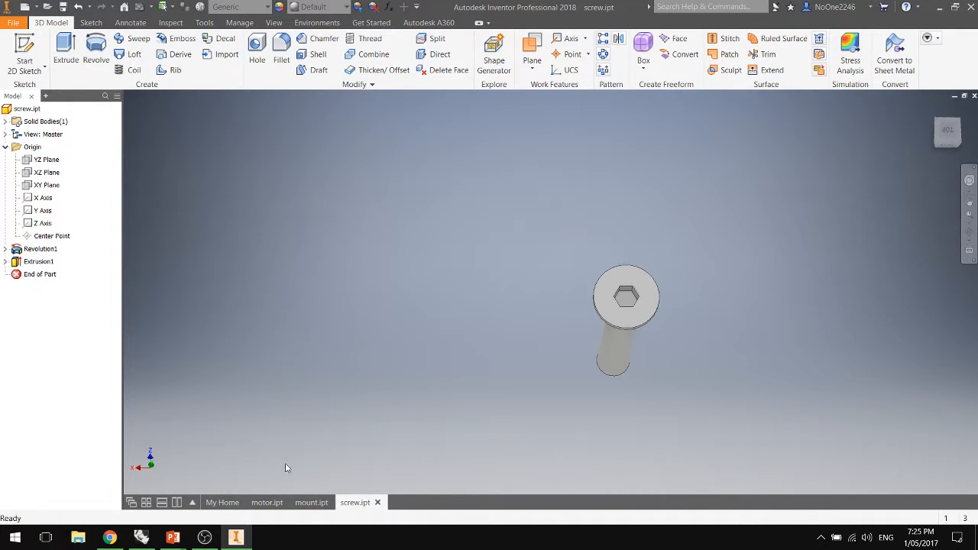
{"action": "left_click", "coordinate": [267, 502]}
{"action": "left_click", "coordinate": [325, 507]}
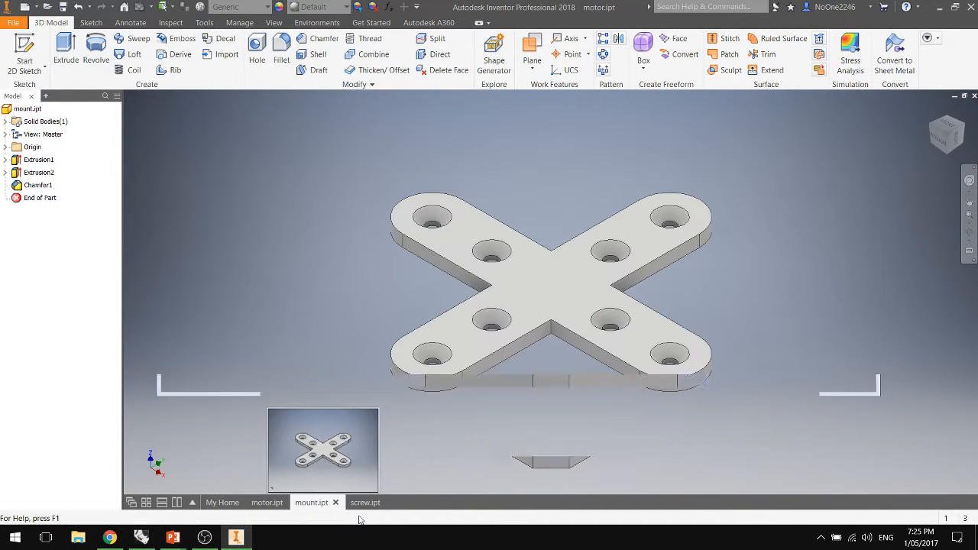
{"action": "left_click", "coordinate": [365, 504]}
{"action": "left_click", "coordinate": [294, 508]}
{"action": "left_click", "coordinate": [268, 504]}
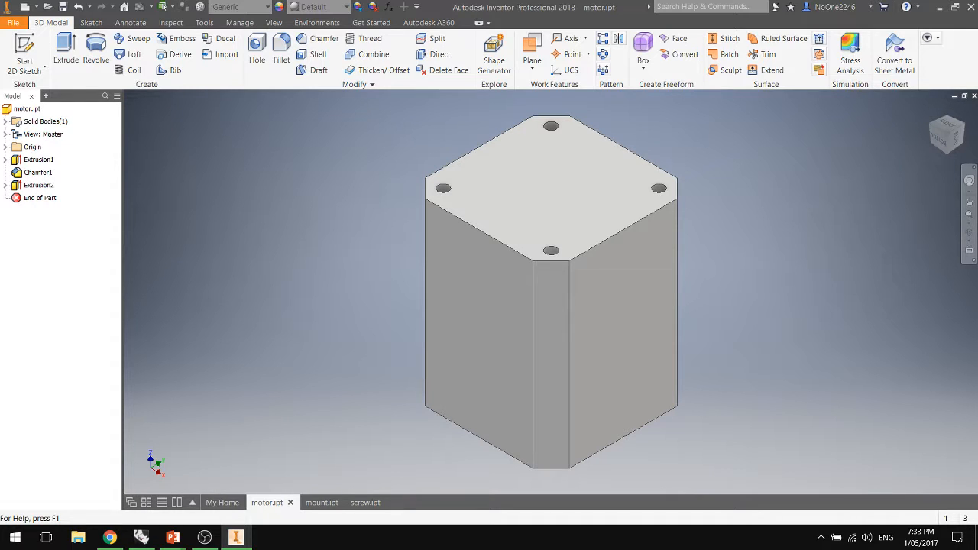
Create a new assembly file.
{"action": "left_click", "coordinate": [17, 24]}
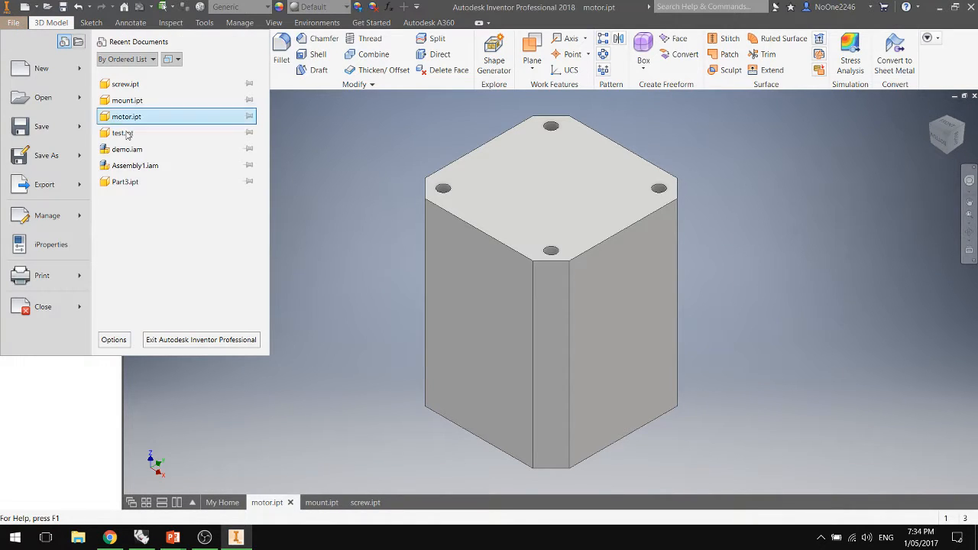
{"action": "mouse_move", "coordinate": [82, 65]}
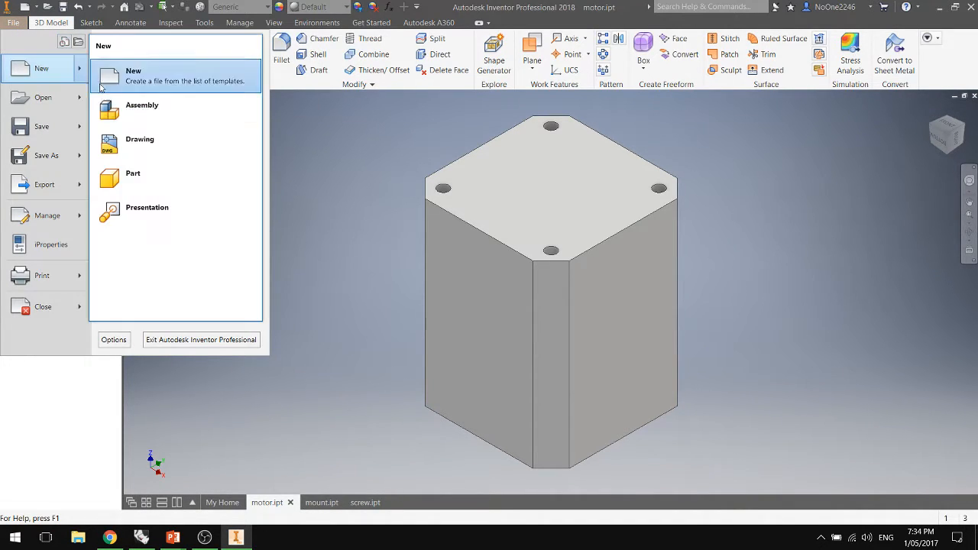
{"action": "left_click", "coordinate": [128, 121]}
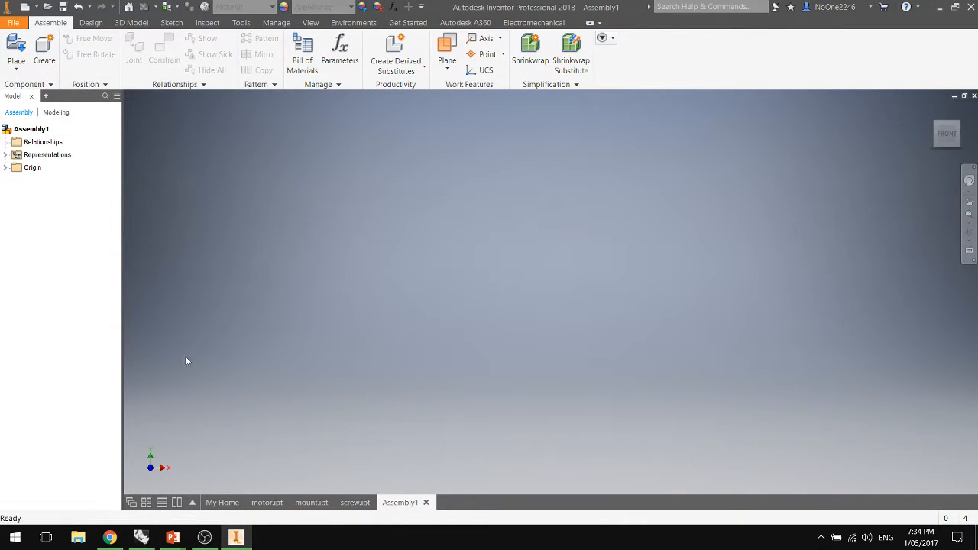
{"action": "mouse_move", "coordinate": [206, 547]}
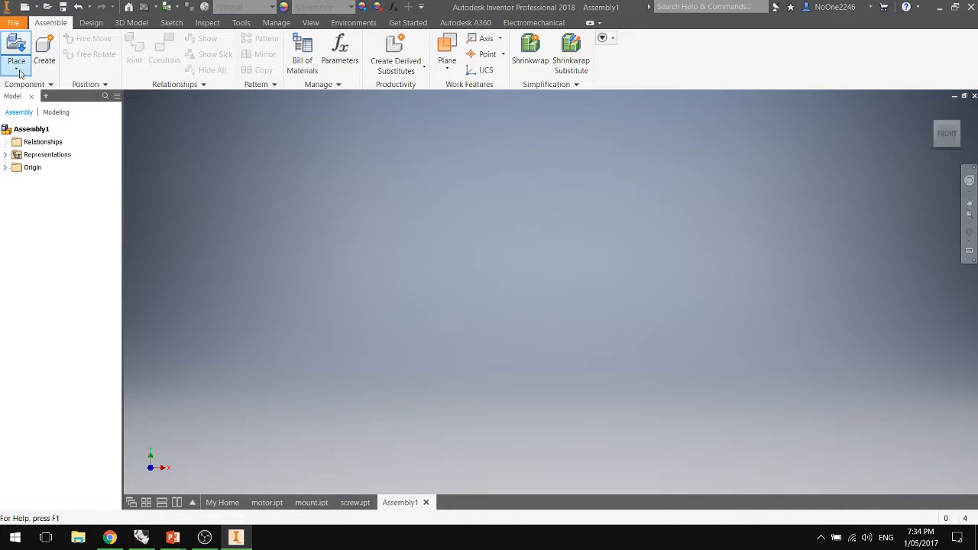
Start placing a component and browse to the Desktop folder for the part files.
{"action": "left_click", "coordinate": [23, 45]}
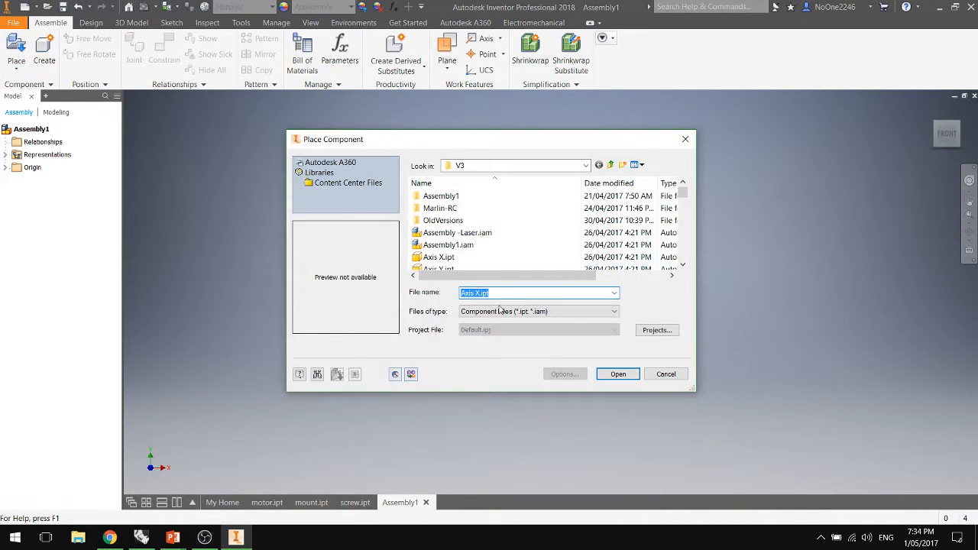
{"action": "scroll", "coordinate": [449, 237], "scroll_direction": "down", "scroll_amount": 4}
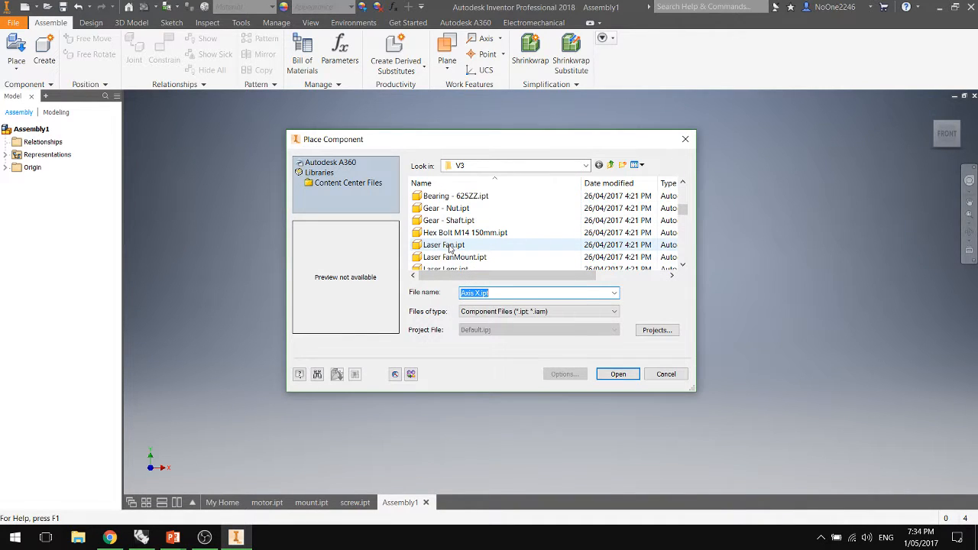
{"action": "left_click", "coordinate": [505, 166]}
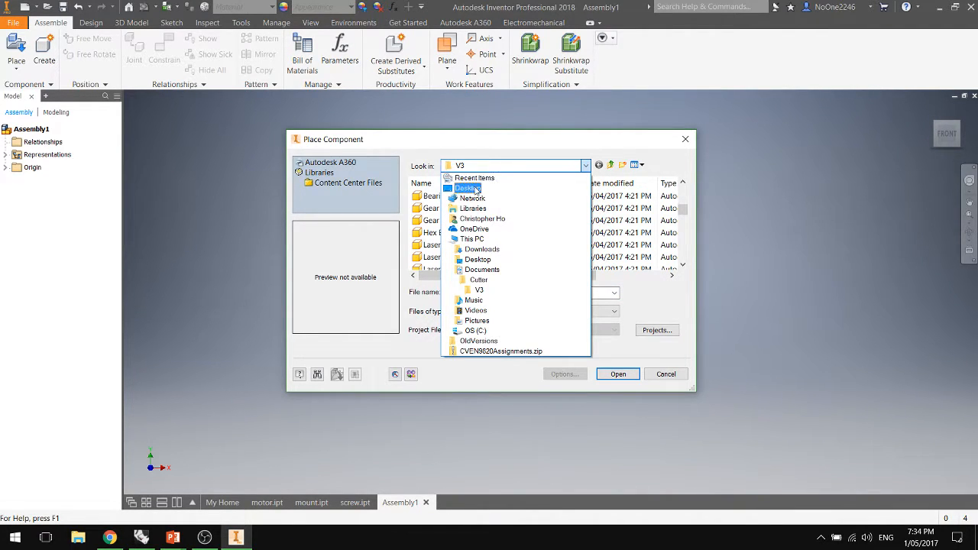
{"action": "left_click", "coordinate": [478, 187]}
{"action": "scroll", "coordinate": [505, 251], "scroll_direction": "down", "scroll_amount": 5}
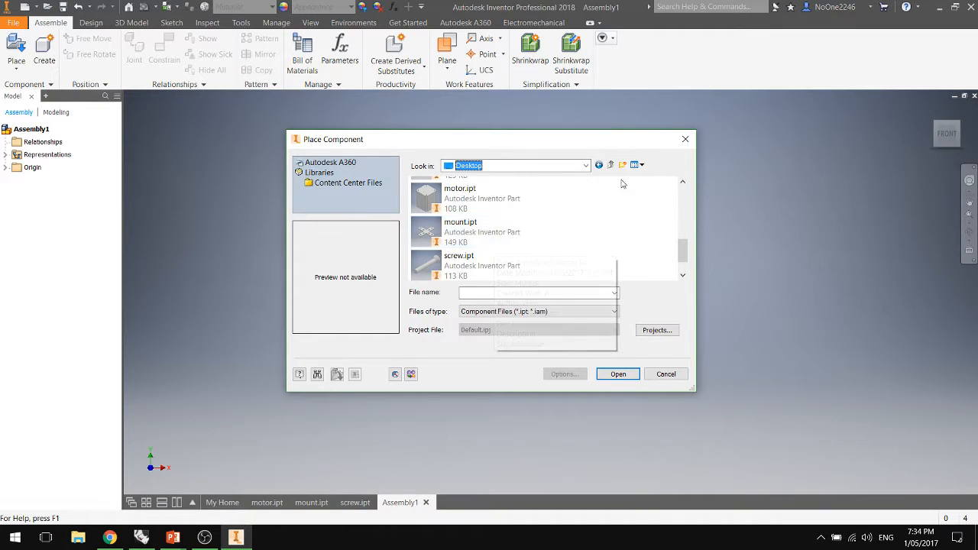
Try to open motor.ipt, mount.ipt and screw.ipt together as components for the assembly.
{"action": "left_click", "coordinate": [483, 274]}
{"action": "left_click", "coordinate": [481, 229], "text": "ctrl"}
{"action": "left_click", "coordinate": [474, 200], "text": "ctrl"}
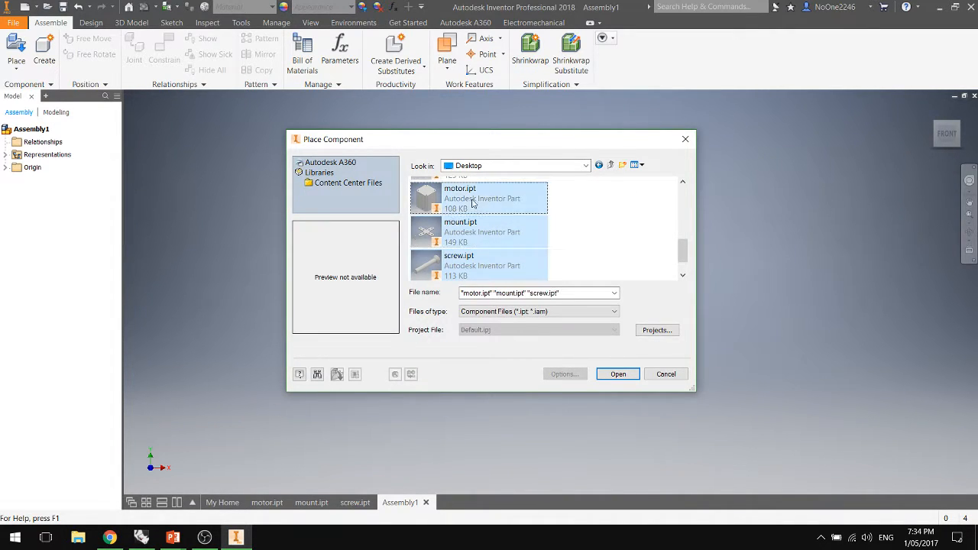
{"action": "scroll", "coordinate": [529, 248], "scroll_direction": "up", "scroll_amount": 1}
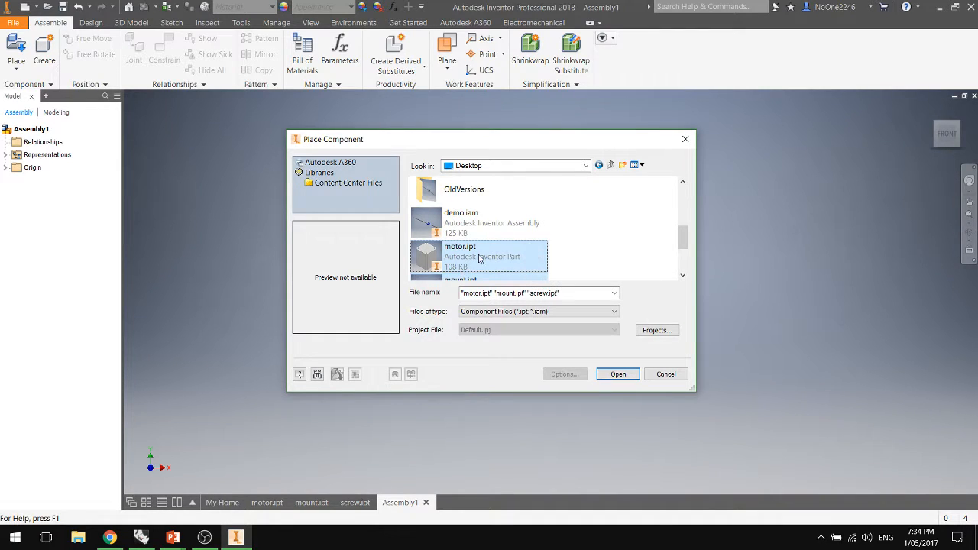
{"action": "scroll", "coordinate": [480, 259], "scroll_direction": "down", "scroll_amount": 1}
{"action": "scroll", "coordinate": [479, 258], "scroll_direction": "down", "scroll_amount": 1}
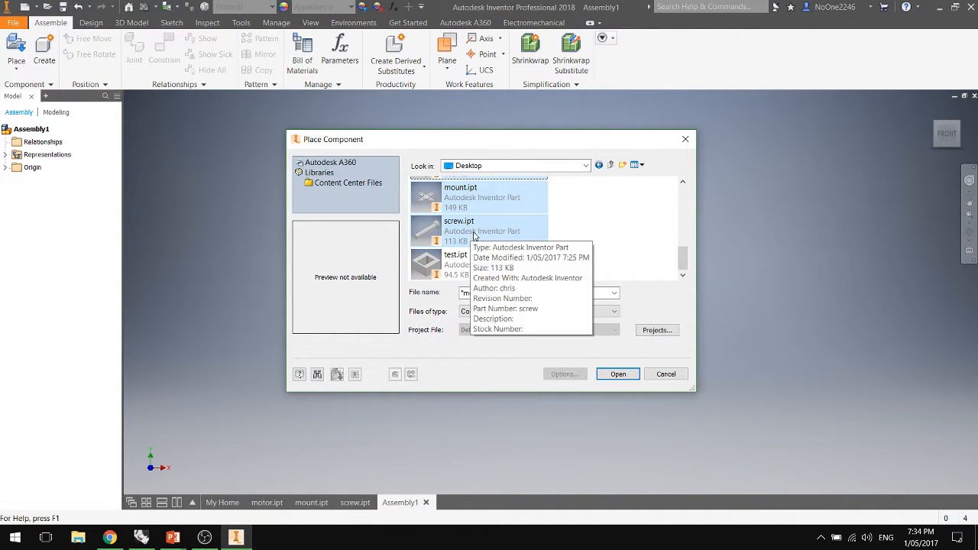
{"action": "left_click", "coordinate": [618, 374]}
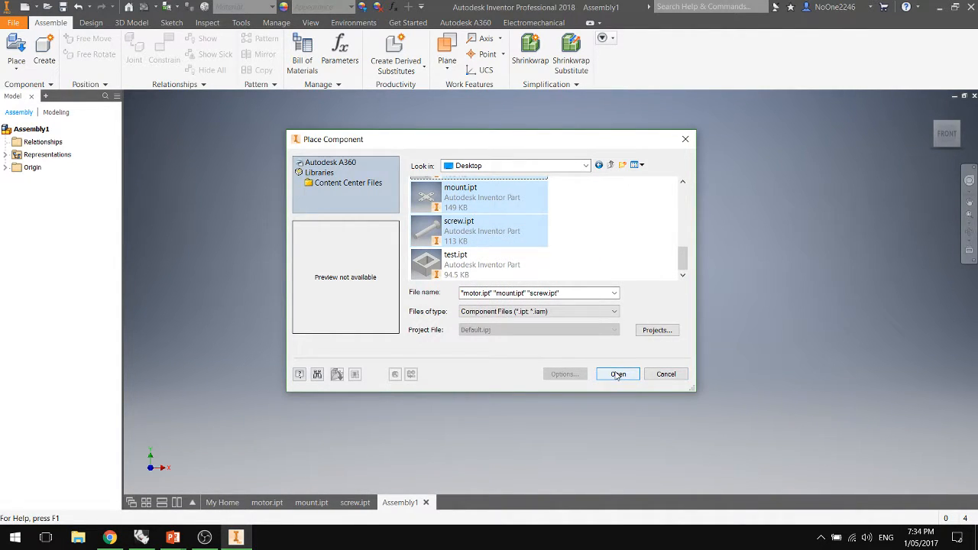
Place one instance of motor.ipt in the assembly and view it isometrically.
{"action": "left_click", "coordinate": [470, 210]}
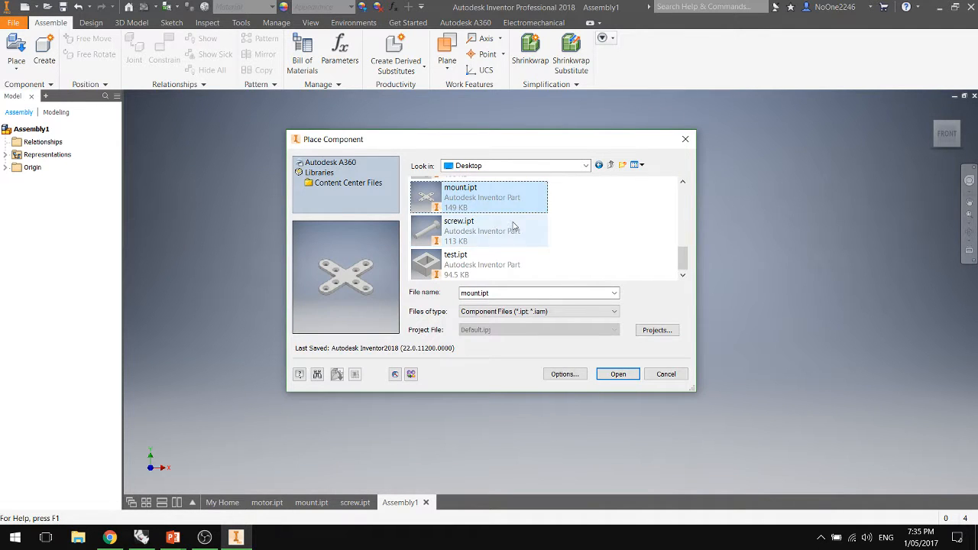
{"action": "scroll", "coordinate": [508, 227], "scroll_direction": "up", "scroll_amount": 1}
{"action": "left_click", "coordinate": [458, 227]}
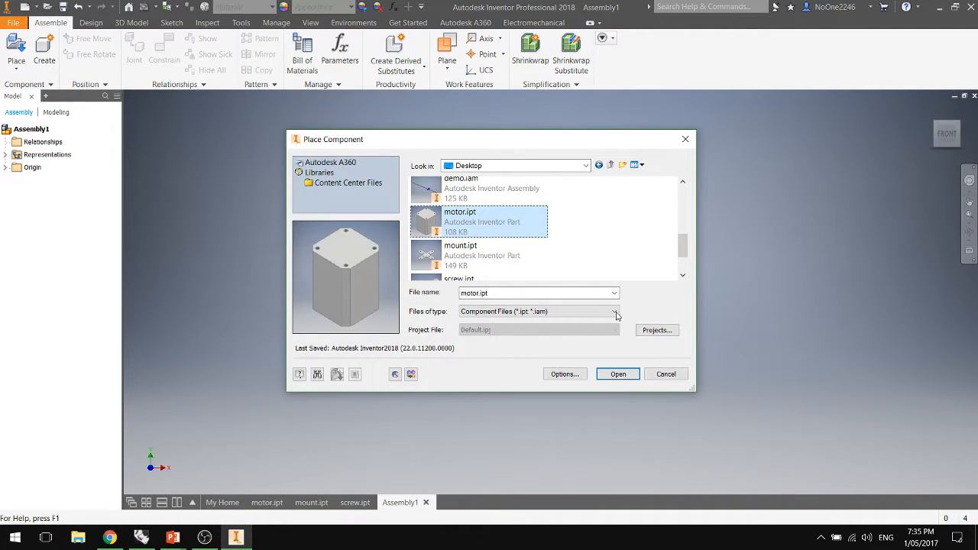
{"action": "left_click", "coordinate": [621, 375]}
{"action": "left_click", "coordinate": [526, 256]}
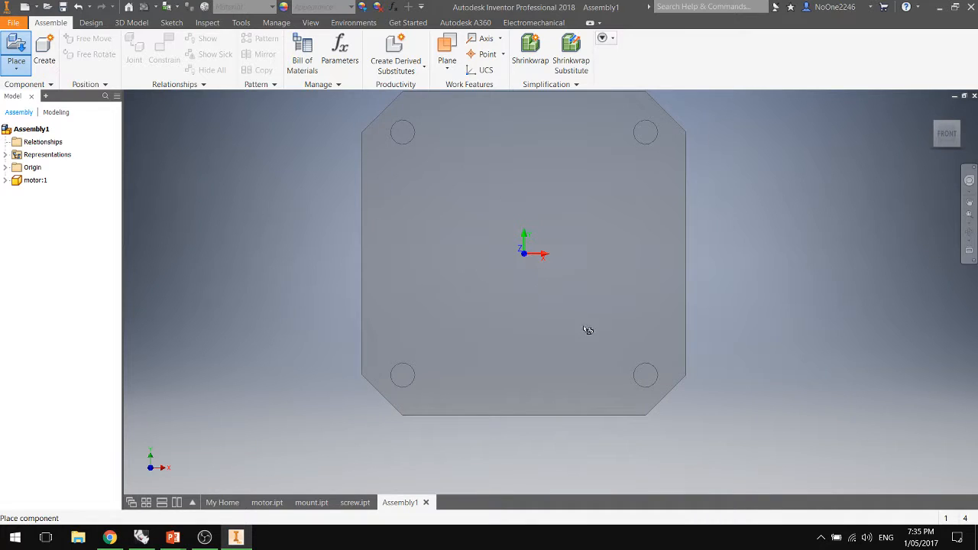
{"action": "scroll", "coordinate": [528, 288], "scroll_direction": "up", "scroll_amount": 5}
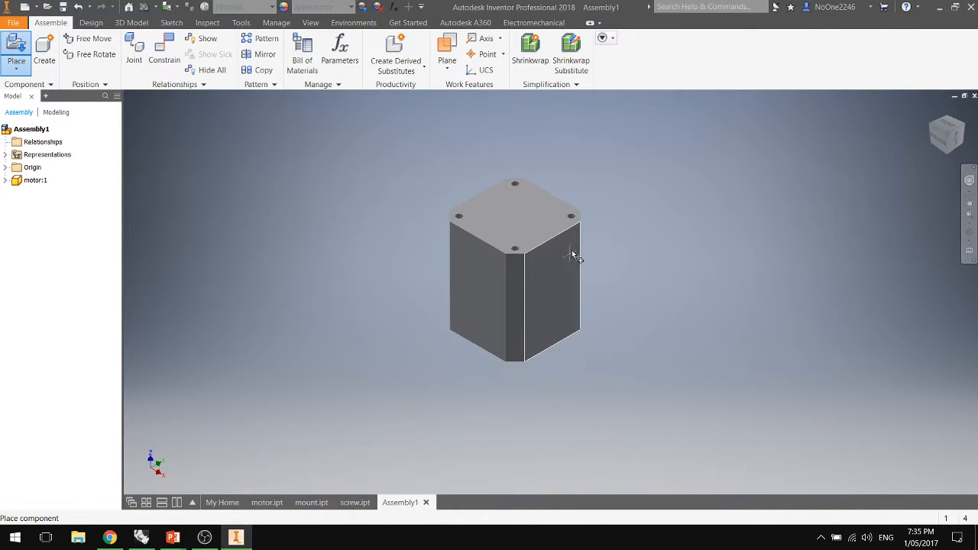
{"action": "scroll", "coordinate": [571, 252], "scroll_direction": "up", "scroll_amount": 3}
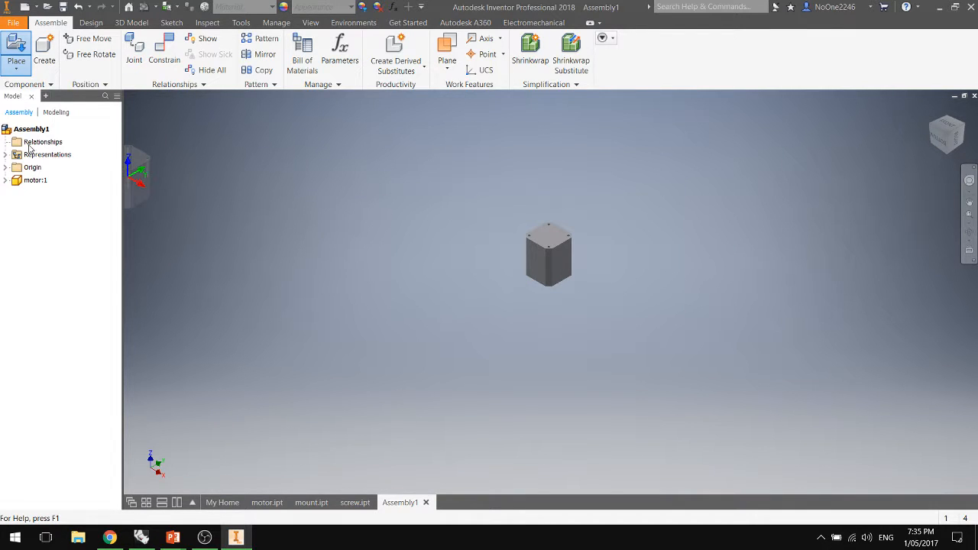
Place two instances of mount.ipt in the assembly, one above the motor and one beside it.
{"action": "left_click", "coordinate": [15, 46]}
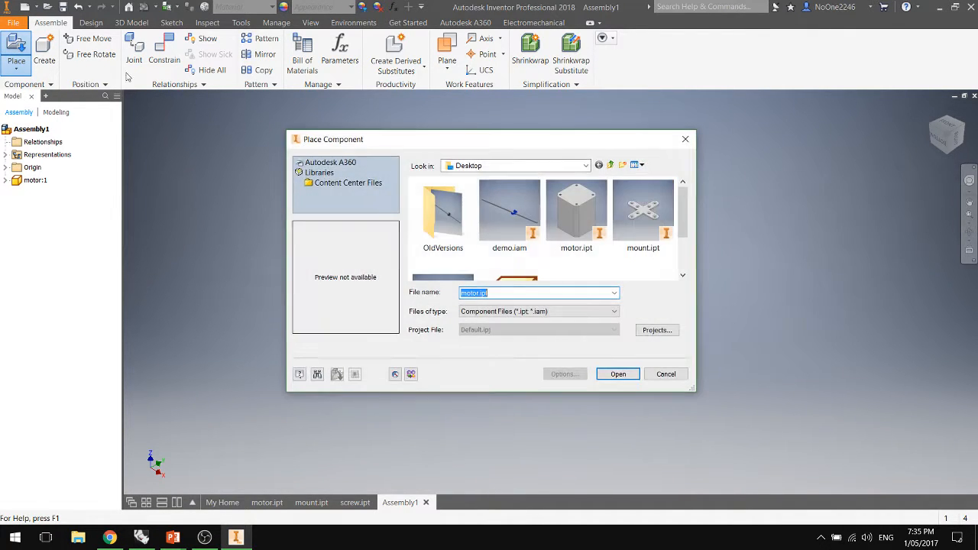
{"action": "scroll", "coordinate": [657, 206], "scroll_direction": "down", "scroll_amount": 1}
{"action": "scroll", "coordinate": [651, 213], "scroll_direction": "up", "scroll_amount": 1}
{"action": "left_click", "coordinate": [652, 213]}
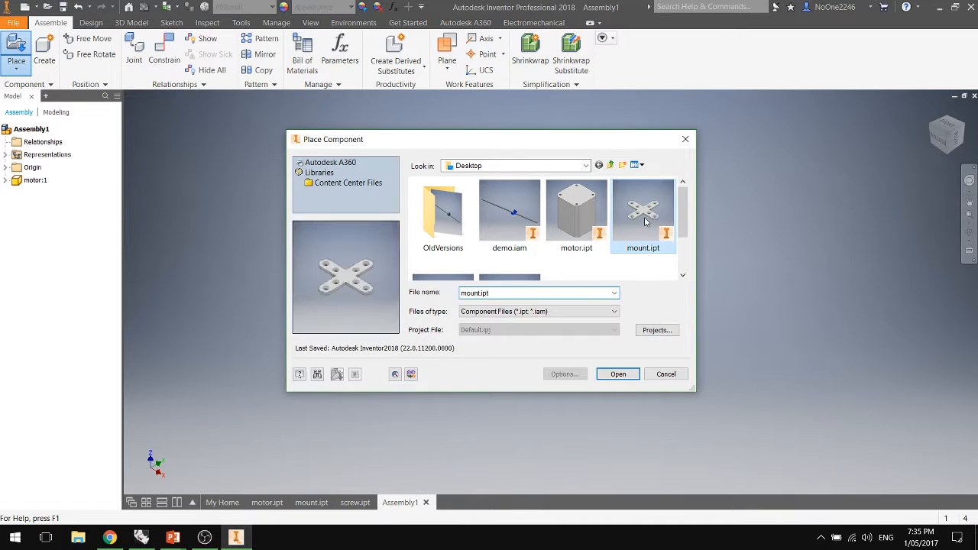
{"action": "left_click", "coordinate": [618, 374]}
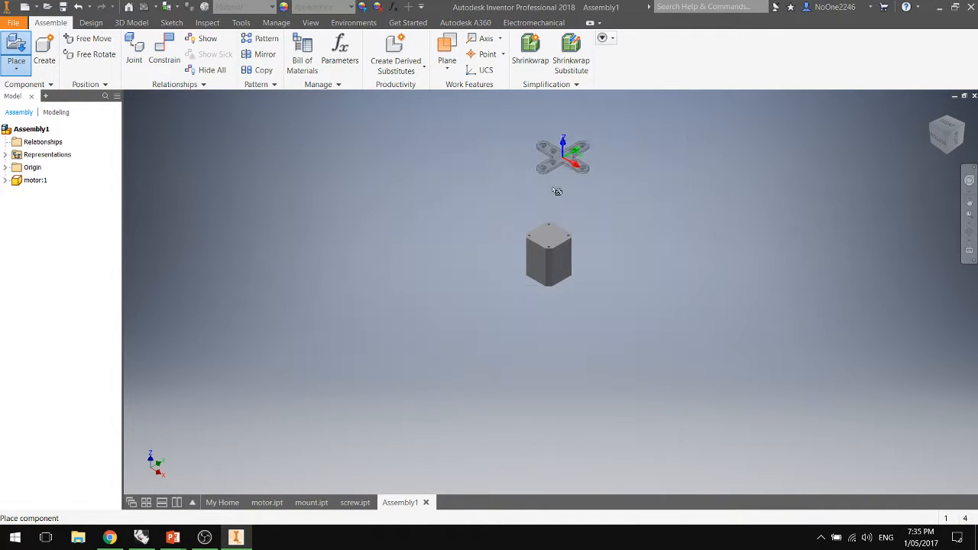
{"action": "left_click", "coordinate": [552, 206]}
{"action": "left_click", "coordinate": [640, 242]}
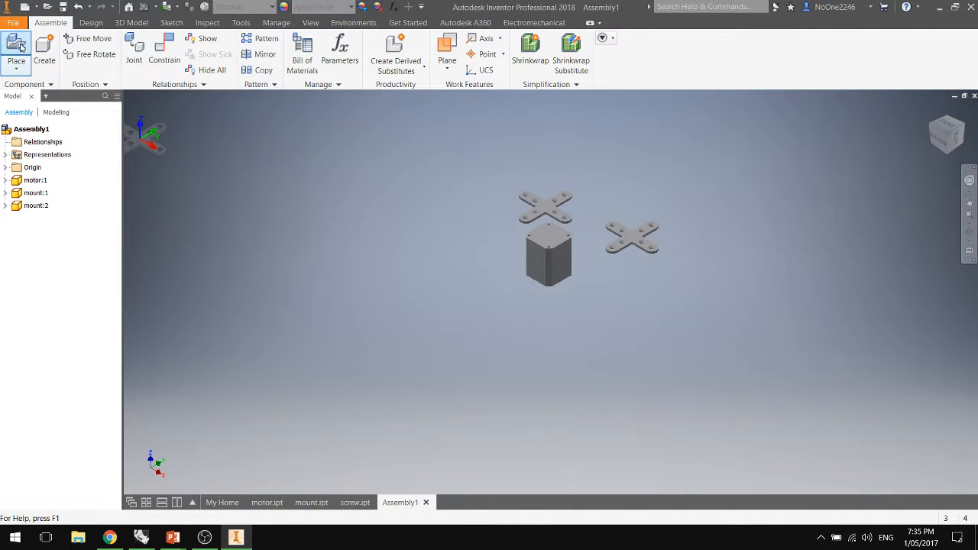
Place eight instances of screw.ipt in the empty space around the motor and mounts.
{"action": "left_click", "coordinate": [17, 47]}
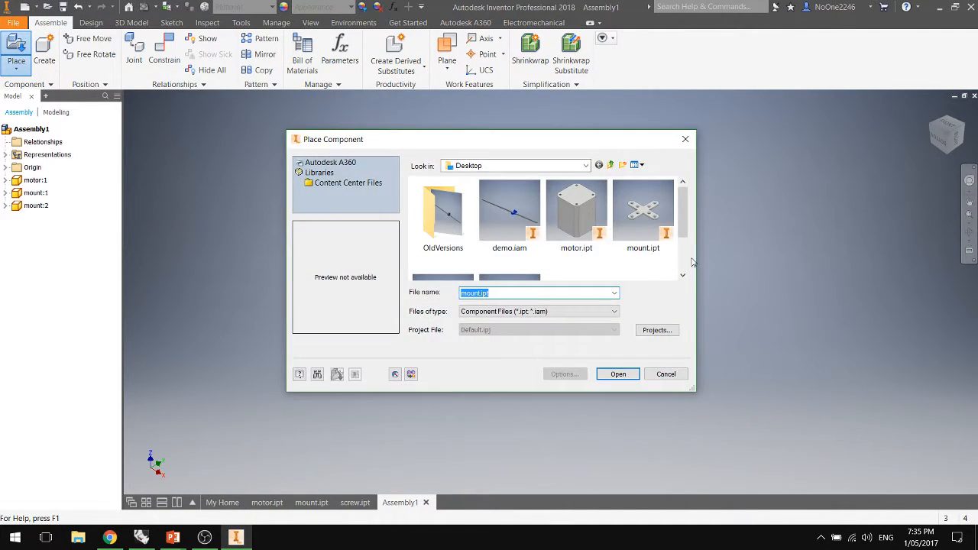
{"action": "scroll", "coordinate": [462, 268], "scroll_direction": "down", "scroll_amount": 1}
{"action": "scroll", "coordinate": [458, 253], "scroll_direction": "down", "scroll_amount": 1}
{"action": "scroll", "coordinate": [458, 253], "scroll_direction": "up", "scroll_amount": 1}
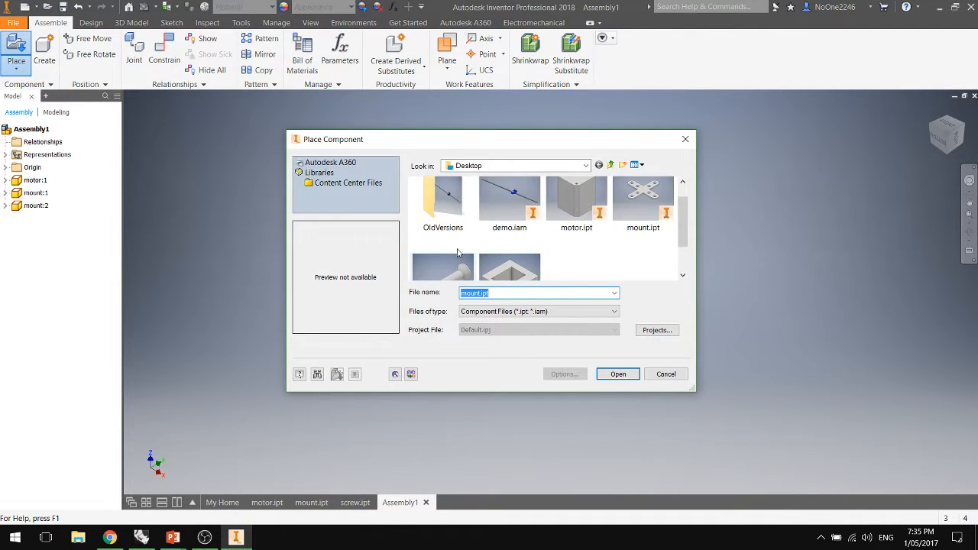
{"action": "scroll", "coordinate": [458, 253], "scroll_direction": "down", "scroll_amount": 1}
{"action": "left_click", "coordinate": [446, 240]}
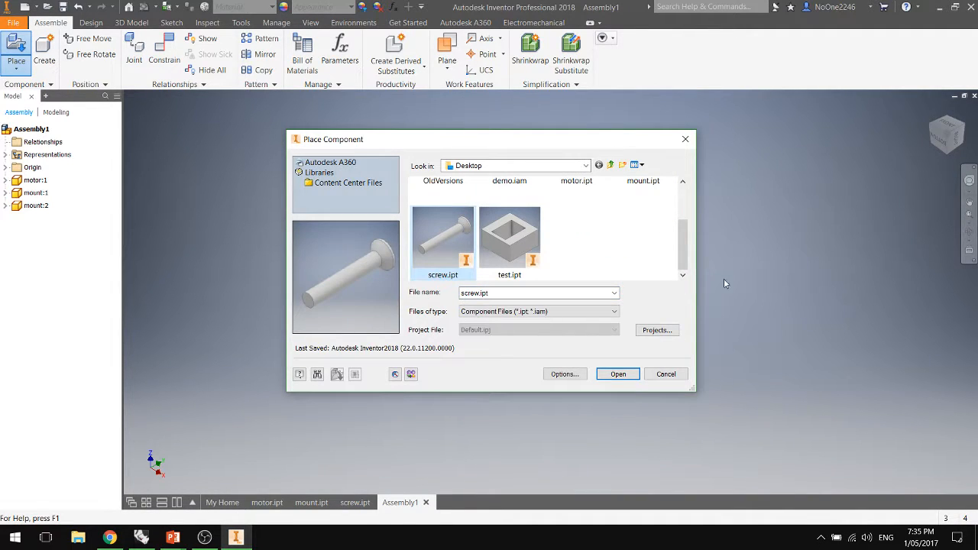
{"action": "left_click", "coordinate": [618, 375]}
{"action": "left_click", "coordinate": [617, 304]}
{"action": "left_click", "coordinate": [681, 277]}
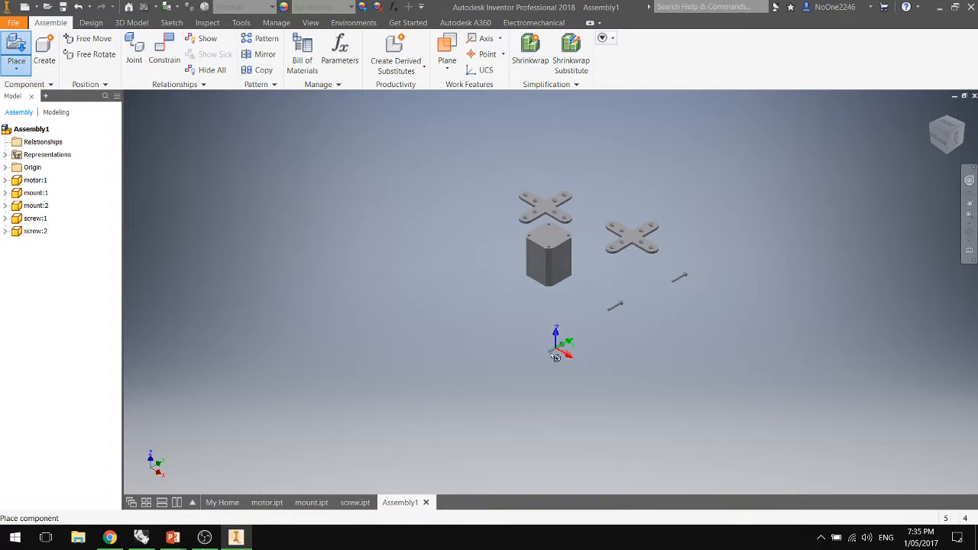
{"action": "left_click", "coordinate": [553, 350]}
{"action": "left_click", "coordinate": [654, 323]}
{"action": "left_click", "coordinate": [644, 374]}
{"action": "left_click", "coordinate": [710, 317]}
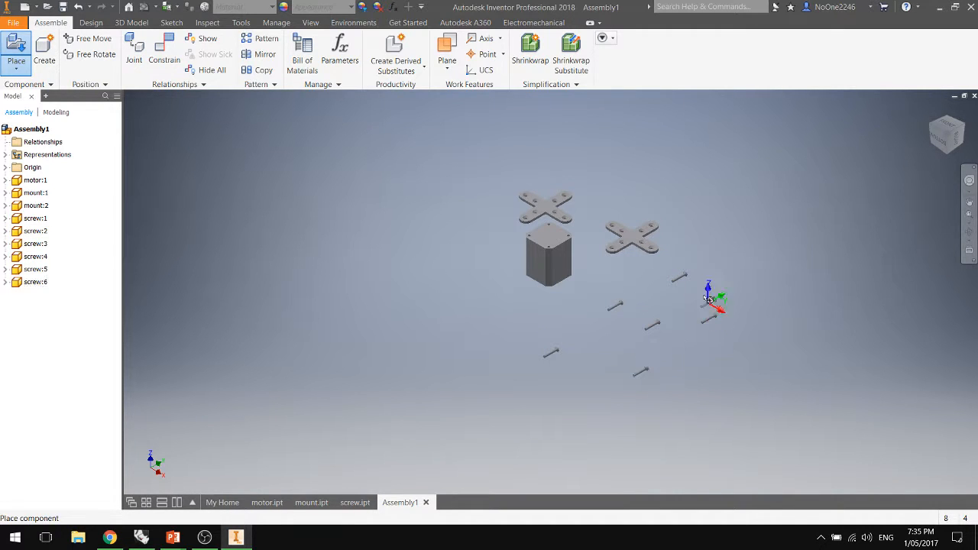
{"action": "left_click", "coordinate": [697, 291]}
{"action": "left_click", "coordinate": [635, 298]}
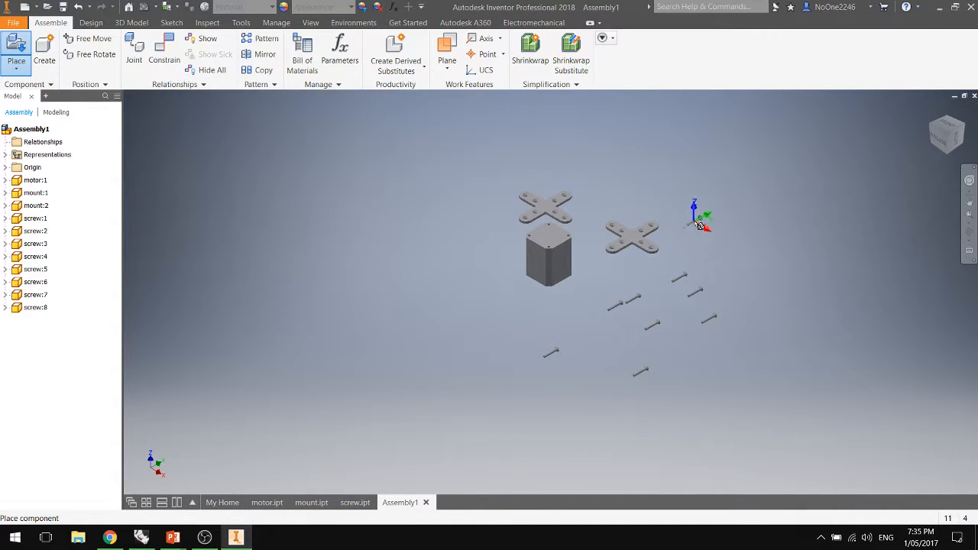
{"action": "key", "text": "Escape"}
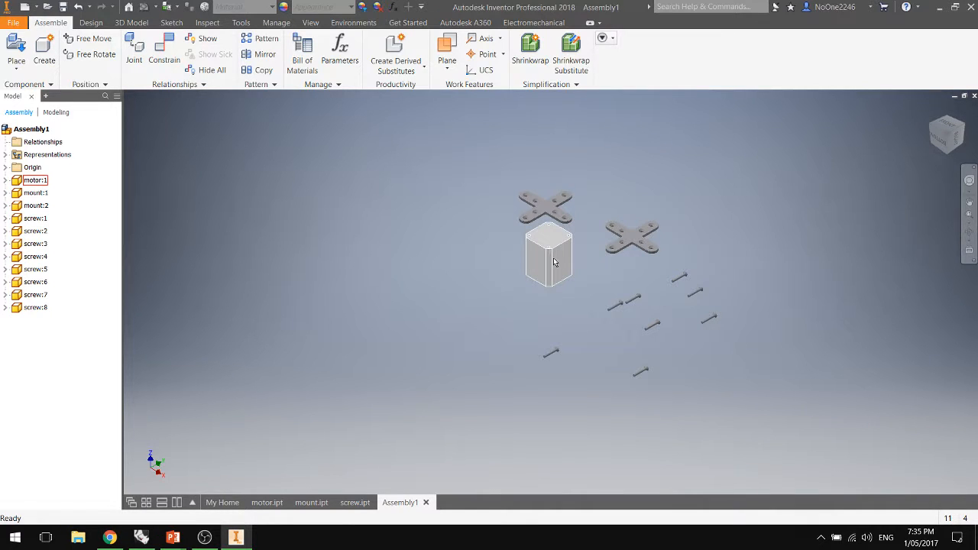
{"action": "left_click", "coordinate": [134, 55]}
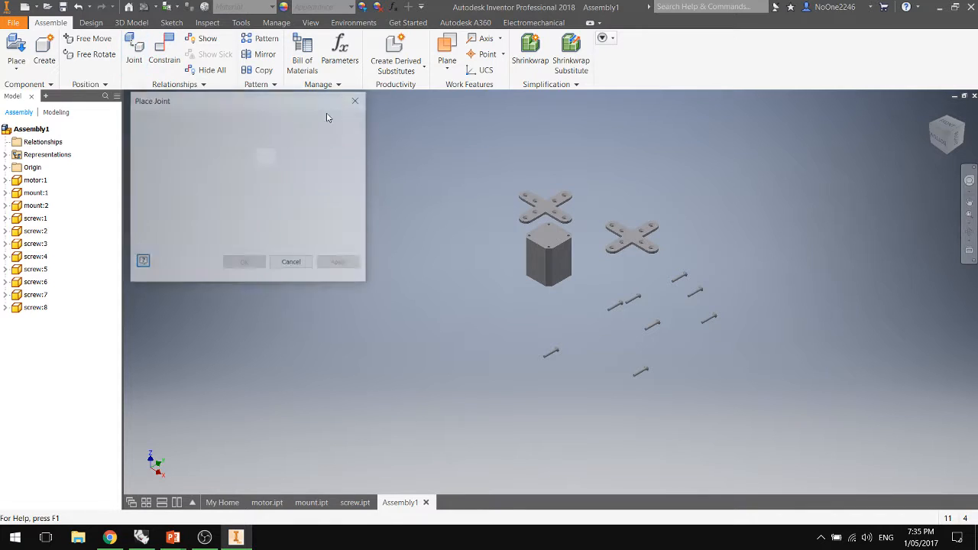
{"action": "scroll", "coordinate": [557, 225], "scroll_direction": "down", "scroll_amount": 6}
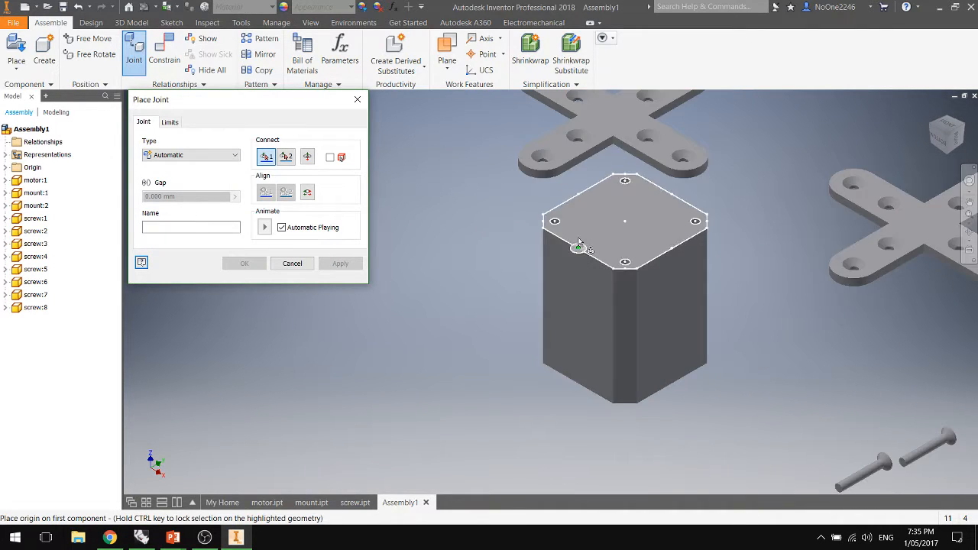
{"action": "left_click", "coordinate": [558, 220]}
{"action": "scroll", "coordinate": [567, 200], "scroll_direction": "up", "scroll_amount": 6}
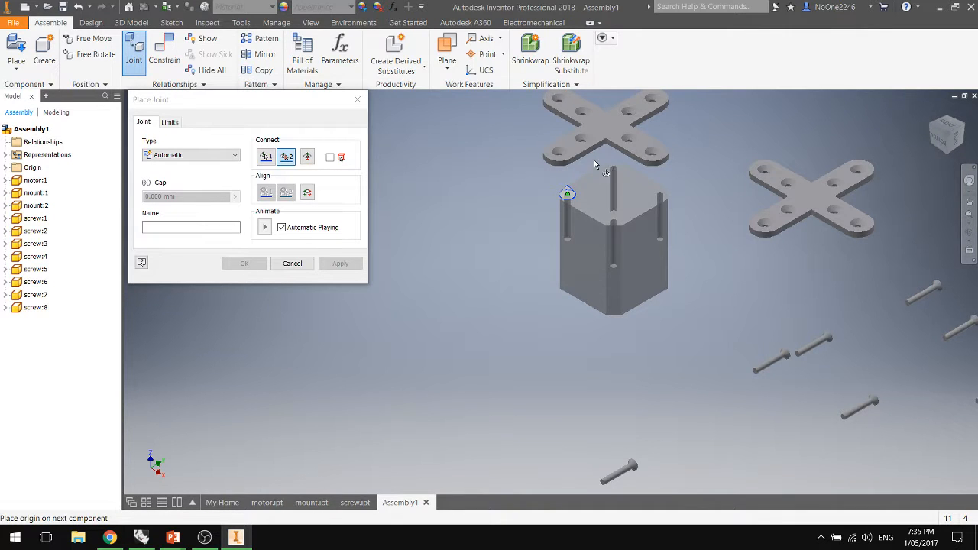
{"action": "middle_click_drag", "start_coordinate": [594, 159], "coordinate": [742, 75], "text": "shift"}
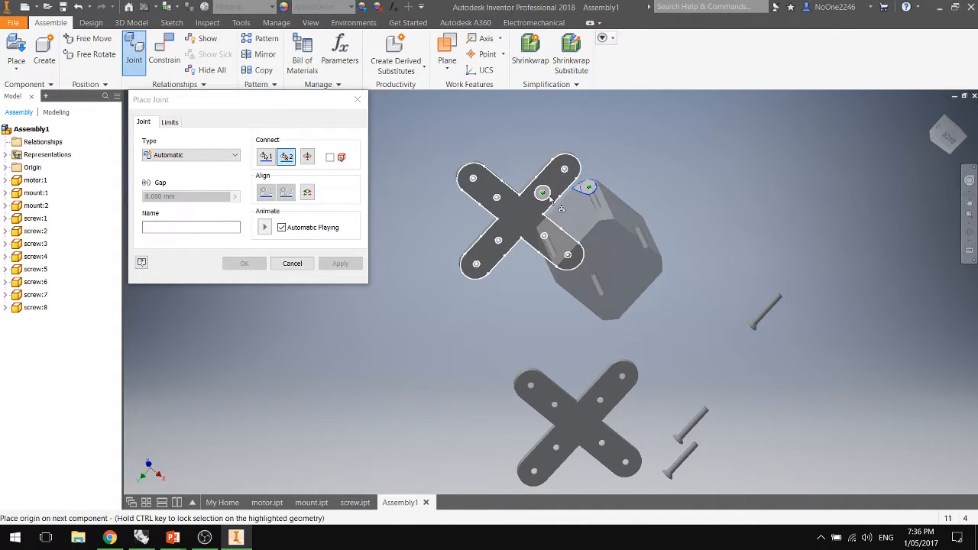
{"action": "left_click", "coordinate": [543, 193]}
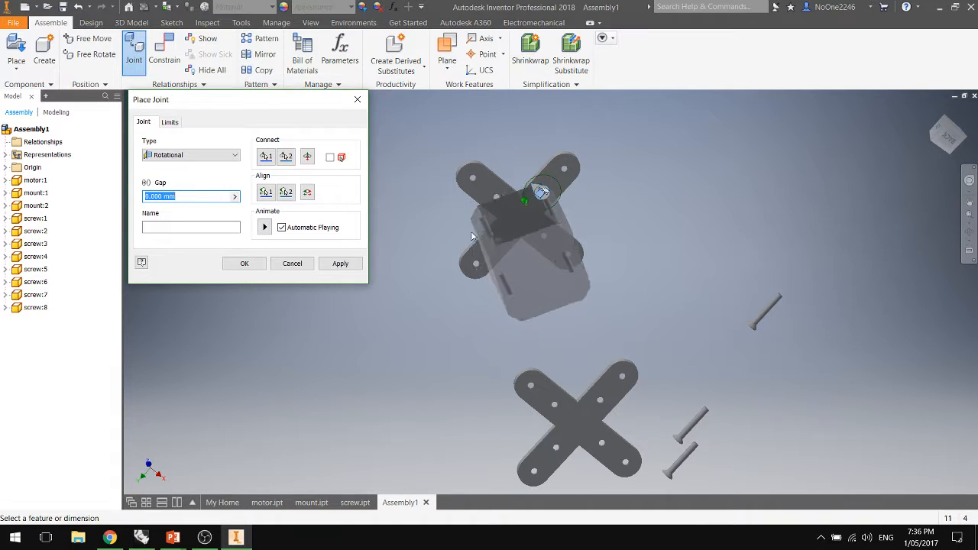
{"action": "left_click", "coordinate": [264, 192]}
{"action": "middle_click_drag", "start_coordinate": [561, 248], "coordinate": [681, 310], "text": "shift"}
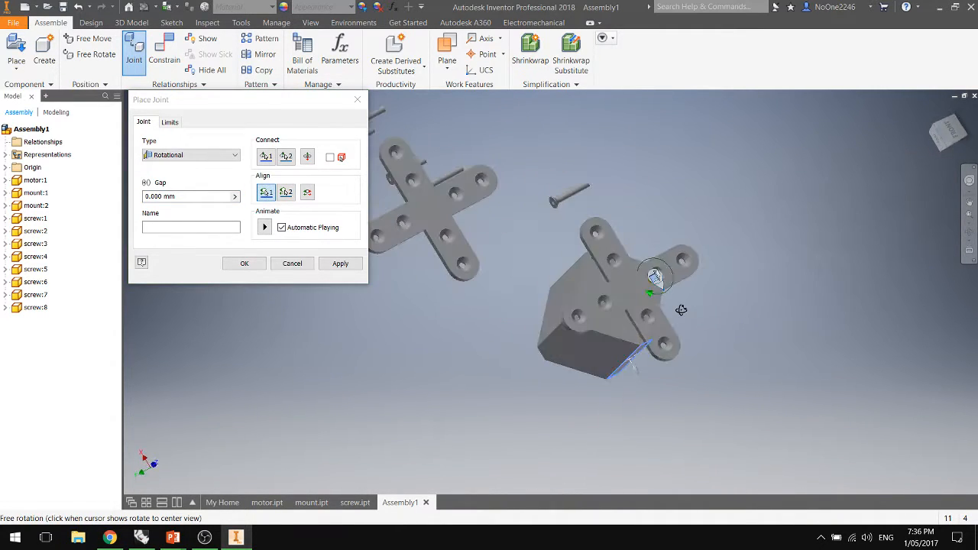
{"action": "scroll", "coordinate": [611, 310], "scroll_direction": "up", "scroll_amount": 5}
{"action": "scroll", "coordinate": [621, 295], "scroll_direction": "down", "scroll_amount": 8}
{"action": "scroll", "coordinate": [621, 295], "scroll_direction": "down", "scroll_amount": 3}
{"action": "scroll", "coordinate": [762, 278], "scroll_direction": "up", "scroll_amount": 5}
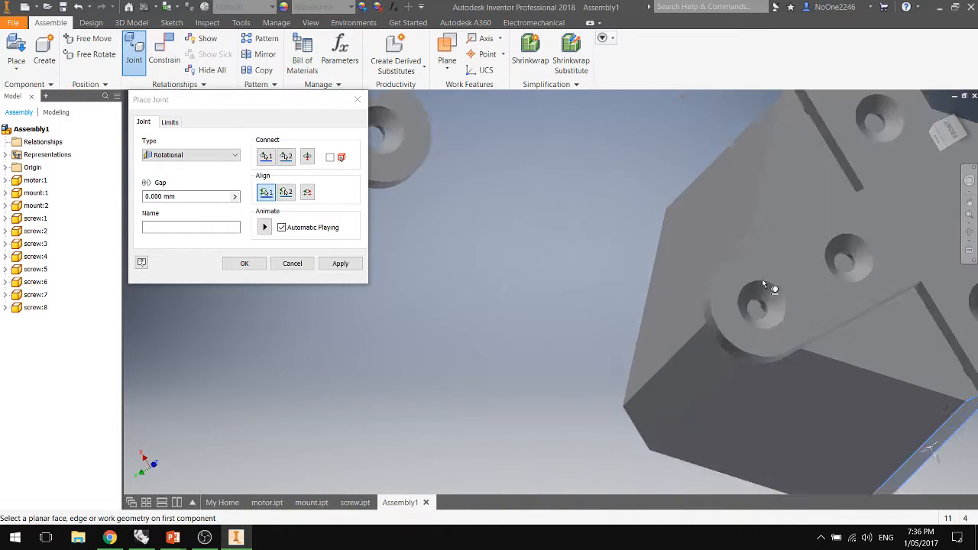
{"action": "left_click", "coordinate": [767, 294]}
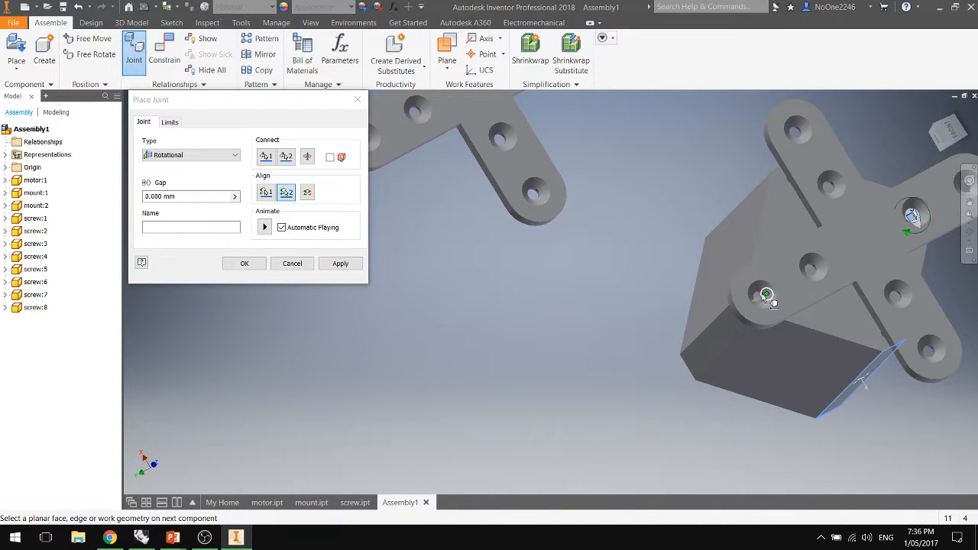
{"action": "left_click", "coordinate": [824, 272]}
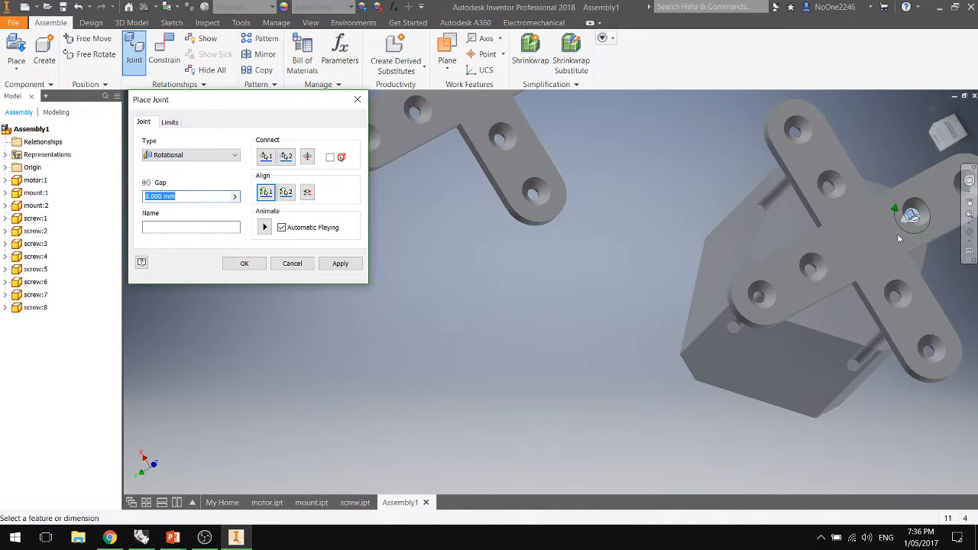
{"action": "middle_click_drag", "start_coordinate": [804, 290], "coordinate": [643, 258], "text": "shift"}
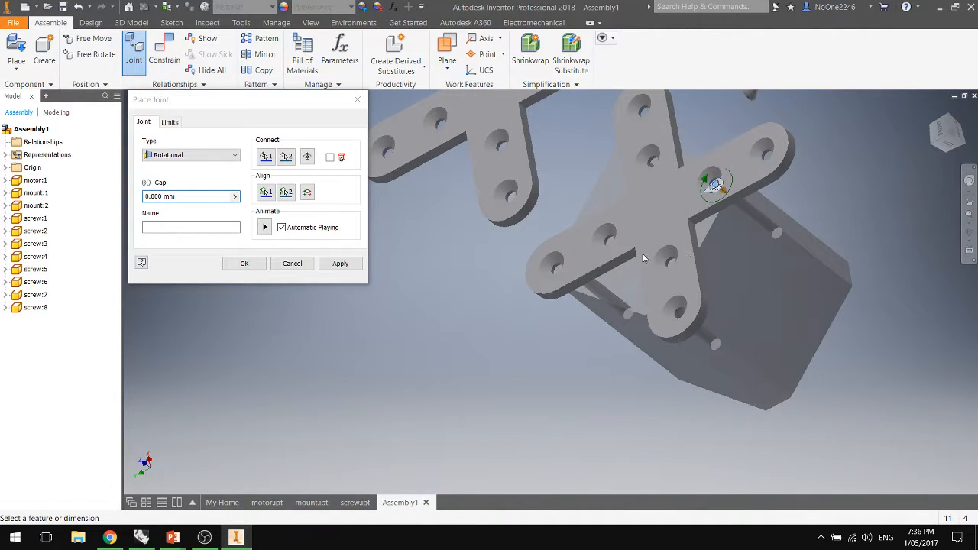
{"action": "left_click", "coordinate": [224, 157]}
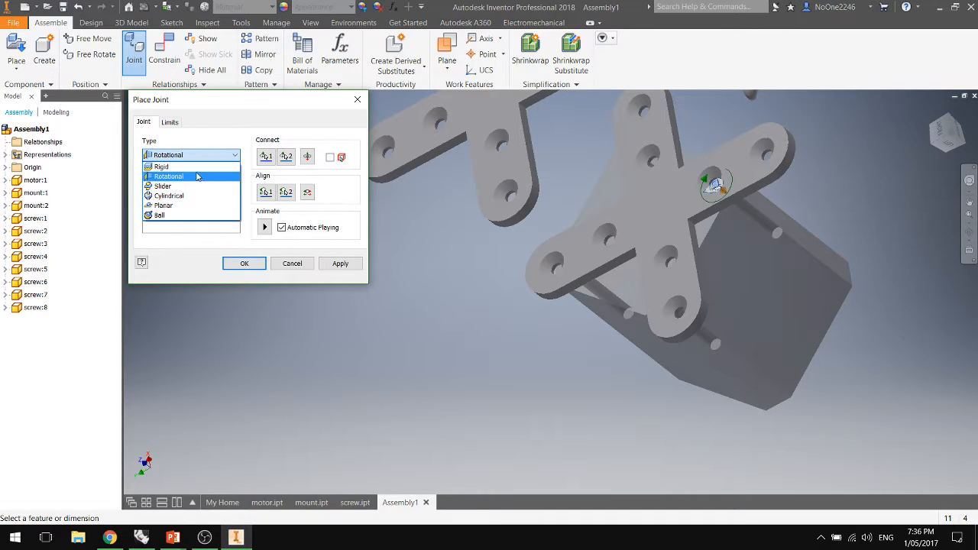
{"action": "left_click", "coordinate": [198, 176]}
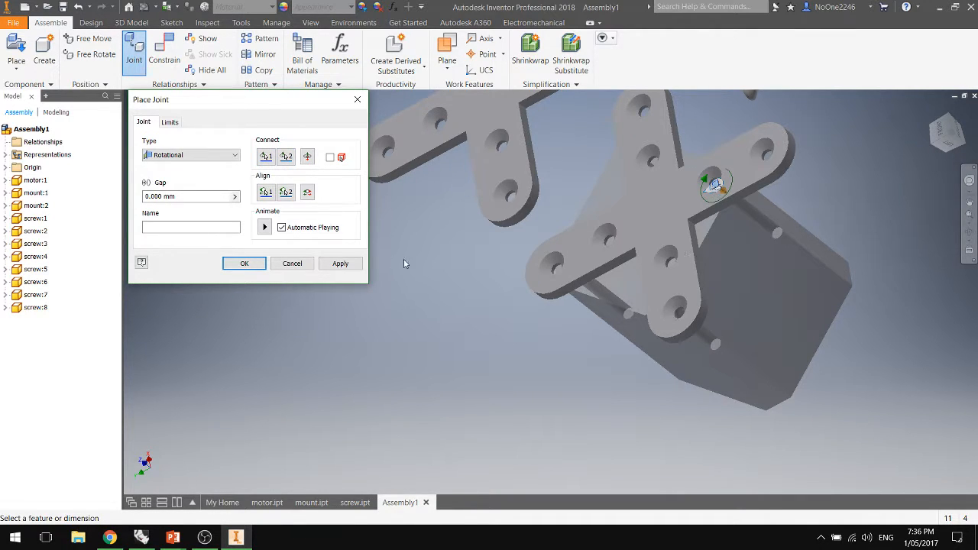
{"action": "left_click", "coordinate": [302, 263]}
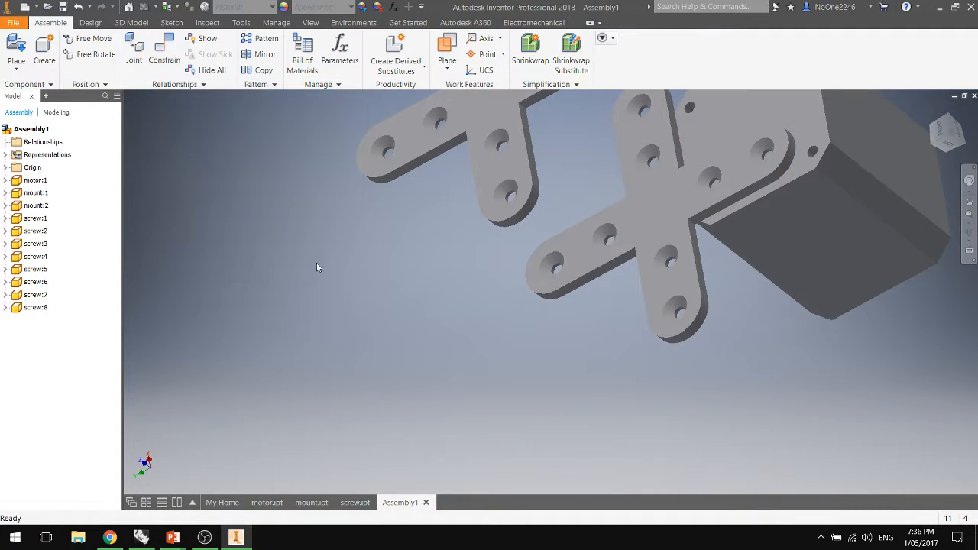
Separate the motor and first mount, and start a joint connecting a motor corner hole to an inner hole on the mount's flat side.
{"action": "left_click_drag", "start_coordinate": [668, 218], "coordinate": [601, 315]}
{"action": "left_click_drag", "start_coordinate": [766, 181], "coordinate": [828, 314]}
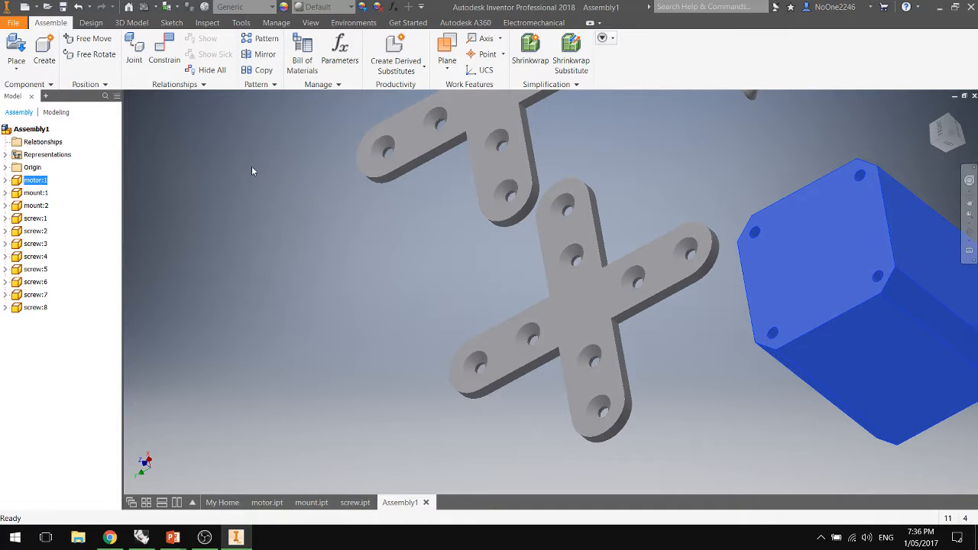
{"action": "left_click", "coordinate": [135, 50]}
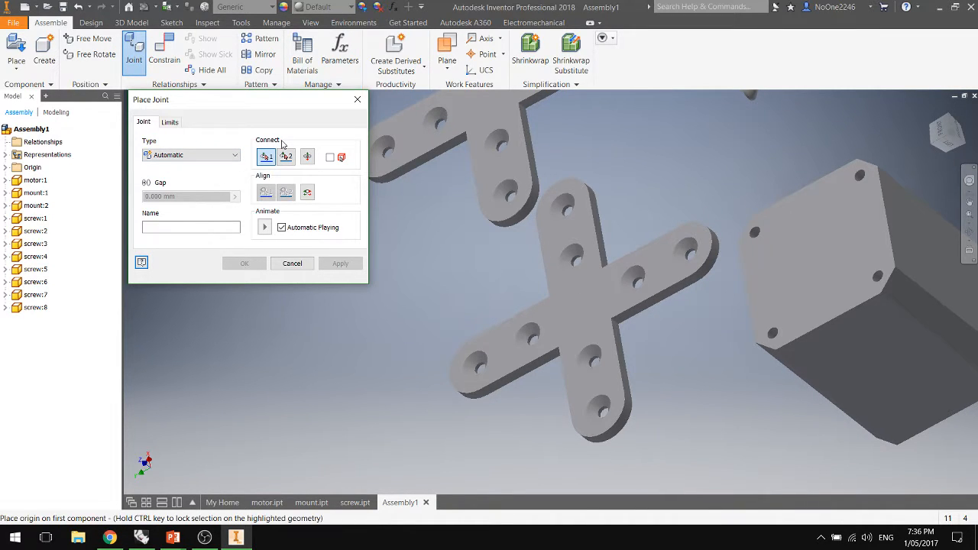
{"action": "left_click", "coordinate": [856, 178]}
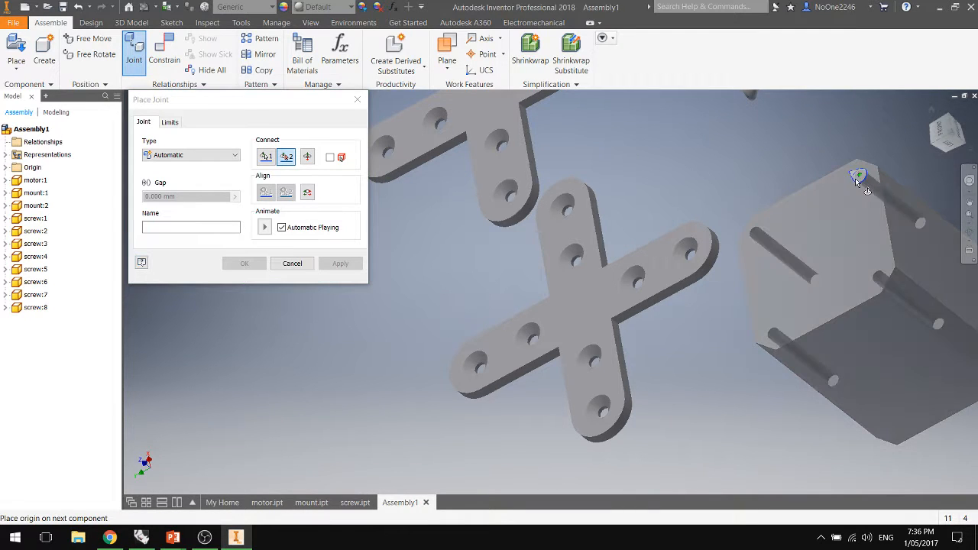
{"action": "middle_click_drag", "start_coordinate": [647, 299], "coordinate": [587, 211], "text": "shift"}
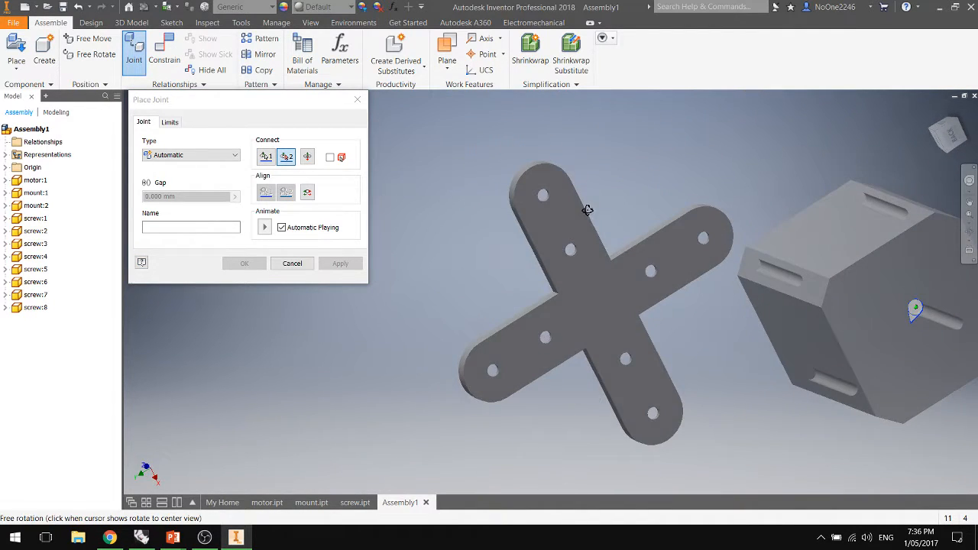
{"action": "left_click", "coordinate": [659, 272]}
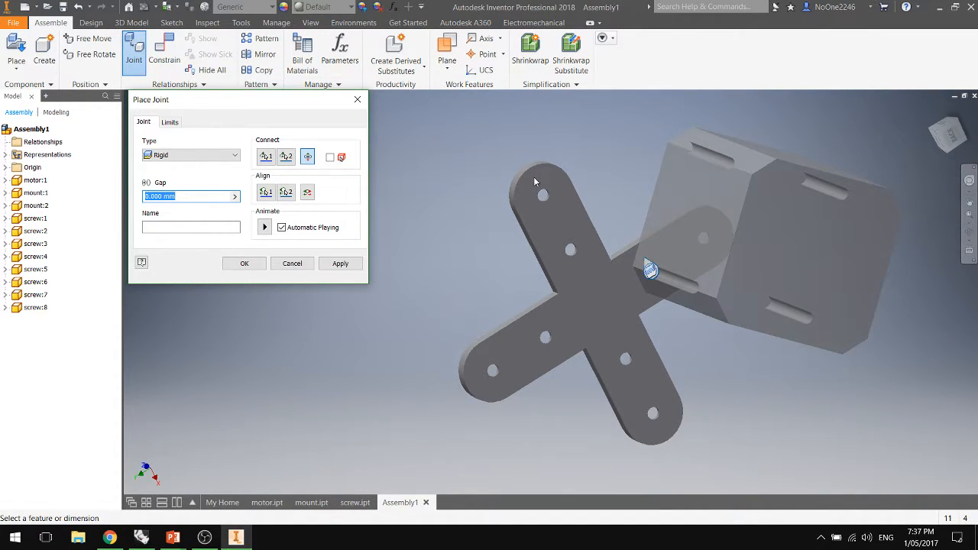
Align the motor's diagonally opposite hole with the mount's opposite inner hole and create the rigid joint with a 0 mm gap.
{"action": "left_click", "coordinate": [266, 192]}
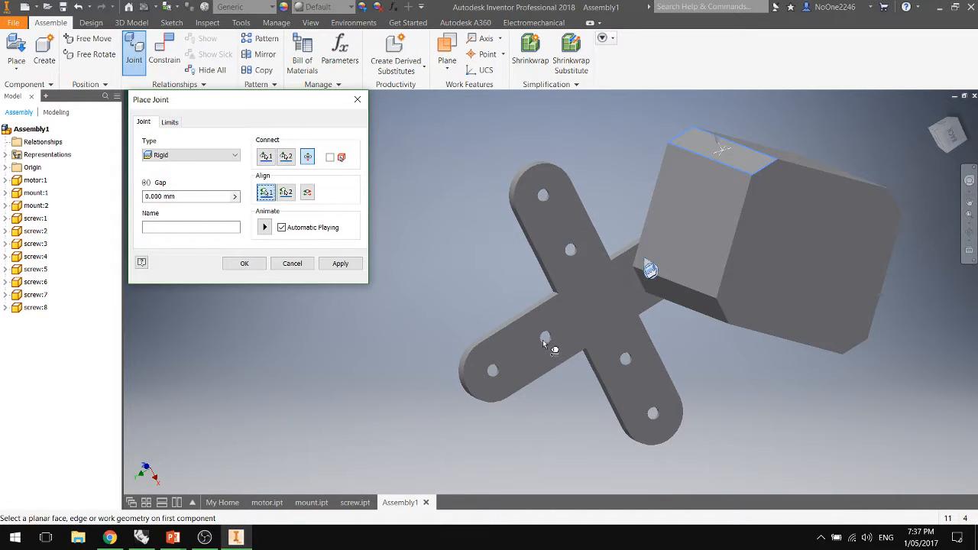
{"action": "middle_click_drag", "start_coordinate": [609, 259], "coordinate": [679, 317], "text": "shift"}
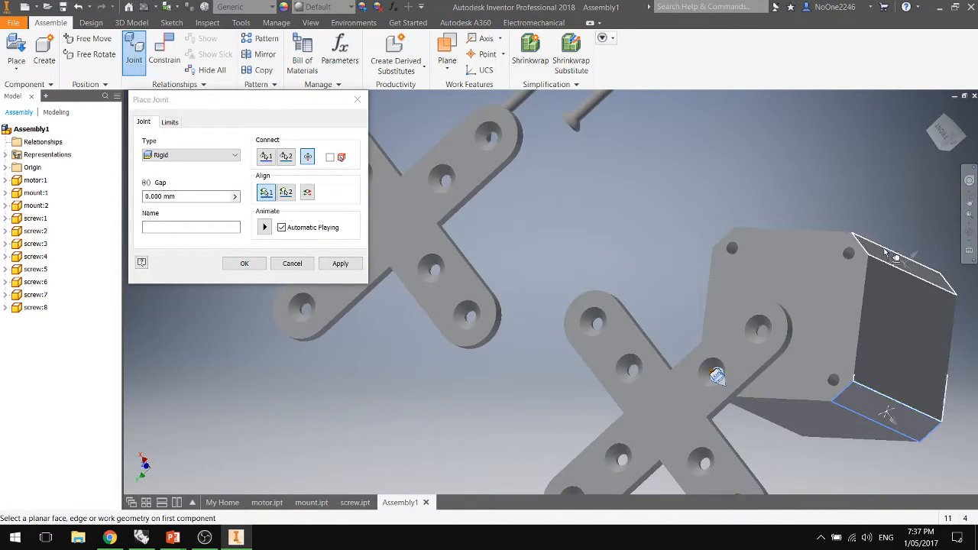
{"action": "left_click", "coordinate": [851, 257]}
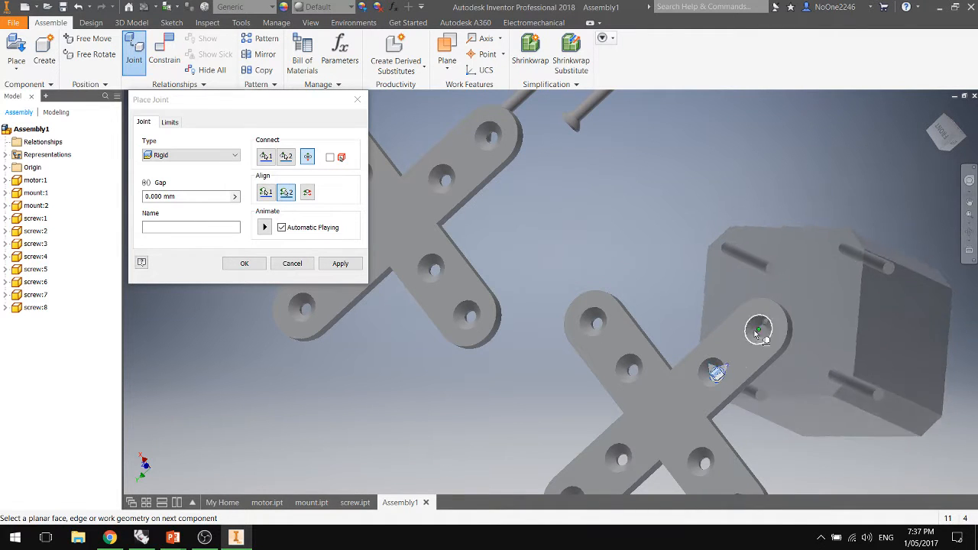
{"action": "middle_click_drag", "start_coordinate": [621, 400], "coordinate": [614, 227], "text": "shift"}
{"action": "middle_click_drag", "start_coordinate": [676, 395], "coordinate": [715, 307], "text": "shift"}
{"action": "middle_click_drag", "start_coordinate": [583, 260], "coordinate": [670, 162], "text": "shift"}
{"action": "left_click", "coordinate": [670, 160]}
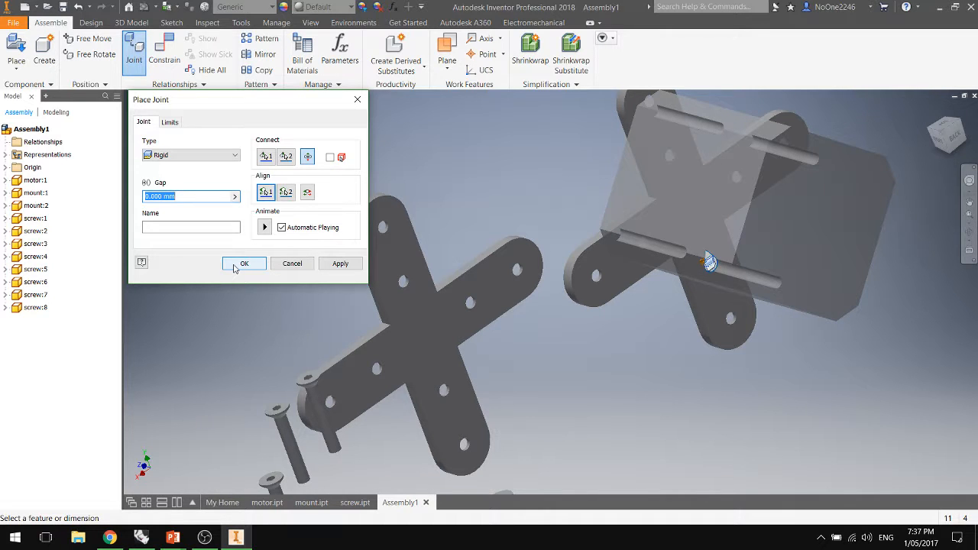
{"action": "left_click", "coordinate": [234, 268]}
Examine the joined mount and motor from the countersunk side, checking how the inner holes line up with the motor.
{"action": "scroll", "coordinate": [655, 175], "scroll_direction": "down", "scroll_amount": 5}
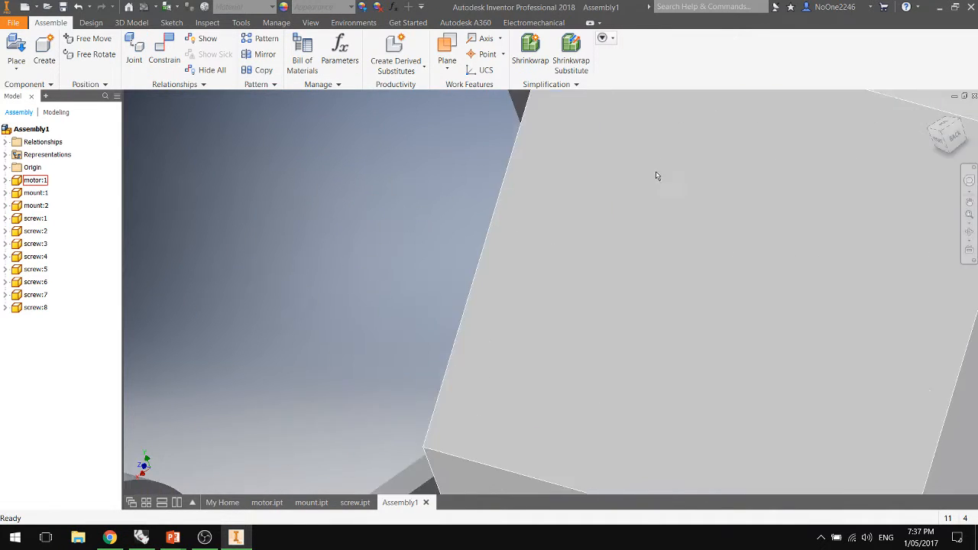
{"action": "scroll", "coordinate": [655, 176], "scroll_direction": "up", "scroll_amount": 10}
{"action": "middle_click_drag", "start_coordinate": [734, 232], "coordinate": [747, 258], "text": "shift"}
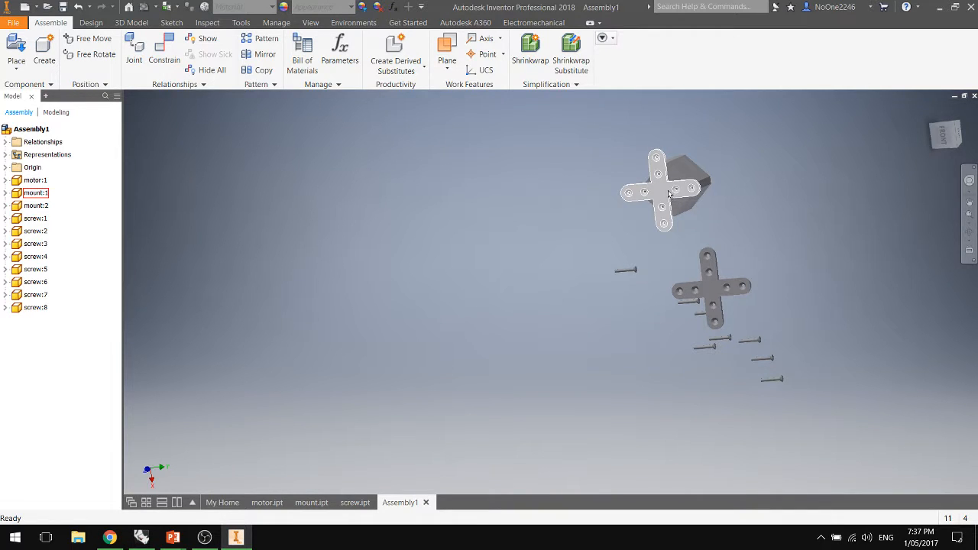
{"action": "scroll", "coordinate": [657, 183], "scroll_direction": "down", "scroll_amount": 3}
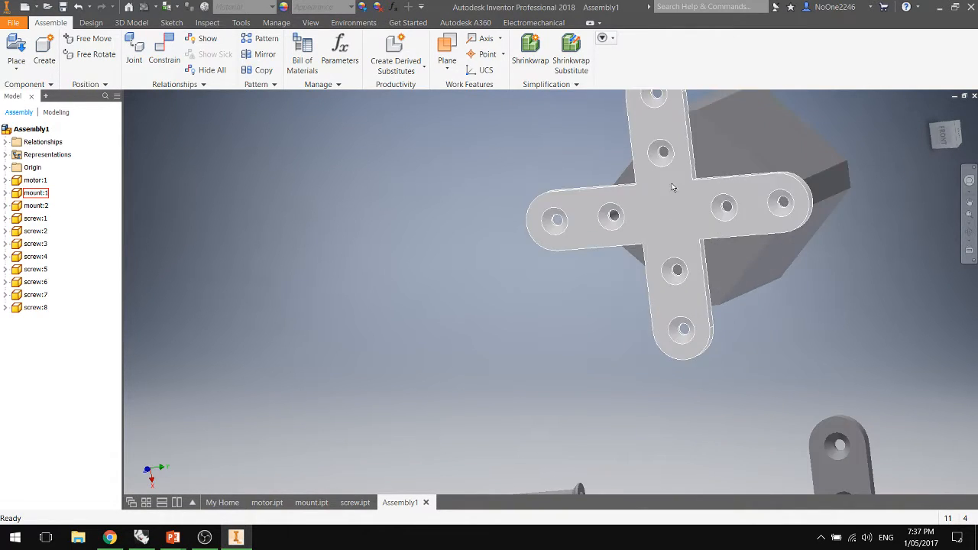
{"action": "scroll", "coordinate": [705, 192], "scroll_direction": "down", "scroll_amount": 5}
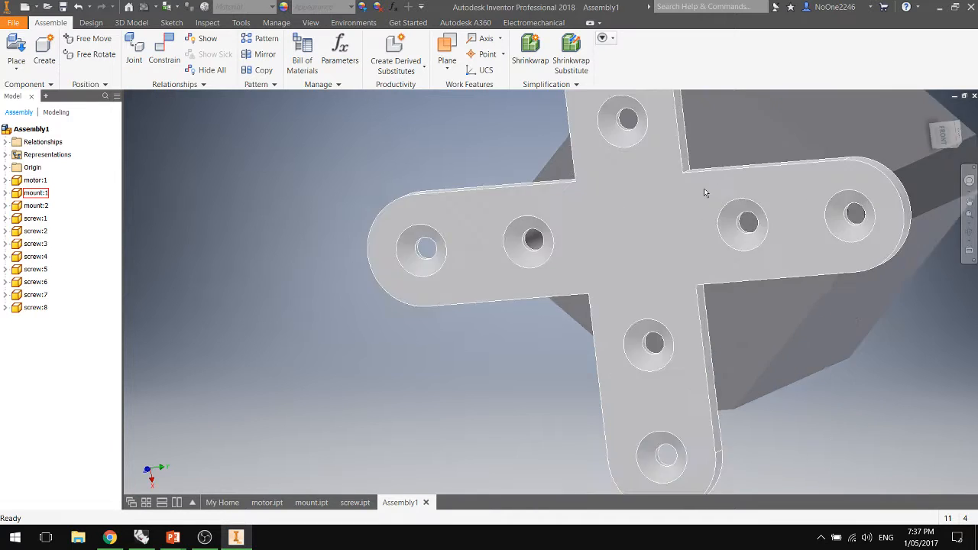
{"action": "scroll", "coordinate": [705, 193], "scroll_direction": "up", "scroll_amount": 5}
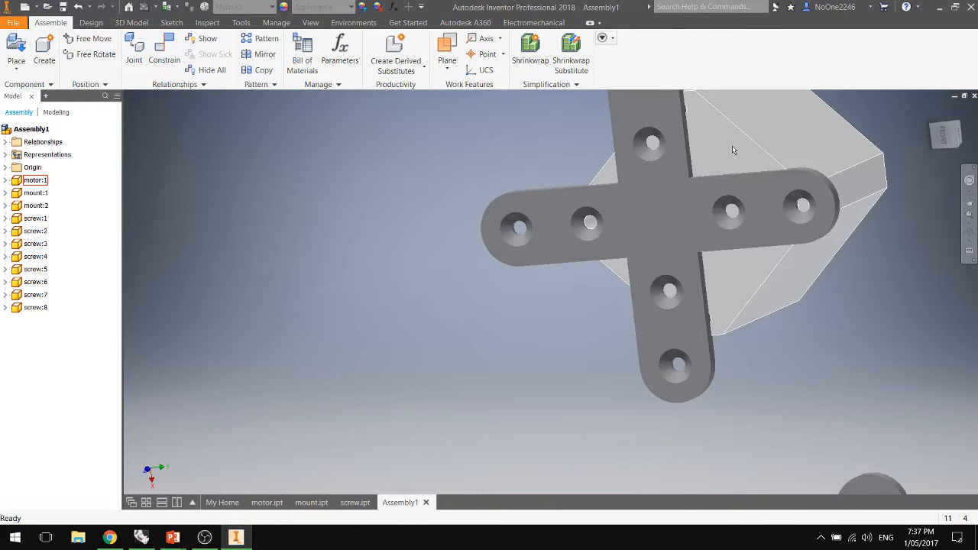
{"action": "scroll", "coordinate": [732, 147], "scroll_direction": "up", "scroll_amount": 2}
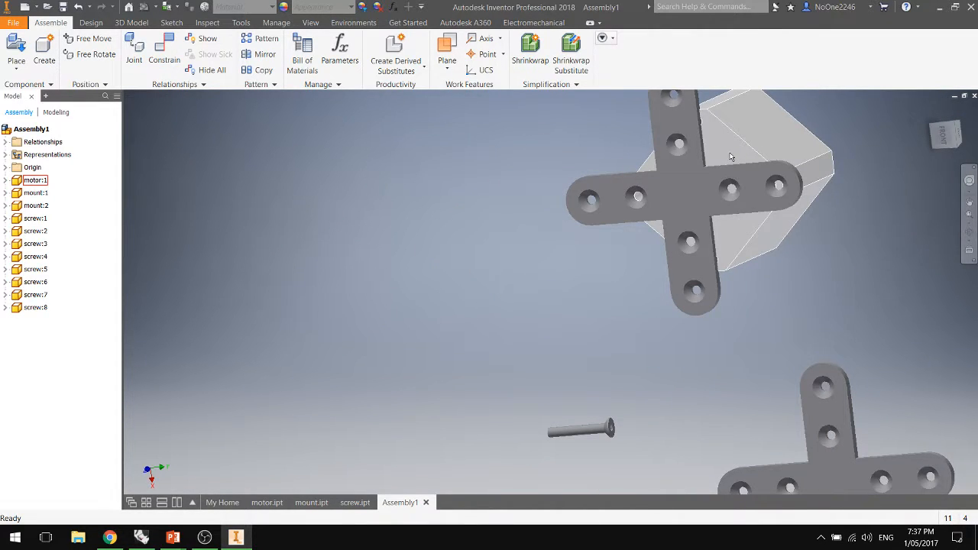
{"action": "scroll", "coordinate": [729, 156], "scroll_direction": "down", "scroll_amount": 3}
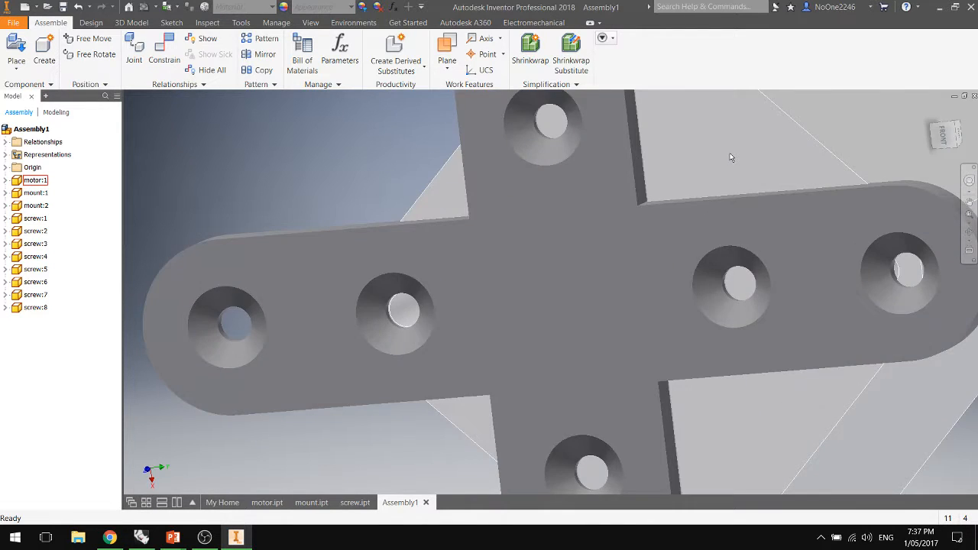
{"action": "scroll", "coordinate": [727, 162], "scroll_direction": "up", "scroll_amount": 5}
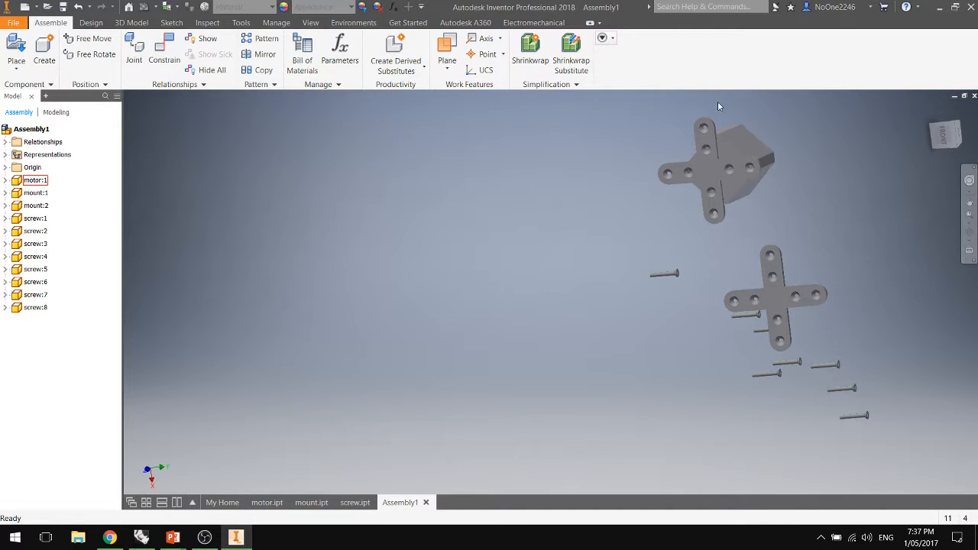
{"action": "scroll", "coordinate": [729, 151], "scroll_direction": "up", "scroll_amount": 5}
{"action": "scroll", "coordinate": [730, 151], "scroll_direction": "down", "scroll_amount": 5}
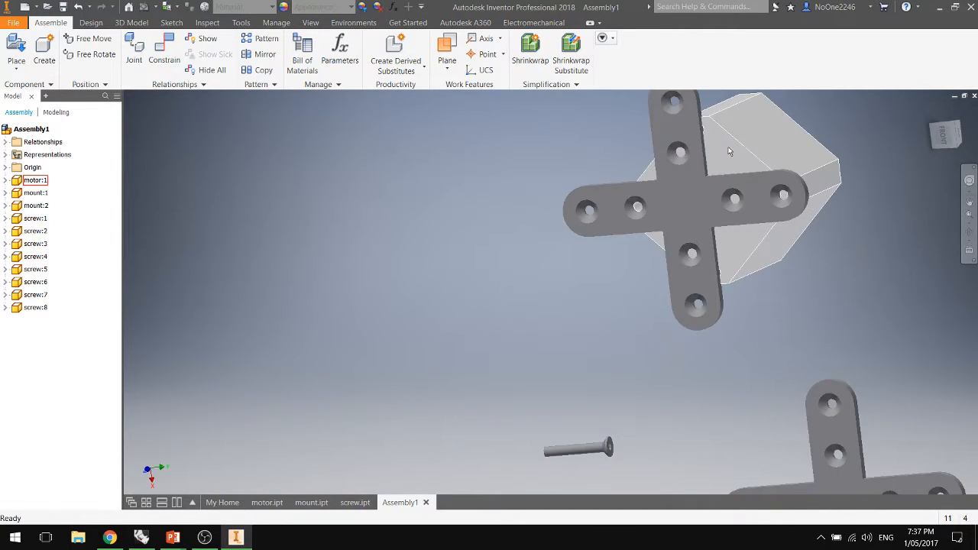
{"action": "scroll", "coordinate": [730, 151], "scroll_direction": "down", "scroll_amount": 5}
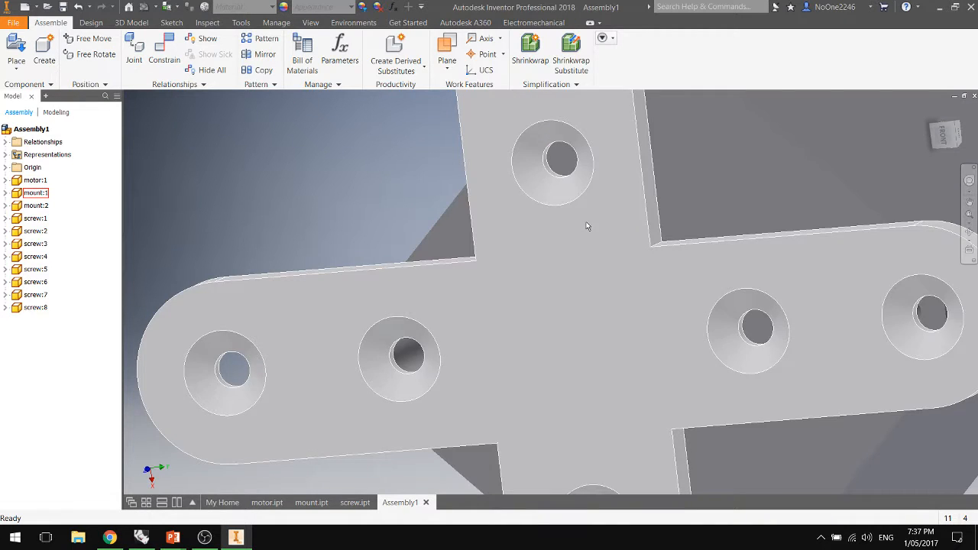
Open the first mount's part file for a look, return to Assembly1 and select the motor.
{"action": "double_click", "coordinate": [584, 222]}
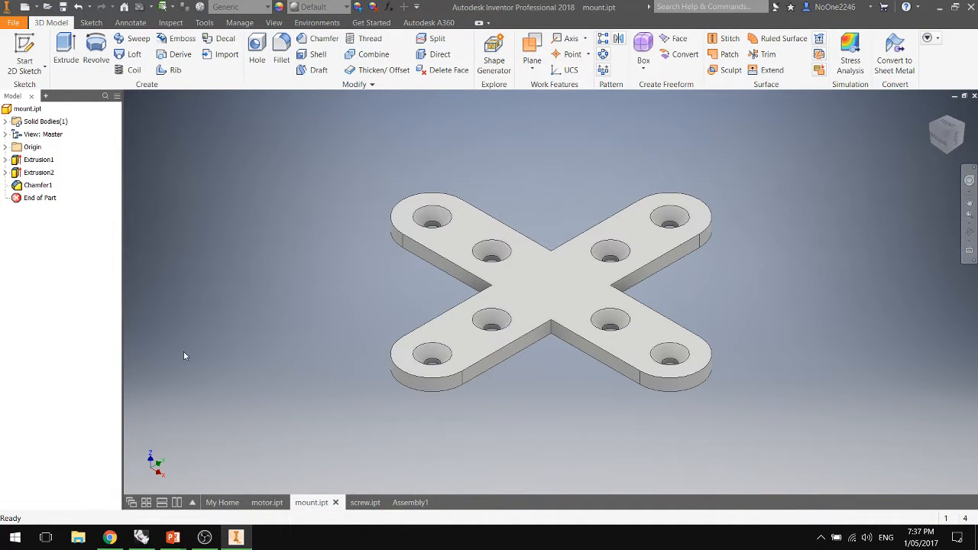
{"action": "left_click", "coordinate": [410, 502]}
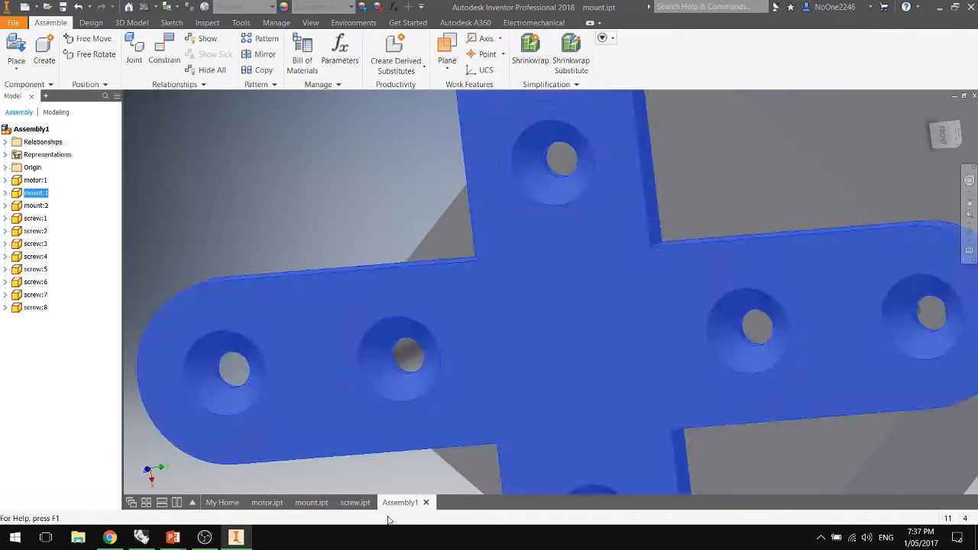
{"action": "scroll", "coordinate": [562, 240], "scroll_direction": "up", "scroll_amount": 3}
{"action": "scroll", "coordinate": [561, 240], "scroll_direction": "down", "scroll_amount": 5}
{"action": "left_click", "coordinate": [633, 233]}
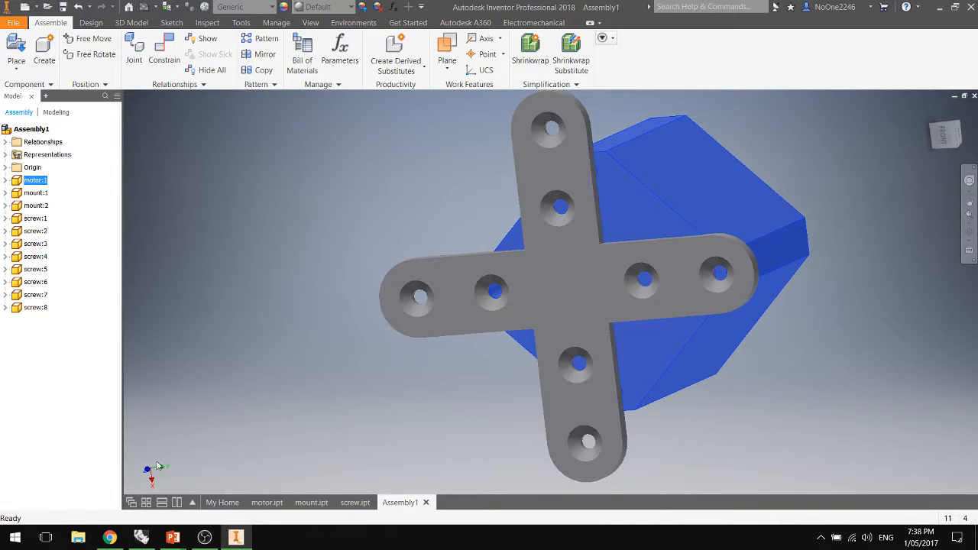
Switch to the motor part file and open the corner-hole extrusion's sketch for editing.
{"action": "left_click", "coordinate": [265, 504]}
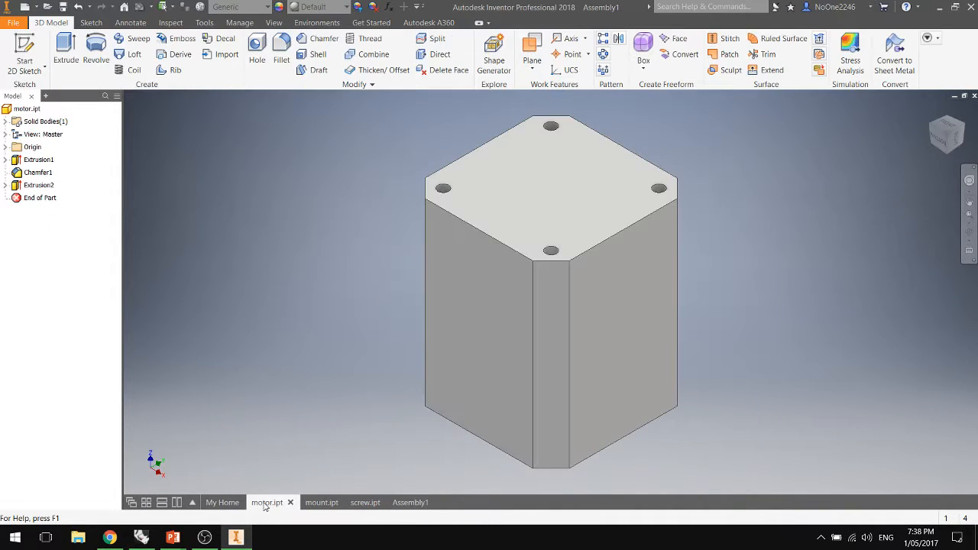
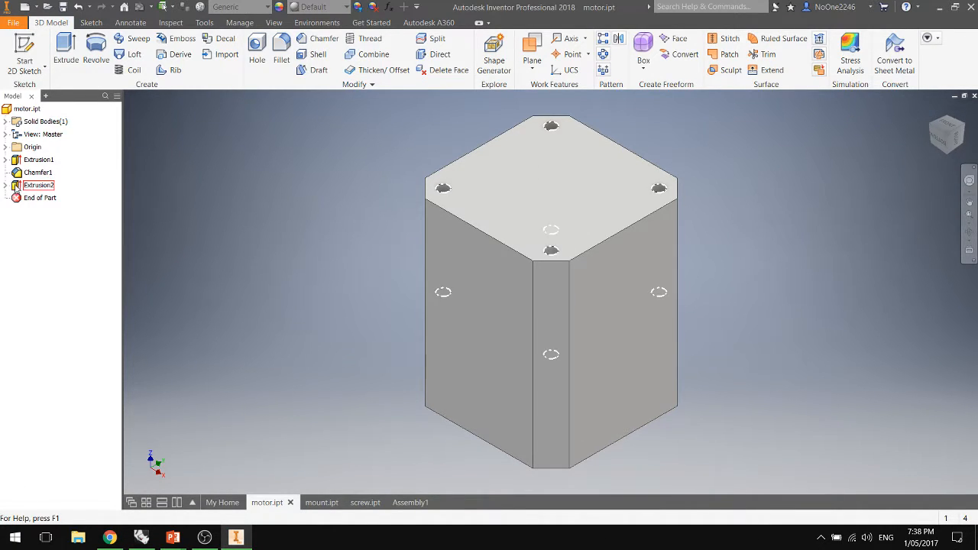
{"action": "left_click", "coordinate": [6, 185]}
{"action": "left_click", "coordinate": [32, 199]}
{"action": "double_click", "coordinate": [39, 197]}
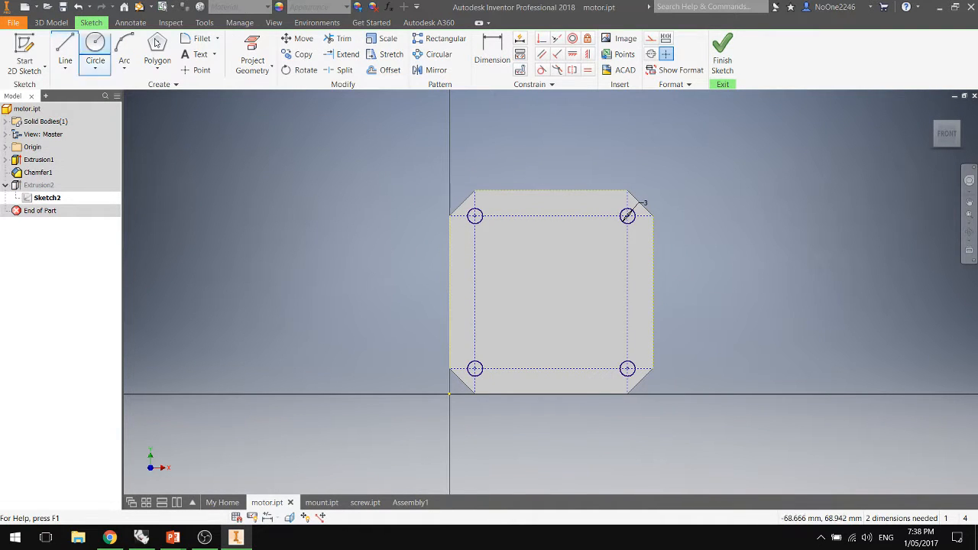
Check the horizontal spacing between the motor's lower hole centres with a trial dimension, without placing it.
{"action": "left_click", "coordinate": [492, 50]}
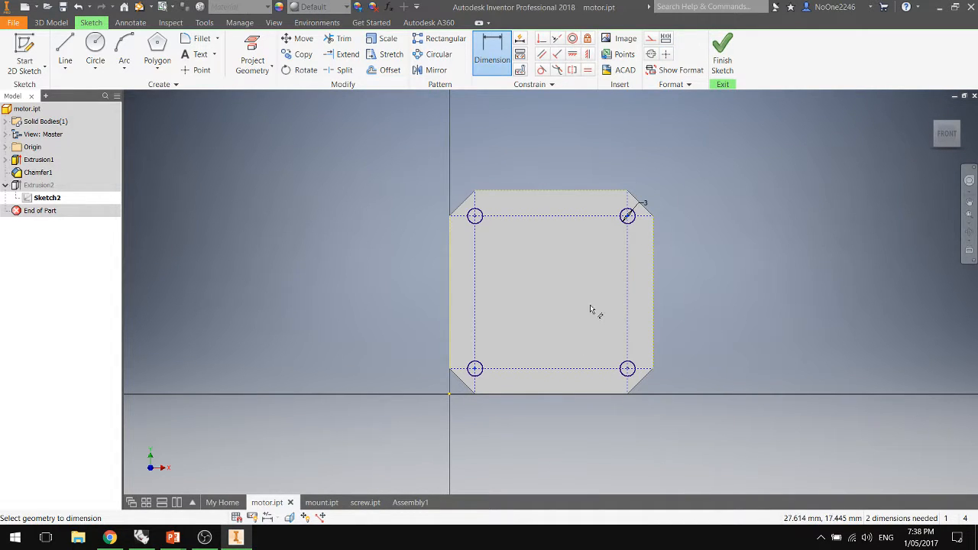
{"action": "left_click", "coordinate": [615, 369]}
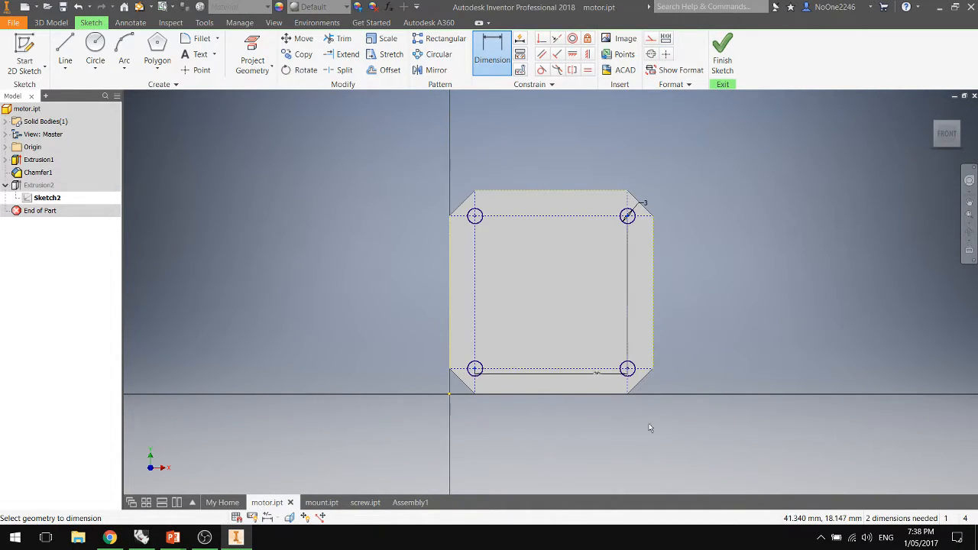
{"action": "scroll", "coordinate": [607, 360], "scroll_direction": "up", "scroll_amount": 6}
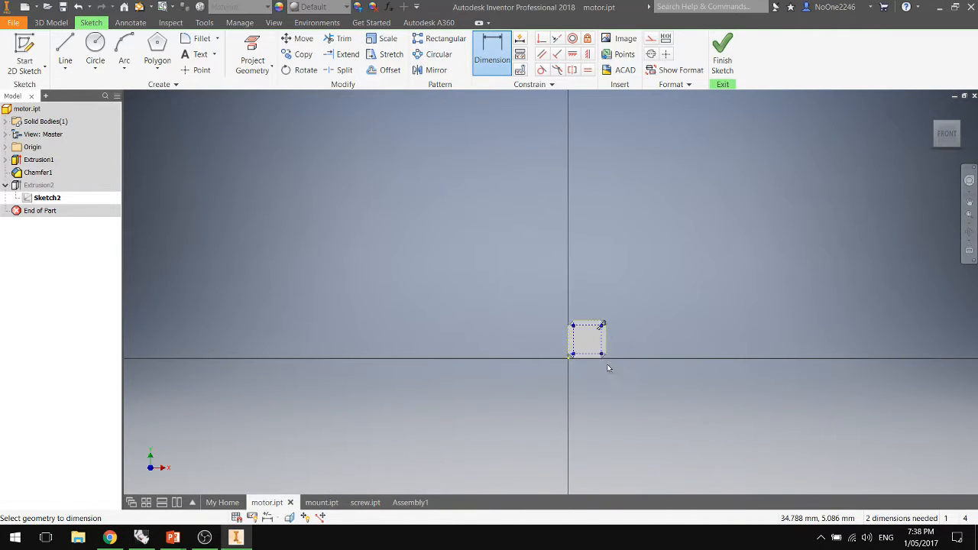
{"action": "scroll", "coordinate": [615, 416], "scroll_direction": "down", "scroll_amount": 3}
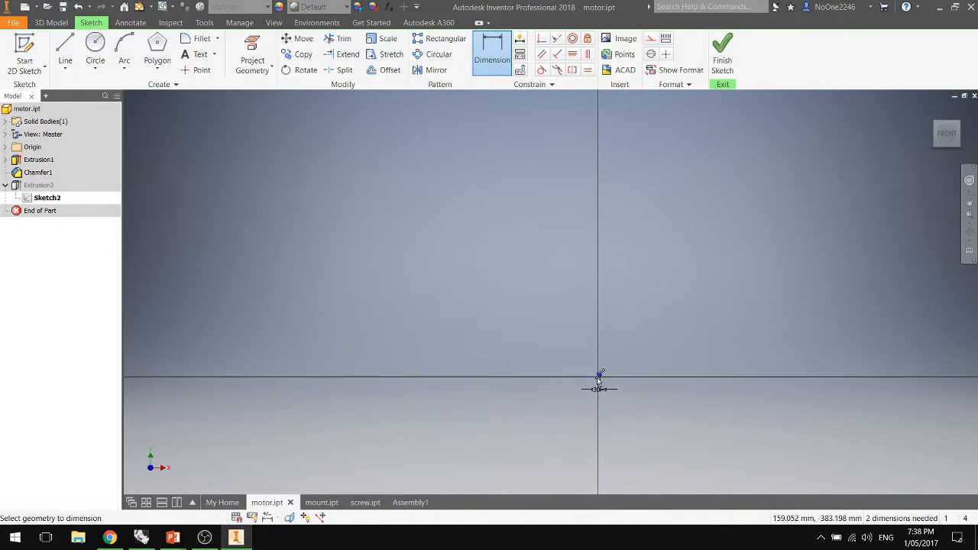
{"action": "scroll", "coordinate": [596, 393], "scroll_direction": "up", "scroll_amount": 6}
{"action": "scroll", "coordinate": [498, 351], "scroll_direction": "down", "scroll_amount": 6}
{"action": "scroll", "coordinate": [491, 415], "scroll_direction": "up", "scroll_amount": 5}
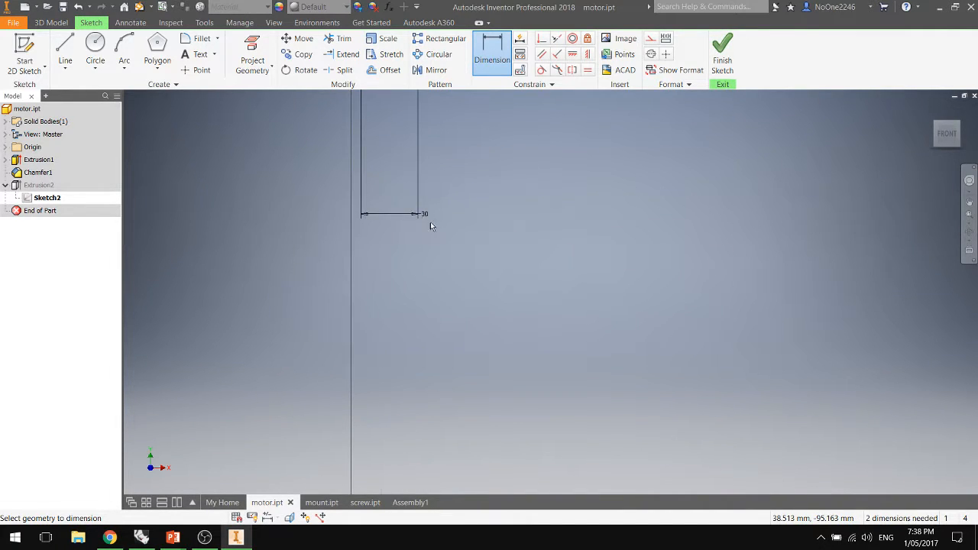
{"action": "scroll", "coordinate": [430, 221], "scroll_direction": "down", "scroll_amount": 6}
{"action": "scroll", "coordinate": [457, 259], "scroll_direction": "up", "scroll_amount": 5}
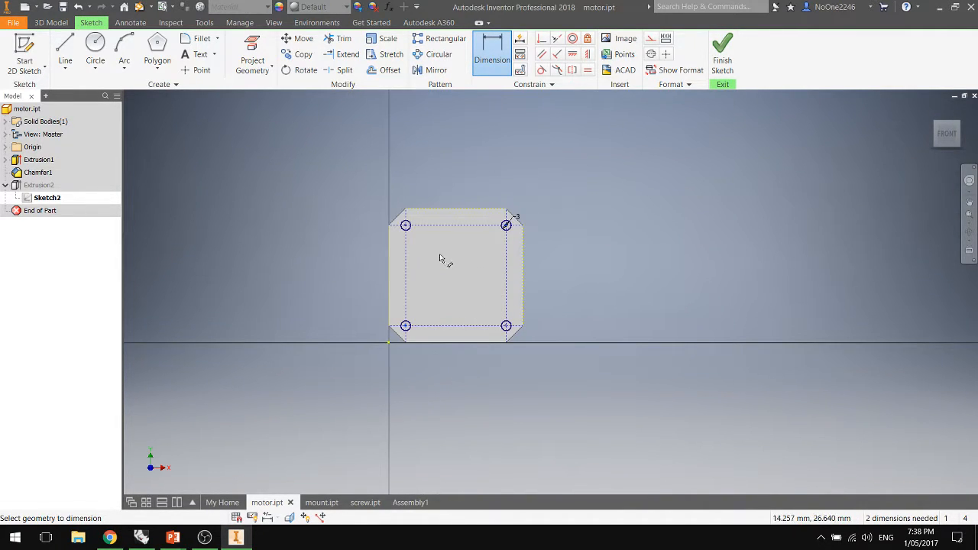
{"action": "key", "text": "Escape"}
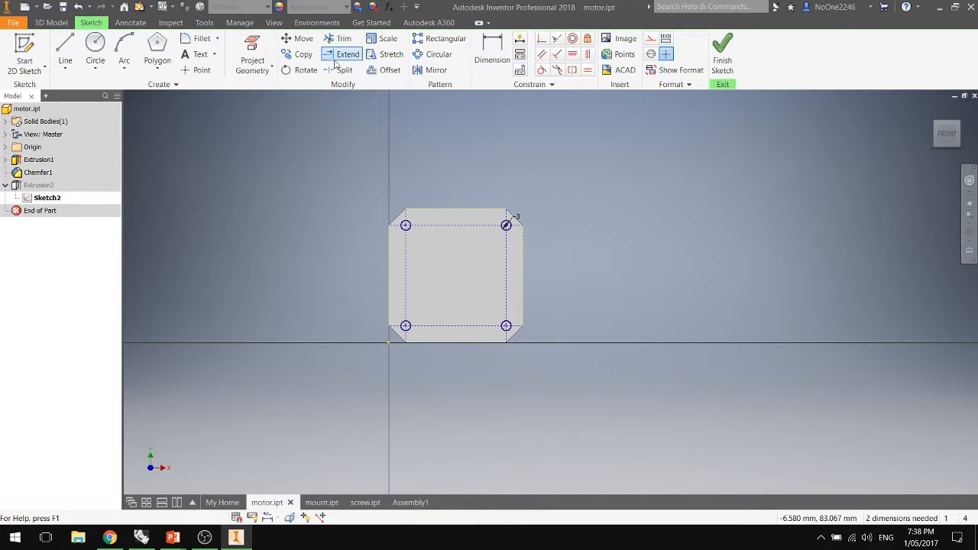
Start a construction line at the centre of the motor's upper-left hole.
{"action": "left_click", "coordinate": [65, 50]}
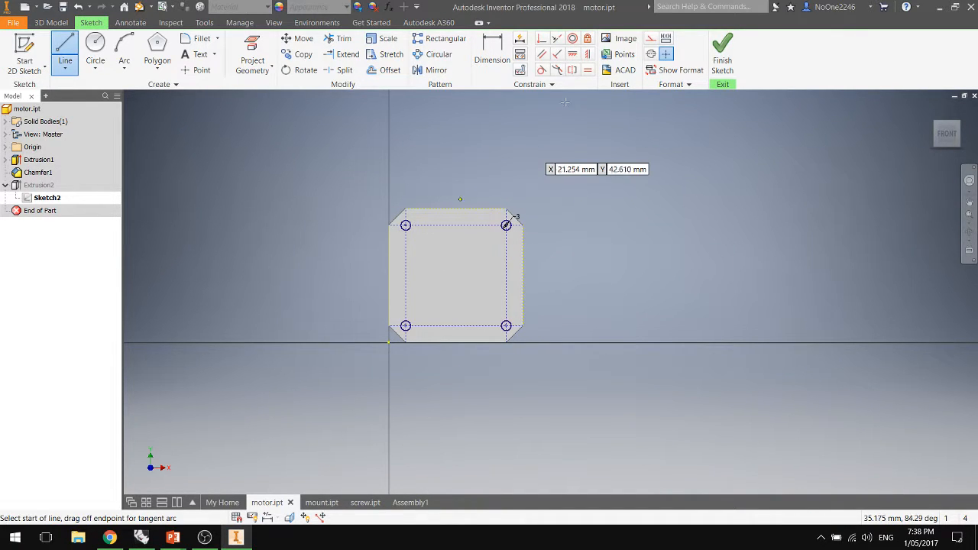
{"action": "left_click", "coordinate": [650, 38]}
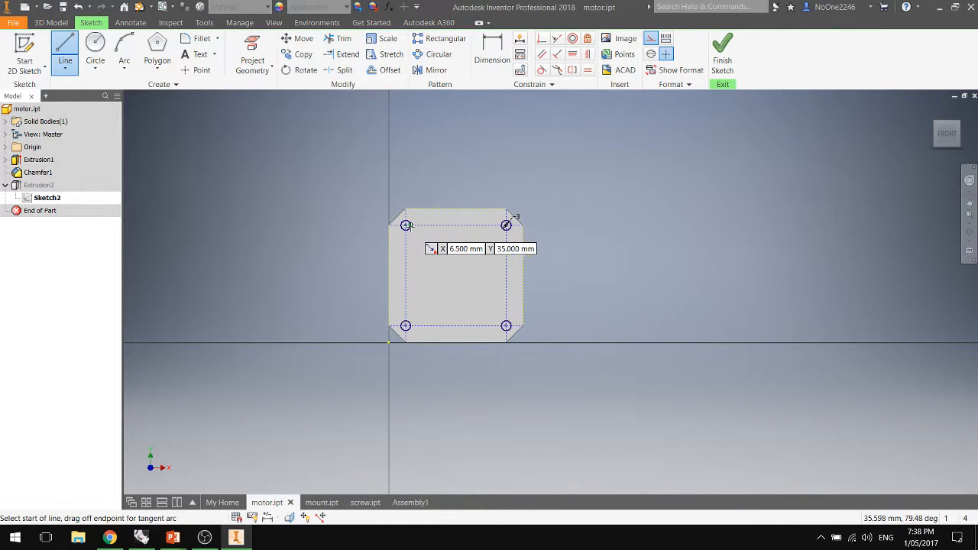
Draw two crossing diagonal construction lines between the centres of opposite corner holes in Sketch2.
{"action": "left_click", "coordinate": [405, 225]}
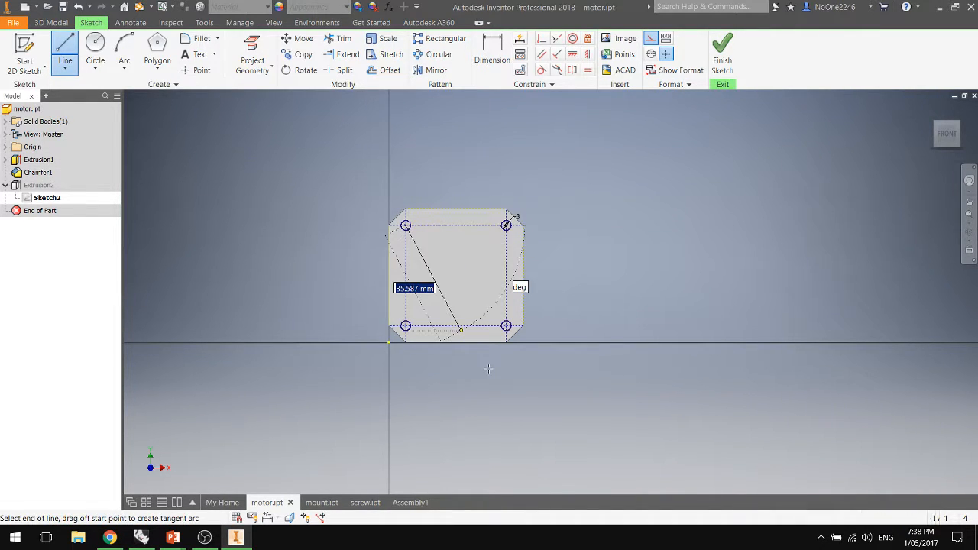
{"action": "double_click", "coordinate": [526, 348]}
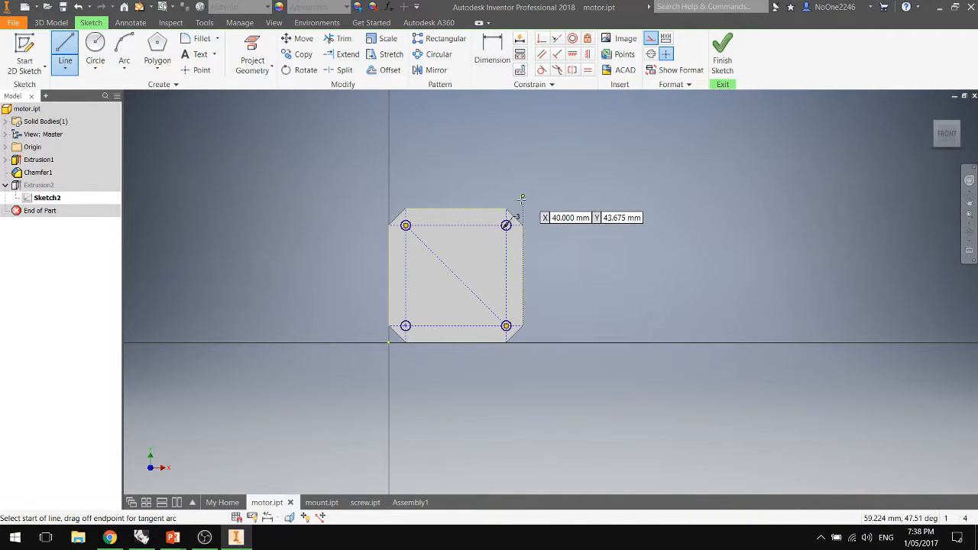
{"action": "scroll", "coordinate": [506, 225], "scroll_direction": "down", "scroll_amount": 5}
{"action": "scroll", "coordinate": [505, 225], "scroll_direction": "up", "scroll_amount": 6}
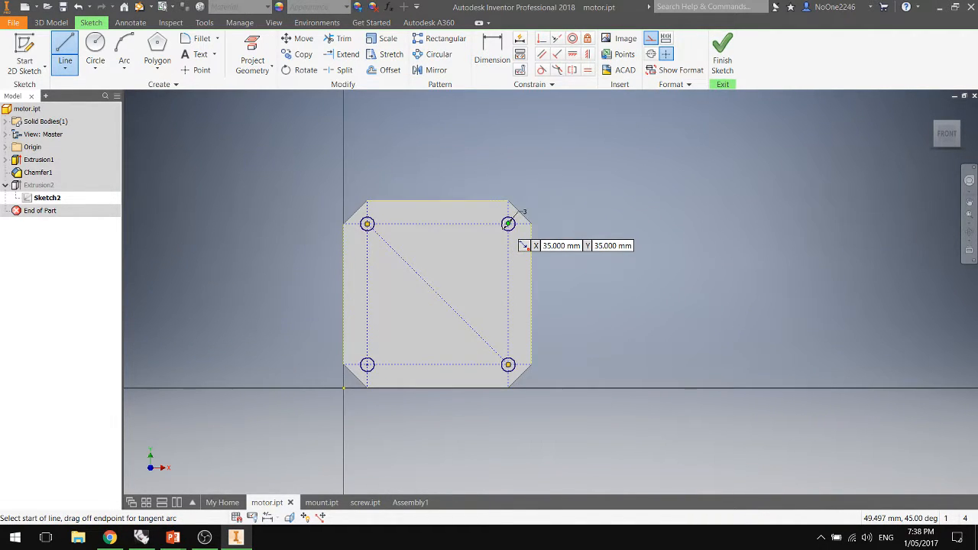
{"action": "left_click", "coordinate": [508, 223]}
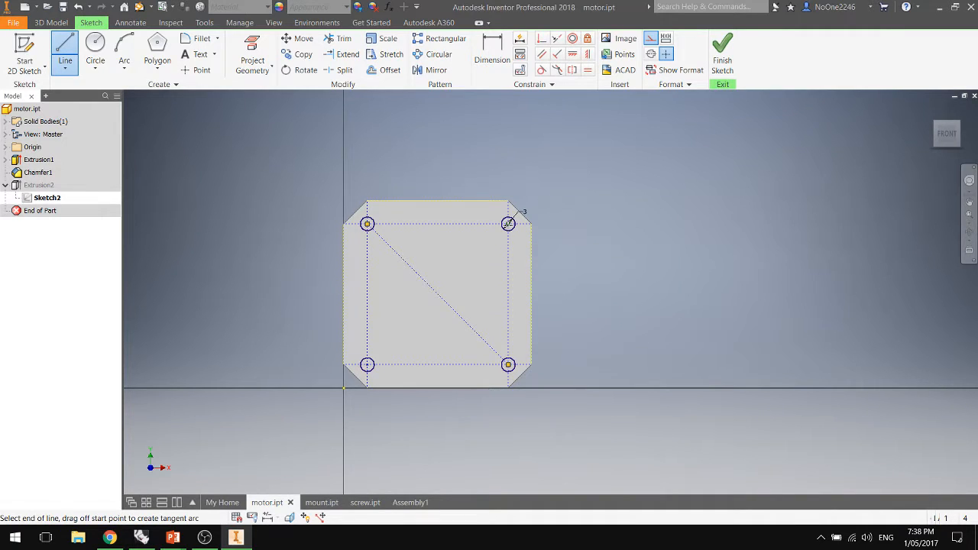
{"action": "double_click", "coordinate": [388, 382]}
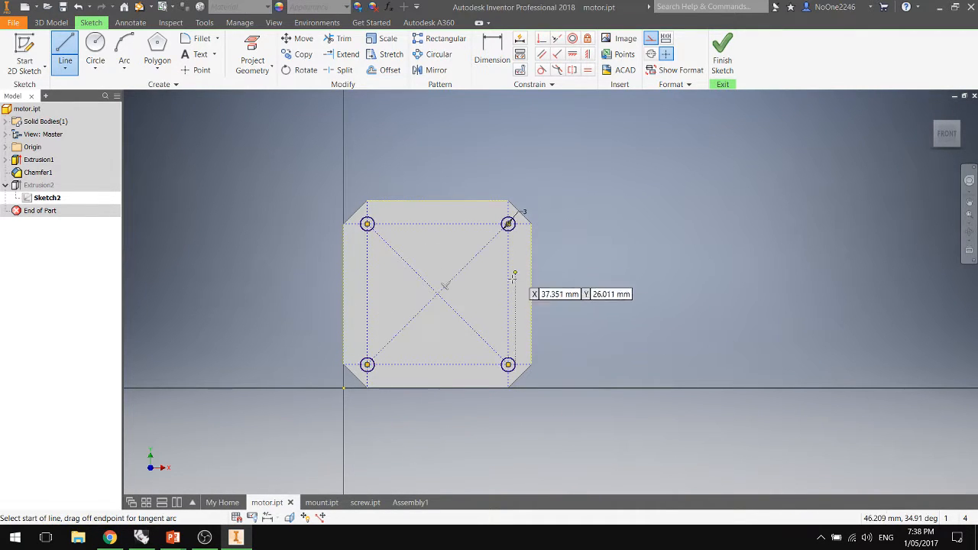
{"action": "key", "text": "Escape"}
Add a driven dimension from the lower-left hole centre to the opposite diagonal, and finish the sketch.
{"action": "left_click", "coordinate": [501, 61]}
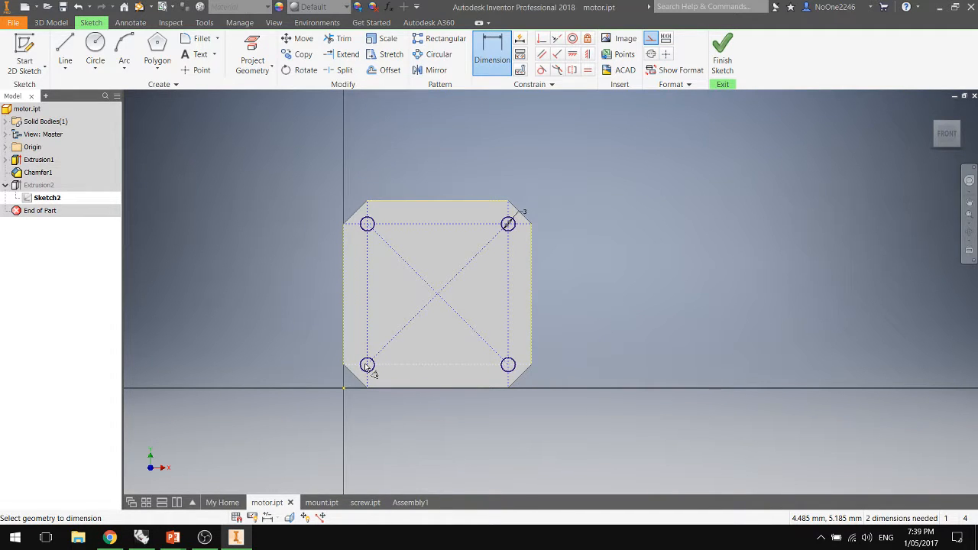
{"action": "left_click", "coordinate": [424, 349]}
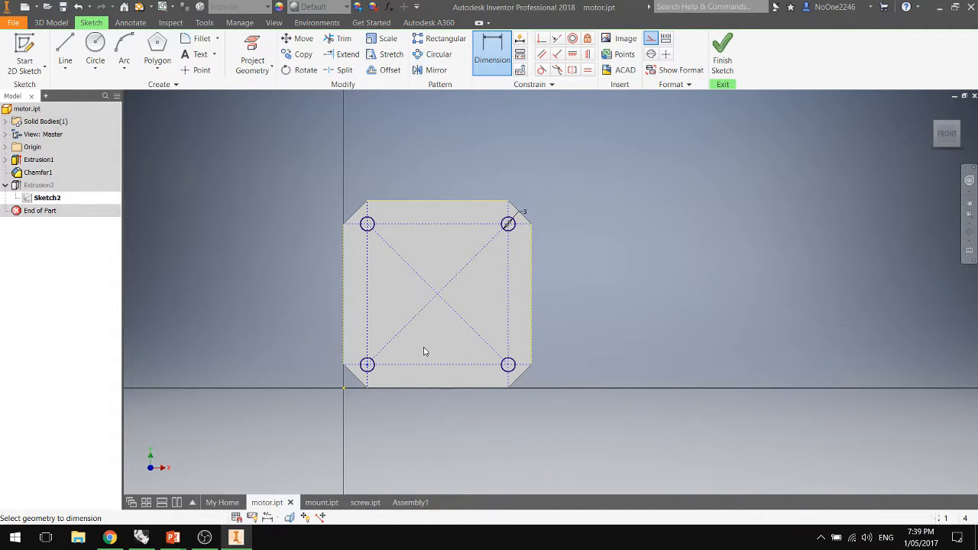
{"action": "left_click", "coordinate": [252, 111]}
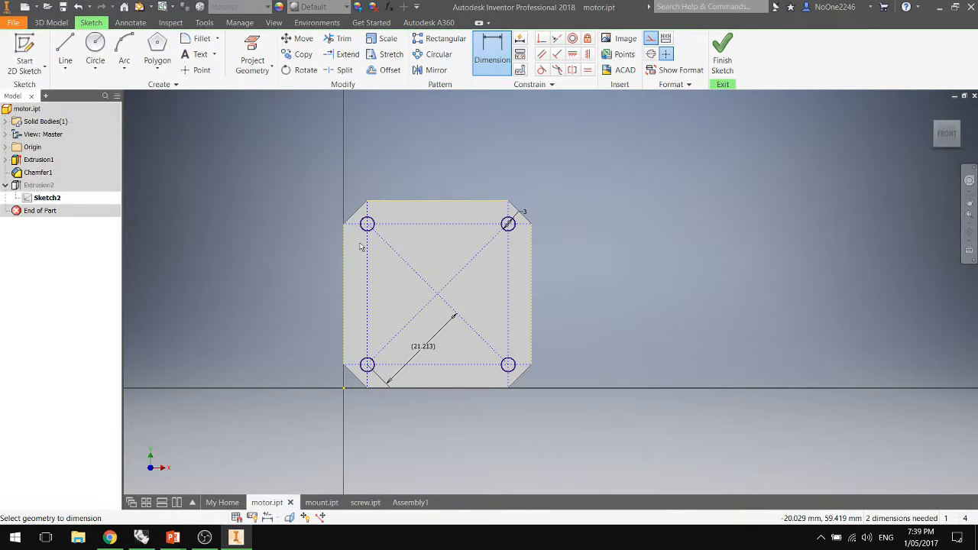
{"action": "double_click", "coordinate": [428, 345]}
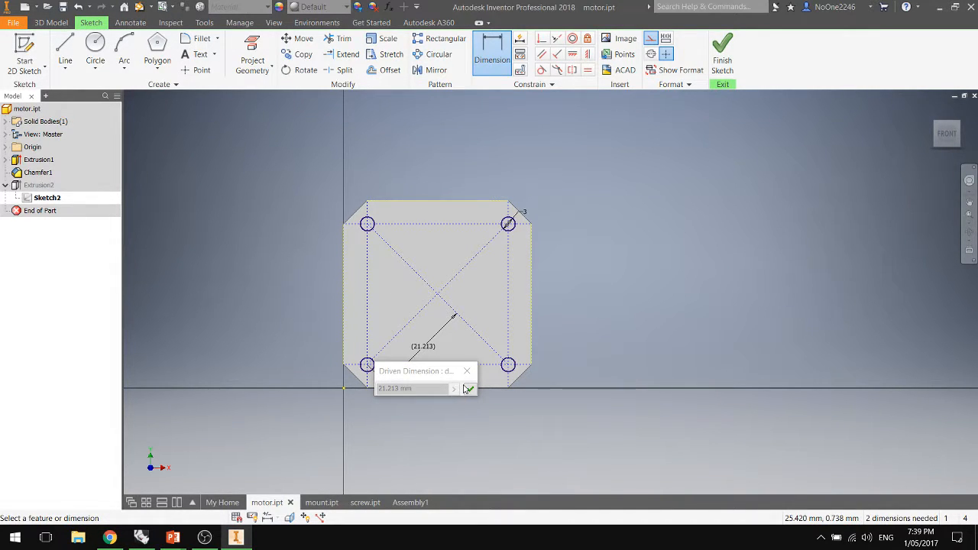
{"action": "left_click", "coordinate": [470, 388]}
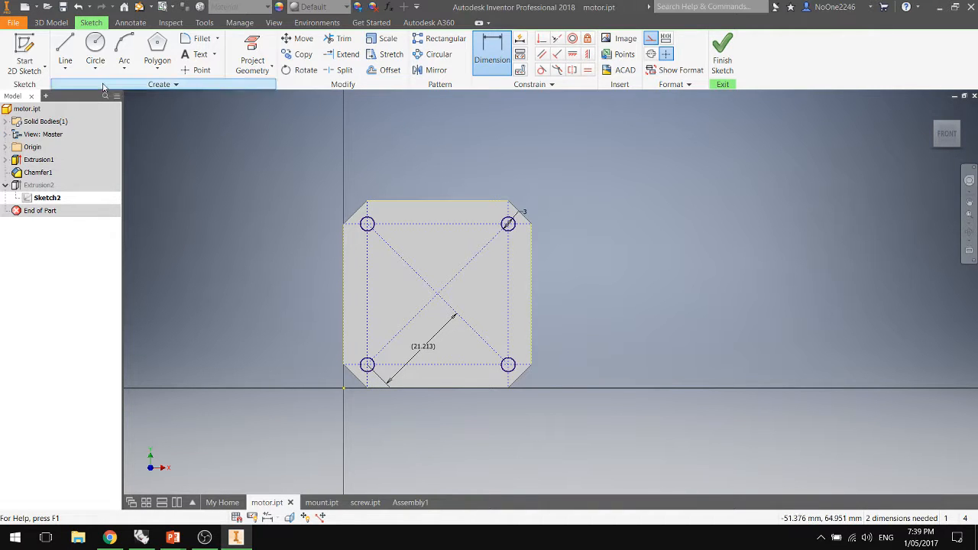
{"action": "left_click", "coordinate": [726, 63]}
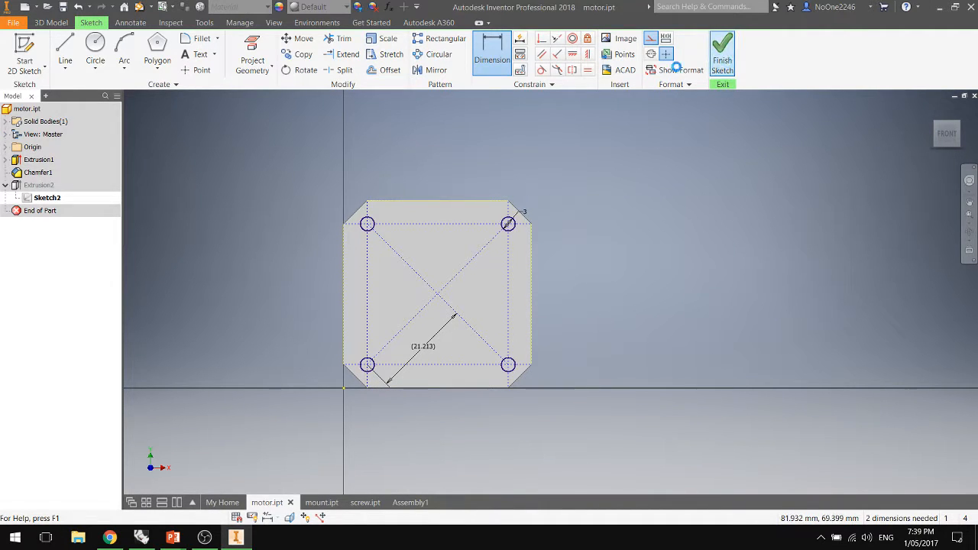
Mark the motor part's reference parameter d11 as an export parameter.
{"action": "left_click", "coordinate": [246, 24]}
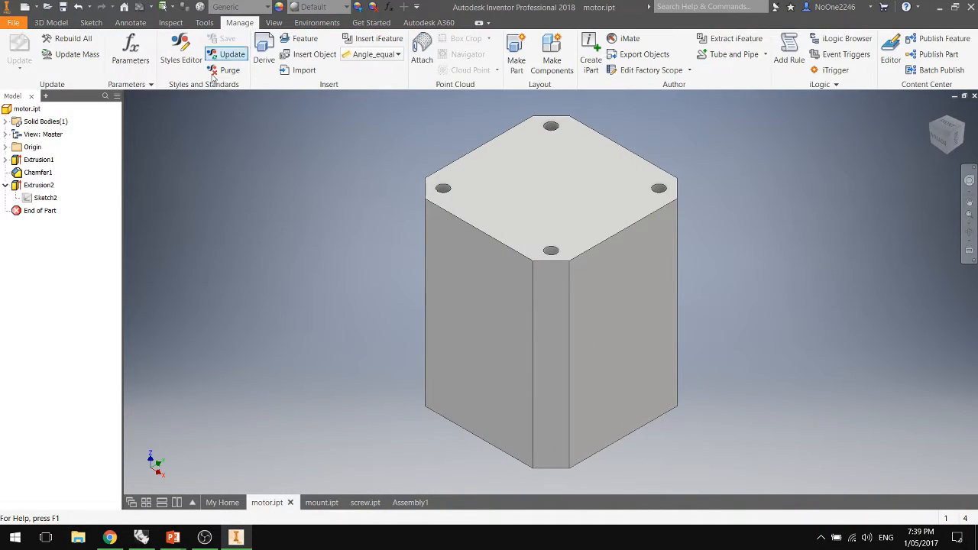
{"action": "left_click", "coordinate": [144, 64]}
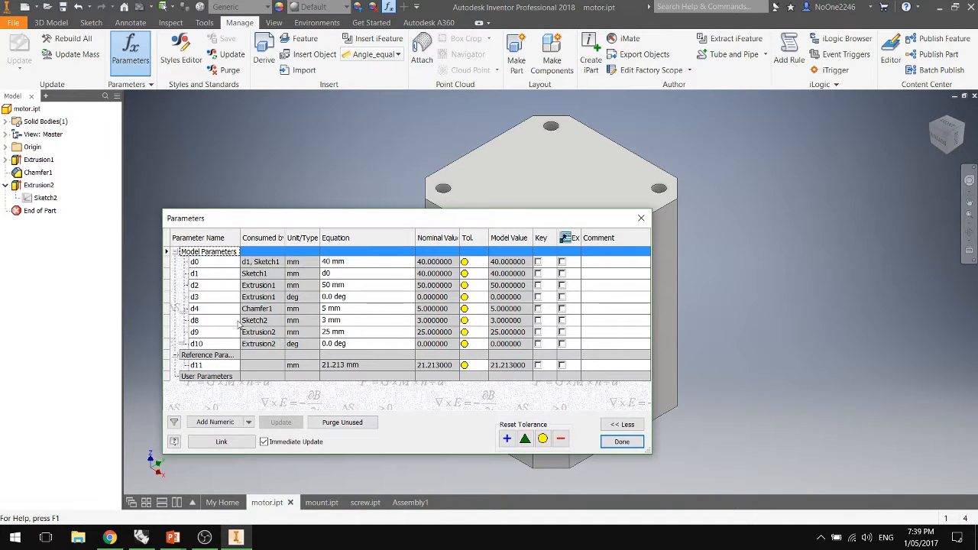
{"action": "left_click", "coordinate": [561, 366]}
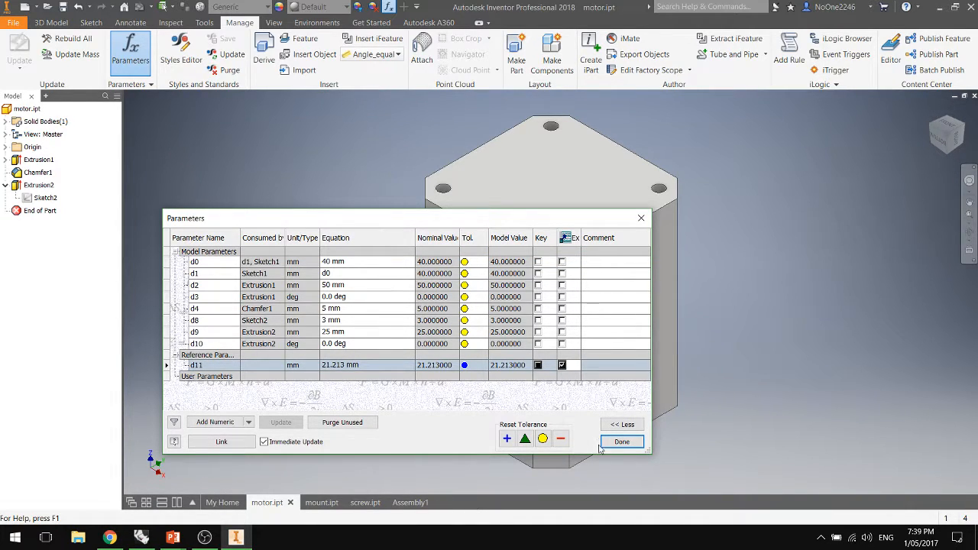
{"action": "left_click", "coordinate": [622, 443]}
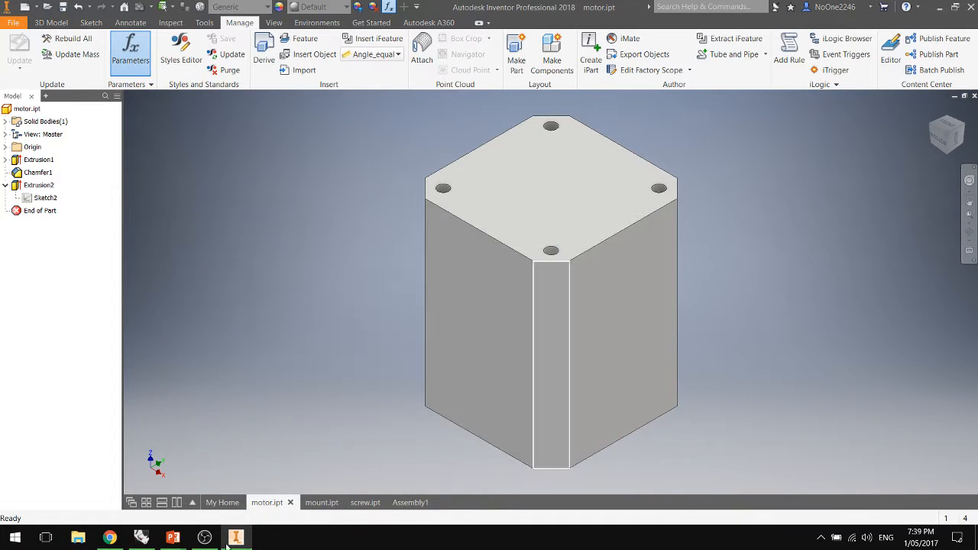
Switch to mount.ipt and inspect the dimensions in Extrusion1's Sketch1.
{"action": "mouse_move", "coordinate": [324, 511]}
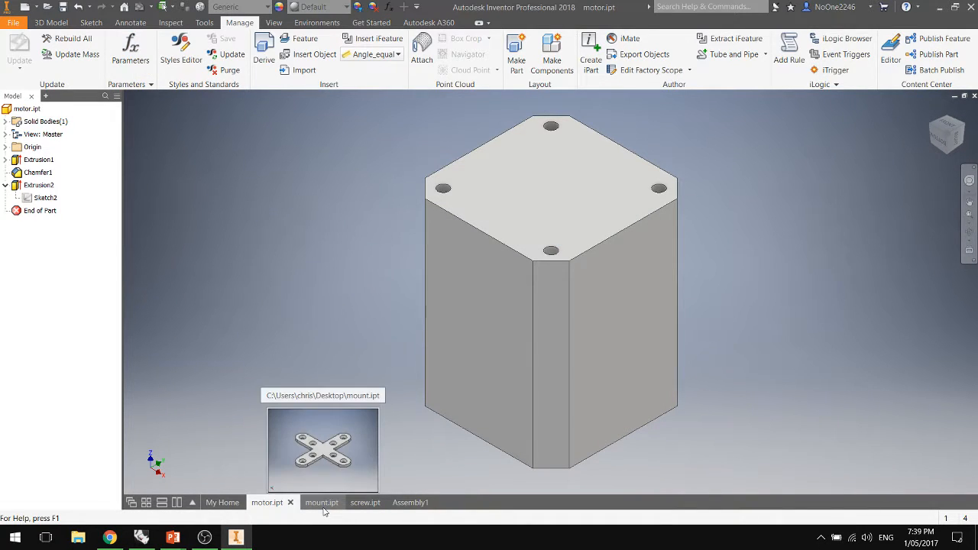
{"action": "left_click", "coordinate": [322, 503]}
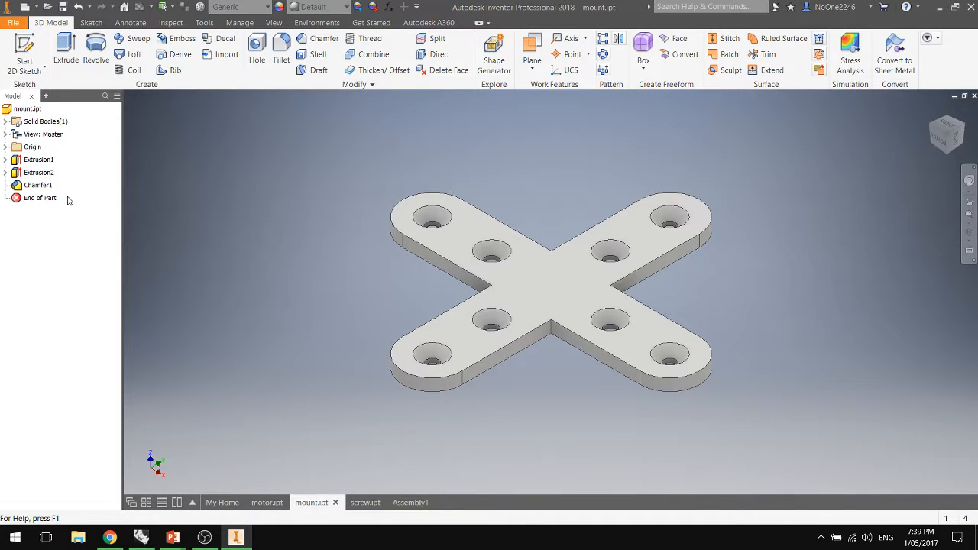
{"action": "left_click", "coordinate": [6, 159]}
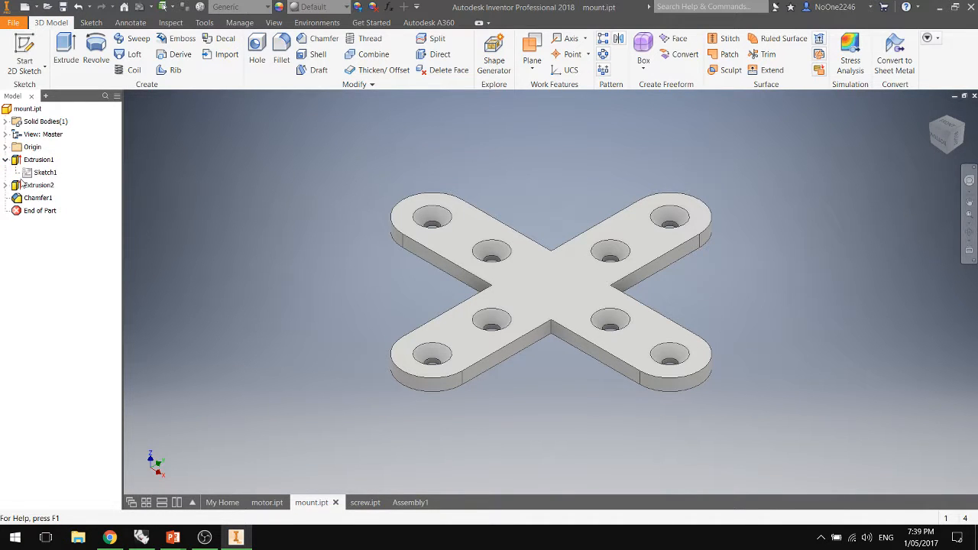
{"action": "left_click", "coordinate": [37, 174]}
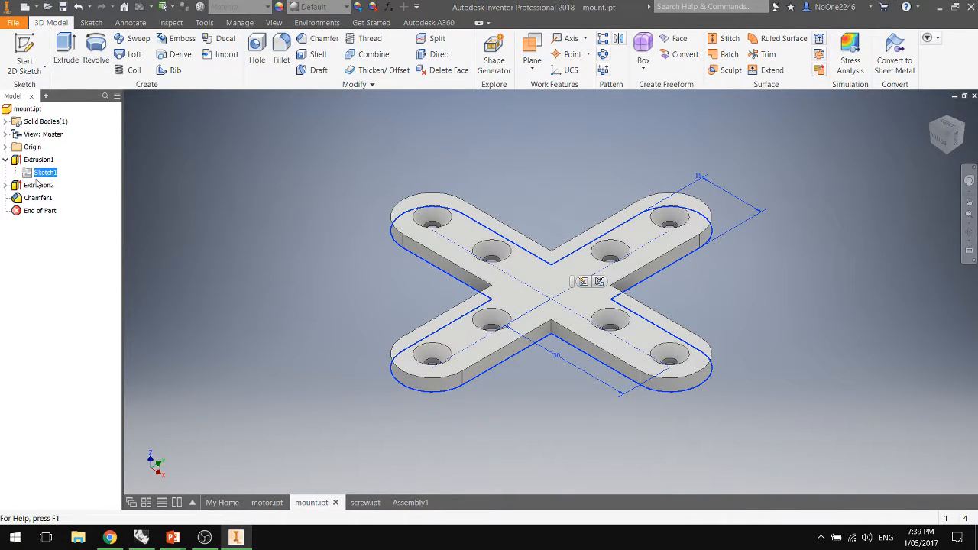
{"action": "key", "text": "Escape"}
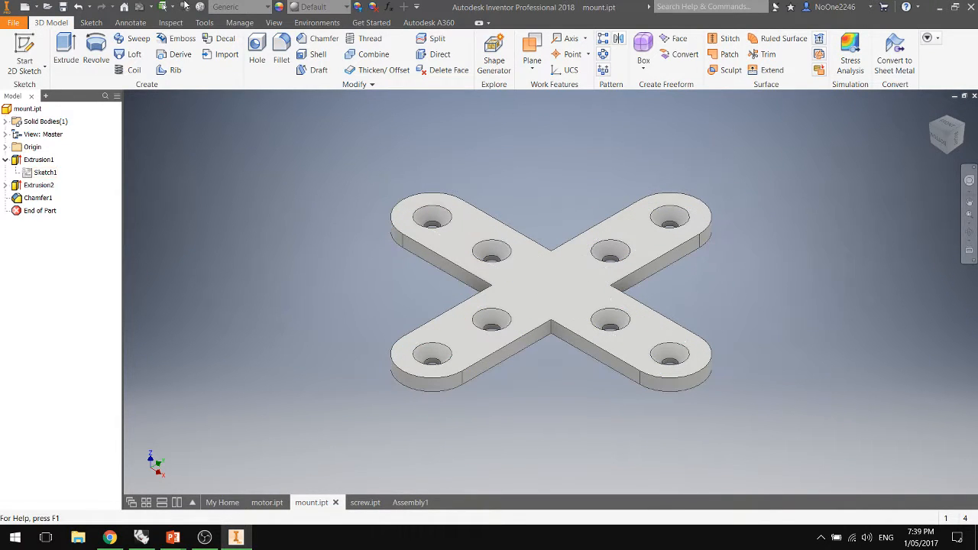
Link the motor part's reference parameter d11 into the mount part's parameters.
{"action": "left_click", "coordinate": [243, 24]}
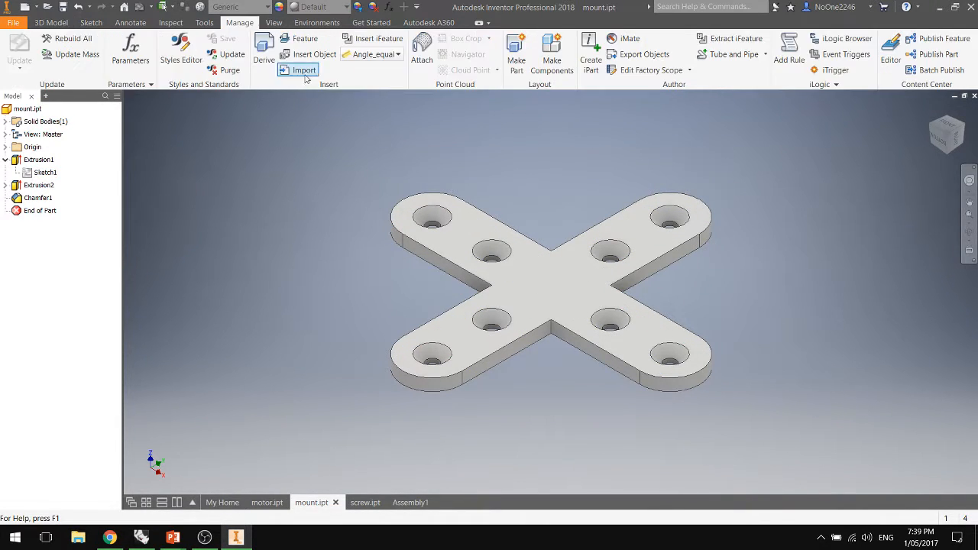
{"action": "left_click", "coordinate": [130, 53]}
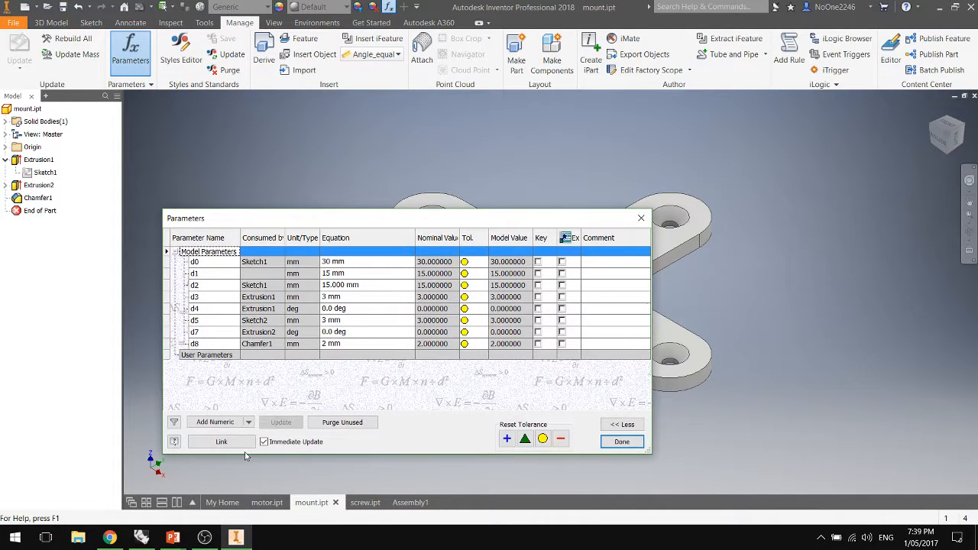
{"action": "left_click", "coordinate": [221, 441]}
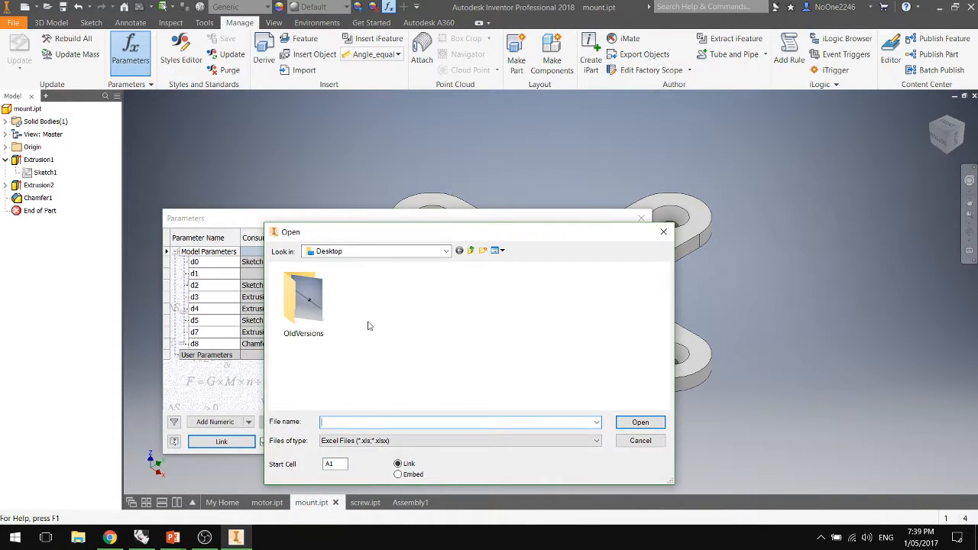
{"action": "left_click", "coordinate": [398, 441]}
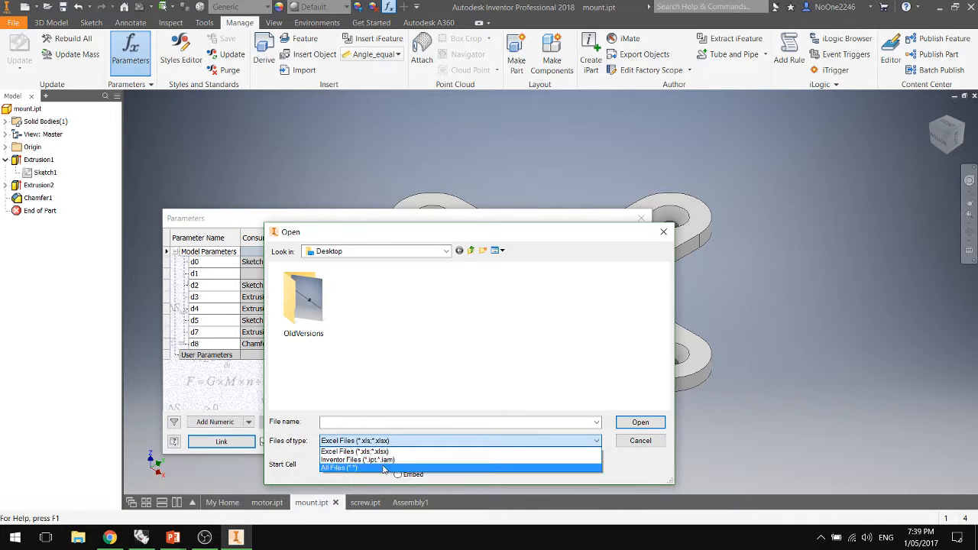
{"action": "left_click", "coordinate": [381, 468]}
{"action": "double_click", "coordinate": [591, 304]}
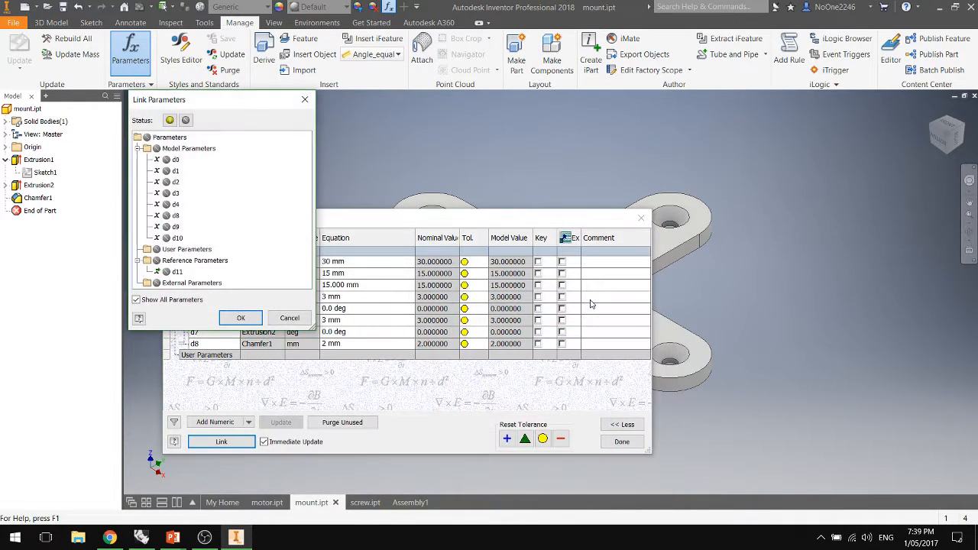
{"action": "left_click", "coordinate": [166, 274]}
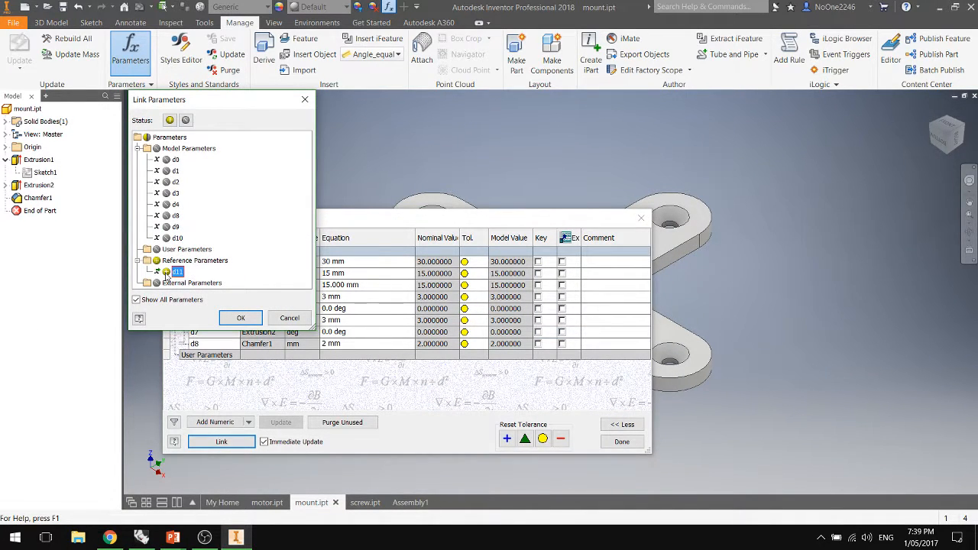
{"action": "left_click", "coordinate": [238, 318]}
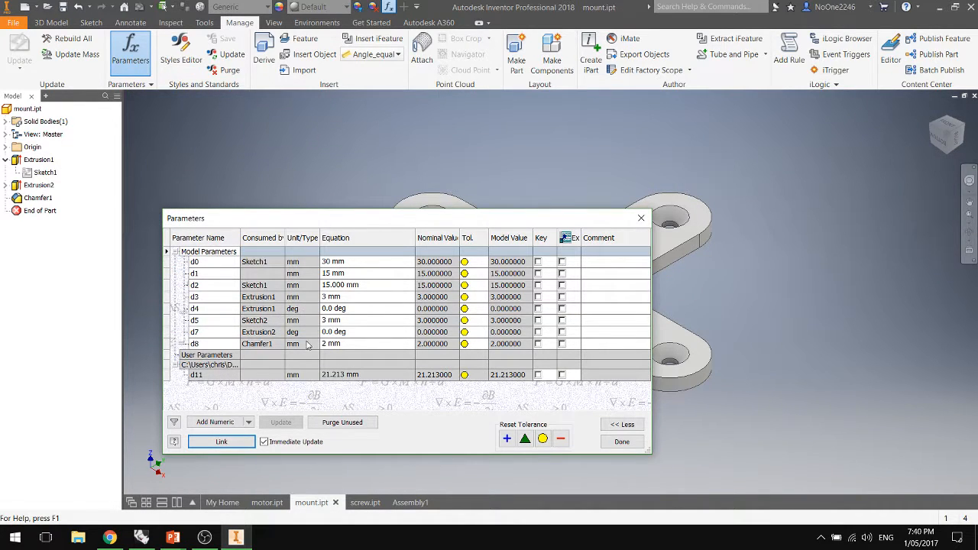
{"action": "left_click_drag", "start_coordinate": [612, 212], "coordinate": [827, 5]}
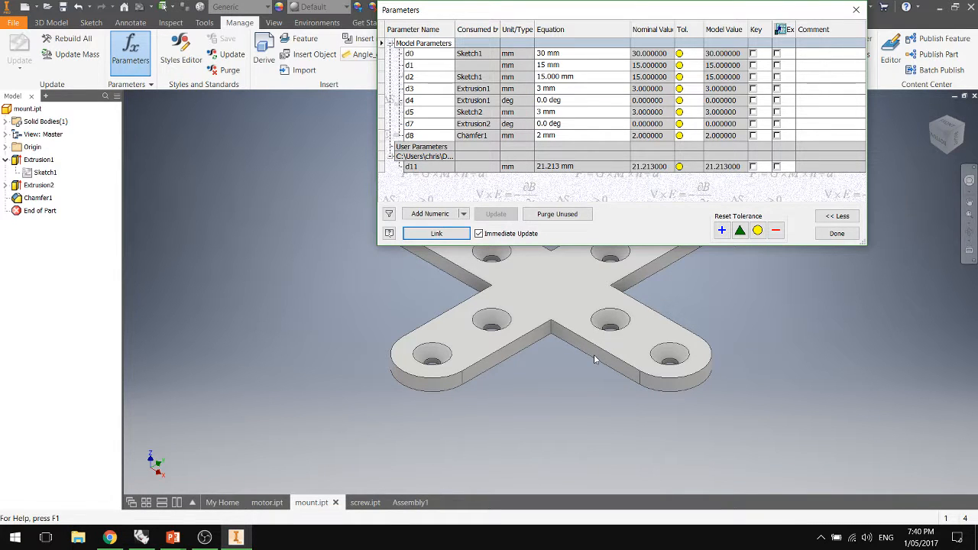
{"action": "left_click", "coordinate": [837, 233]}
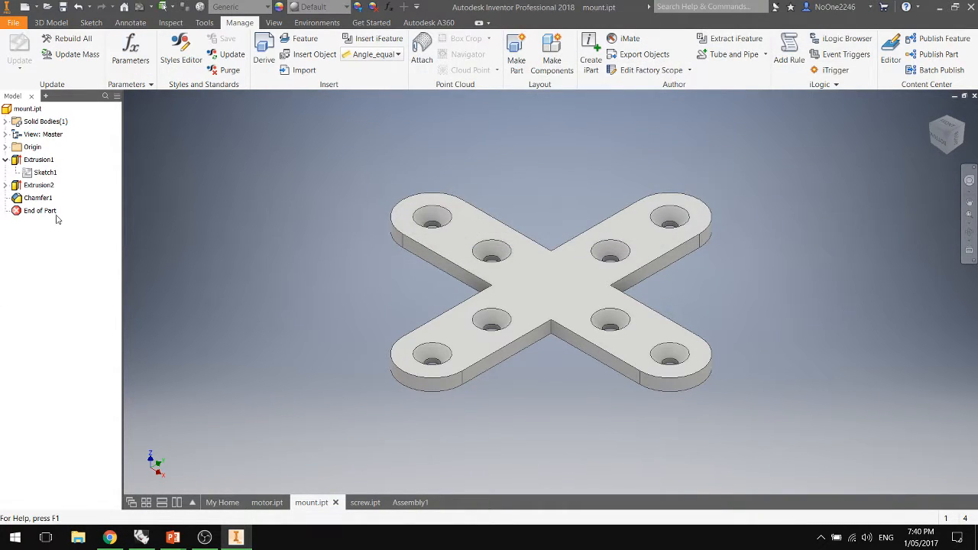
Set the mount's Sketch1 parameter d0 to the equation d11*2.
{"action": "left_click", "coordinate": [45, 172]}
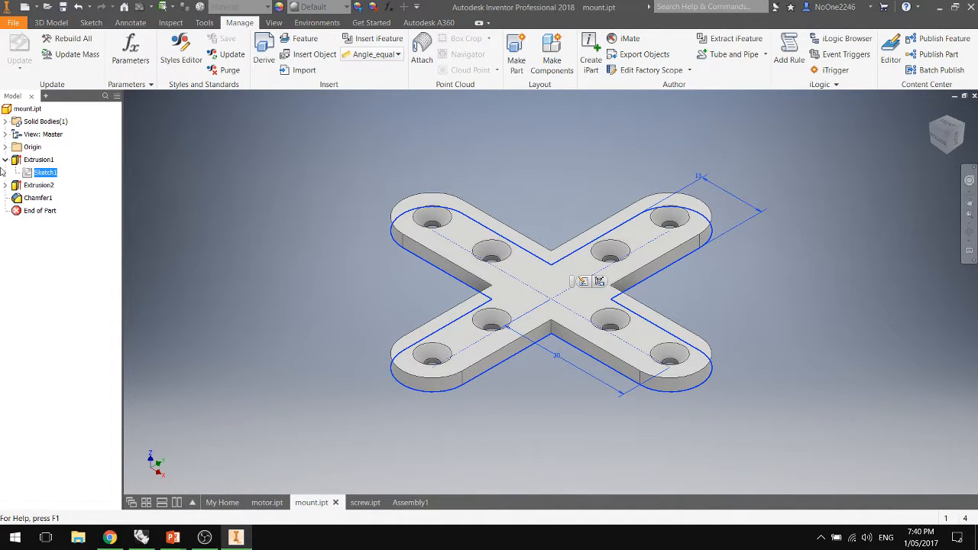
{"action": "left_click", "coordinate": [131, 53]}
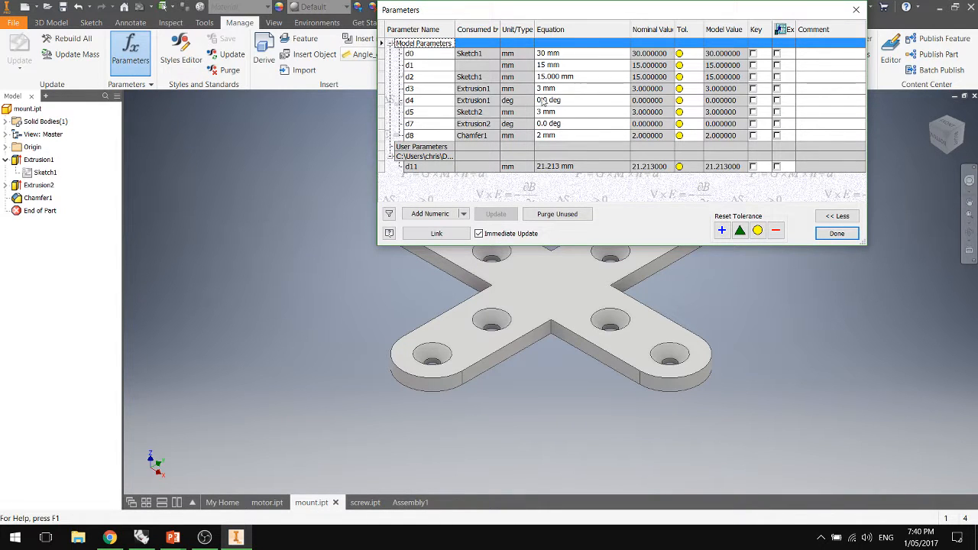
{"action": "left_click", "coordinate": [577, 56]}
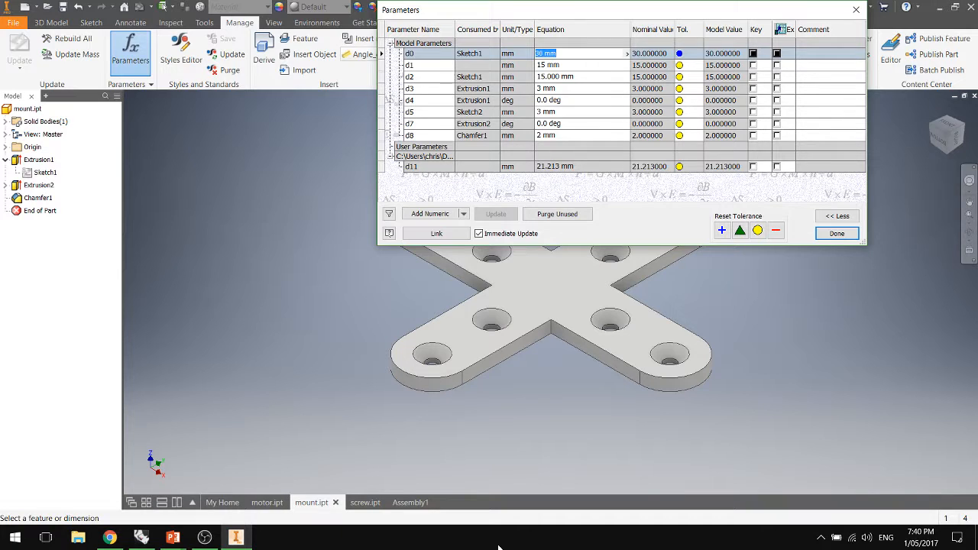
{"action": "type", "text": "d11*2"}
{"action": "left_click", "coordinate": [819, 233]}
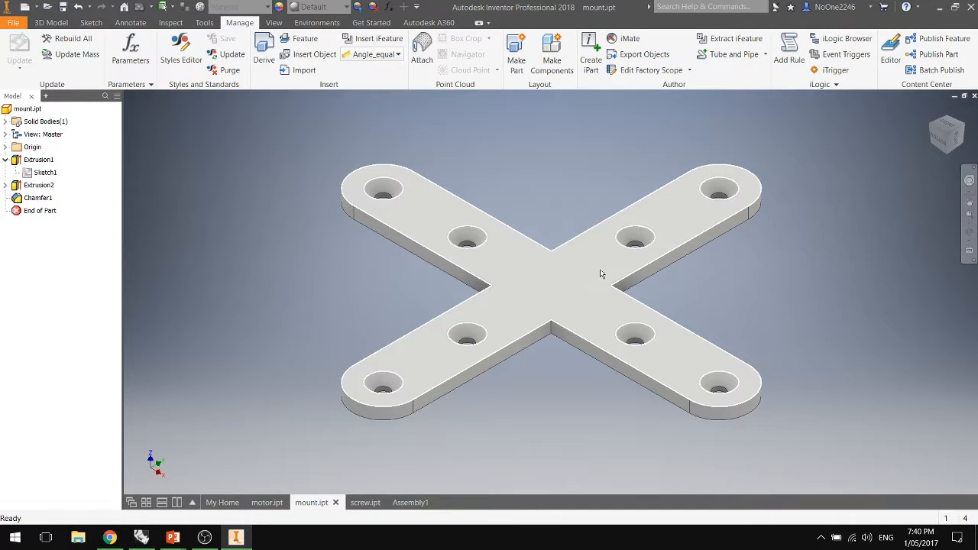
Switch to Assembly1 and examine from several sides how the mounts and their holes line up with the motor.
{"action": "left_click", "coordinate": [411, 503]}
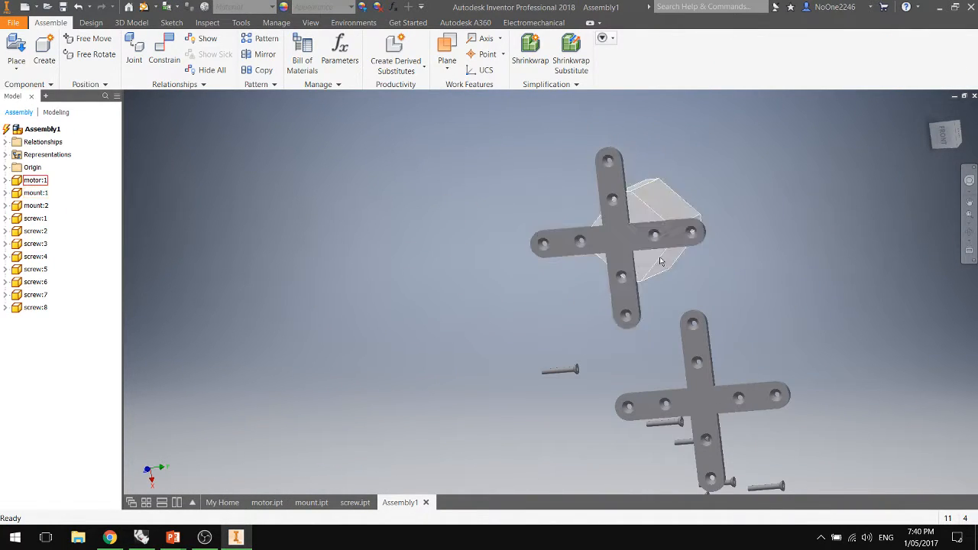
{"action": "middle_click_drag", "start_coordinate": [661, 259], "coordinate": [771, 185]}
{"action": "scroll", "coordinate": [706, 165], "scroll_direction": "up", "scroll_amount": 6}
{"action": "scroll", "coordinate": [706, 164], "scroll_direction": "down", "scroll_amount": 8}
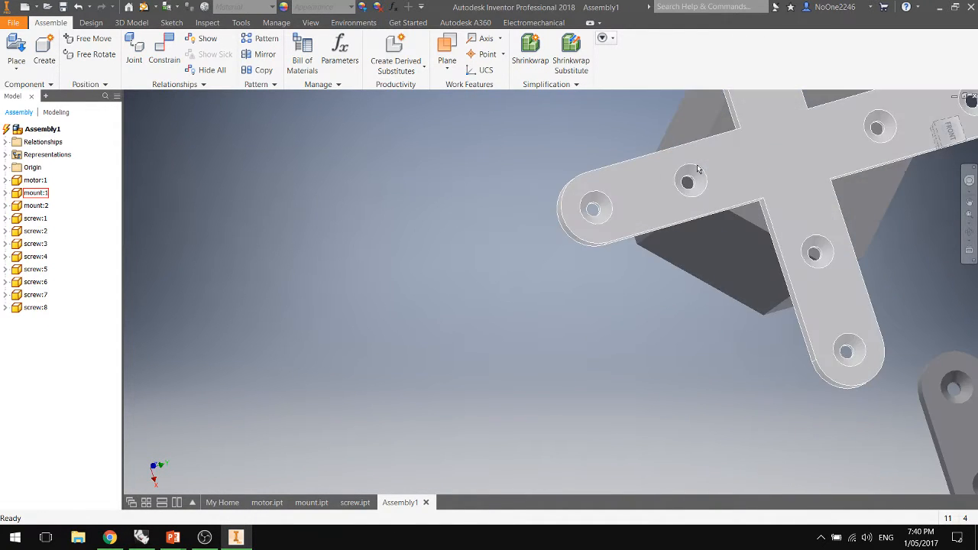
{"action": "left_click", "coordinate": [744, 216]}
{"action": "middle_click_drag", "start_coordinate": [743, 216], "coordinate": [727, 247], "text": "shift"}
{"action": "scroll", "coordinate": [678, 239], "scroll_direction": "down", "scroll_amount": 3}
{"action": "scroll", "coordinate": [735, 204], "scroll_direction": "up", "scroll_amount": 3}
{"action": "scroll", "coordinate": [733, 206], "scroll_direction": "down", "scroll_amount": 3}
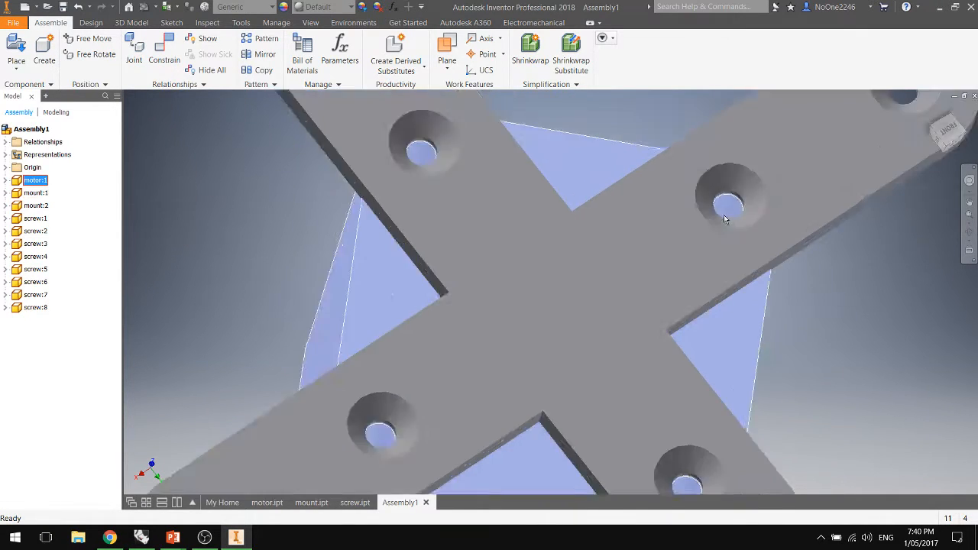
{"action": "scroll", "coordinate": [567, 334], "scroll_direction": "up", "scroll_amount": 3}
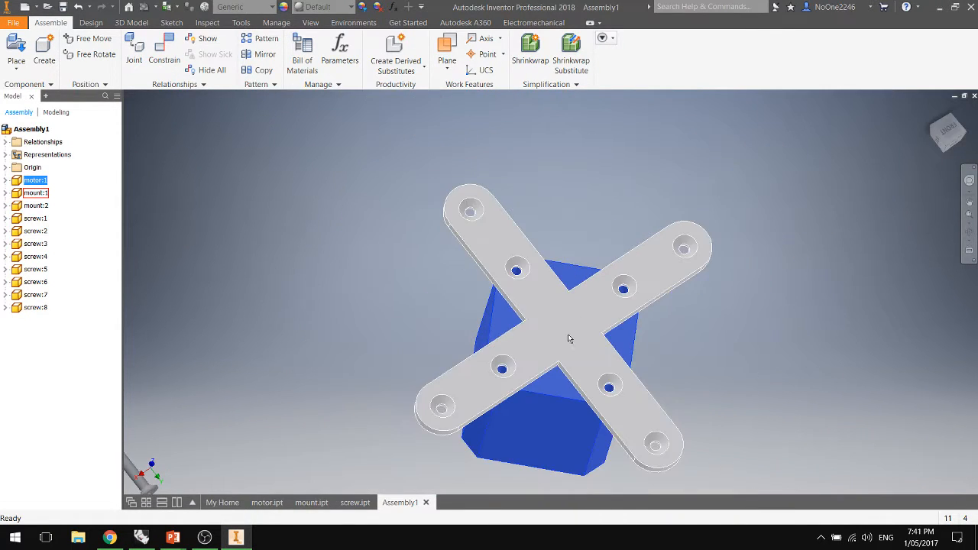
{"action": "middle_click_drag", "start_coordinate": [558, 325], "coordinate": [531, 368], "text": "shift"}
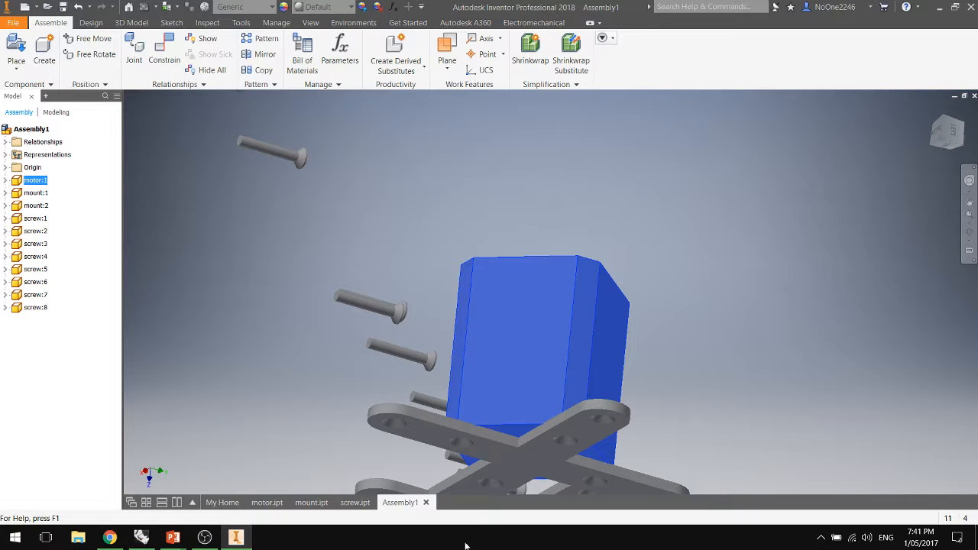
{"action": "scroll", "coordinate": [519, 323], "scroll_direction": "up", "scroll_amount": 5}
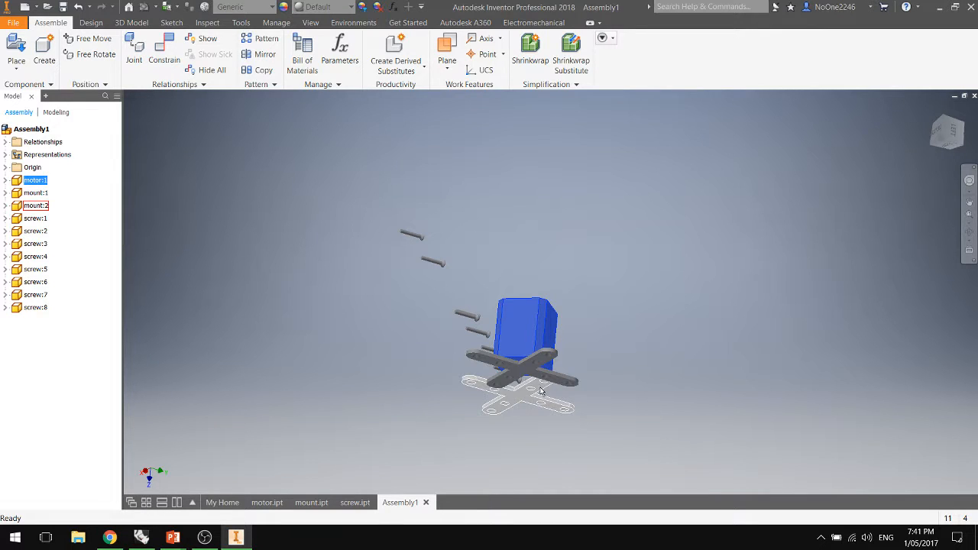
{"action": "left_click", "coordinate": [519, 402]}
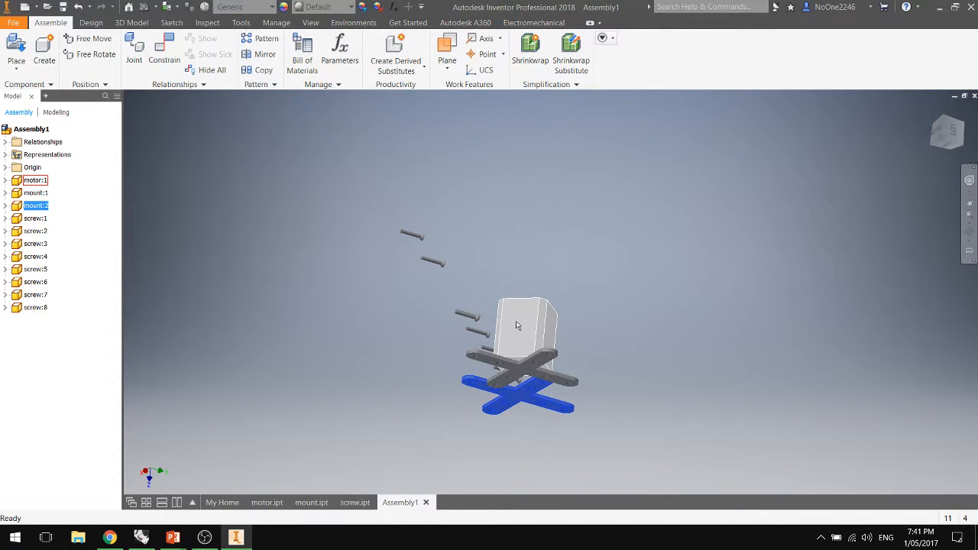
Set the motor part's Sketch1 parameter d0 to 60 mm in motor.ipt.
{"action": "left_click", "coordinate": [272, 503]}
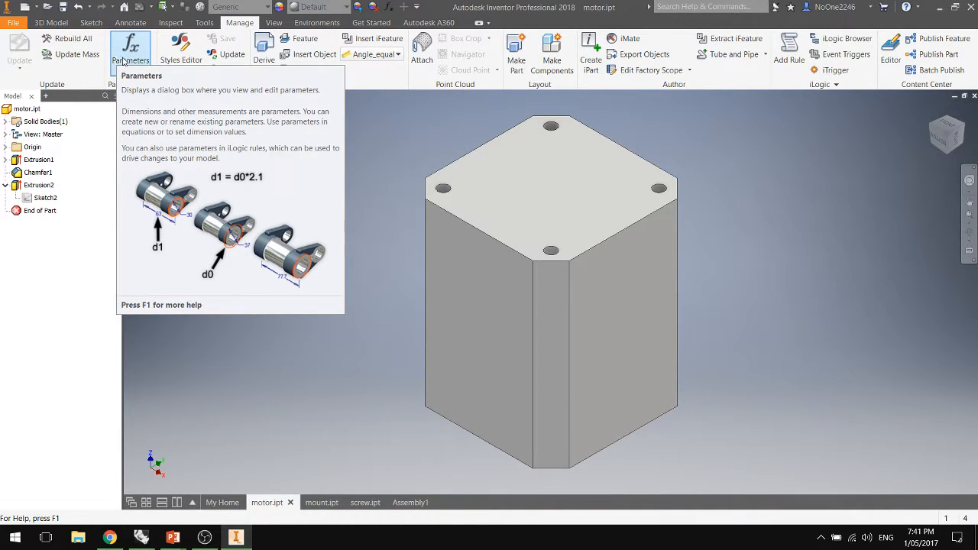
{"action": "left_click", "coordinate": [124, 60]}
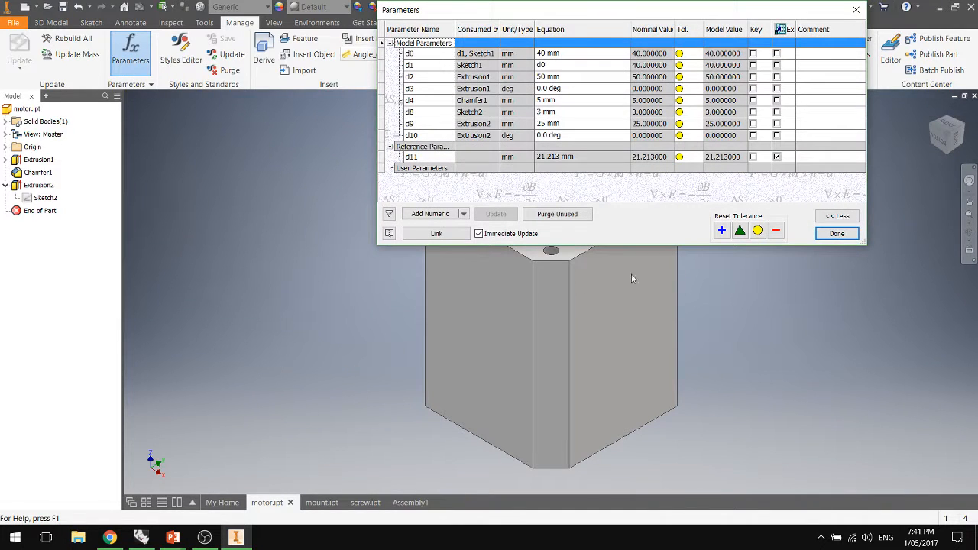
{"action": "left_click", "coordinate": [579, 54]}
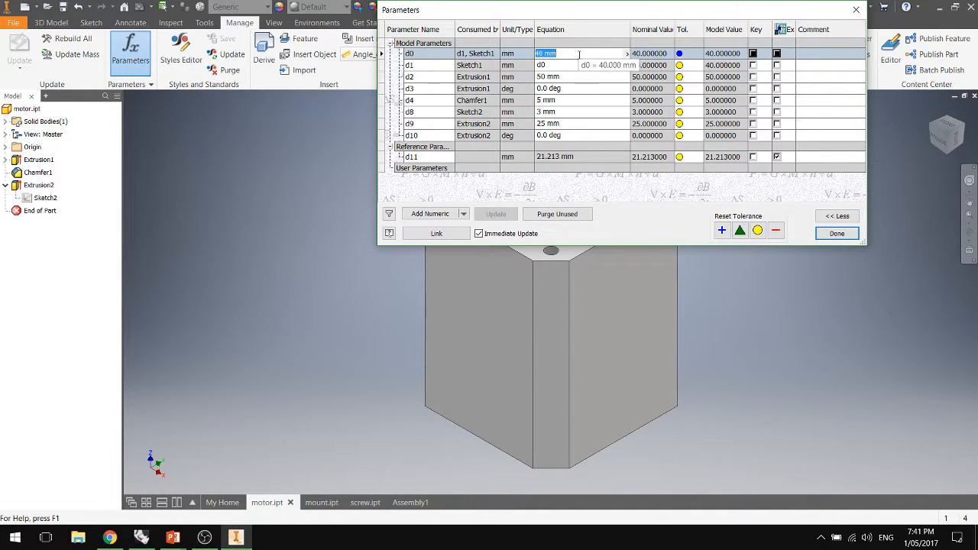
{"action": "type", "text": "6"}
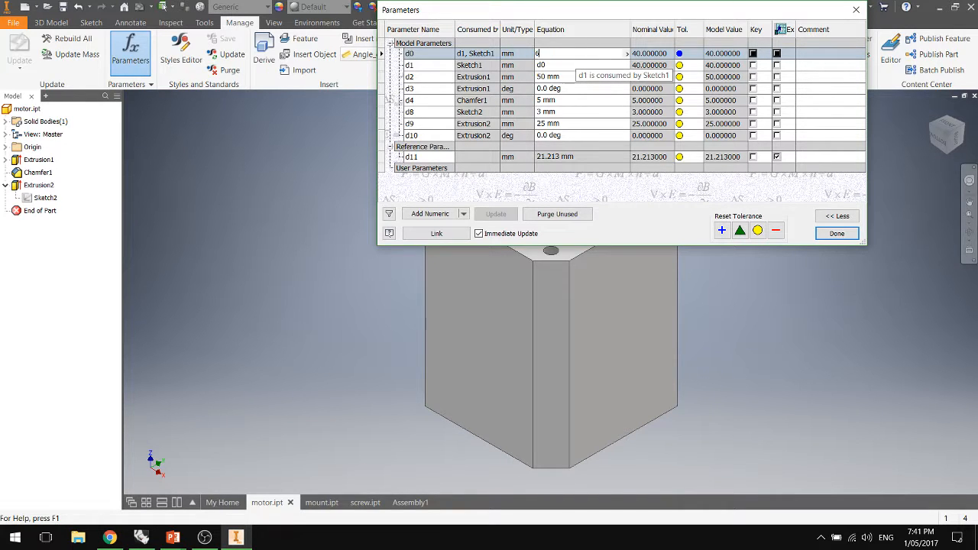
{"action": "type", "text": "0"}
{"action": "key", "text": "Return"}
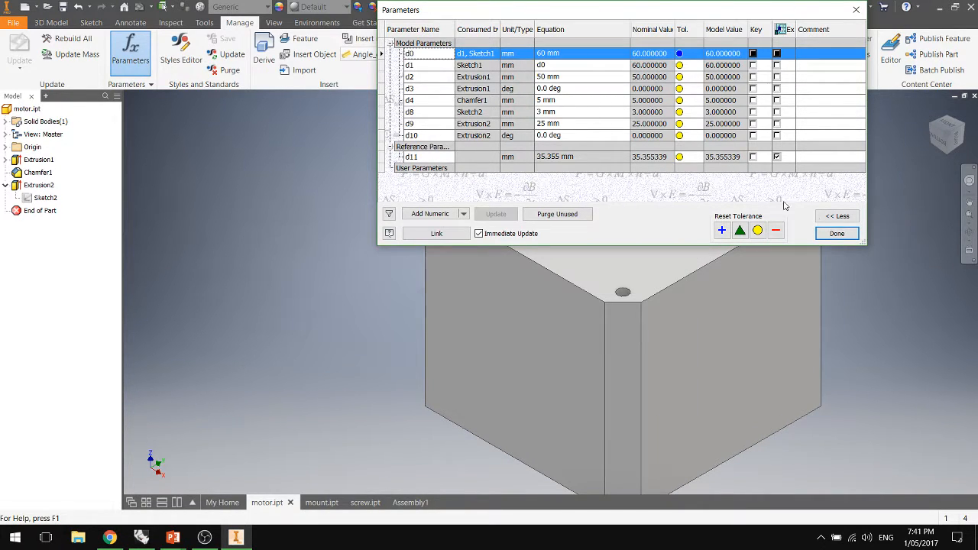
{"action": "left_click", "coordinate": [837, 233]}
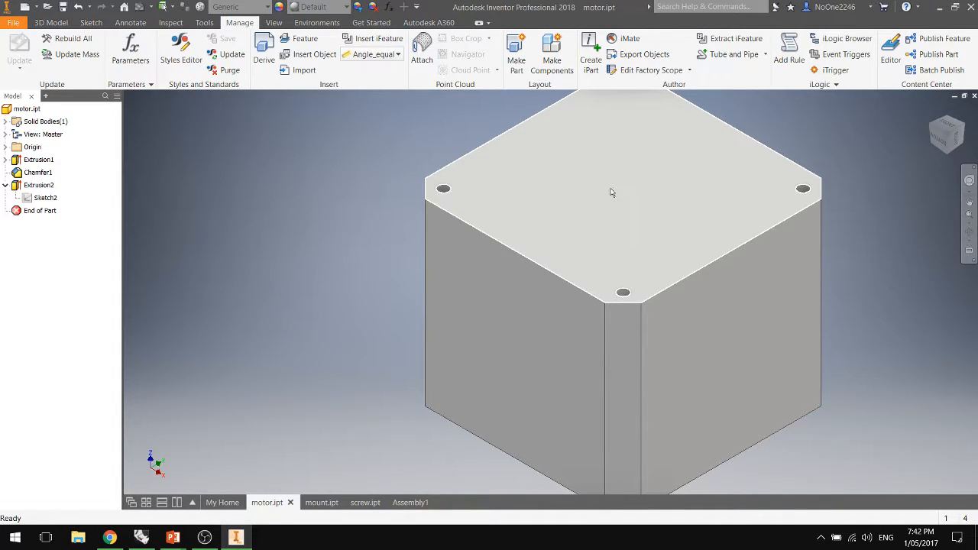
Check mount.ipt and Assembly1 to see how both mounts respond to the new motor width.
{"action": "left_click", "coordinate": [321, 503]}
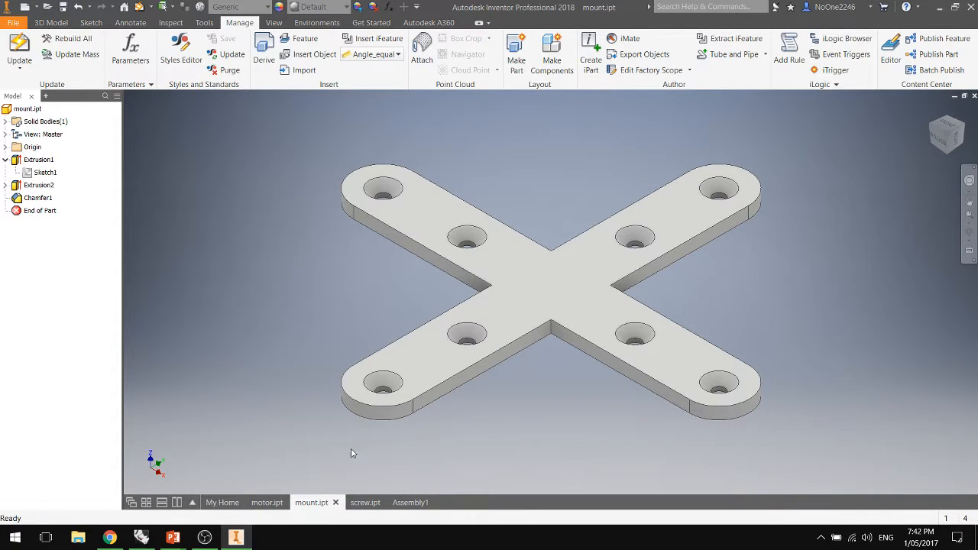
{"action": "left_click", "coordinate": [421, 504]}
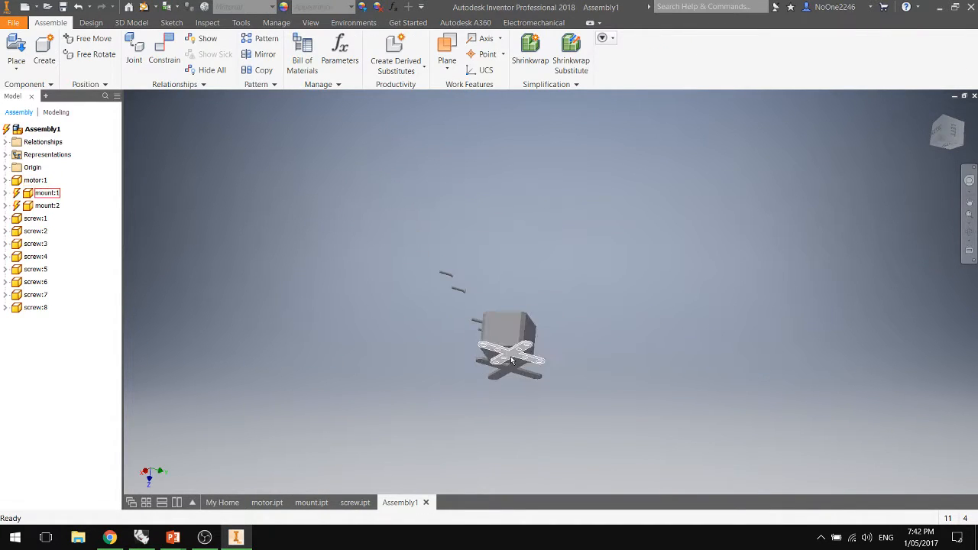
{"action": "scroll", "coordinate": [512, 361], "scroll_direction": "up", "scroll_amount": 5}
{"action": "left_click", "coordinate": [564, 225]}
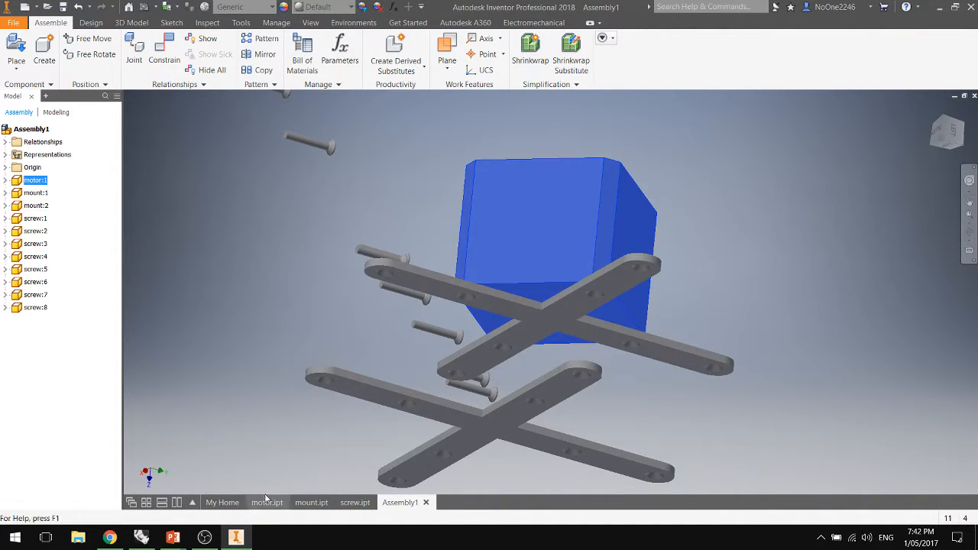
{"action": "left_click", "coordinate": [356, 502]}
{"action": "left_click", "coordinate": [312, 503]}
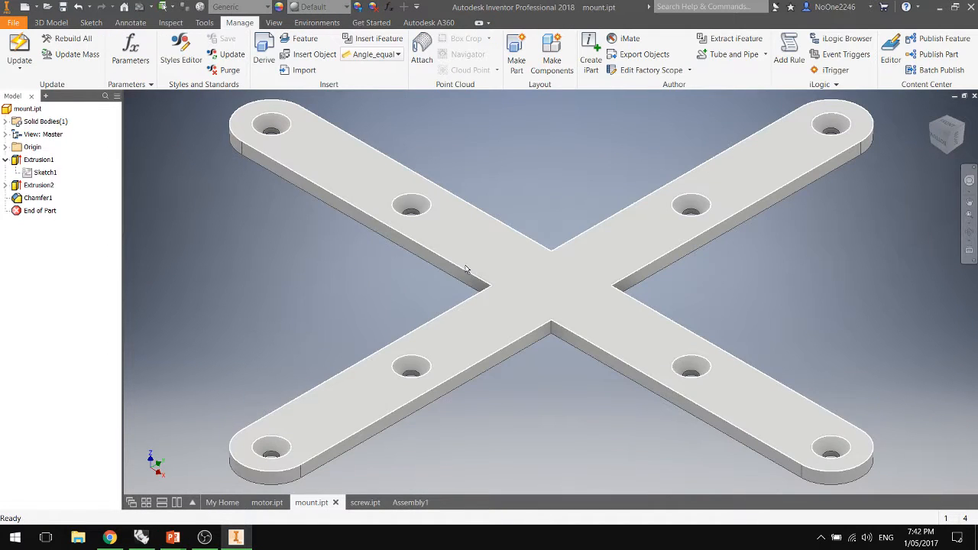
{"action": "left_click", "coordinate": [411, 503]}
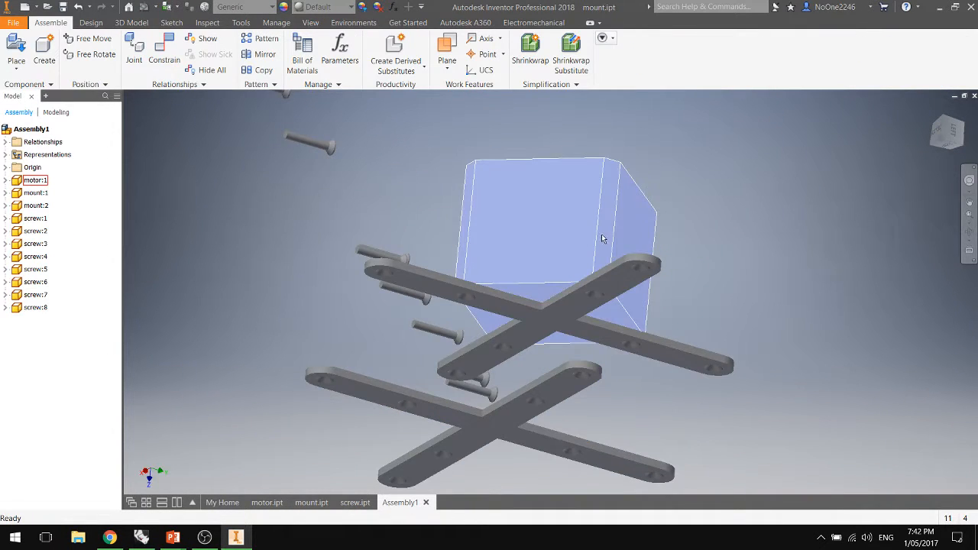
{"action": "middle_click_drag", "start_coordinate": [572, 295], "coordinate": [573, 230]}
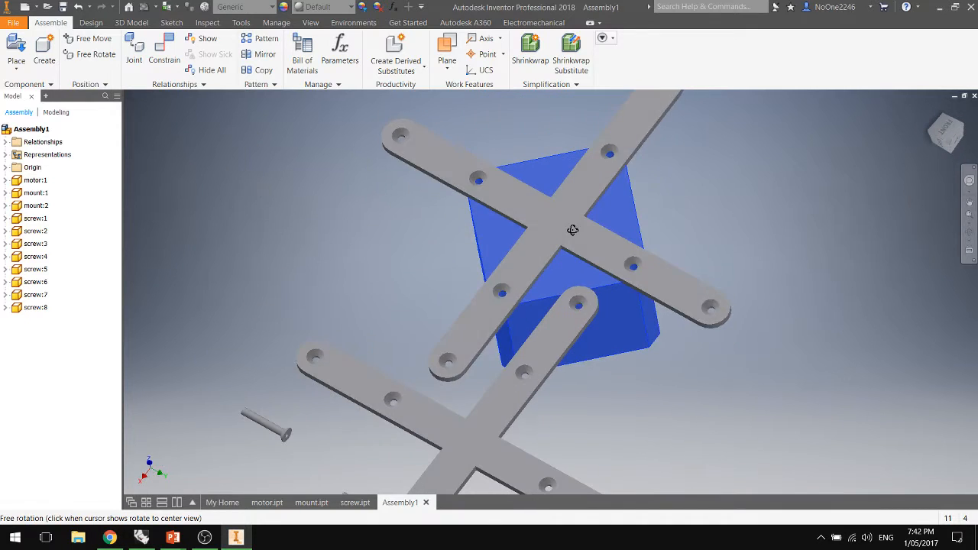
{"action": "left_click", "coordinate": [574, 269]}
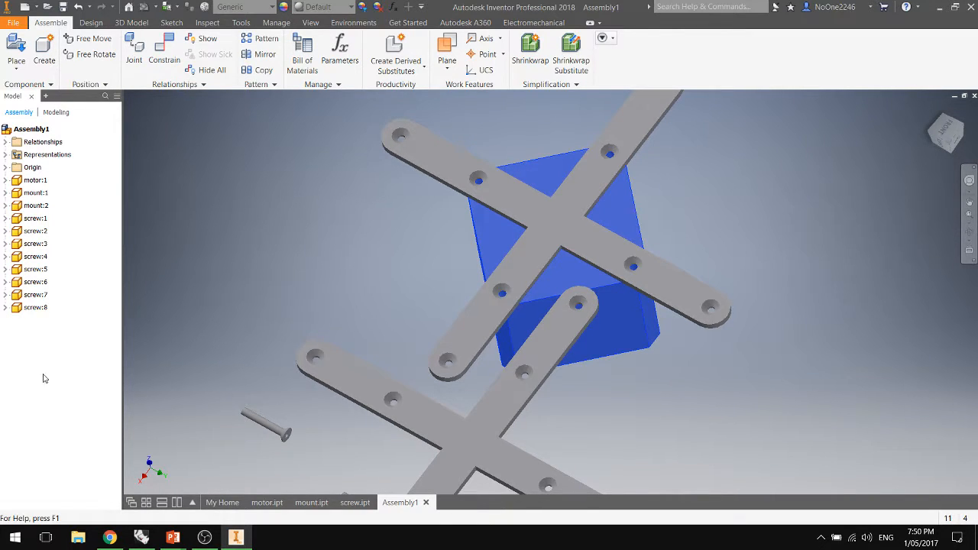
Open Sketch2 of Extrusion2 in motor.ipt and examine the diagonal reference dimension between the holes.
{"action": "left_click", "coordinate": [264, 504]}
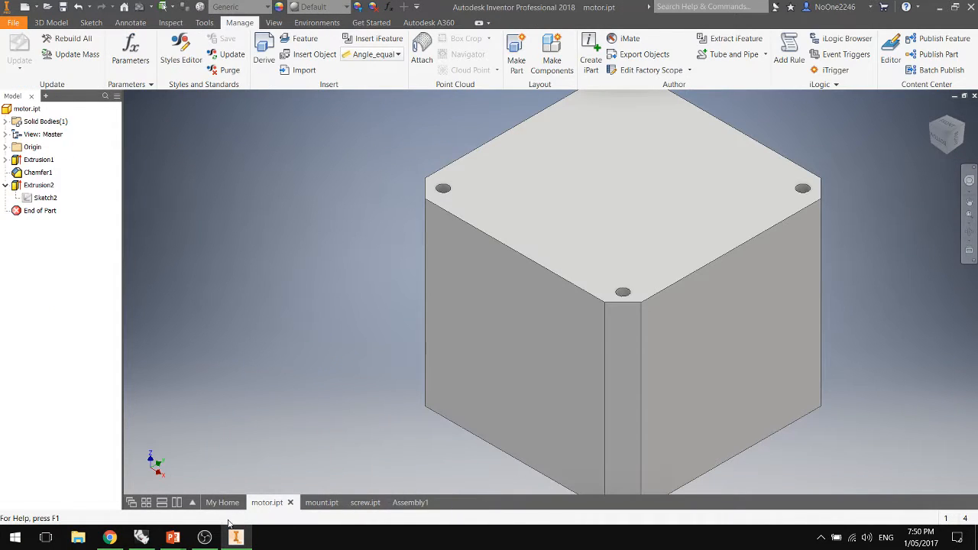
{"action": "scroll", "coordinate": [407, 348], "scroll_direction": "down", "scroll_amount": 3}
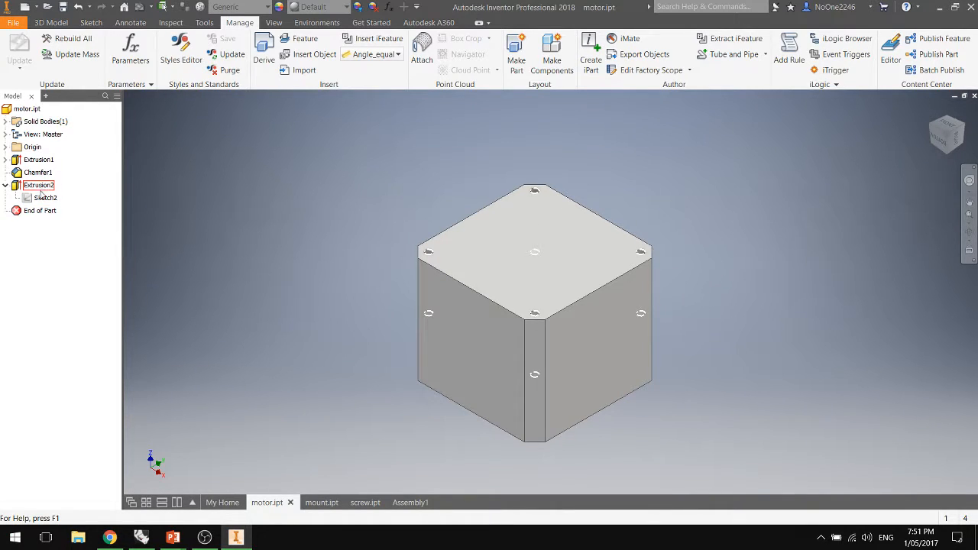
{"action": "left_click", "coordinate": [44, 199]}
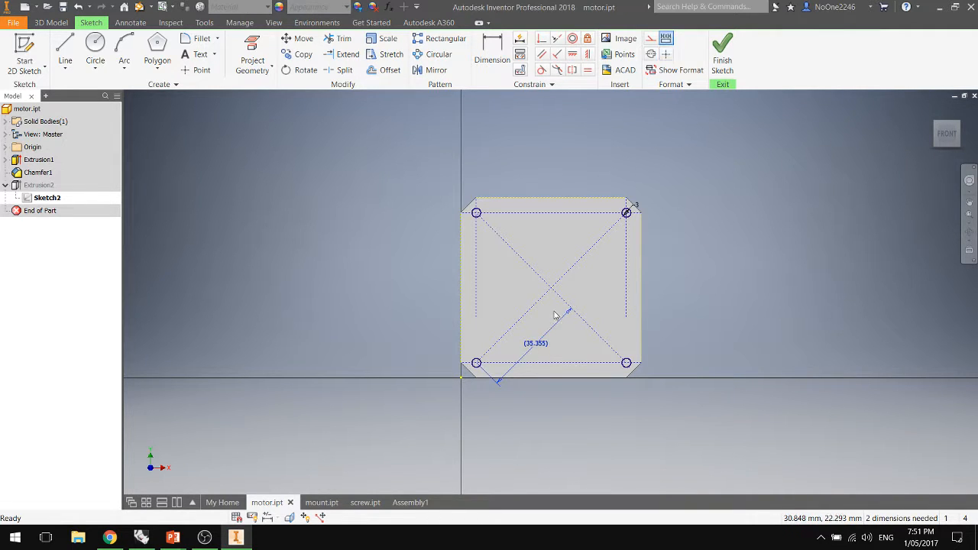
{"action": "scroll", "coordinate": [538, 348], "scroll_direction": "up", "scroll_amount": 5}
{"action": "scroll", "coordinate": [550, 305], "scroll_direction": "down", "scroll_amount": 6}
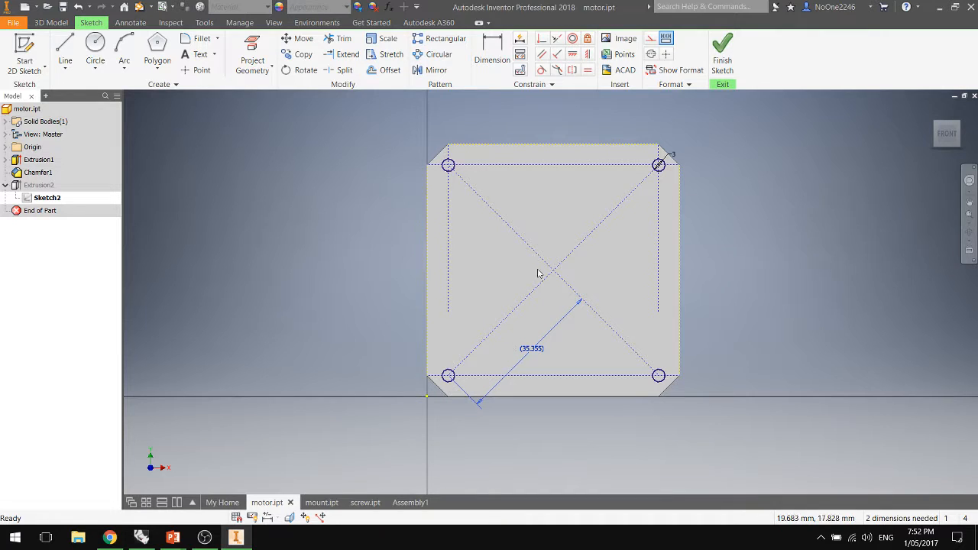
{"action": "mouse_move", "coordinate": [220, 546]}
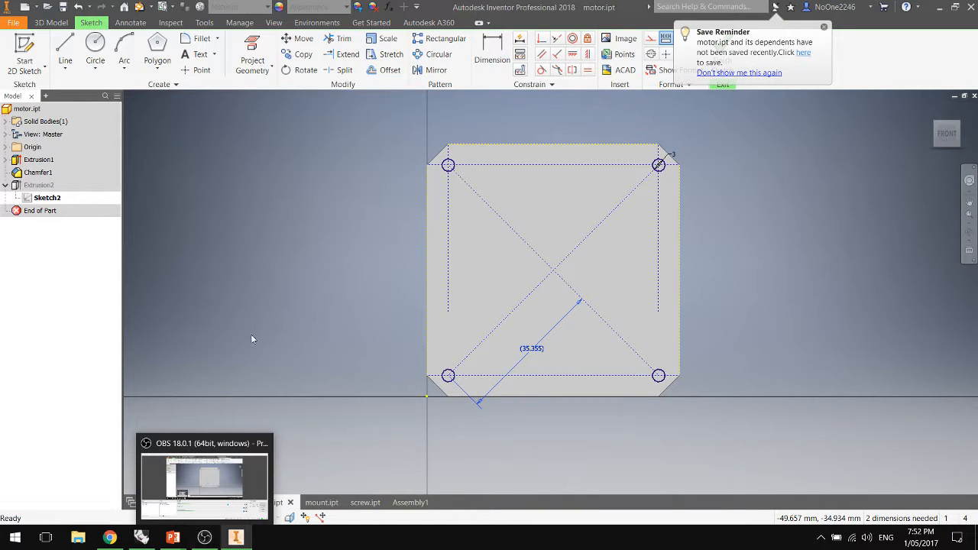
{"action": "key", "text": "d"}
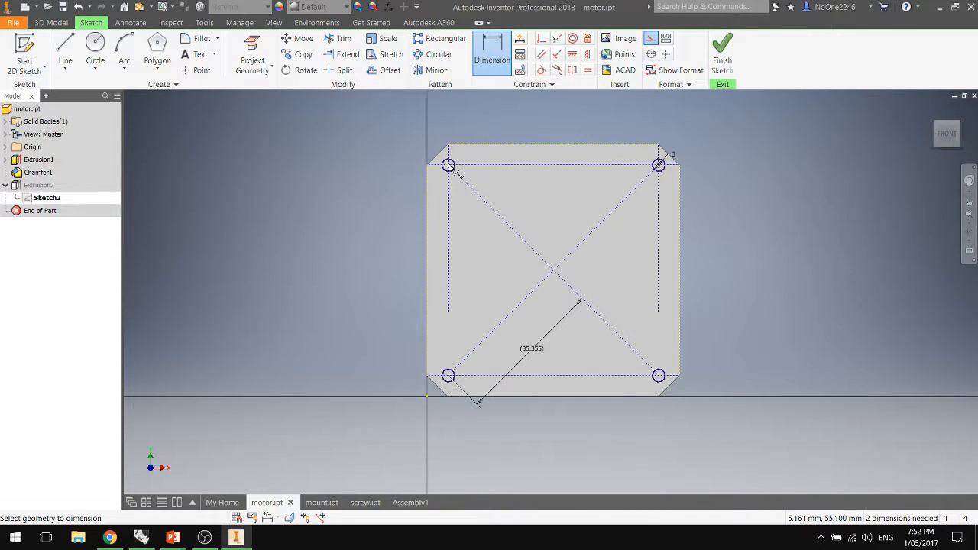
{"action": "left_click", "coordinate": [449, 166]}
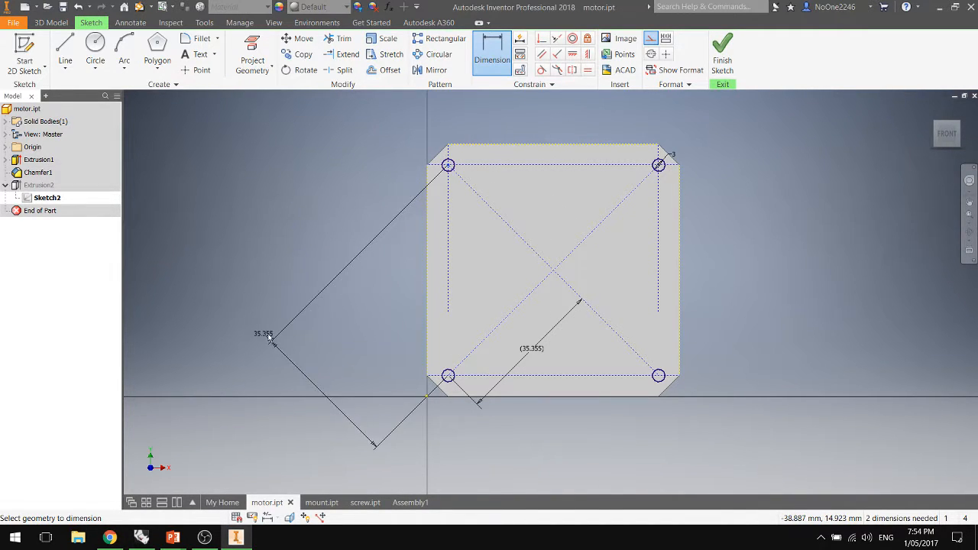
{"action": "key", "text": "Escape"}
{"action": "key", "text": "Escape"}
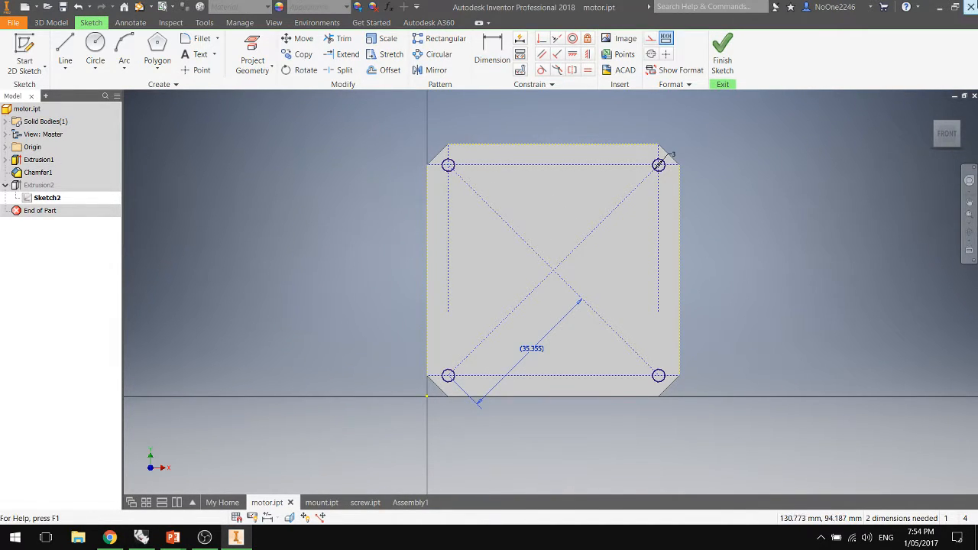
Finish the motor sketch and return to Assembly1 with the motor's mounting face in view.
{"action": "left_click", "coordinate": [722, 54]}
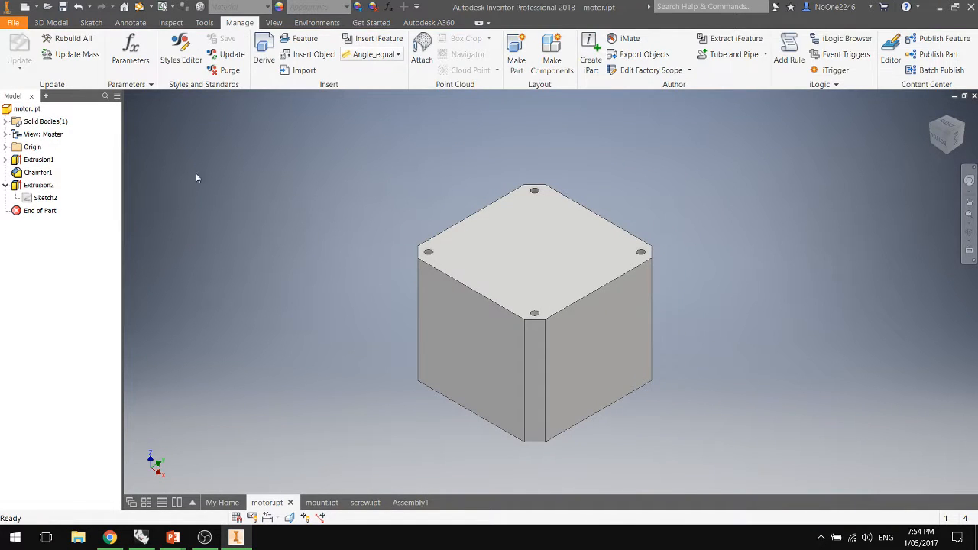
{"action": "left_click", "coordinate": [417, 502]}
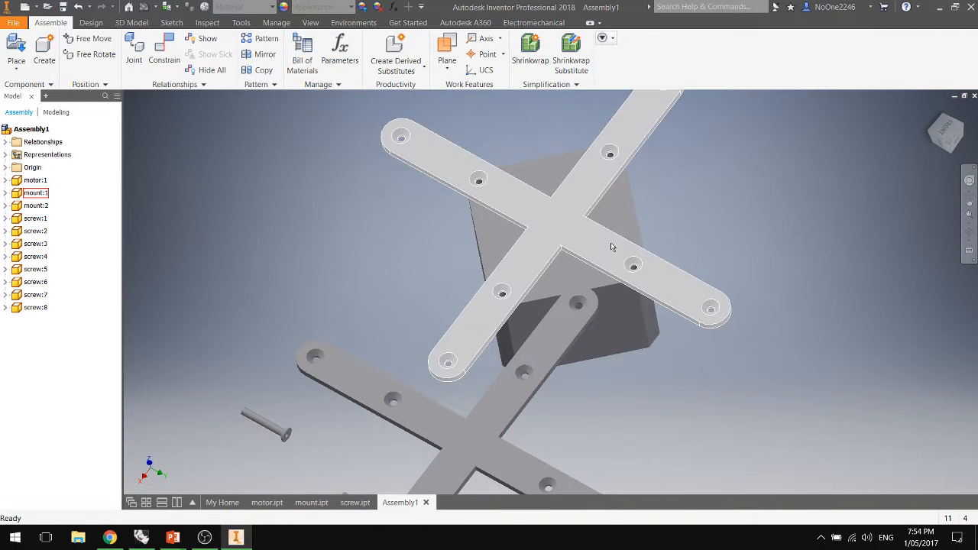
{"action": "middle_click_drag", "start_coordinate": [612, 247], "coordinate": [378, 263], "text": "shift"}
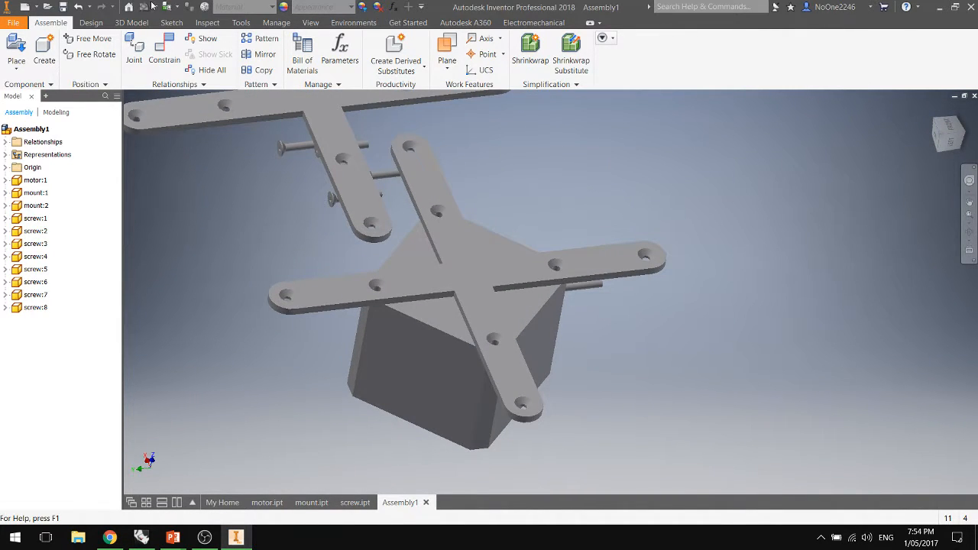
{"action": "left_click", "coordinate": [164, 50]}
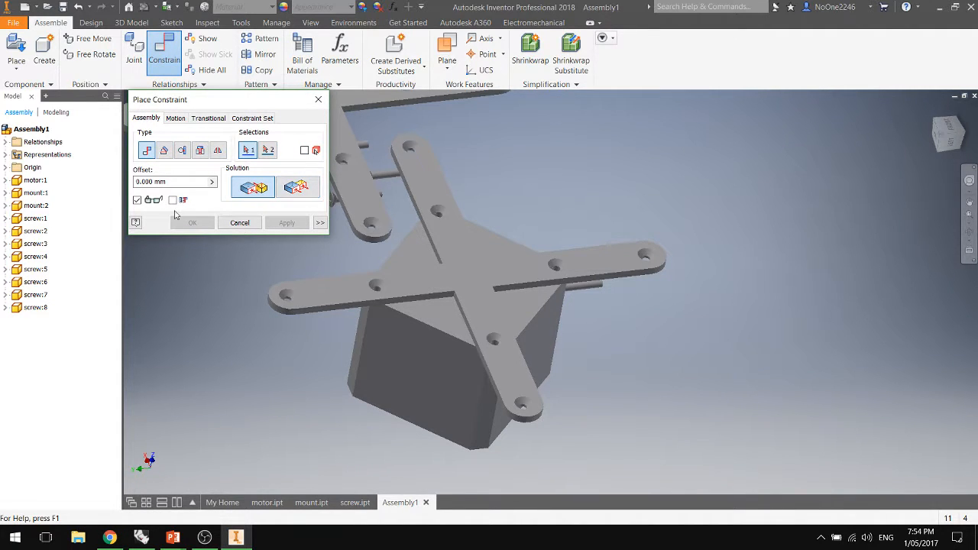
{"action": "left_click_drag", "start_coordinate": [188, 101], "coordinate": [492, 106]}
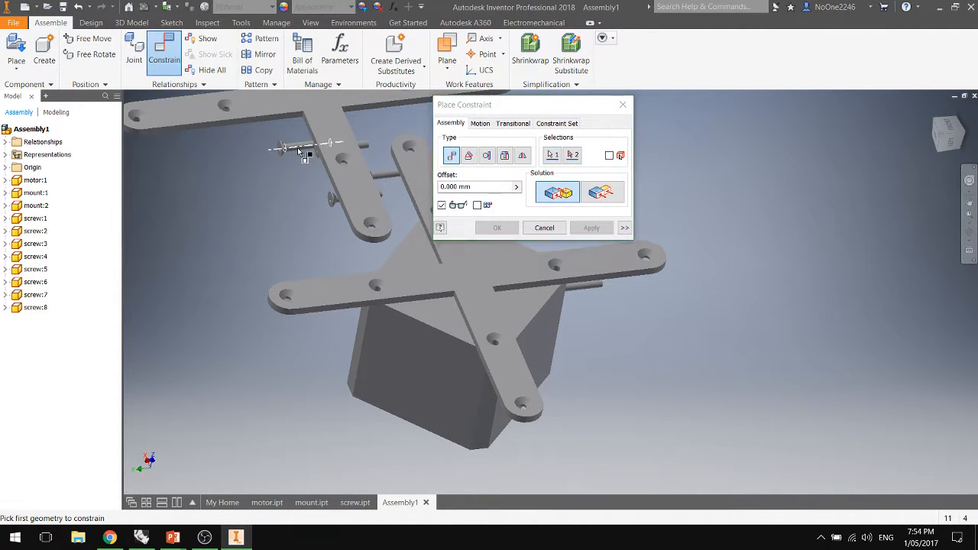
{"action": "left_click", "coordinate": [300, 151]}
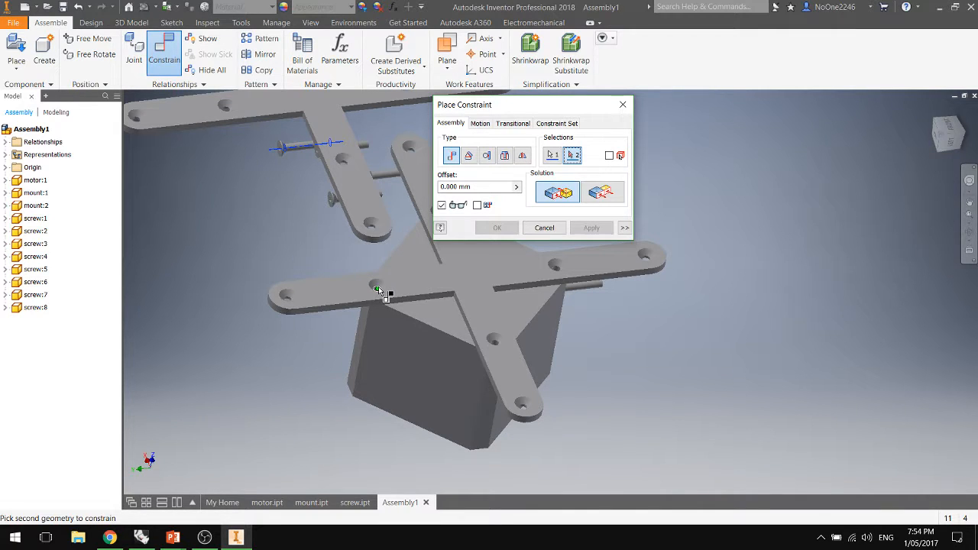
{"action": "left_click", "coordinate": [294, 299]}
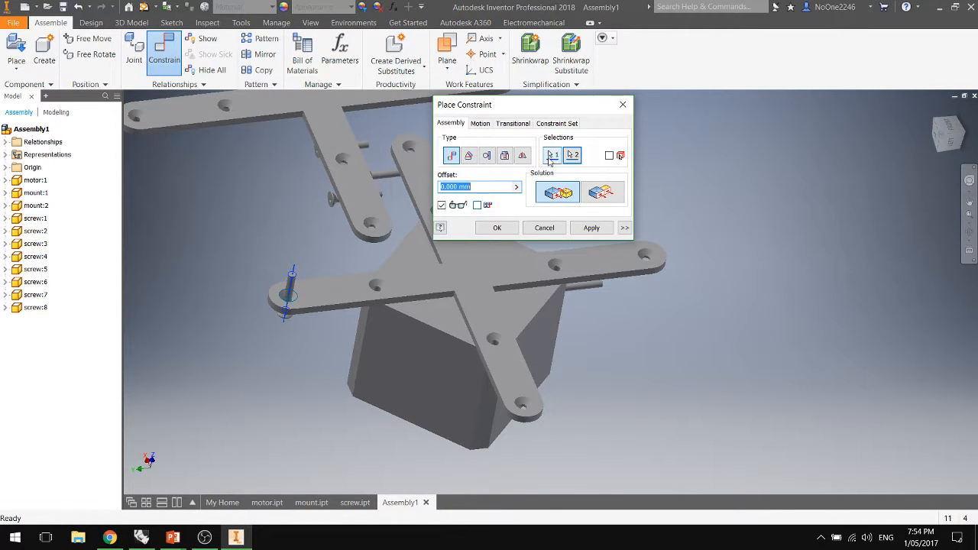
{"action": "left_click", "coordinate": [572, 157]}
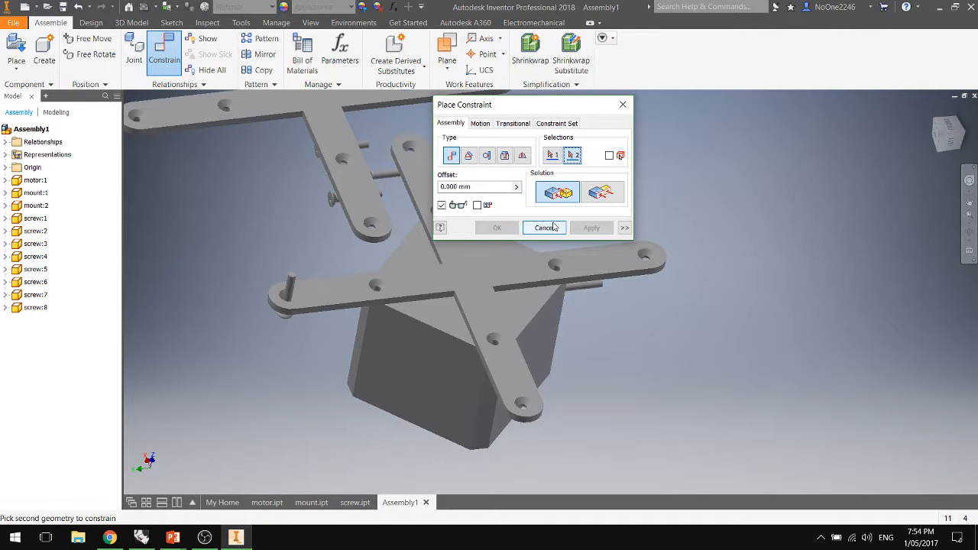
{"action": "left_click", "coordinate": [551, 227]}
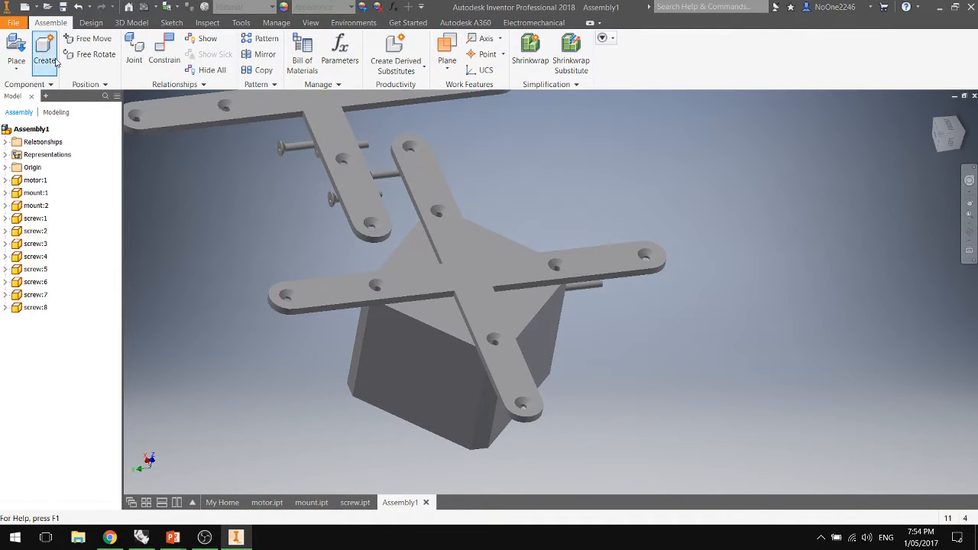
Try mating screw:1's axis to the outermost hole axis on one arm of mount:1 with a 0 mm offset.
{"action": "left_click", "coordinate": [163, 52]}
{"action": "left_click", "coordinate": [387, 175]}
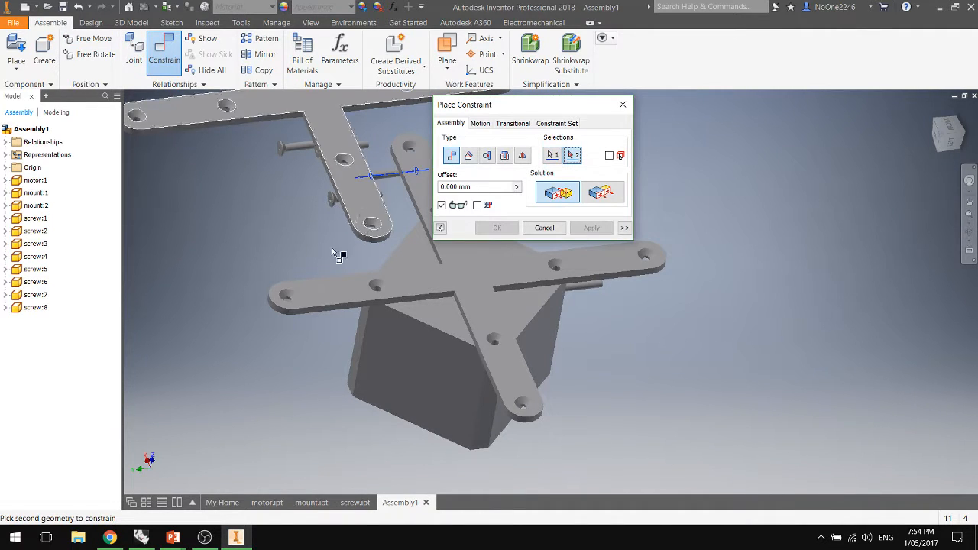
{"action": "left_click", "coordinate": [290, 298]}
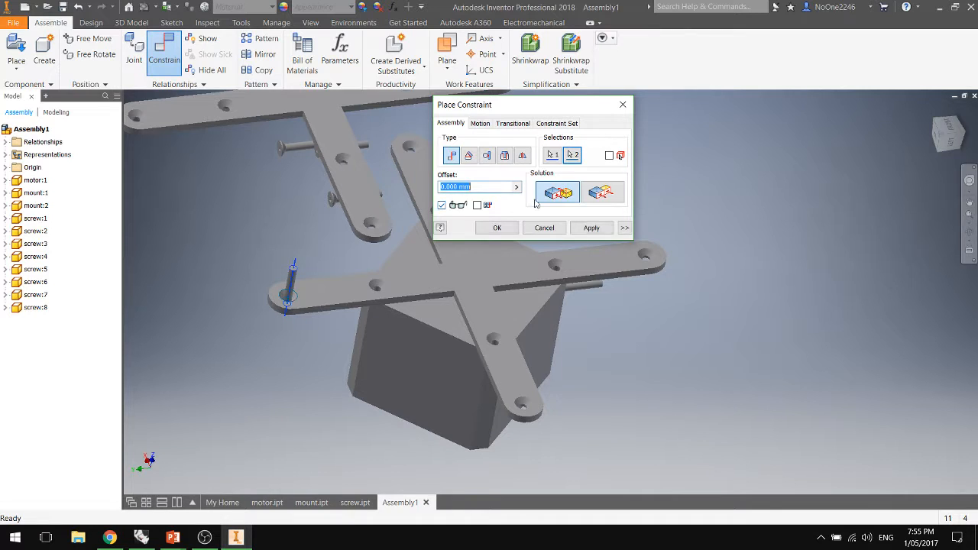
{"action": "left_click", "coordinate": [497, 228]}
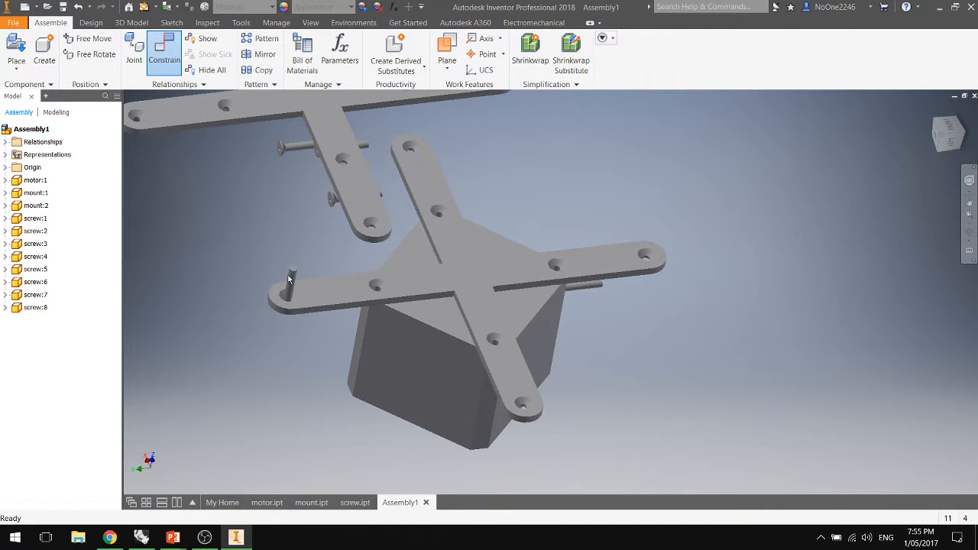
Inspect the mated screw from below the mount and slide it along the hole to check its orientation.
{"action": "left_click", "coordinate": [347, 288]}
{"action": "middle_click_drag", "start_coordinate": [348, 288], "coordinate": [342, 213], "text": "shift"}
{"action": "scroll", "coordinate": [342, 214], "scroll_direction": "down", "scroll_amount": 3}
{"action": "scroll", "coordinate": [314, 111], "scroll_direction": "down", "scroll_amount": 4}
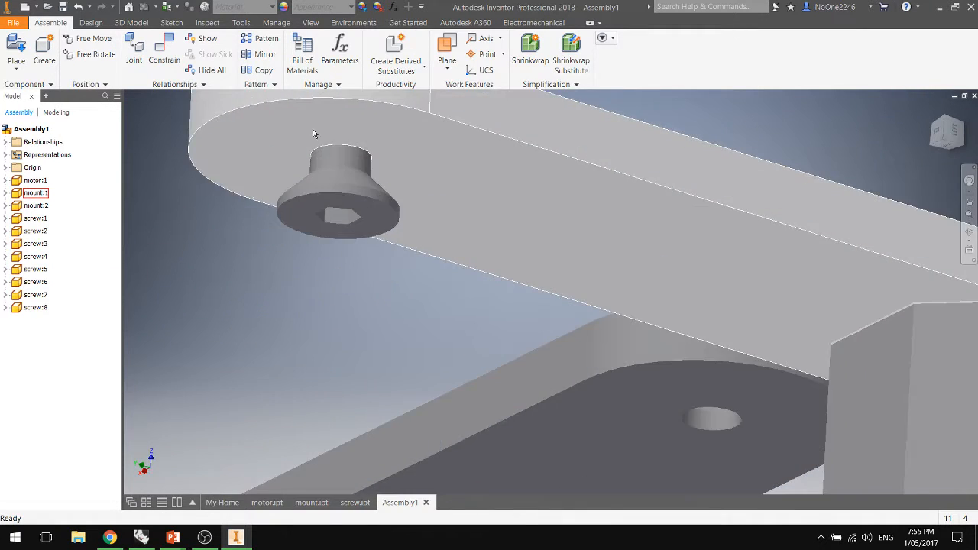
{"action": "scroll", "coordinate": [344, 172], "scroll_direction": "up", "scroll_amount": 3}
{"action": "scroll", "coordinate": [354, 185], "scroll_direction": "down", "scroll_amount": 1}
{"action": "scroll", "coordinate": [353, 184], "scroll_direction": "up", "scroll_amount": 3}
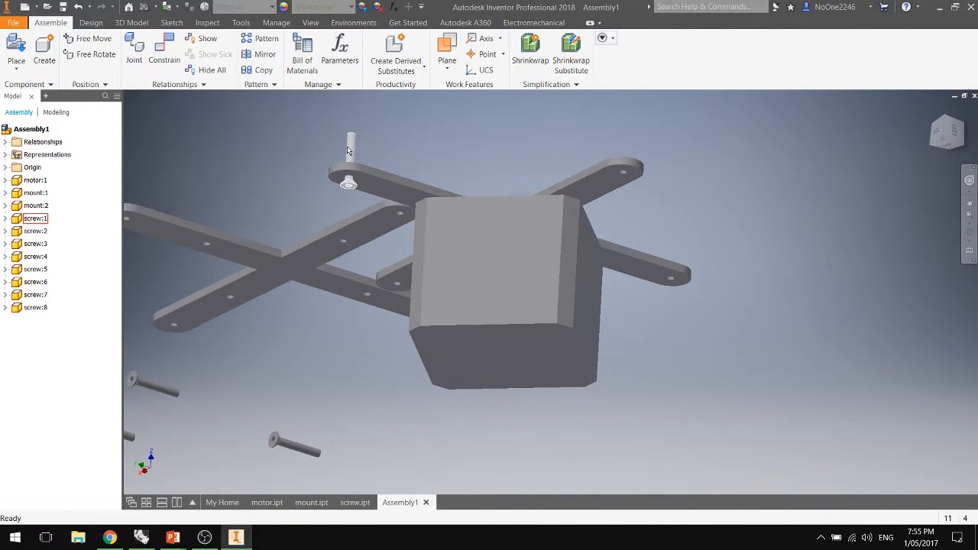
{"action": "left_click_drag", "start_coordinate": [347, 151], "coordinate": [443, 177]}
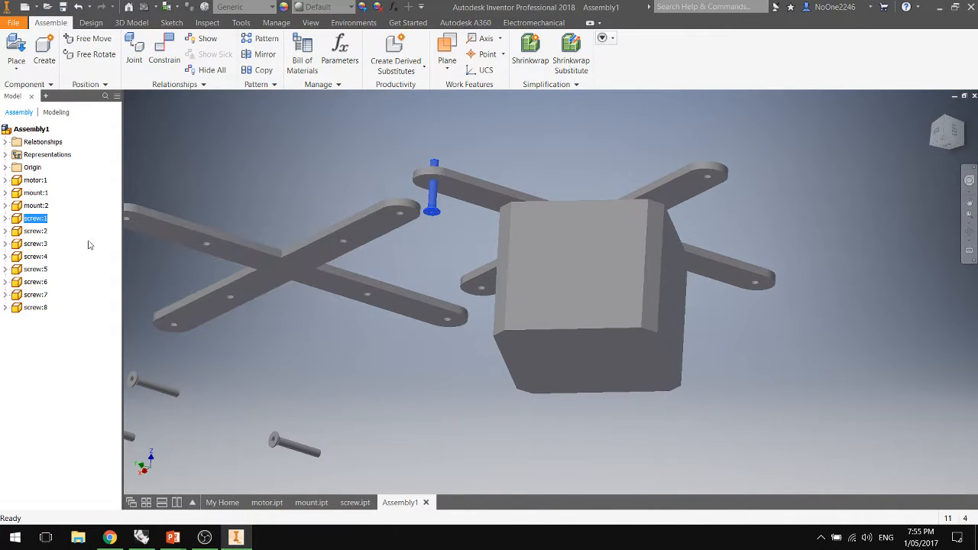
Open screw:1's mate constraint for editing and examine its assembly, motion, transitional and constraint set options.
{"action": "left_click", "coordinate": [6, 219]}
{"action": "right_click", "coordinate": [46, 244]}
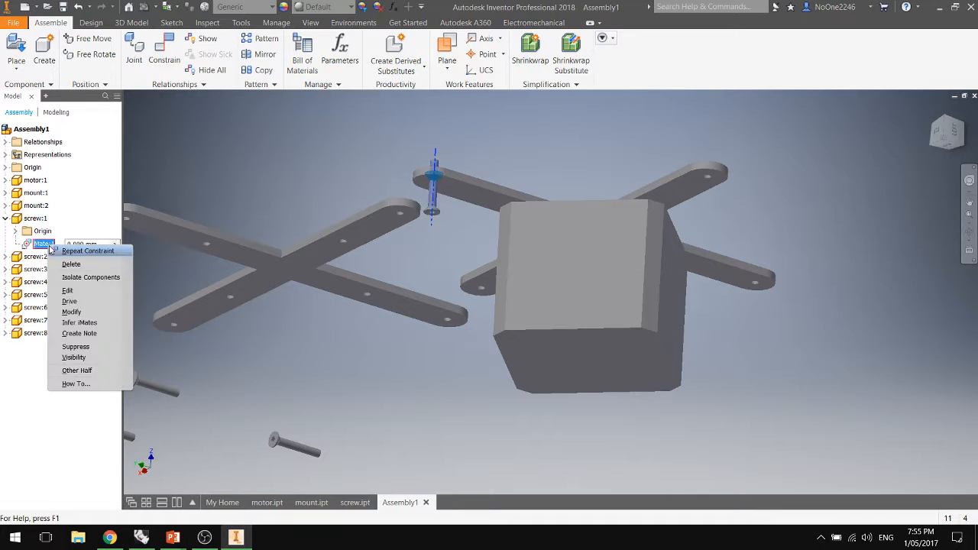
{"action": "left_click", "coordinate": [67, 291]}
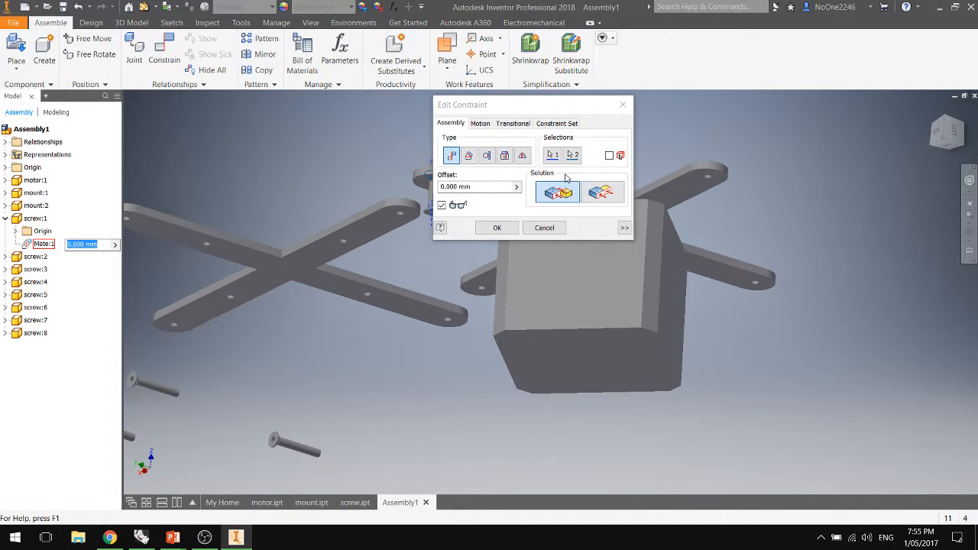
{"action": "left_click_drag", "start_coordinate": [519, 111], "coordinate": [265, 152]}
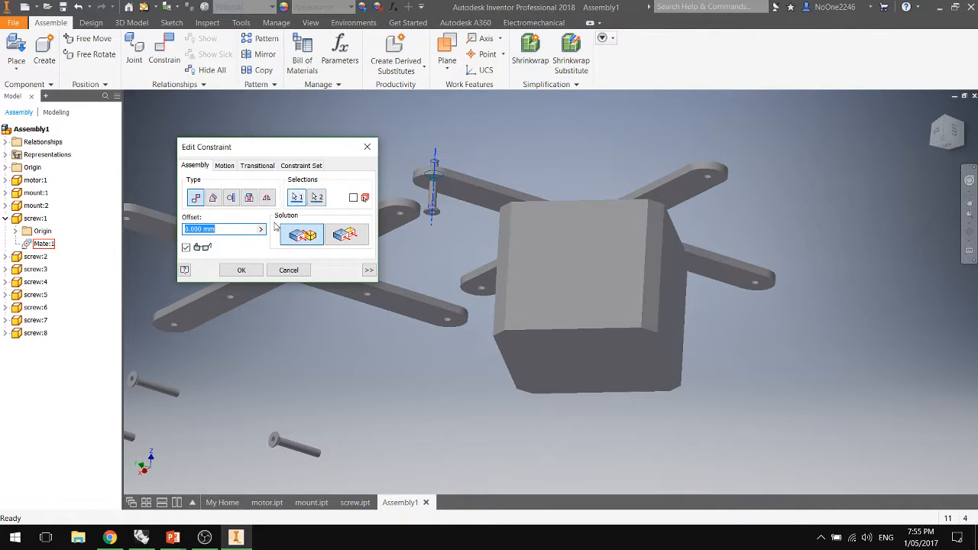
{"action": "left_click", "coordinate": [297, 198]}
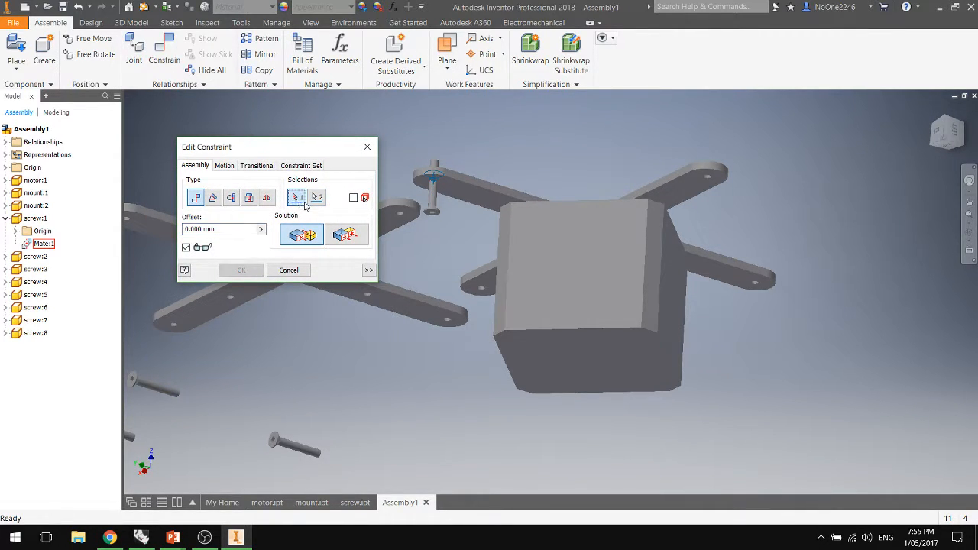
{"action": "left_click", "coordinate": [226, 167]}
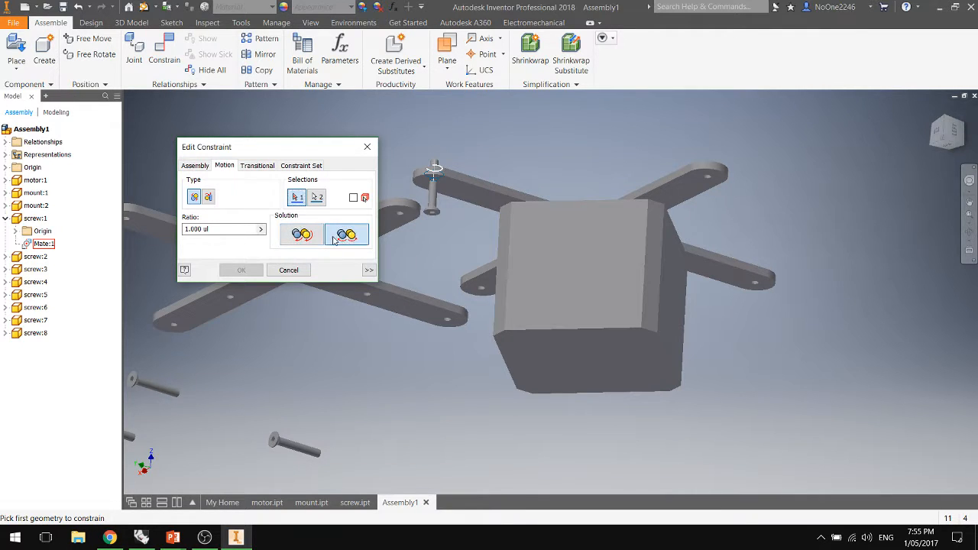
{"action": "left_click", "coordinate": [262, 166]}
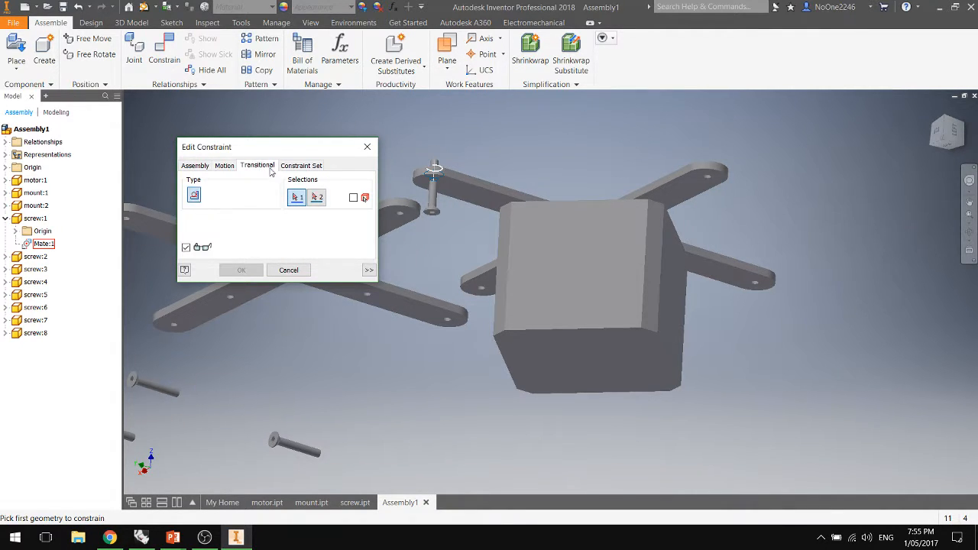
{"action": "left_click", "coordinate": [303, 168]}
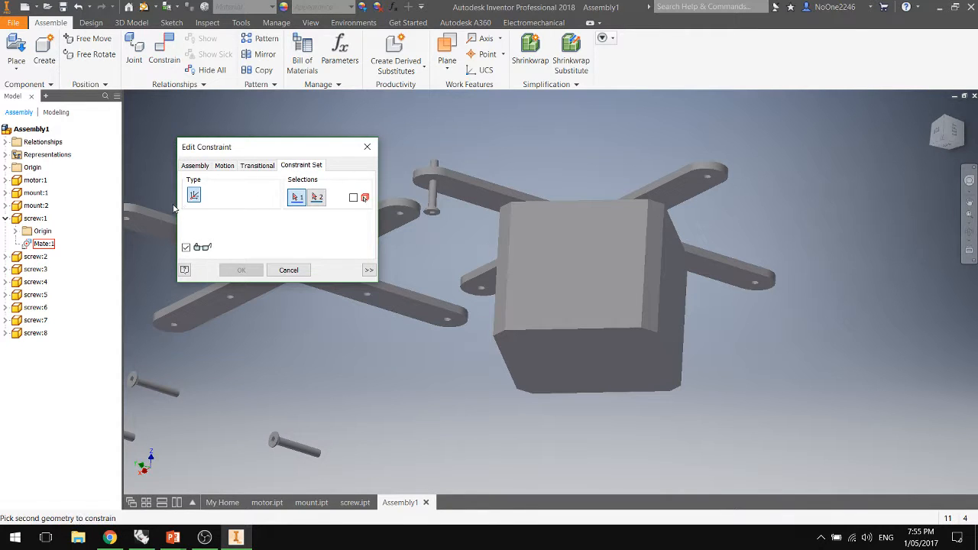
{"action": "left_click", "coordinate": [194, 169]}
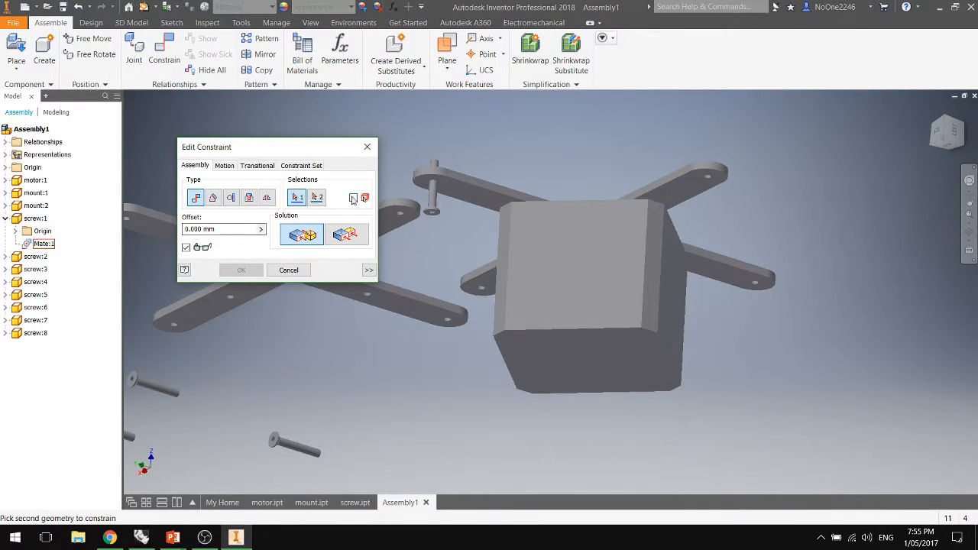
{"action": "left_click", "coordinate": [290, 269]}
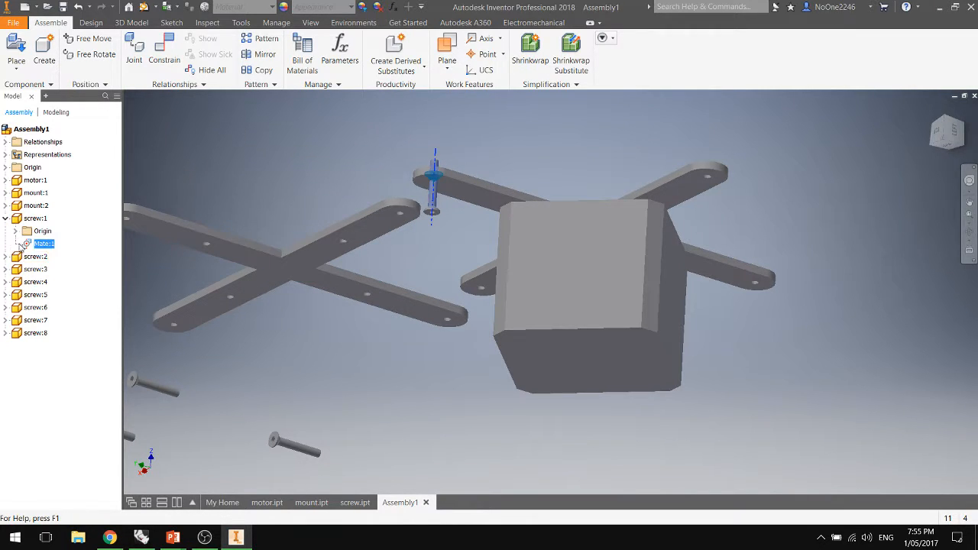
Try the reverse motion solution in the settings of screw:1's mate constraint.
{"action": "right_click", "coordinate": [42, 244]}
{"action": "left_click", "coordinate": [81, 291]}
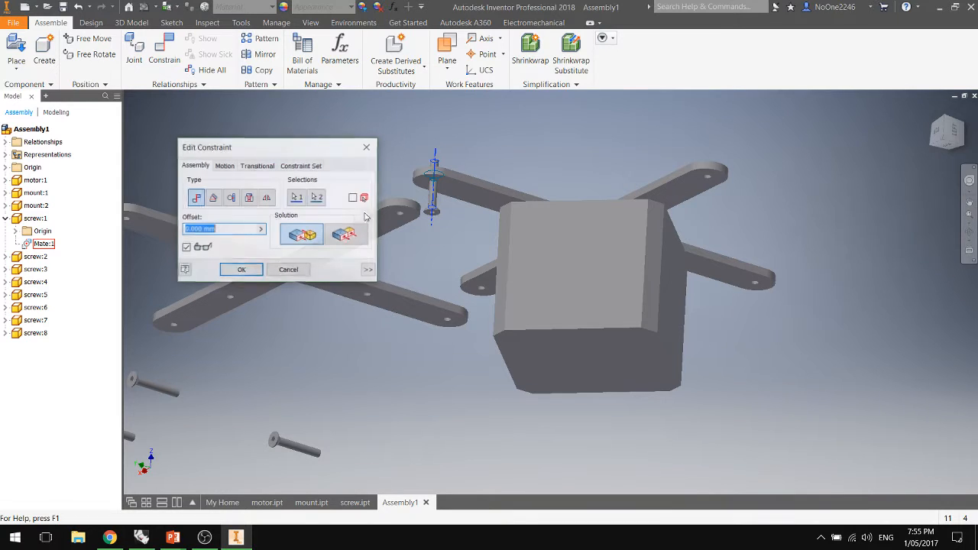
{"action": "left_click", "coordinate": [321, 234]}
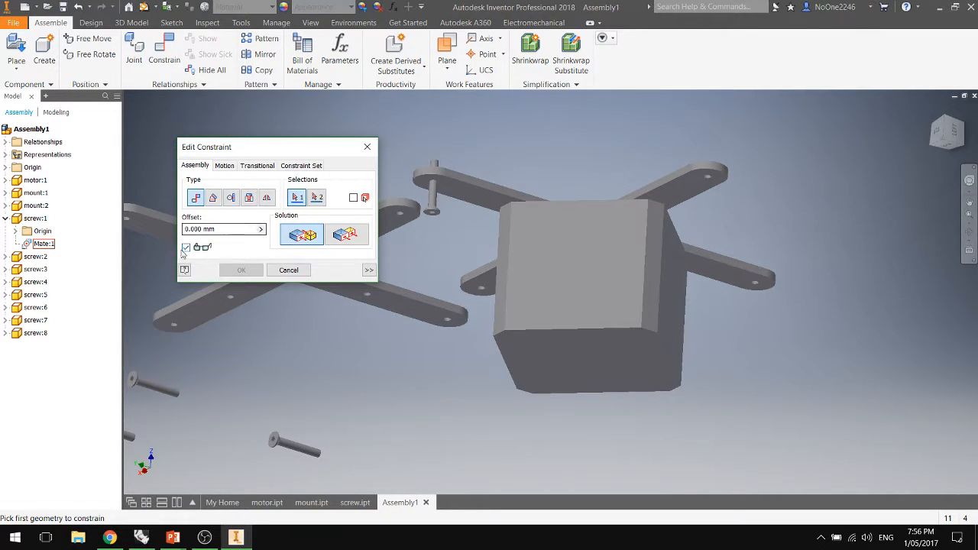
{"action": "left_click", "coordinate": [225, 166]}
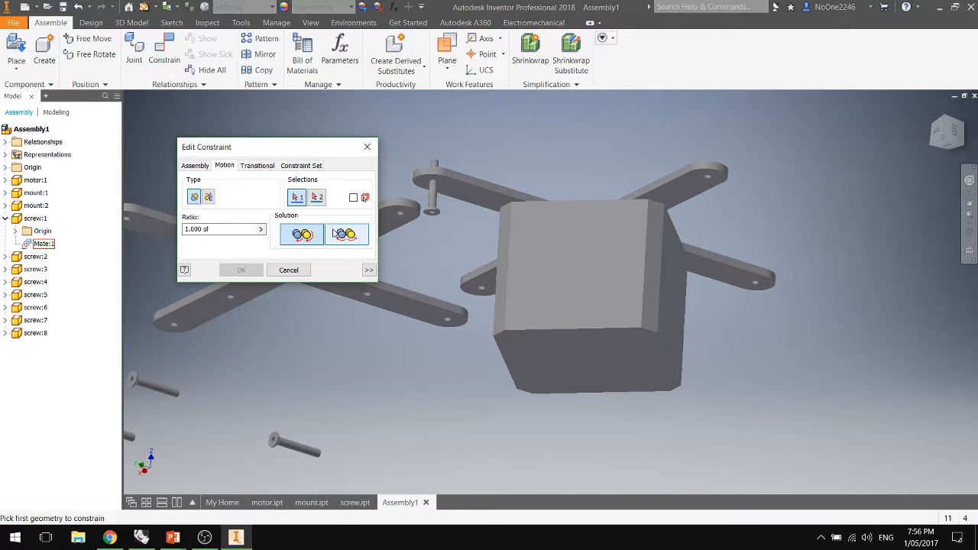
{"action": "left_click", "coordinate": [345, 238]}
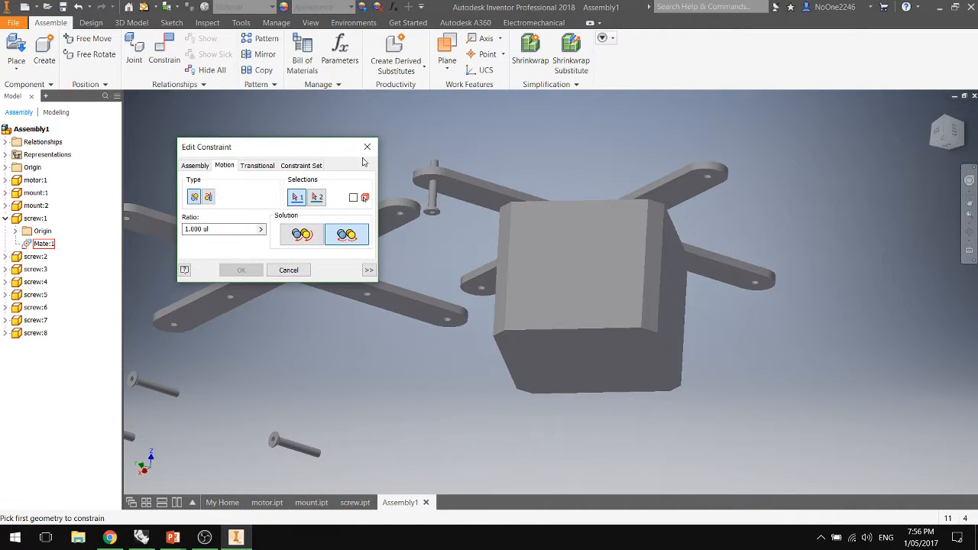
{"action": "left_click", "coordinate": [195, 165]}
{"action": "left_click", "coordinate": [288, 270]}
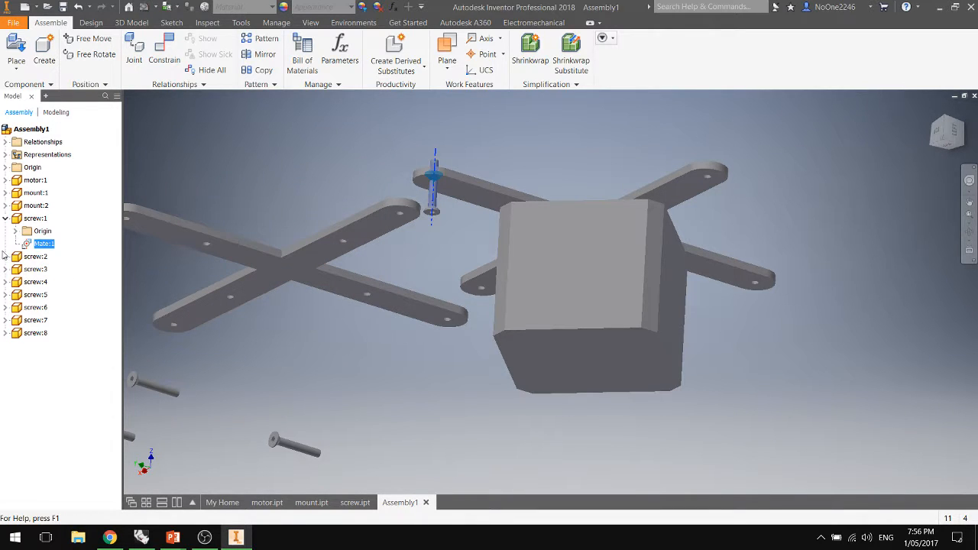
Try the Flush solution for screw:1's mate constraint and examine its limit options.
{"action": "right_click", "coordinate": [51, 249]}
{"action": "left_click", "coordinate": [86, 292]}
{"action": "left_click", "coordinate": [345, 234]}
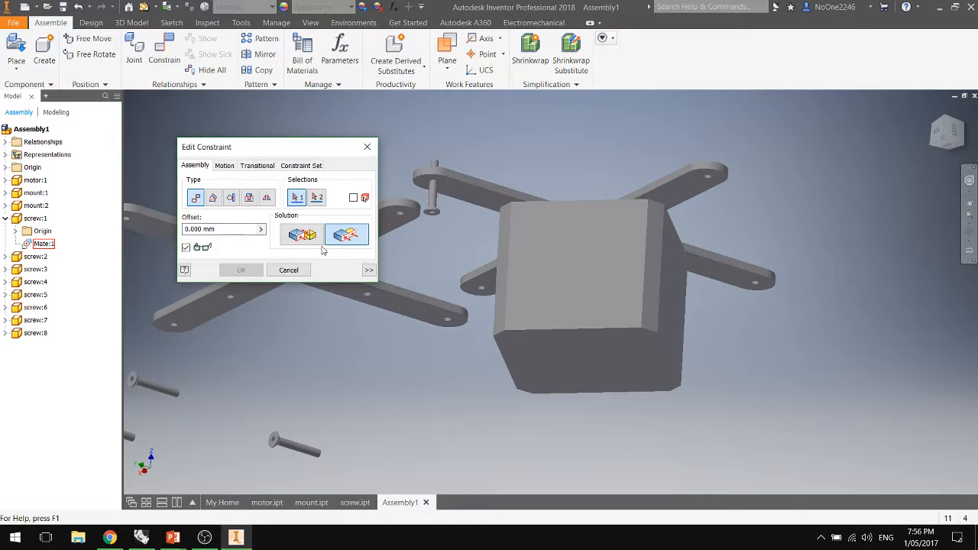
{"action": "left_click", "coordinate": [369, 270]}
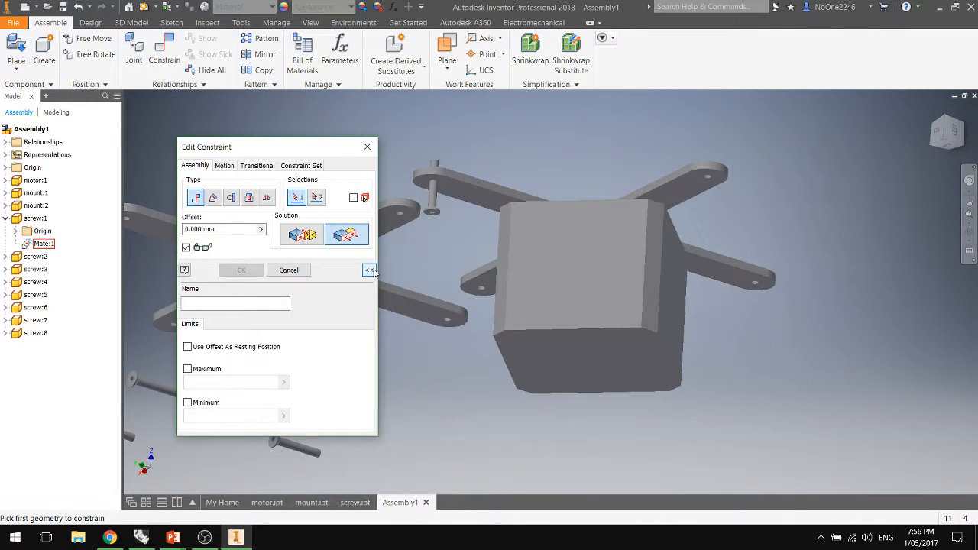
{"action": "left_click", "coordinate": [288, 270]}
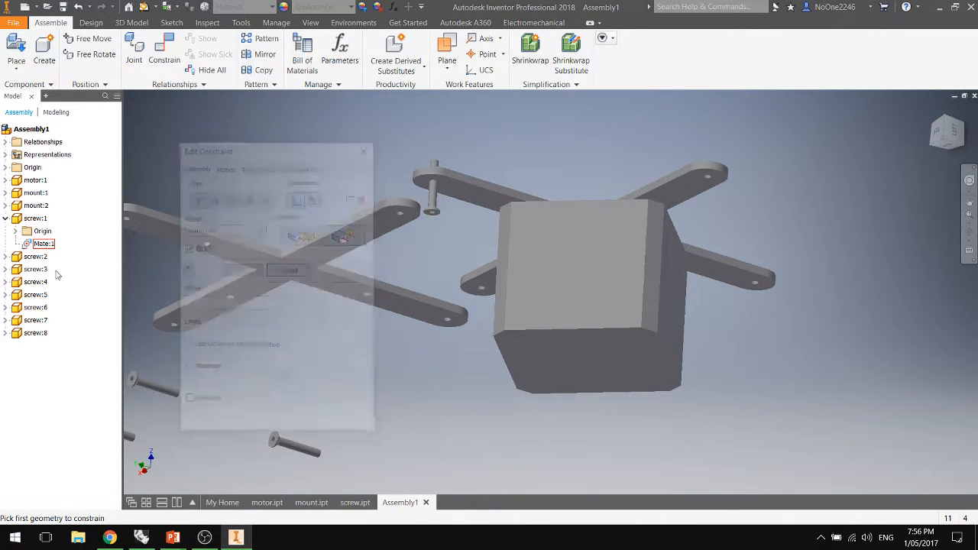
Delete the mate constraint from screw:1.
{"action": "right_click", "coordinate": [44, 243]}
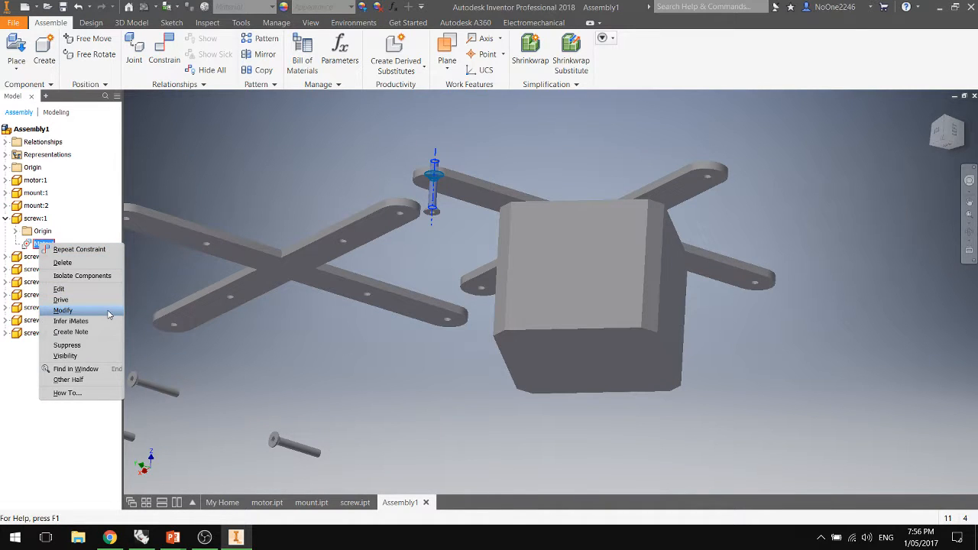
{"action": "left_click", "coordinate": [93, 260]}
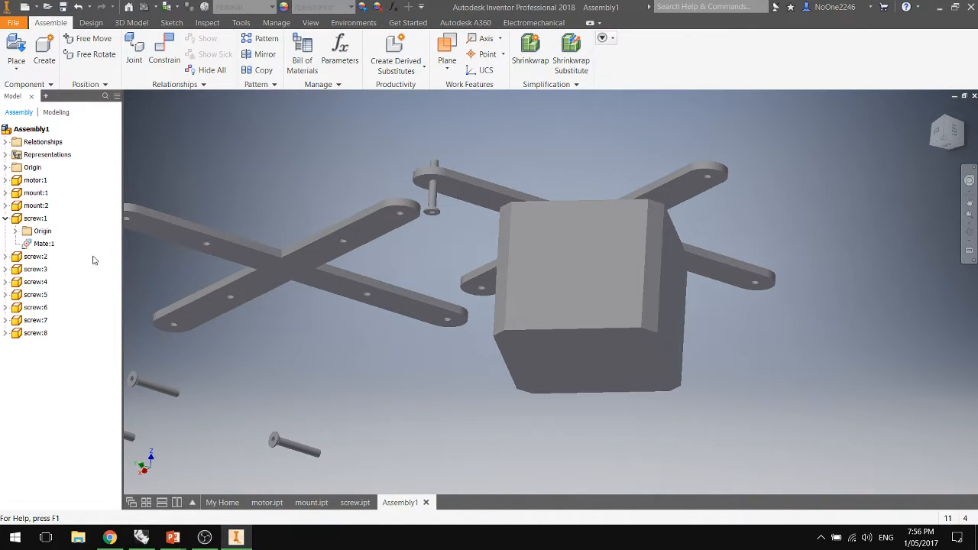
{"action": "right_click", "coordinate": [28, 242]}
{"action": "left_click", "coordinate": [41, 243]}
{"action": "right_click", "coordinate": [40, 246]}
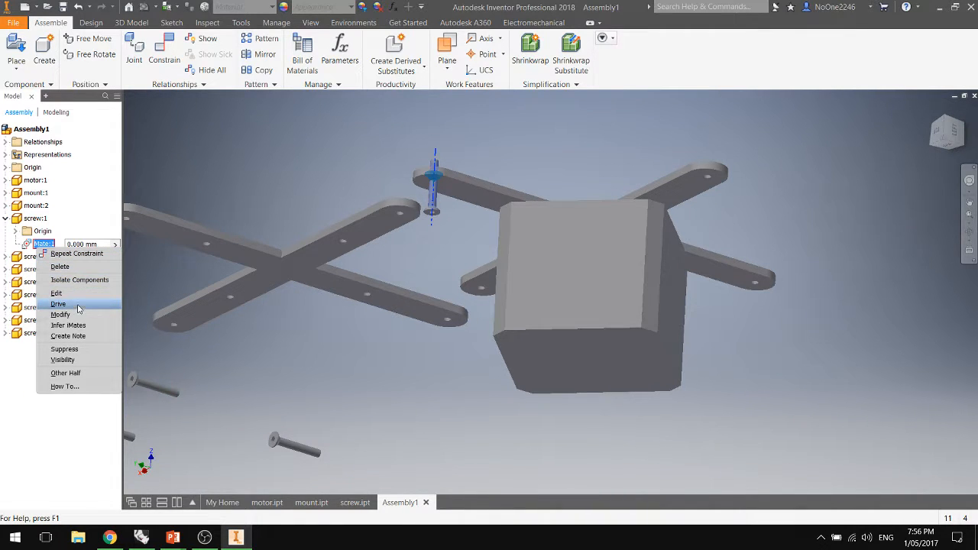
{"action": "left_click", "coordinate": [80, 266]}
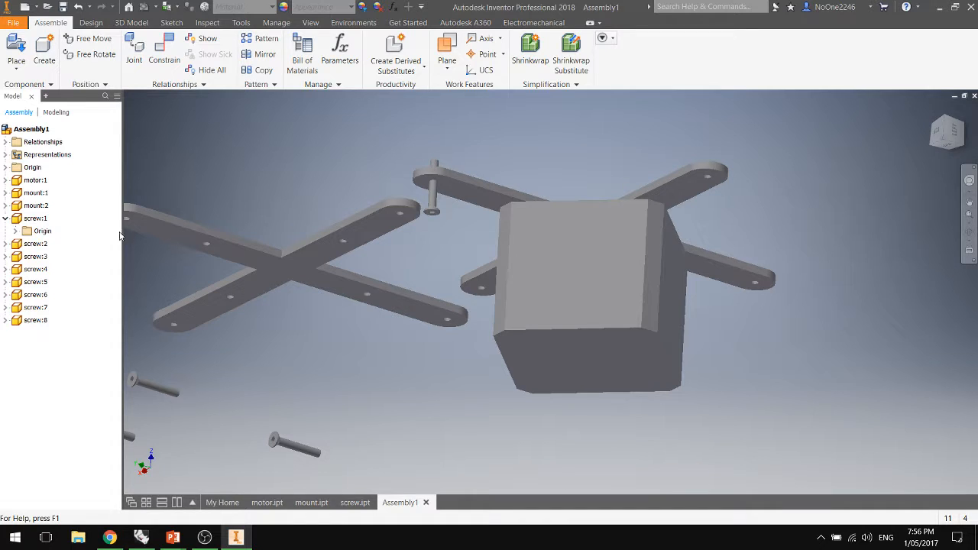
Move screw:1 out of the mount's hole into the open space beside the motor and mount.
{"action": "left_click_drag", "start_coordinate": [434, 196], "coordinate": [555, 159]}
{"action": "middle_click_drag", "start_coordinate": [504, 180], "coordinate": [521, 336], "text": "shift"}
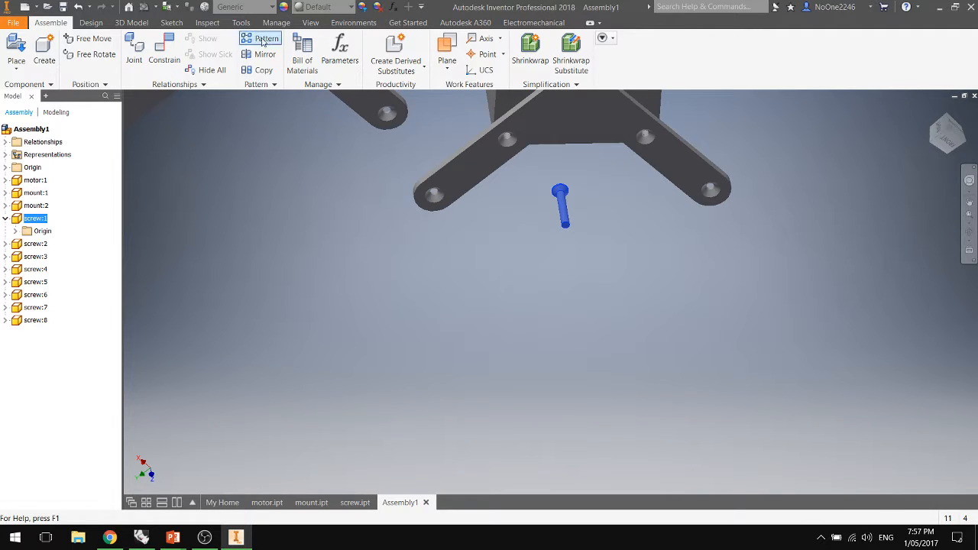
{"action": "left_click", "coordinate": [134, 53]}
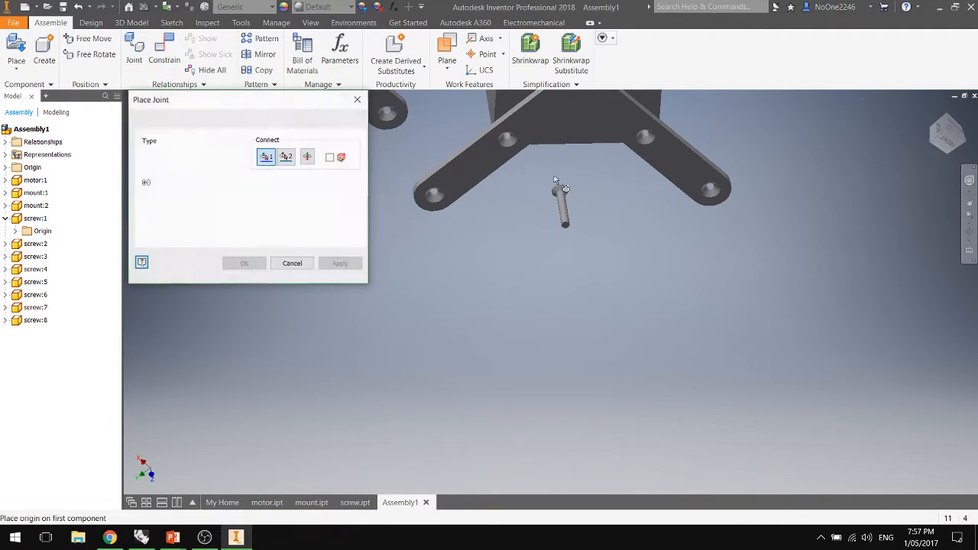
{"action": "mouse_move", "coordinate": [566, 191]}
{"action": "middle_mouse_down", "text": "shift"}
{"action": "mouse_move", "coordinate": [564, 223]}
{"action": "mouse_move", "coordinate": [564, 191]}
{"action": "middle_mouse_up", "text": "shift"}
{"action": "left_click", "coordinate": [292, 262]}
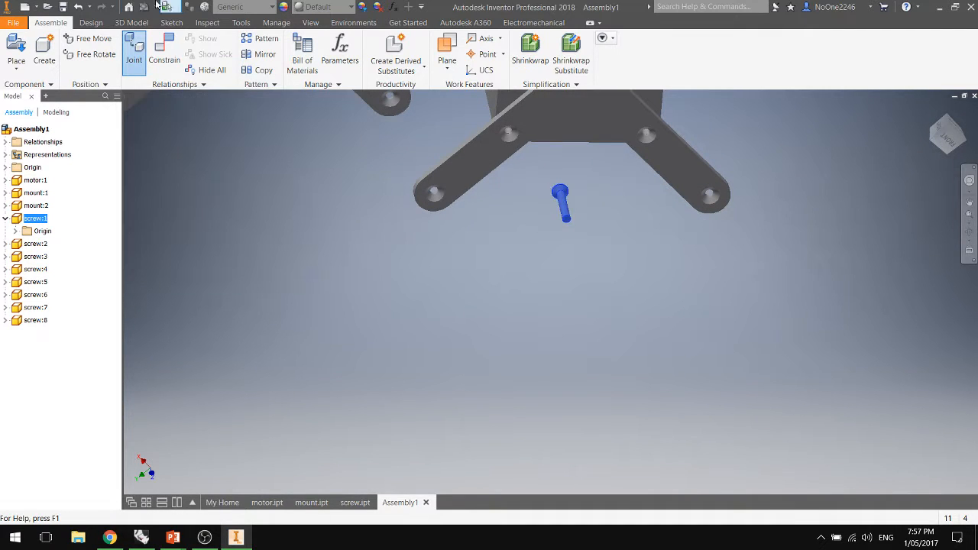
Start an Insert constraint with the inner circular edge of a countersunk hole on the motor's mount as first geometry.
{"action": "left_click", "coordinate": [165, 53]}
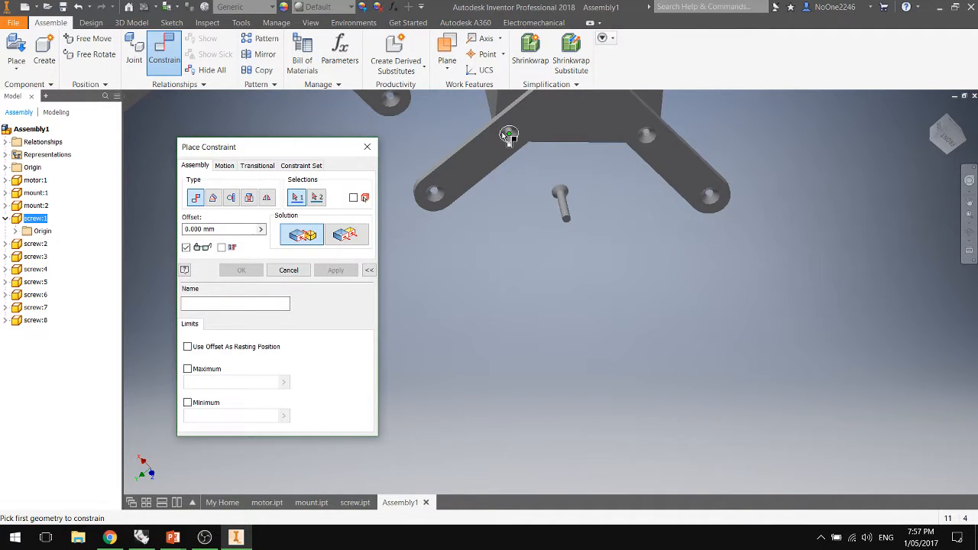
{"action": "left_click", "coordinate": [248, 197]}
{"action": "scroll", "coordinate": [524, 137], "scroll_direction": "up", "scroll_amount": 5}
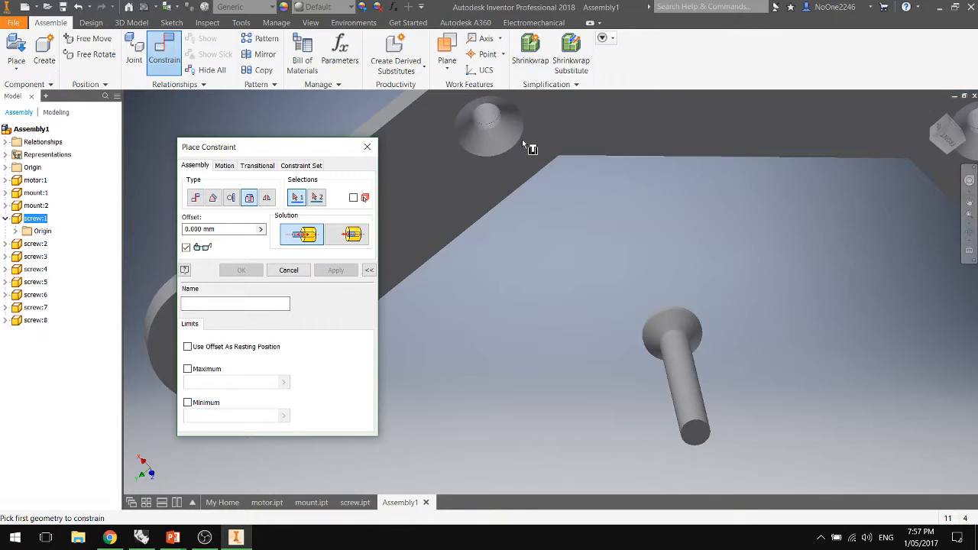
{"action": "left_click", "coordinate": [526, 147]}
{"action": "middle_click_drag", "start_coordinate": [691, 255], "coordinate": [671, 185], "text": "shift"}
{"action": "middle_click_drag", "start_coordinate": [560, 217], "coordinate": [573, 264], "text": "shift"}
{"action": "left_click", "coordinate": [297, 197]}
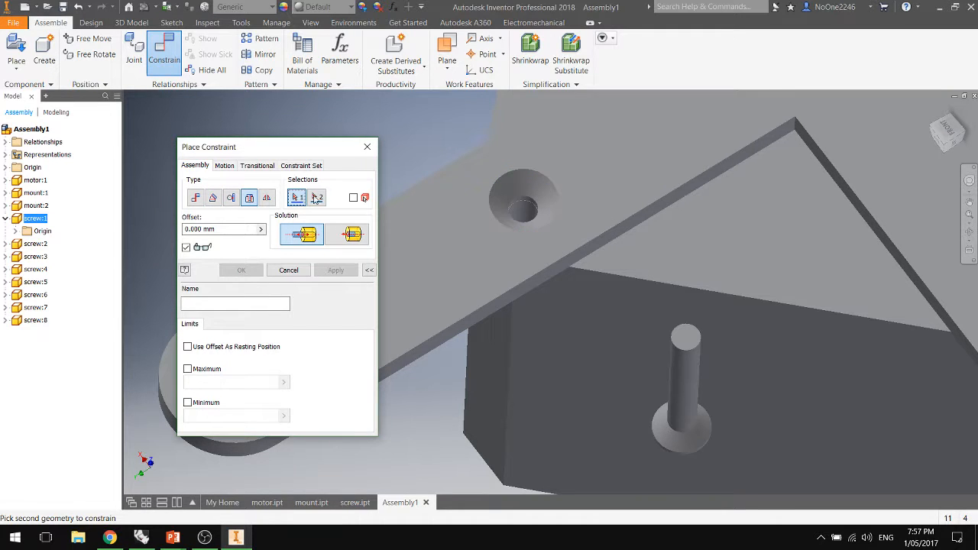
{"action": "left_click", "coordinate": [537, 204]}
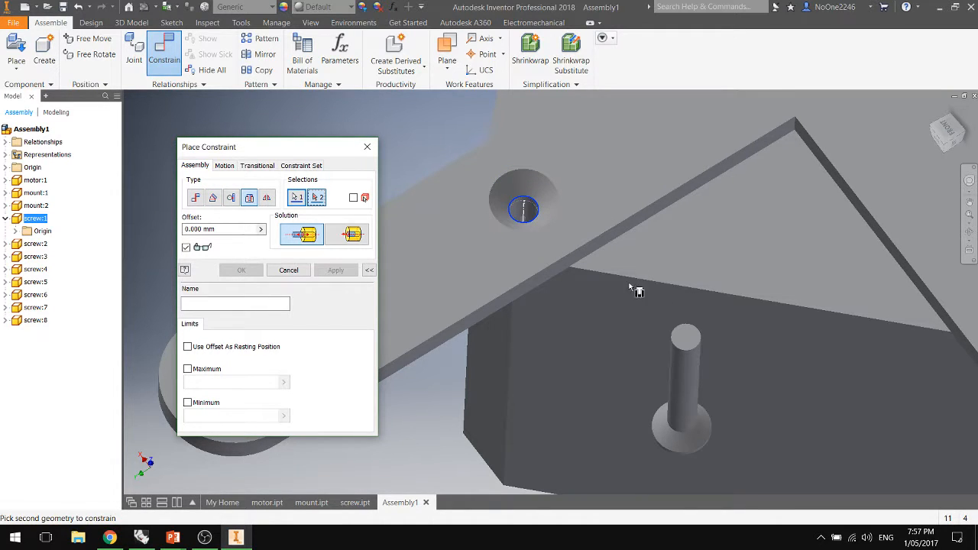
Insert screw:1 into the mount's hole using the circular edge beneath its head, the Aligned solution and a 0.000 mm offset.
{"action": "middle_click_drag", "start_coordinate": [633, 286], "coordinate": [629, 328], "text": "shift"}
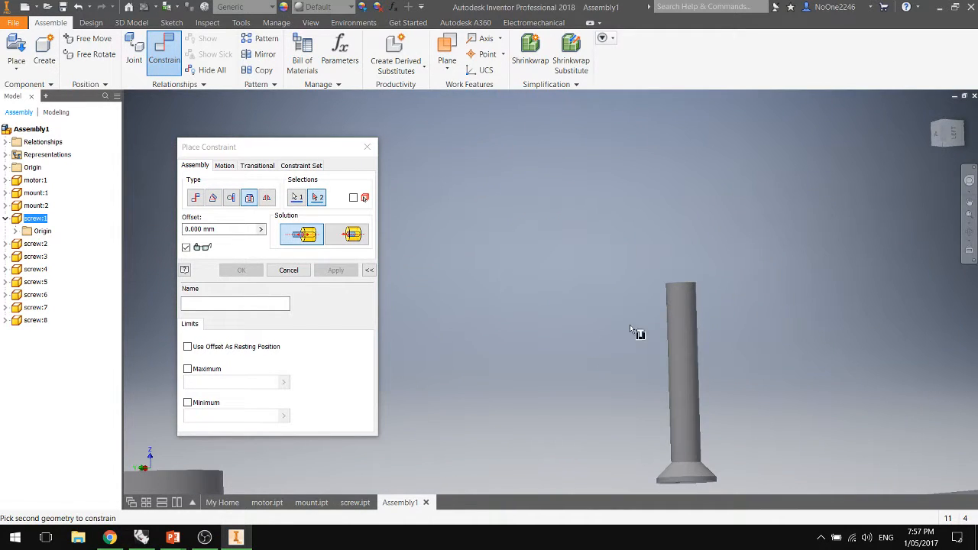
{"action": "left_click", "coordinate": [692, 462]}
{"action": "scroll", "coordinate": [688, 462], "scroll_direction": "up", "scroll_amount": 3}
{"action": "scroll", "coordinate": [672, 412], "scroll_direction": "down", "scroll_amount": 1}
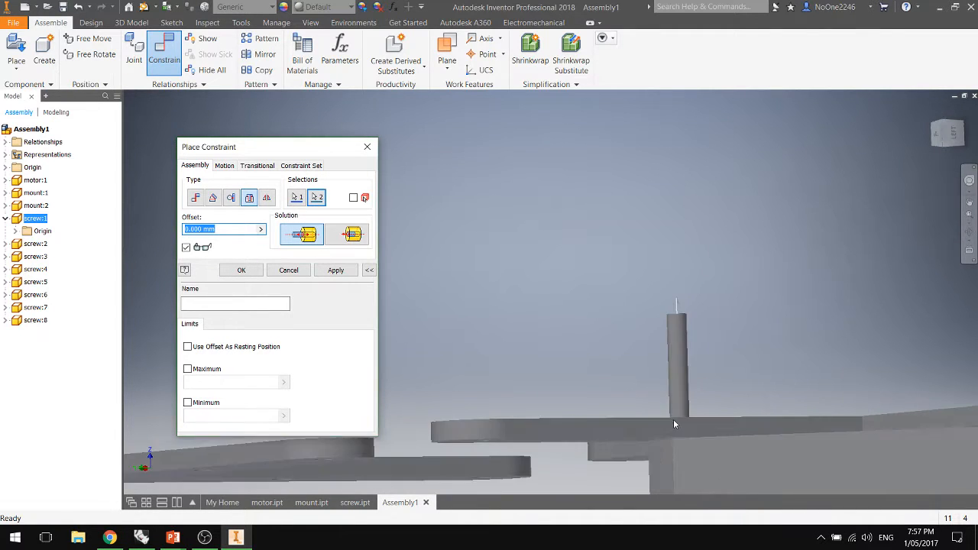
{"action": "middle_click_drag", "start_coordinate": [674, 419], "coordinate": [665, 456], "text": "shift"}
{"action": "left_click", "coordinate": [351, 236]}
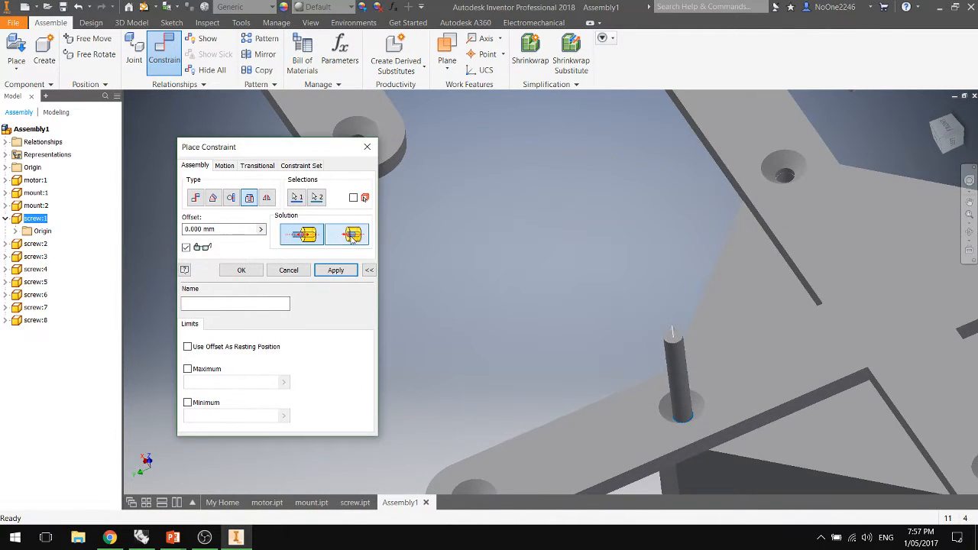
{"action": "scroll", "coordinate": [844, 322], "scroll_direction": "up", "scroll_amount": 5}
{"action": "middle_click_drag", "start_coordinate": [780, 371], "coordinate": [662, 236], "text": "shift"}
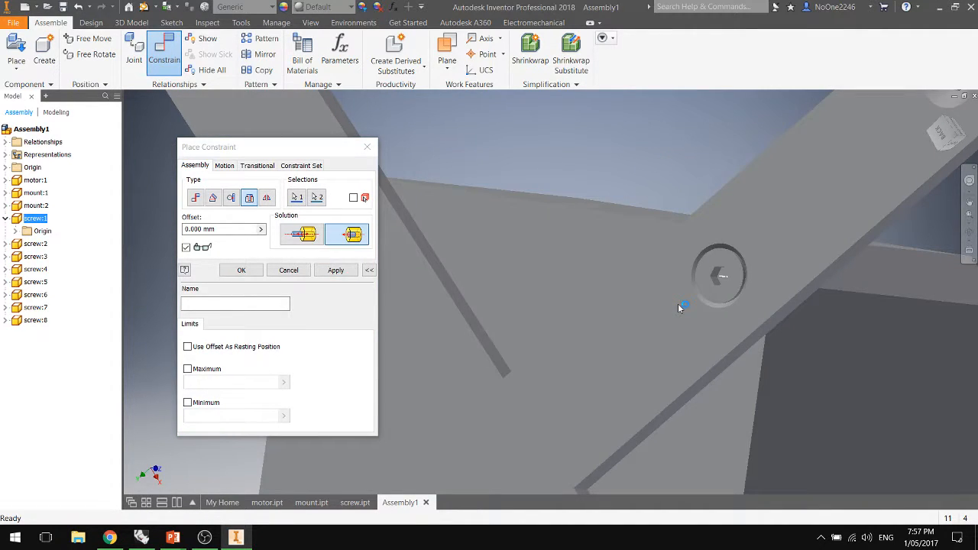
{"action": "left_click", "coordinate": [243, 272]}
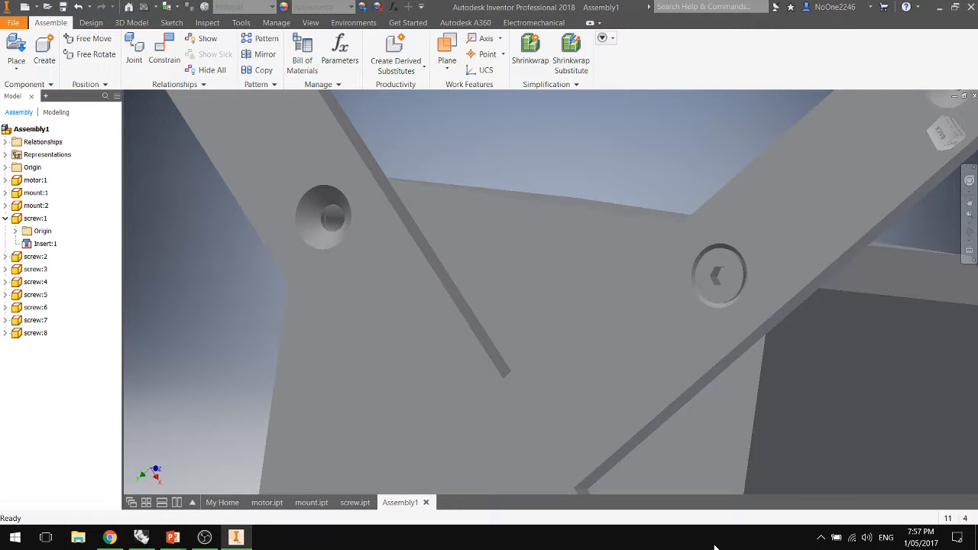
Examine how screw:1's head sits in the countersunk hole and check the whole assembly.
{"action": "scroll", "coordinate": [722, 253], "scroll_direction": "up", "scroll_amount": 5}
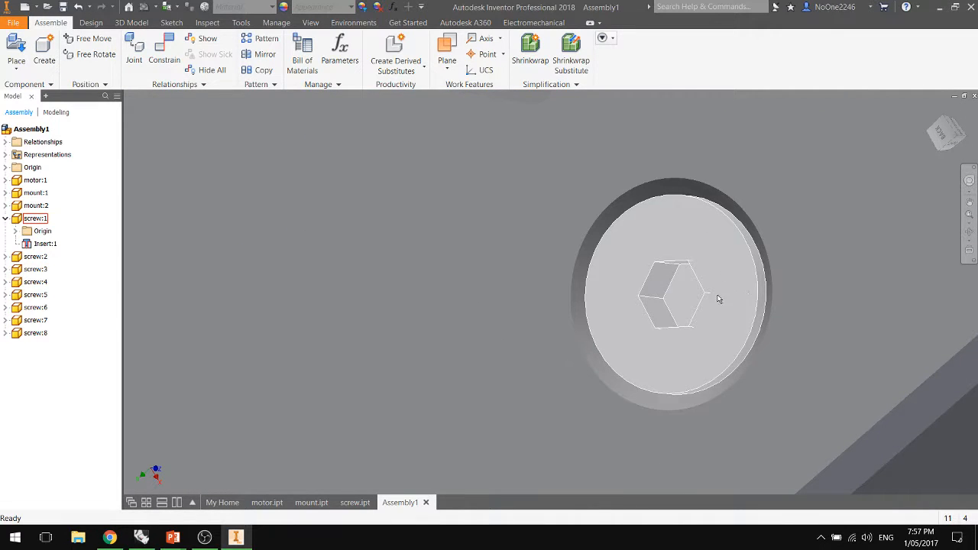
{"action": "middle_click_drag", "start_coordinate": [715, 298], "coordinate": [803, 344], "text": "shift"}
{"action": "scroll", "coordinate": [718, 257], "scroll_direction": "down", "scroll_amount": 5}
{"action": "scroll", "coordinate": [728, 343], "scroll_direction": "up", "scroll_amount": 5}
{"action": "scroll", "coordinate": [728, 342], "scroll_direction": "down", "scroll_amount": 5}
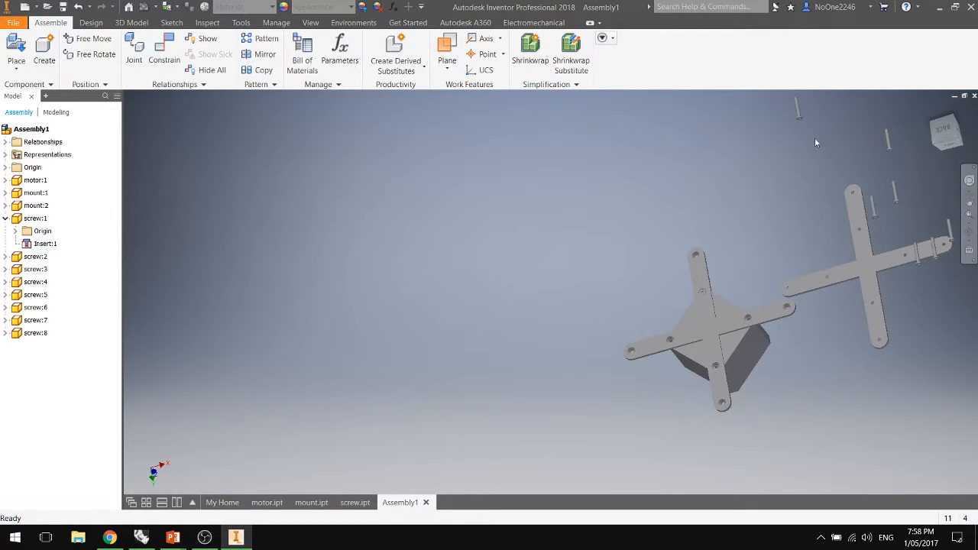
Switch to motor.ipt and open Sketch2 of Extrusion2 for editing.
{"action": "left_click", "coordinate": [267, 503]}
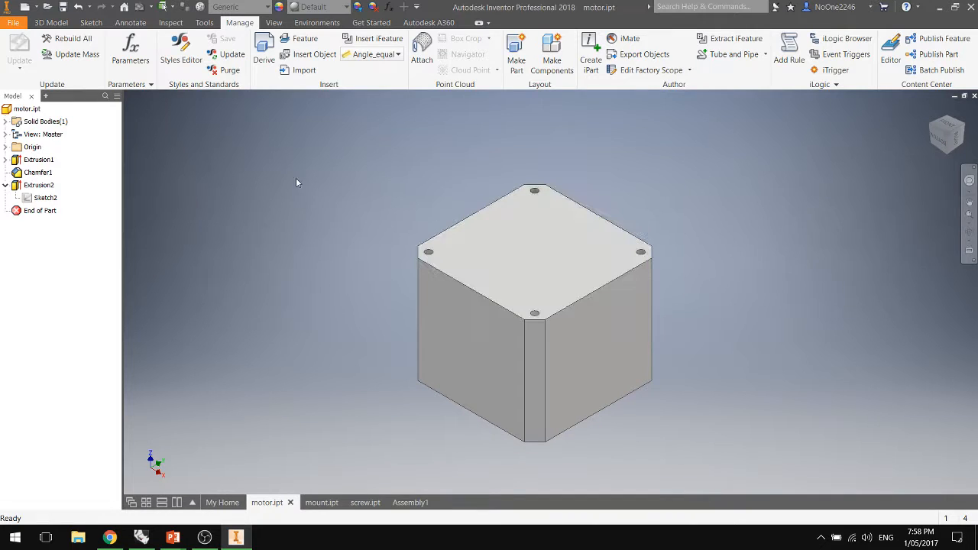
{"action": "double_click", "coordinate": [27, 200]}
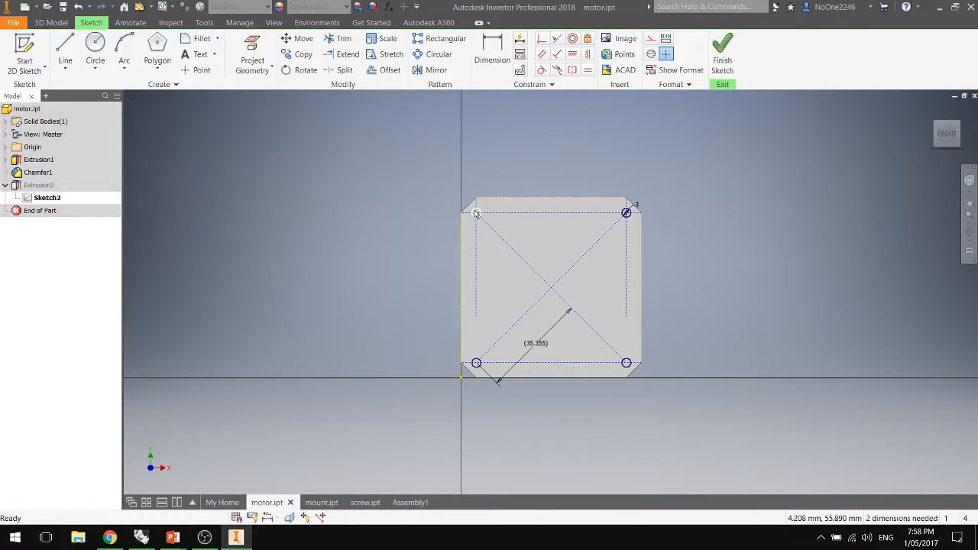
{"action": "left_click", "coordinate": [650, 39]}
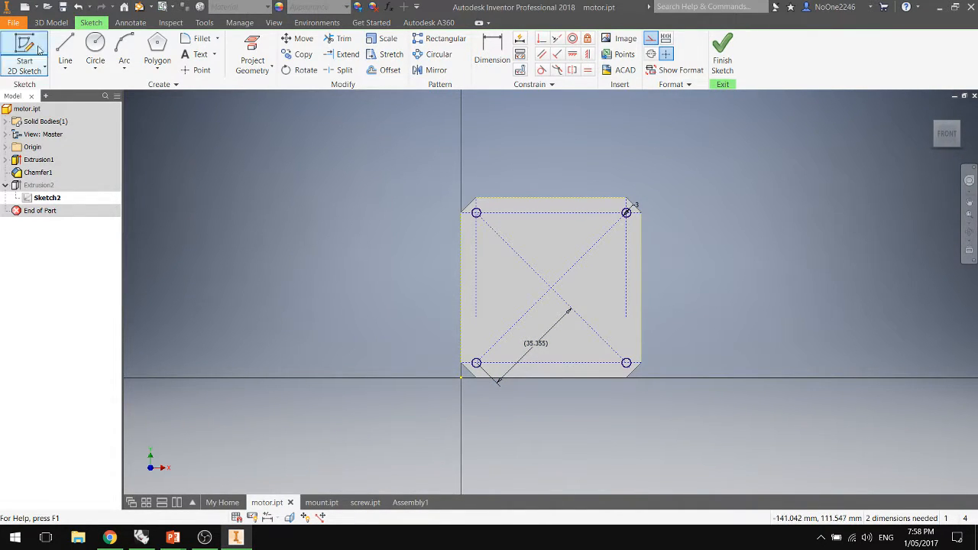
{"action": "left_click", "coordinate": [62, 57]}
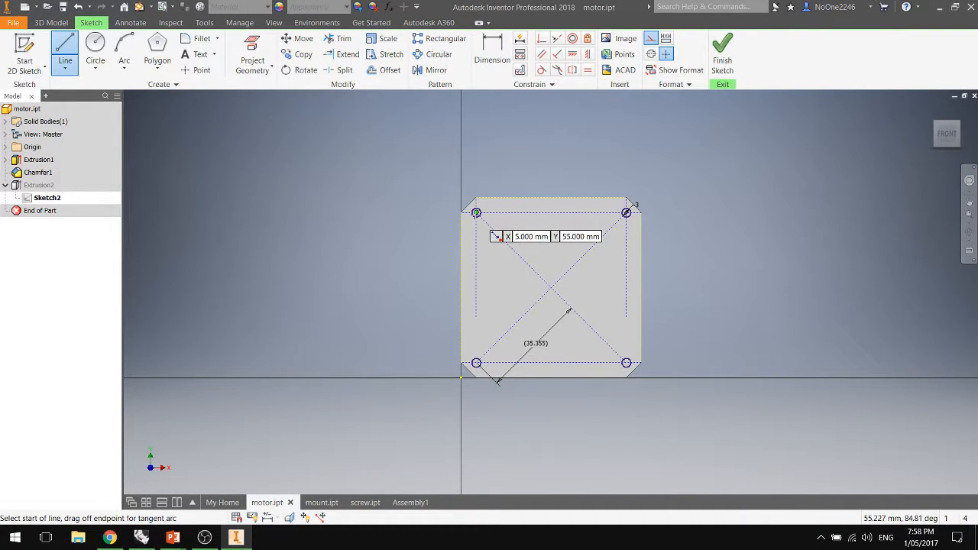
{"action": "left_click", "coordinate": [476, 213]}
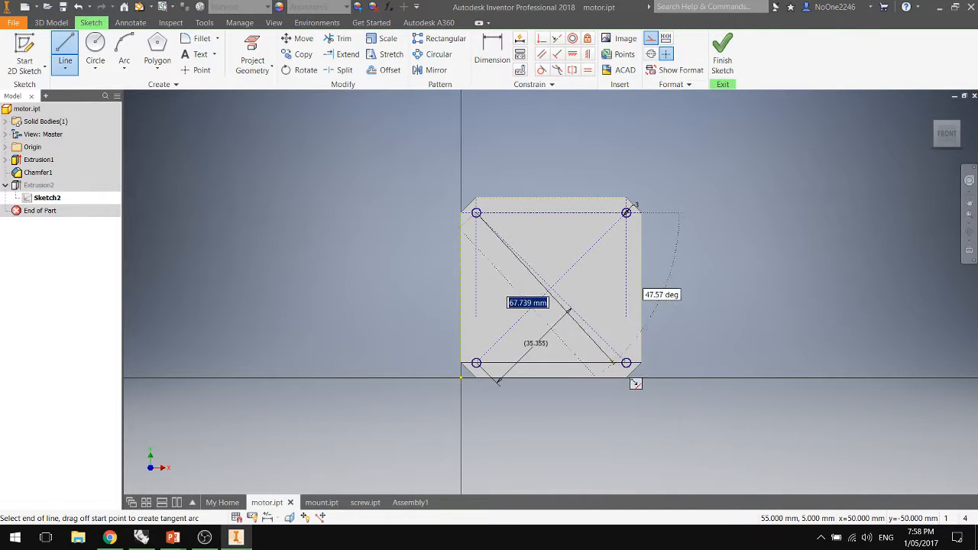
{"action": "key", "text": "Escape"}
Add a driven dimension from the rising diagonal to the lower-right hole centre and finish the sketch.
{"action": "key", "text": "d"}
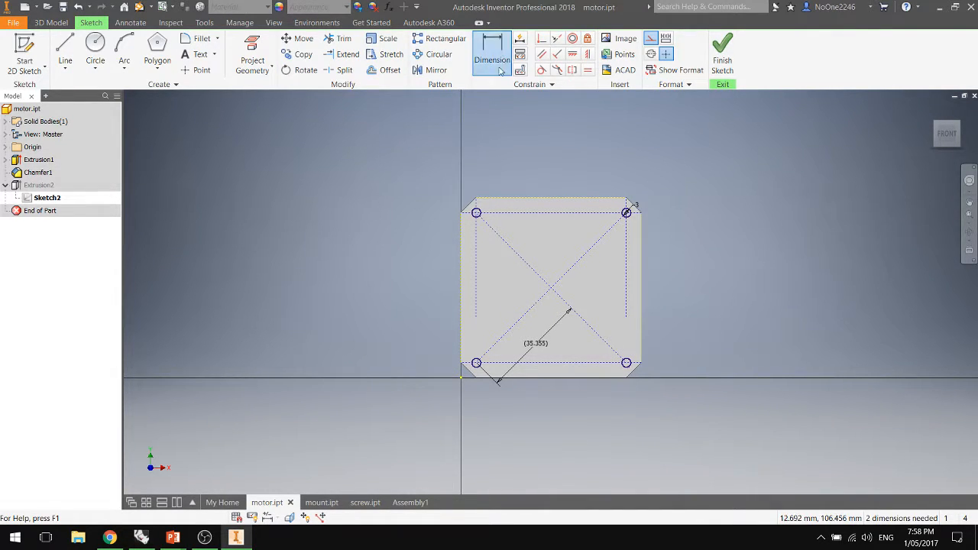
{"action": "left_click", "coordinate": [579, 261]}
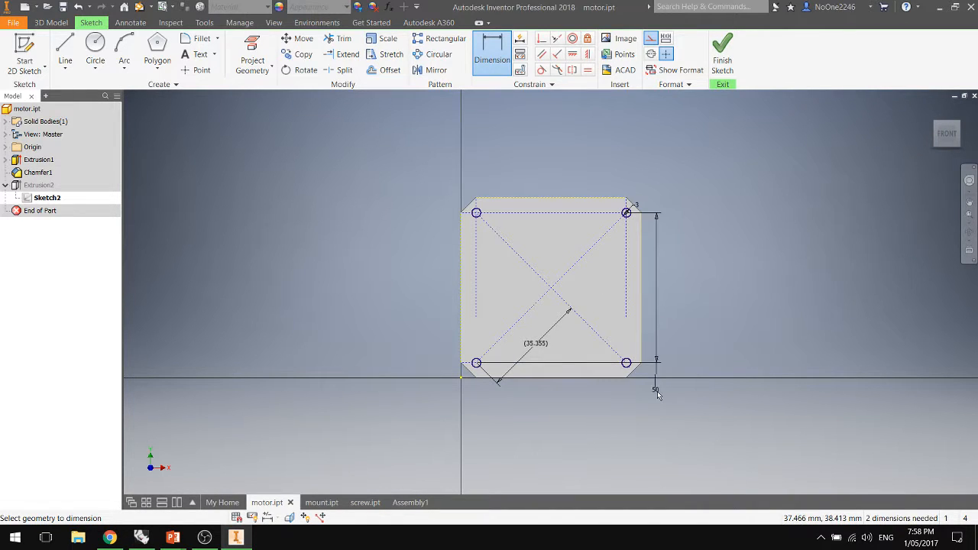
{"action": "left_click", "coordinate": [627, 364]}
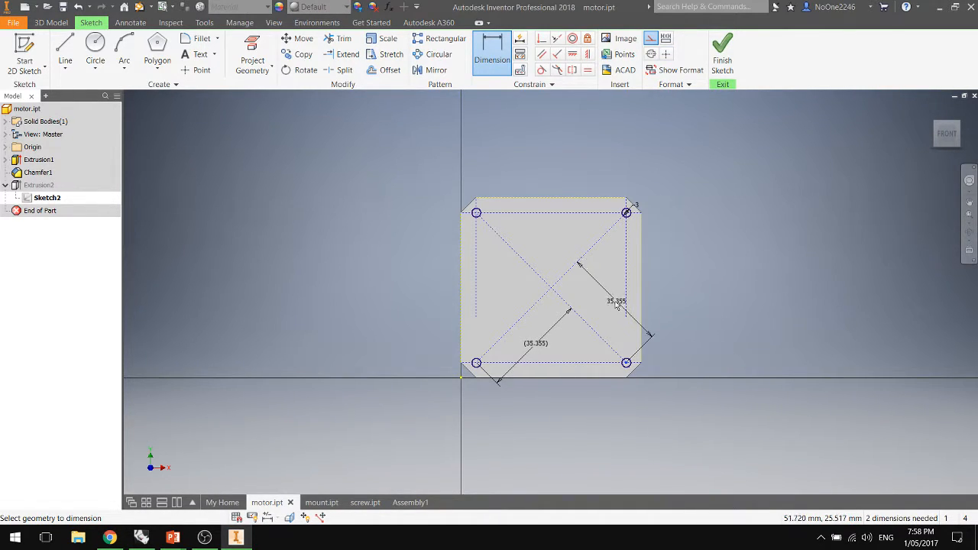
{"action": "left_click", "coordinate": [603, 303]}
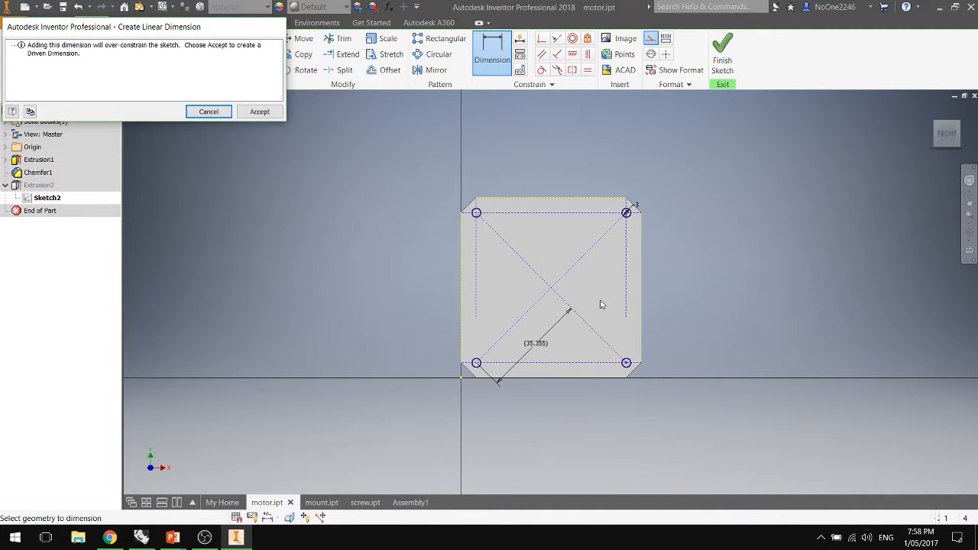
{"action": "left_click", "coordinate": [254, 112]}
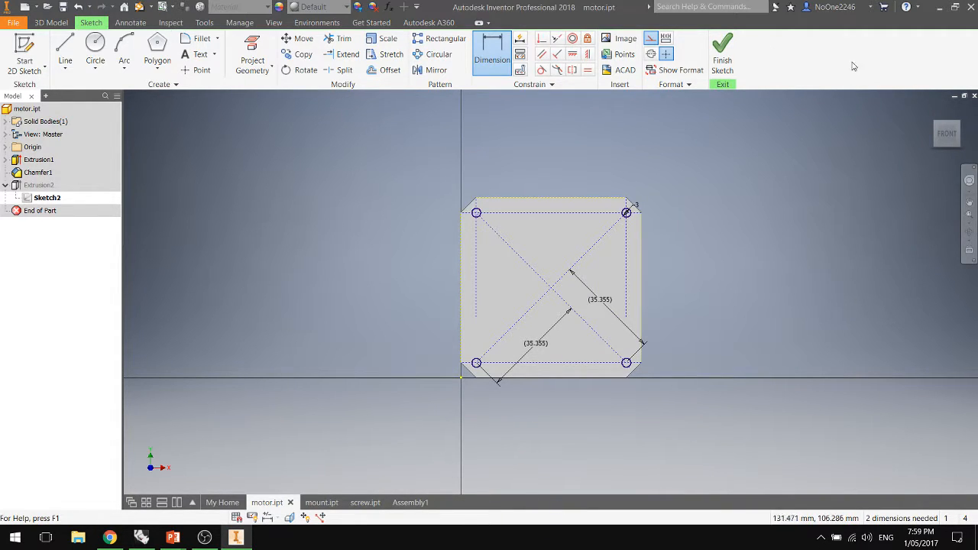
{"action": "left_click", "coordinate": [722, 52]}
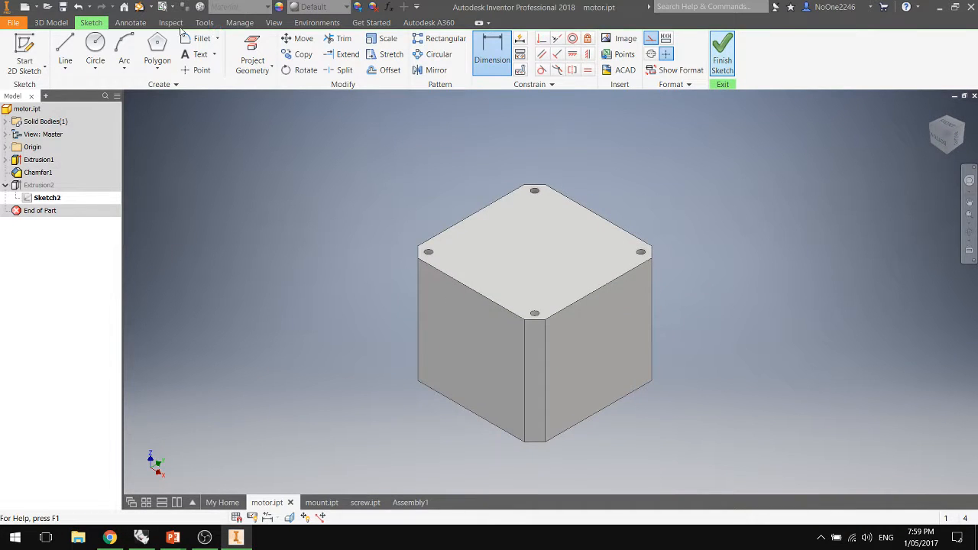
Mark the motor's reference parameter d12 for export.
{"action": "left_click", "coordinate": [239, 22]}
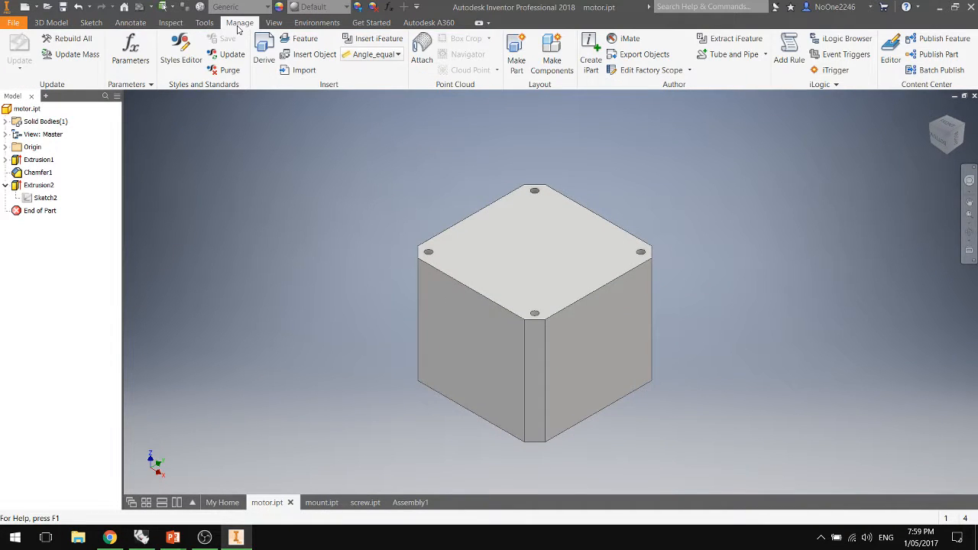
{"action": "left_click", "coordinate": [130, 57]}
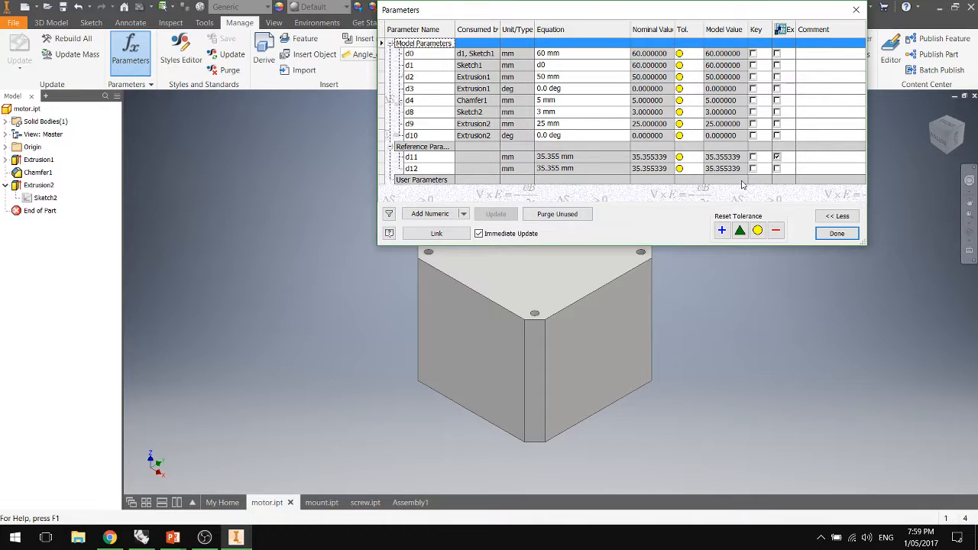
{"action": "left_click", "coordinate": [777, 169]}
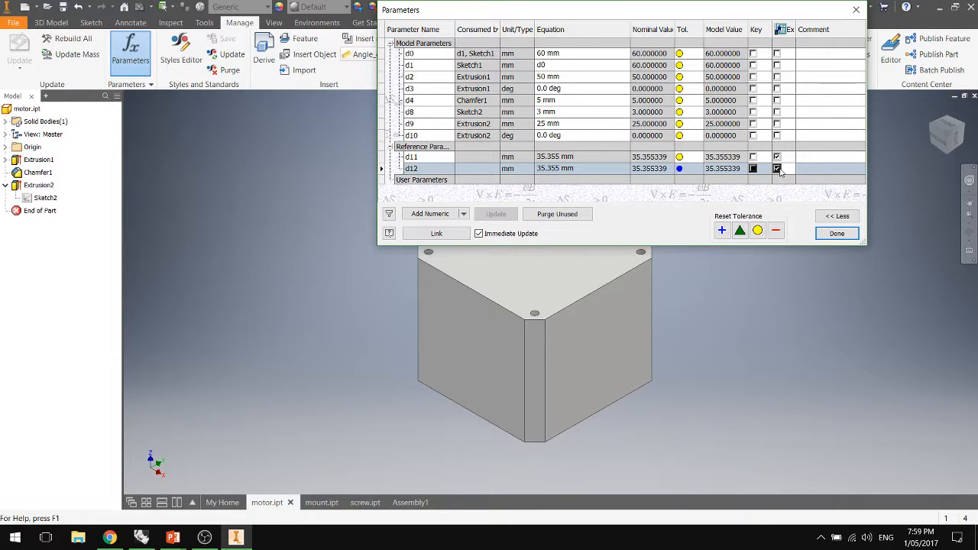
{"action": "left_click", "coordinate": [835, 233]}
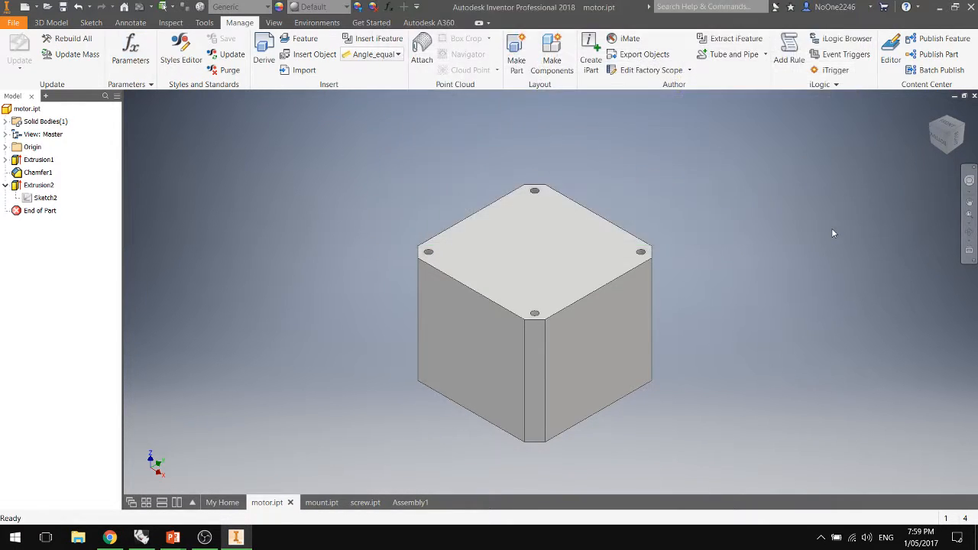
Link the reference parameter d12 from motor.ipt into the parameters of mount.ipt.
{"action": "left_click", "coordinate": [321, 502]}
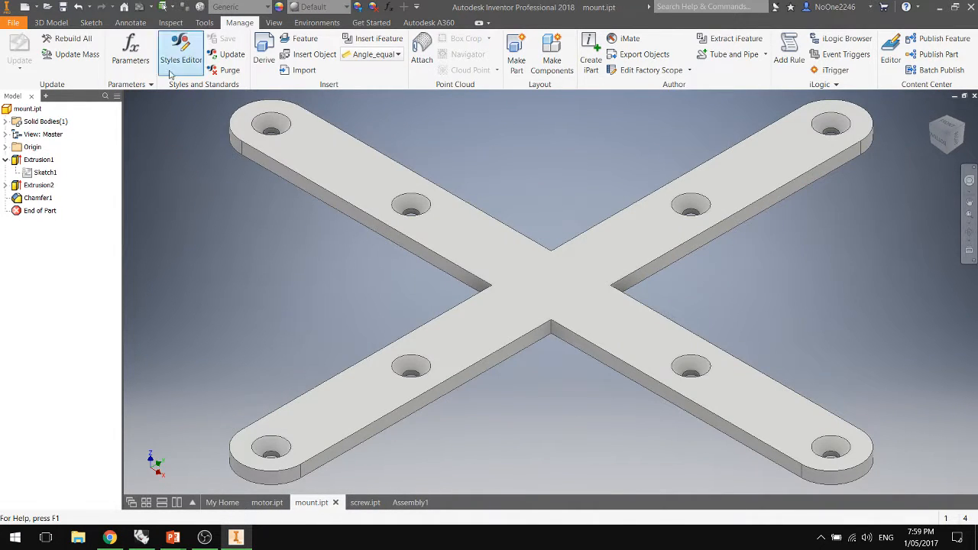
{"action": "left_click", "coordinate": [128, 50]}
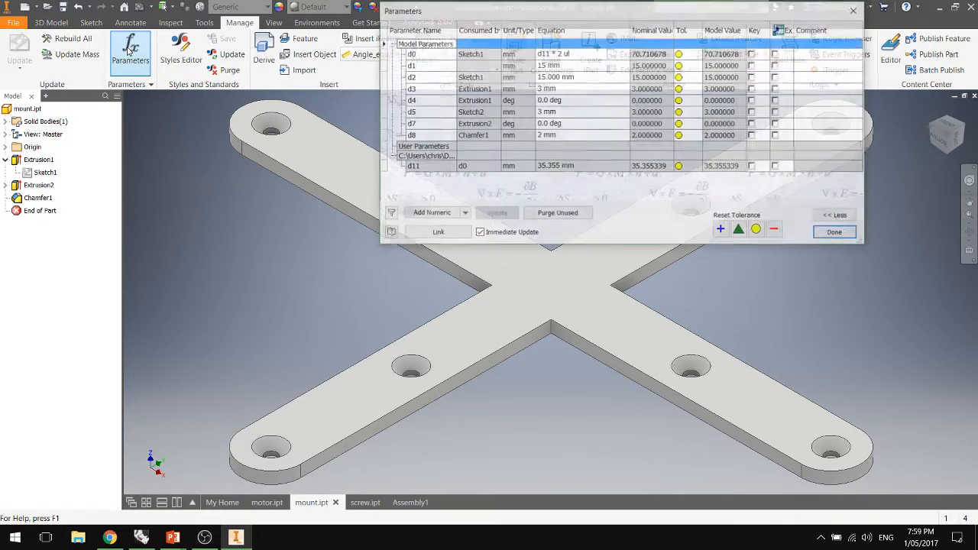
{"action": "left_click", "coordinate": [436, 235]}
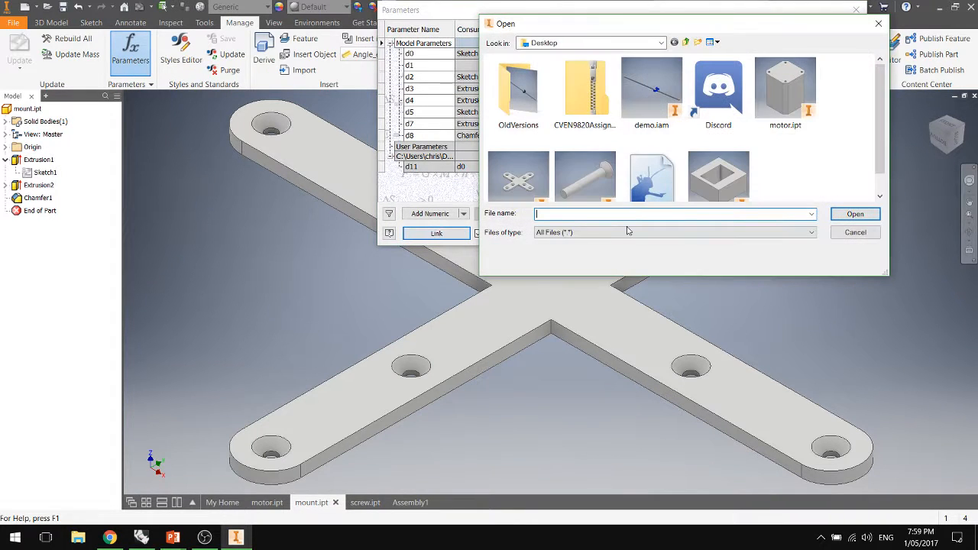
{"action": "left_click", "coordinate": [766, 106]}
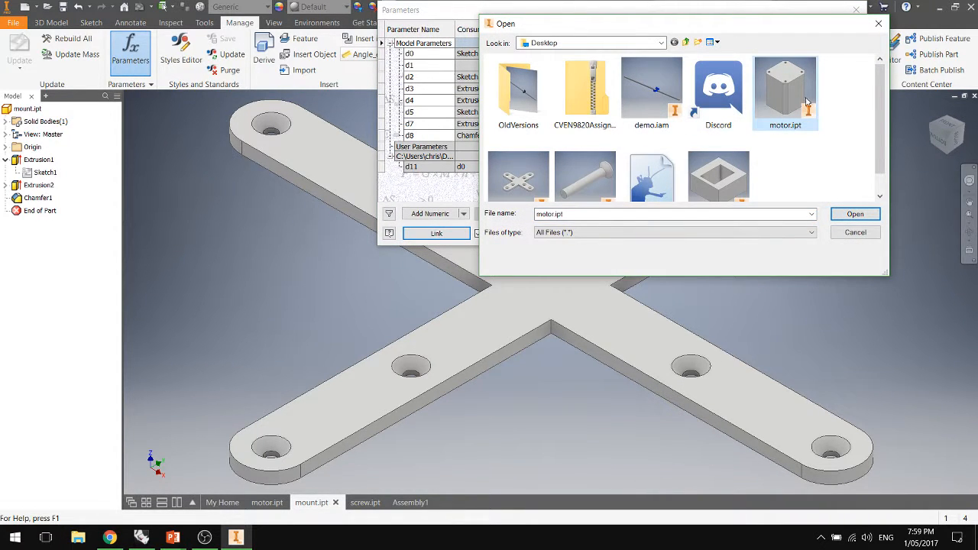
{"action": "double_click", "coordinate": [777, 100]}
{"action": "left_click", "coordinate": [165, 284]}
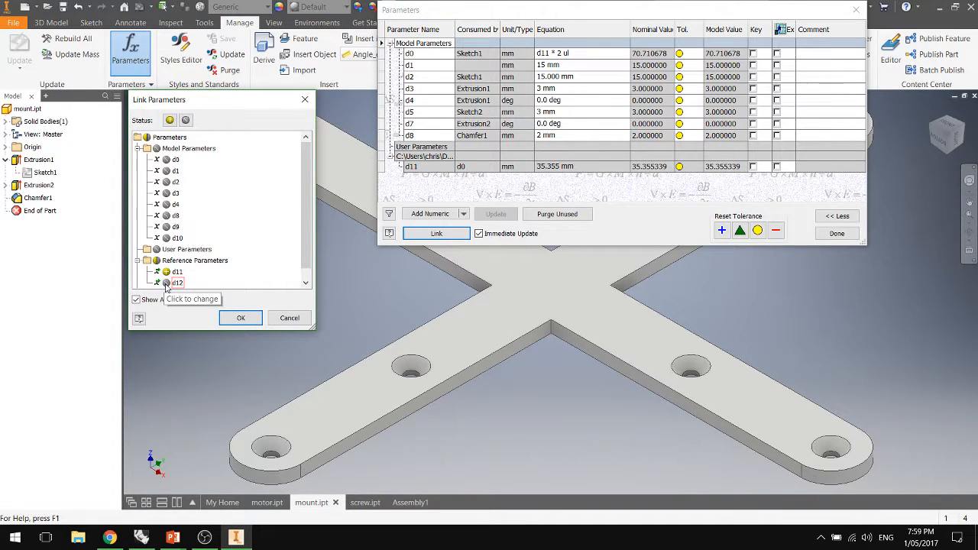
{"action": "left_click", "coordinate": [166, 286]}
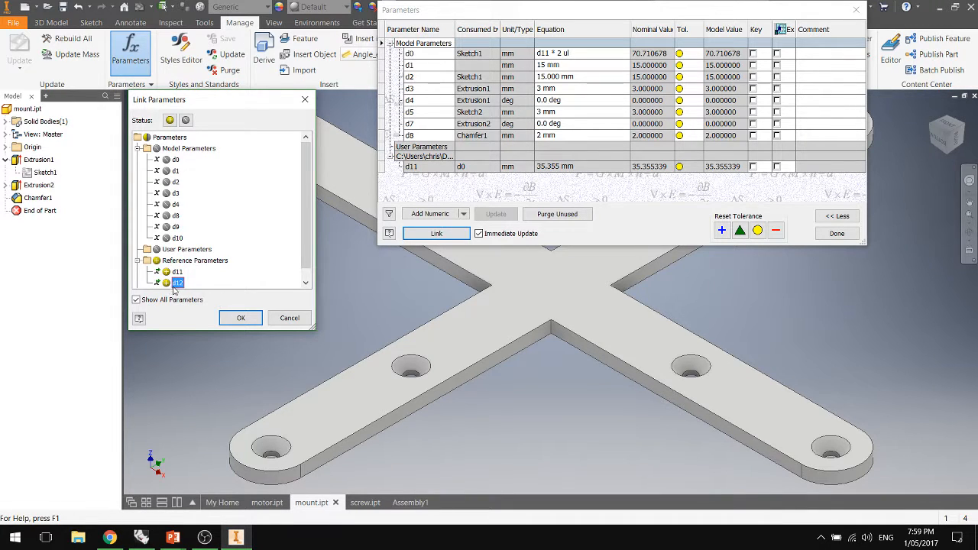
{"action": "left_click", "coordinate": [240, 318]}
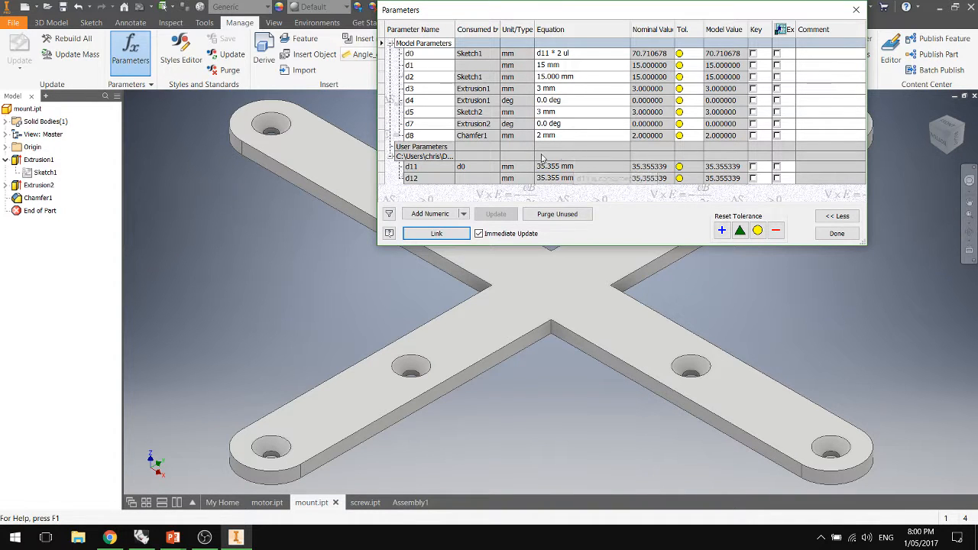
{"action": "left_click", "coordinate": [835, 234]}
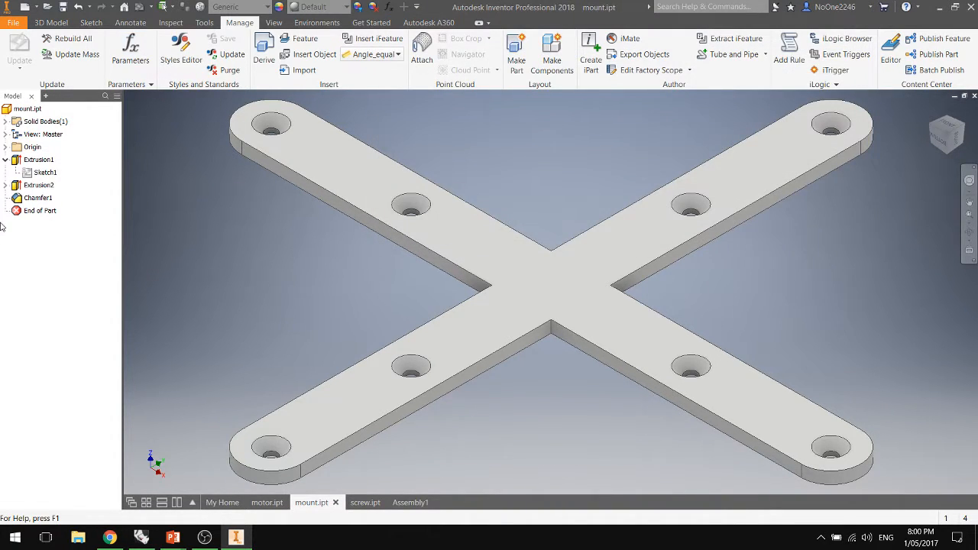
Inspect the equation of the arm-length dimension d0 in the mount's Sketch1 and in its parameter table.
{"action": "double_click", "coordinate": [43, 173]}
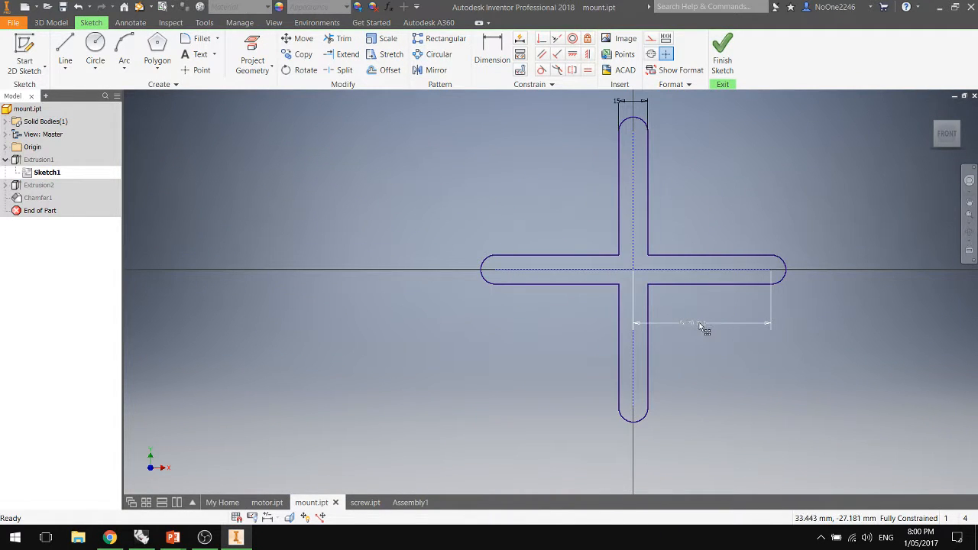
{"action": "double_click", "coordinate": [701, 324]}
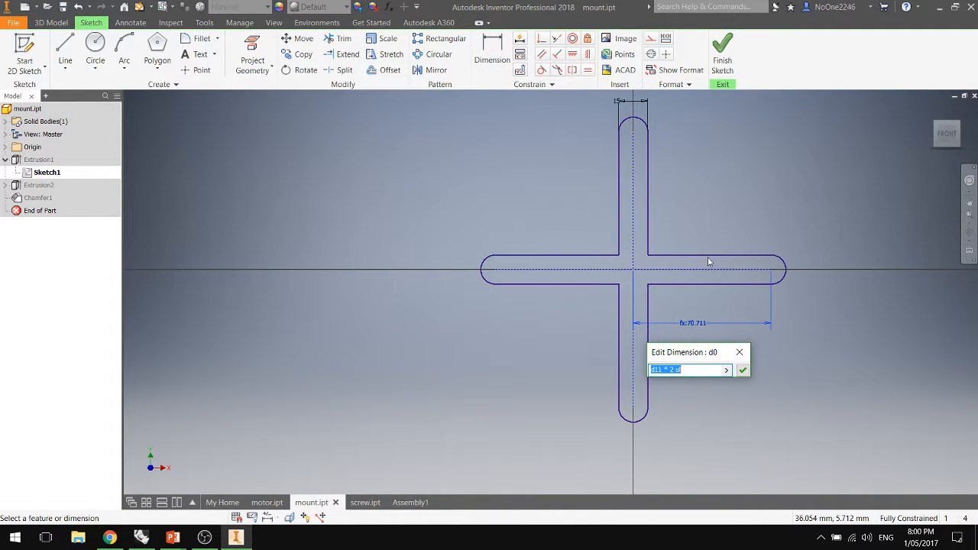
{"action": "key", "text": "Return"}
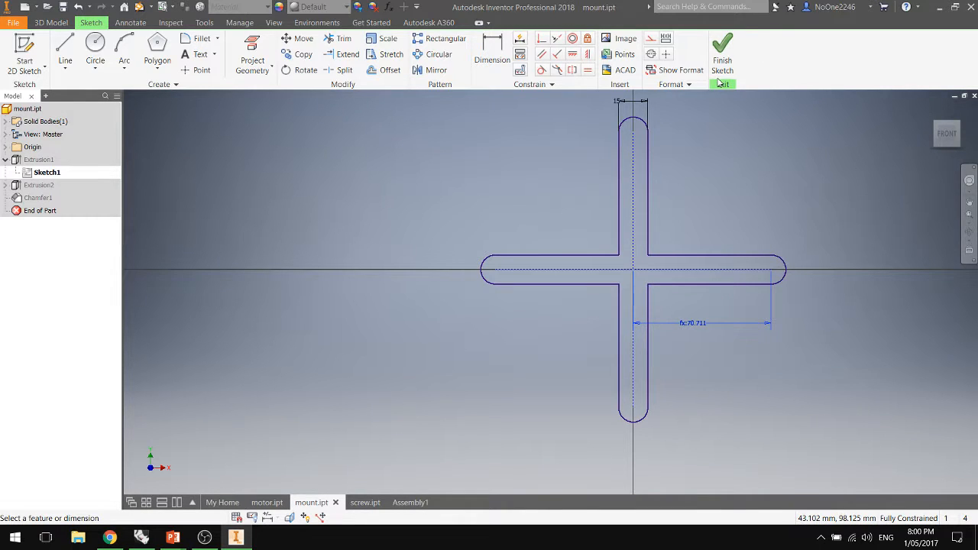
{"action": "left_click", "coordinate": [722, 53]}
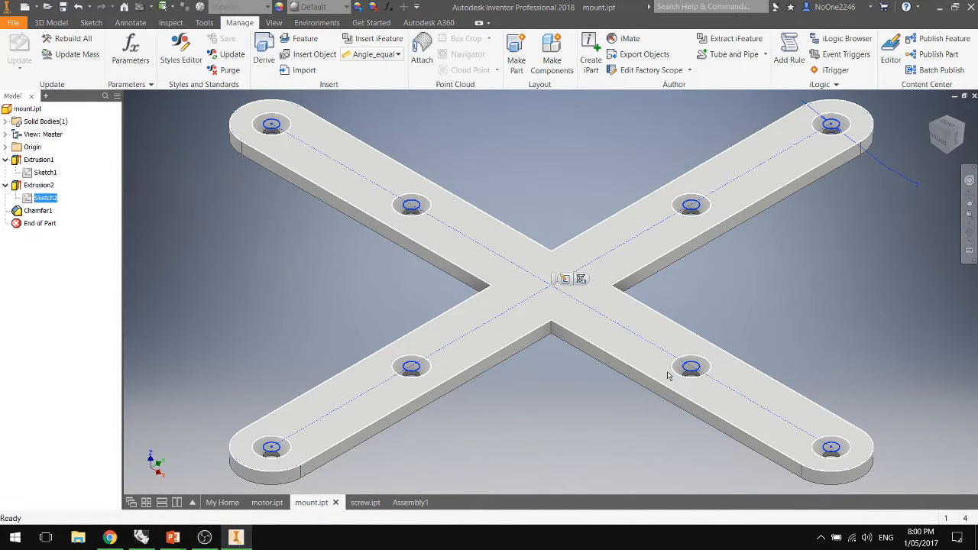
{"action": "mouse_move", "coordinate": [684, 391]}
{"action": "left_click", "coordinate": [130, 52]}
{"action": "left_click", "coordinate": [585, 55]}
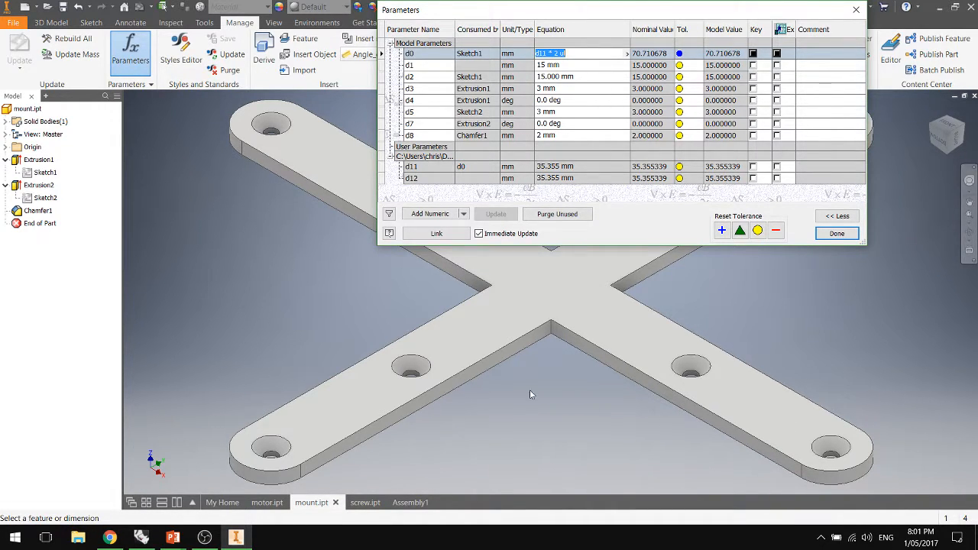
{"action": "left_click", "coordinate": [837, 233]}
Mark the motor's Sketch2 hole diameter parameter d8 for export in motor.ipt.
{"action": "left_click", "coordinate": [268, 503]}
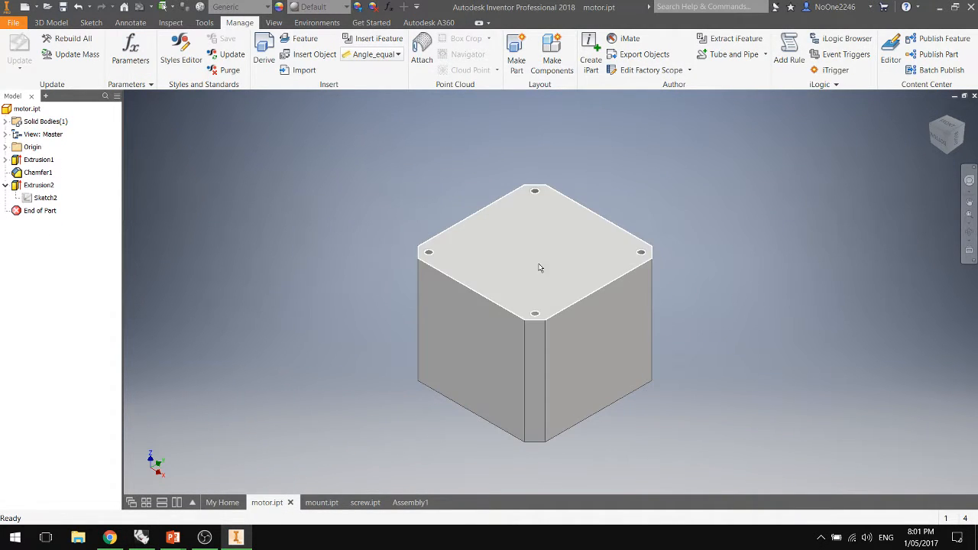
{"action": "left_click", "coordinate": [131, 61]}
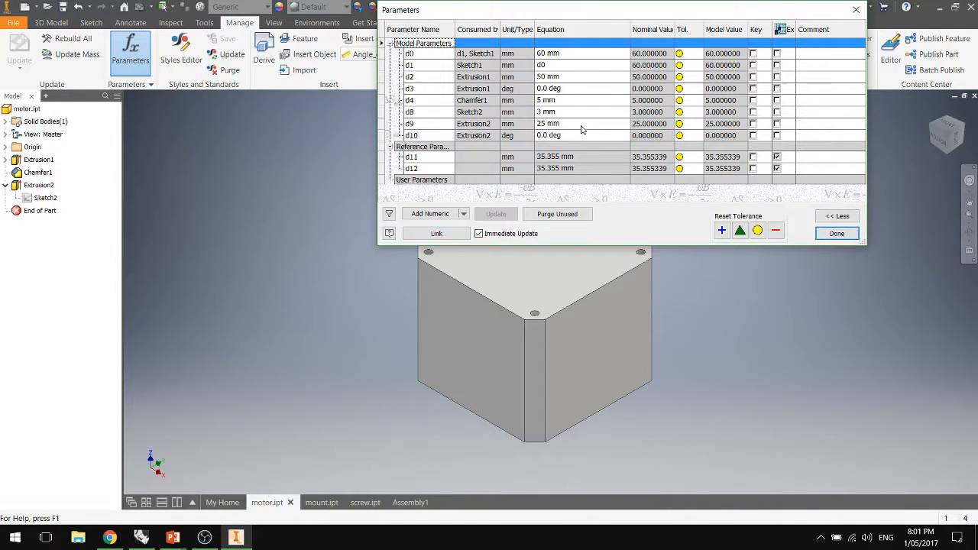
{"action": "left_click", "coordinate": [609, 114]}
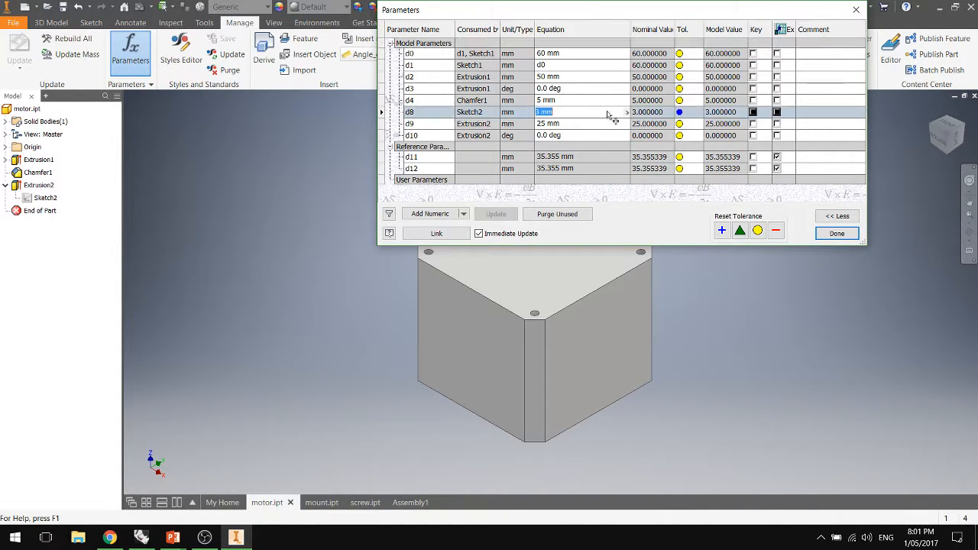
{"action": "left_click", "coordinate": [777, 112]}
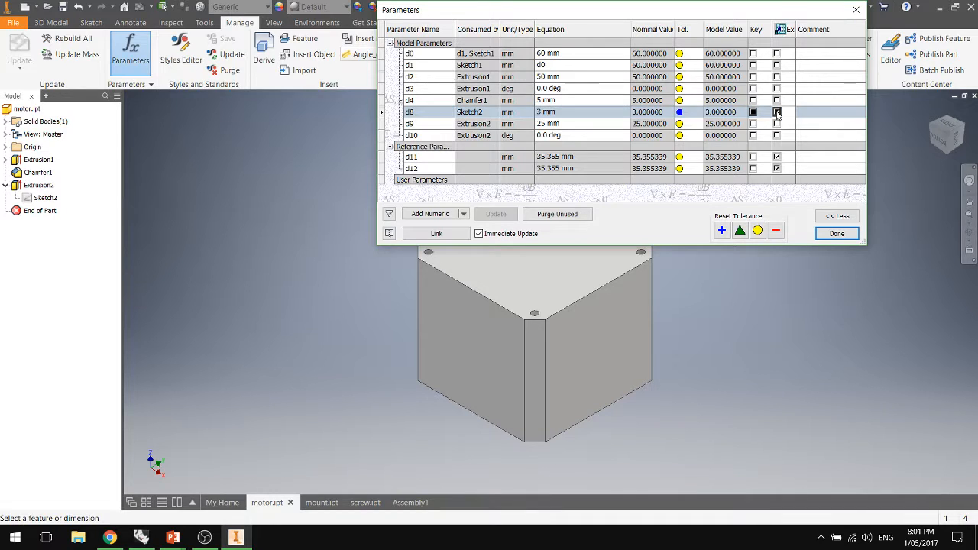
{"action": "left_click", "coordinate": [838, 234]}
Link the exported parameter d8 from motor.ipt into the parameters of mount.ipt.
{"action": "left_click", "coordinate": [320, 502]}
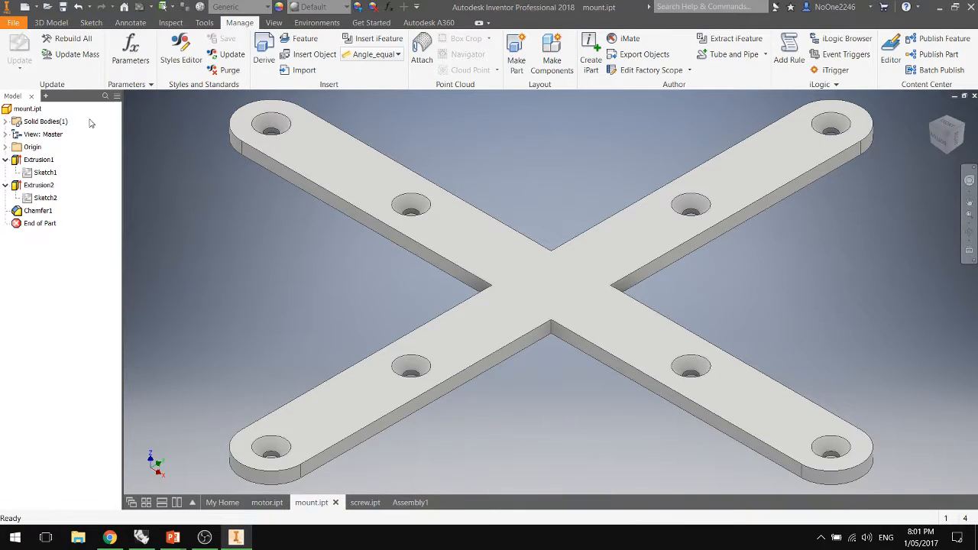
{"action": "left_click", "coordinate": [130, 50]}
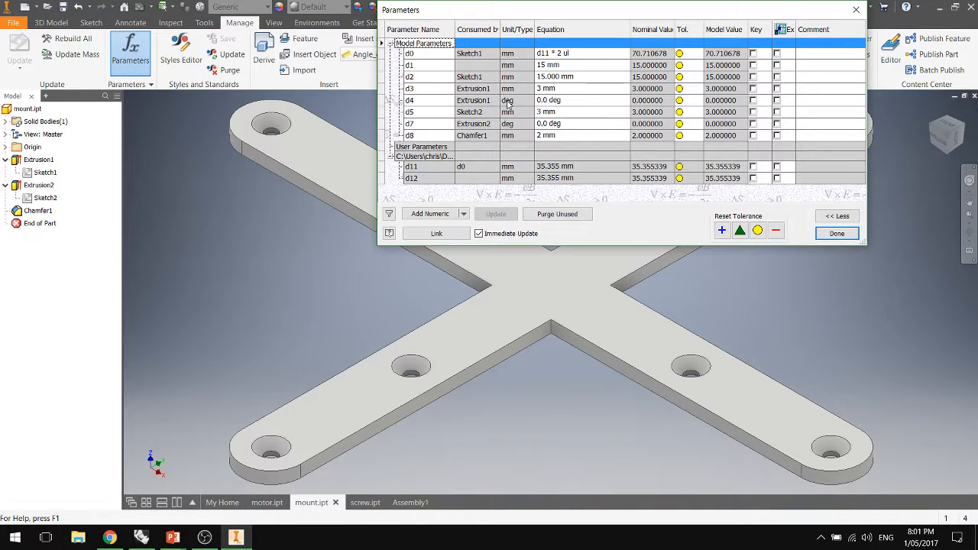
{"action": "left_click", "coordinate": [581, 92]}
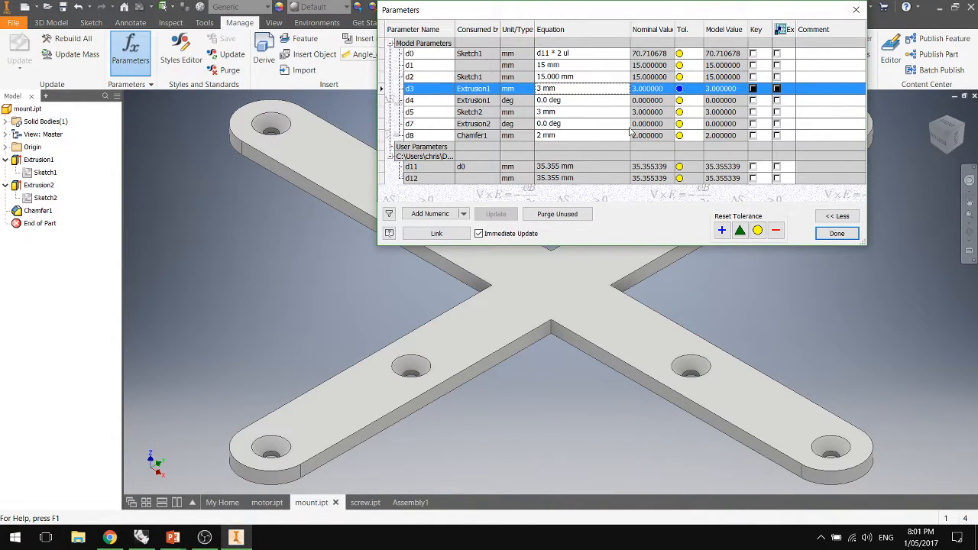
{"action": "left_click", "coordinate": [428, 233]}
{"action": "left_click", "coordinate": [787, 88]}
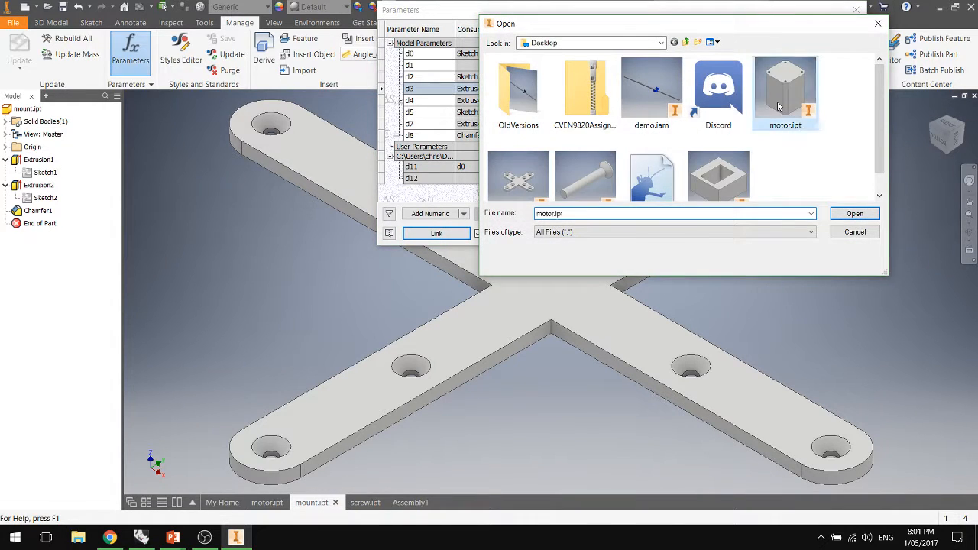
{"action": "left_click", "coordinate": [853, 211]}
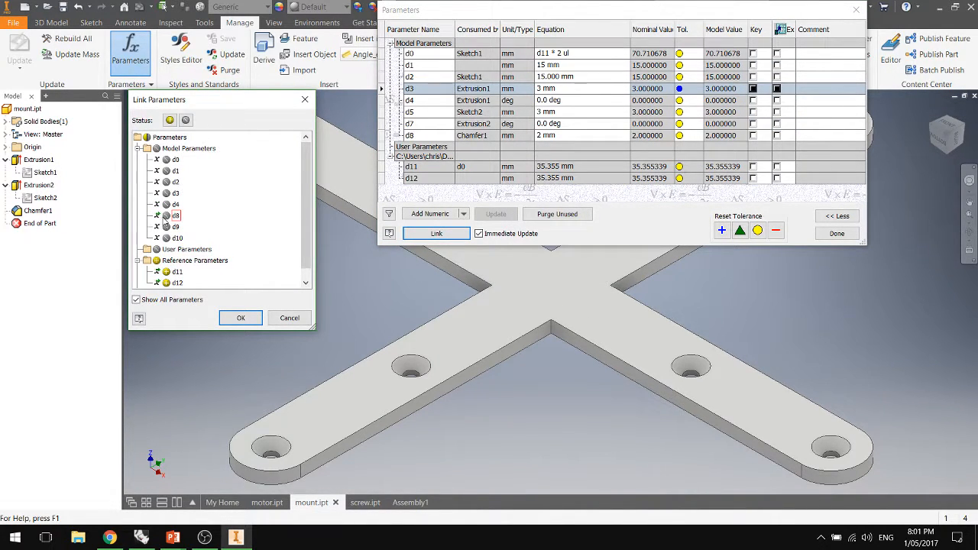
{"action": "left_click", "coordinate": [172, 217]}
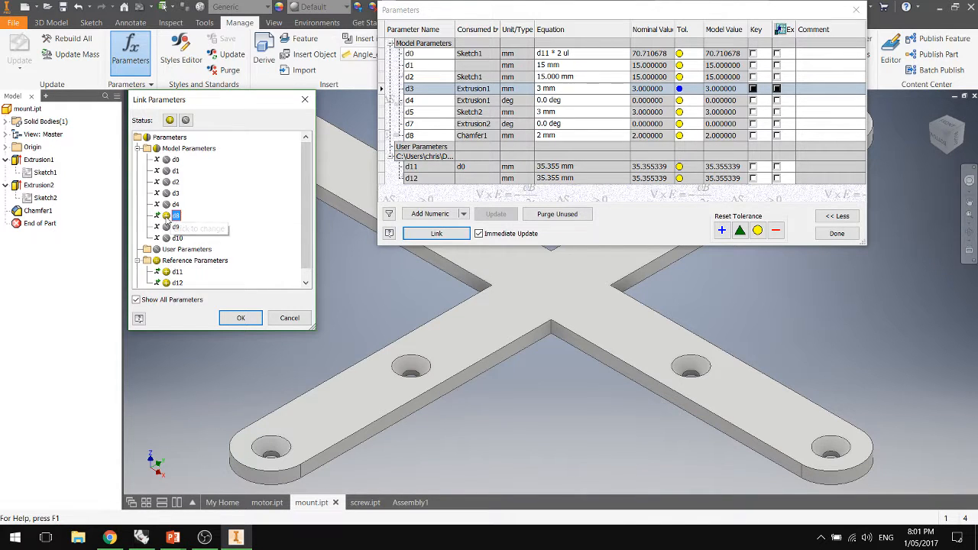
{"action": "left_click", "coordinate": [227, 317]}
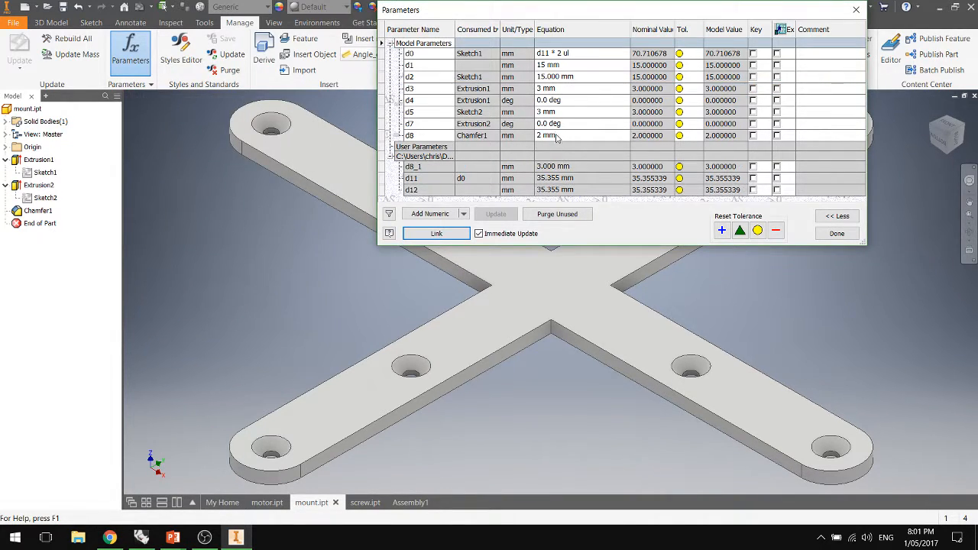
Try d8 as the equation for the mount's Extrusion1 parameter d3, and restore d3 to 3 mm.
{"action": "left_click", "coordinate": [566, 90]}
{"action": "left_click", "coordinate": [566, 90]}
{"action": "type", "text": "d8"}
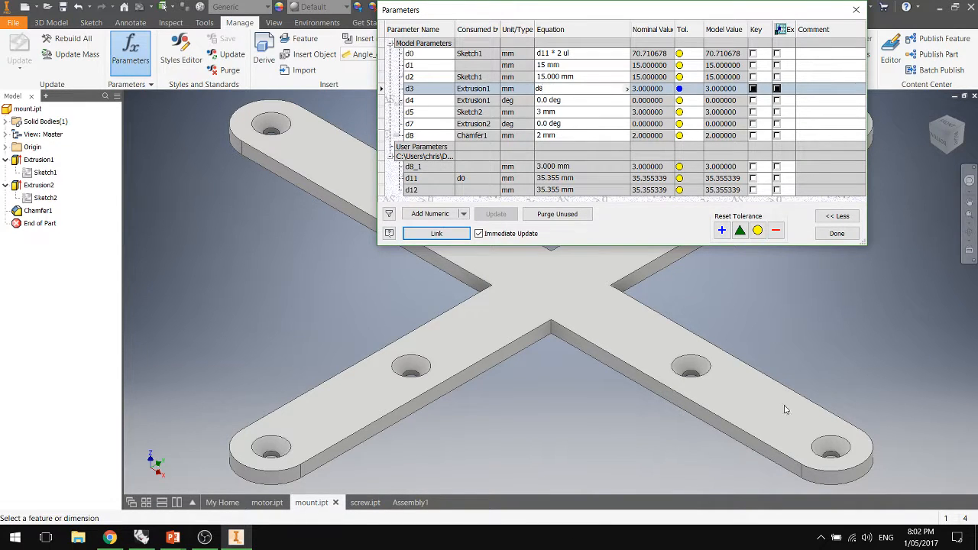
{"action": "left_click", "coordinate": [560, 113]}
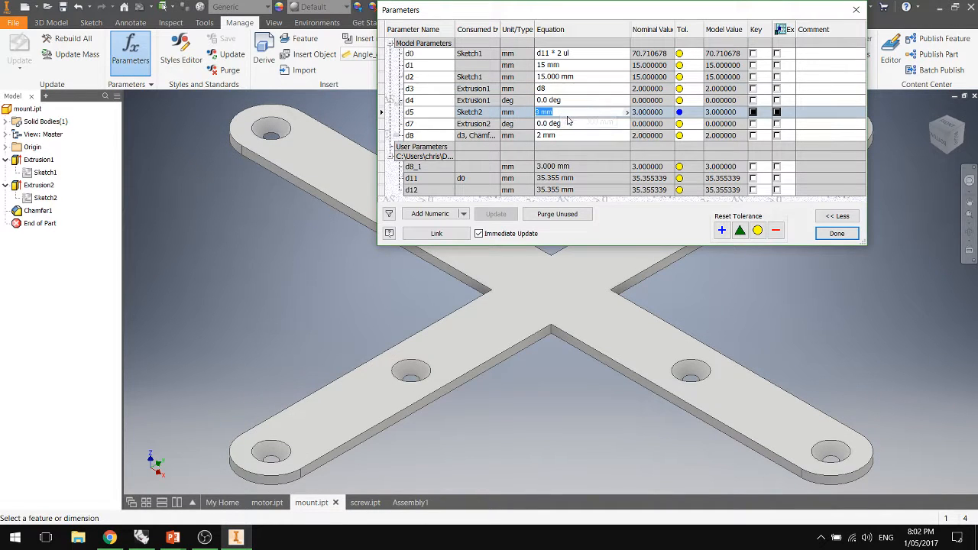
{"action": "left_click", "coordinate": [563, 90]}
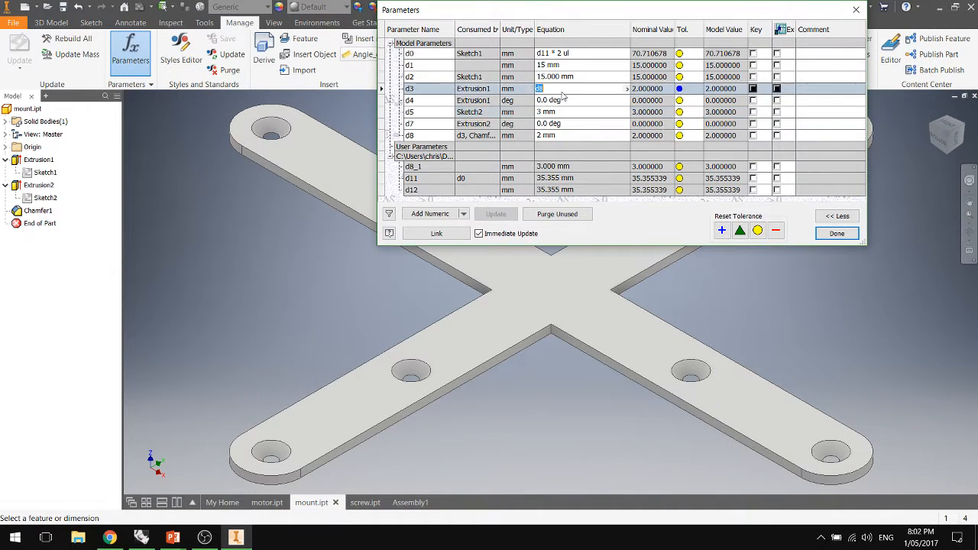
{"action": "type", "text": "3"}
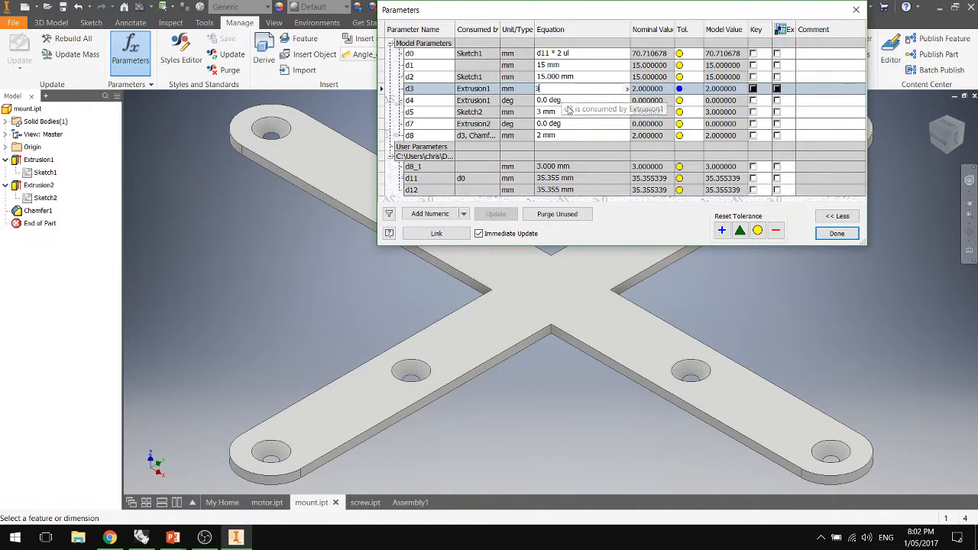
Set the equation of the mount's Sketch2 hole parameter d5 to d8 and close the parameter table.
{"action": "left_click", "coordinate": [569, 113]}
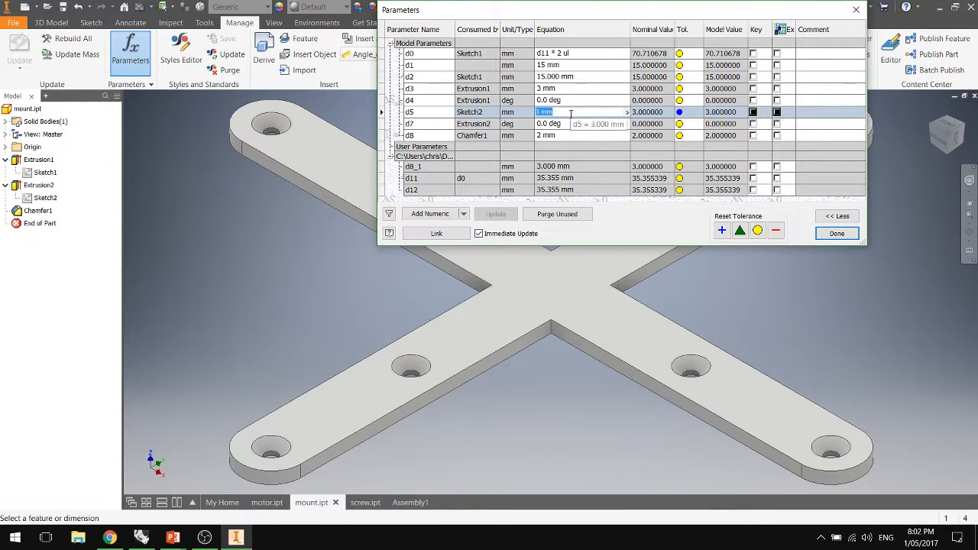
{"action": "type", "text": "d8"}
{"action": "key", "text": "Return"}
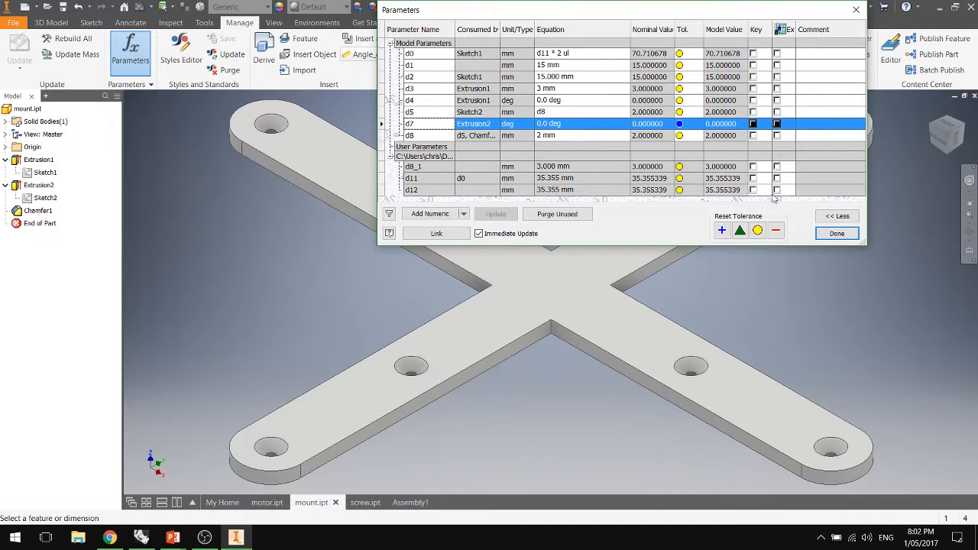
{"action": "left_click", "coordinate": [837, 234]}
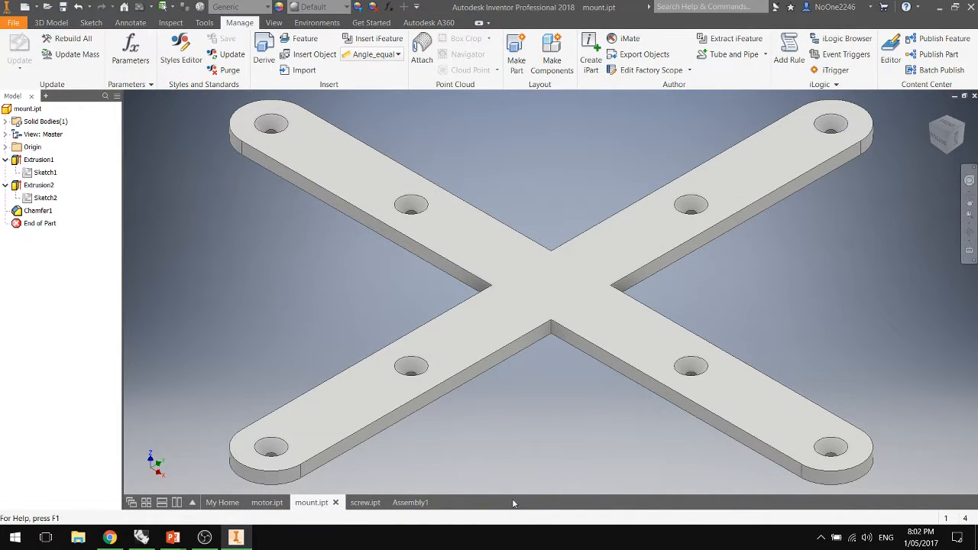
Link the exported hole diameter parameter d8 from motor.ipt into the parameters of screw.ipt.
{"action": "left_click", "coordinate": [364, 502]}
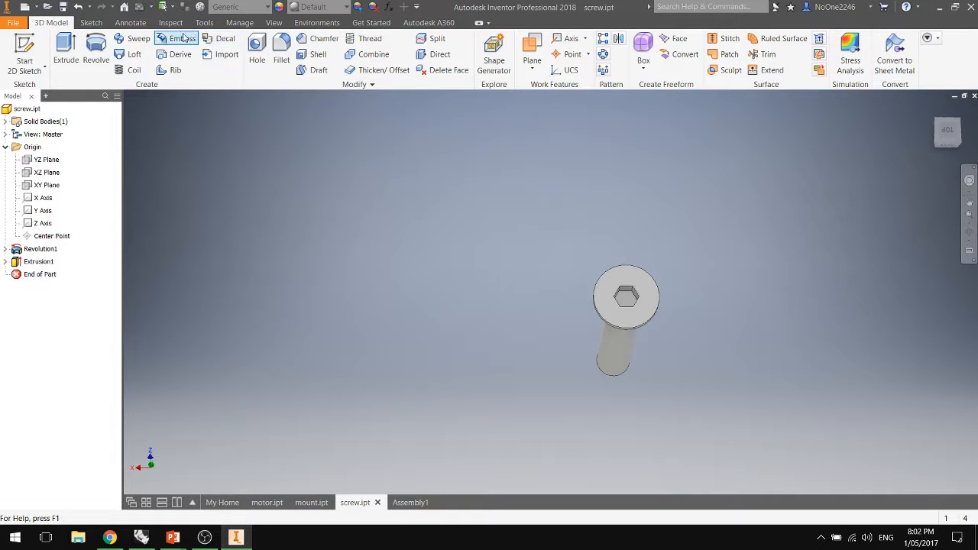
{"action": "left_click", "coordinate": [239, 23]}
{"action": "left_click", "coordinate": [131, 55]}
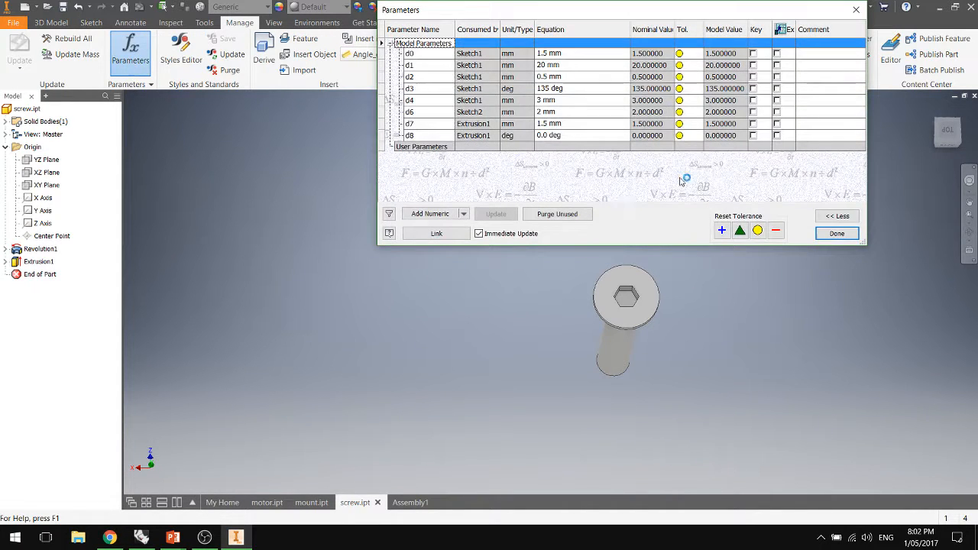
{"action": "left_click", "coordinate": [453, 235]}
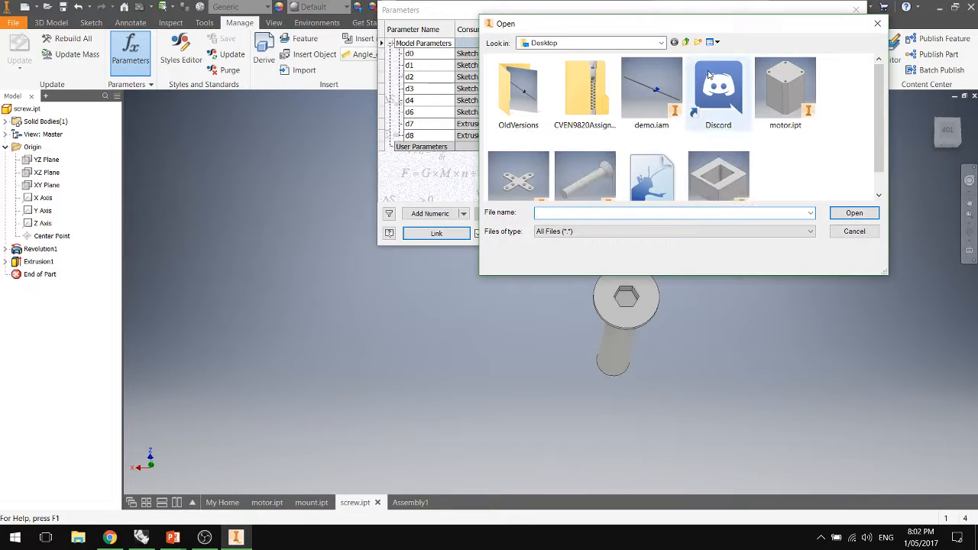
{"action": "left_click", "coordinate": [780, 114]}
{"action": "double_click", "coordinate": [780, 118]}
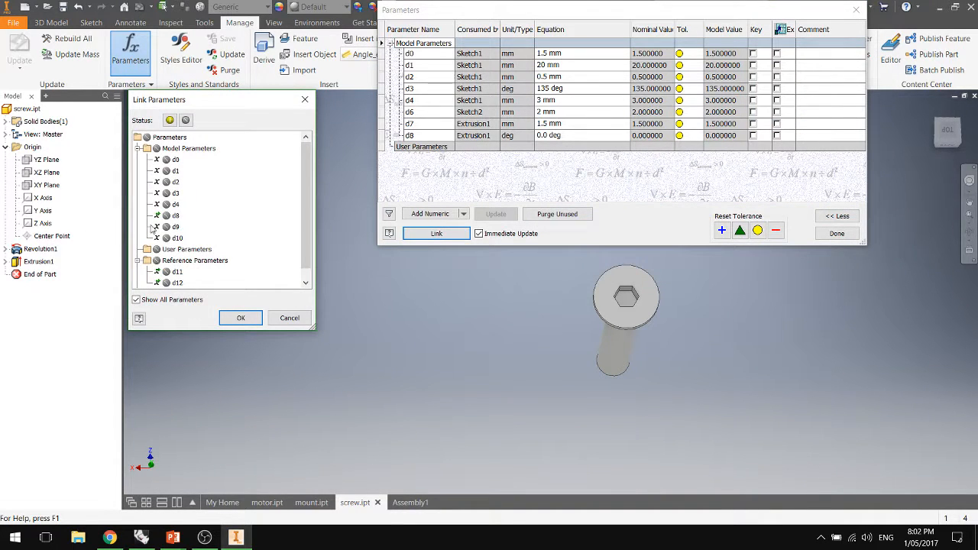
{"action": "left_click", "coordinate": [174, 215]}
{"action": "left_click", "coordinate": [166, 216]}
{"action": "left_click", "coordinate": [240, 318]}
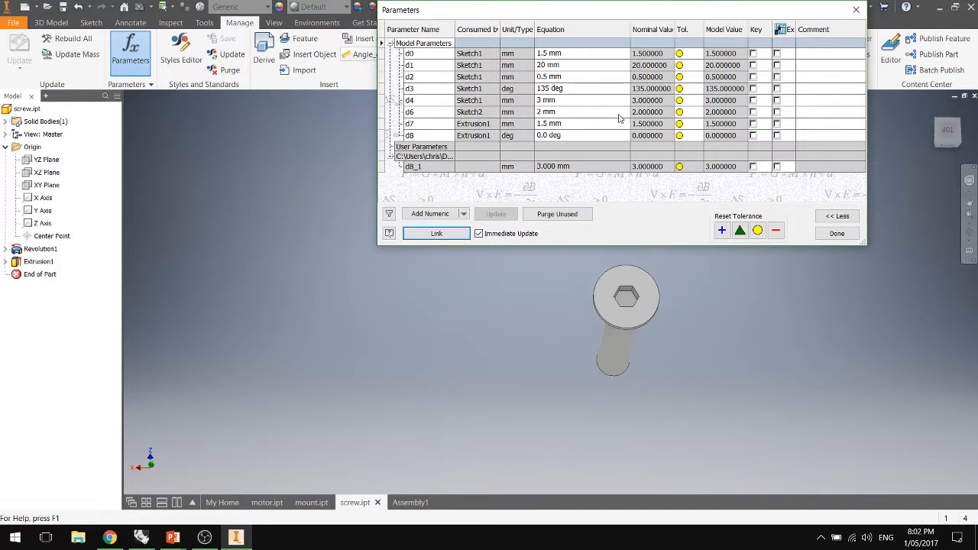
Enter d8_1/2-0.2 as the equation of the screw's Sketch1 parameter d0.
{"action": "left_click", "coordinate": [570, 57]}
{"action": "left_click", "coordinate": [572, 56]}
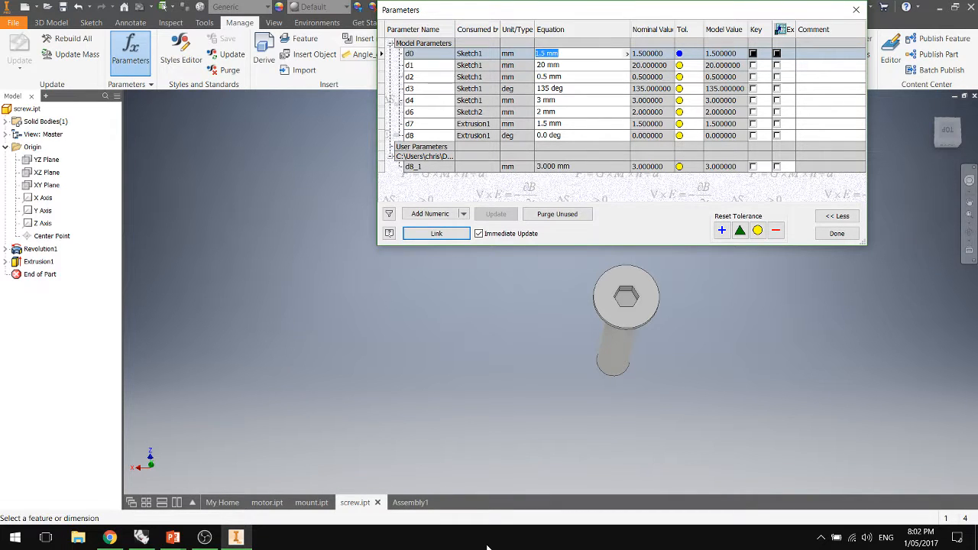
{"action": "type", "text": "d8_1/2-"}
{"action": "type", "text": "0.2"}
{"action": "mouse_move", "coordinate": [569, 54]}
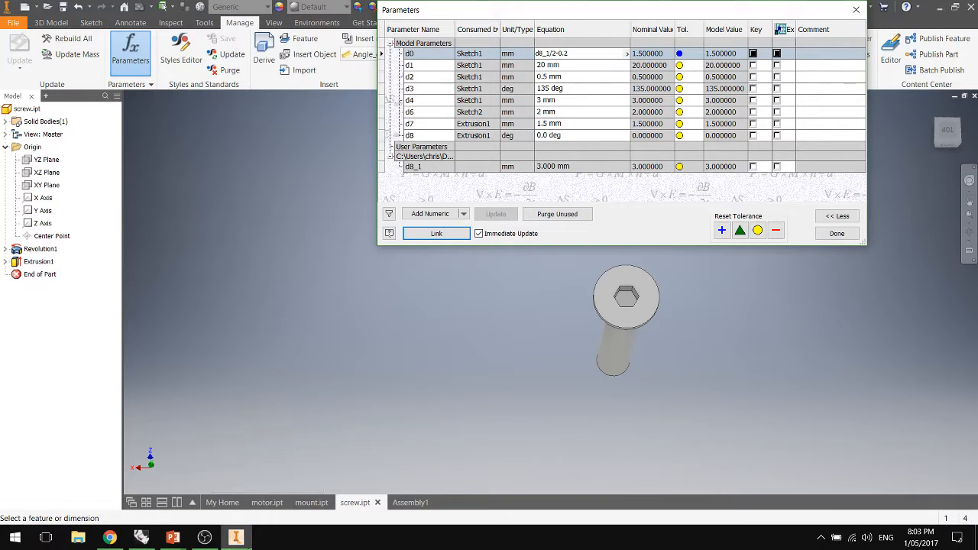
{"action": "mouse_move", "coordinate": [235, 537]}
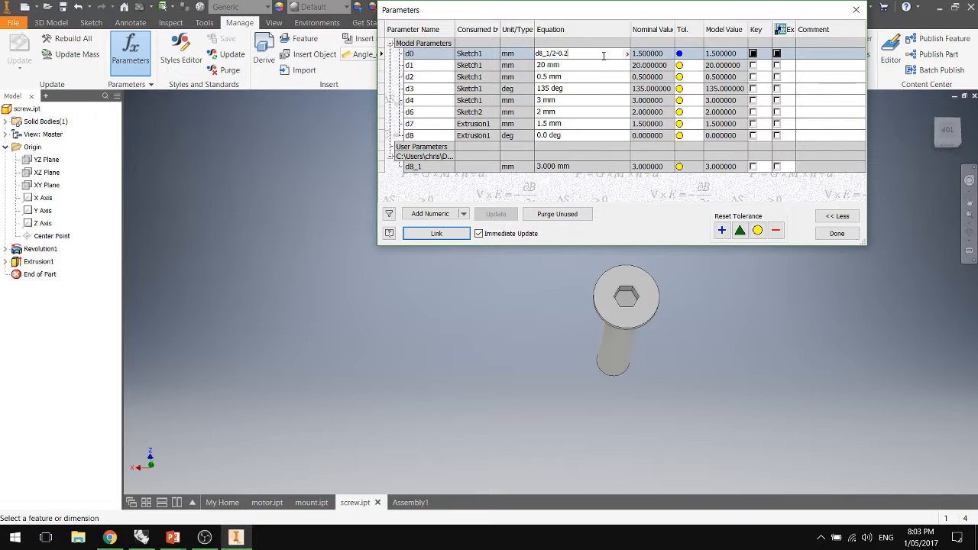
Shorten the d0 equation to d8_1/2 by removing the 0.2 deduction, and close the parameter table.
{"action": "key", "text": "BackSpace"}
{"action": "key", "text": "BackSpace"}
{"action": "key", "text": "BackSpace"}
{"action": "key", "text": "BackSpace"}
{"action": "left_click", "coordinate": [837, 234]}
{"action": "left_click", "coordinate": [825, 233]}
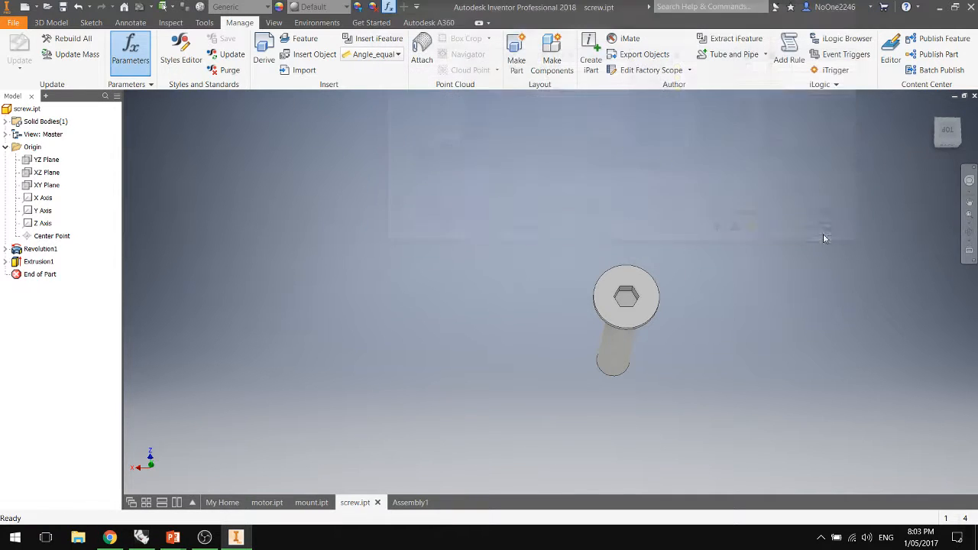
Switch to Assembly1 and move the loose screw:2 next to the mount that is attached to the motor.
{"action": "left_click", "coordinate": [416, 505]}
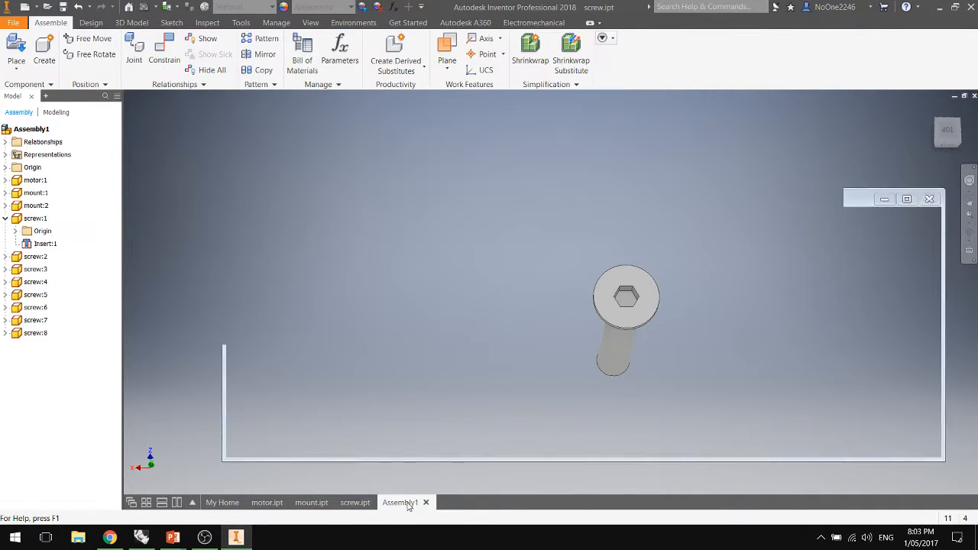
{"action": "scroll", "coordinate": [755, 334], "scroll_direction": "up", "scroll_amount": 5}
{"action": "scroll", "coordinate": [745, 331], "scroll_direction": "down", "scroll_amount": 5}
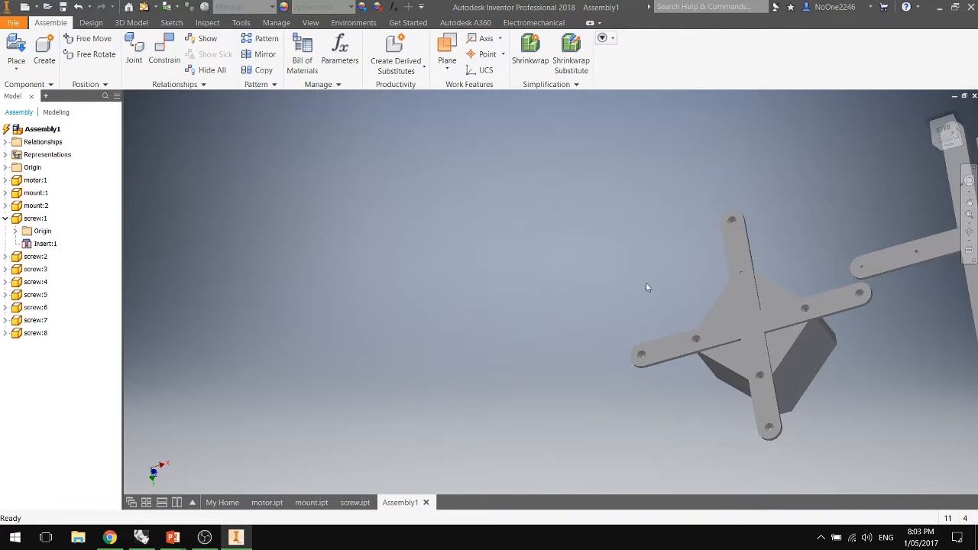
{"action": "middle_click_drag", "start_coordinate": [592, 315], "coordinate": [685, 323], "text": "shift"}
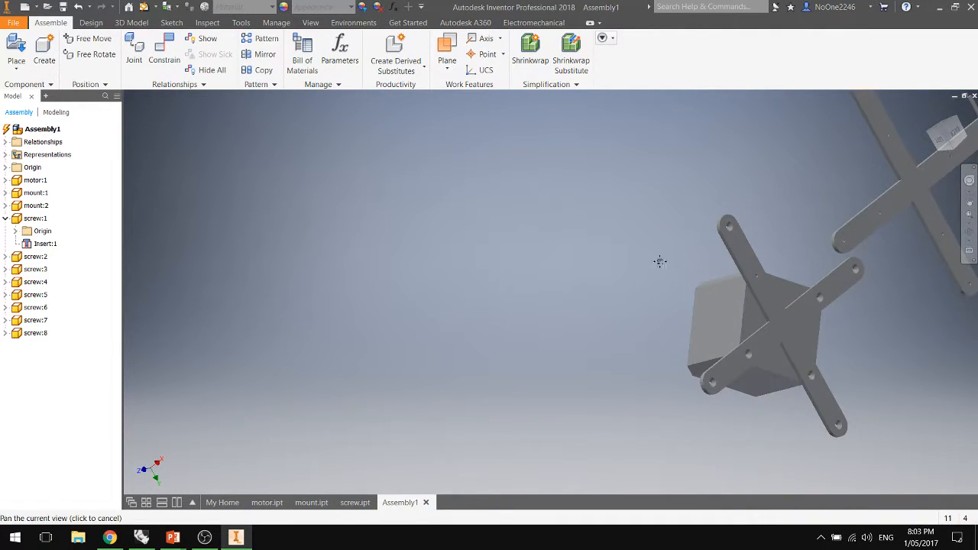
{"action": "middle_click_drag", "start_coordinate": [659, 262], "coordinate": [113, 291]}
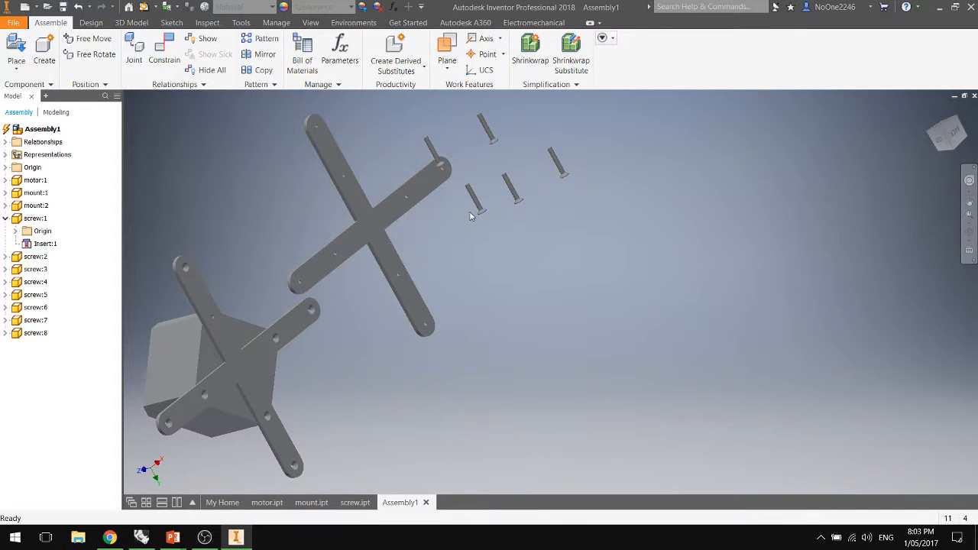
{"action": "left_click_drag", "start_coordinate": [480, 208], "coordinate": [376, 388]}
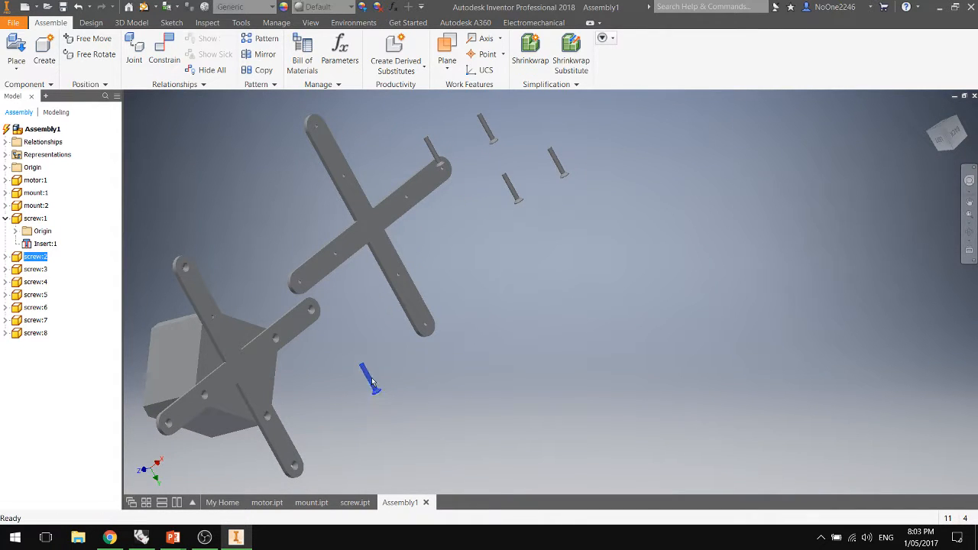
Insert screw:2 into a countersunk inner hole of mount:1 with an Insert constraint, 0 mm offset and the aligned solution.
{"action": "left_click", "coordinate": [166, 56]}
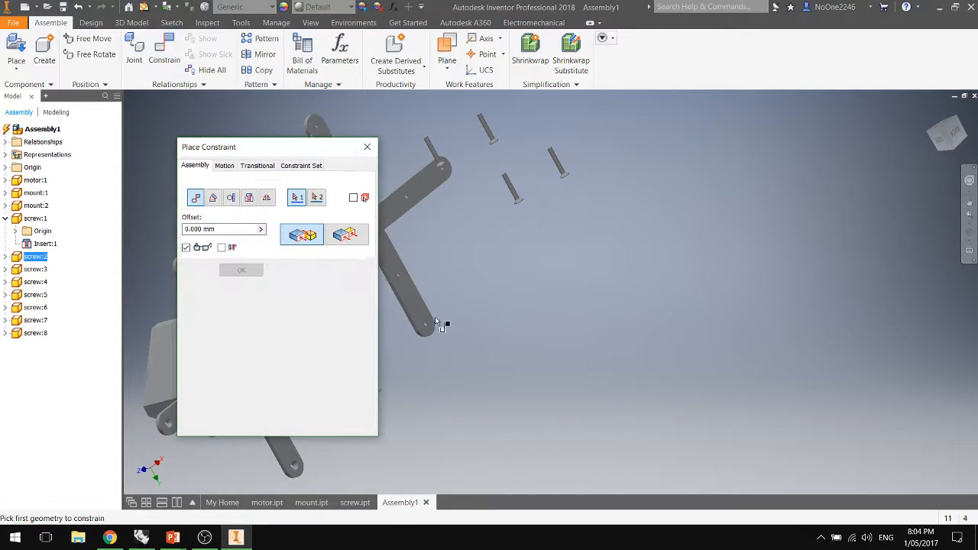
{"action": "left_click", "coordinate": [249, 201]}
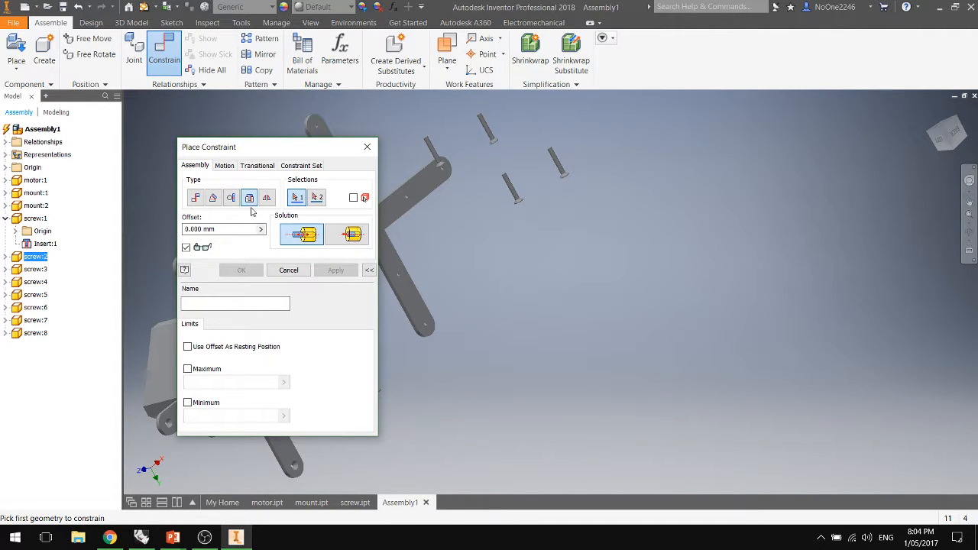
{"action": "left_click_drag", "start_coordinate": [295, 141], "coordinate": [720, 129]}
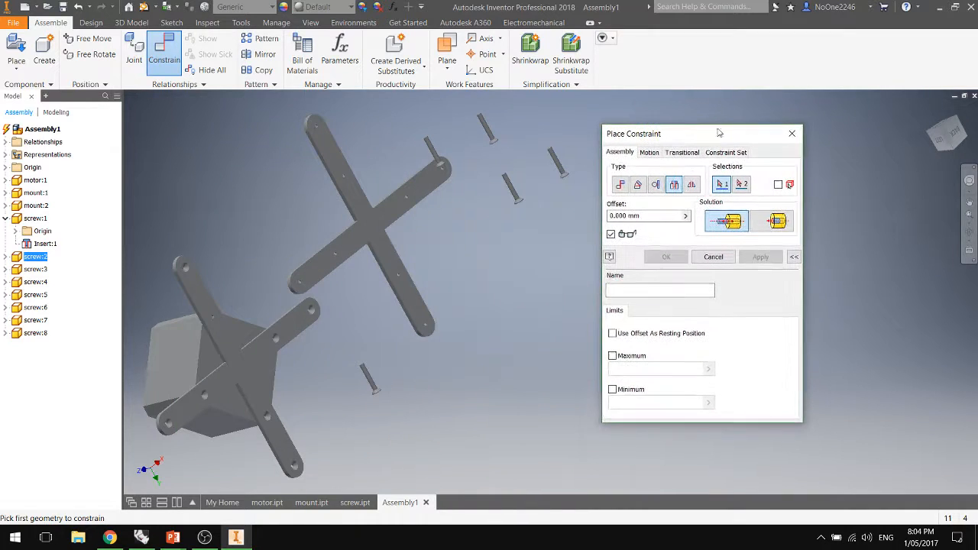
{"action": "left_click", "coordinate": [375, 390]}
{"action": "scroll", "coordinate": [277, 342], "scroll_direction": "up", "scroll_amount": 8}
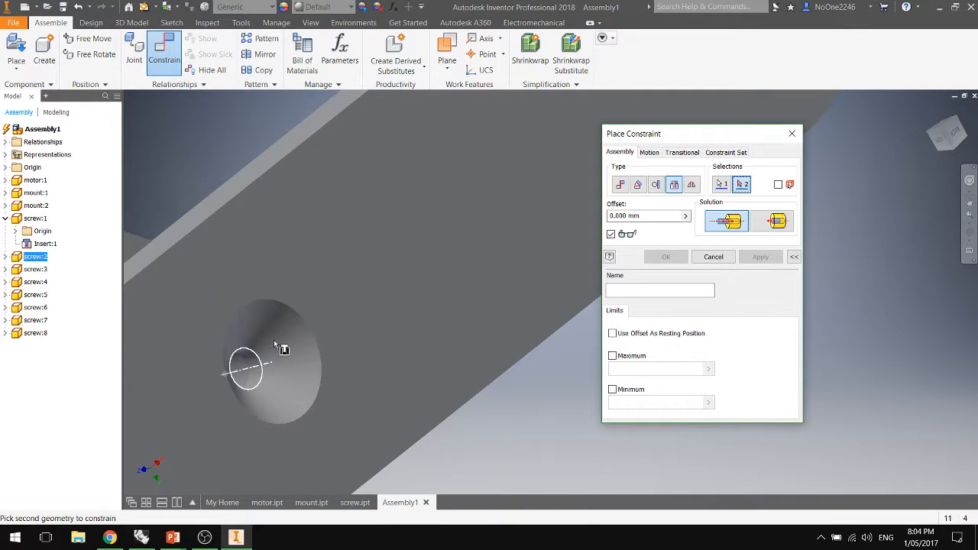
{"action": "left_click", "coordinate": [260, 366]}
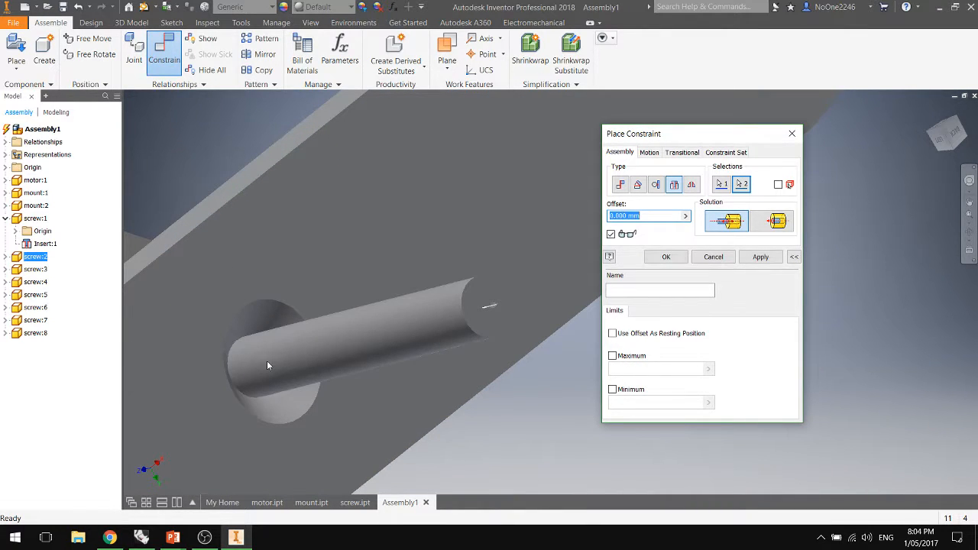
{"action": "left_click", "coordinate": [778, 221]}
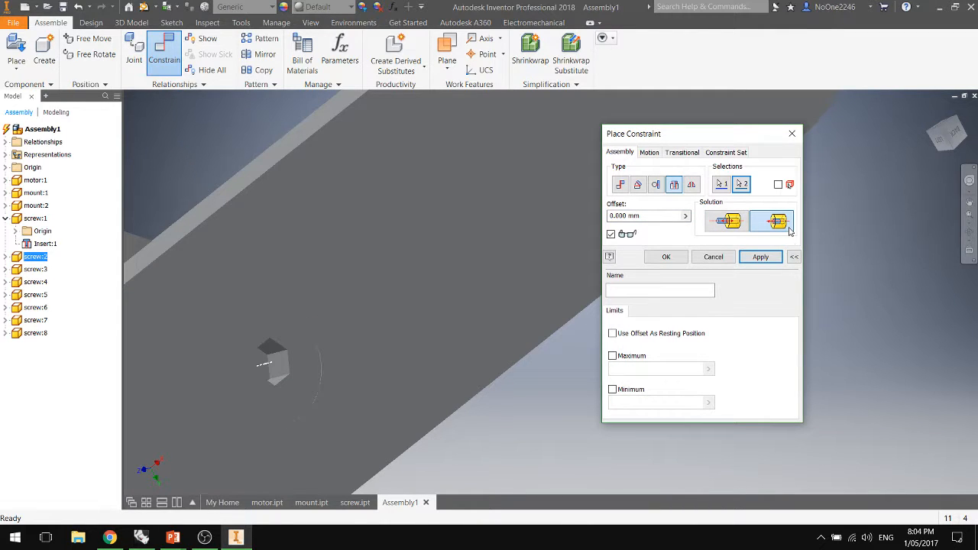
{"action": "scroll", "coordinate": [217, 307], "scroll_direction": "down", "scroll_amount": 5}
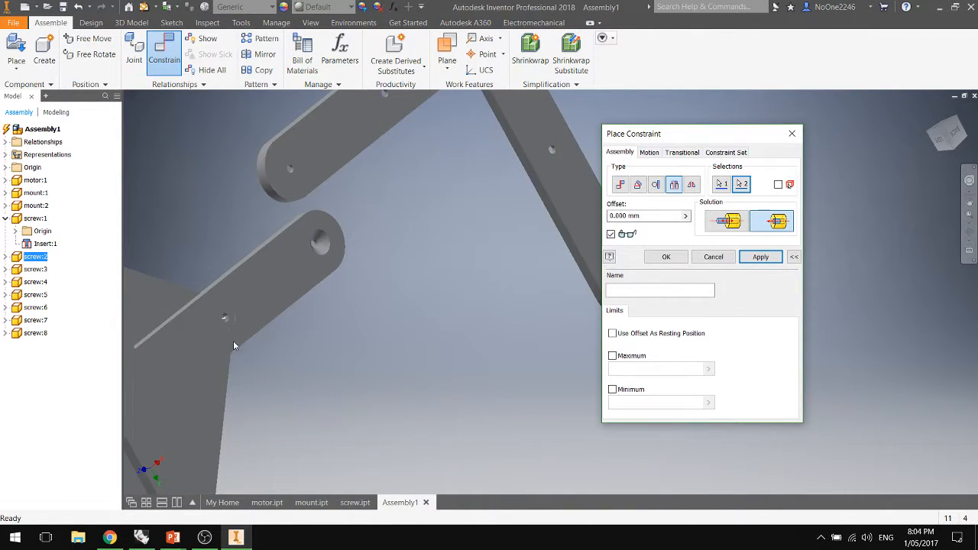
{"action": "middle_click_drag", "start_coordinate": [233, 340], "coordinate": [426, 289], "text": "shift"}
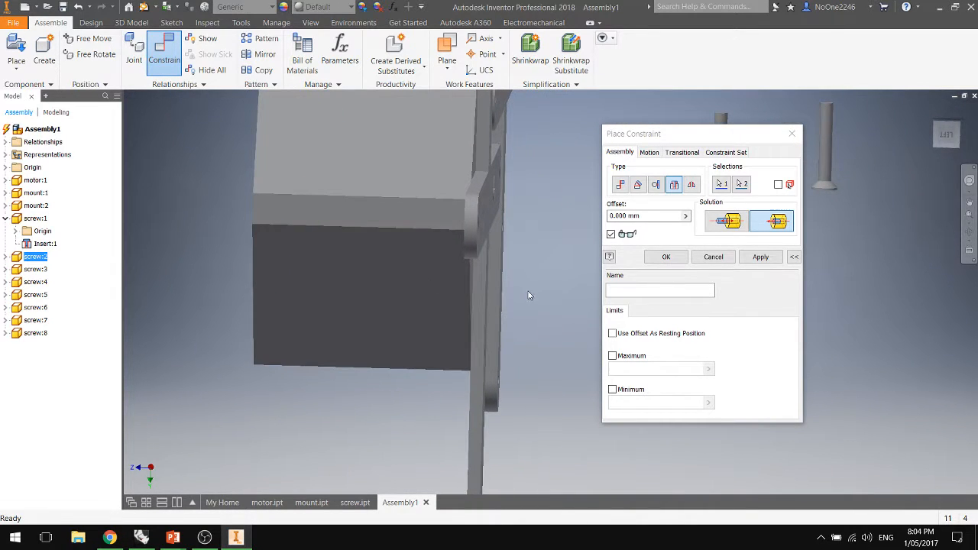
{"action": "middle_click_drag", "start_coordinate": [528, 295], "coordinate": [468, 312], "text": "shift"}
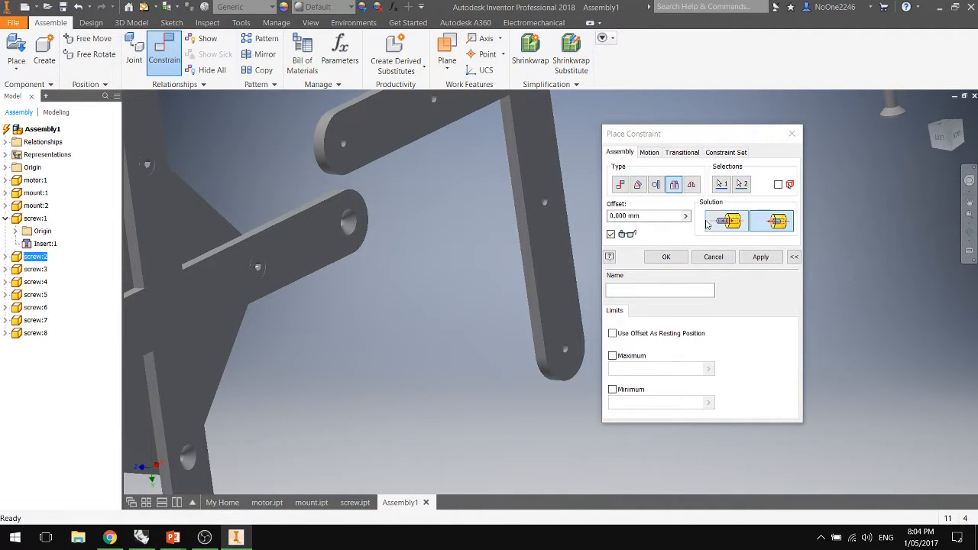
{"action": "left_click", "coordinate": [666, 256]}
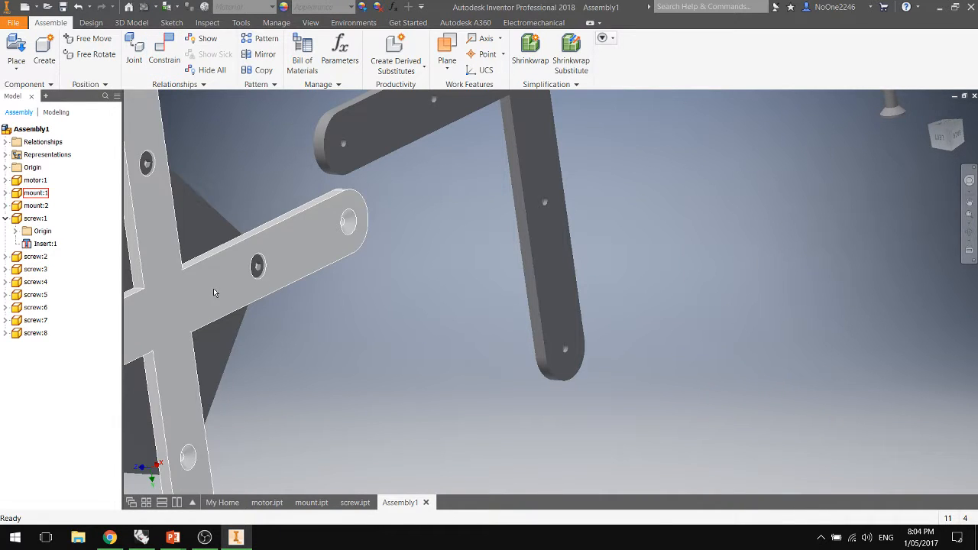
Set the appearance of the mount part in mount.ipt to Magenta.
{"action": "left_click", "coordinate": [311, 503]}
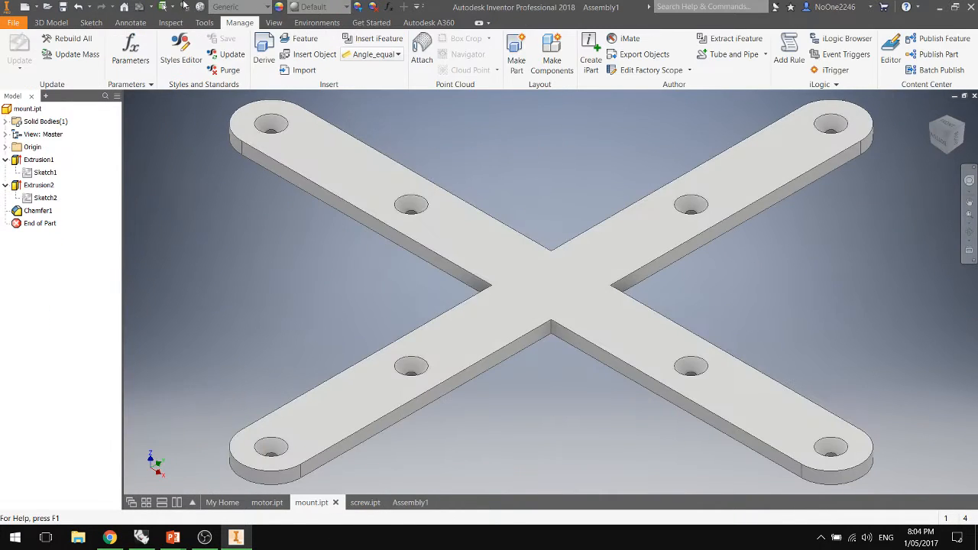
{"action": "left_click", "coordinate": [345, 7]}
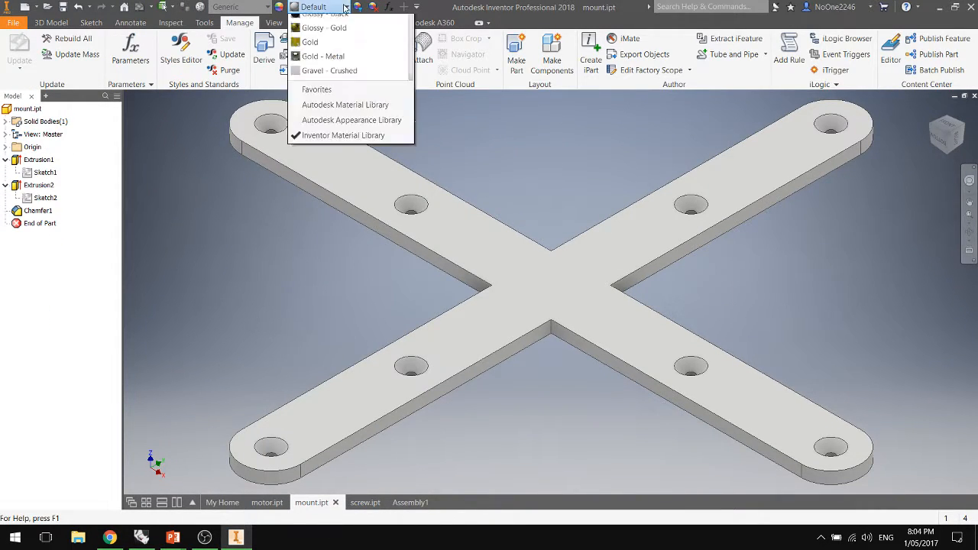
{"action": "scroll", "coordinate": [337, 343], "scroll_direction": "down", "scroll_amount": 12}
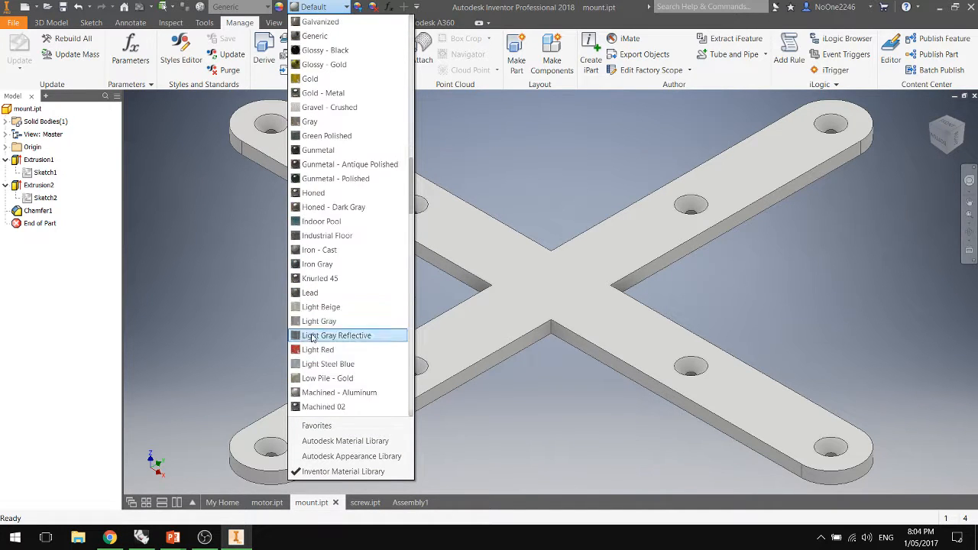
{"action": "left_click", "coordinate": [340, 180]}
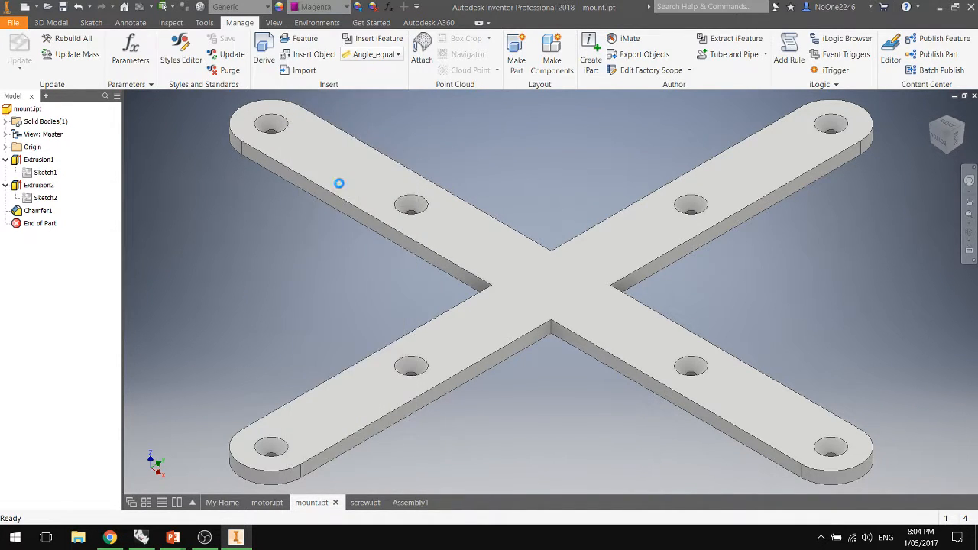
Return to Assembly1 and examine how screw:2 sits in the countersunk hole of the mount on the motor.
{"action": "left_click", "coordinate": [410, 503]}
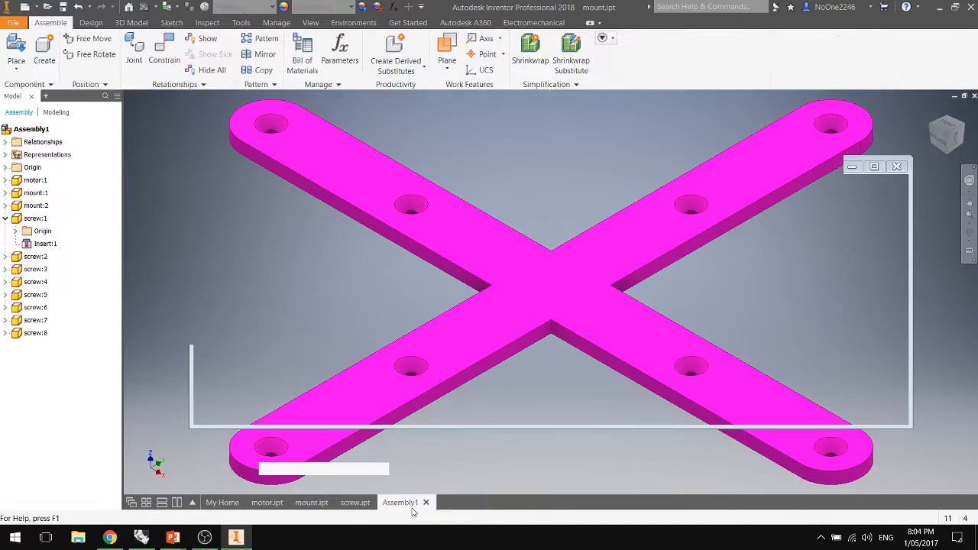
{"action": "middle_click_drag", "start_coordinate": [268, 319], "coordinate": [613, 234], "text": "shift"}
{"action": "left_click", "coordinate": [562, 211]}
{"action": "scroll", "coordinate": [569, 229], "scroll_direction": "up", "scroll_amount": 3}
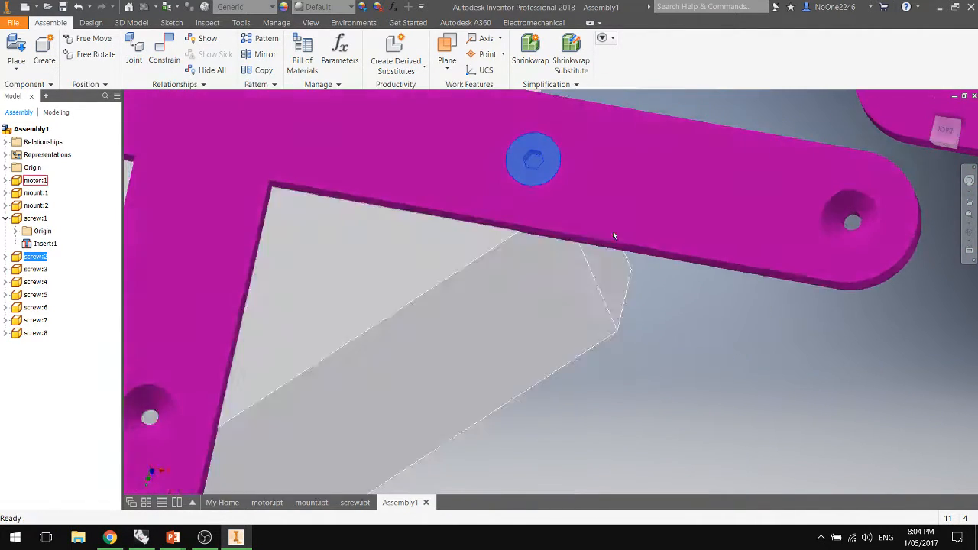
{"action": "key", "text": "Escape"}
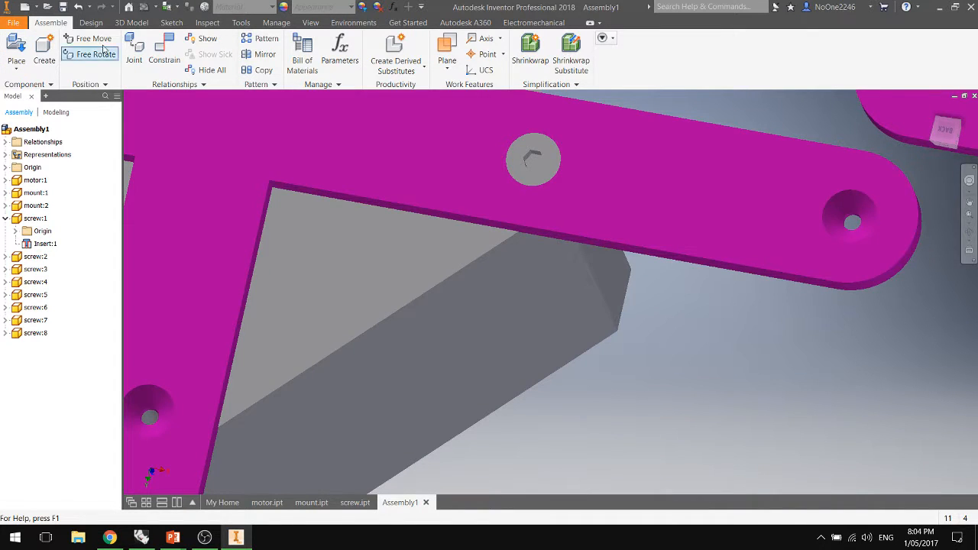
{"action": "left_click", "coordinate": [215, 24]}
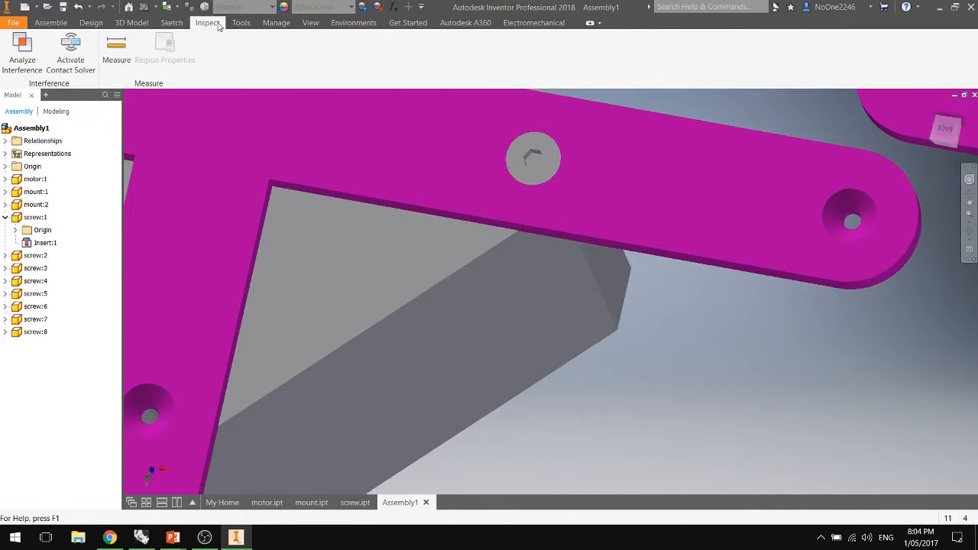
{"action": "left_click", "coordinate": [44, 26]}
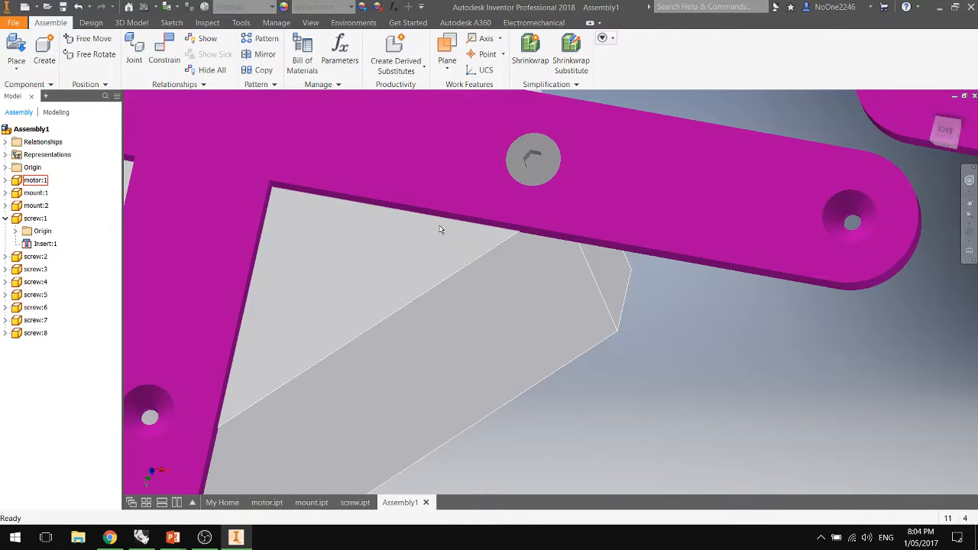
Move the loose screw:8 next to the lower arm of the mount attached to the motor.
{"action": "scroll", "coordinate": [448, 230], "scroll_direction": "down", "scroll_amount": 10}
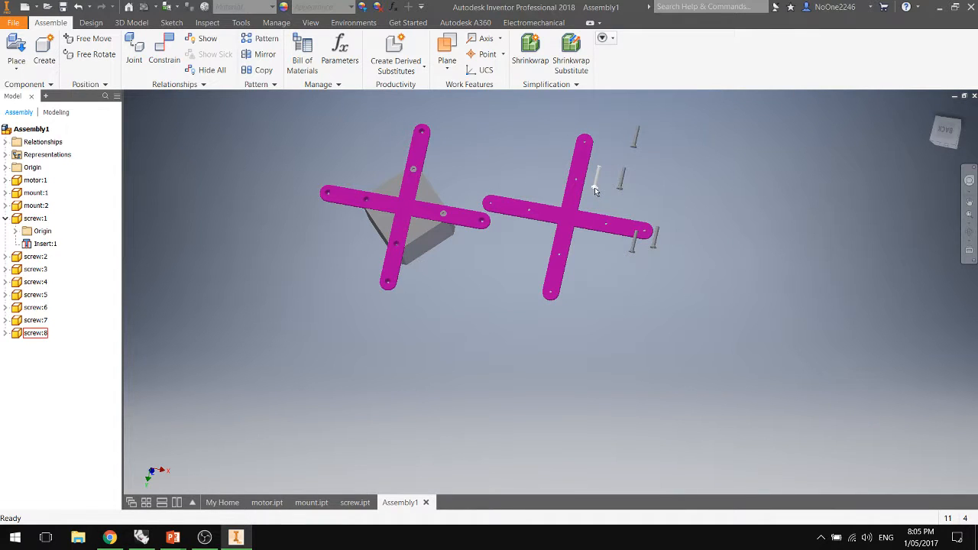
{"action": "left_click_drag", "start_coordinate": [595, 191], "coordinate": [527, 287]}
{"action": "left_click_drag", "start_coordinate": [432, 281], "coordinate": [431, 279]}
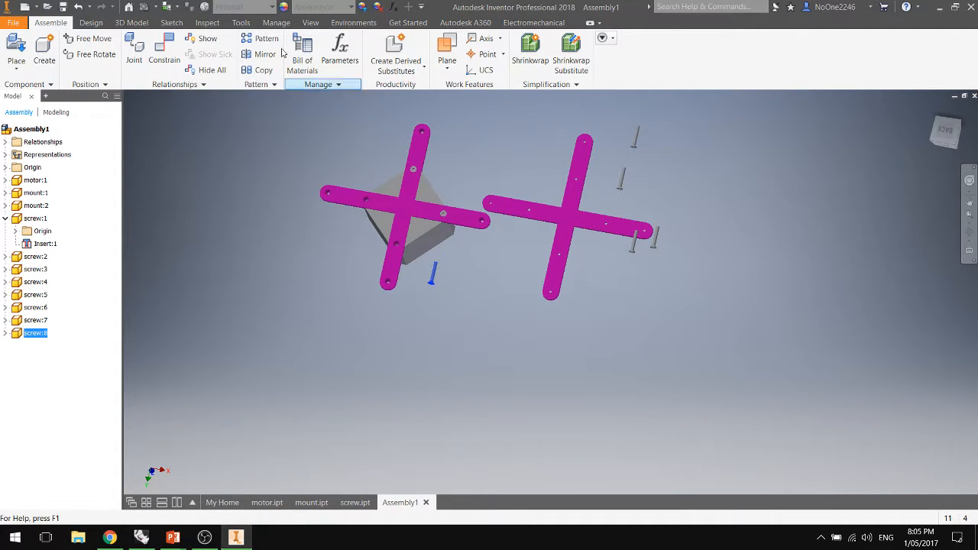
{"action": "left_click", "coordinate": [135, 47]}
{"action": "scroll", "coordinate": [442, 294], "scroll_direction": "up", "scroll_amount": 6}
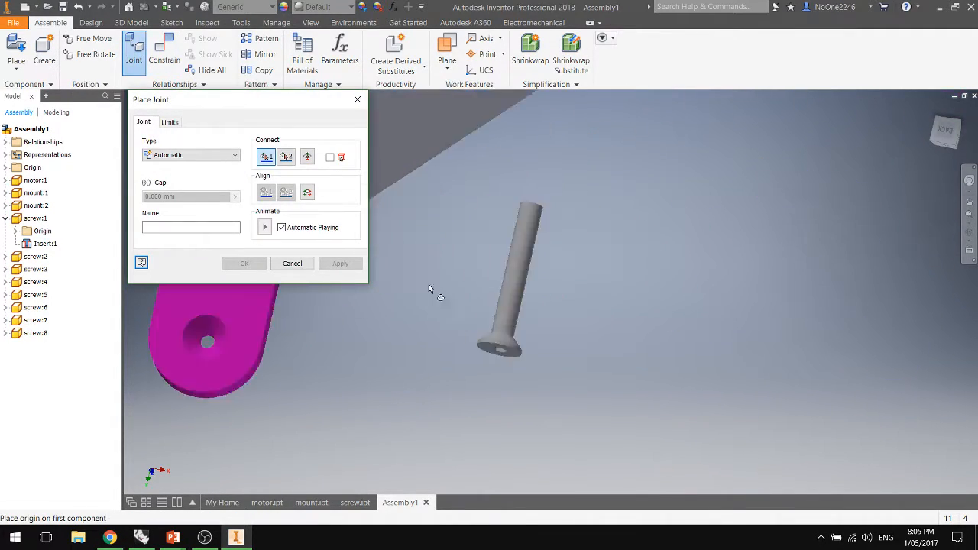
{"action": "left_click", "coordinate": [573, 379]}
{"action": "scroll", "coordinate": [584, 390], "scroll_direction": "down", "scroll_amount": 7}
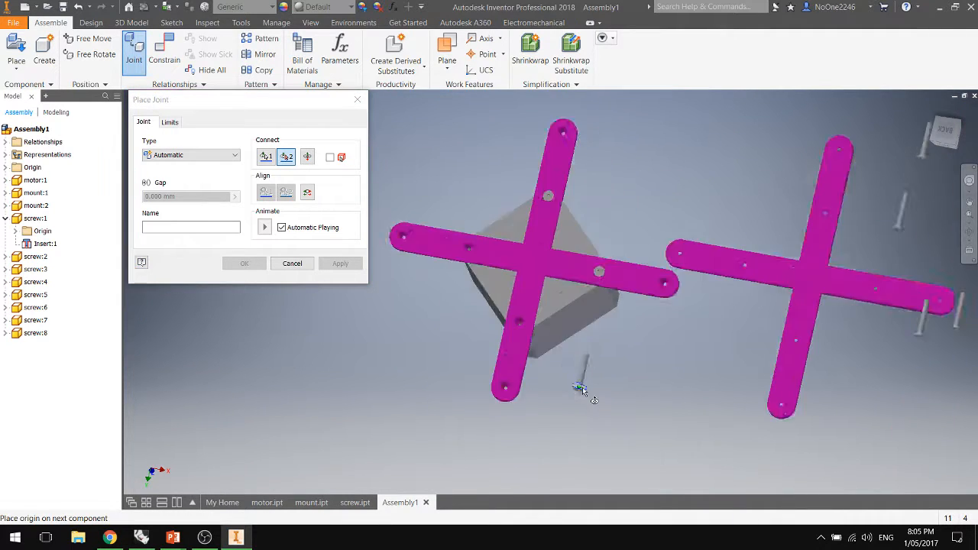
{"action": "scroll", "coordinate": [534, 351], "scroll_direction": "up", "scroll_amount": 7}
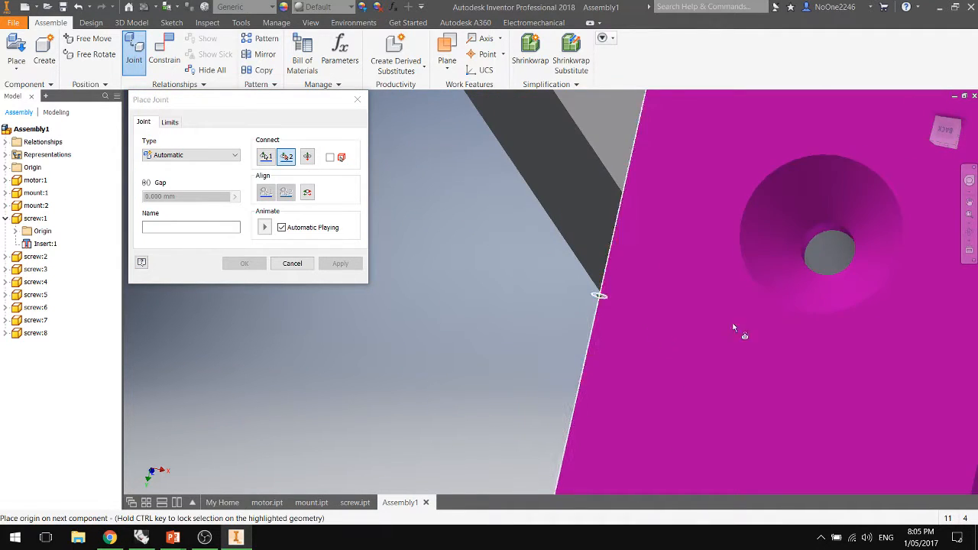
{"action": "left_click", "coordinate": [829, 253]}
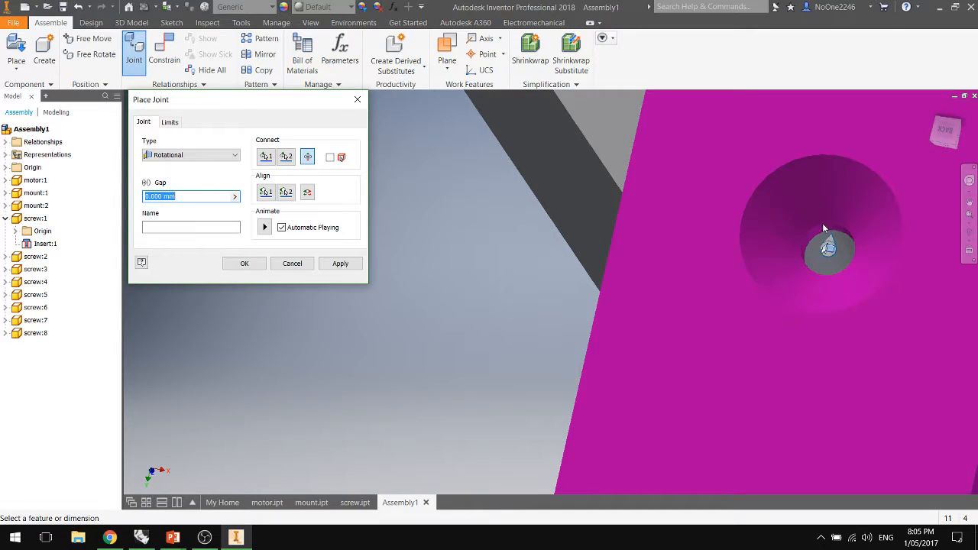
{"action": "scroll", "coordinate": [769, 204], "scroll_direction": "down", "scroll_amount": 5}
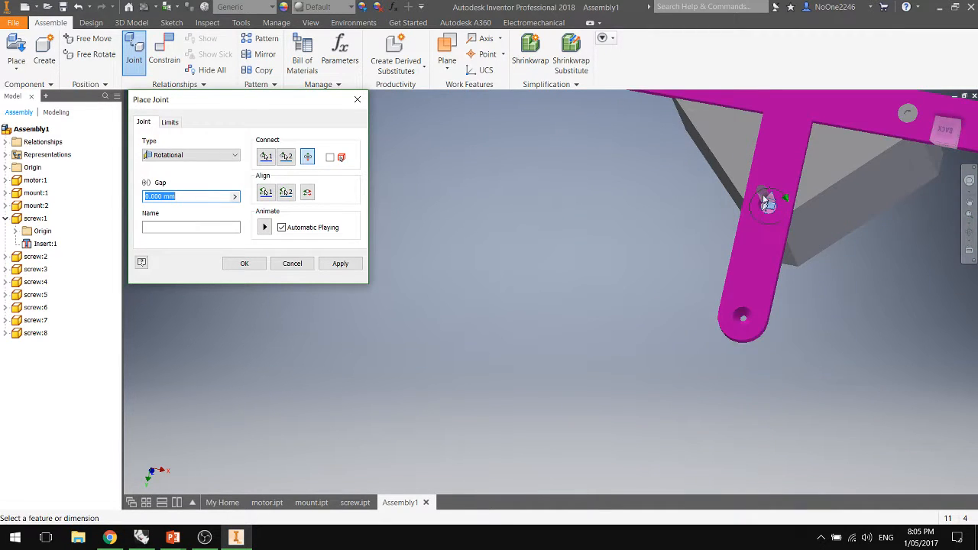
{"action": "scroll", "coordinate": [764, 200], "scroll_direction": "up", "scroll_amount": 5}
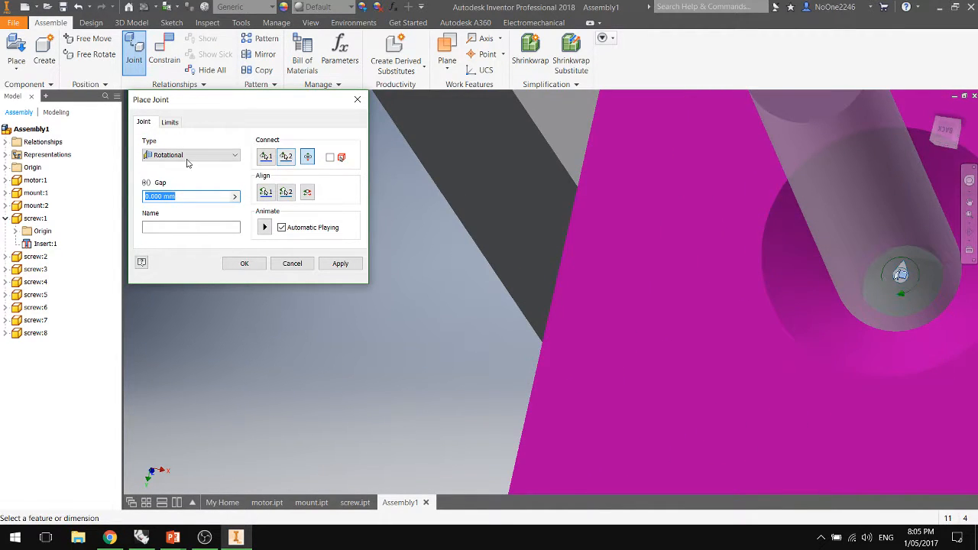
{"action": "left_click", "coordinate": [265, 191]}
{"action": "scroll", "coordinate": [825, 302], "scroll_direction": "down", "scroll_amount": 3}
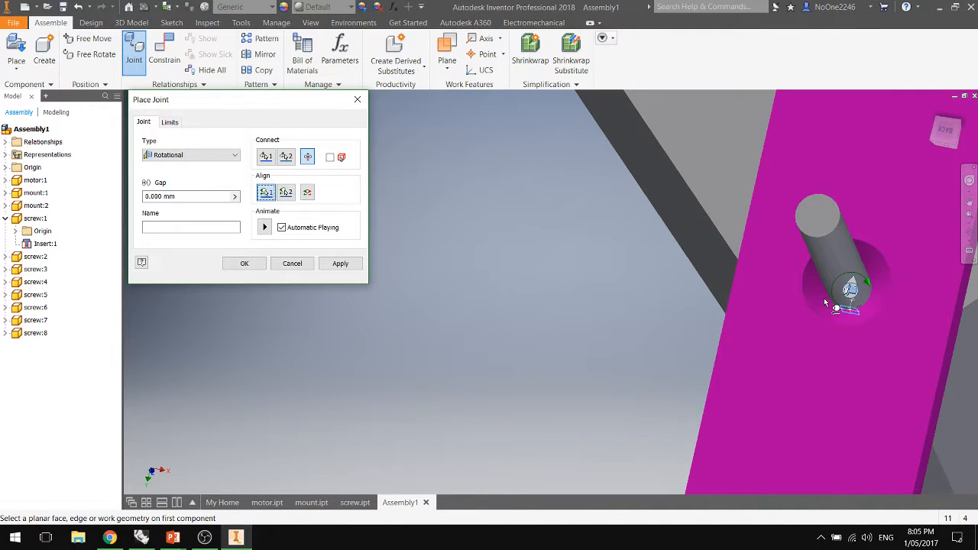
{"action": "middle_click_drag", "start_coordinate": [899, 343], "coordinate": [766, 301], "text": "shift"}
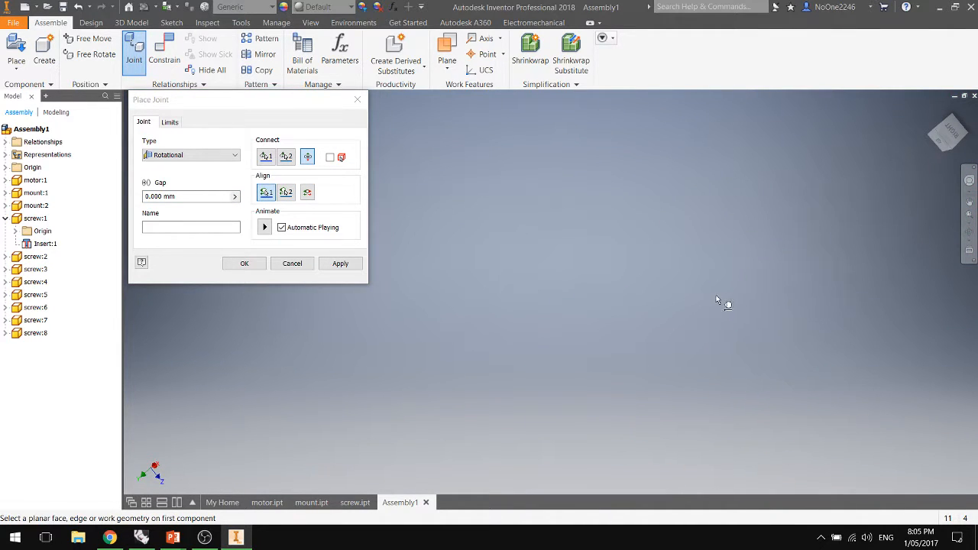
{"action": "left_click", "coordinate": [162, 155]}
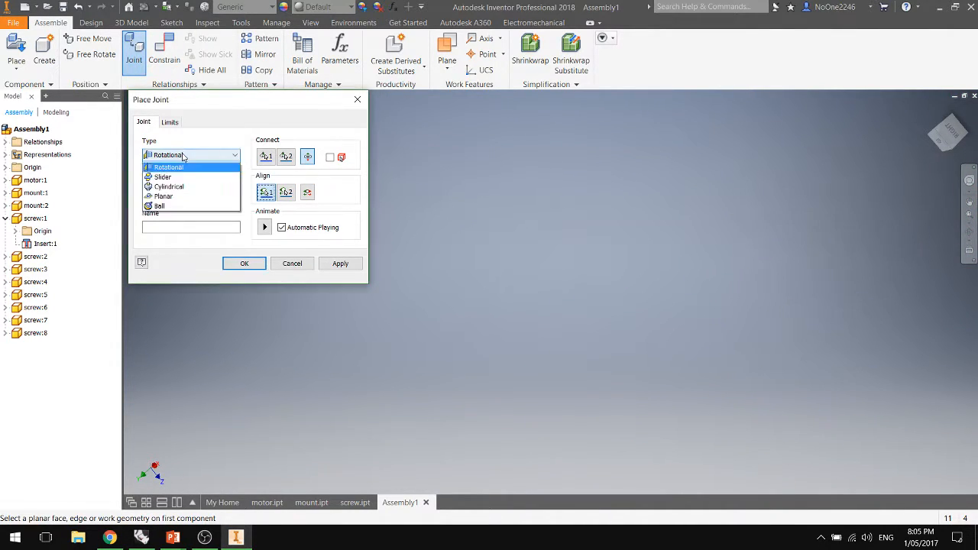
{"action": "left_click", "coordinate": [176, 196]}
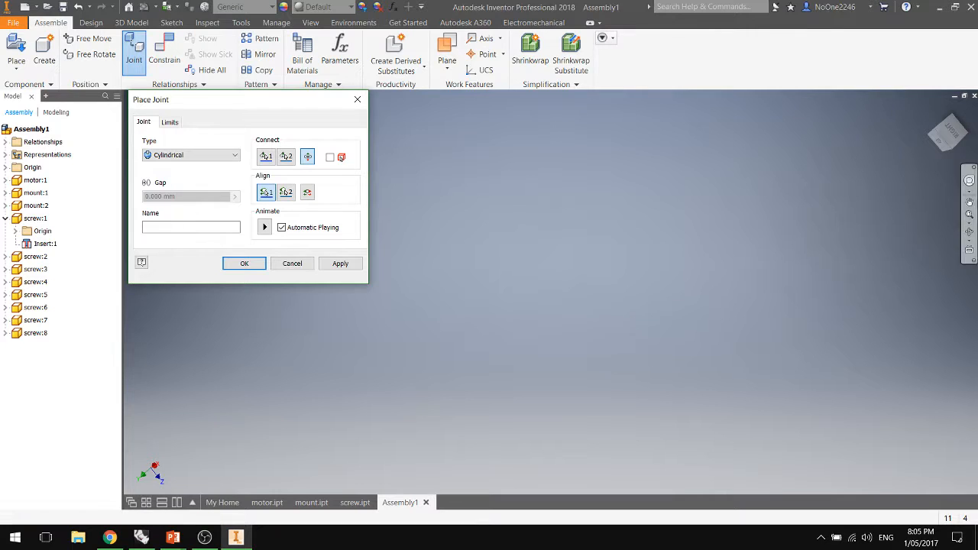
{"action": "left_click", "coordinate": [923, 124]}
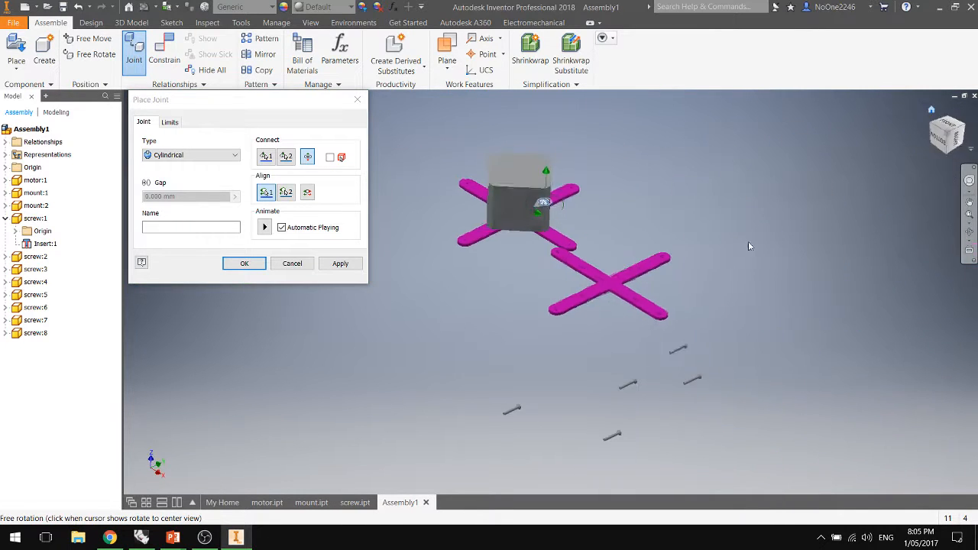
{"action": "scroll", "coordinate": [538, 200], "scroll_direction": "up", "scroll_amount": 2}
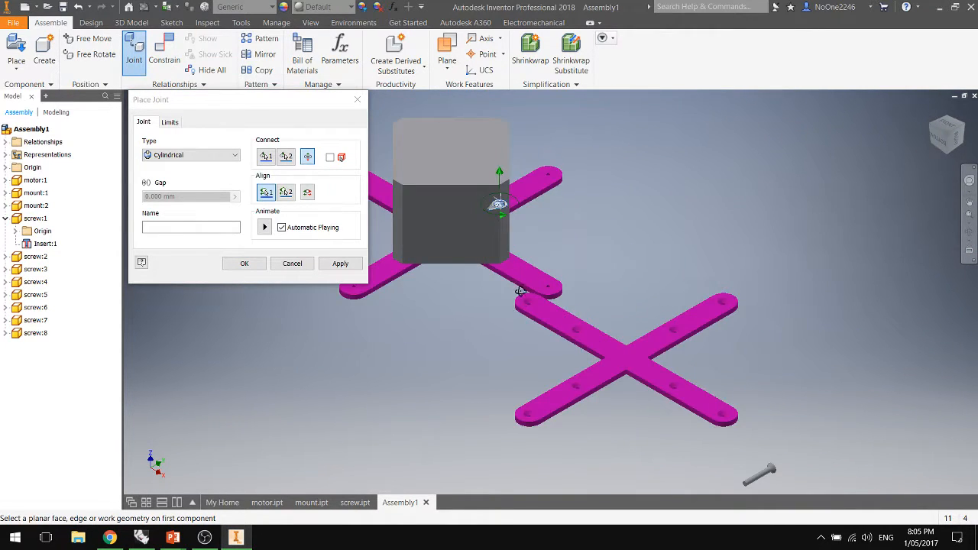
{"action": "middle_click_drag", "start_coordinate": [520, 291], "coordinate": [510, 214], "text": "shift"}
{"action": "scroll", "coordinate": [521, 391], "scroll_direction": "up", "scroll_amount": 5}
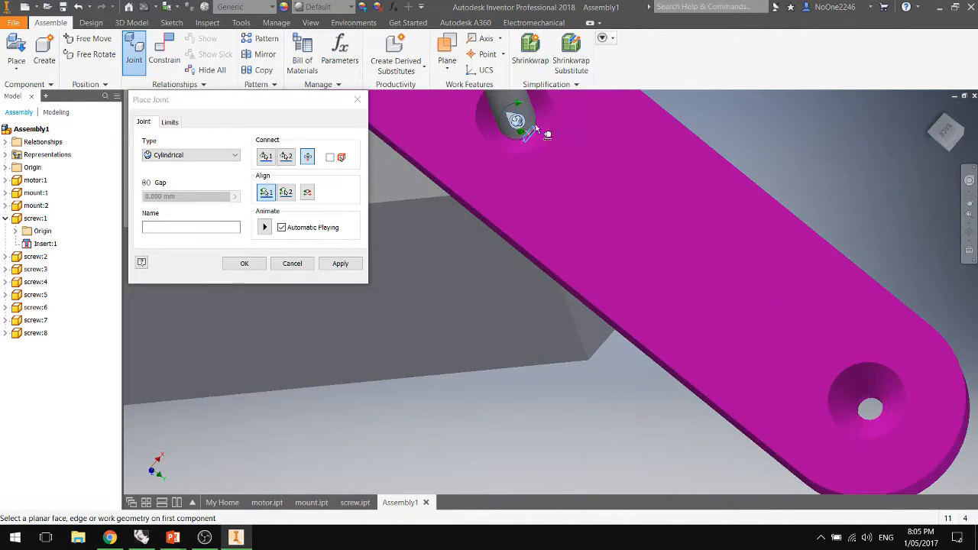
{"action": "scroll", "coordinate": [533, 137], "scroll_direction": "down", "scroll_amount": 3}
{"action": "left_click", "coordinate": [203, 155]}
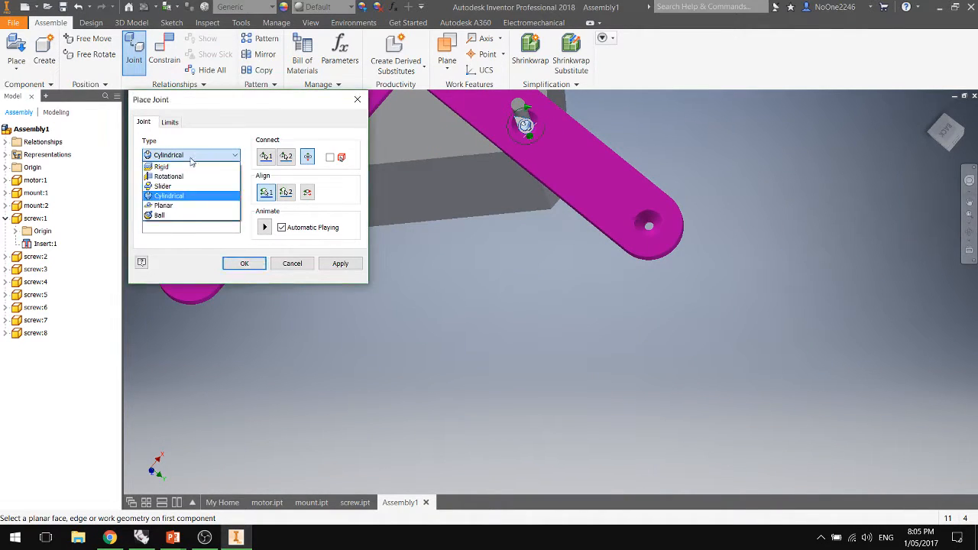
{"action": "left_click", "coordinate": [205, 165]}
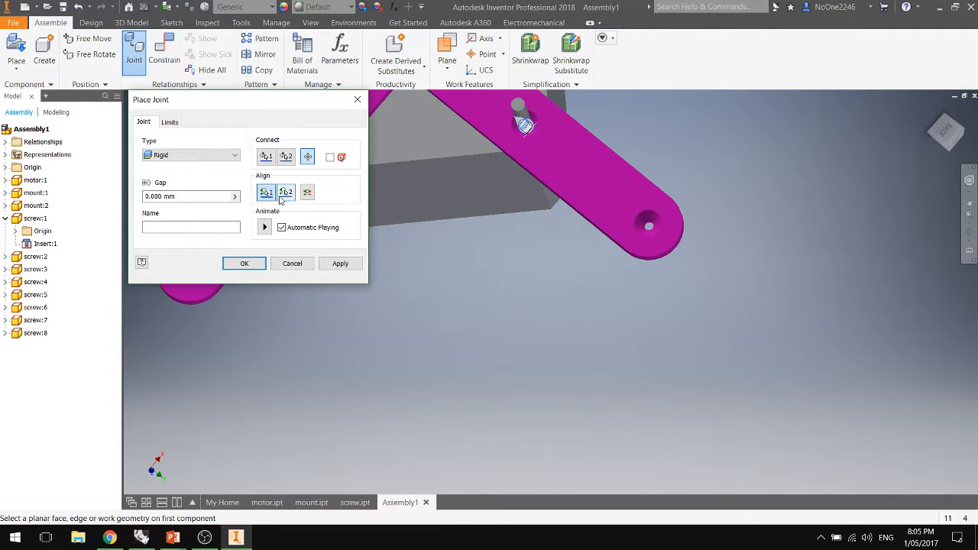
{"action": "left_click", "coordinate": [547, 140]}
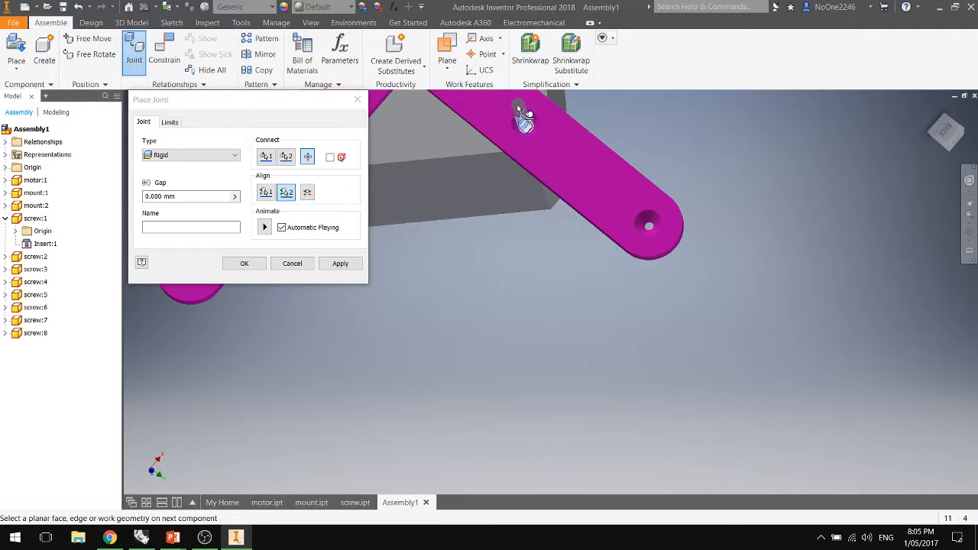
{"action": "left_click", "coordinate": [292, 264]}
Insert screw:8 into an empty countersunk inner hole of mount:1 with an Insert constraint, 0 mm offset and the aligned solution.
{"action": "scroll", "coordinate": [621, 114], "scroll_direction": "down", "scroll_amount": 5}
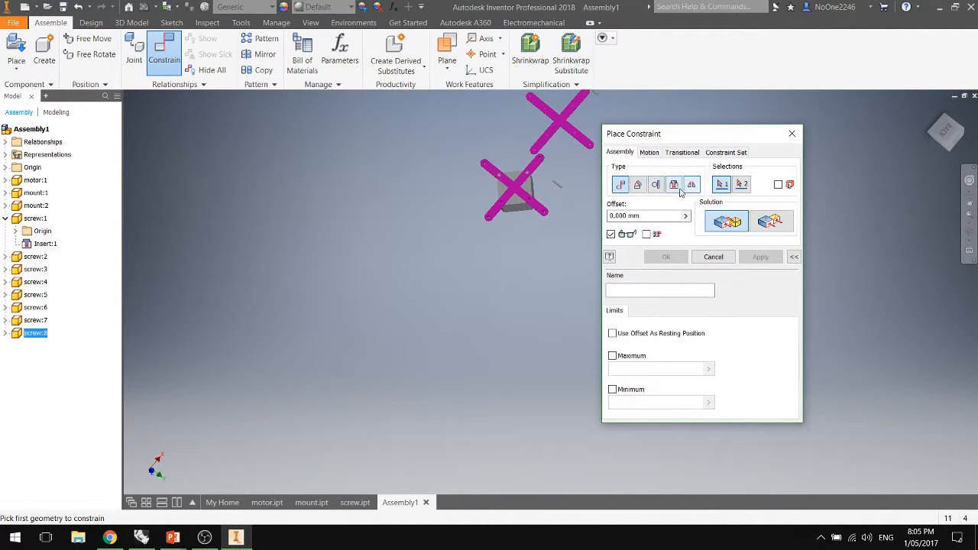
{"action": "left_click", "coordinate": [674, 186]}
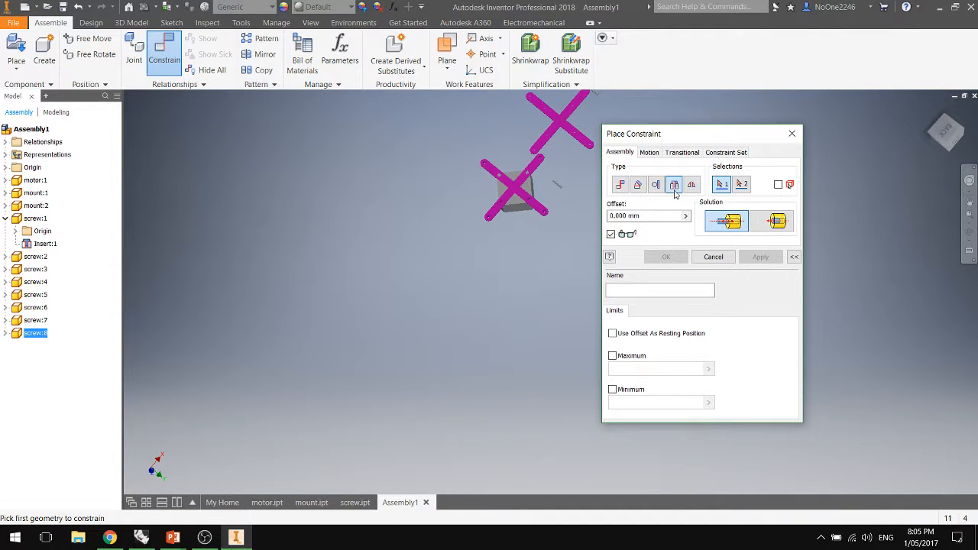
{"action": "scroll", "coordinate": [575, 187], "scroll_direction": "up", "scroll_amount": 10}
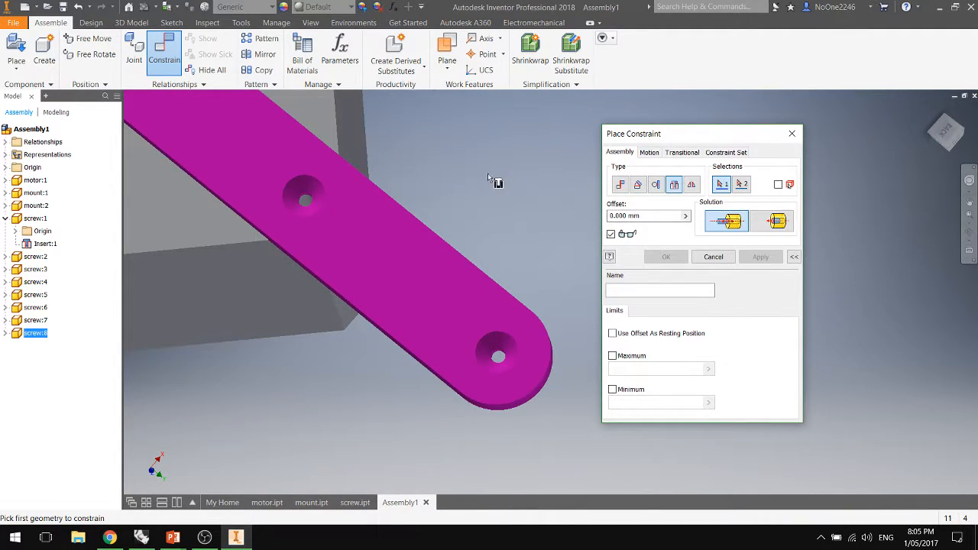
{"action": "middle_click_drag", "start_coordinate": [507, 185], "coordinate": [283, 373]}
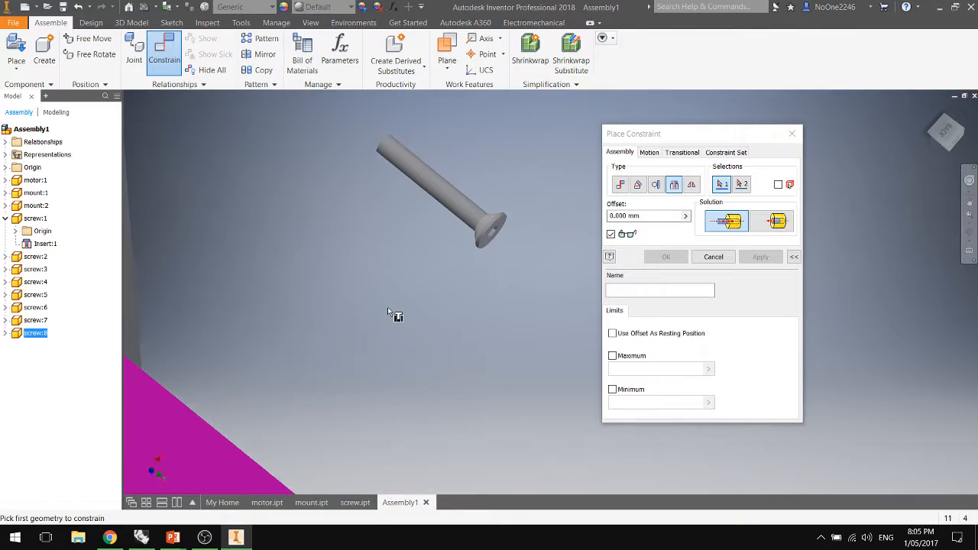
{"action": "left_click", "coordinate": [483, 226]}
{"action": "scroll", "coordinate": [486, 227], "scroll_direction": "down", "scroll_amount": 7}
{"action": "scroll", "coordinate": [433, 244], "scroll_direction": "up", "scroll_amount": 12}
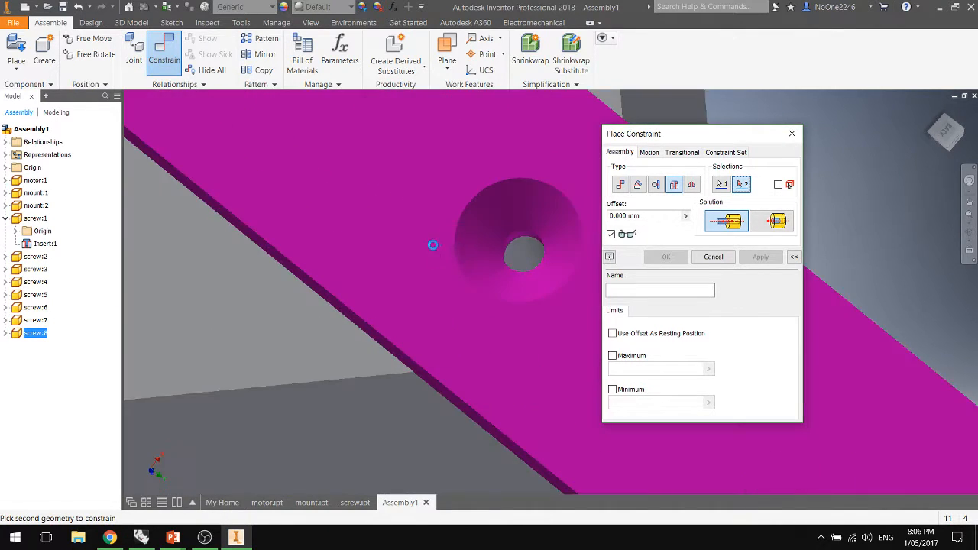
{"action": "left_click", "coordinate": [572, 253]}
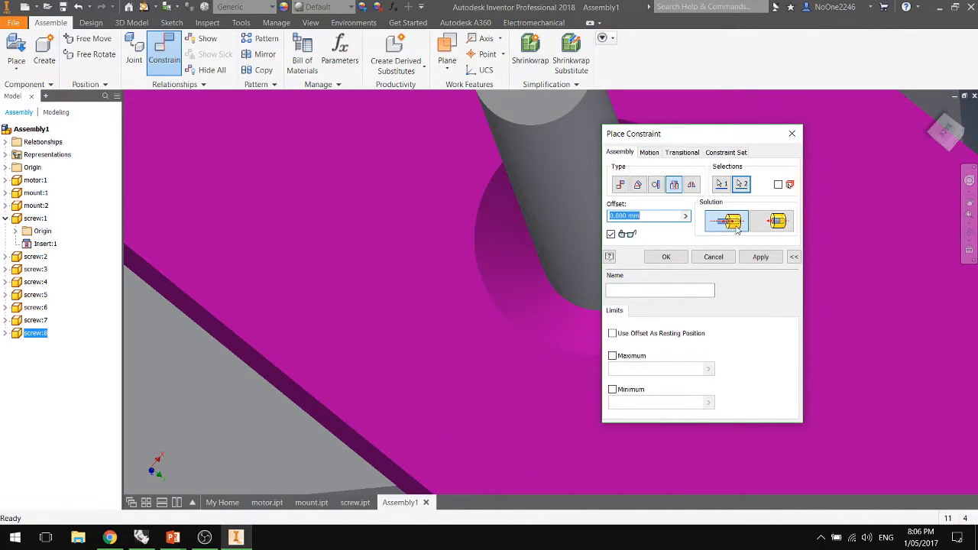
{"action": "left_click", "coordinate": [770, 218]}
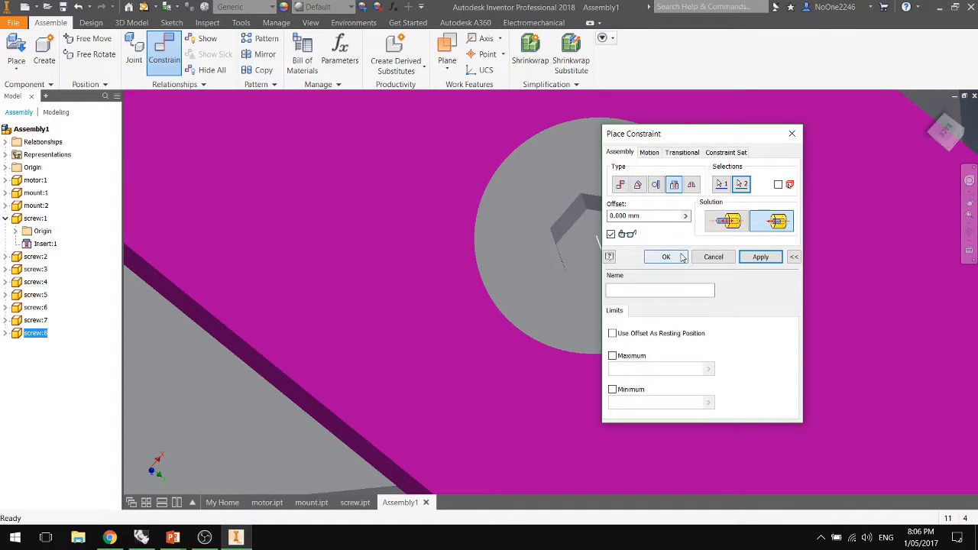
{"action": "left_click", "coordinate": [680, 258]}
Constrain another loose screw into the last empty inner hole of mount:1 using Insert with 0 mm offset and the aligned solution.
{"action": "scroll", "coordinate": [473, 226], "scroll_direction": "down", "scroll_amount": 6}
{"action": "scroll", "coordinate": [484, 229], "scroll_direction": "up", "scroll_amount": 10}
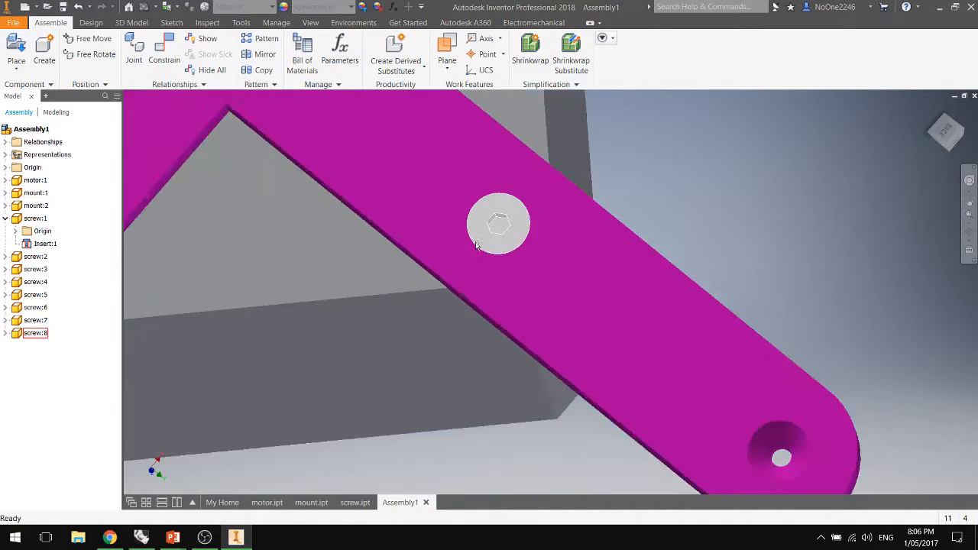
{"action": "middle_click_drag", "start_coordinate": [506, 255], "coordinate": [485, 258], "text": "shift"}
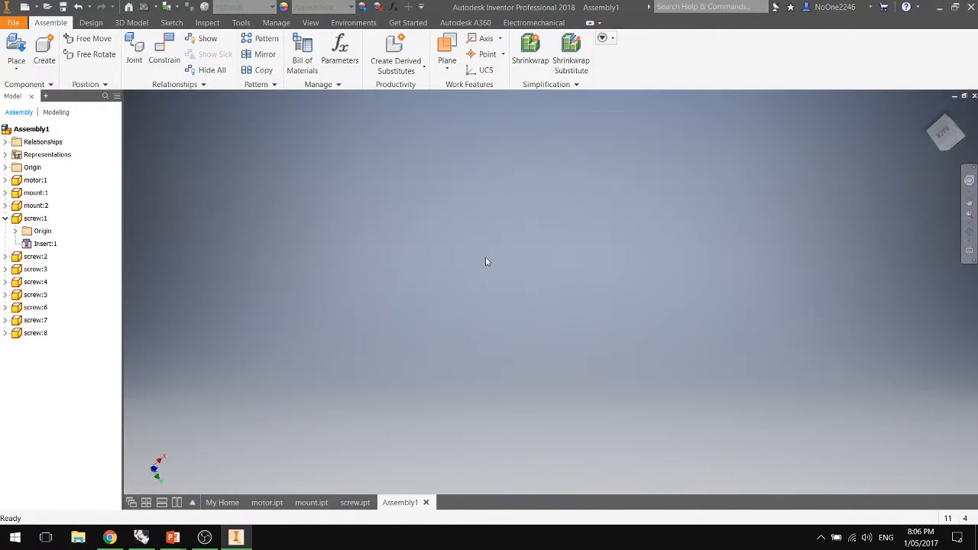
{"action": "middle_click_drag", "start_coordinate": [921, 120], "coordinate": [505, 157], "text": "shift"}
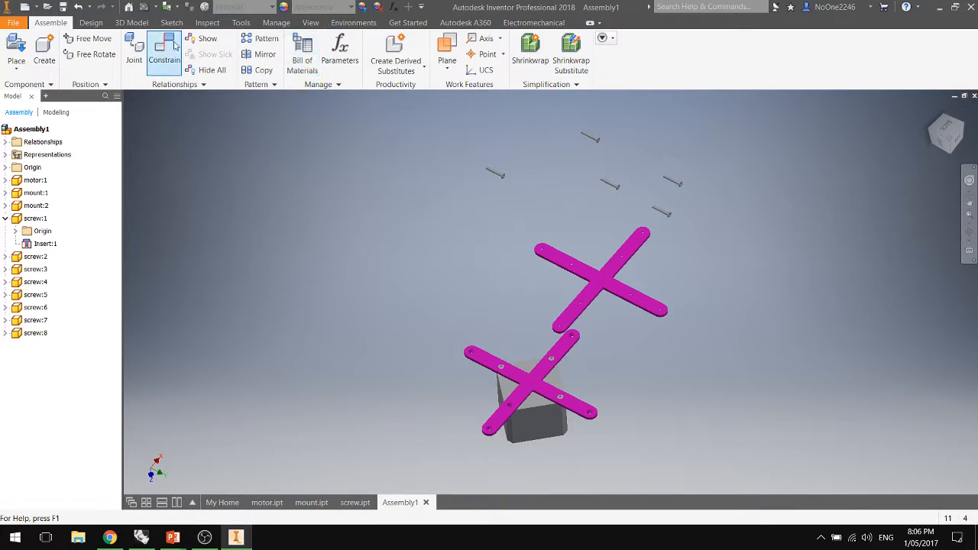
{"action": "left_click", "coordinate": [157, 59]}
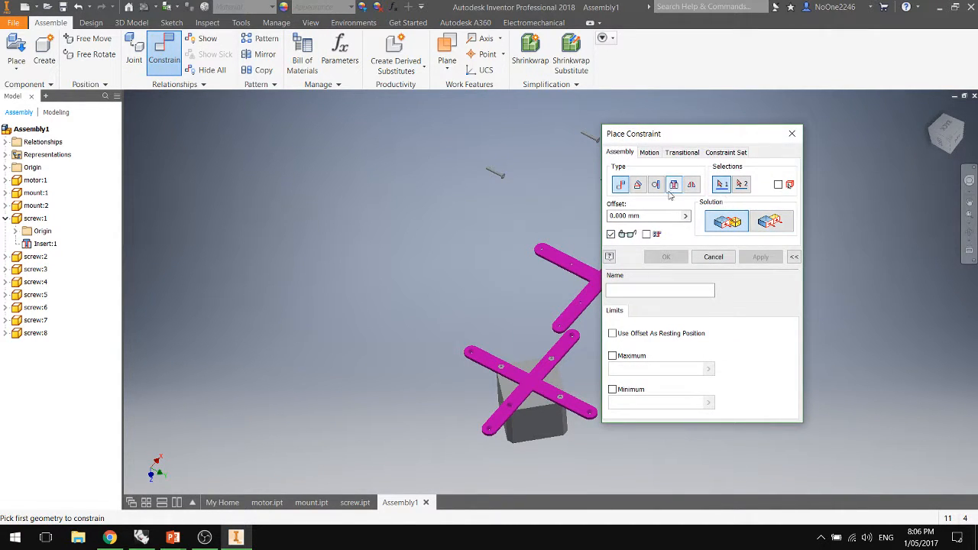
{"action": "left_click", "coordinate": [673, 186]}
{"action": "scroll", "coordinate": [504, 183], "scroll_direction": "down", "scroll_amount": 5}
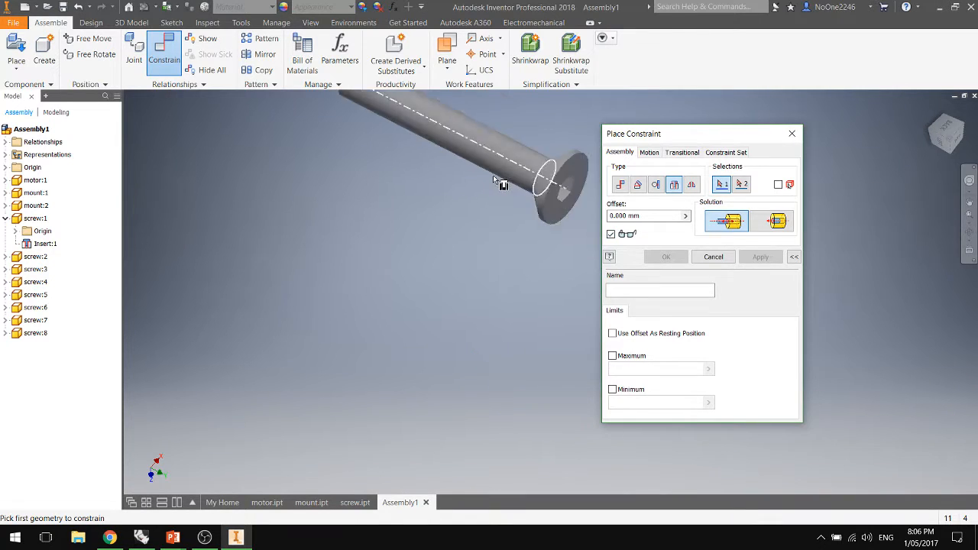
{"action": "left_click", "coordinate": [572, 177]}
{"action": "scroll", "coordinate": [546, 218], "scroll_direction": "up", "scroll_amount": 5}
{"action": "scroll", "coordinate": [545, 216], "scroll_direction": "up", "scroll_amount": 4}
{"action": "scroll", "coordinate": [569, 267], "scroll_direction": "down", "scroll_amount": 6}
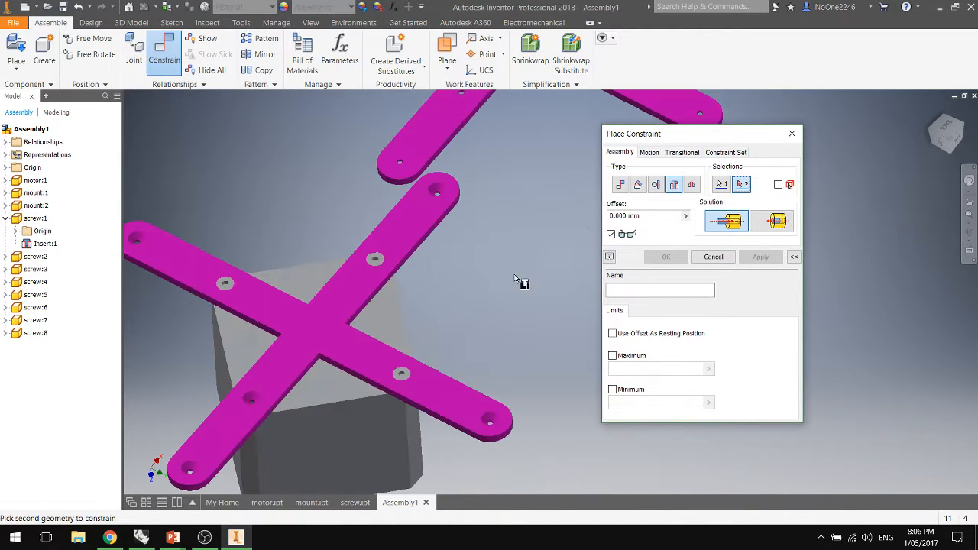
{"action": "scroll", "coordinate": [253, 356], "scroll_direction": "down", "scroll_amount": 3}
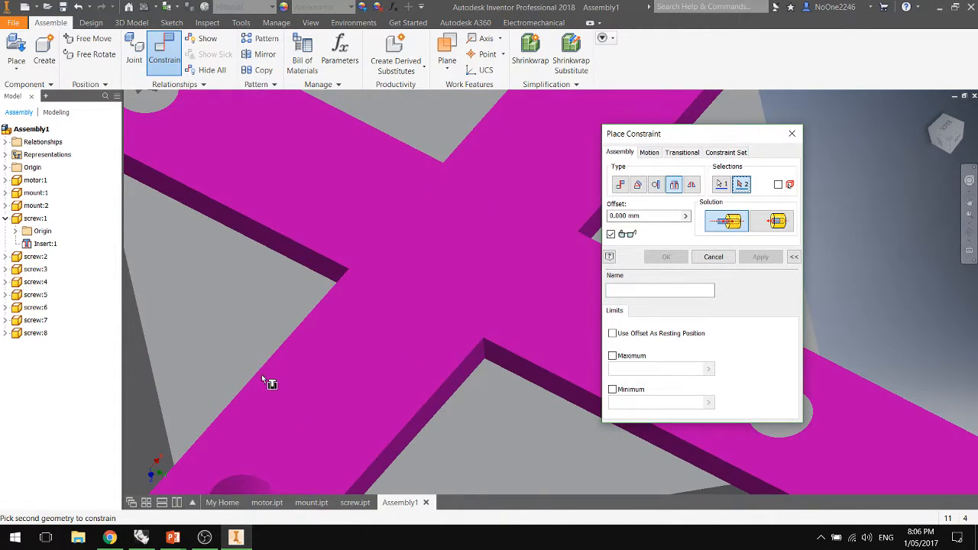
{"action": "middle_click_drag", "start_coordinate": [263, 380], "coordinate": [295, 367], "text": "shift"}
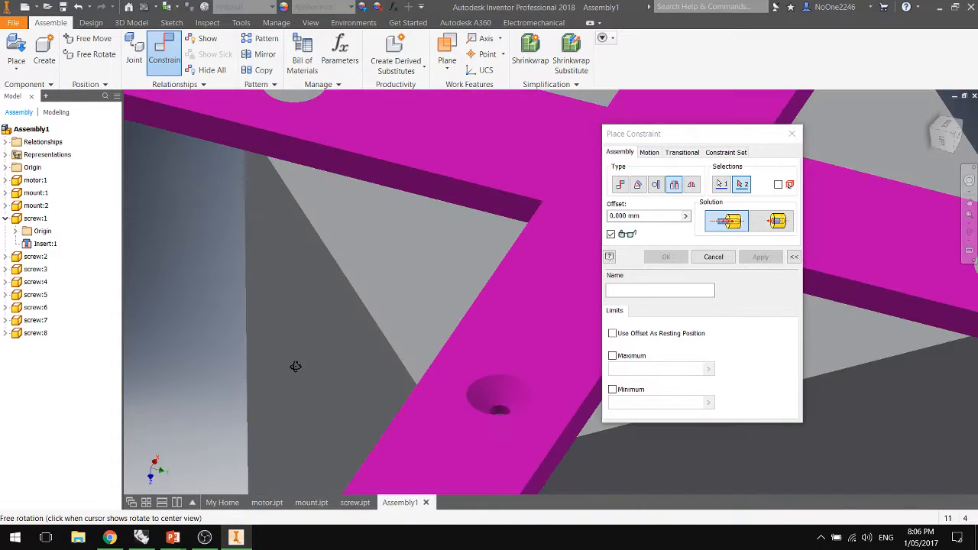
{"action": "left_click", "coordinate": [500, 412]}
{"action": "left_click", "coordinate": [777, 221]}
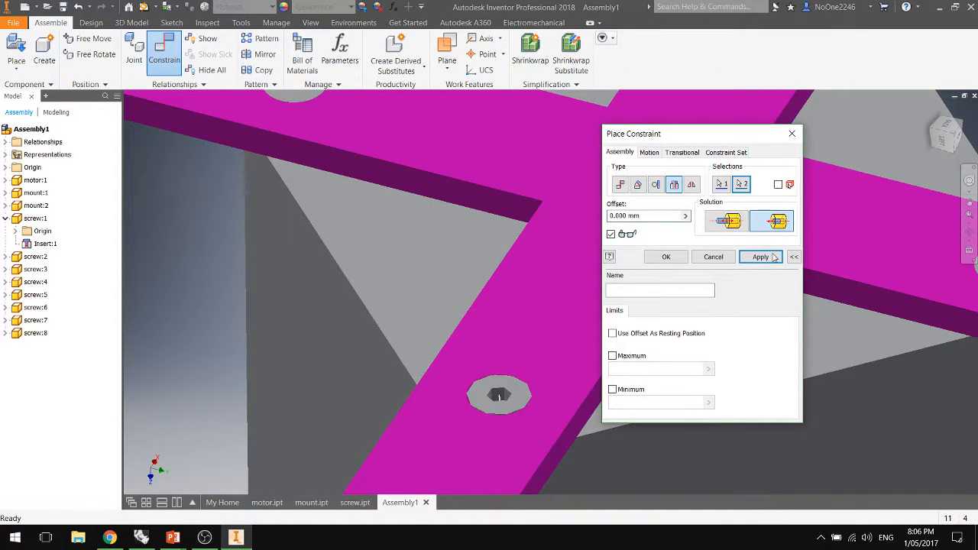
{"action": "left_click", "coordinate": [758, 257]}
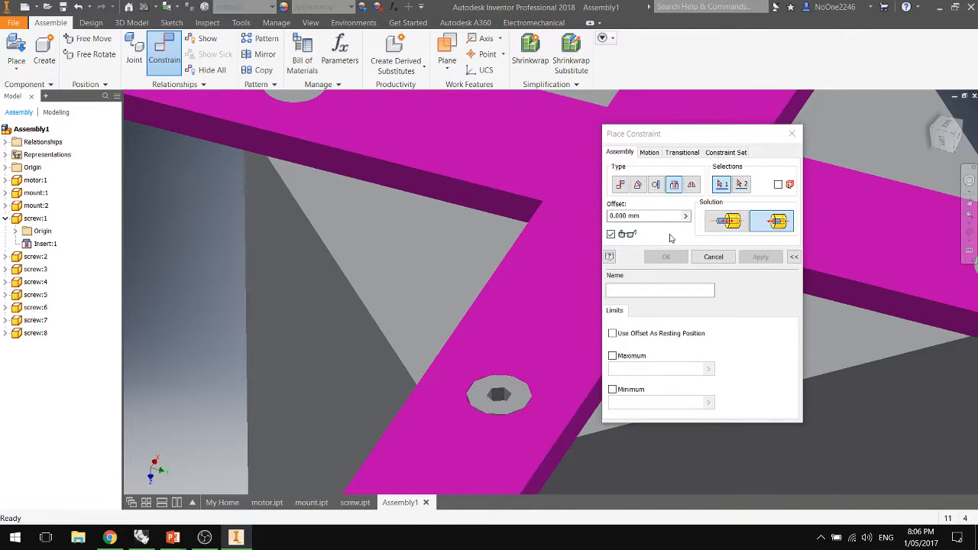
{"action": "scroll", "coordinate": [353, 286], "scroll_direction": "down", "scroll_amount": 10}
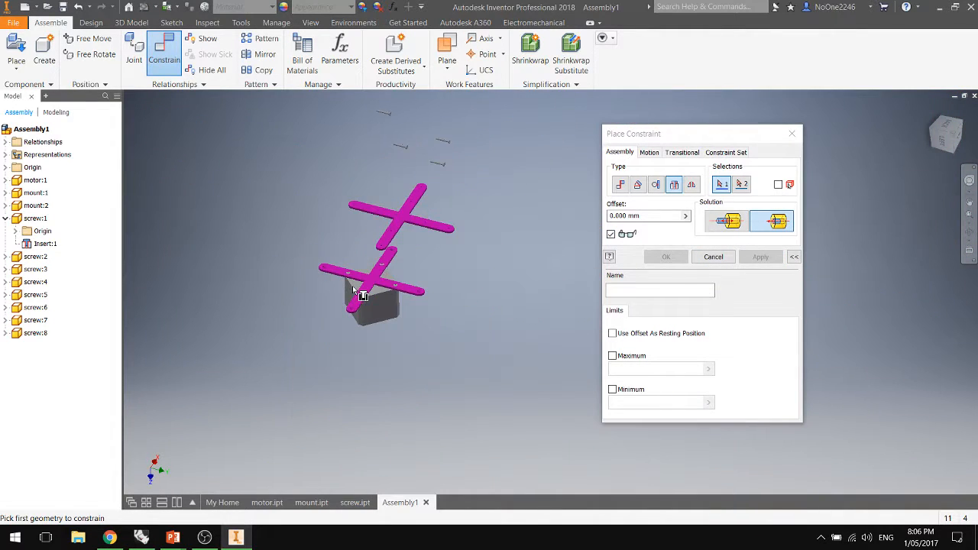
{"action": "scroll", "coordinate": [397, 222], "scroll_direction": "up", "scroll_amount": 10}
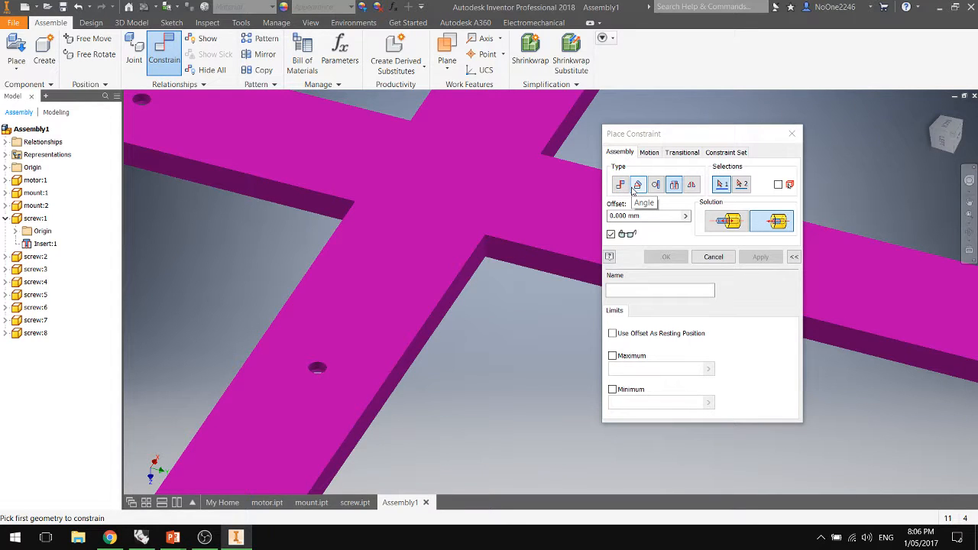
Mate the flat face of mount:2 to the free end face of the motor, opposite mount:1, with 0 mm offset.
{"action": "left_click", "coordinate": [619, 184]}
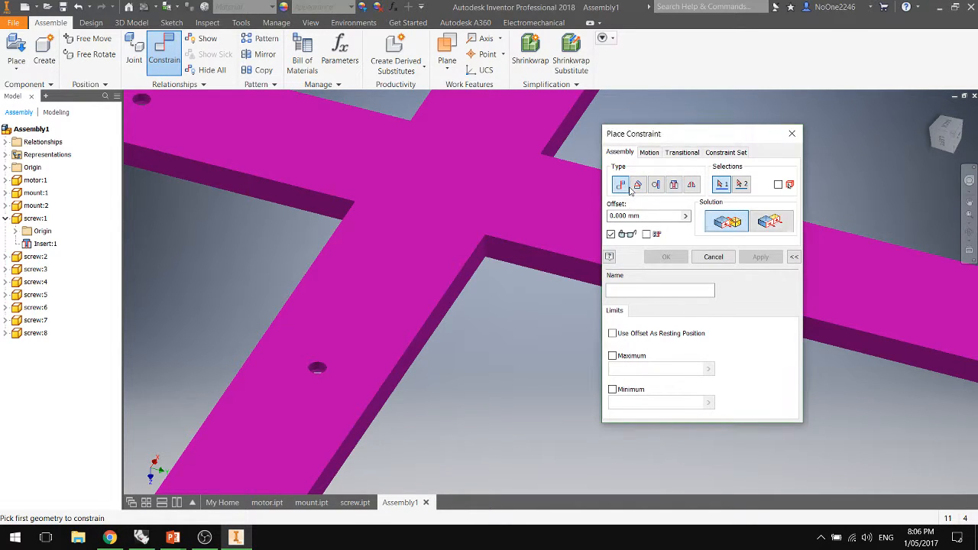
{"action": "left_click", "coordinate": [488, 175]}
{"action": "scroll", "coordinate": [487, 175], "scroll_direction": "down", "scroll_amount": 10}
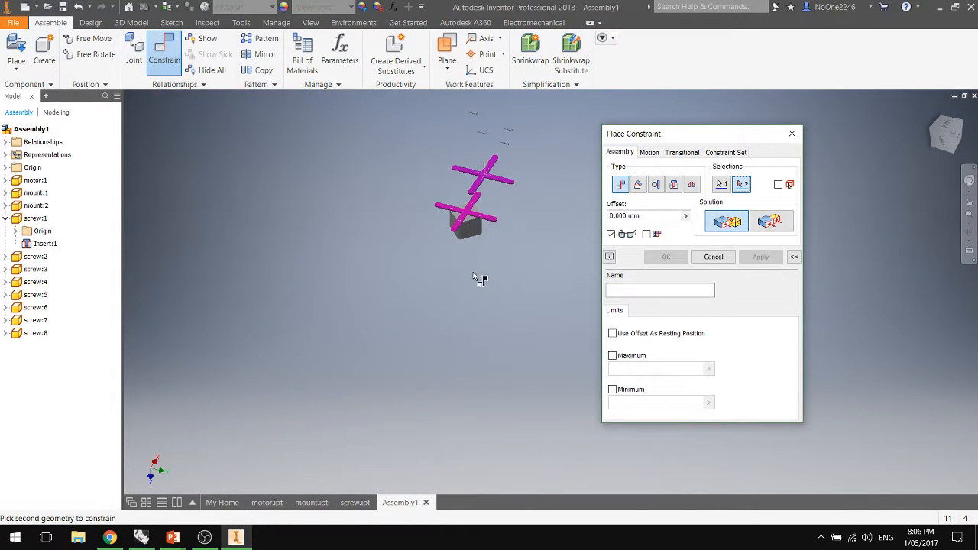
{"action": "scroll", "coordinate": [489, 223], "scroll_direction": "up", "scroll_amount": 5}
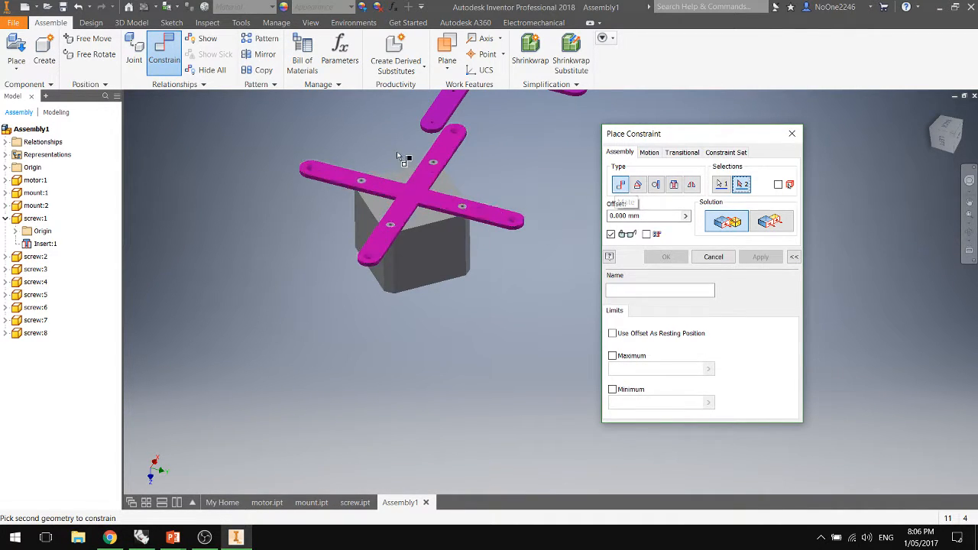
{"action": "scroll", "coordinate": [396, 151], "scroll_direction": "down", "scroll_amount": 10}
{"action": "scroll", "coordinate": [423, 155], "scroll_direction": "up", "scroll_amount": 9}
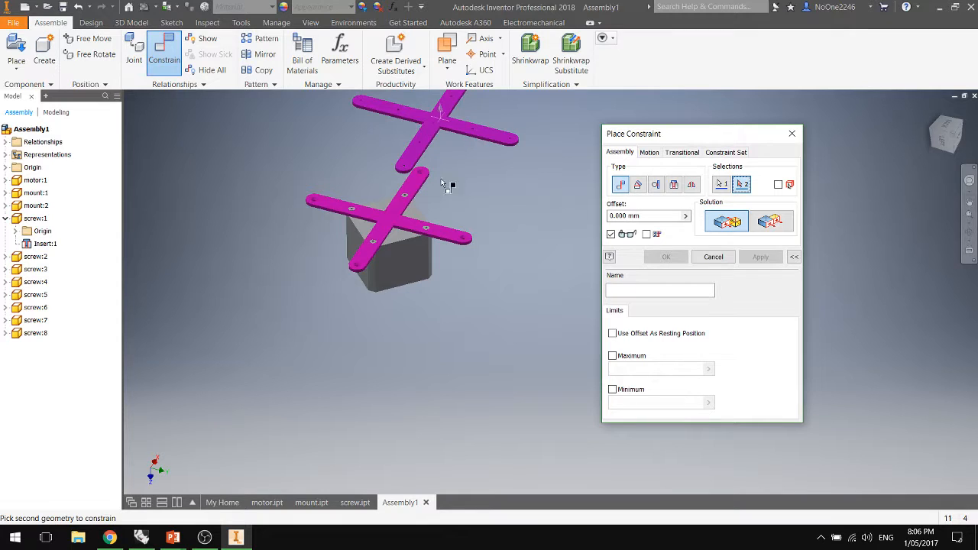
{"action": "middle_click_drag", "start_coordinate": [428, 312], "coordinate": [414, 231], "text": "shift"}
{"action": "left_click", "coordinate": [414, 147]}
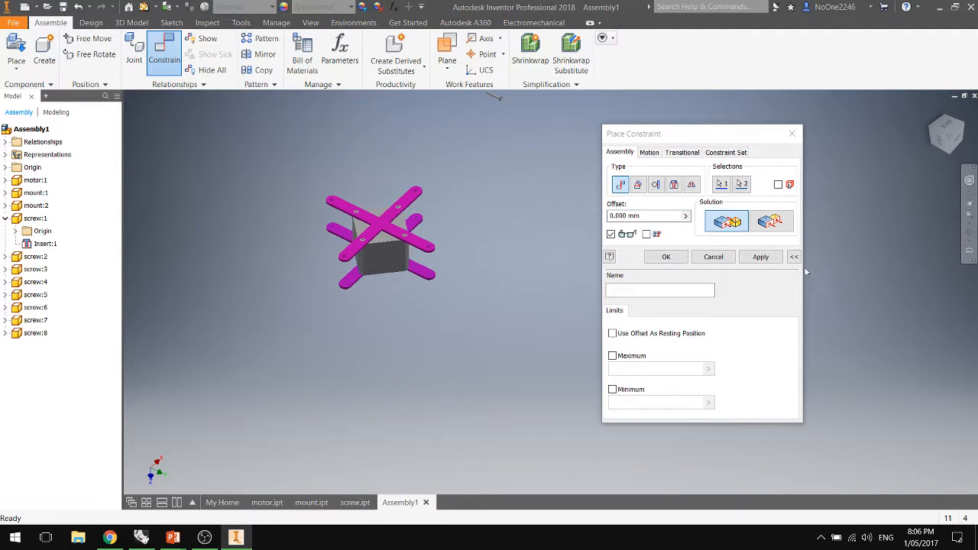
{"action": "left_click", "coordinate": [683, 257]}
Slide mount:2 across the motor's end face and examine from the side which movements the mate still allows.
{"action": "left_click_drag", "start_coordinate": [425, 273], "coordinate": [492, 286]}
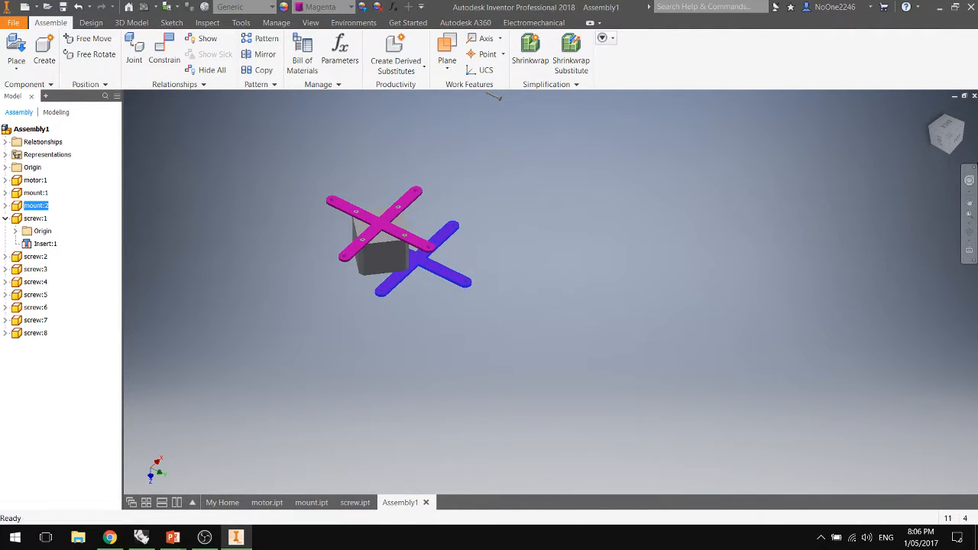
{"action": "left_click", "coordinate": [947, 137]}
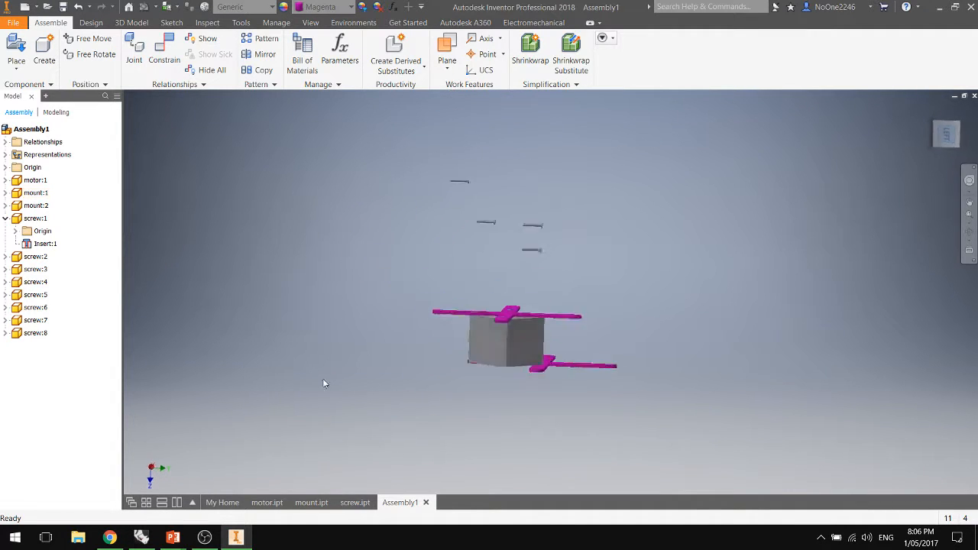
{"action": "left_click", "coordinate": [617, 375]}
{"action": "left_click_drag", "start_coordinate": [617, 375], "coordinate": [598, 330]}
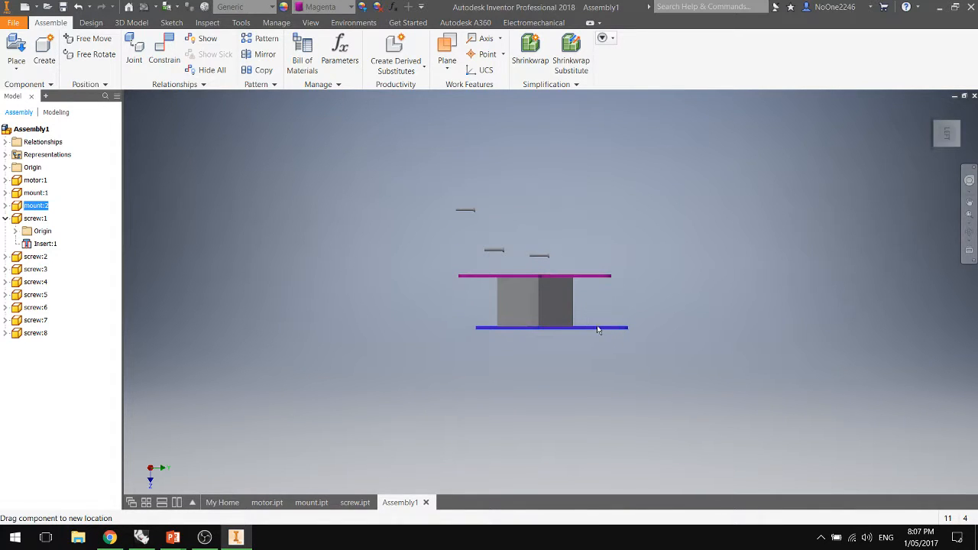
{"action": "middle_click_drag", "start_coordinate": [674, 291], "coordinate": [631, 353], "text": "shift"}
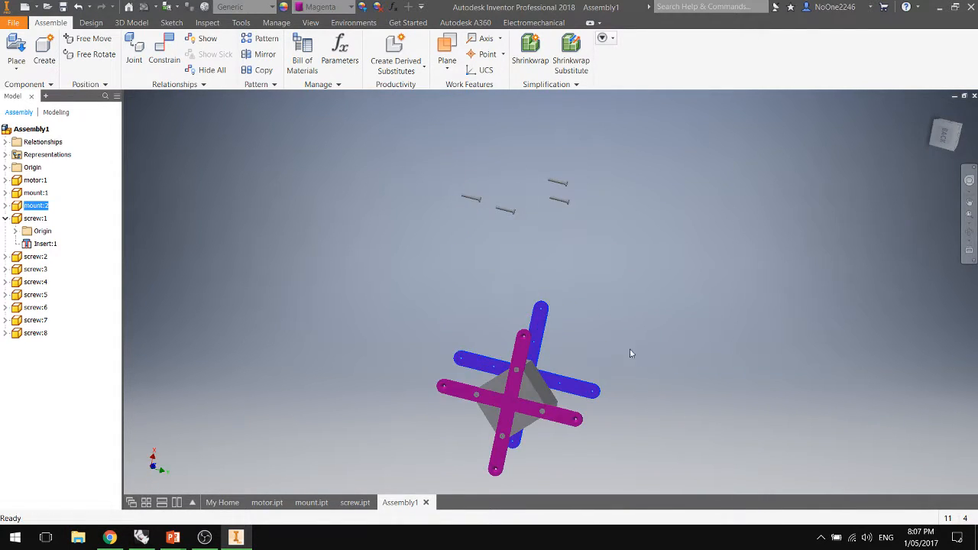
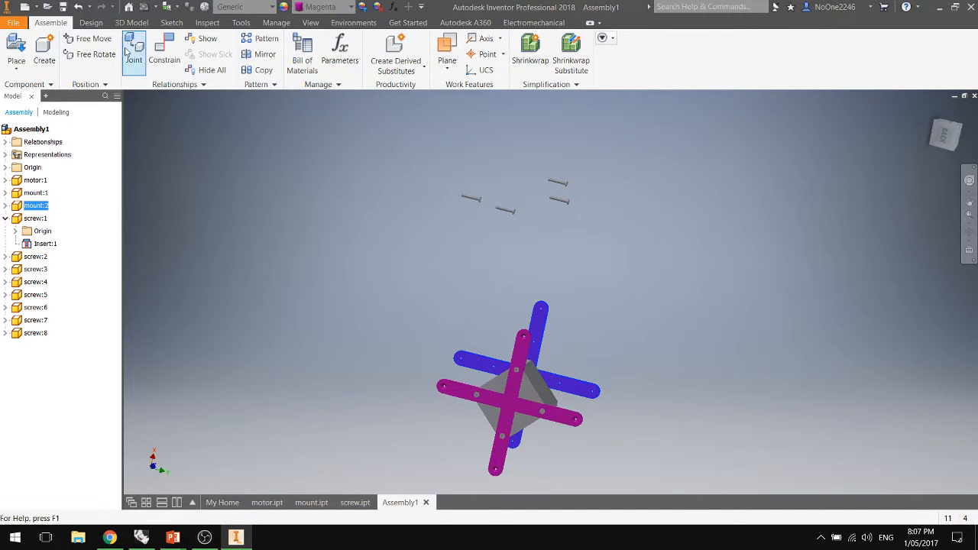
Constrain the side face of an arm of mount:2 flush with the matching arm side of mount:1, using 0 mm offset.
{"action": "left_click", "coordinate": [178, 66]}
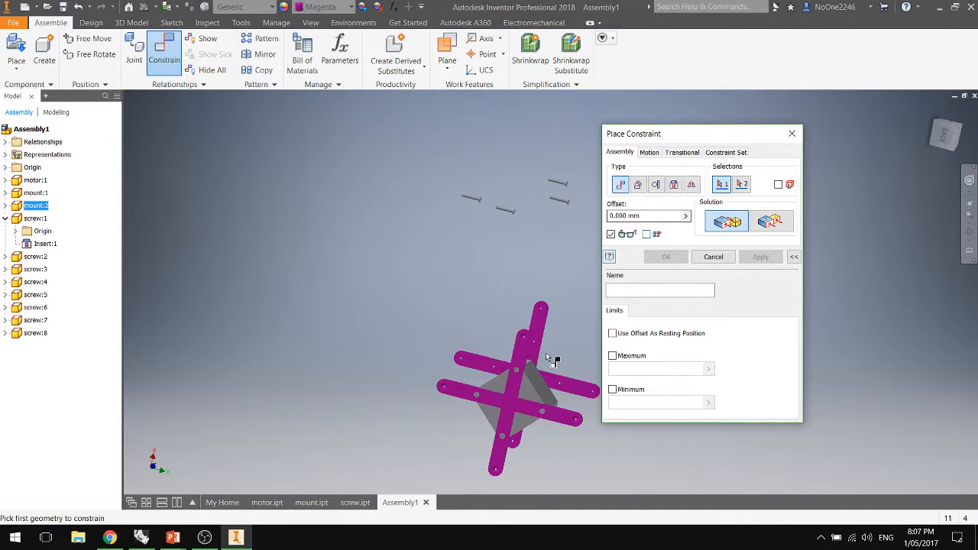
{"action": "scroll", "coordinate": [548, 358], "scroll_direction": "down", "scroll_amount": 8}
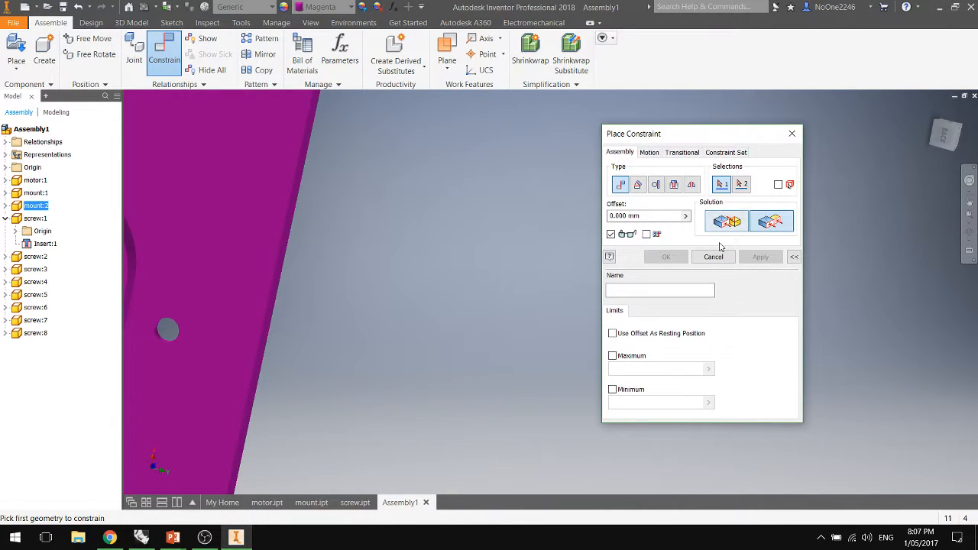
{"action": "scroll", "coordinate": [456, 237], "scroll_direction": "up", "scroll_amount": 8}
{"action": "middle_click_drag", "start_coordinate": [452, 253], "coordinate": [315, 307], "text": "shift"}
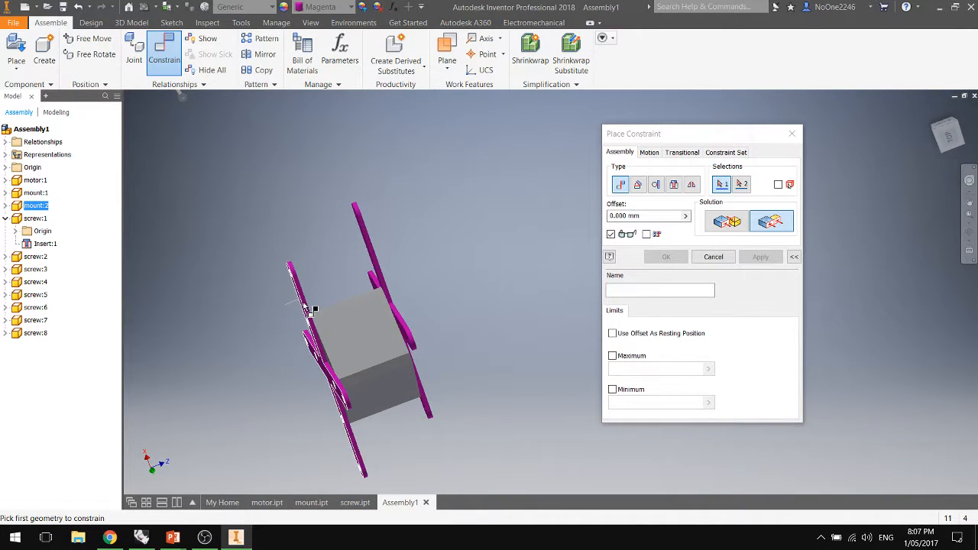
{"action": "scroll", "coordinate": [313, 310], "scroll_direction": "down", "scroll_amount": 5}
{"action": "left_click", "coordinate": [298, 304]}
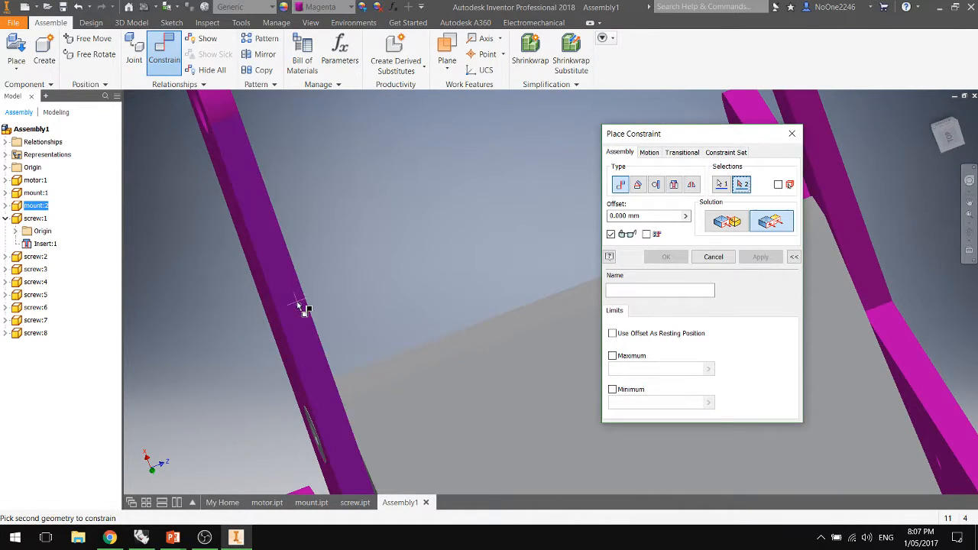
{"action": "scroll", "coordinate": [296, 309], "scroll_direction": "up", "scroll_amount": 6}
{"action": "scroll", "coordinate": [352, 277], "scroll_direction": "down", "scroll_amount": 5}
{"action": "scroll", "coordinate": [258, 301], "scroll_direction": "up", "scroll_amount": 3}
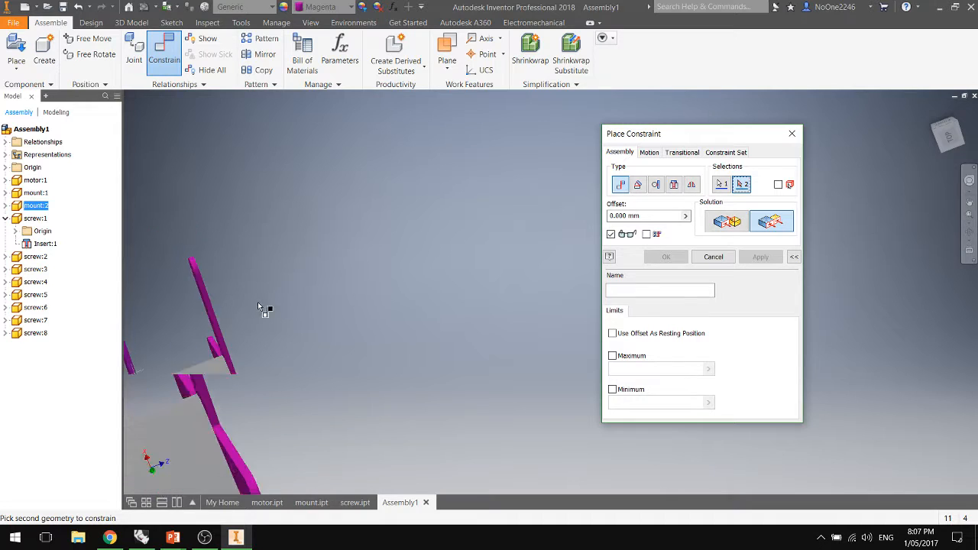
{"action": "scroll", "coordinate": [212, 309], "scroll_direction": "down", "scroll_amount": 6}
{"action": "left_click", "coordinate": [208, 307]}
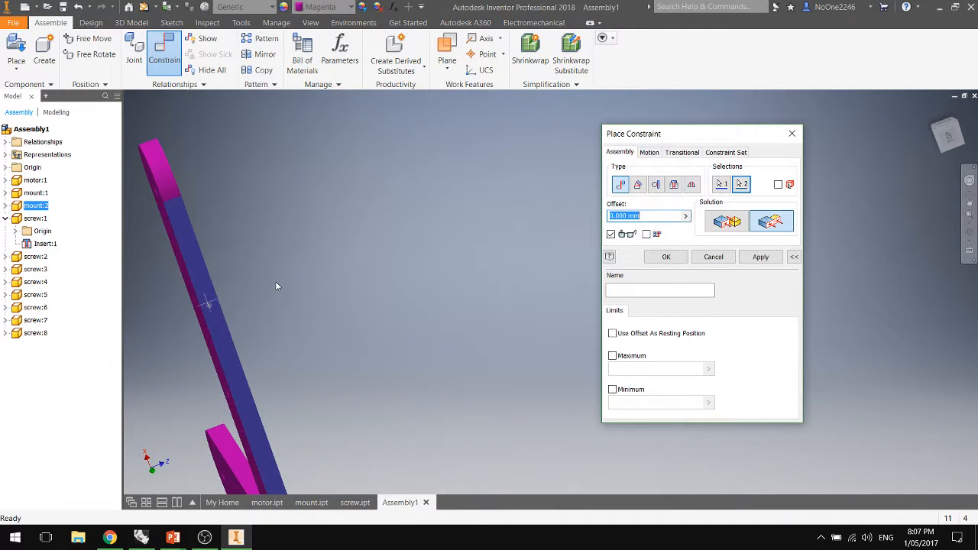
{"action": "scroll", "coordinate": [275, 282], "scroll_direction": "up", "scroll_amount": 4}
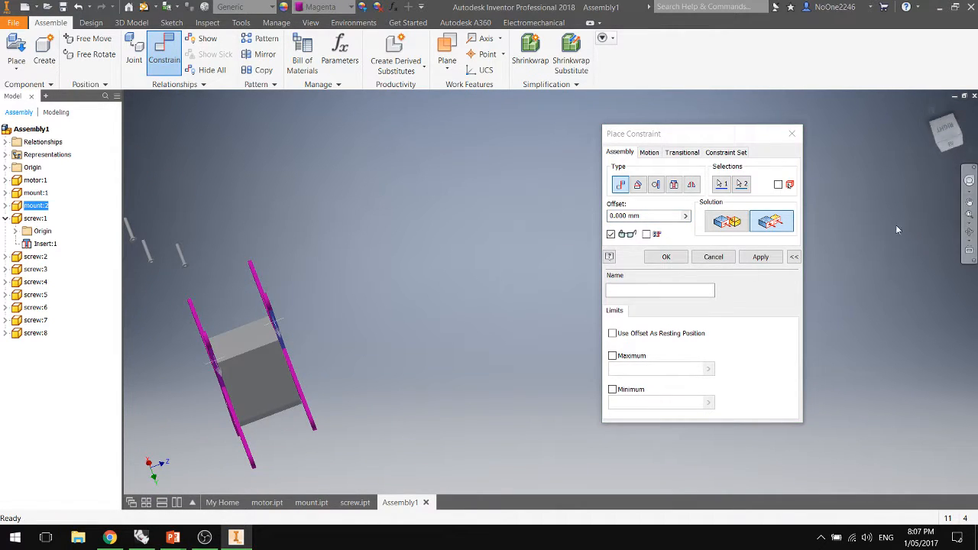
{"action": "left_click", "coordinate": [666, 257]}
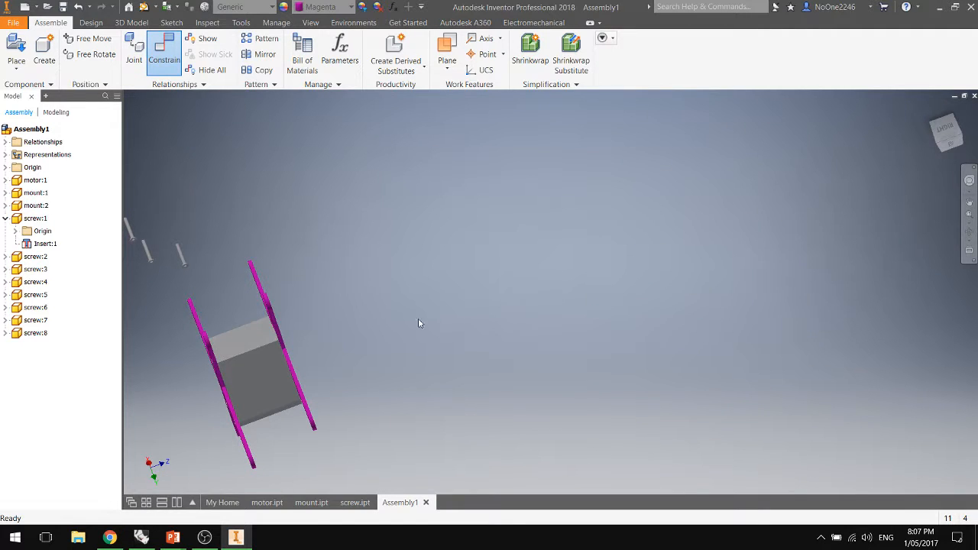
Drag mount:2 and examine from several views which movement remains relative to the motor and mount:1.
{"action": "scroll", "coordinate": [289, 315], "scroll_direction": "down", "scroll_amount": 5}
{"action": "left_click_drag", "start_coordinate": [288, 315], "coordinate": [975, 113]}
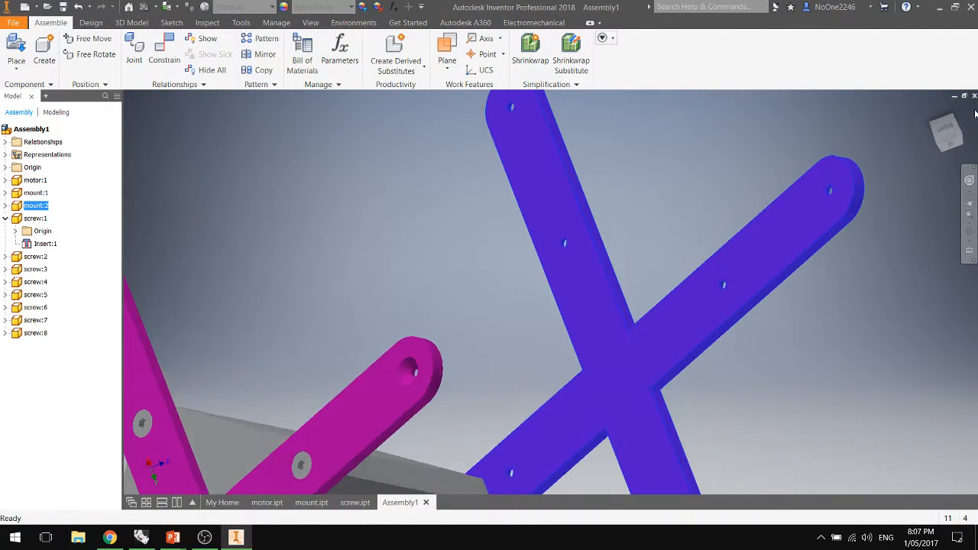
{"action": "left_click", "coordinate": [950, 131]}
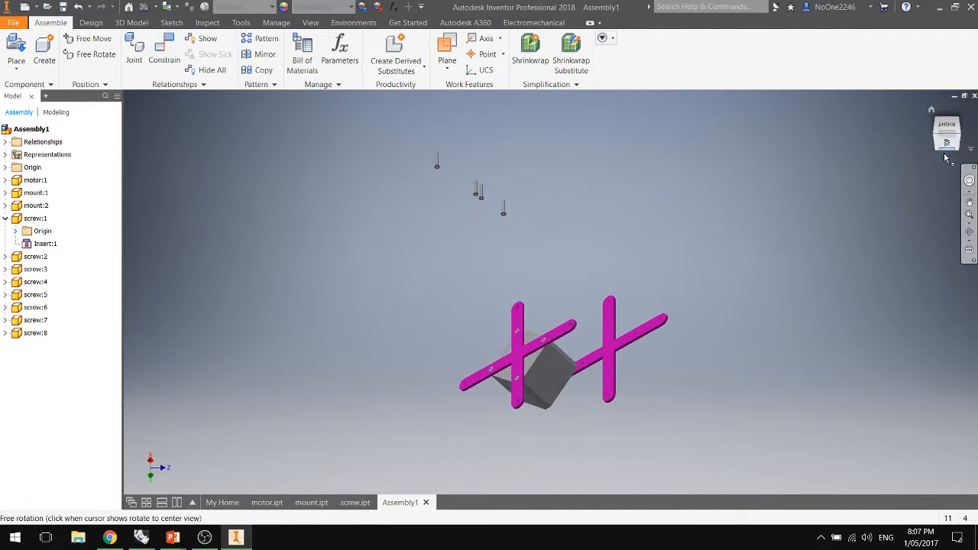
{"action": "left_click", "coordinate": [948, 147]}
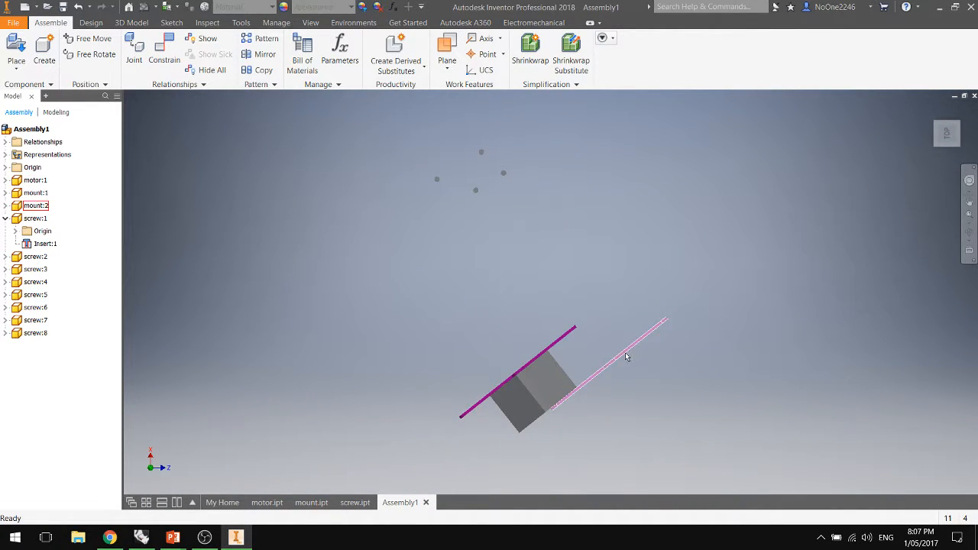
{"action": "left_click_drag", "start_coordinate": [619, 378], "coordinate": [901, 178]}
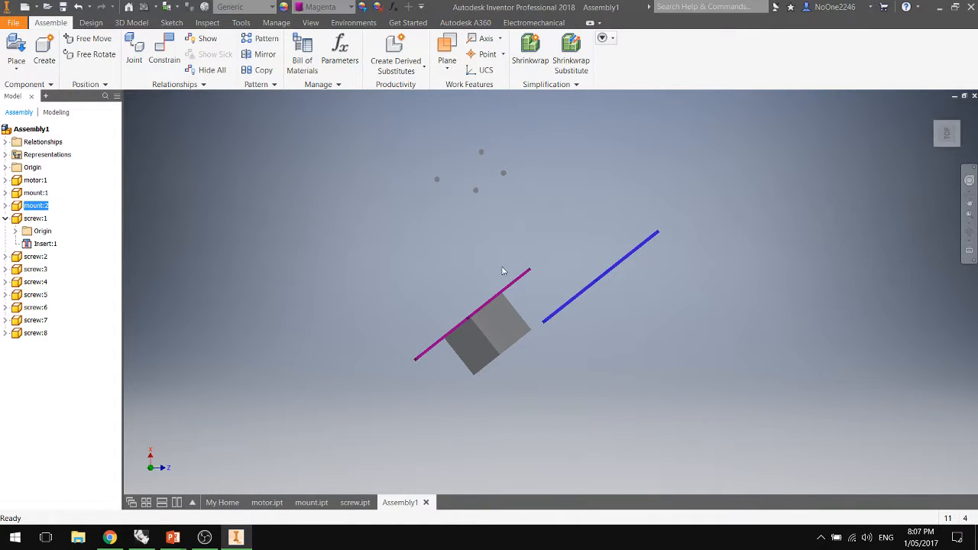
{"action": "middle_click_drag", "start_coordinate": [502, 271], "coordinate": [650, 296], "text": "shift"}
{"action": "left_click_drag", "start_coordinate": [620, 298], "coordinate": [575, 293]}
{"action": "middle_click_drag", "start_coordinate": [670, 356], "coordinate": [611, 349], "text": "shift"}
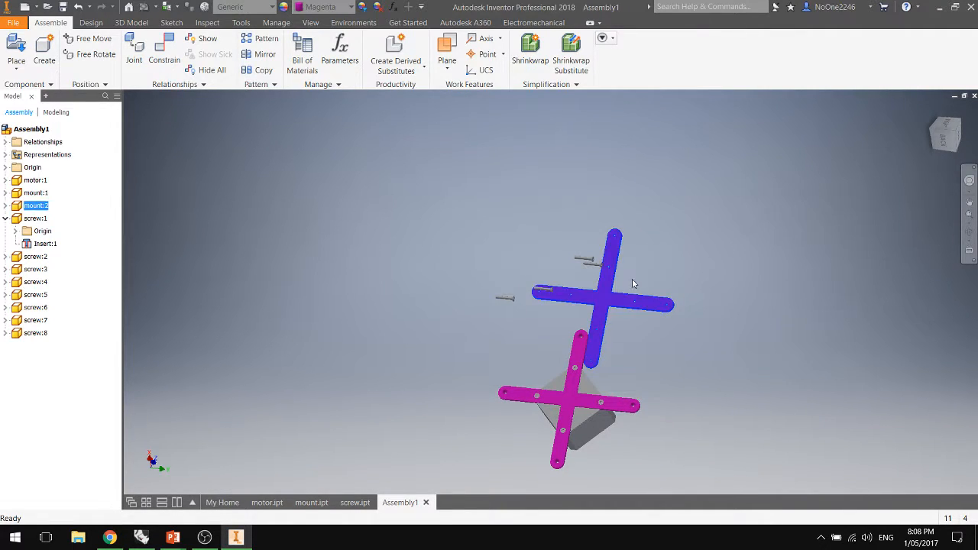
{"action": "left_click", "coordinate": [164, 51]}
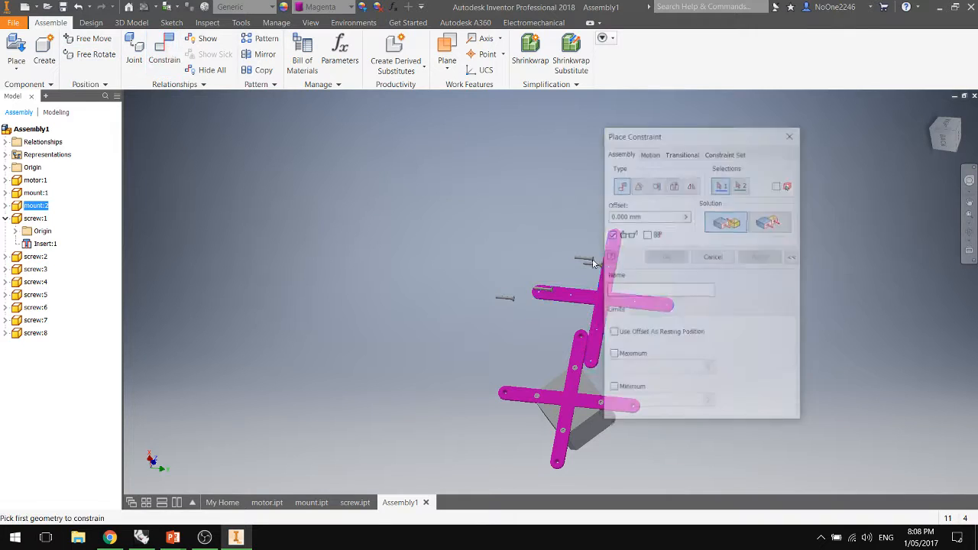
{"action": "left_click", "coordinate": [712, 256]}
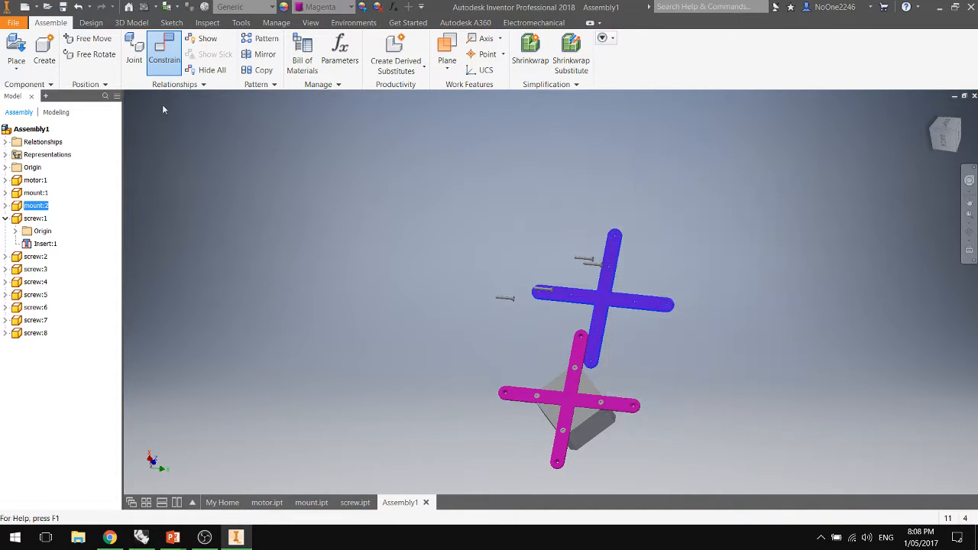
Open Assembly1.iam from the V3 folder and update the assembly with its changed components.
{"action": "key", "text": "ctrl+o"}
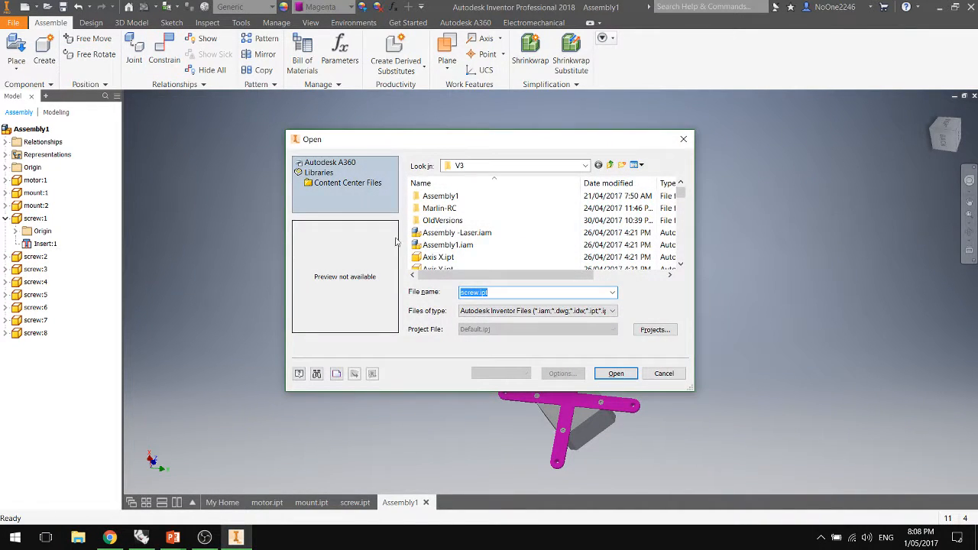
{"action": "left_click", "coordinate": [451, 245]}
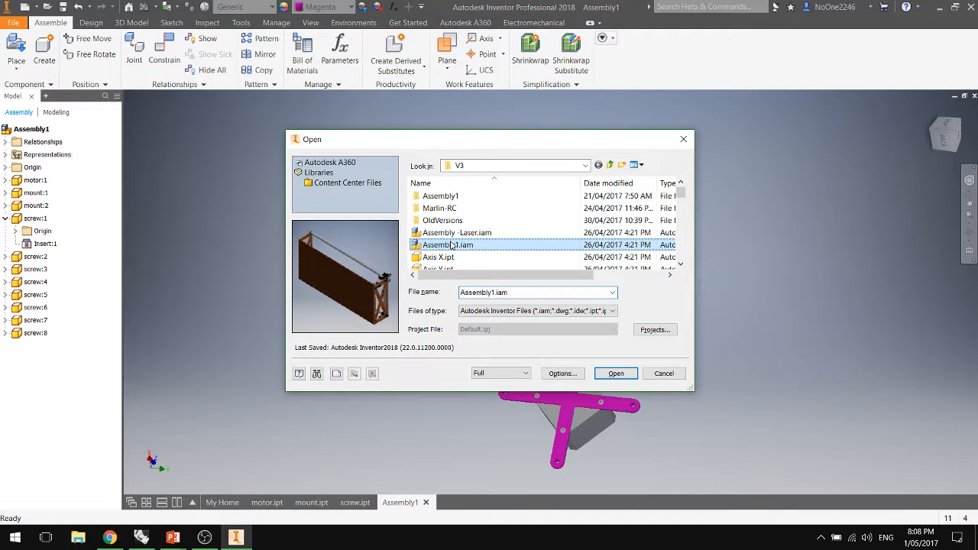
{"action": "left_click", "coordinate": [452, 244]}
{"action": "double_click", "coordinate": [501, 245]}
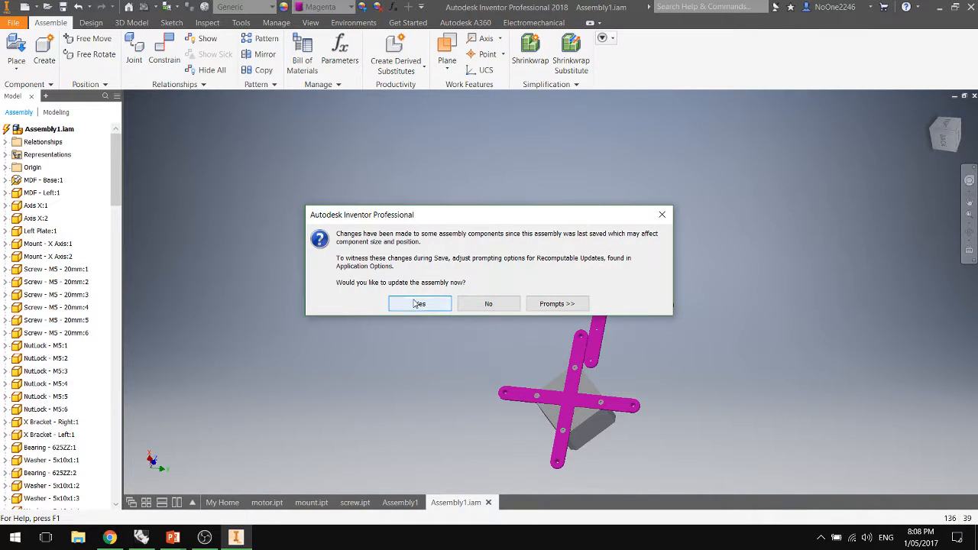
{"action": "left_click", "coordinate": [417, 304]}
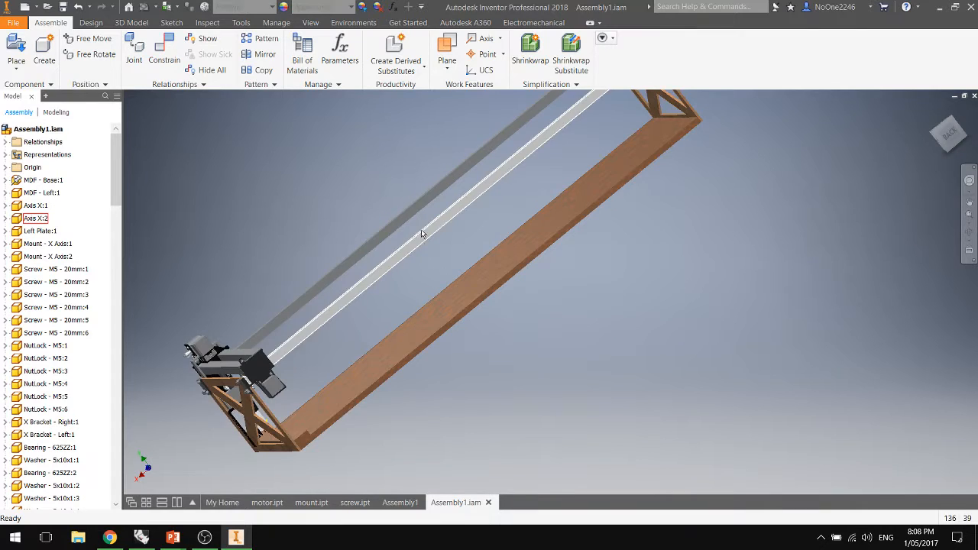
Slide the gantry along the X axis rails and move the tool carriage along it to examine the constrained motion.
{"action": "scroll", "coordinate": [411, 251], "scroll_direction": "up", "scroll_amount": 3}
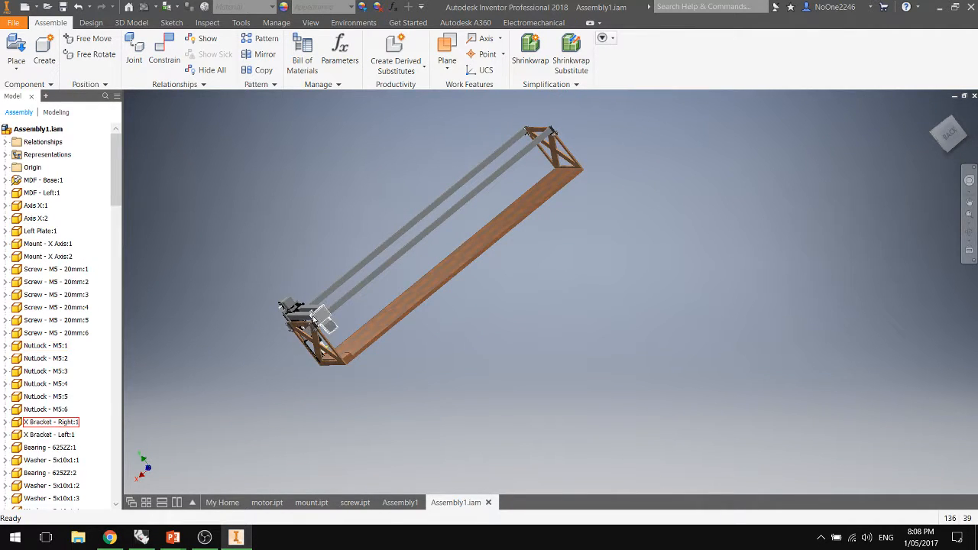
{"action": "left_click_drag", "start_coordinate": [307, 322], "coordinate": [454, 207]}
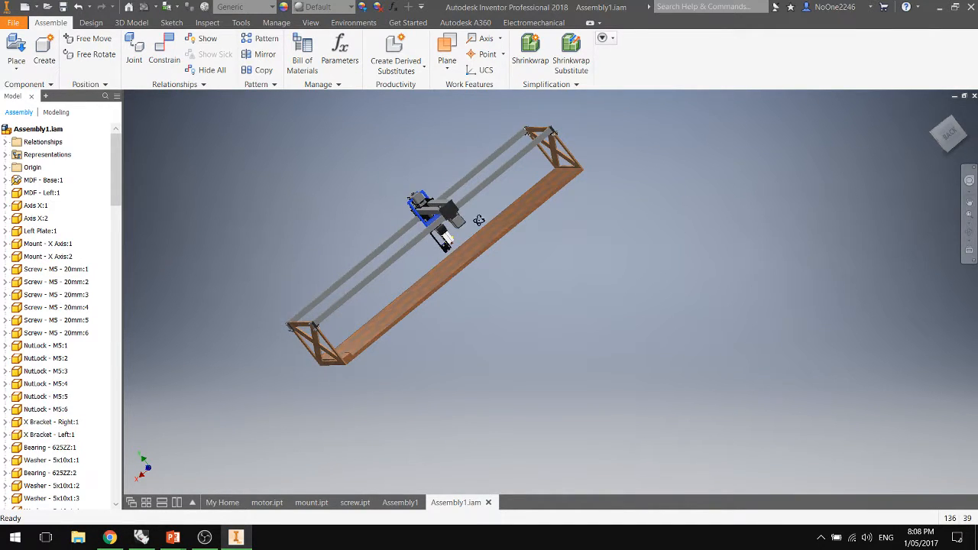
{"action": "middle_click_drag", "start_coordinate": [478, 220], "coordinate": [595, 246], "text": "shift"}
{"action": "left_click_drag", "start_coordinate": [434, 231], "coordinate": [461, 239]}
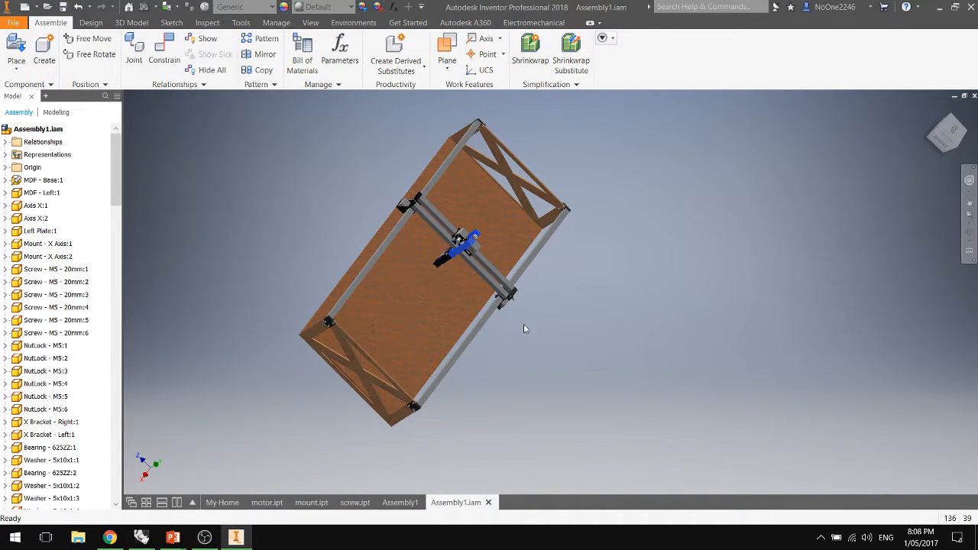
{"action": "middle_click_drag", "start_coordinate": [523, 323], "coordinate": [399, 246], "text": "shift"}
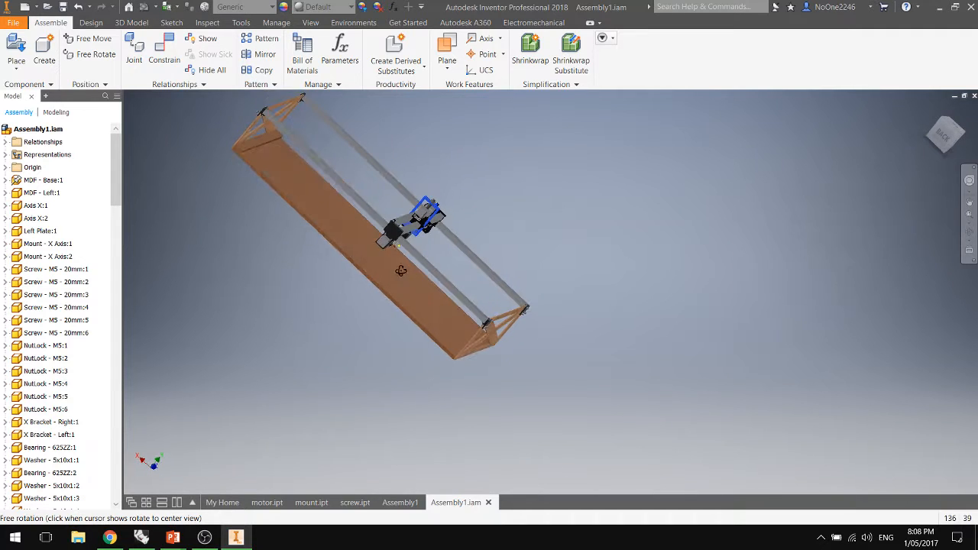
Return to the unsaved Assembly1 document containing the motor, mounts and screws.
{"action": "key", "text": "ctrl+Tab"}
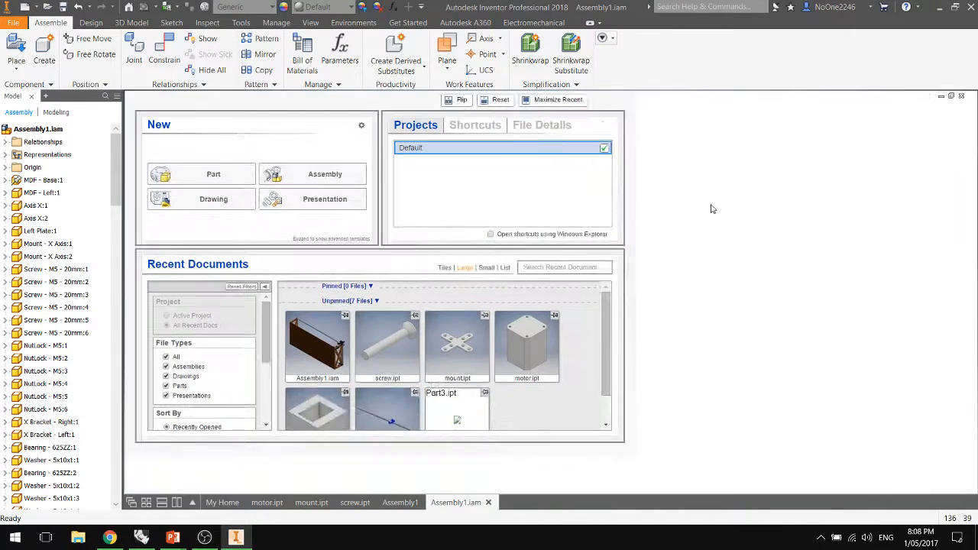
{"action": "key", "text": "ctrl+Tab"}
{"action": "key", "text": "ctrl+Tab"}
{"action": "key", "text": "ctrl+Tab"}
{"action": "key", "text": "ctrl+Tab"}
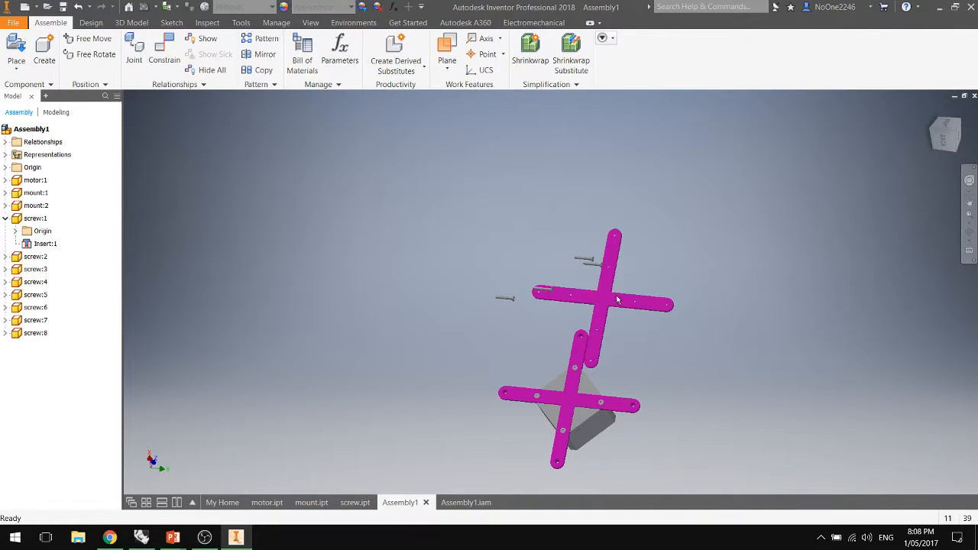
Start a flush assembly constraint with 0.000 mm offset and pick an arm side face on mount:1 and on mount:2.
{"action": "left_click", "coordinate": [168, 52]}
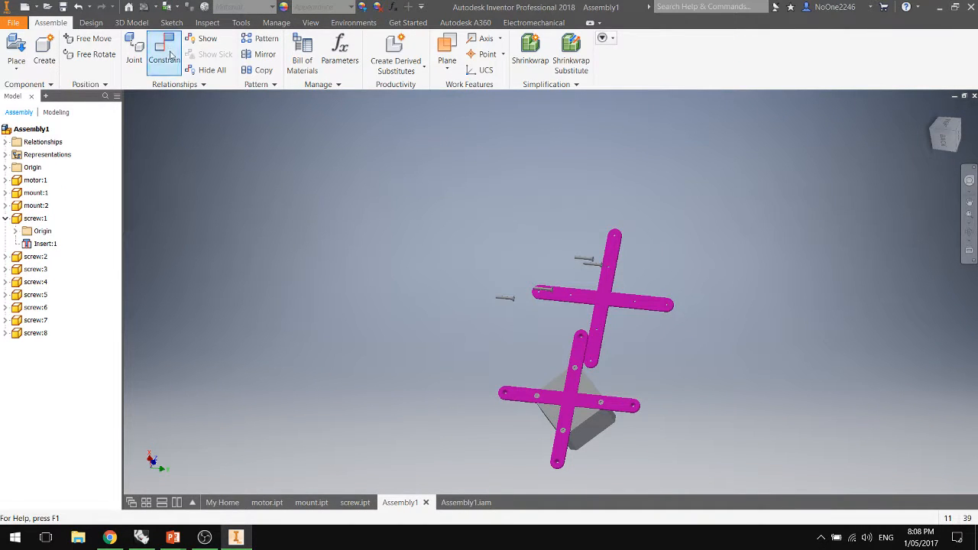
{"action": "left_click", "coordinate": [776, 222]}
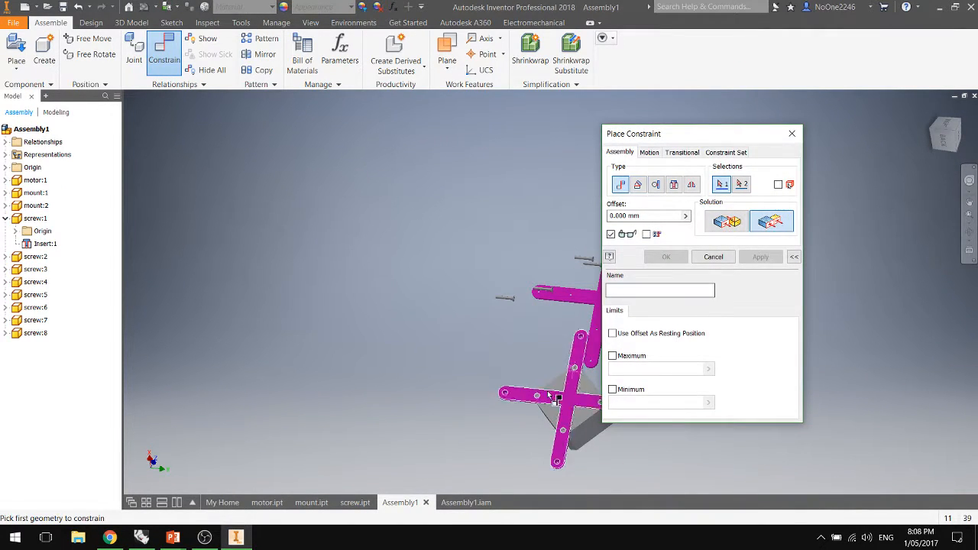
{"action": "middle_click_drag", "start_coordinate": [478, 413], "coordinate": [240, 405], "text": "shift"}
{"action": "scroll", "coordinate": [473, 365], "scroll_direction": "up", "scroll_amount": 10}
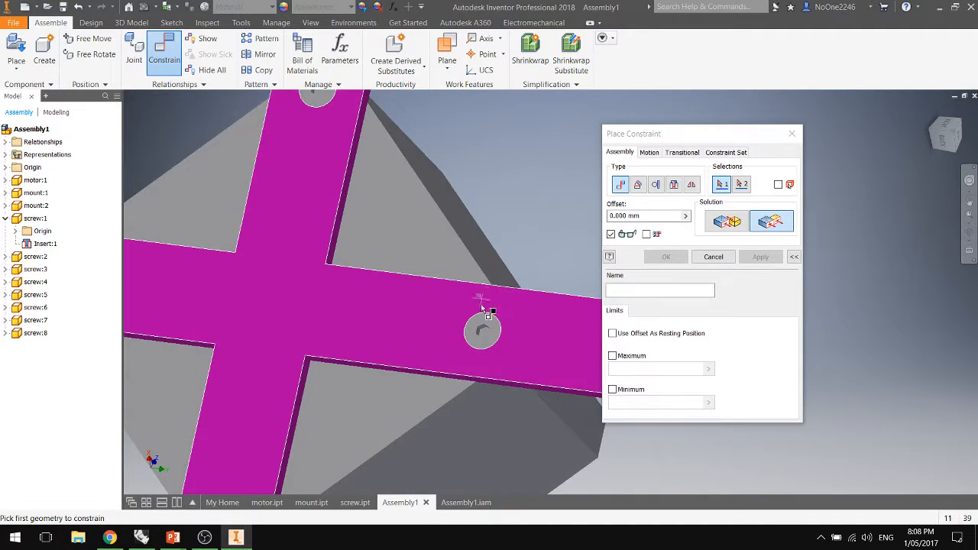
{"action": "middle_click_drag", "start_coordinate": [479, 315], "coordinate": [479, 315], "text": "shift"}
{"action": "scroll", "coordinate": [478, 313], "scroll_direction": "down", "scroll_amount": 7}
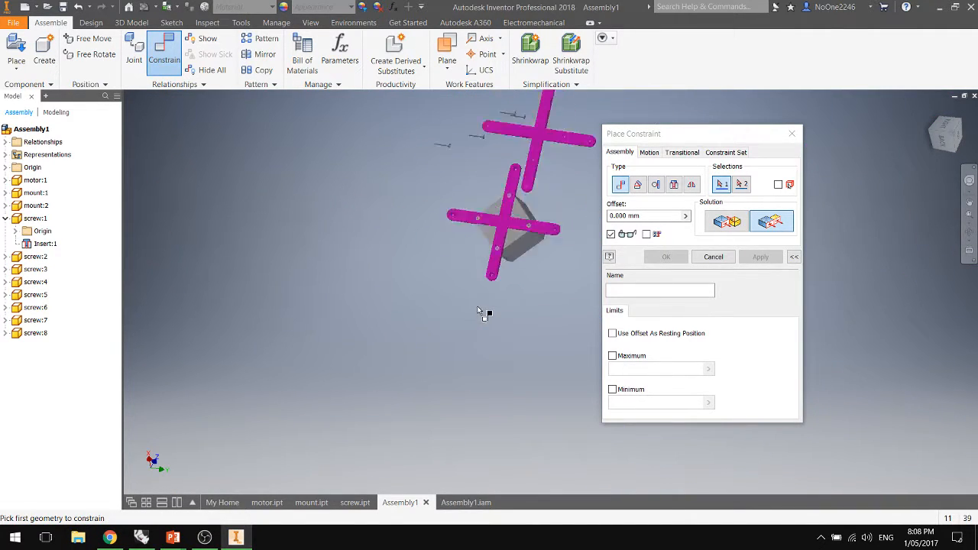
{"action": "scroll", "coordinate": [501, 260], "scroll_direction": "up", "scroll_amount": 8}
{"action": "middle_click_drag", "start_coordinate": [549, 264], "coordinate": [526, 384], "text": "shift"}
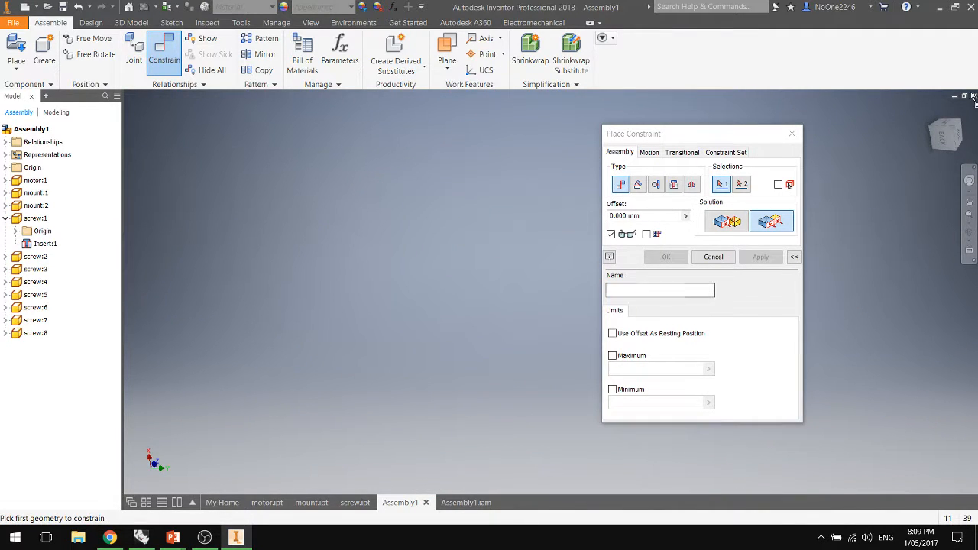
{"action": "left_click", "coordinate": [942, 142]}
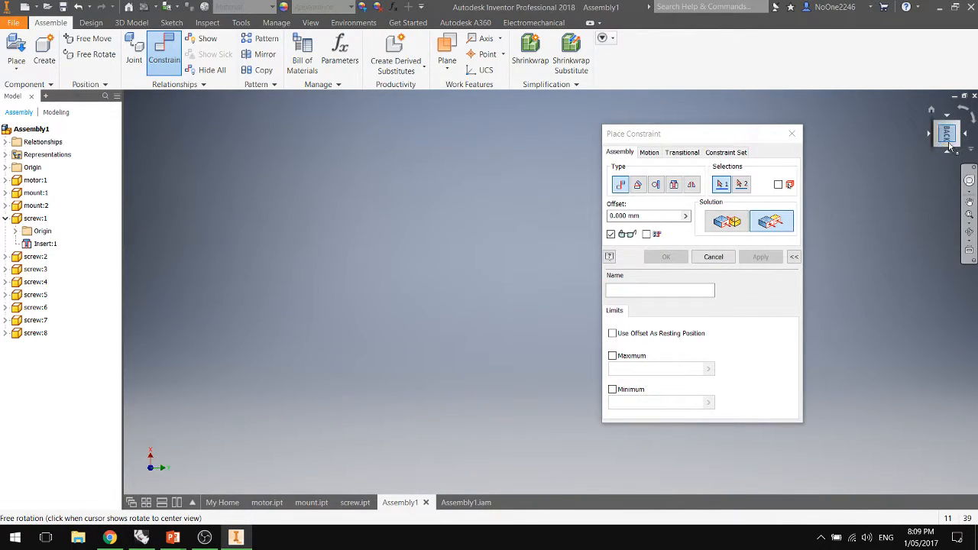
{"action": "left_click_drag", "start_coordinate": [705, 134], "coordinate": [845, 235]}
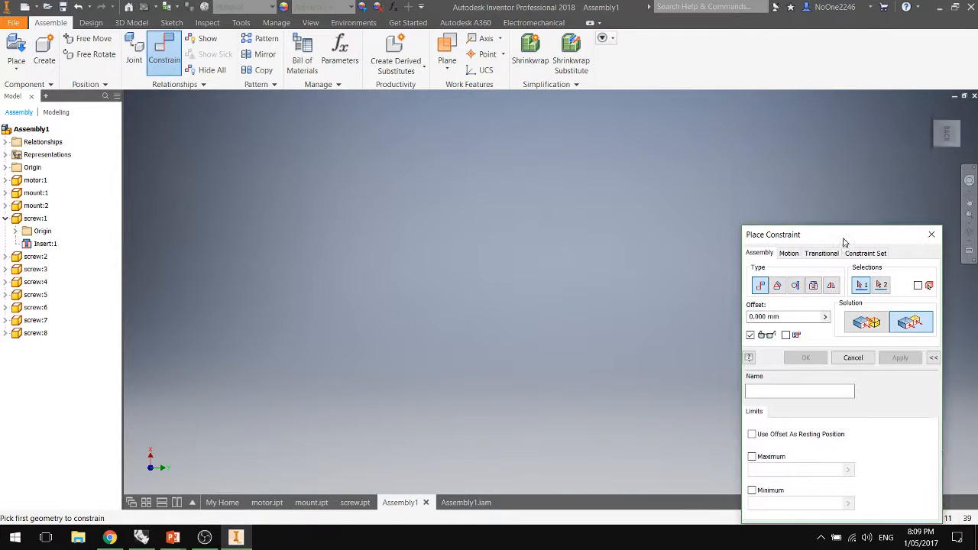
{"action": "left_click_drag", "start_coordinate": [906, 124], "coordinate": [603, 278]}
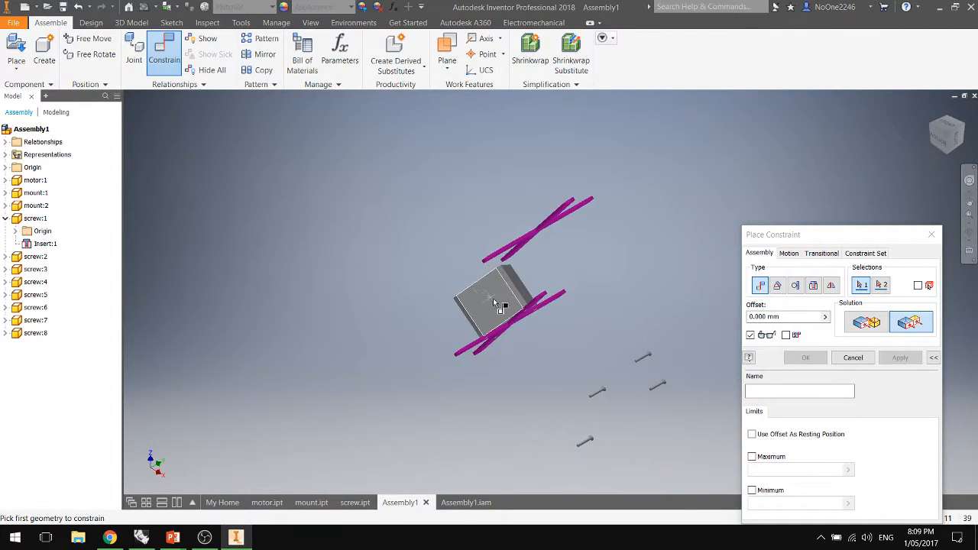
{"action": "scroll", "coordinate": [498, 305], "scroll_direction": "down", "scroll_amount": 6}
{"action": "left_click", "coordinate": [574, 298]}
{"action": "scroll", "coordinate": [574, 298], "scroll_direction": "up", "scroll_amount": 4}
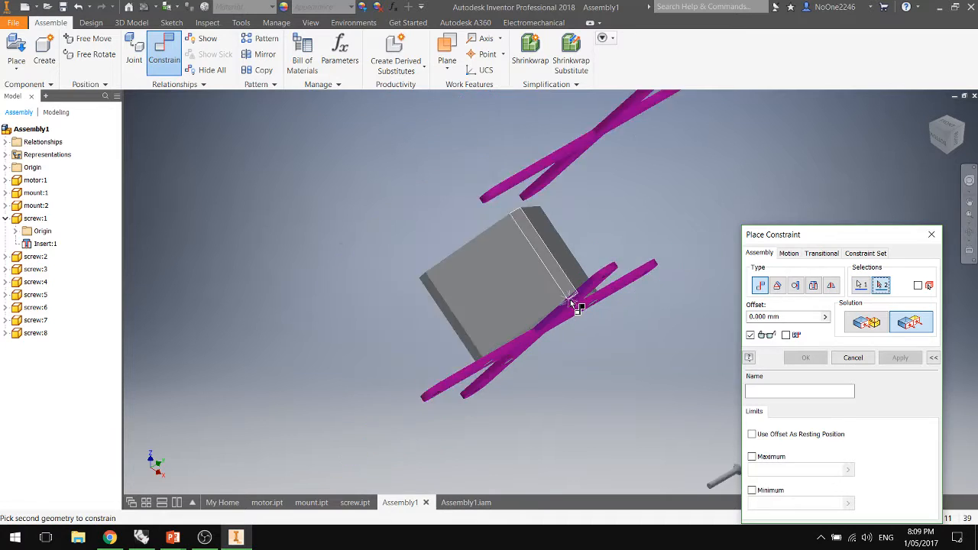
{"action": "scroll", "coordinate": [599, 195], "scroll_direction": "down", "scroll_amount": 4}
{"action": "left_click", "coordinate": [603, 195]}
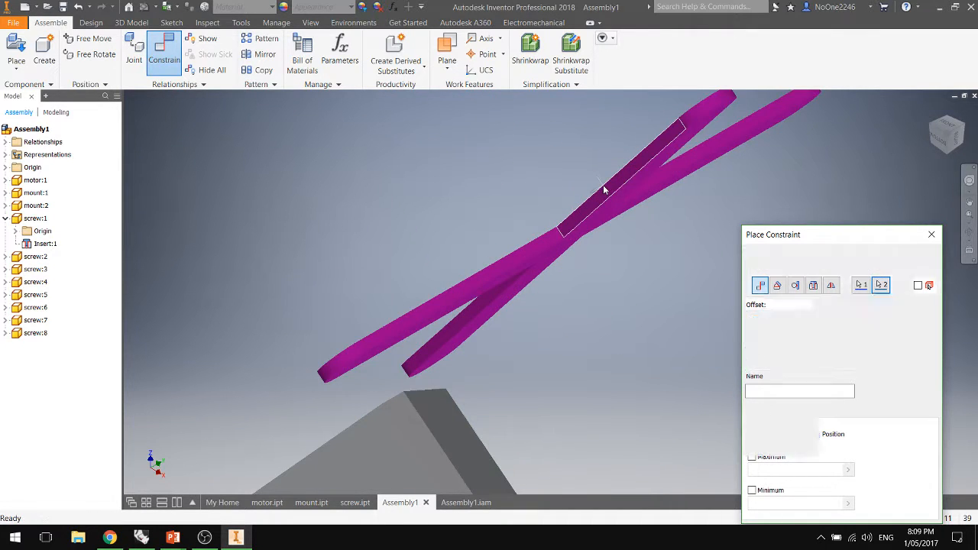
{"action": "scroll", "coordinate": [608, 199], "scroll_direction": "up", "scroll_amount": 3}
{"action": "scroll", "coordinate": [609, 273], "scroll_direction": "up", "scroll_amount": 6}
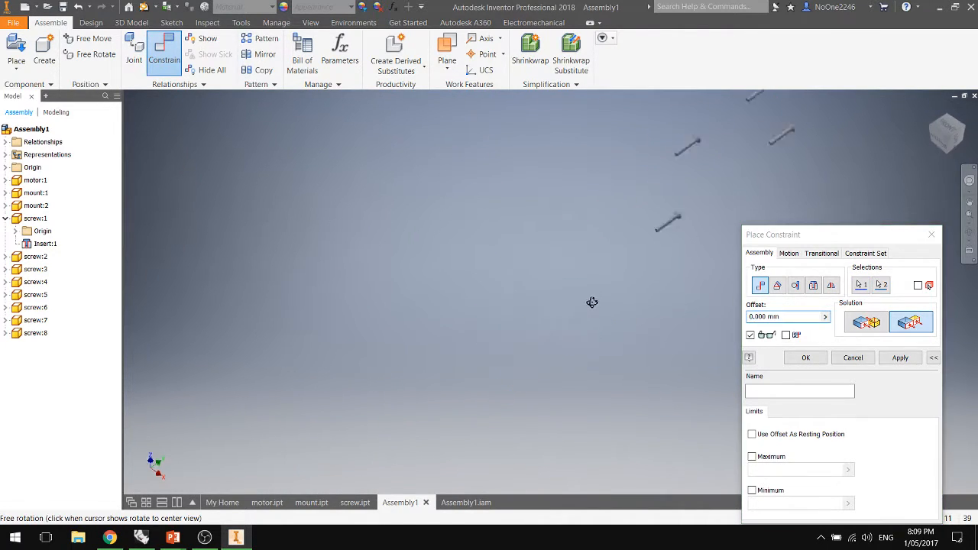
{"action": "left_click_drag", "start_coordinate": [942, 134], "coordinate": [933, 129]}
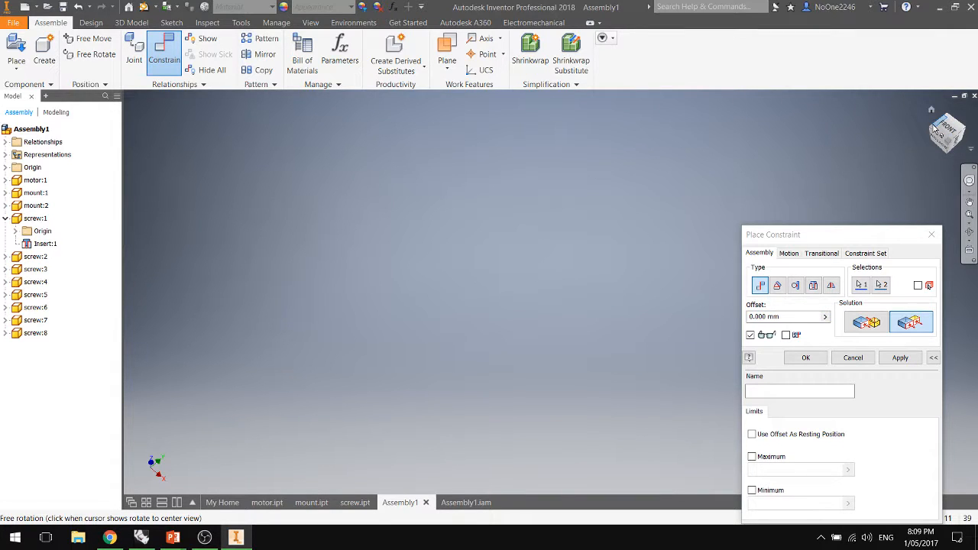
{"action": "scroll", "coordinate": [606, 287], "scroll_direction": "down", "scroll_amount": 10}
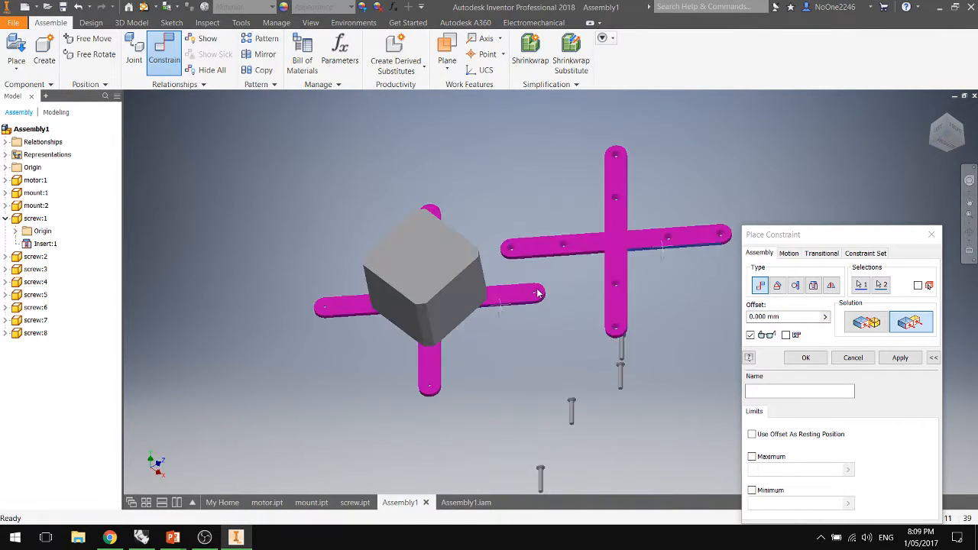
Reselect the corresponding arm side faces of mount:1 and mount:2 and make them flush with a 0.000 mm offset.
{"action": "left_click", "coordinate": [862, 286]}
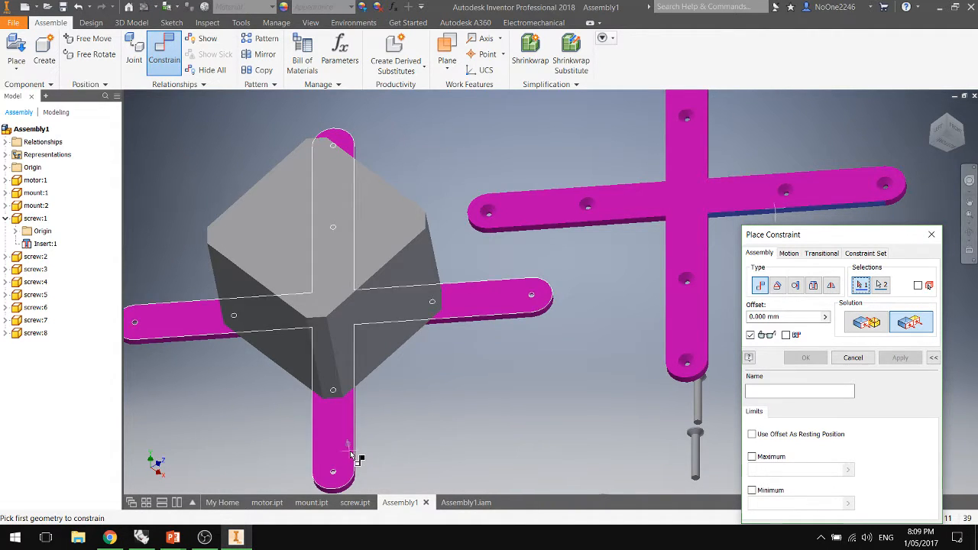
{"action": "middle_click_drag", "start_coordinate": [351, 452], "coordinate": [335, 450], "text": "shift"}
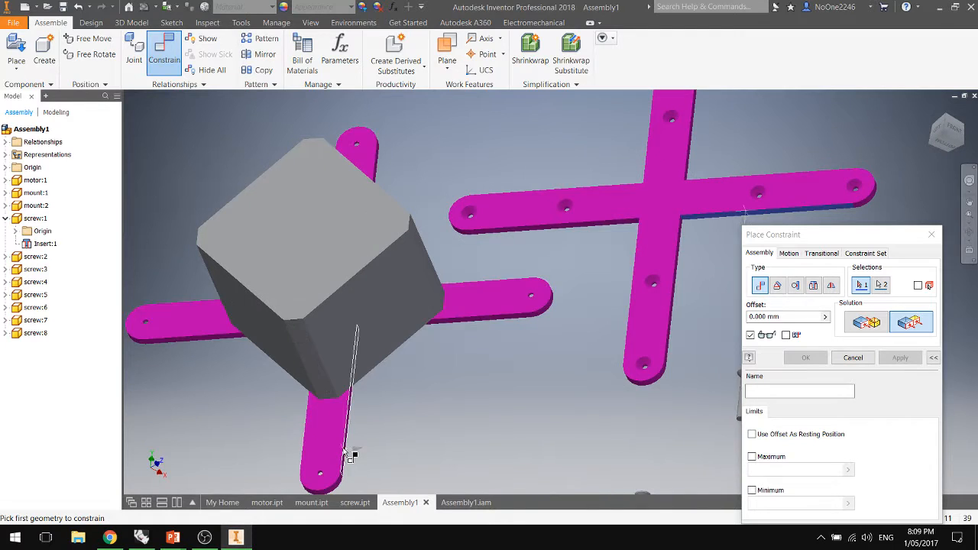
{"action": "left_click", "coordinate": [343, 452]}
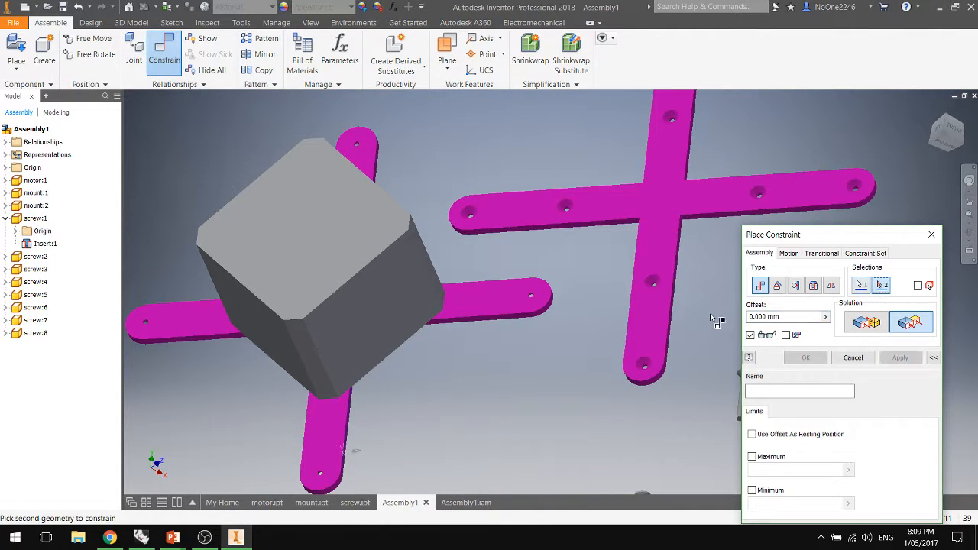
{"action": "left_click", "coordinate": [672, 303]}
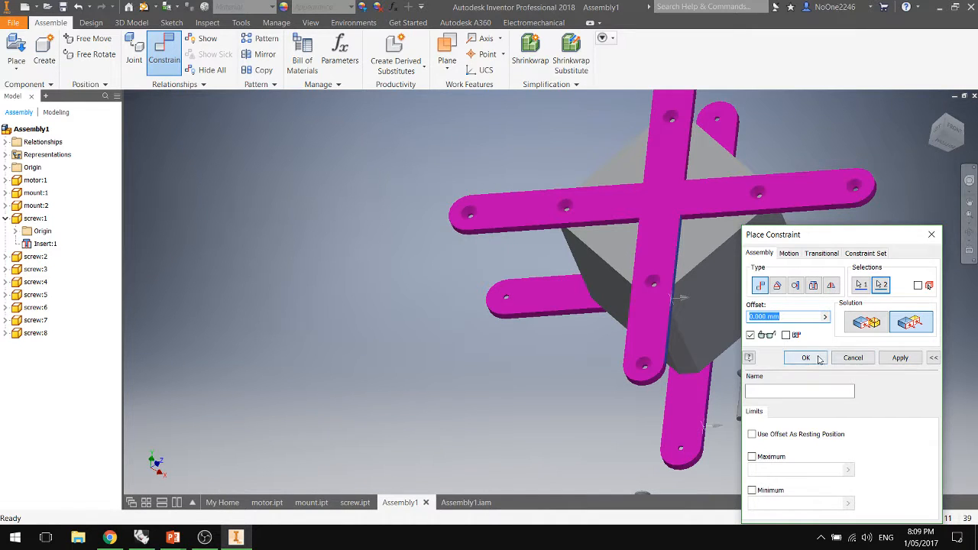
{"action": "left_click", "coordinate": [805, 357]}
{"action": "scroll", "coordinate": [778, 354], "scroll_direction": "down", "scroll_amount": 5}
{"action": "left_click_drag", "start_coordinate": [676, 299], "coordinate": [525, 305]}
{"action": "middle_click_drag", "start_coordinate": [528, 322], "coordinate": [424, 189], "text": "shift"}
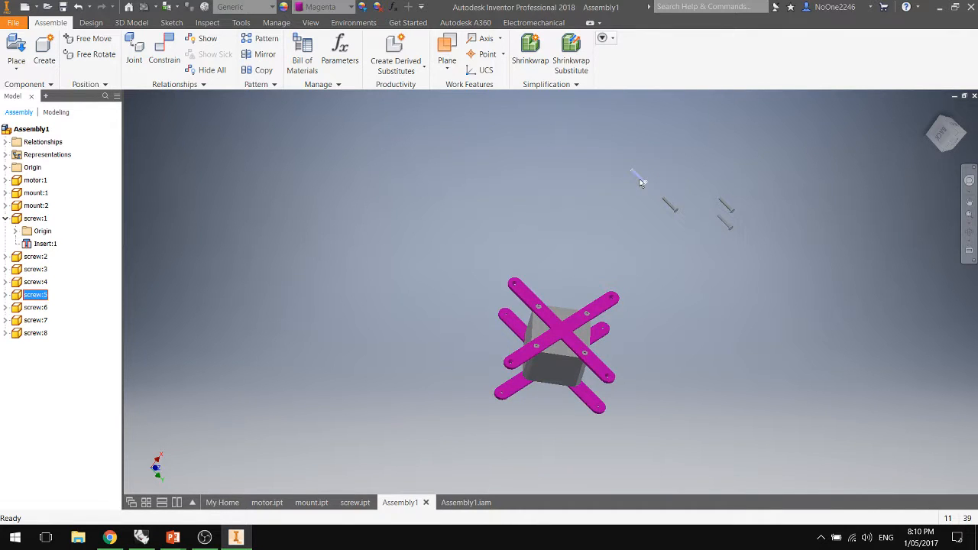
Save a copy of the screw.ipt part as screw2.ipt on the Desktop.
{"action": "left_click", "coordinate": [356, 502]}
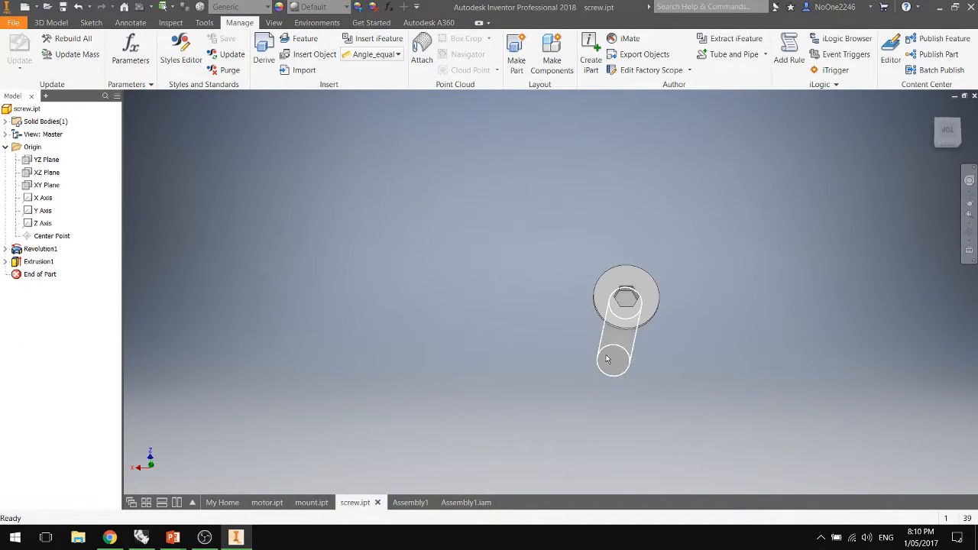
{"action": "key", "text": "ctrl+shift+s"}
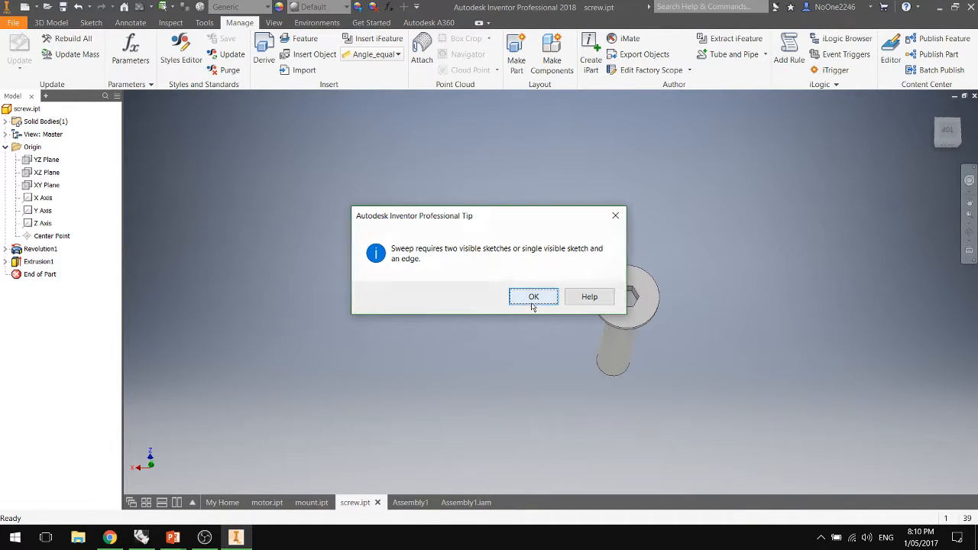
{"action": "left_click", "coordinate": [533, 304]}
{"action": "left_click", "coordinate": [13, 22]}
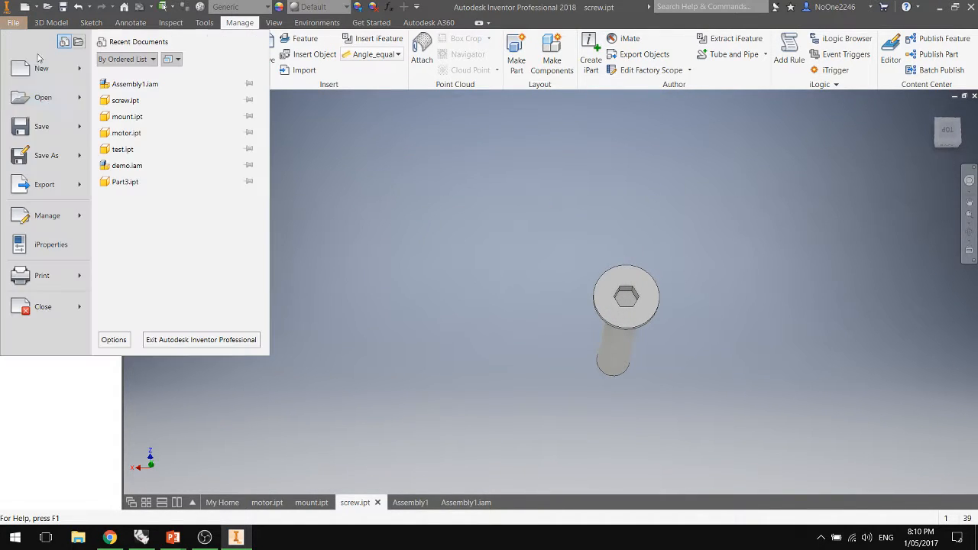
{"action": "left_click", "coordinate": [45, 155]}
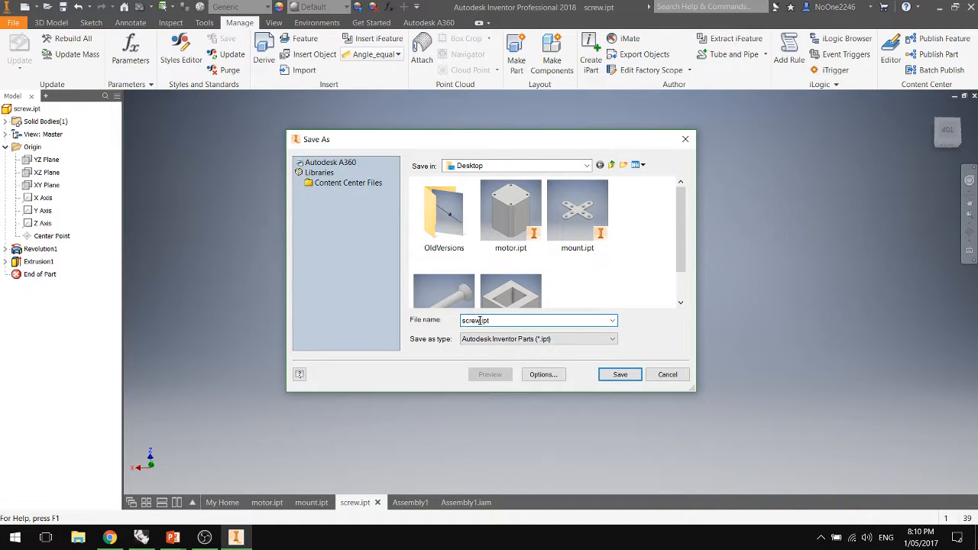
{"action": "left_click", "coordinate": [619, 375]}
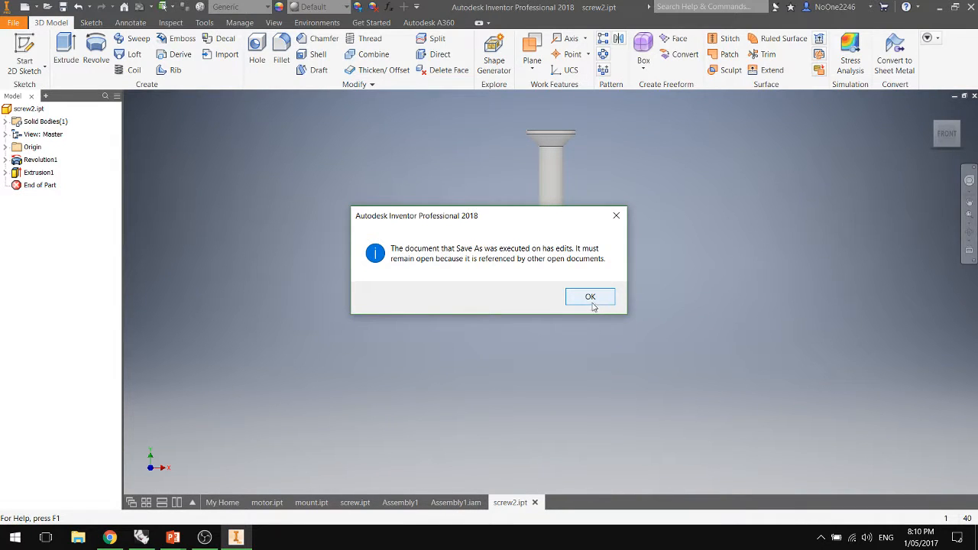
{"action": "left_click", "coordinate": [592, 303]}
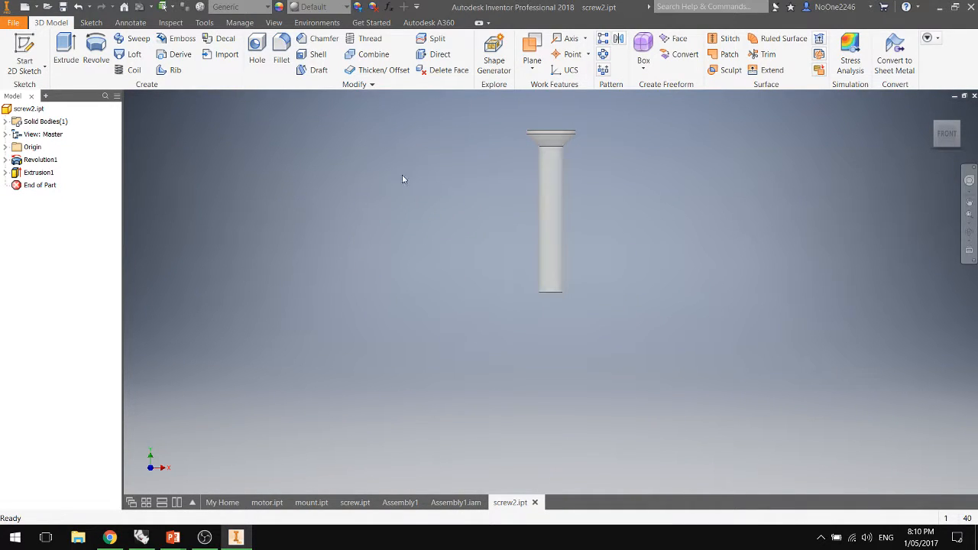
Set parameter d1 of Sketch1 in screw2.ipt to 300 mm.
{"action": "left_click", "coordinate": [240, 23]}
{"action": "left_click", "coordinate": [131, 59]}
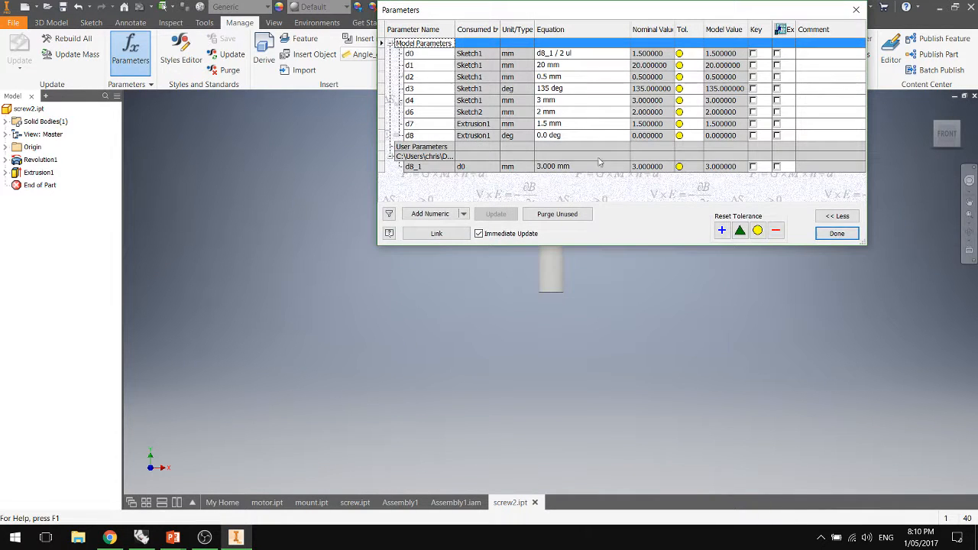
{"action": "left_click", "coordinate": [565, 66]}
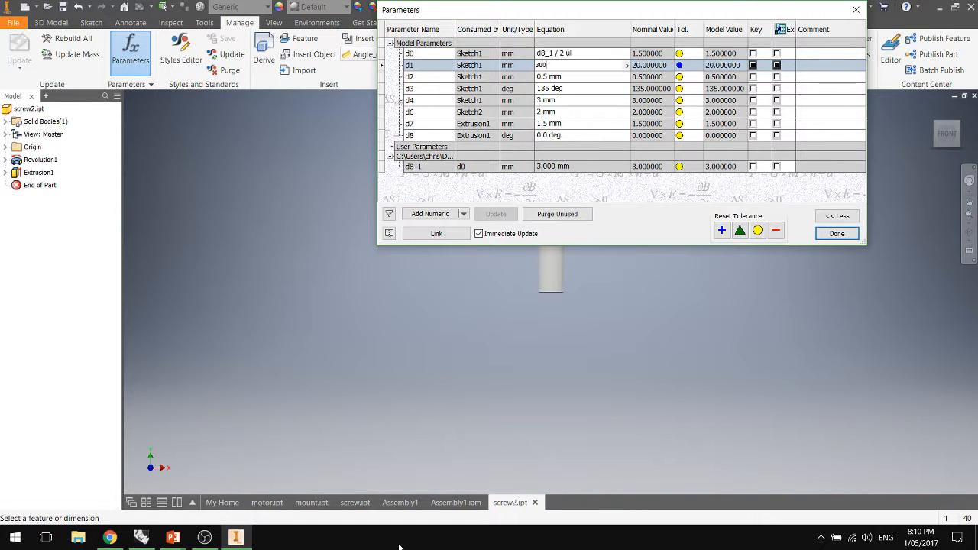
{"action": "key", "text": "Return"}
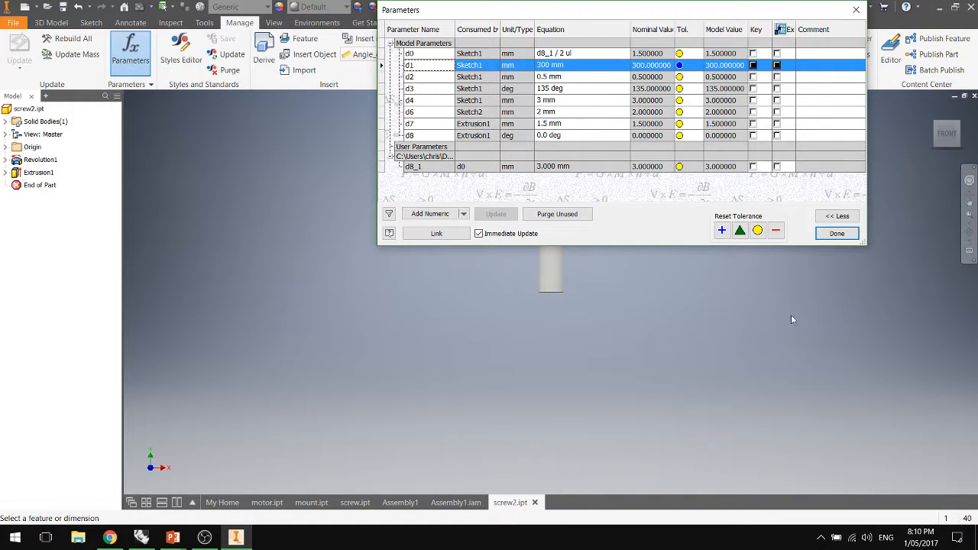
{"action": "left_click", "coordinate": [840, 232]}
In Assembly1, replace the loose screws screw:4 to screw:7 with screw2.ipt from the Desktop.
{"action": "left_click", "coordinate": [455, 502]}
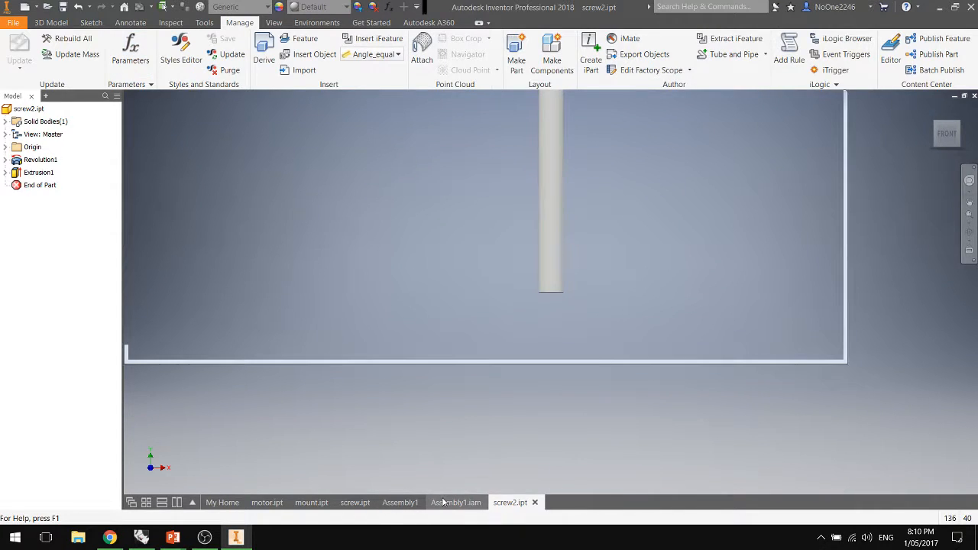
{"action": "left_click", "coordinate": [400, 503]}
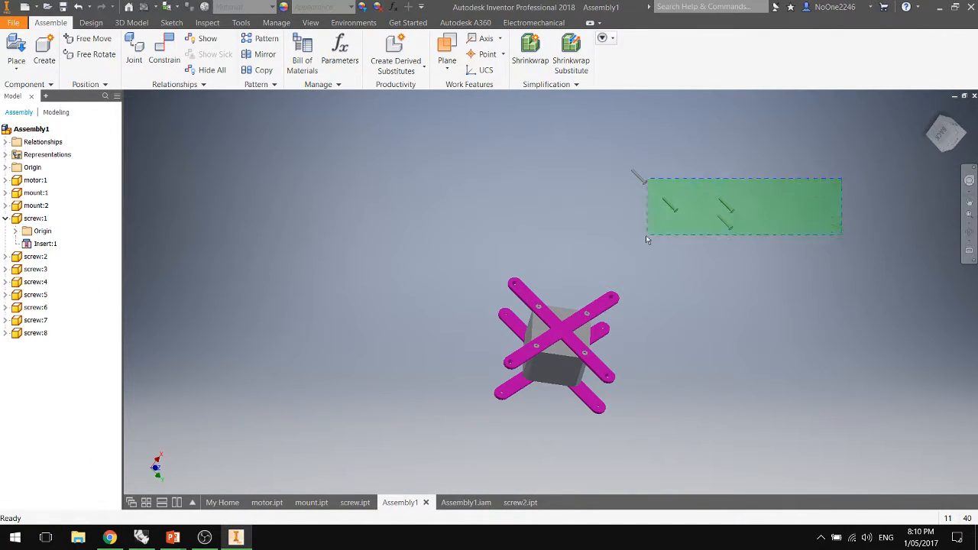
{"action": "left_click_drag", "start_coordinate": [605, 233], "coordinate": [605, 240]}
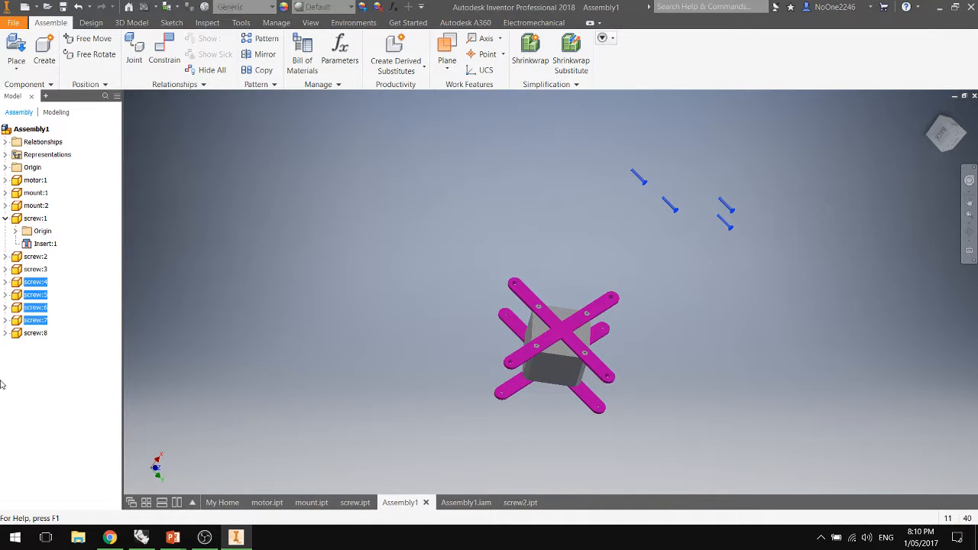
{"action": "right_click", "coordinate": [31, 324]}
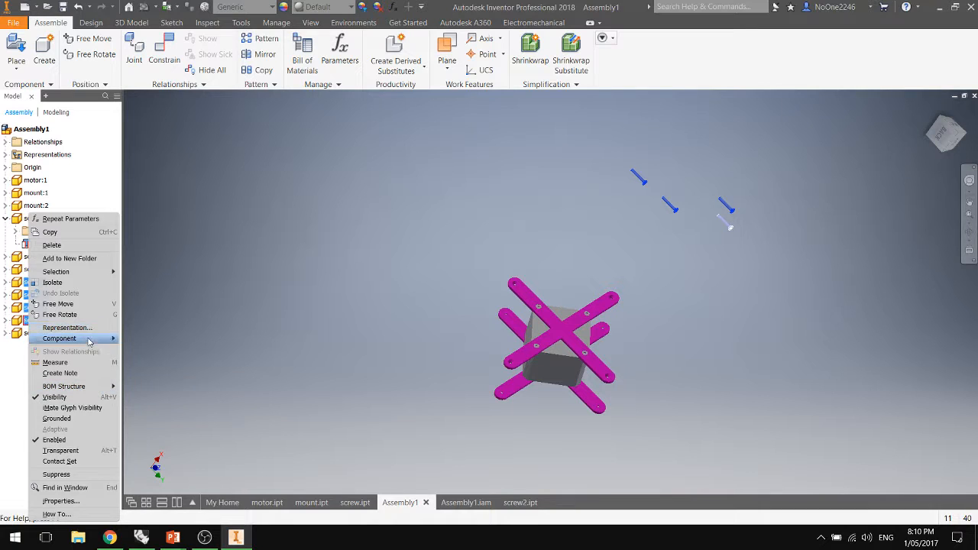
{"action": "mouse_move", "coordinate": [91, 341]}
{"action": "left_click", "coordinate": [179, 384]}
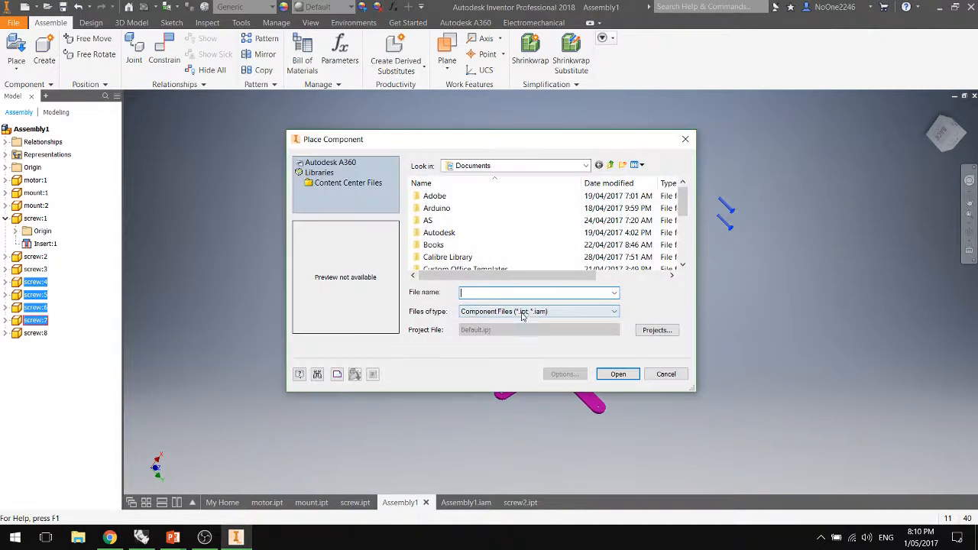
{"action": "scroll", "coordinate": [438, 237], "scroll_direction": "down", "scroll_amount": 5}
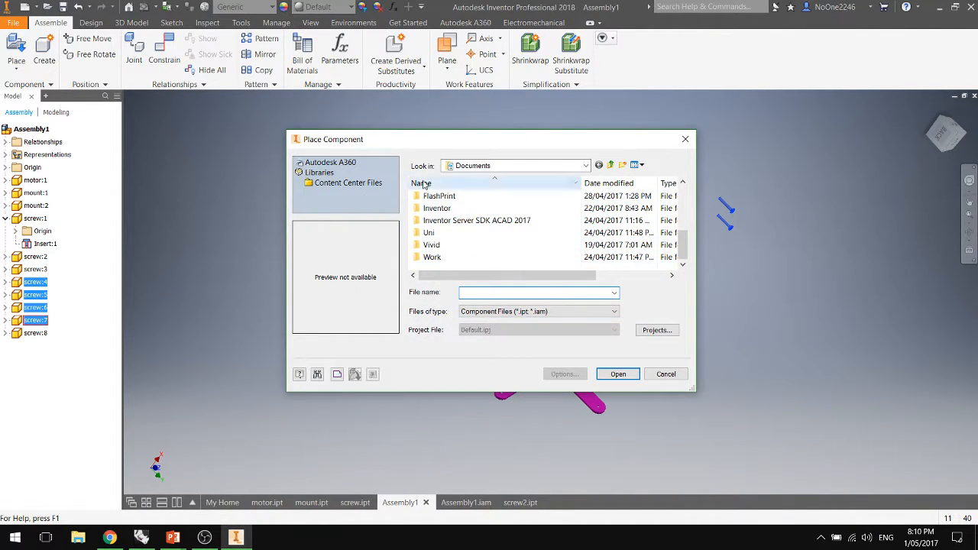
{"action": "scroll", "coordinate": [443, 217], "scroll_direction": "up", "scroll_amount": 5}
{"action": "left_click", "coordinate": [481, 165]}
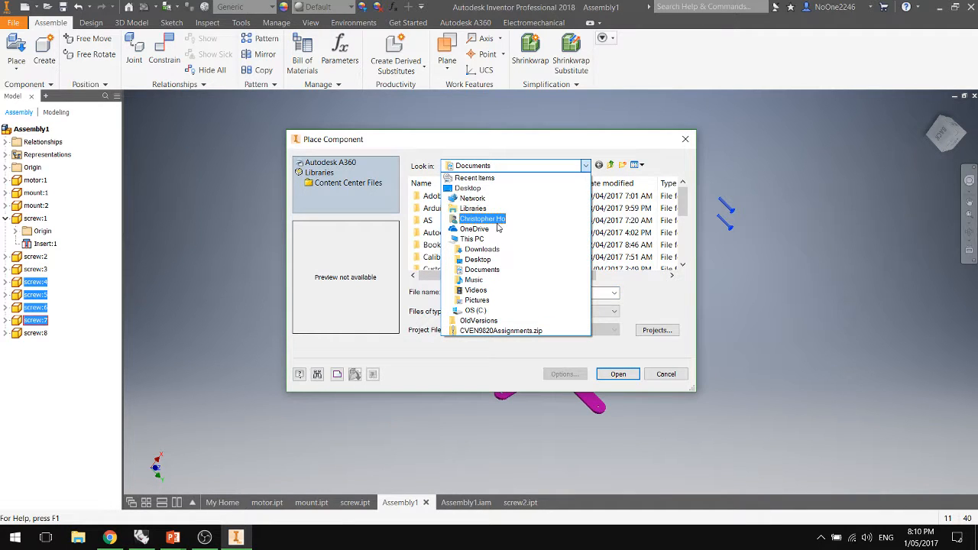
{"action": "left_click", "coordinate": [467, 188]}
{"action": "scroll", "coordinate": [489, 222], "scroll_direction": "down", "scroll_amount": 3}
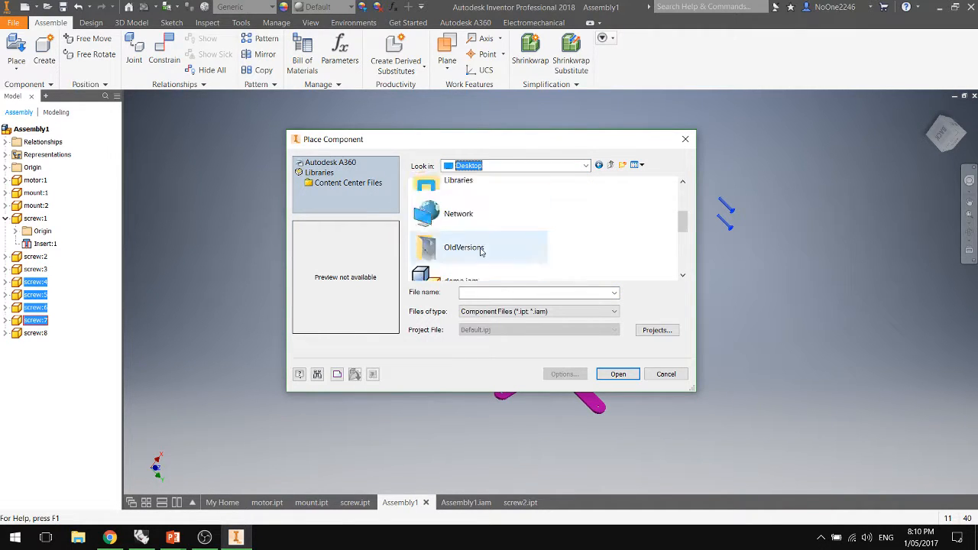
{"action": "scroll", "coordinate": [473, 243], "scroll_direction": "down", "scroll_amount": 2}
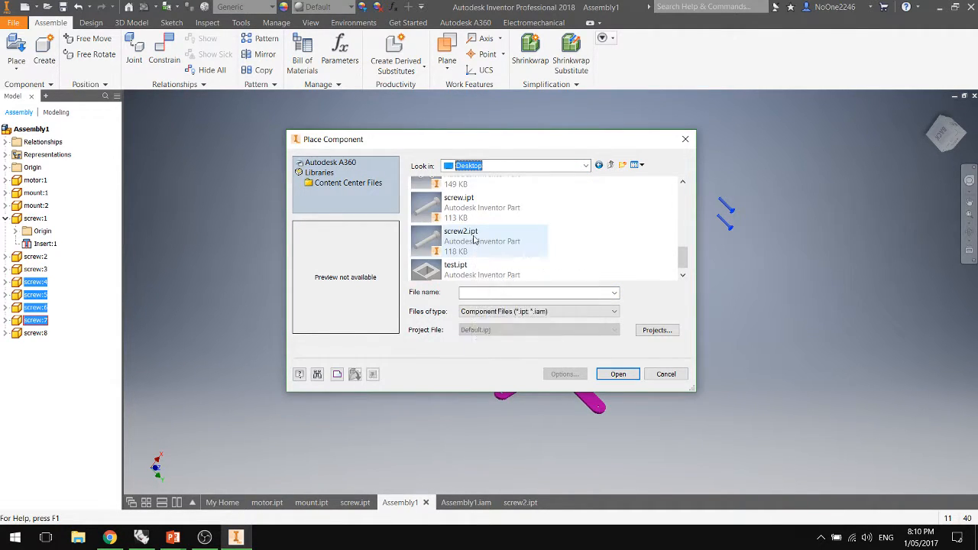
{"action": "double_click", "coordinate": [473, 240]}
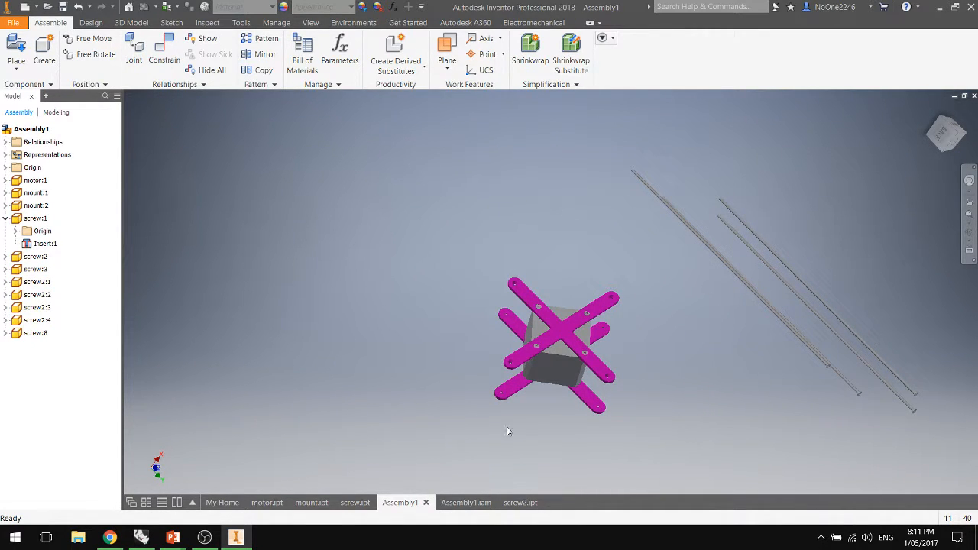
Delete the Mate:1, Flush:1 and Flush:2 constraints of mount:2.
{"action": "left_click", "coordinate": [517, 401]}
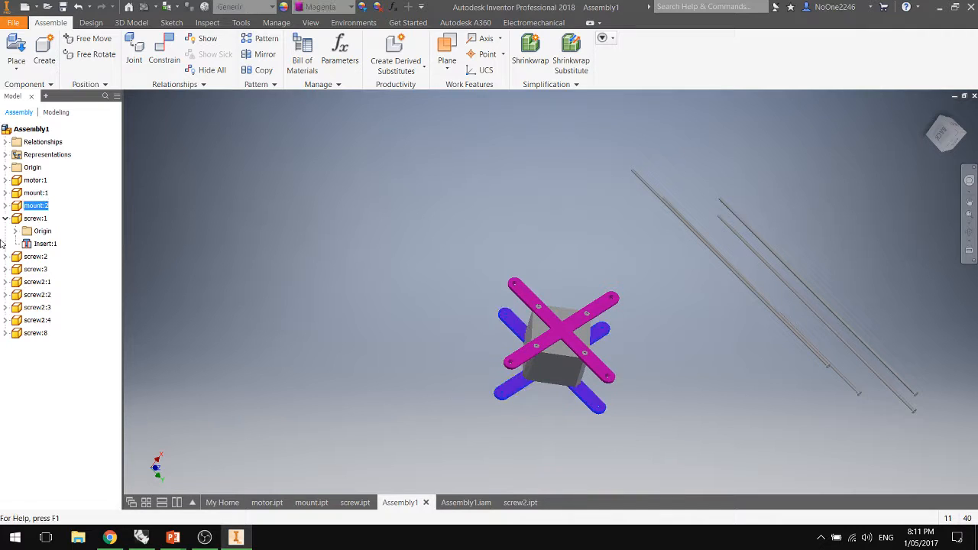
{"action": "left_click", "coordinate": [6, 206]}
{"action": "left_click", "coordinate": [44, 257]}
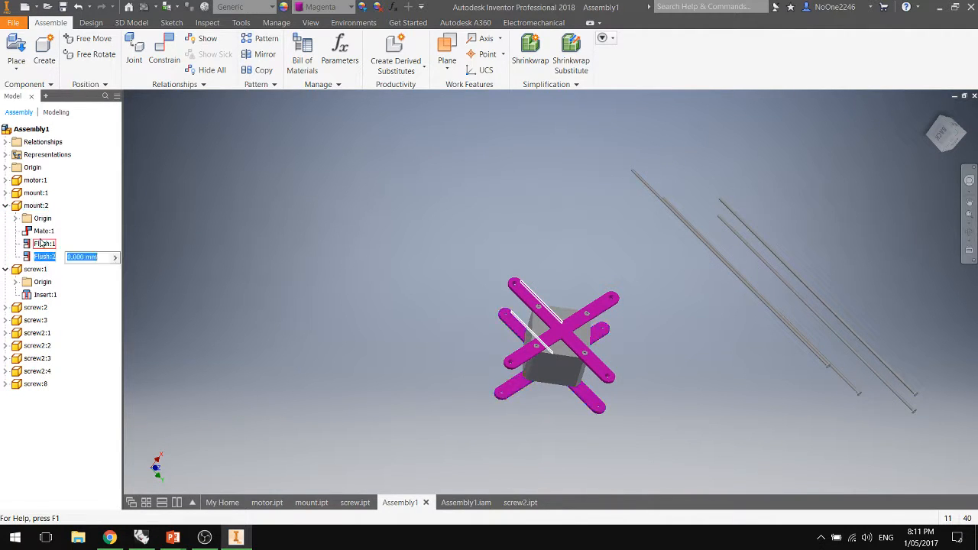
{"action": "left_click", "coordinate": [38, 231], "text": "shift"}
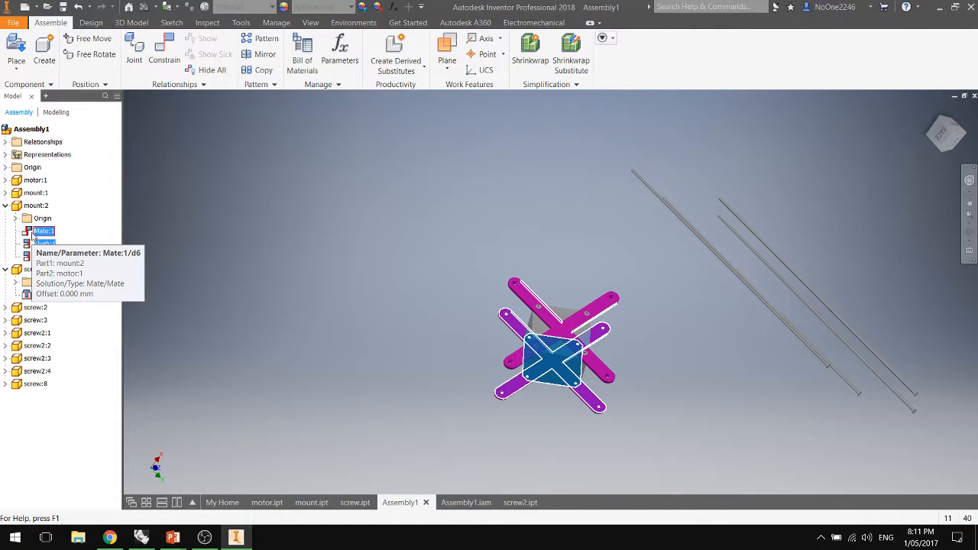
{"action": "left_click", "coordinate": [222, 277]}
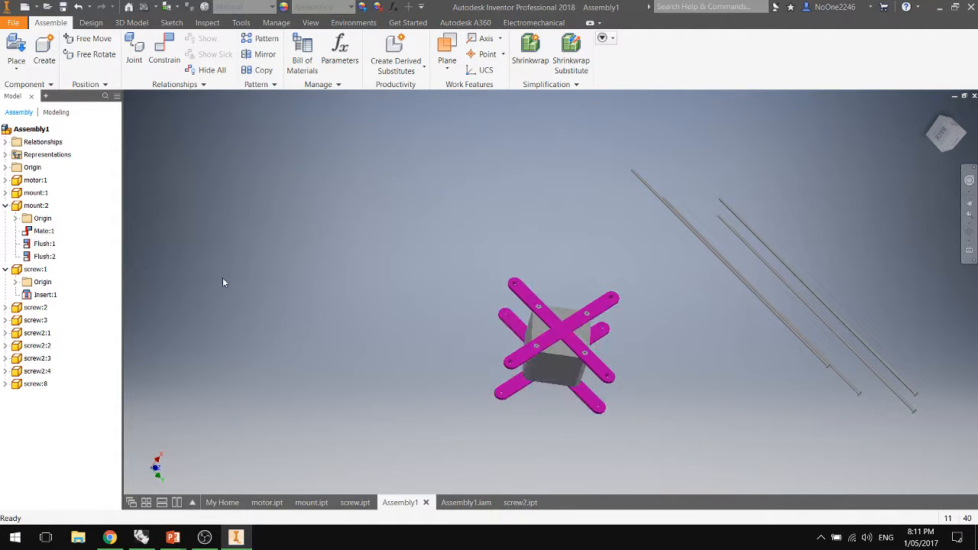
{"action": "left_click", "coordinate": [27, 233]}
{"action": "key", "text": "BackSpace"}
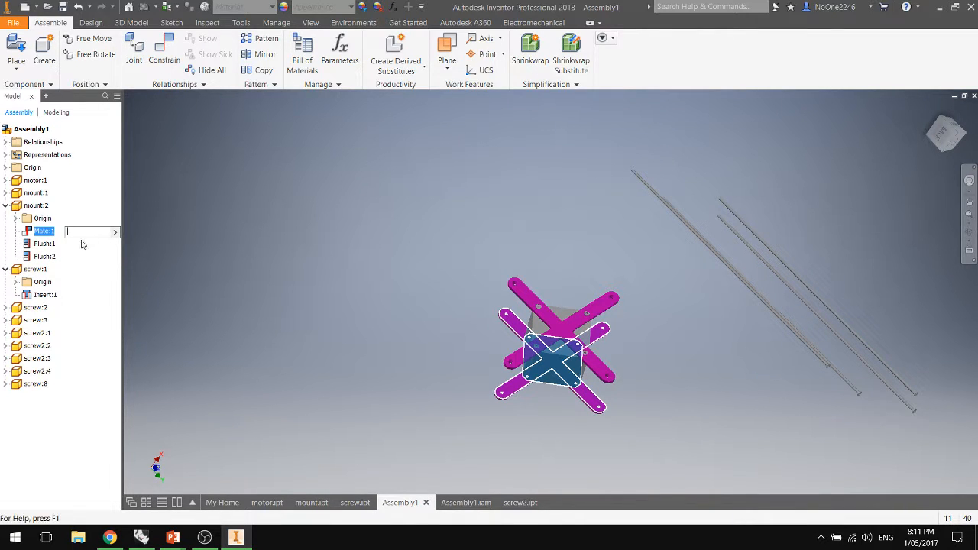
{"action": "right_click", "coordinate": [25, 233]}
{"action": "left_click", "coordinate": [50, 253]}
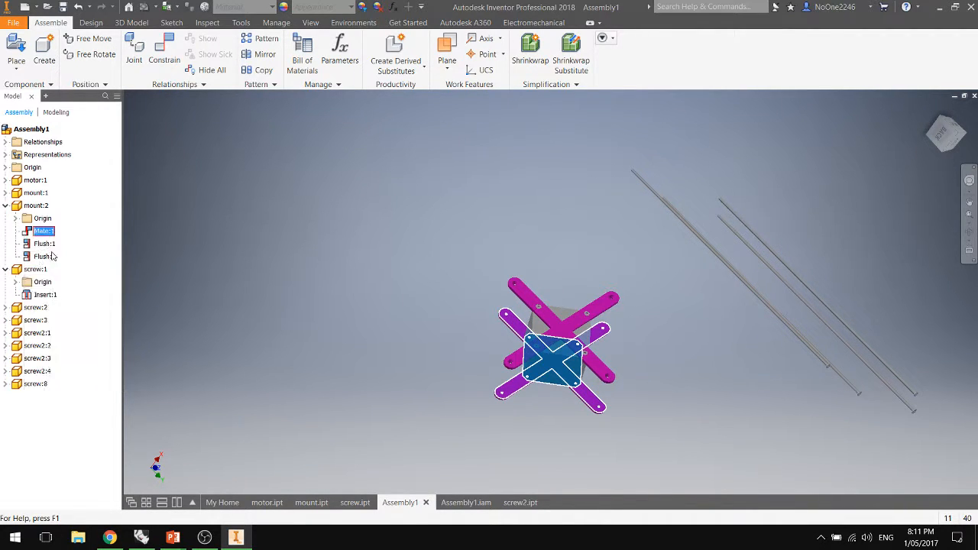
{"action": "right_click", "coordinate": [29, 244]}
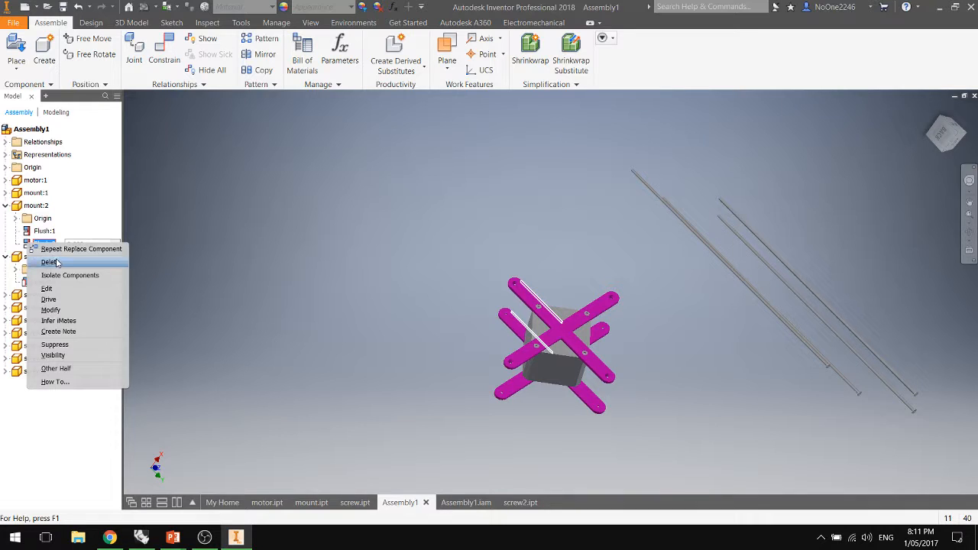
{"action": "left_click", "coordinate": [48, 262]}
{"action": "right_click", "coordinate": [31, 232]}
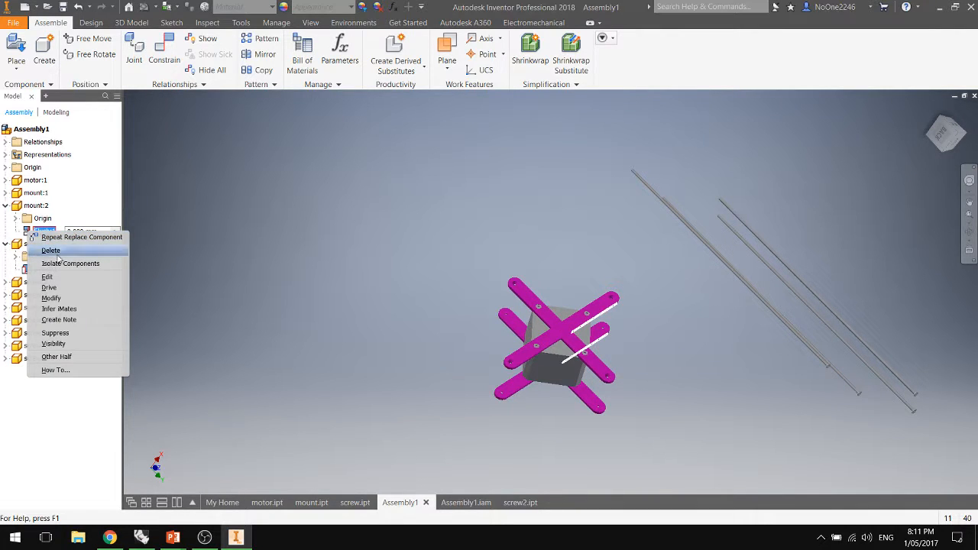
{"action": "left_click", "coordinate": [57, 250]}
Start placing an assembly constraint and move its dialog clear of the long screws' heads.
{"action": "scroll", "coordinate": [843, 368], "scroll_direction": "up", "scroll_amount": 3}
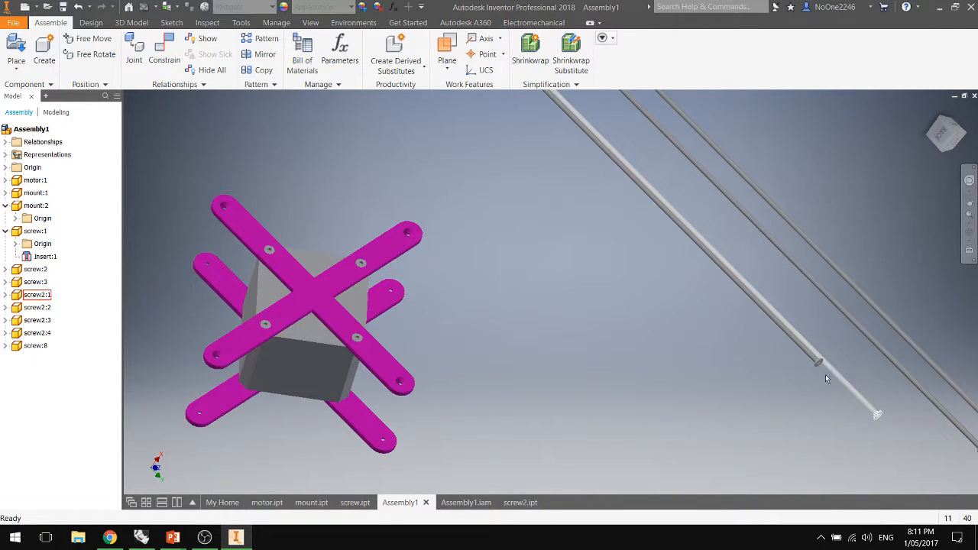
{"action": "key", "text": "c"}
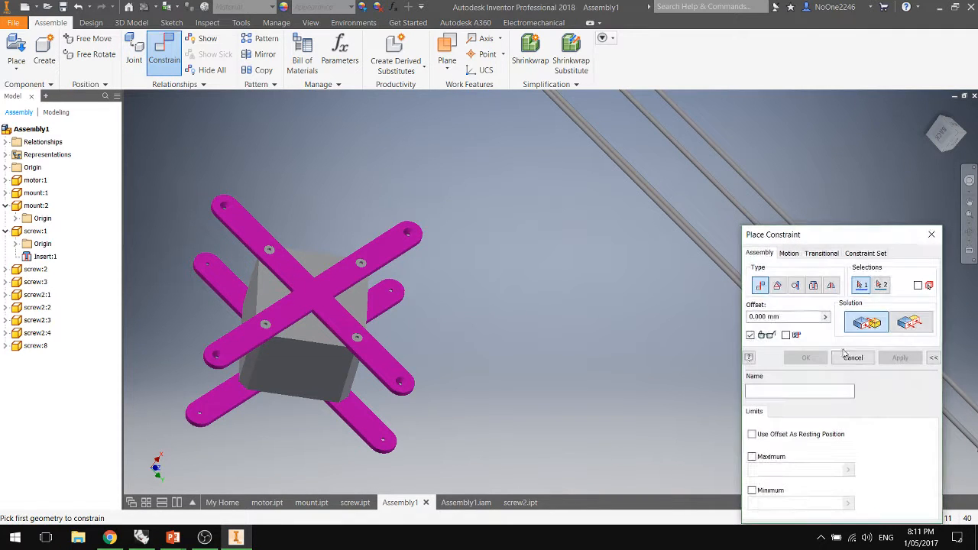
{"action": "left_click_drag", "start_coordinate": [826, 242], "coordinate": [775, 71]}
{"action": "scroll", "coordinate": [815, 357], "scroll_direction": "up", "scroll_amount": 4}
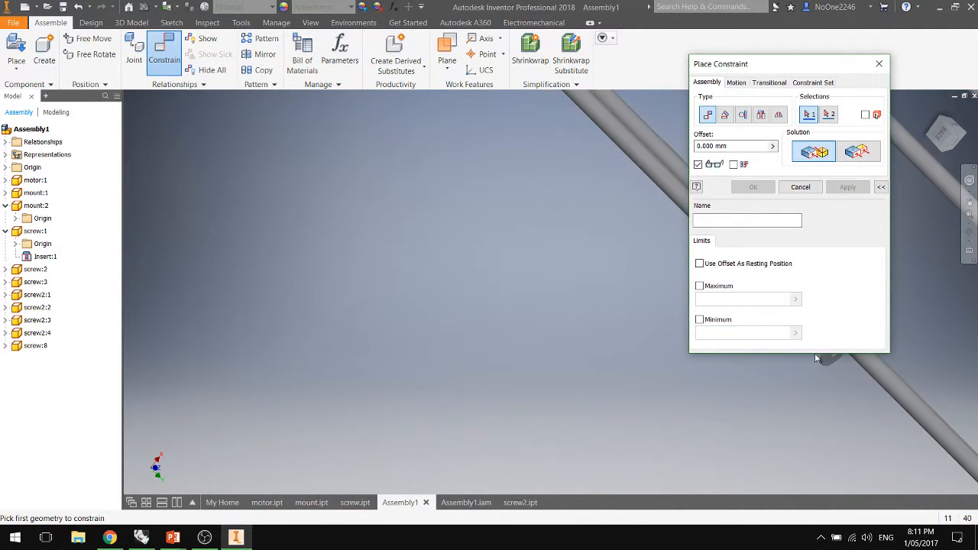
{"action": "middle_click_drag", "start_coordinate": [784, 393], "coordinate": [777, 394], "text": "shift"}
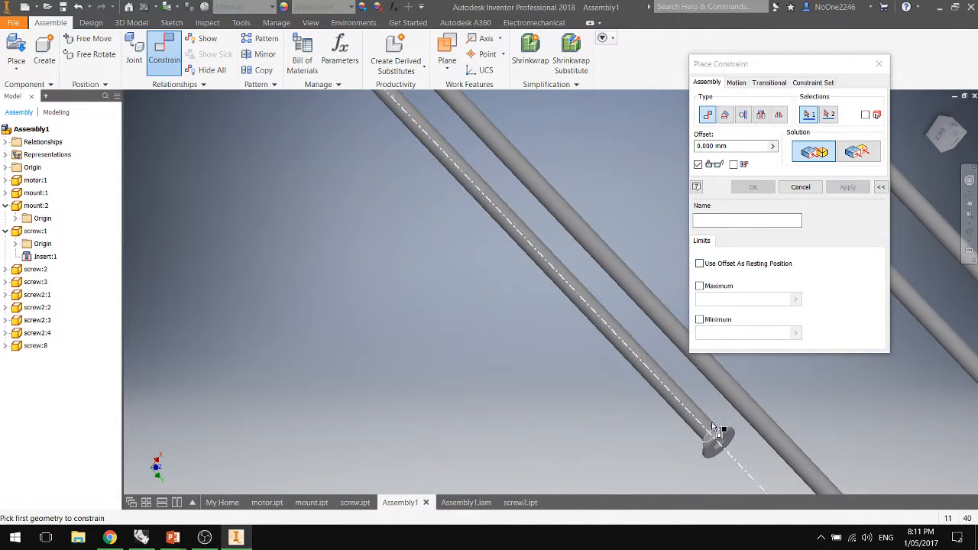
{"action": "left_click", "coordinate": [712, 425]}
{"action": "scroll", "coordinate": [709, 431], "scroll_direction": "up", "scroll_amount": 10}
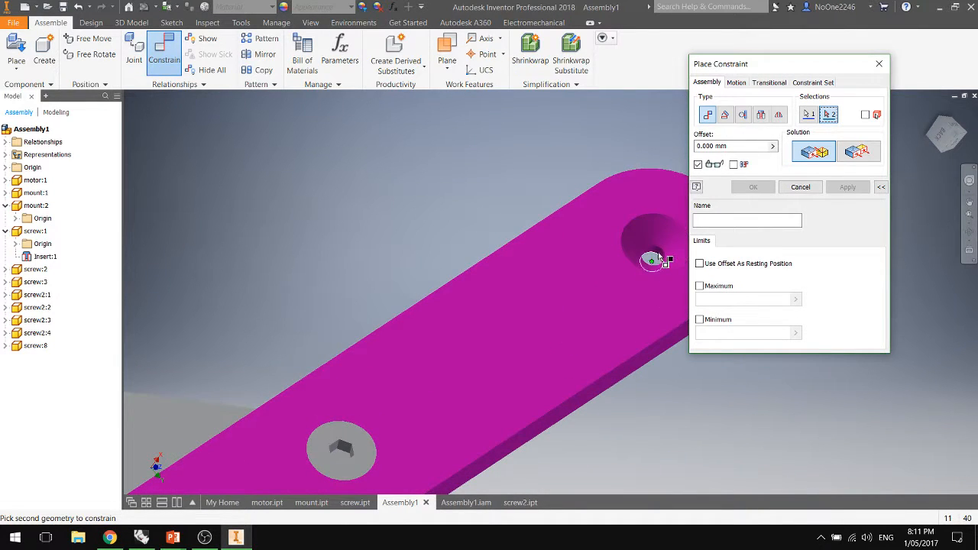
{"action": "left_click", "coordinate": [657, 252]}
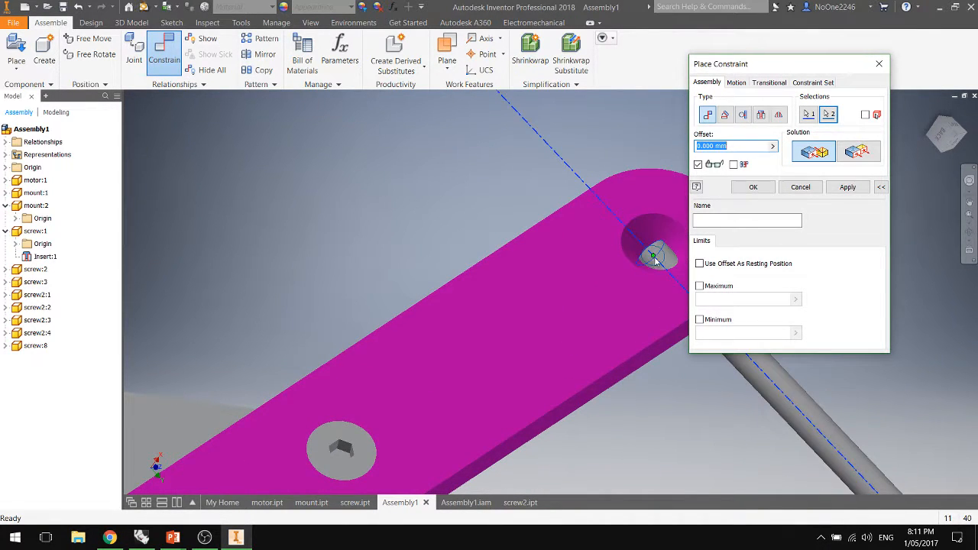
{"action": "scroll", "coordinate": [655, 261], "scroll_direction": "down", "scroll_amount": 10}
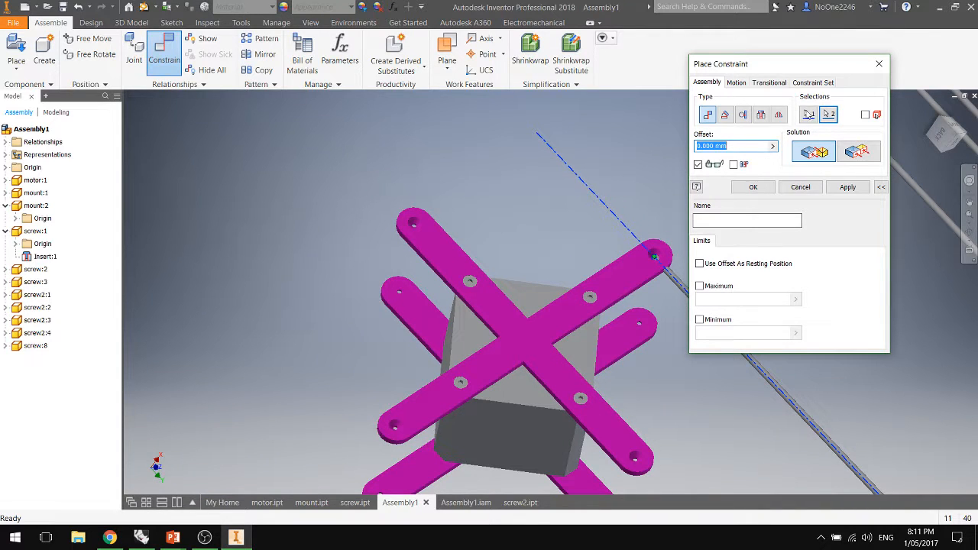
Insert a screw2 into the countersunk end hole of a mount:1 arm, using an aligned Insert constraint with 0.000 mm offset.
{"action": "left_click", "coordinate": [761, 114]}
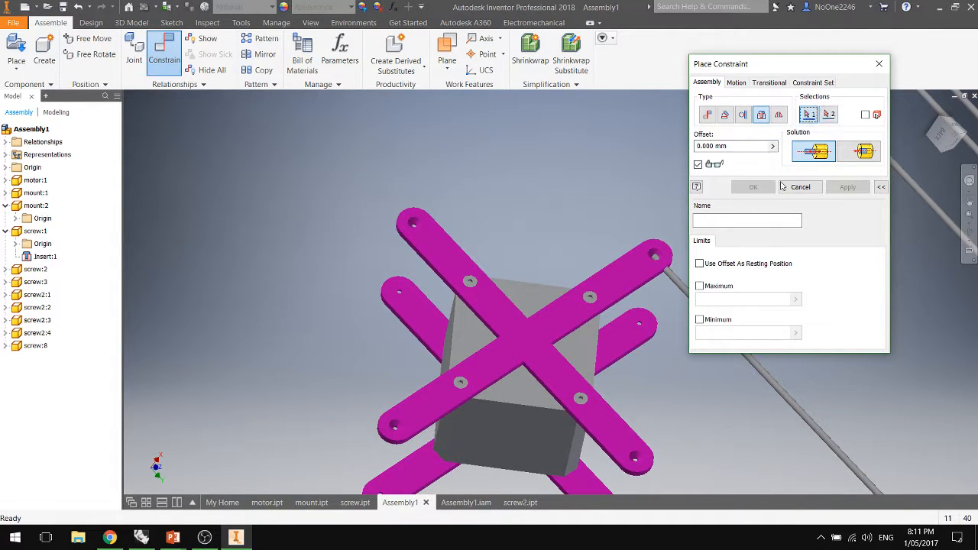
{"action": "scroll", "coordinate": [641, 287], "scroll_direction": "up", "scroll_amount": 5}
{"action": "scroll", "coordinate": [638, 272], "scroll_direction": "down", "scroll_amount": 8}
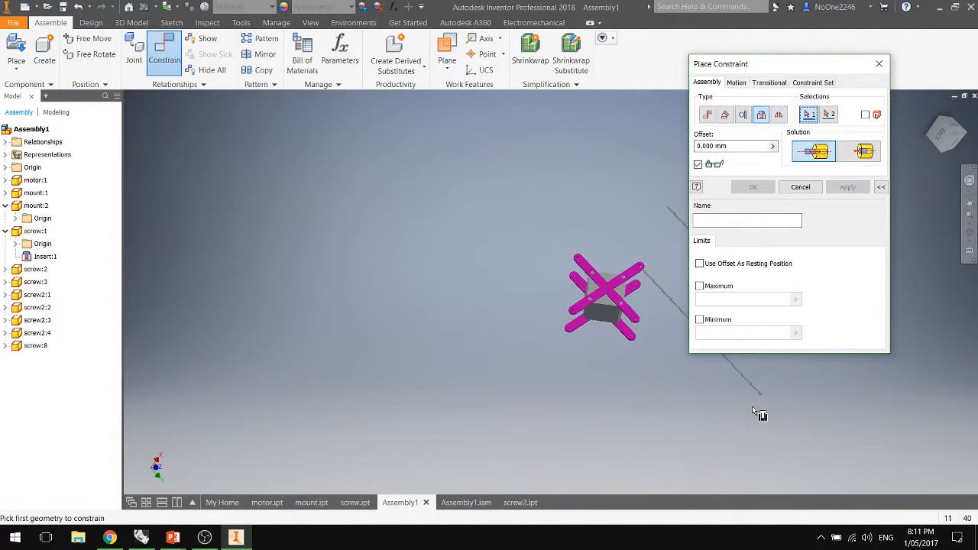
{"action": "scroll", "coordinate": [774, 384], "scroll_direction": "up", "scroll_amount": 4}
{"action": "scroll", "coordinate": [791, 401], "scroll_direction": "down", "scroll_amount": 3}
{"action": "scroll", "coordinate": [787, 390], "scroll_direction": "up", "scroll_amount": 3}
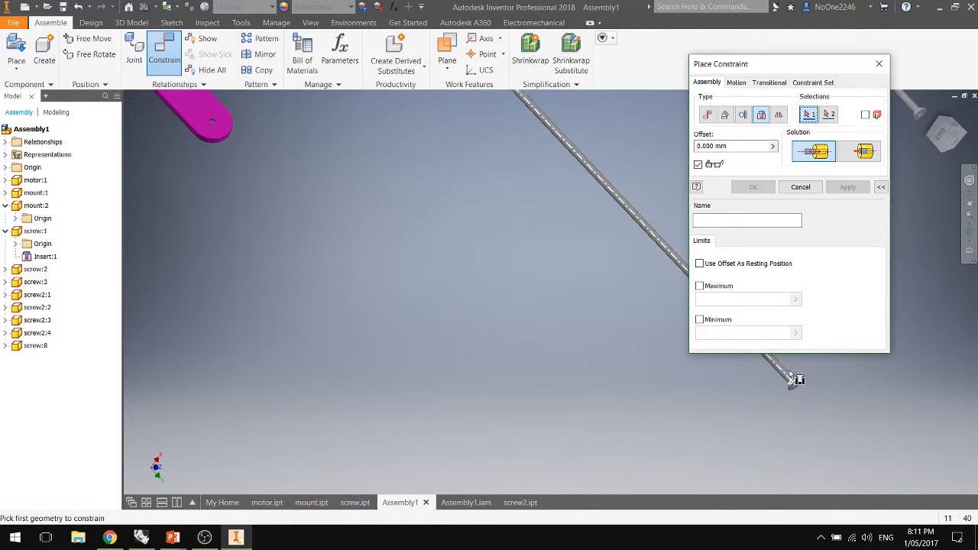
{"action": "left_click", "coordinate": [791, 382]}
{"action": "scroll", "coordinate": [787, 380], "scroll_direction": "down", "scroll_amount": 3}
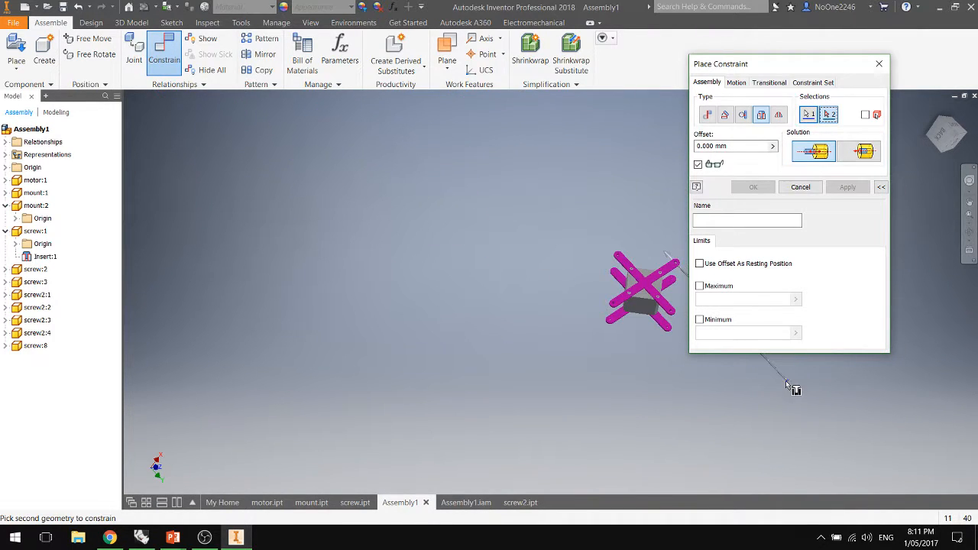
{"action": "scroll", "coordinate": [683, 280], "scroll_direction": "up", "scroll_amount": 4}
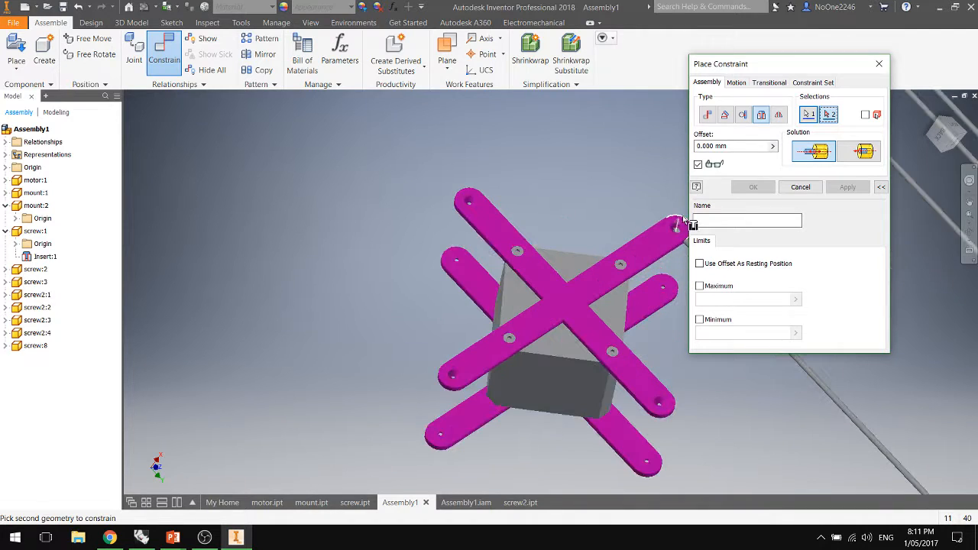
{"action": "scroll", "coordinate": [675, 229], "scroll_direction": "up", "scroll_amount": 3}
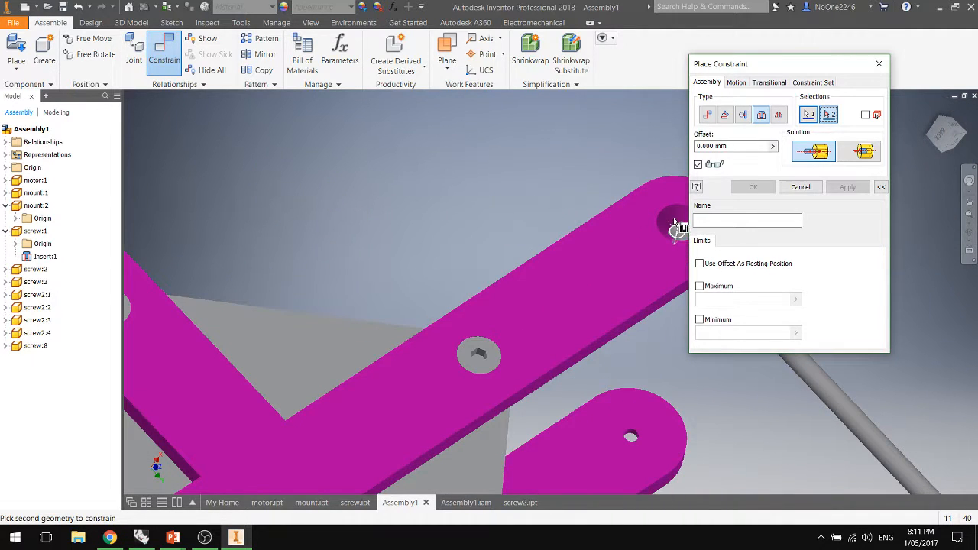
{"action": "left_click", "coordinate": [677, 227]}
{"action": "scroll", "coordinate": [672, 239], "scroll_direction": "down", "scroll_amount": 5}
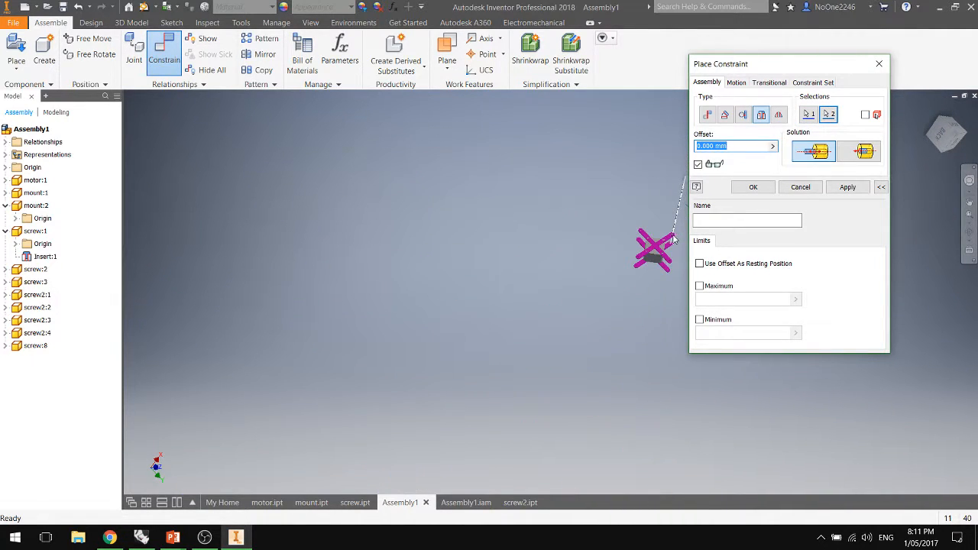
{"action": "left_click", "coordinate": [856, 150]}
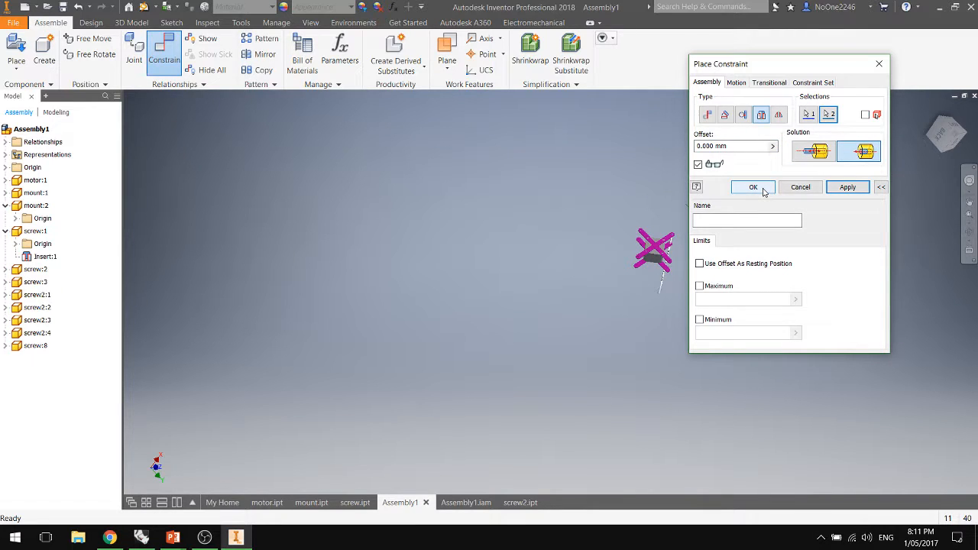
{"action": "left_click", "coordinate": [847, 187]}
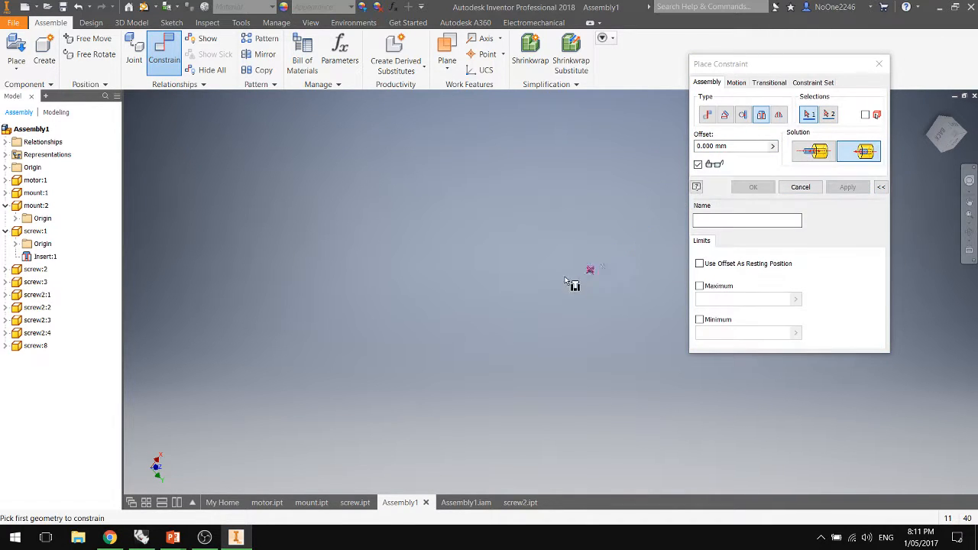
Insert a second long screw2 into the countersunk end hole of the neighbouring mount:1 arm, using an aligned Insert constraint with 0.000 mm offset.
{"action": "scroll", "coordinate": [605, 278], "scroll_direction": "up", "scroll_amount": 5}
{"action": "scroll", "coordinate": [428, 270], "scroll_direction": "up", "scroll_amount": 5}
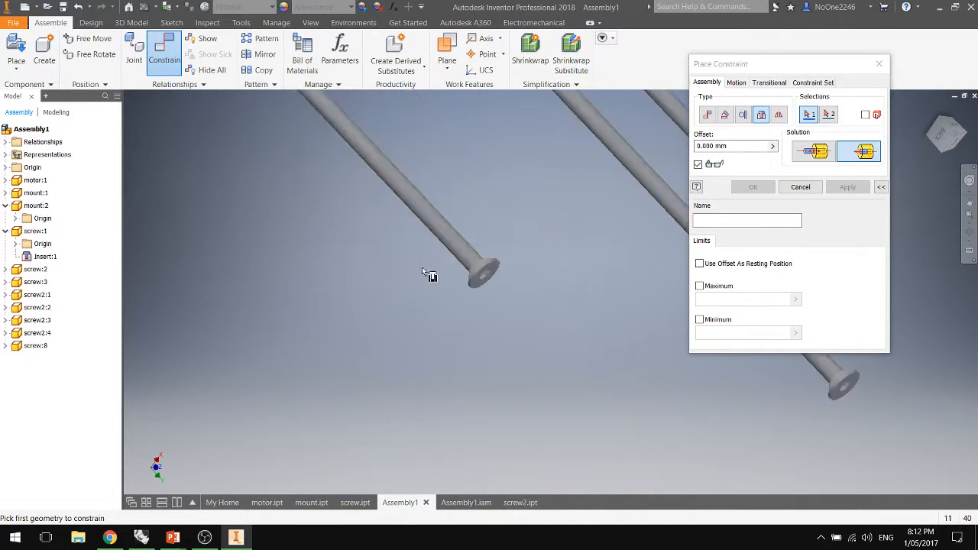
{"action": "left_click", "coordinate": [475, 266]}
{"action": "scroll", "coordinate": [478, 269], "scroll_direction": "down", "scroll_amount": 7}
{"action": "scroll", "coordinate": [364, 268], "scroll_direction": "up", "scroll_amount": 6}
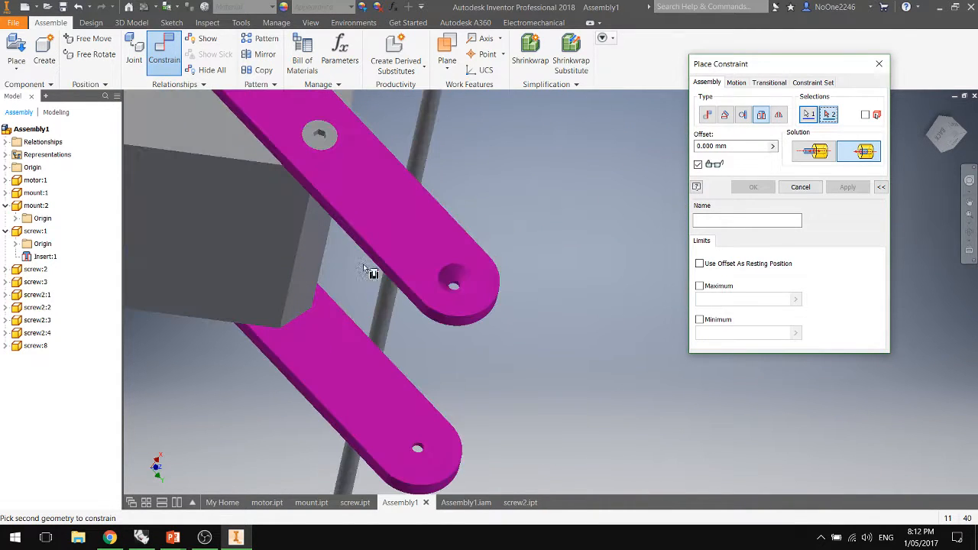
{"action": "left_click", "coordinate": [454, 287]}
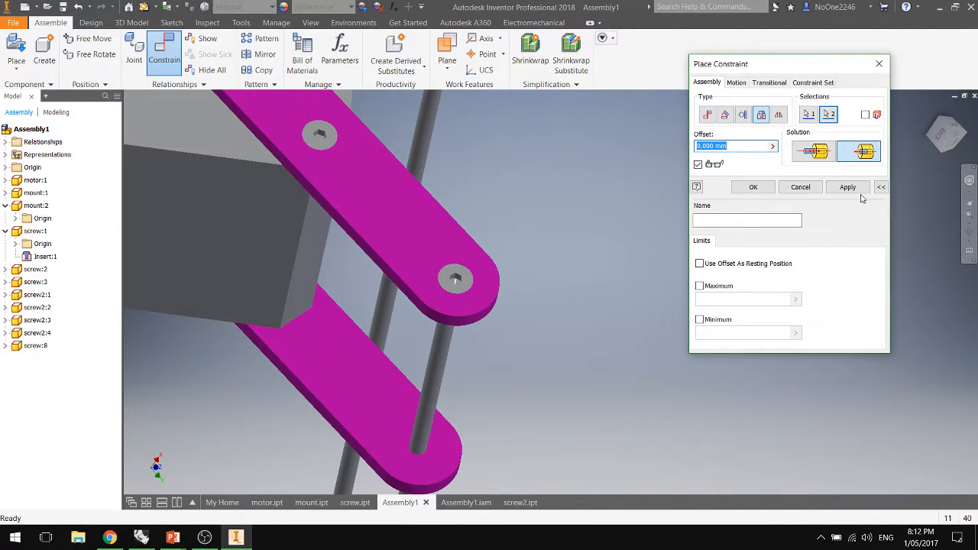
{"action": "left_click", "coordinate": [847, 187]}
Insert a third long screw2 into the mount:1 end hole diagonally opposite the first long screw, with an aligned, zero-offset Insert constraint.
{"action": "scroll", "coordinate": [344, 291], "scroll_direction": "down", "scroll_amount": 7}
{"action": "scroll", "coordinate": [493, 294], "scroll_direction": "up", "scroll_amount": 6}
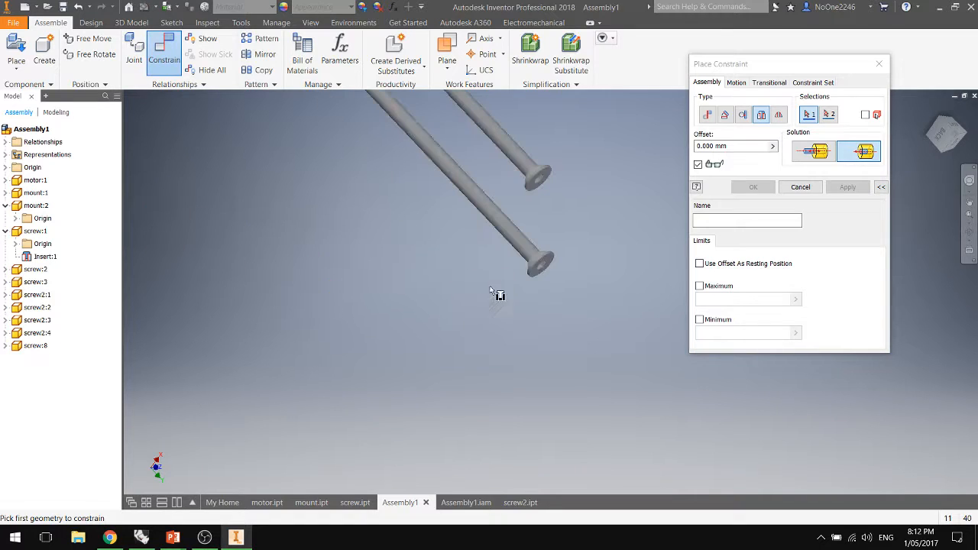
{"action": "left_click", "coordinate": [533, 259]}
{"action": "scroll", "coordinate": [527, 269], "scroll_direction": "down", "scroll_amount": 7}
{"action": "scroll", "coordinate": [362, 260], "scroll_direction": "up", "scroll_amount": 6}
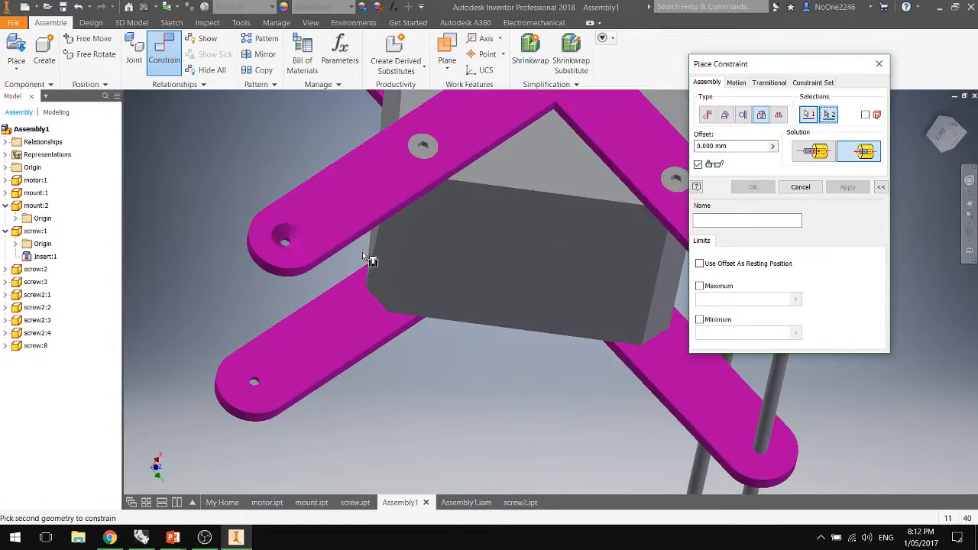
{"action": "left_click", "coordinate": [285, 243]}
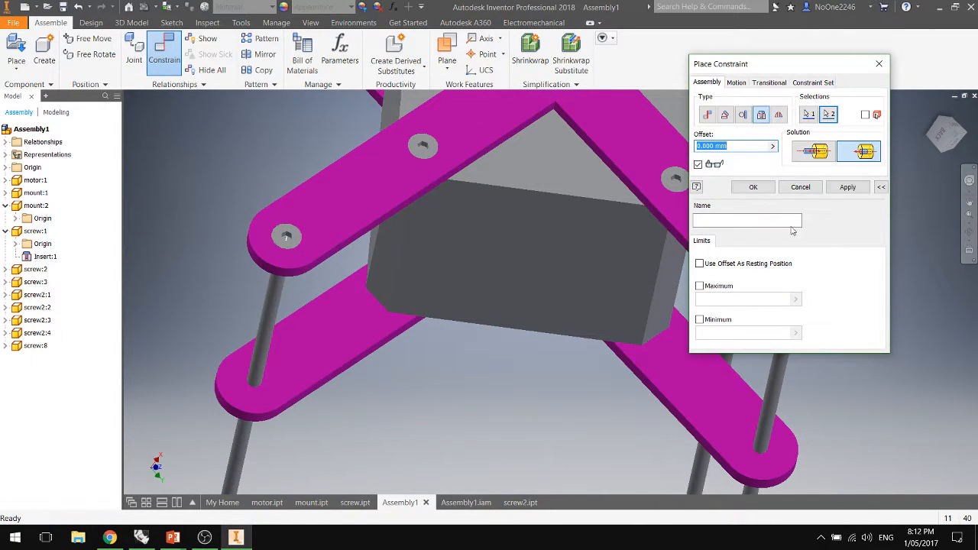
{"action": "left_click", "coordinate": [848, 187]}
Insert the remaining loose screw2 into the last empty end hole of mount:1 with 0.000 mm offset and finish placing constraints.
{"action": "scroll", "coordinate": [568, 304], "scroll_direction": "down", "scroll_amount": 7}
{"action": "scroll", "coordinate": [426, 373], "scroll_direction": "up", "scroll_amount": 6}
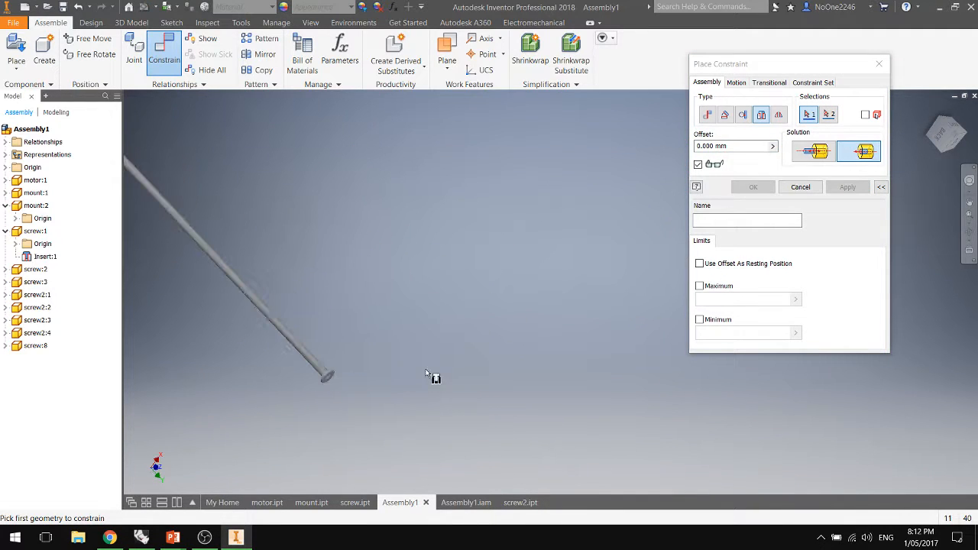
{"action": "left_click", "coordinate": [330, 376]}
{"action": "scroll", "coordinate": [412, 371], "scroll_direction": "down", "scroll_amount": 5}
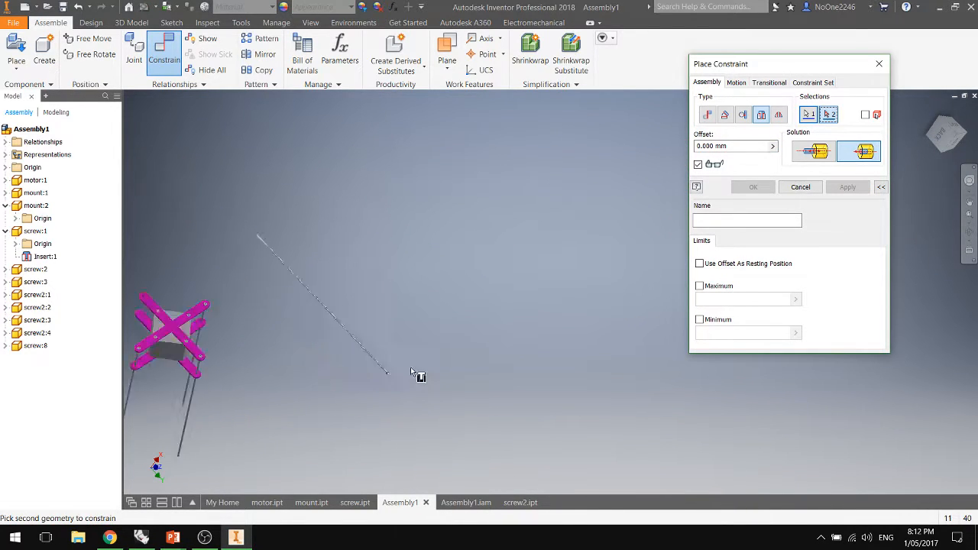
{"action": "scroll", "coordinate": [328, 375], "scroll_direction": "up", "scroll_amount": 6}
{"action": "scroll", "coordinate": [450, 270], "scroll_direction": "down", "scroll_amount": 4}
{"action": "scroll", "coordinate": [581, 187], "scroll_direction": "up", "scroll_amount": 7}
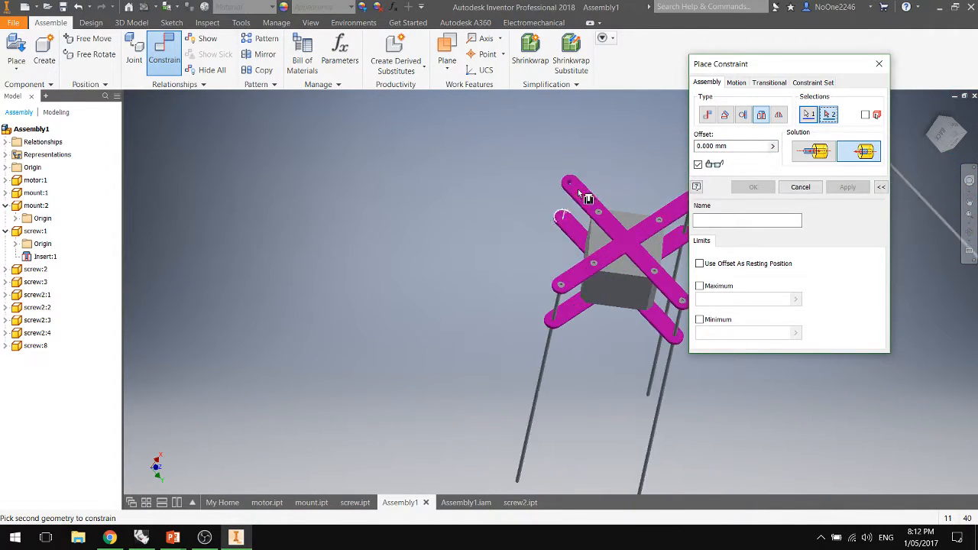
{"action": "left_click", "coordinate": [573, 175]}
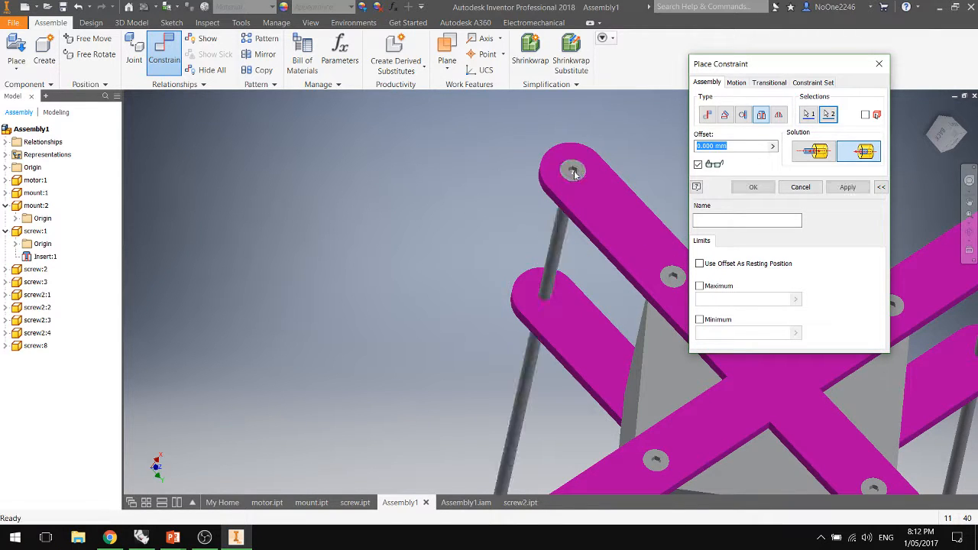
{"action": "left_click", "coordinate": [752, 187]}
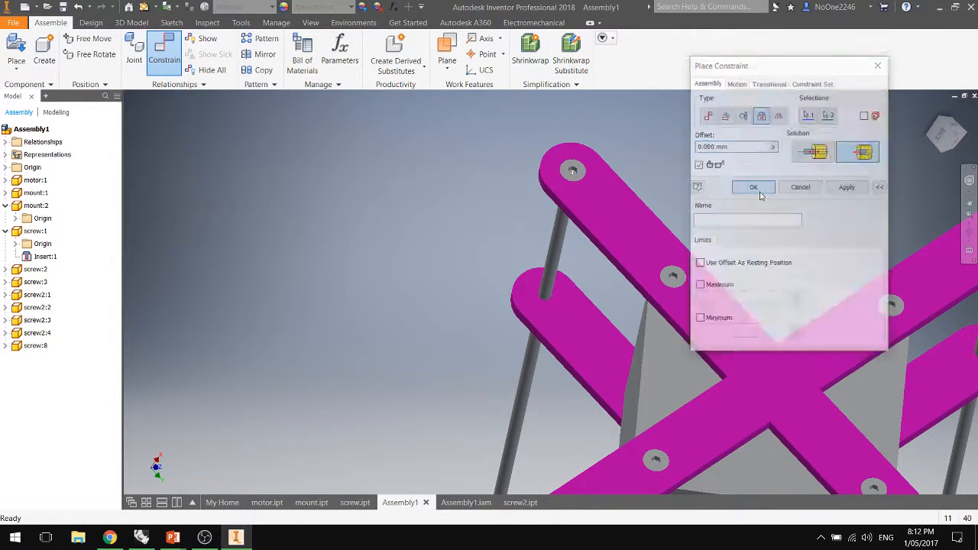
Save the assembly and its dependent parts to the Desktop as demo, replacing the existing demo.iam.
{"action": "scroll", "coordinate": [628, 322], "scroll_direction": "down", "scroll_amount": 5}
{"action": "middle_click_drag", "start_coordinate": [628, 322], "coordinate": [655, 246], "text": "shift"}
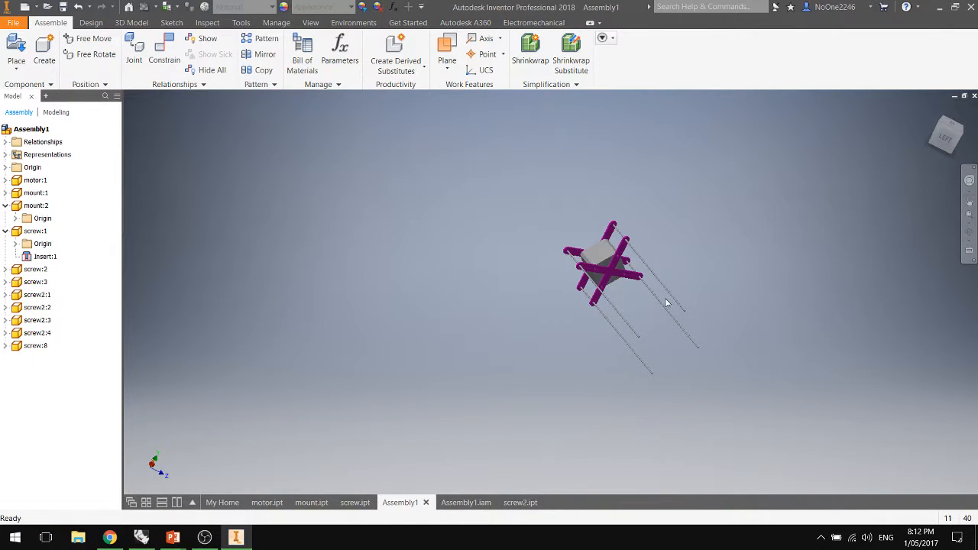
{"action": "key", "text": "ctrl+s"}
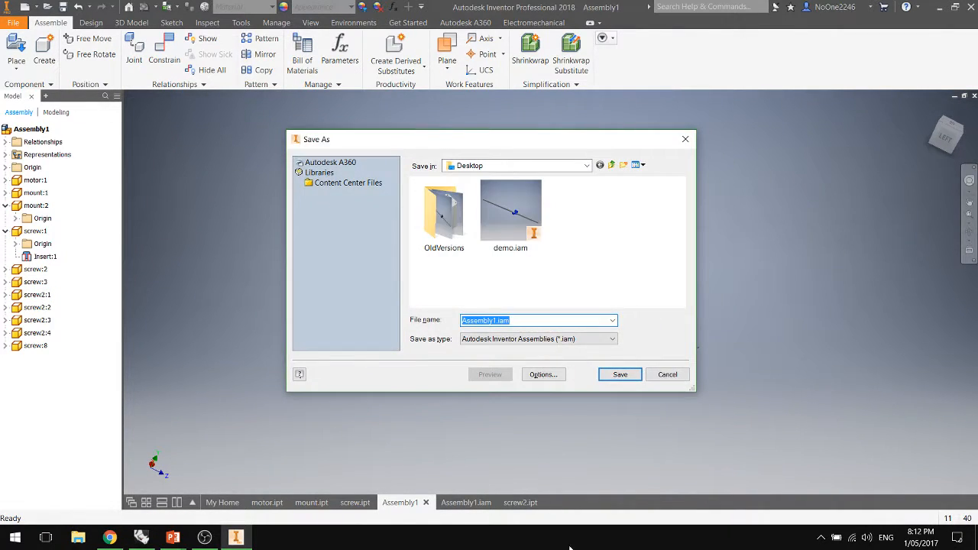
{"action": "type", "text": "demo"}
{"action": "key", "text": "Return"}
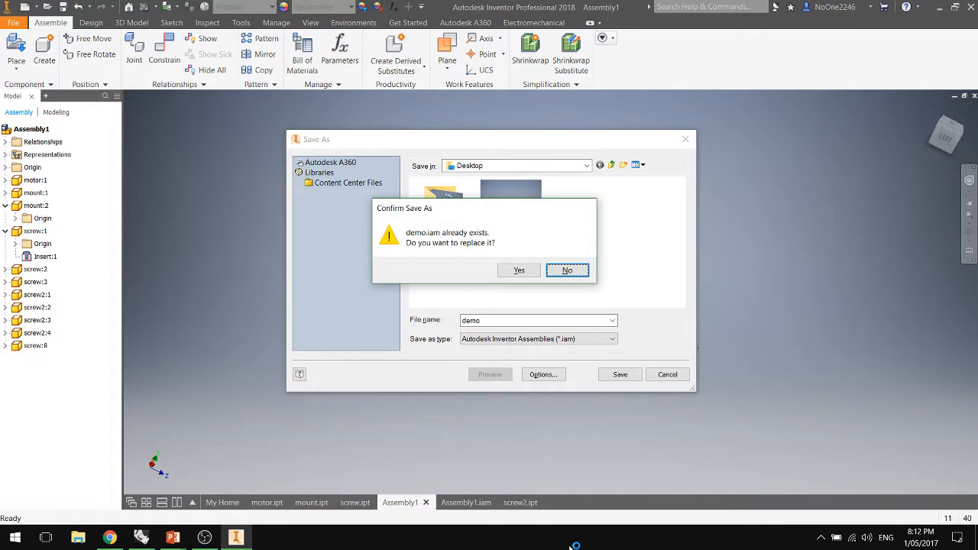
{"action": "key", "text": "Left"}
{"action": "key", "text": "Return"}
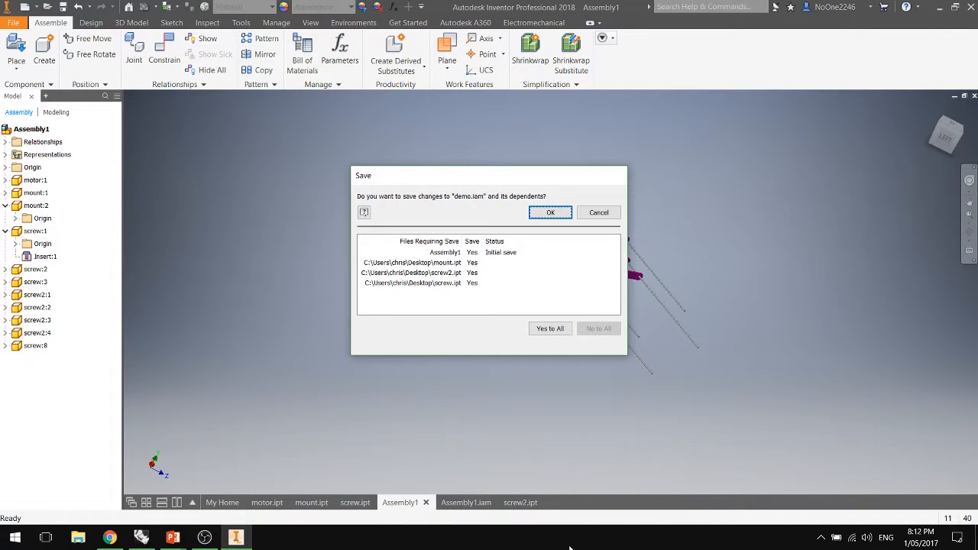
{"action": "left_click", "coordinate": [550, 212]}
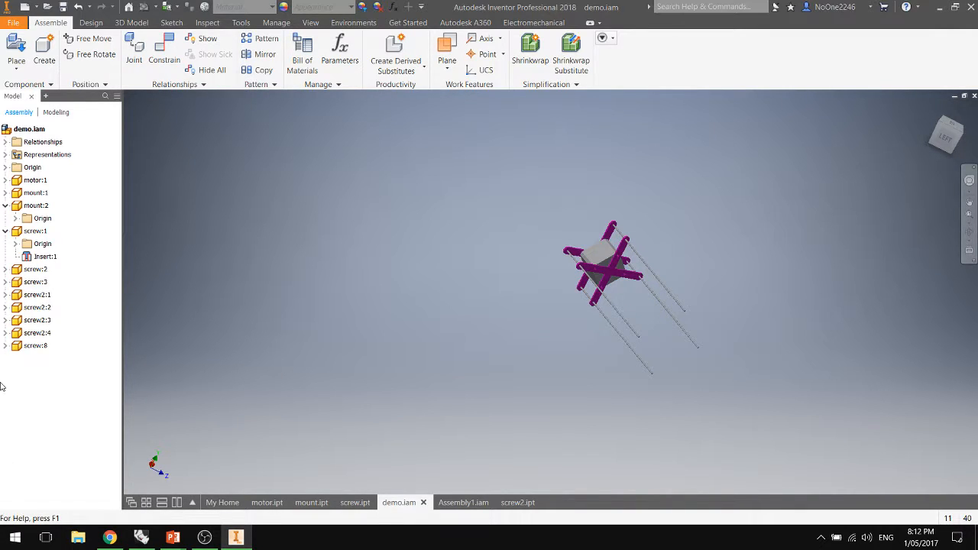
{"action": "left_click", "coordinate": [204, 537]}
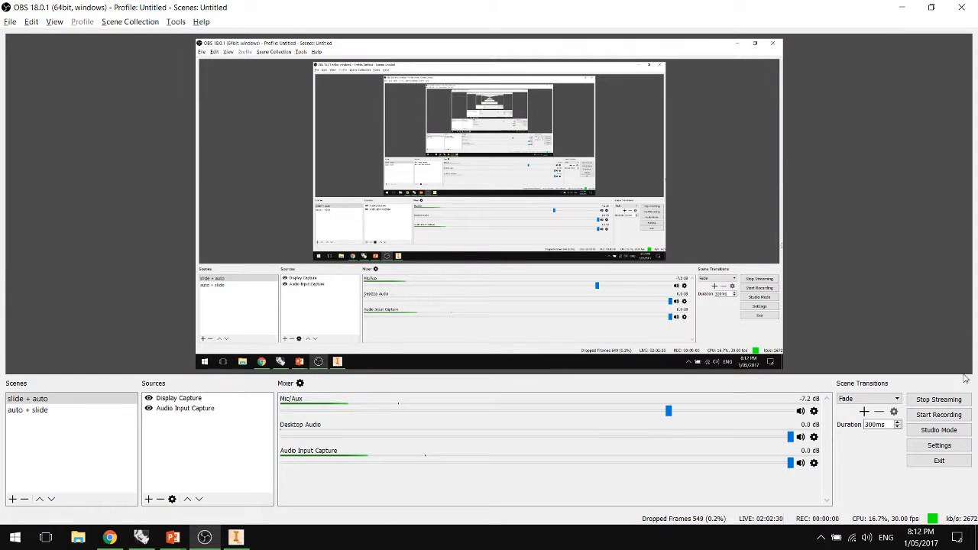